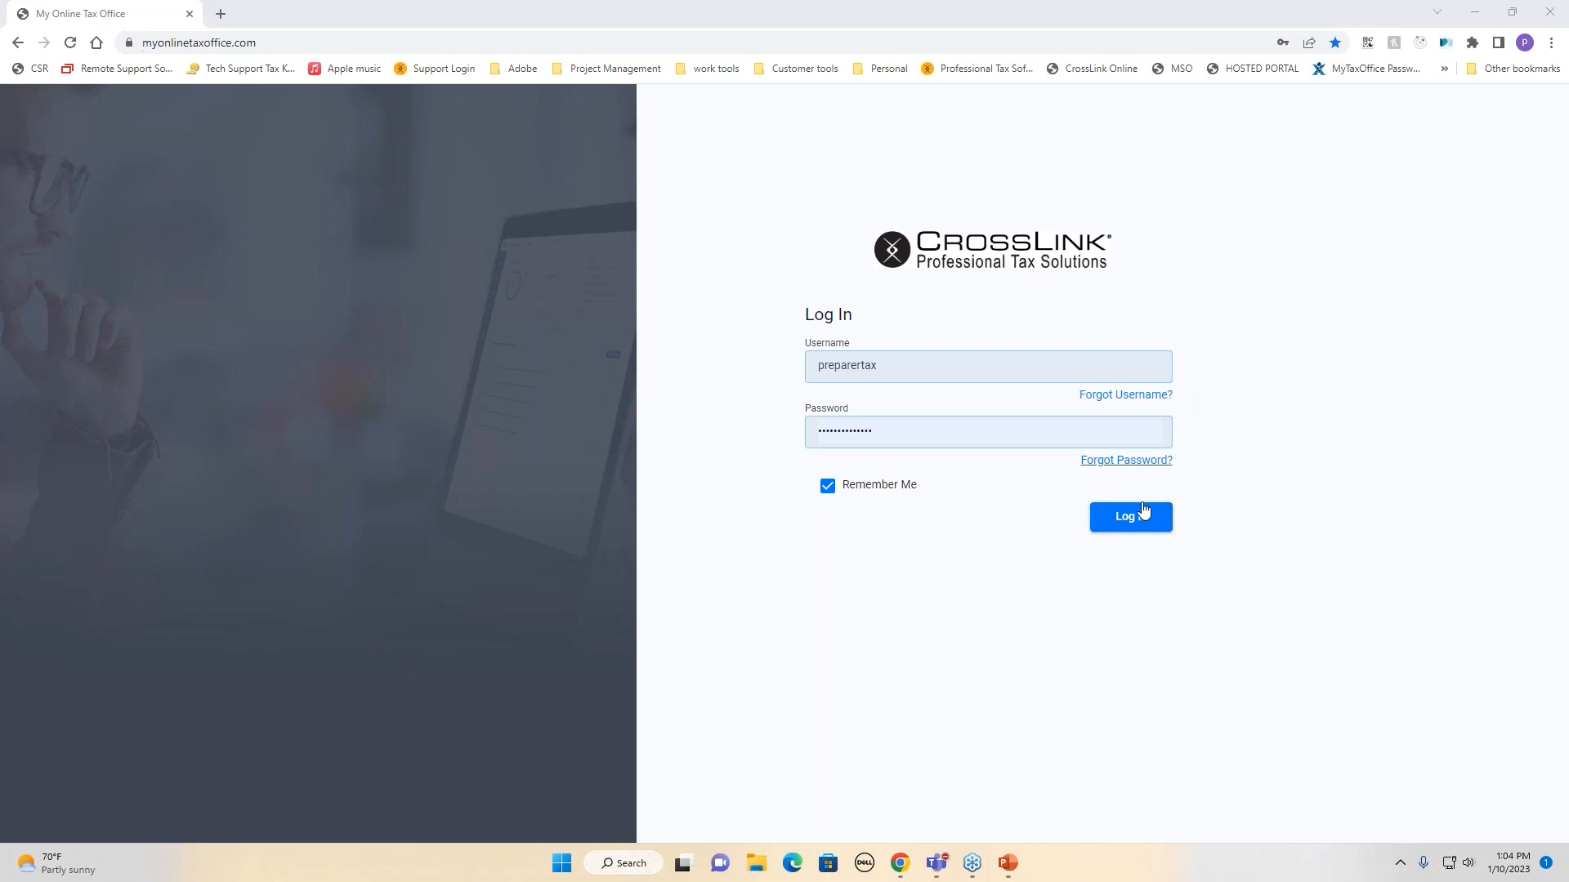
- Log in to MyTaxOffice with the saved username and password
{"action": "left_click", "coordinate": [1118, 523]}
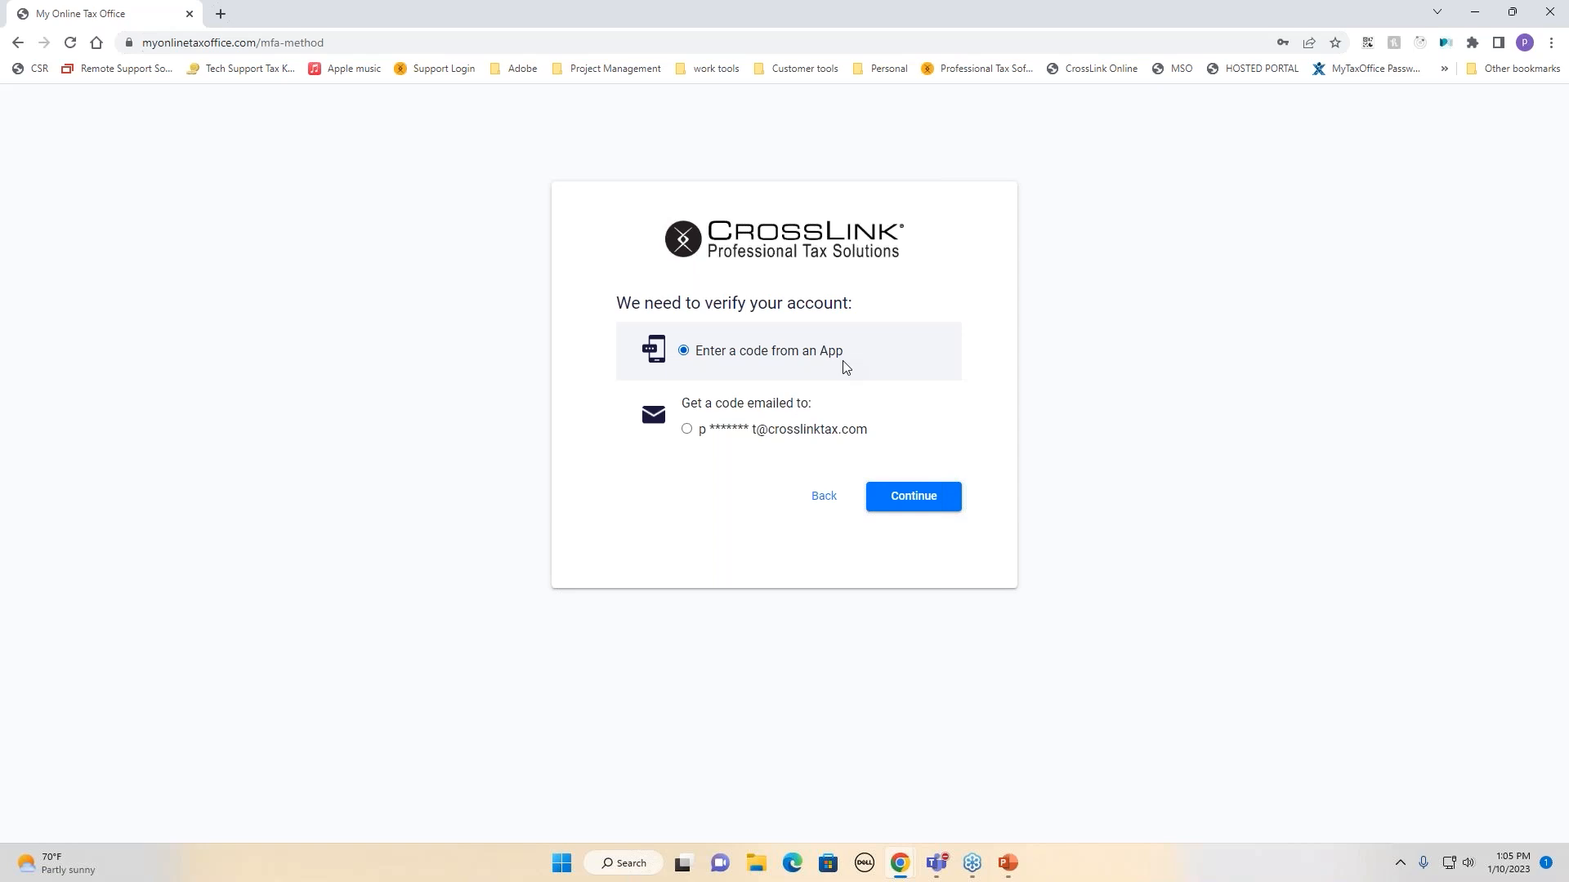
- Copy this account's authenticator app code and submit it as the confirmation key
{"action": "left_click", "coordinate": [1367, 42]}
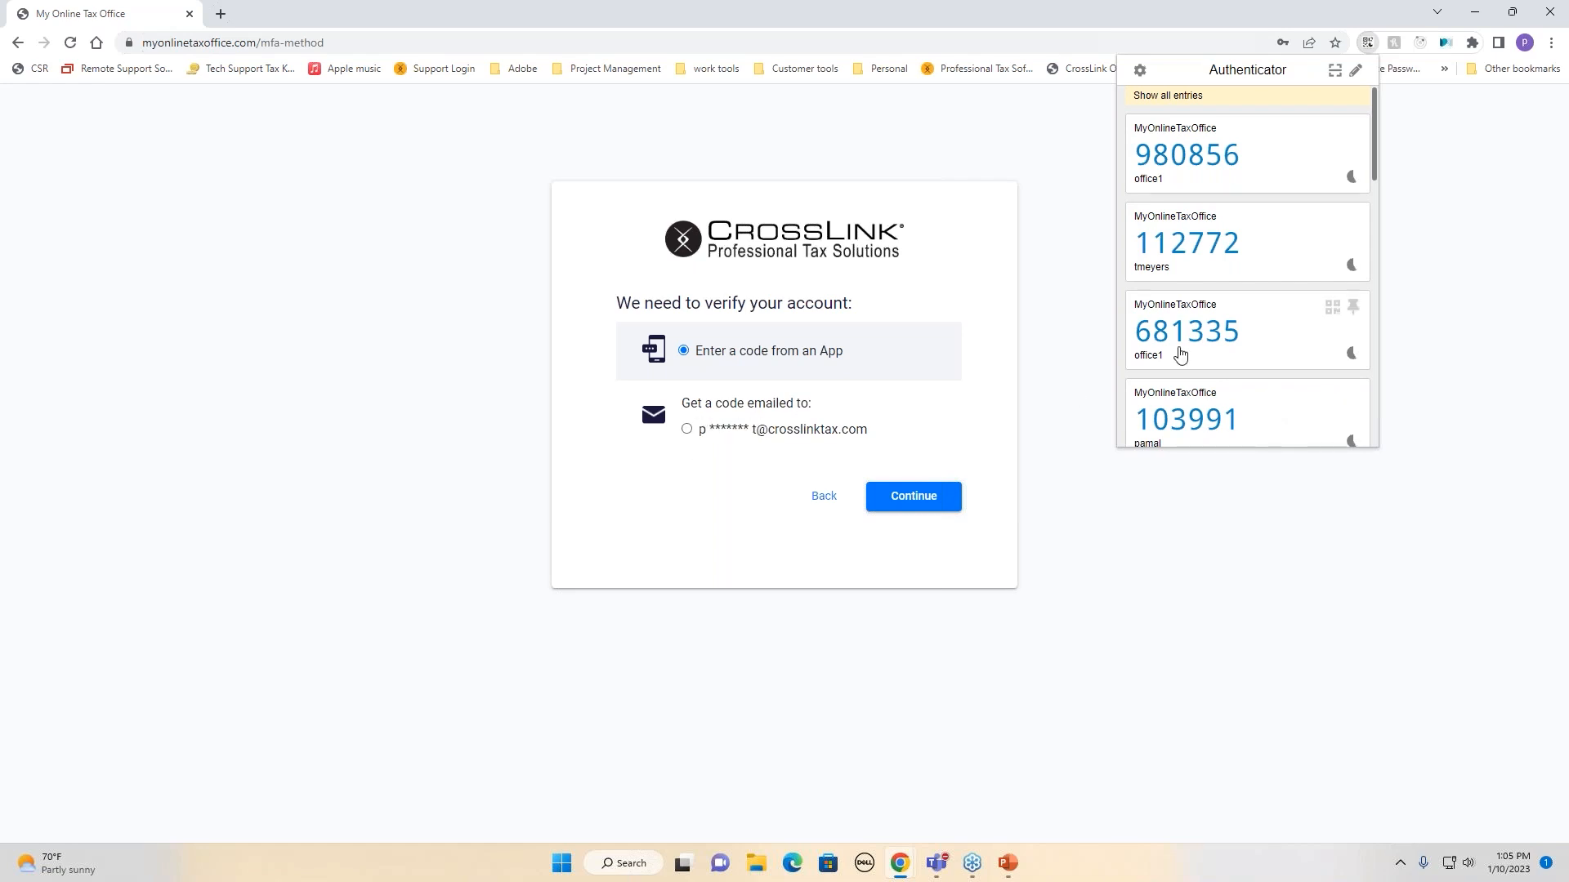
{"action": "scroll", "coordinate": [1216, 274], "scroll_direction": "down", "scroll_amount": 6}
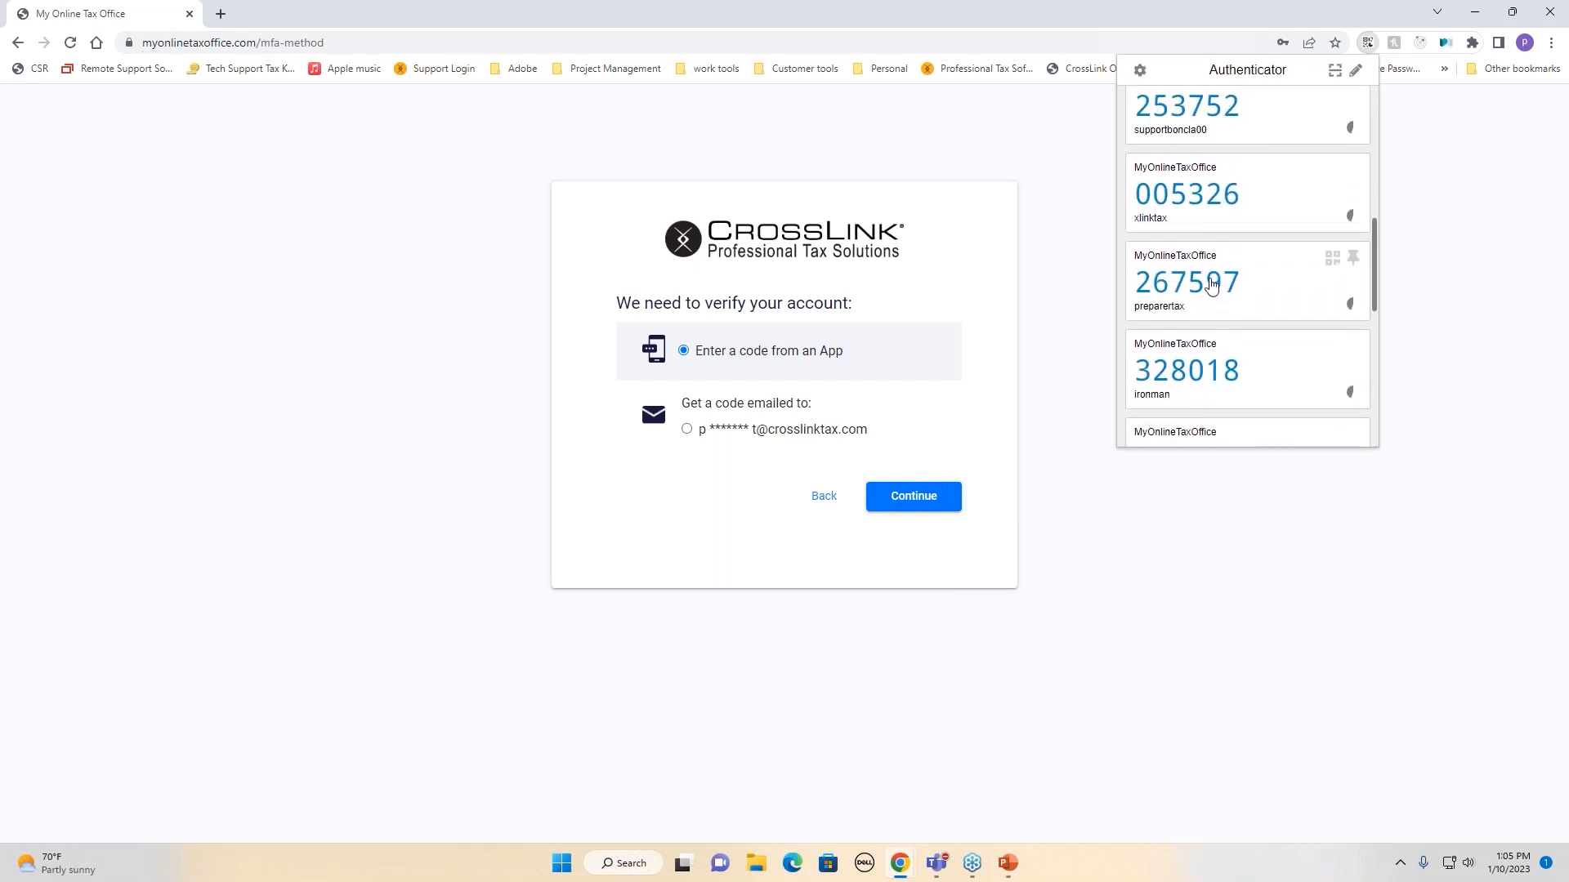
{"action": "left_click", "coordinate": [1209, 282]}
{"action": "left_click", "coordinate": [922, 502]}
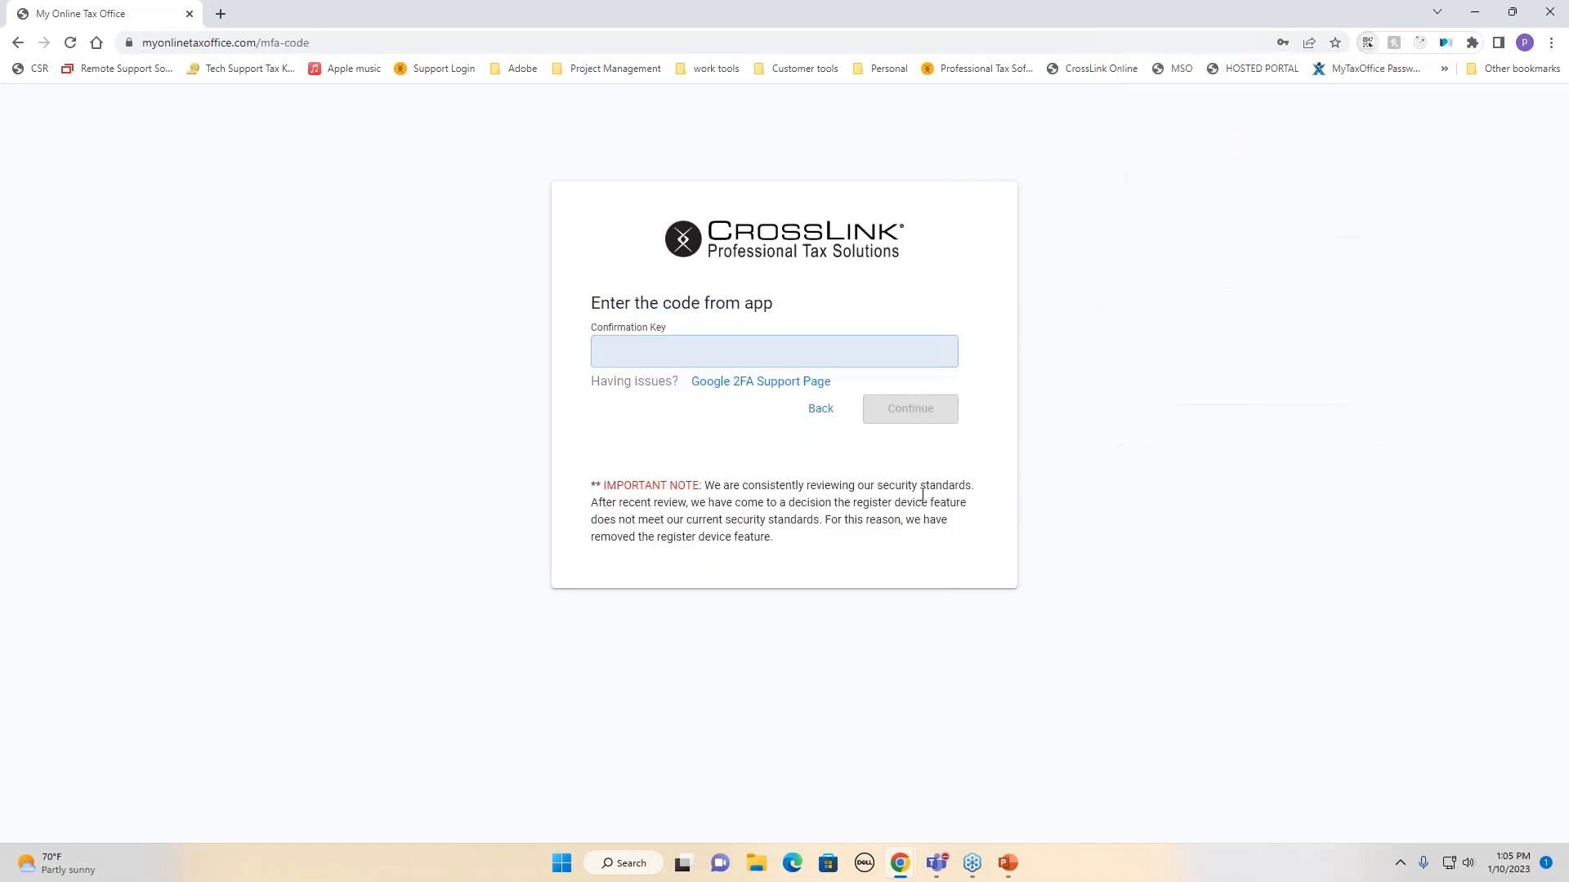
{"action": "left_click", "coordinate": [673, 358]}
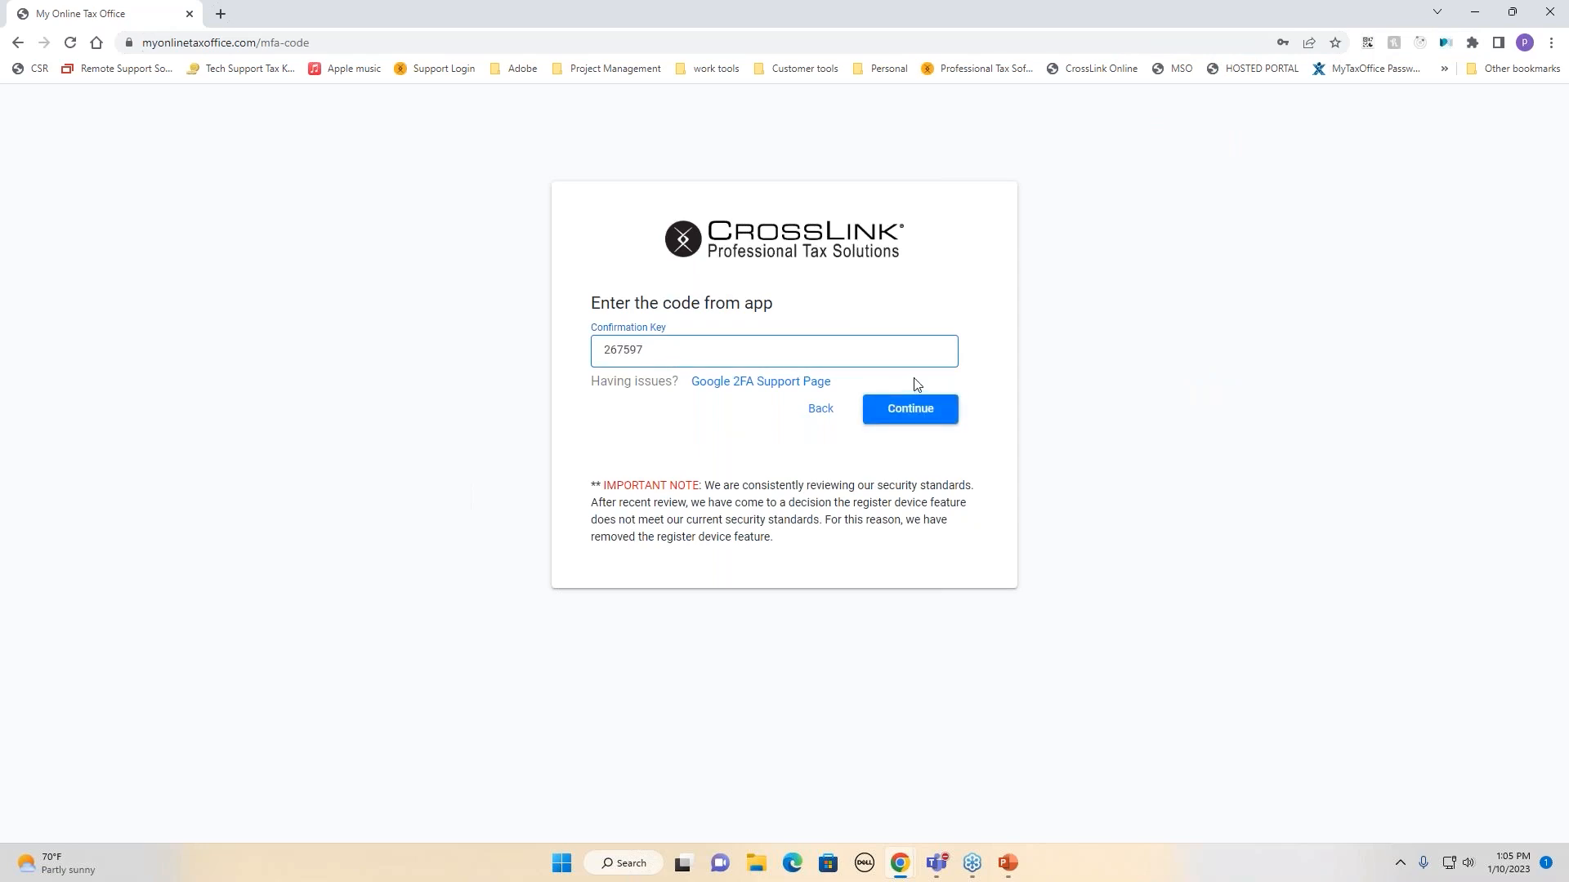
{"action": "left_click", "coordinate": [921, 413]}
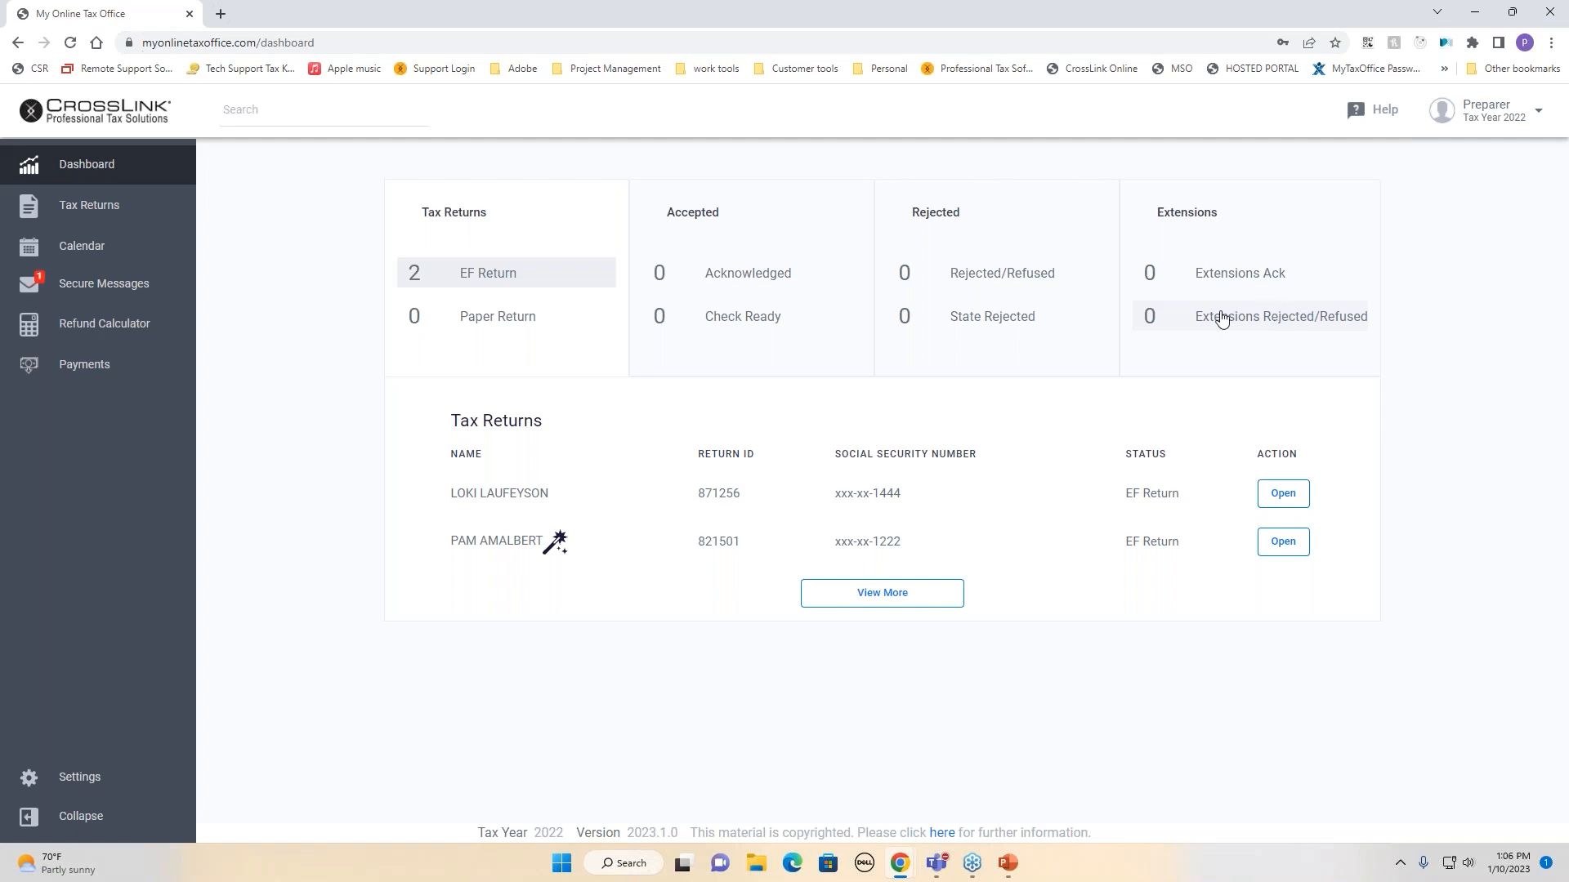
- Open the Tax Returns list from the left sidebar
{"action": "left_click", "coordinate": [63, 231]}
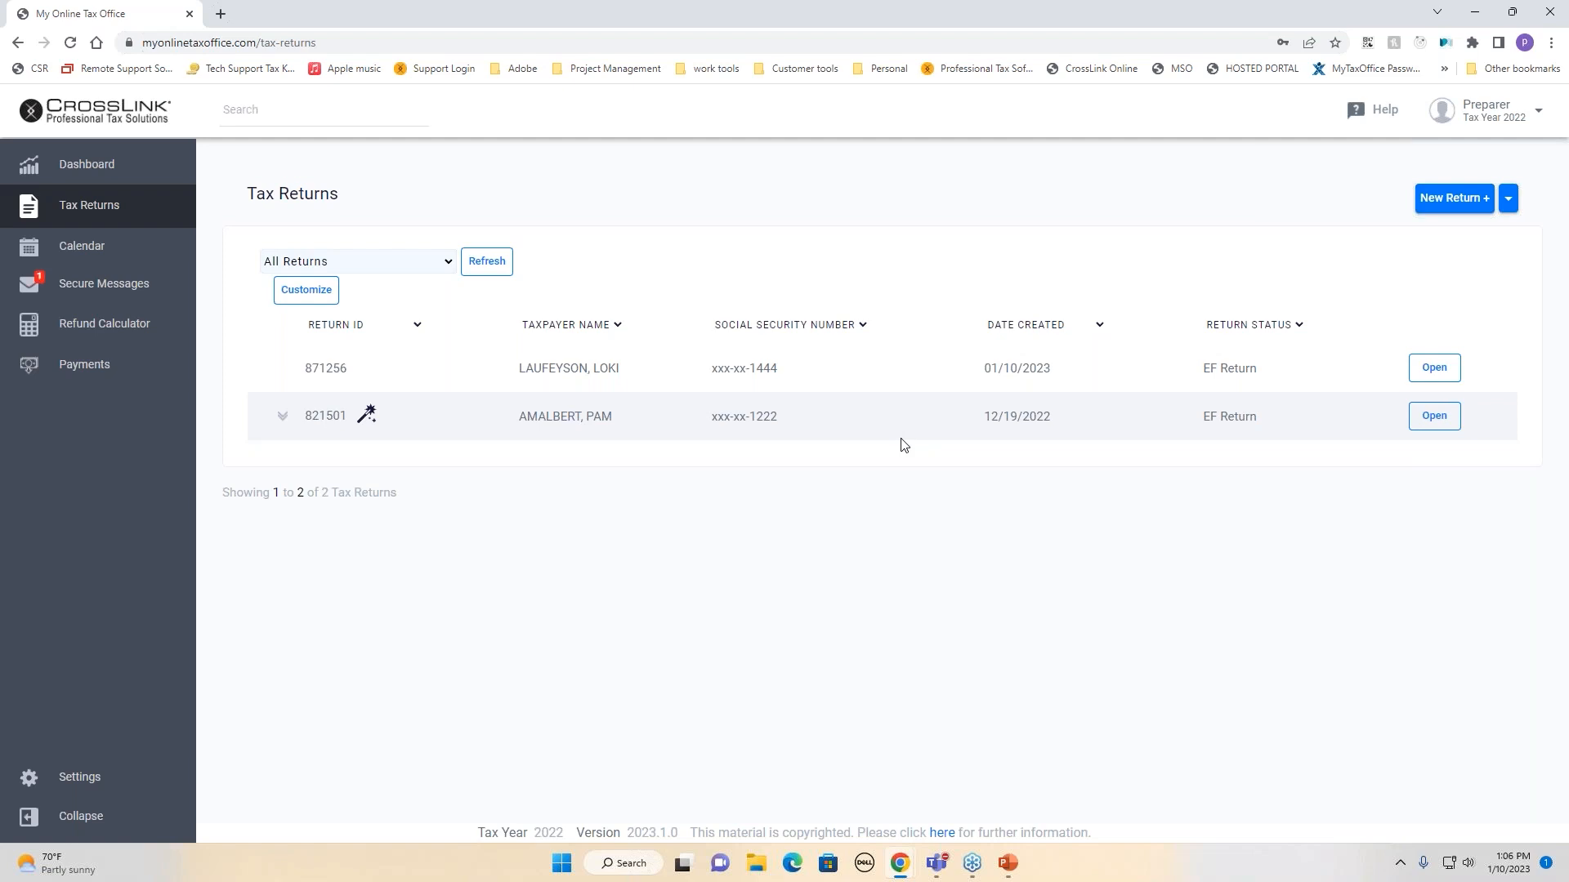
- Start a new return, enter and confirm the taxpayer's SSN, and dismiss the Dell SupportAssist popup
{"action": "left_click", "coordinate": [1441, 214]}
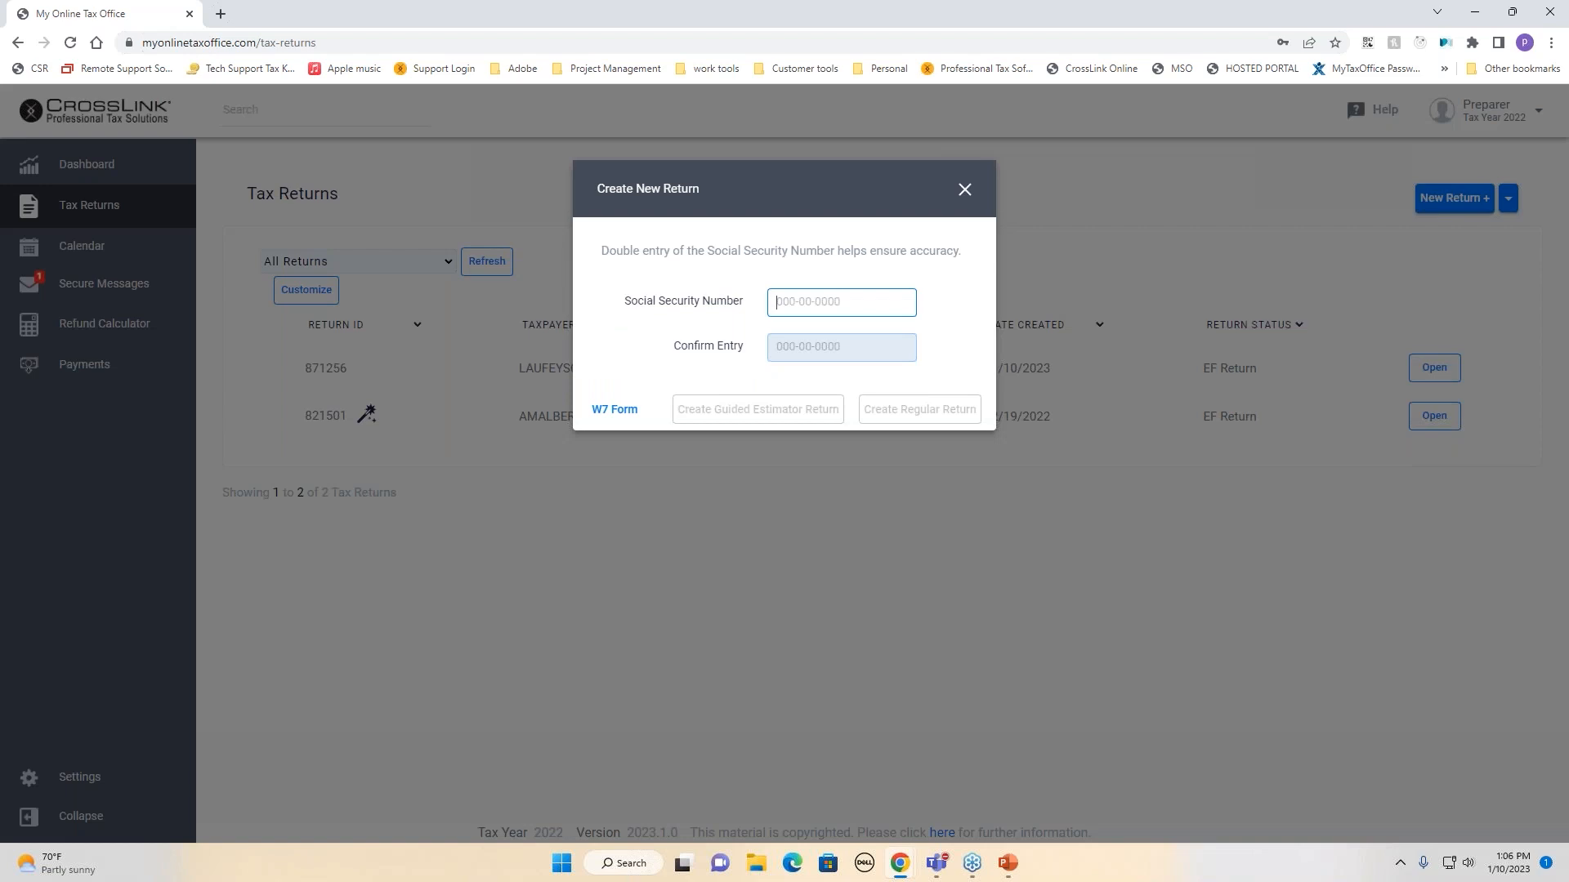
{"action": "left_click", "coordinate": [781, 351]}
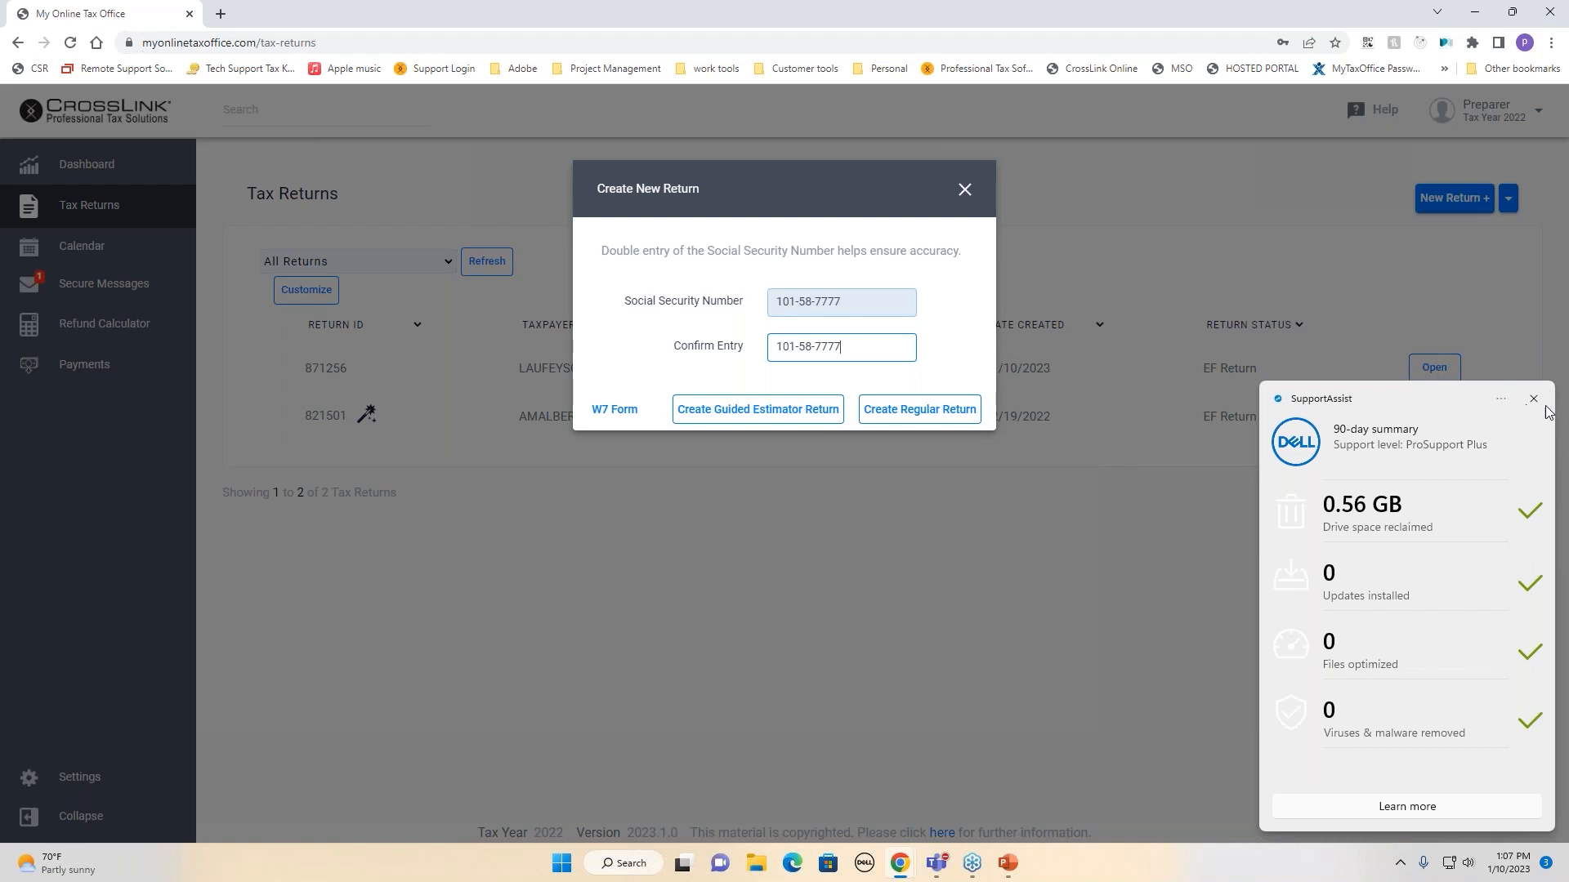
{"action": "left_click", "coordinate": [1534, 398]}
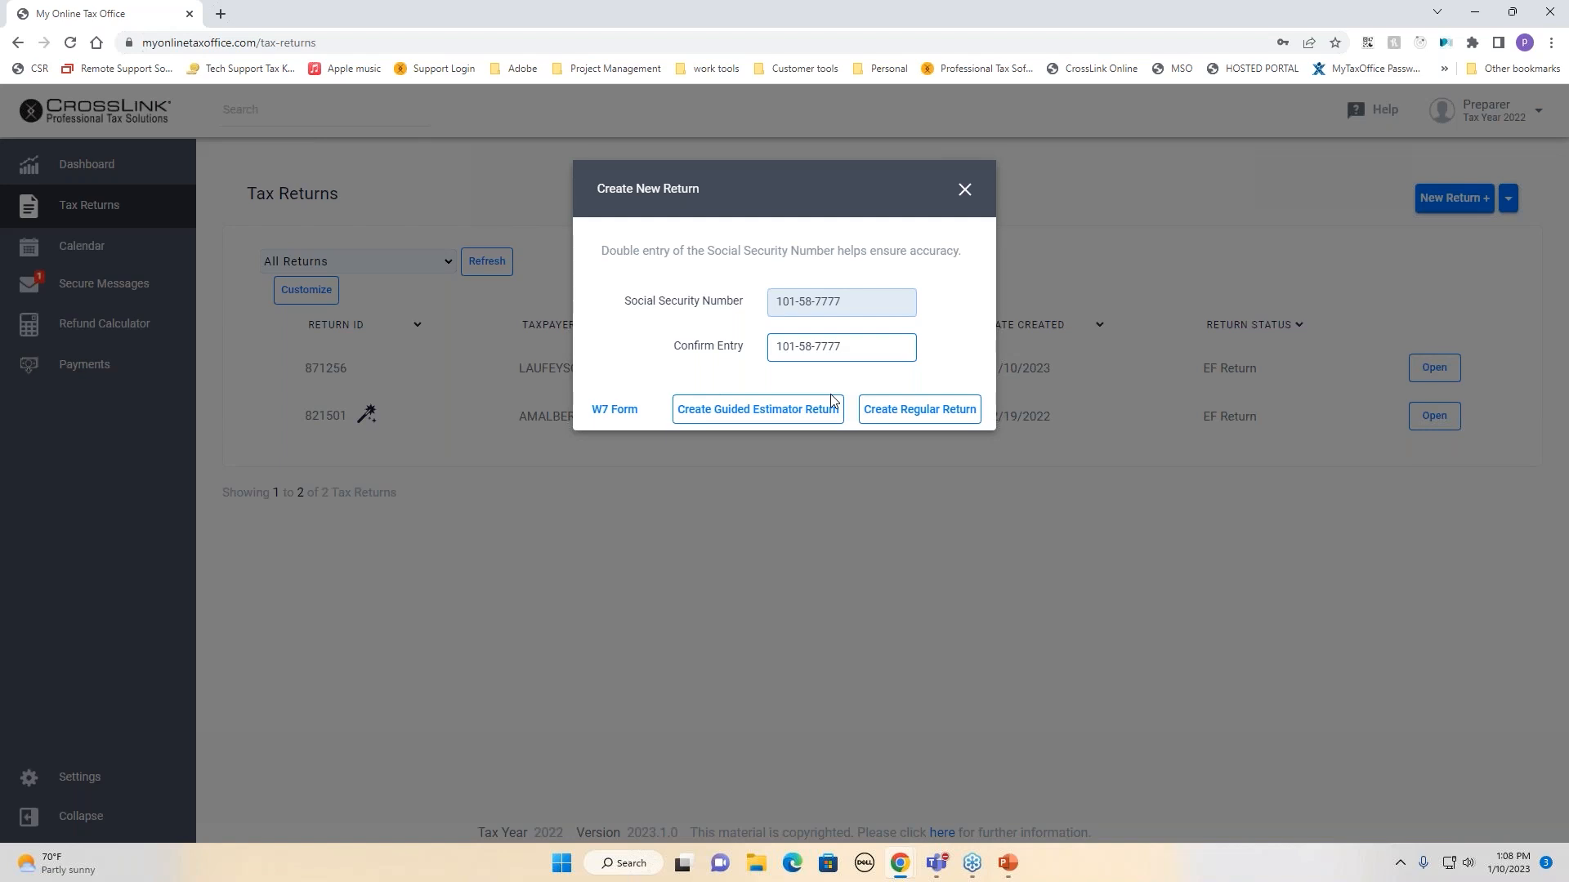
- Create the regular 2022 return and open the Save options list
{"action": "left_click", "coordinate": [956, 414]}
{"action": "left_click", "coordinate": [955, 421]}
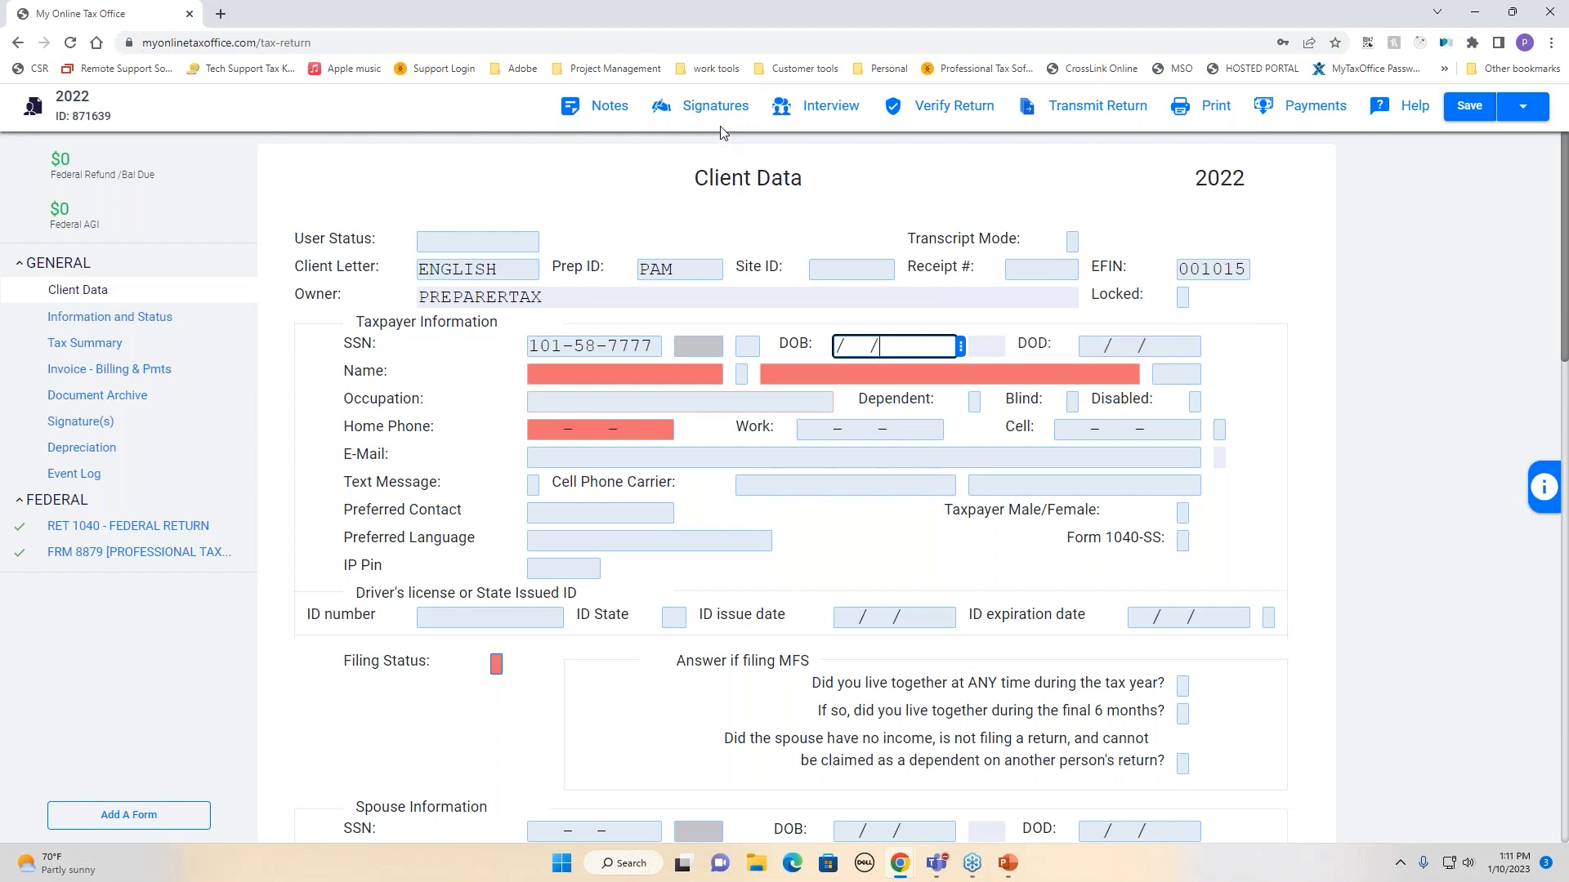
{"action": "left_click", "coordinate": [1523, 107]}
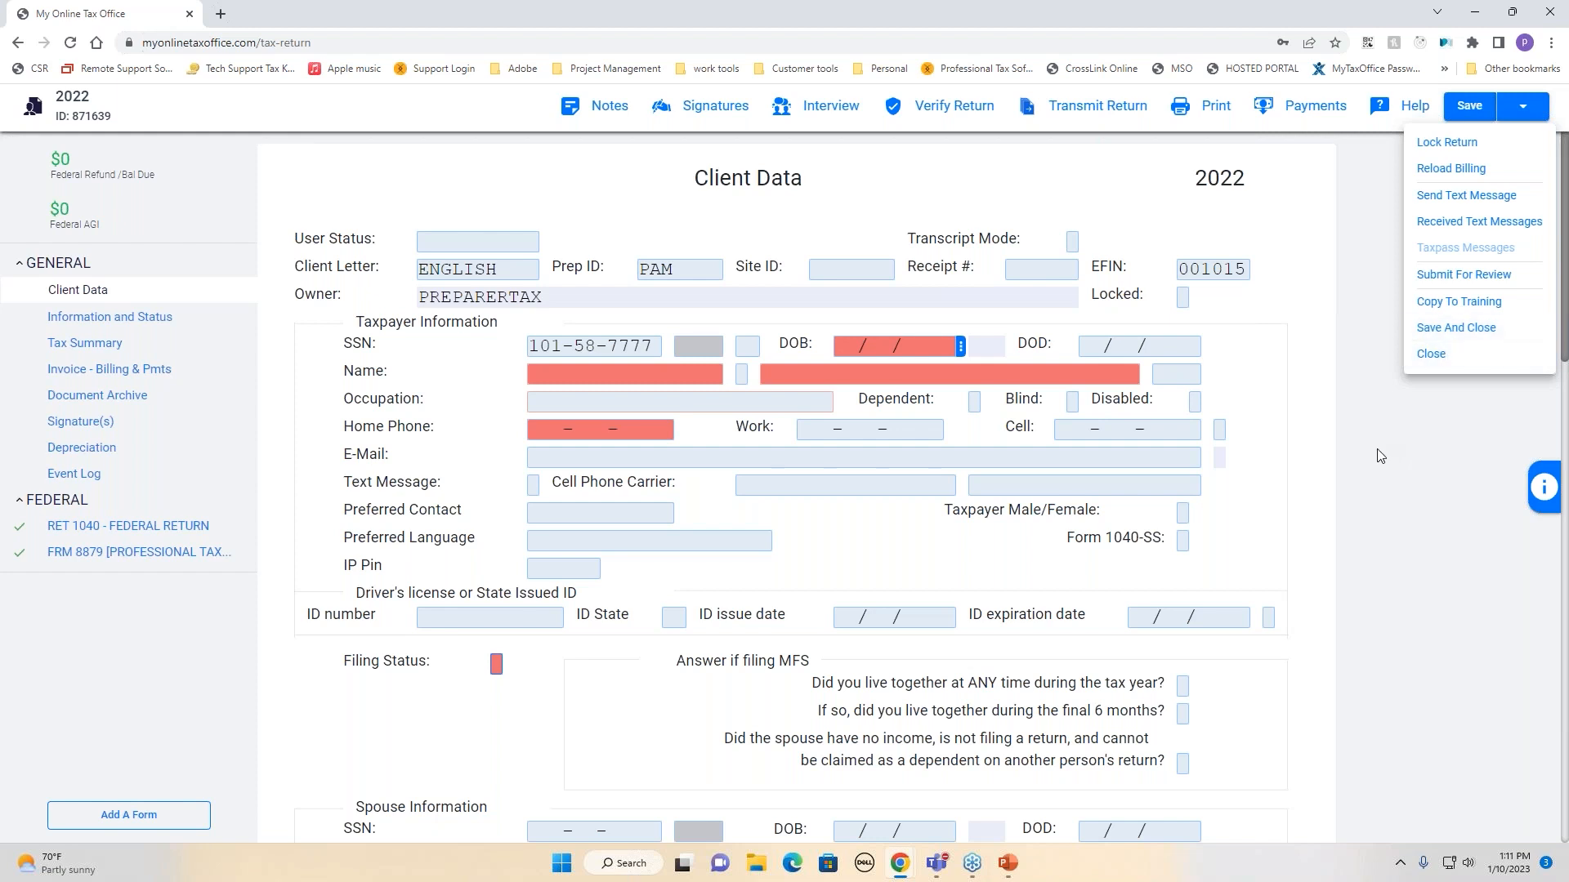
- Close the options list, then enter the taxpayer's birth date (age 41) and first and last names
{"action": "left_click", "coordinate": [1403, 444]}
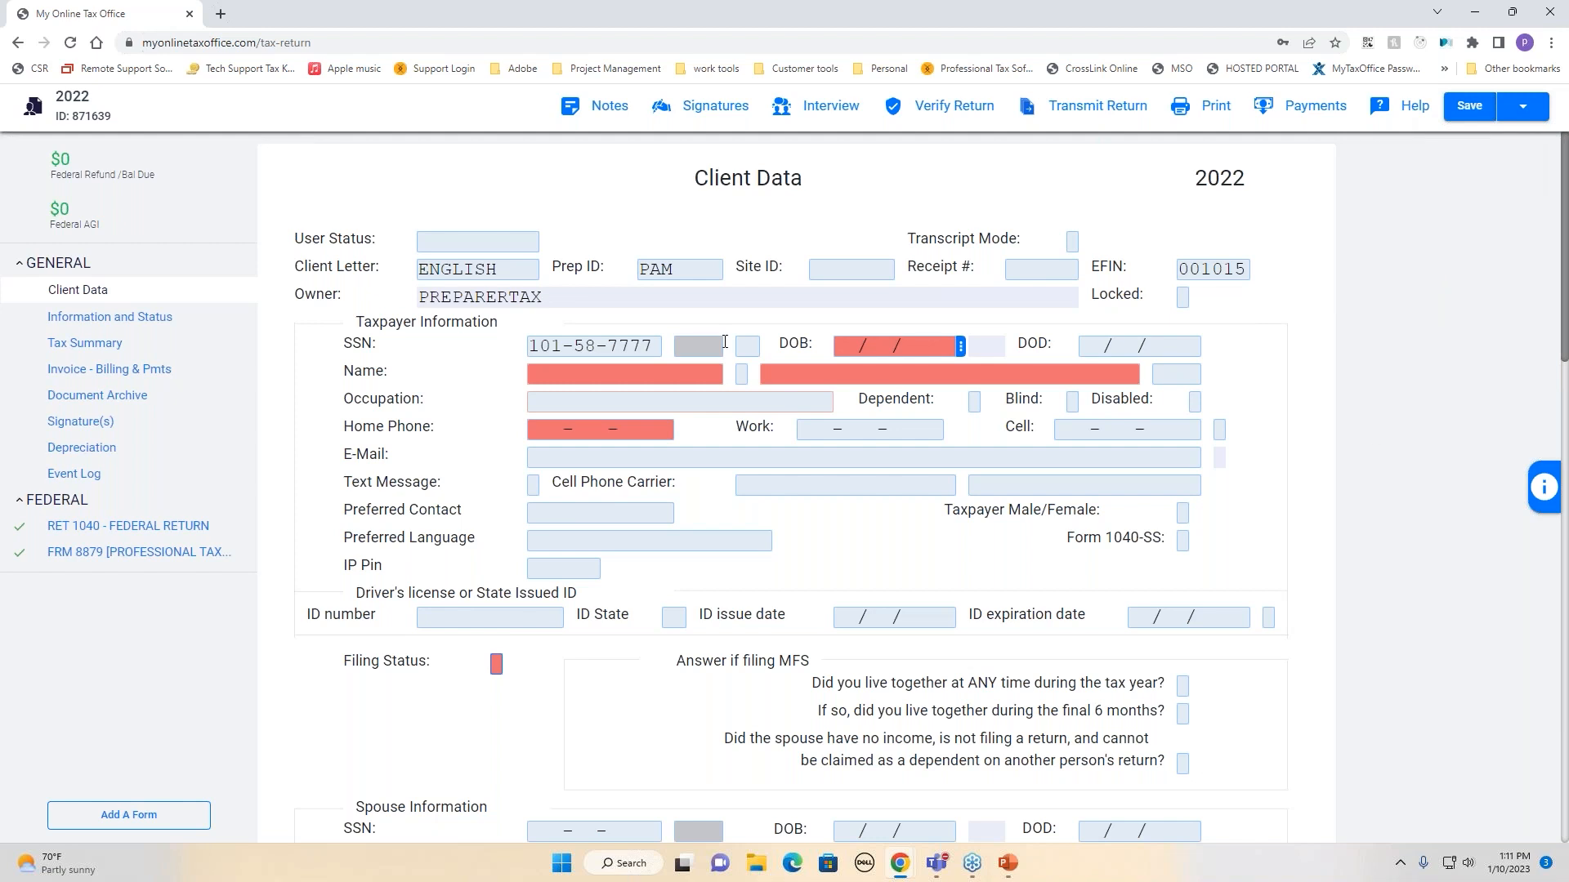
{"action": "left_click", "coordinate": [850, 345]}
{"action": "key", "text": "BackSpace"}
{"action": "key", "text": "BackSpace"}
{"action": "key", "text": "BackSpace"}
{"action": "key", "text": "BackSpace"}
{"action": "type", "text": "01041981"}
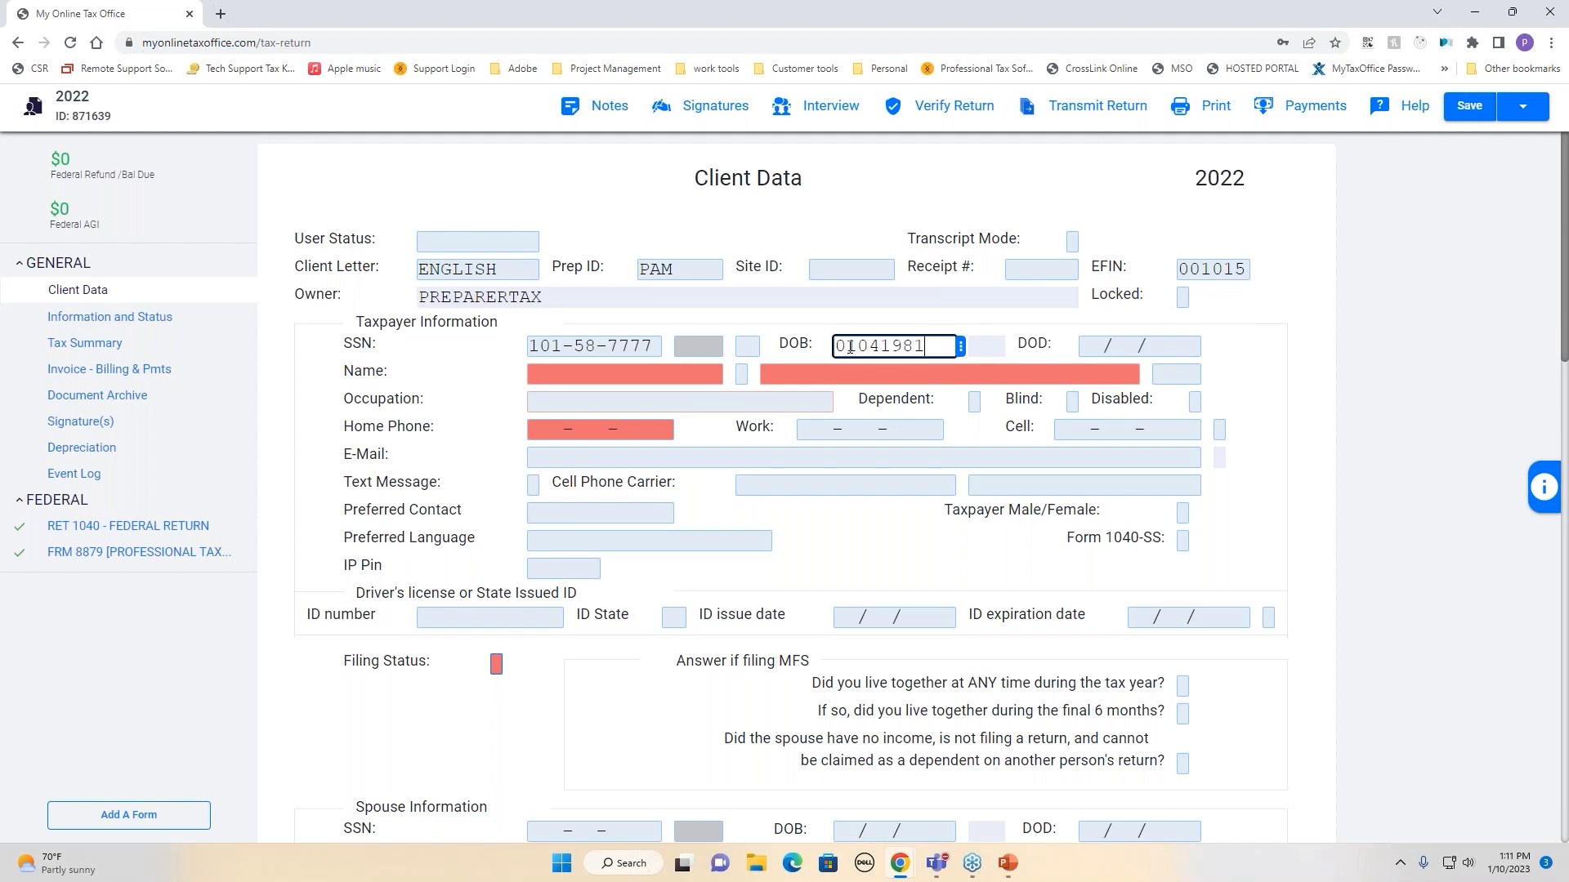
{"action": "key", "text": "Tab"}
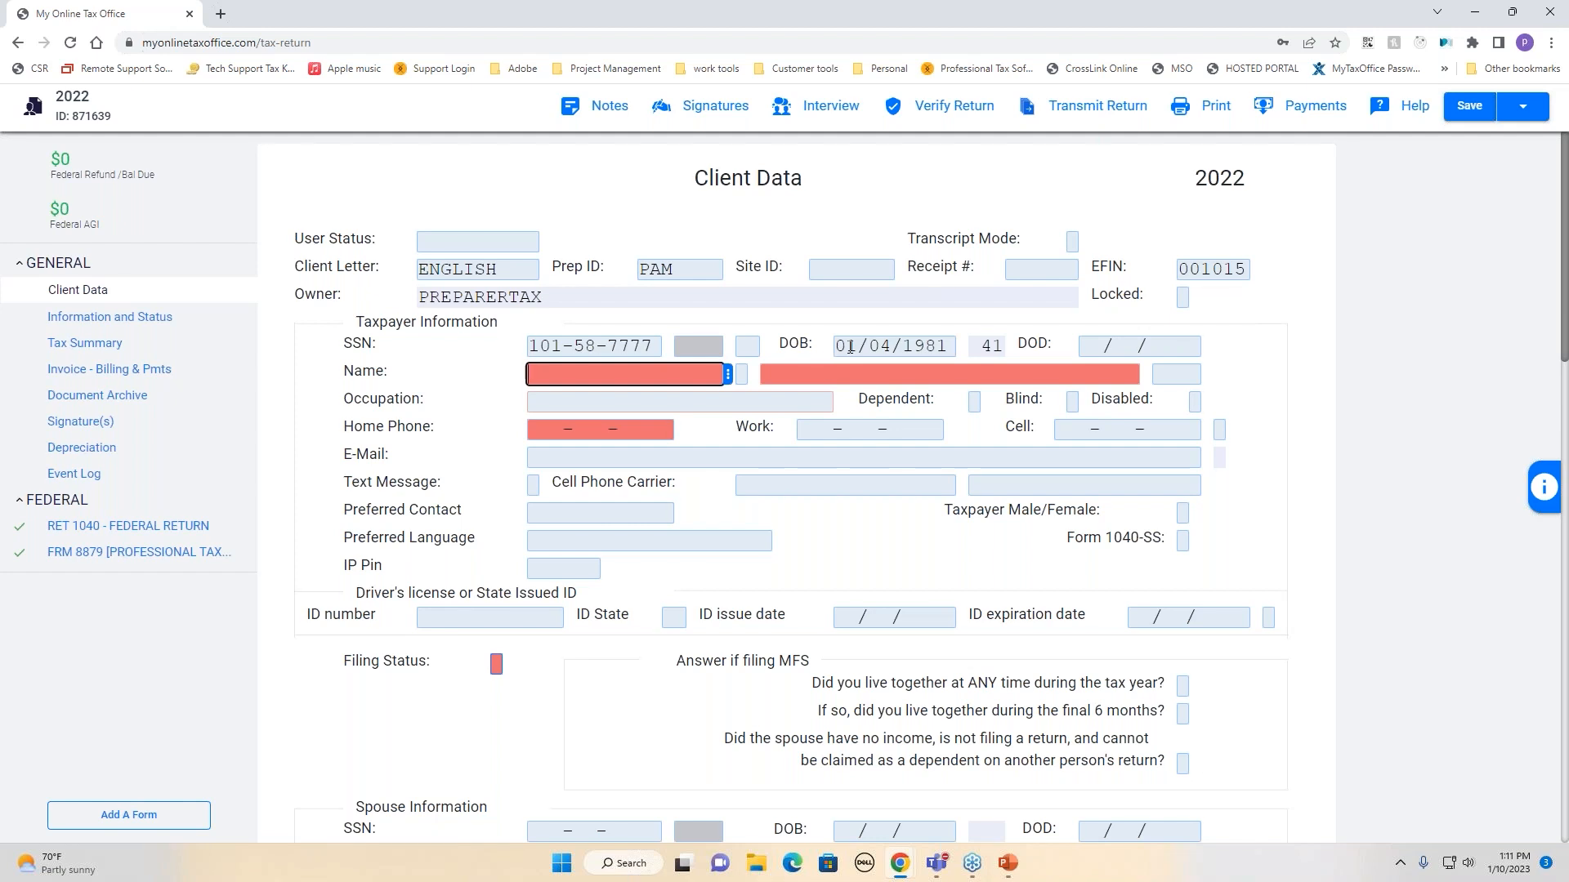
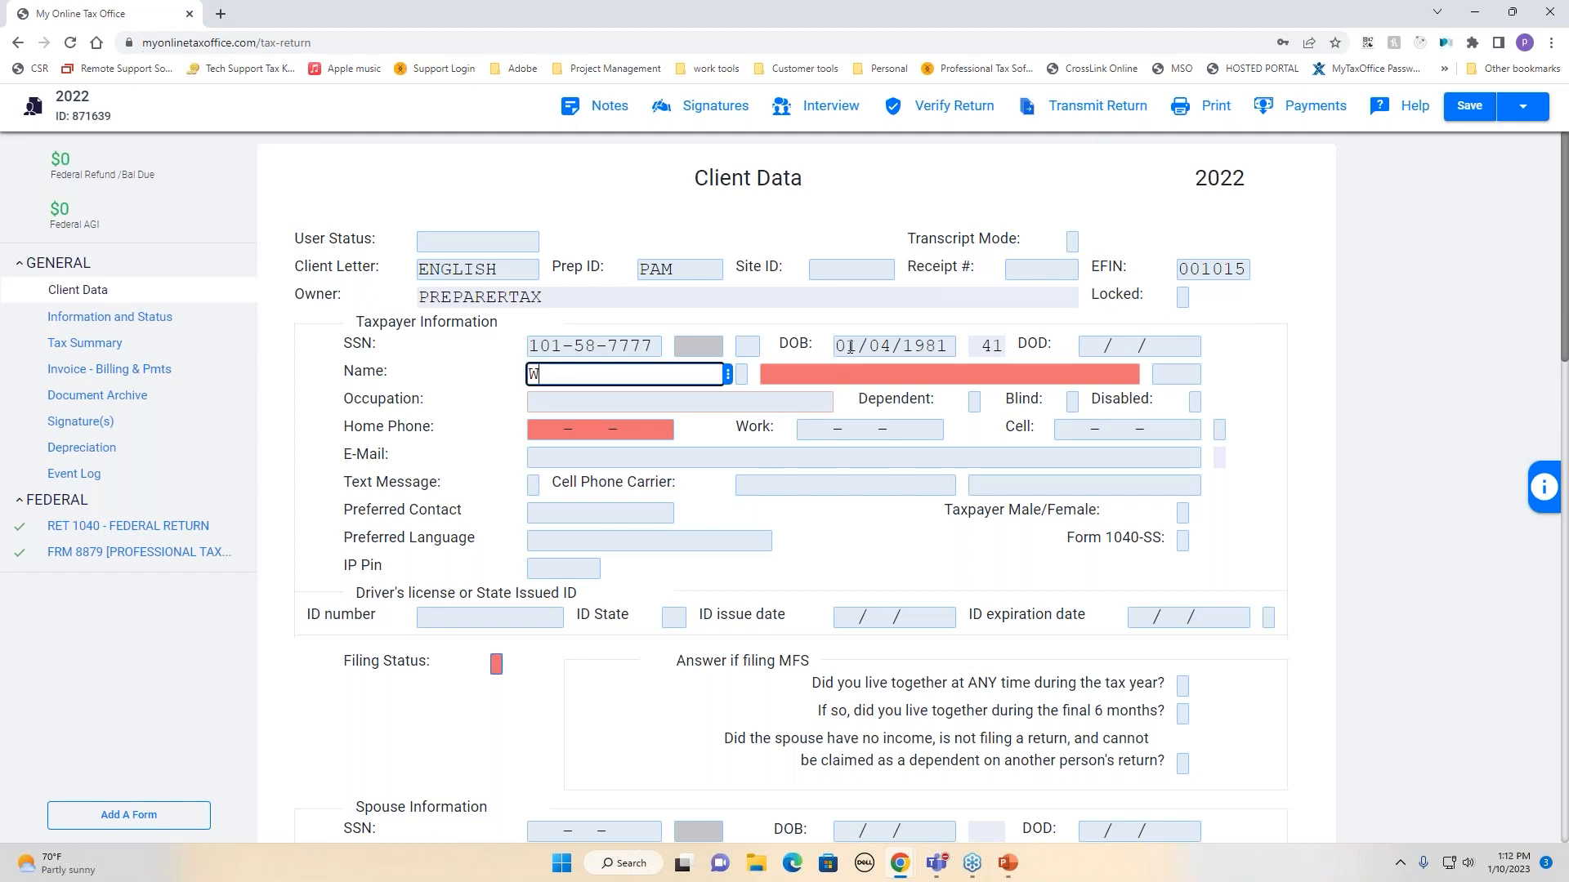
{"action": "key", "text": "Tab"}
{"action": "key", "text": "Tab"}
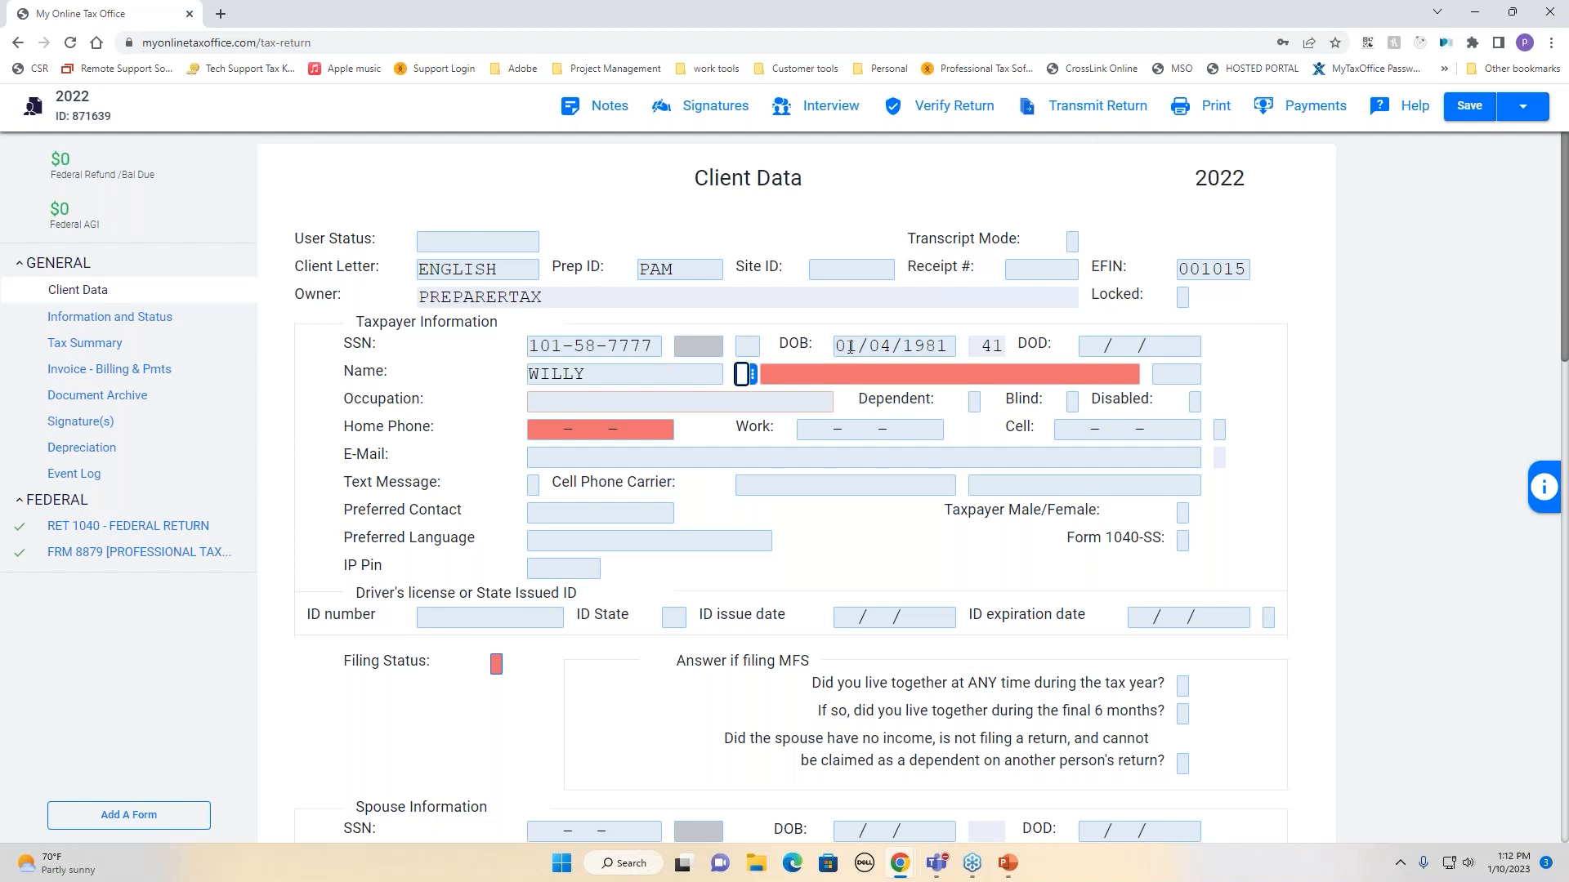
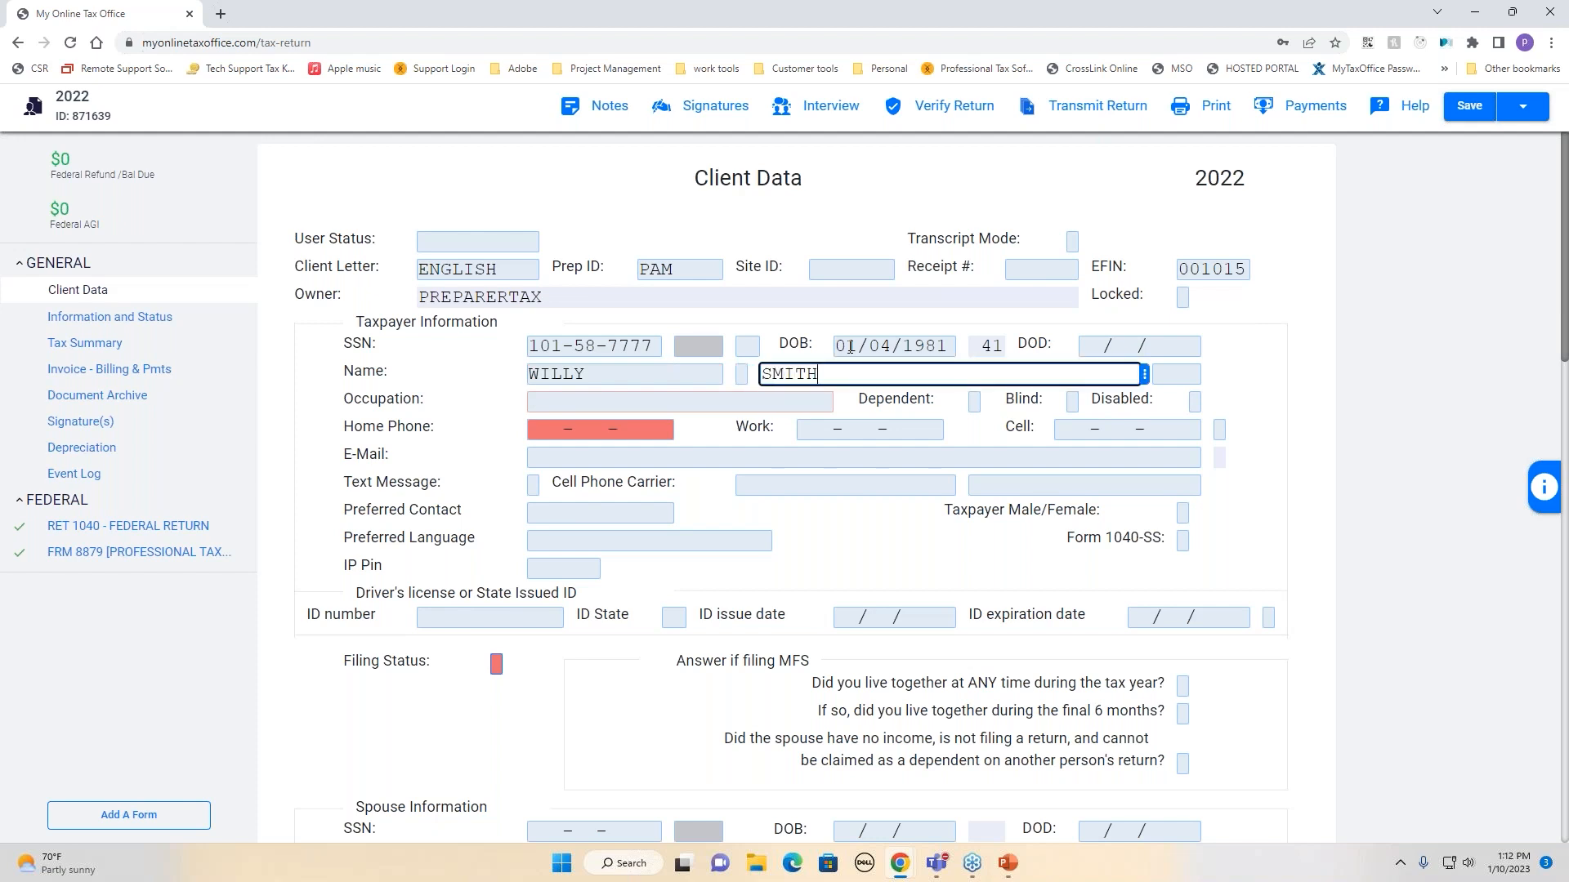
{"action": "key", "text": "Tab"}
{"action": "key", "text": "Tab"}
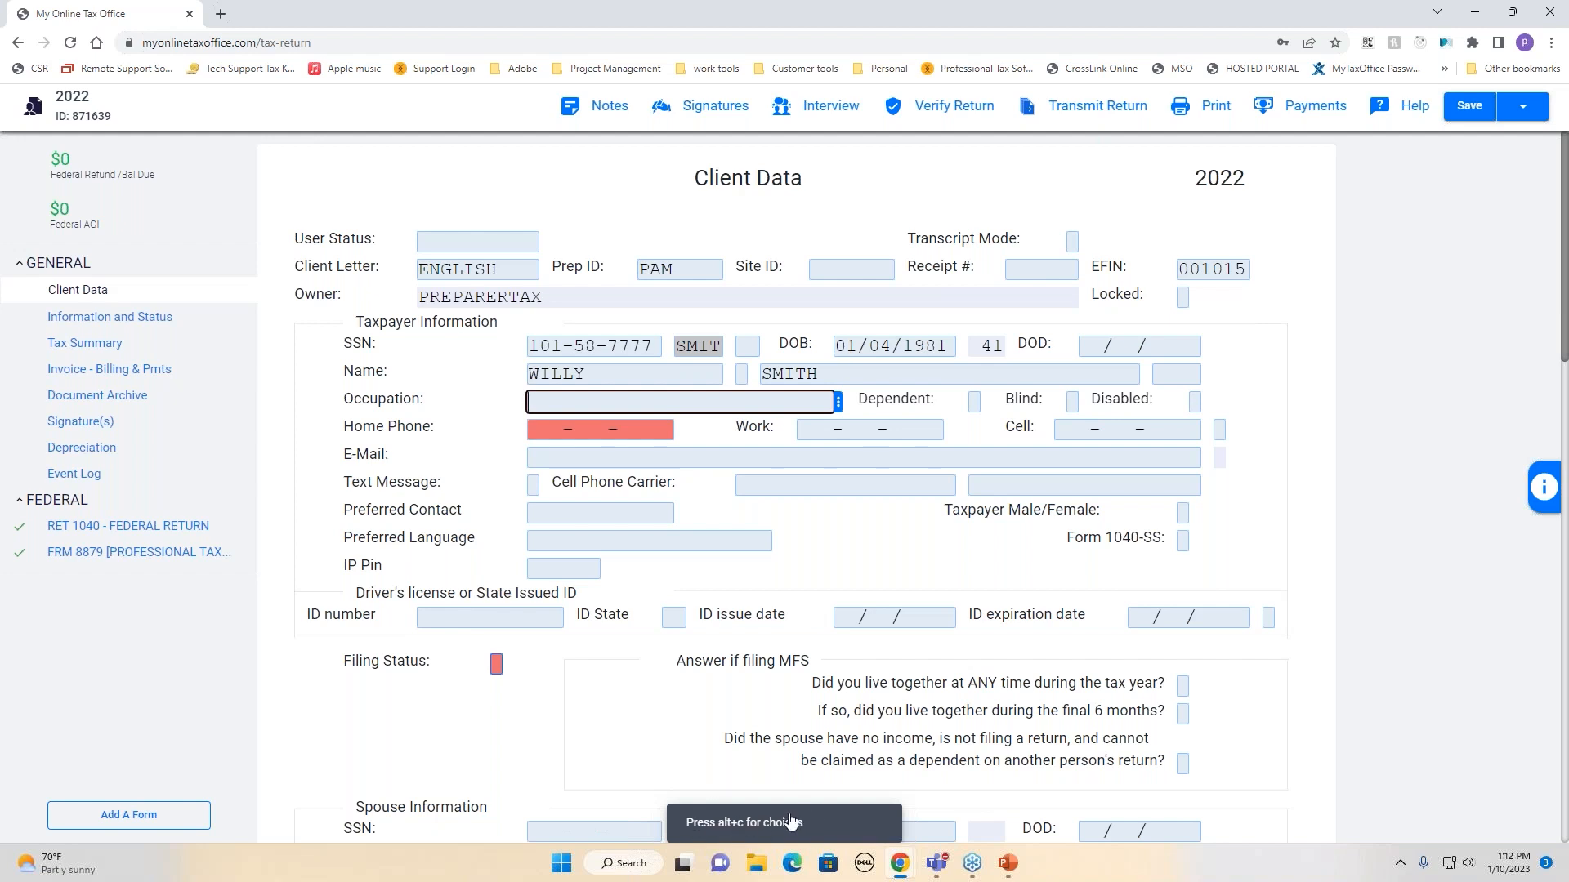
- Choose HEALTHCARE from the Occupations list as the taxpayer's occupation
{"action": "key", "text": "alt+c"}
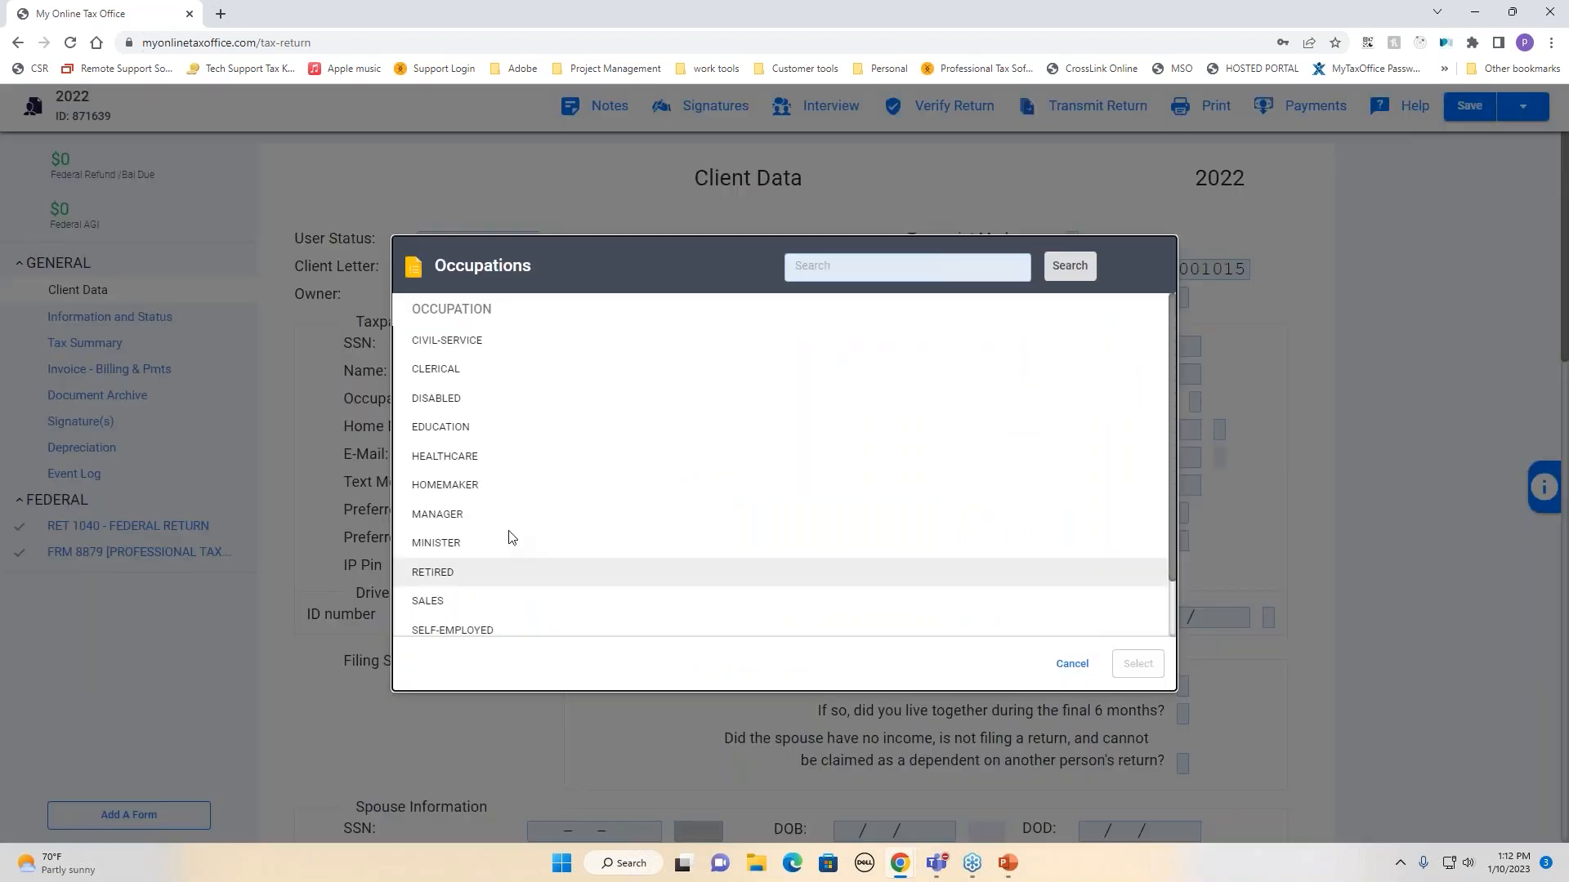
{"action": "left_click", "coordinate": [537, 451]}
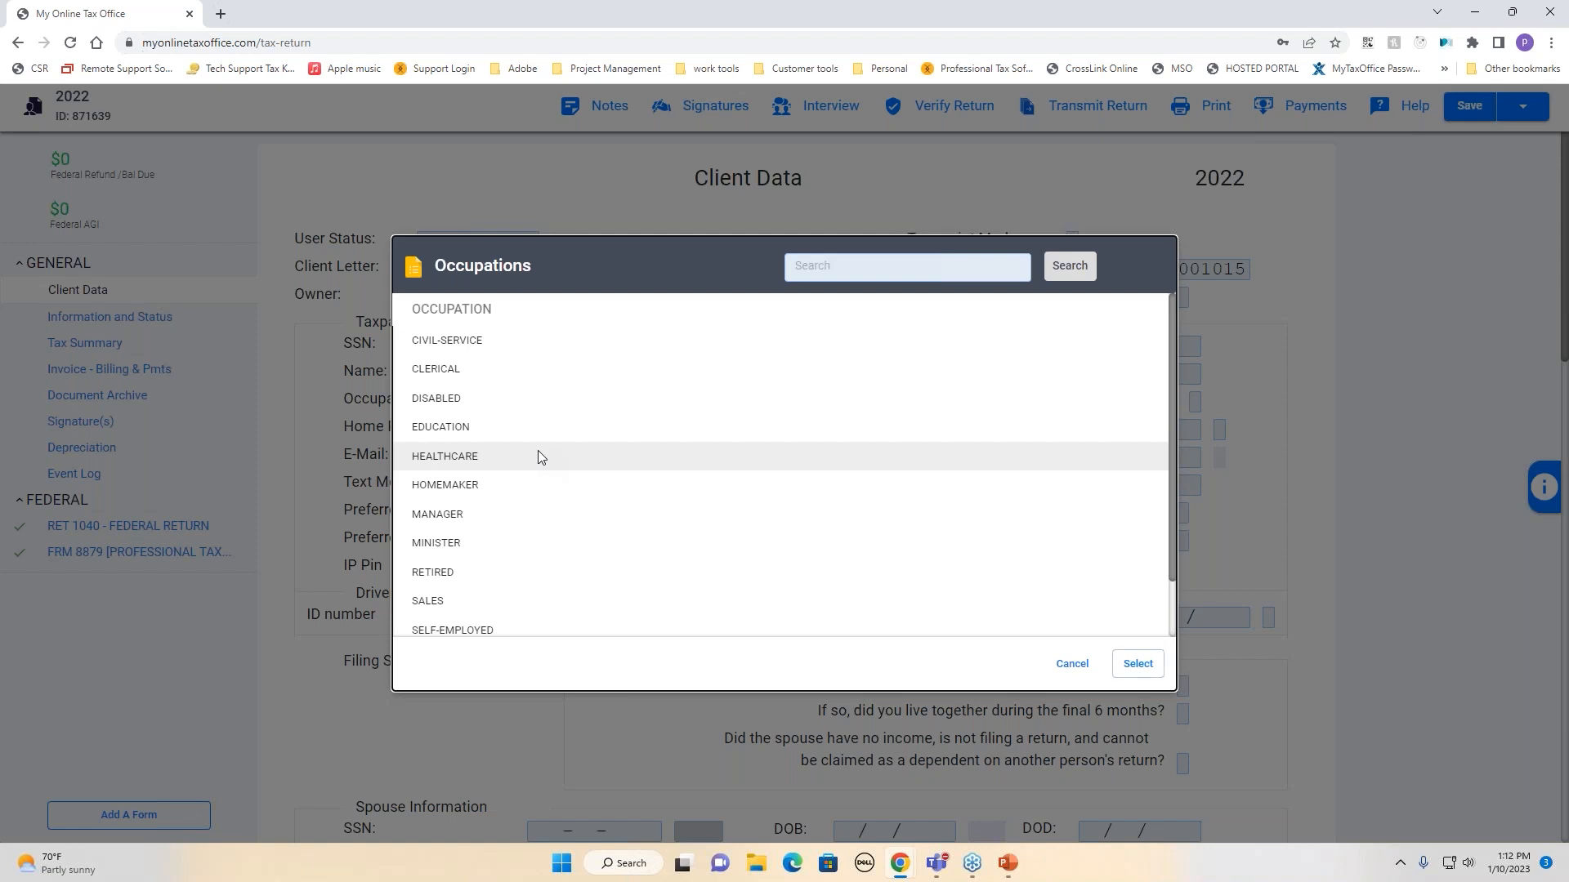
{"action": "left_click", "coordinate": [1137, 664]}
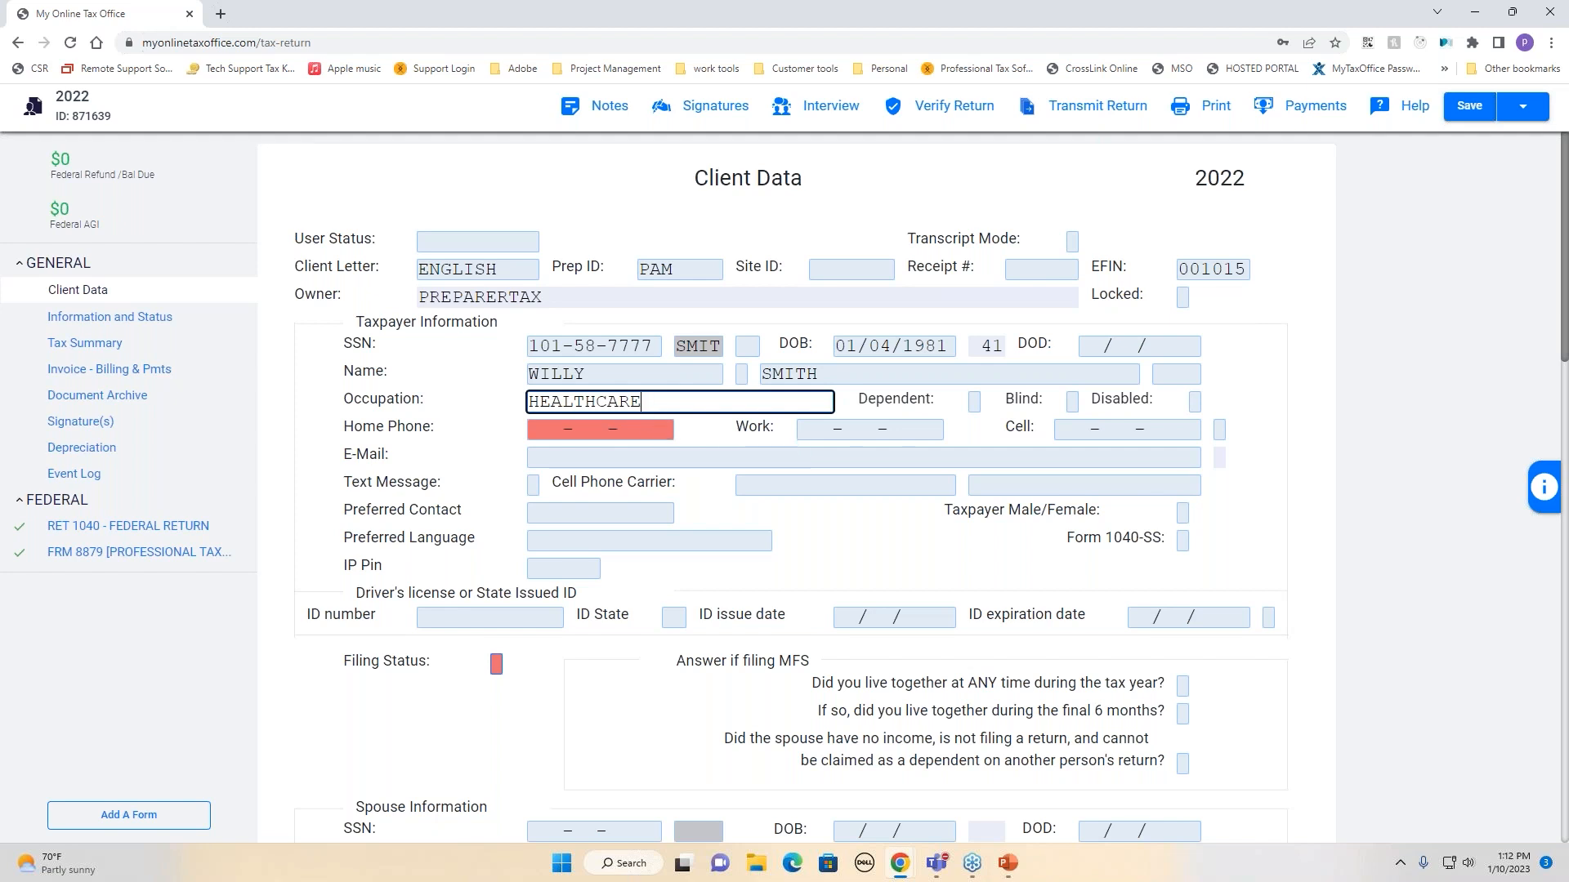
- Enter the taxpayer's cell phone number, skipping home and work phones
{"action": "key", "text": "Tab"}
{"action": "key", "text": "Tab"}
{"action": "key", "text": "Tab"}
{"action": "key", "text": "Tab"}
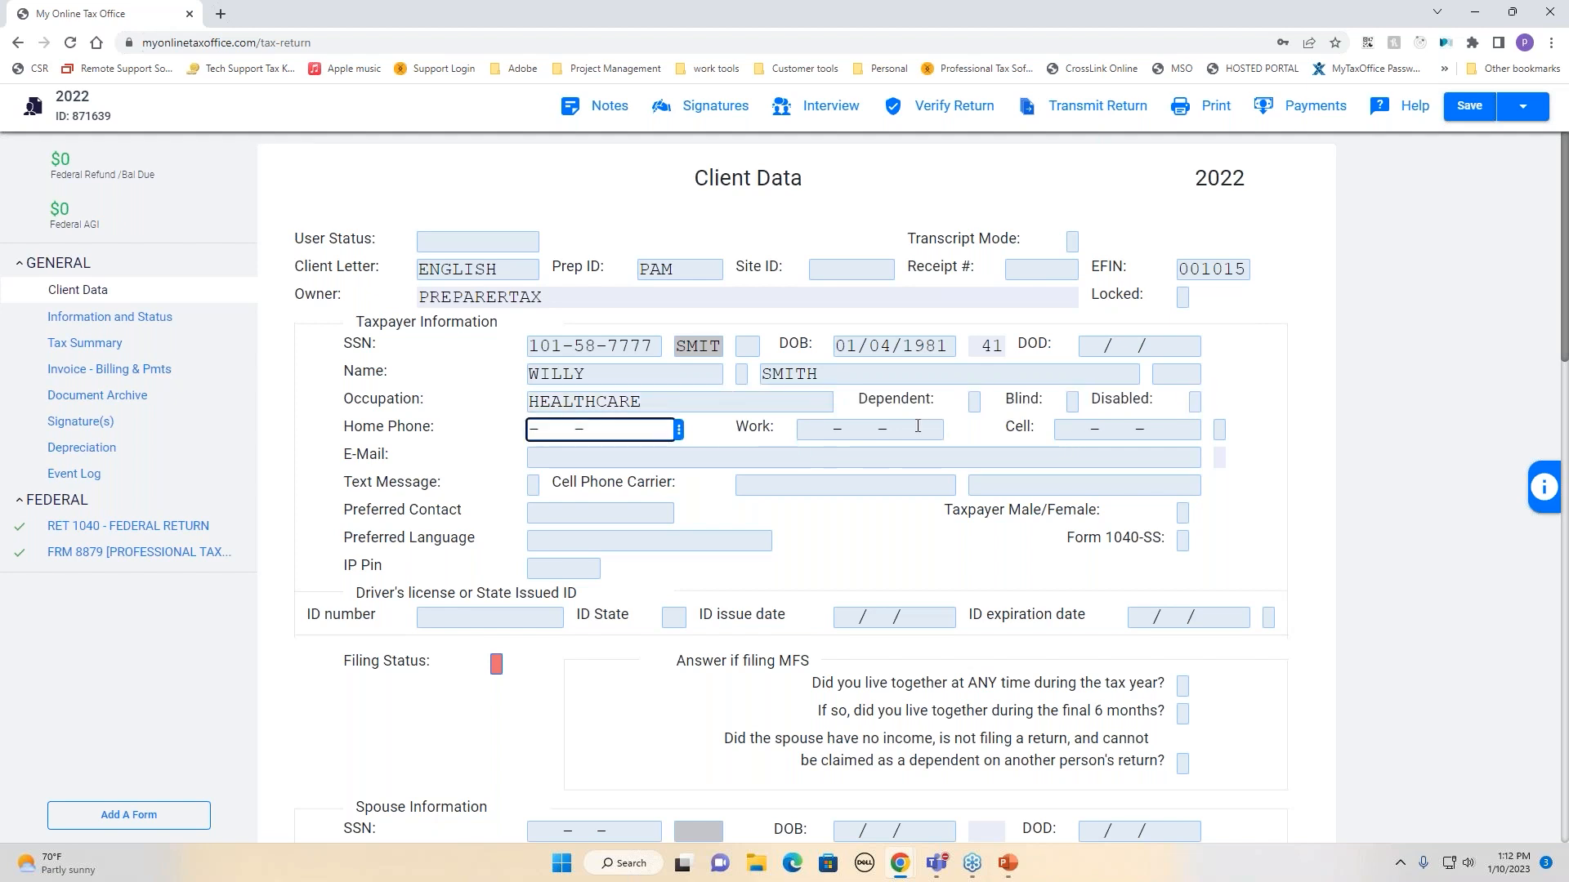
{"action": "key", "text": "Tab"}
{"action": "key", "text": "Tab"}
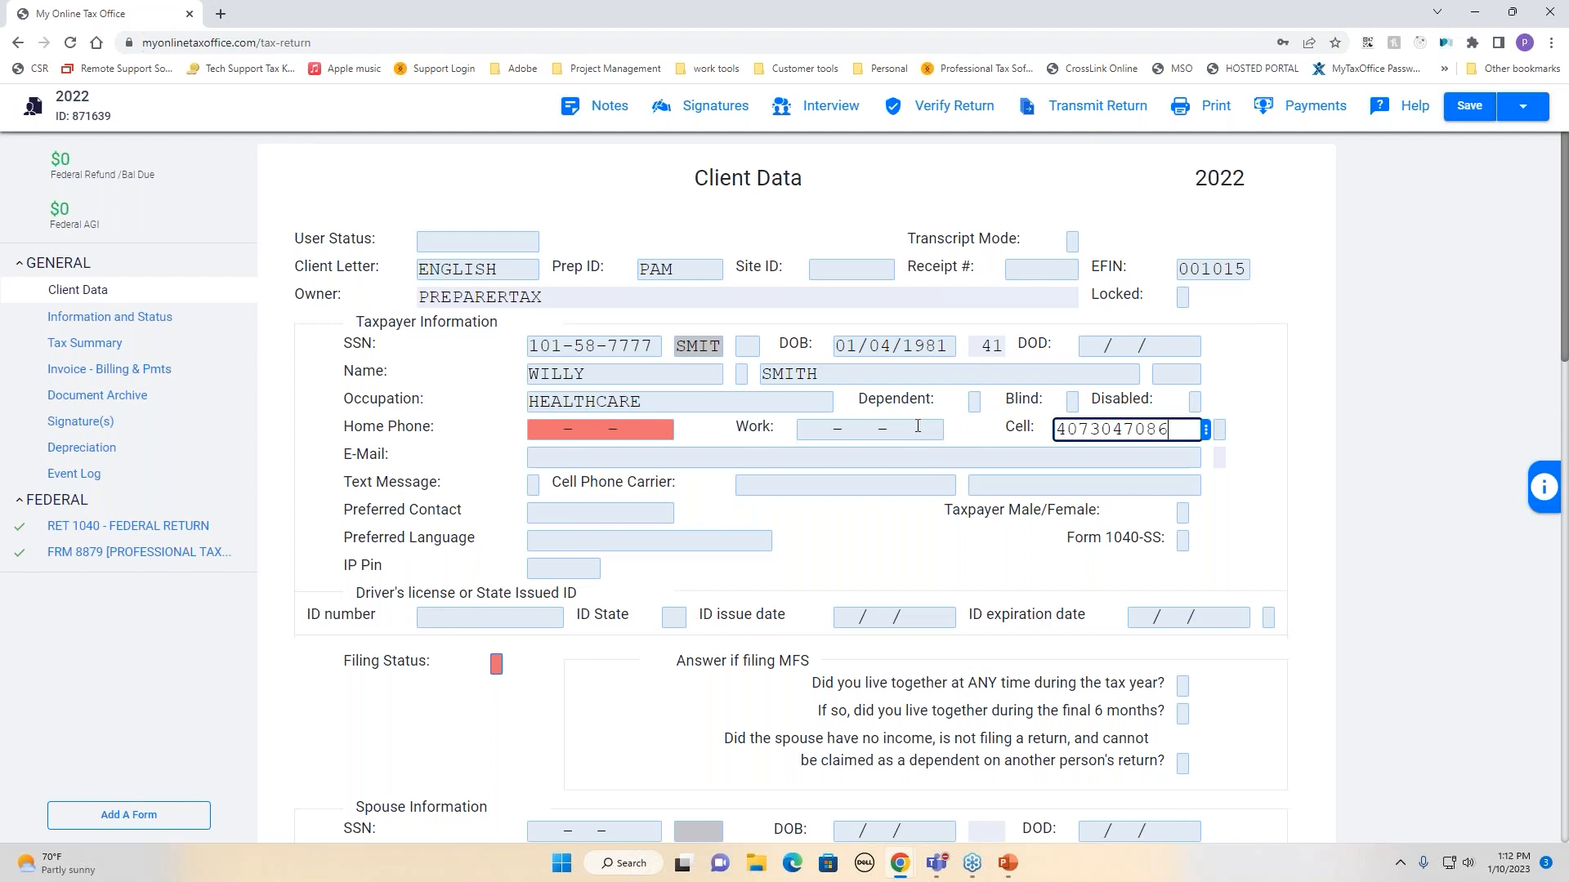
{"action": "key", "text": "Tab"}
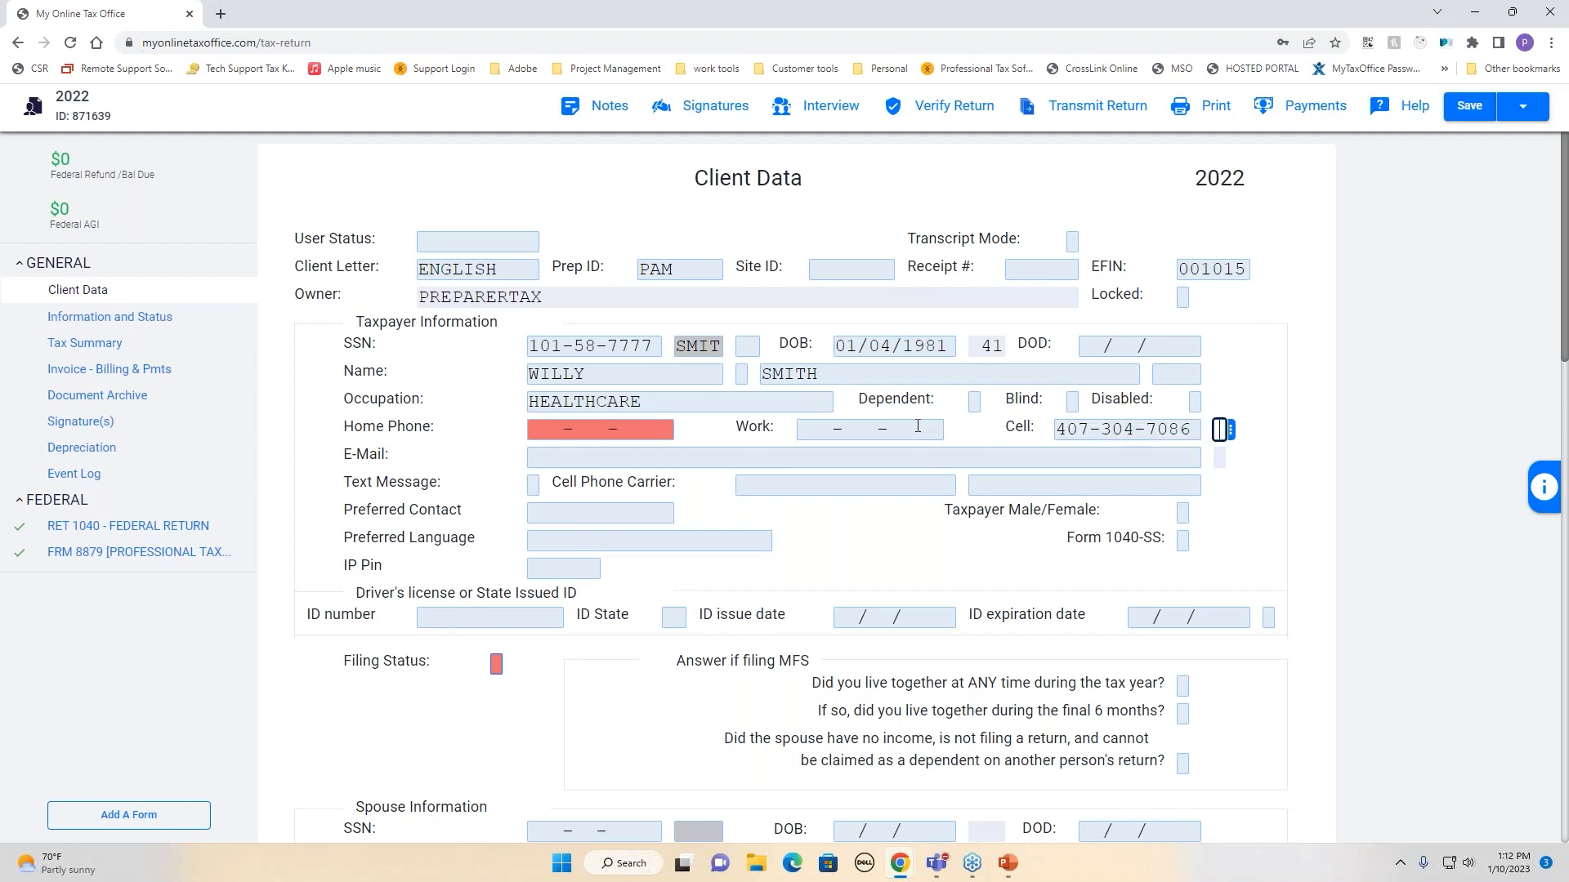
- Fill in the taxpayer's e-mail address and mark the Text Message box with X
{"action": "key", "text": "Tab"}
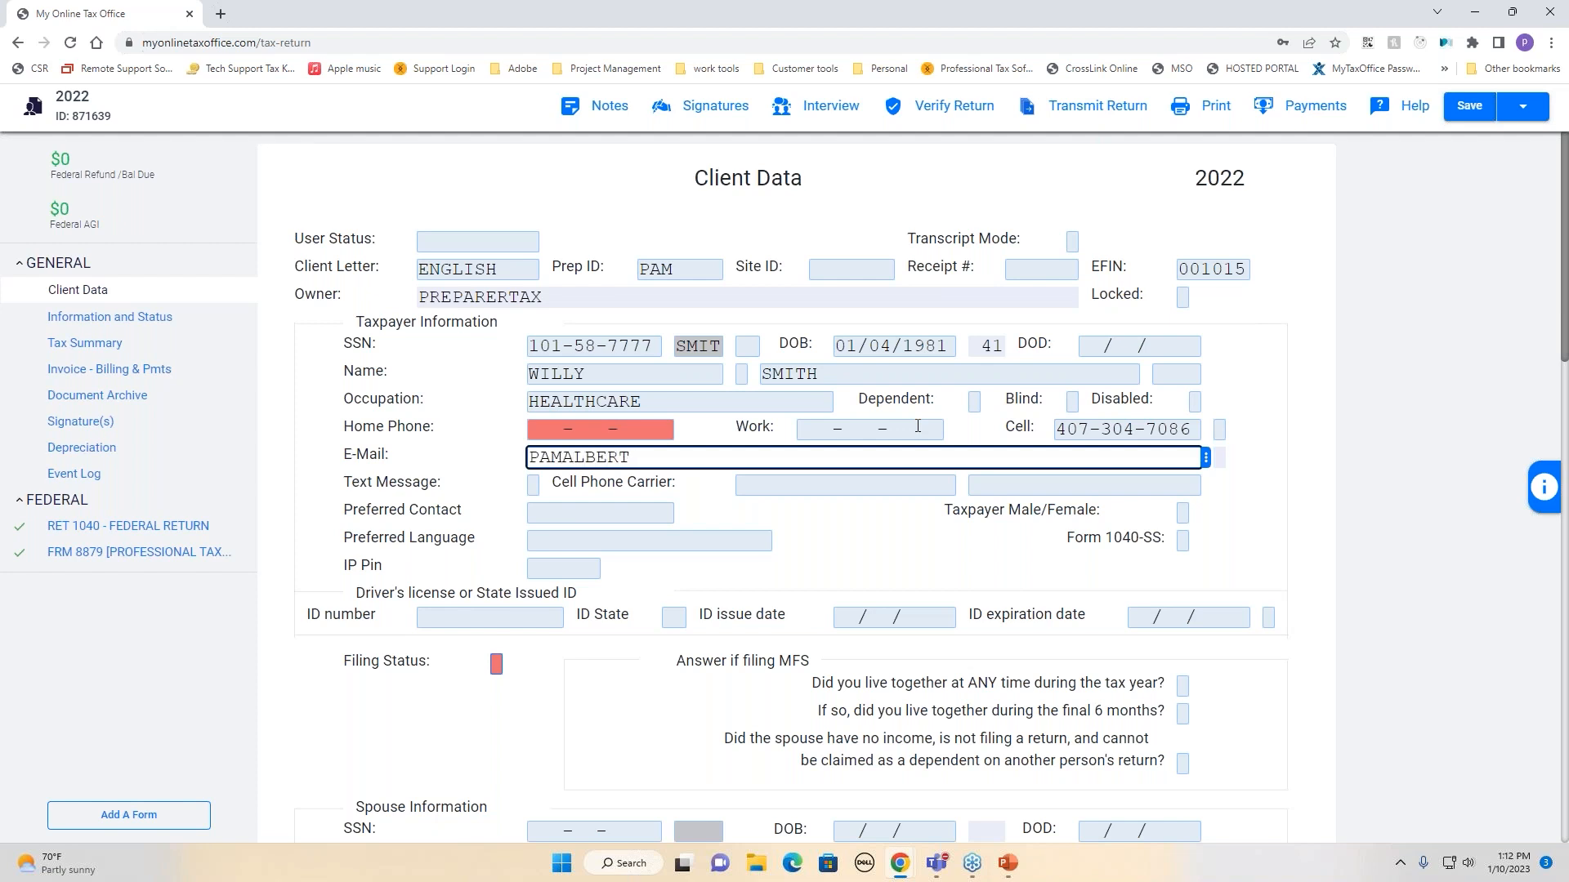
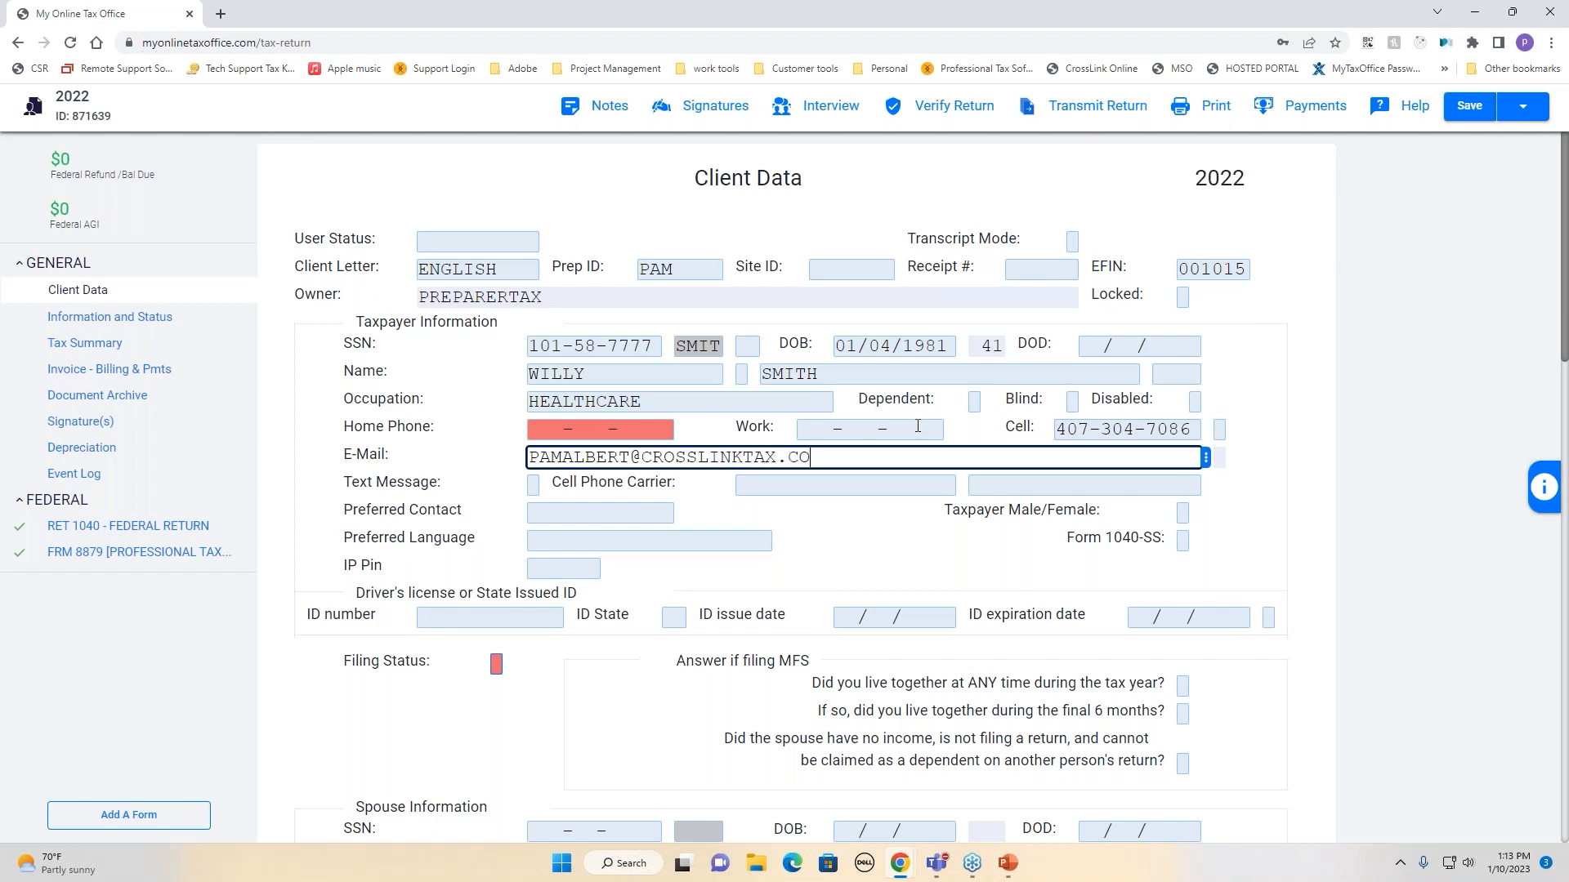
{"action": "key", "text": "Tab"}
{"action": "key", "text": "Tab"}
{"action": "type", "text": "x"}
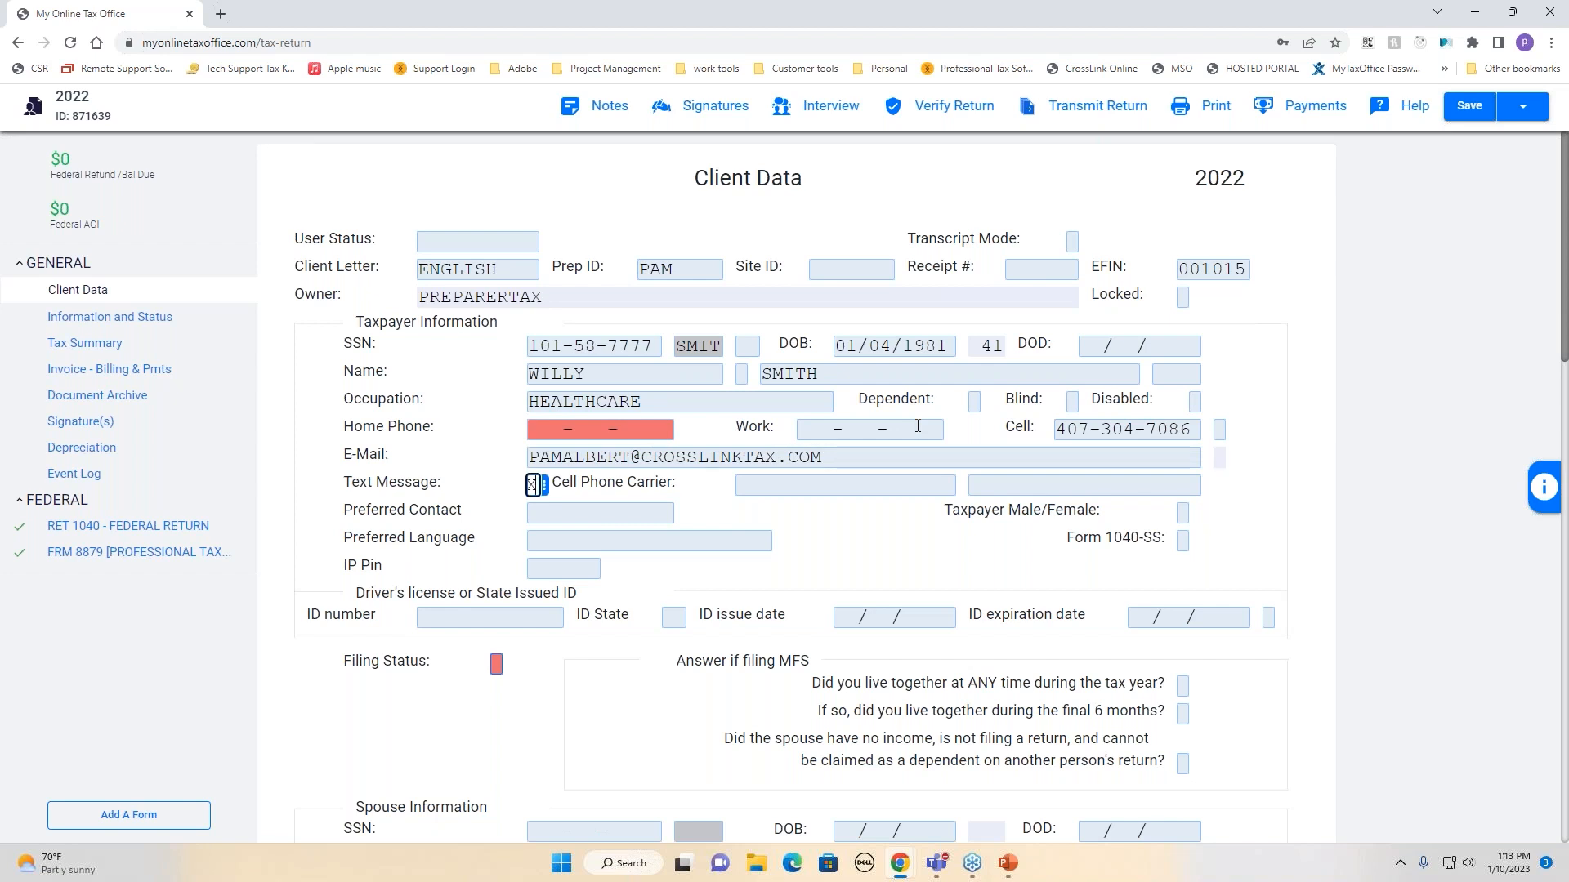
{"action": "key", "text": "Tab"}
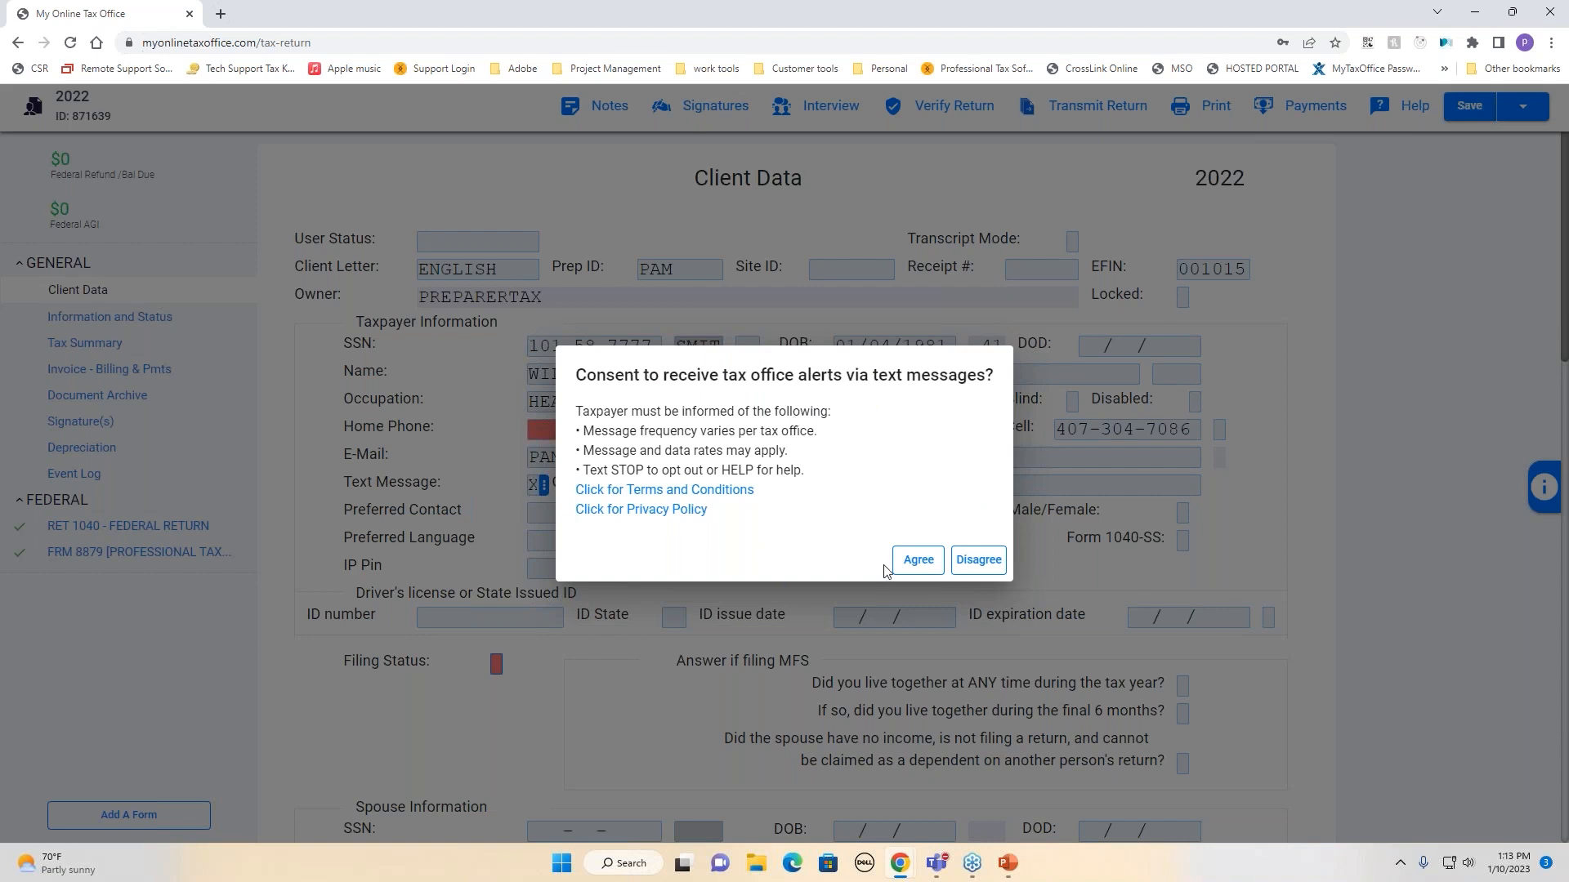
{"action": "left_click", "coordinate": [916, 562]}
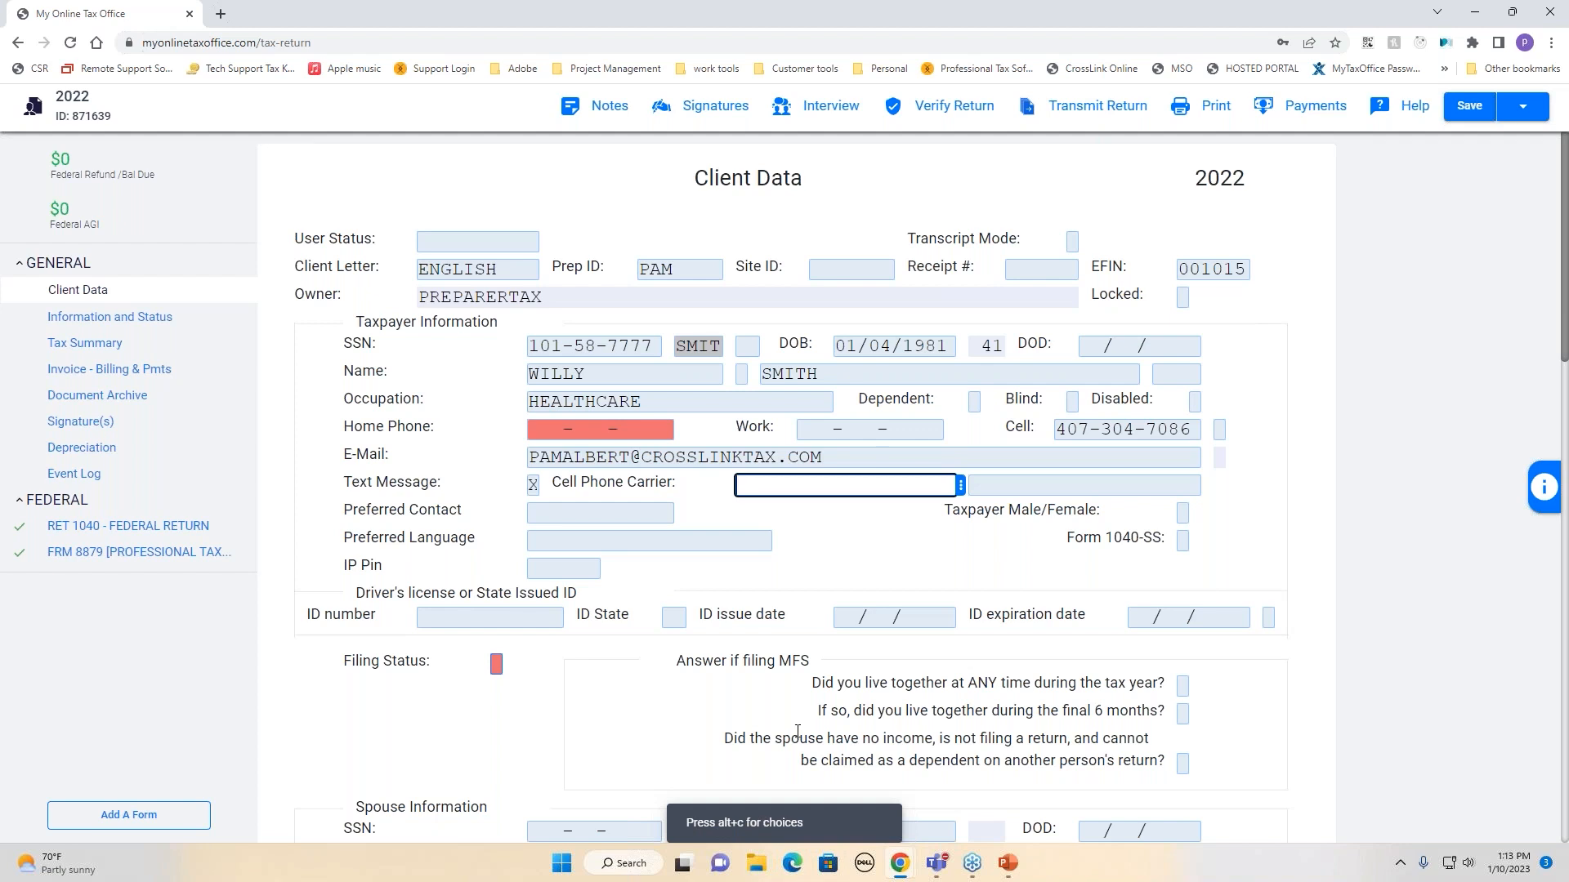
{"action": "left_click", "coordinate": [961, 485]}
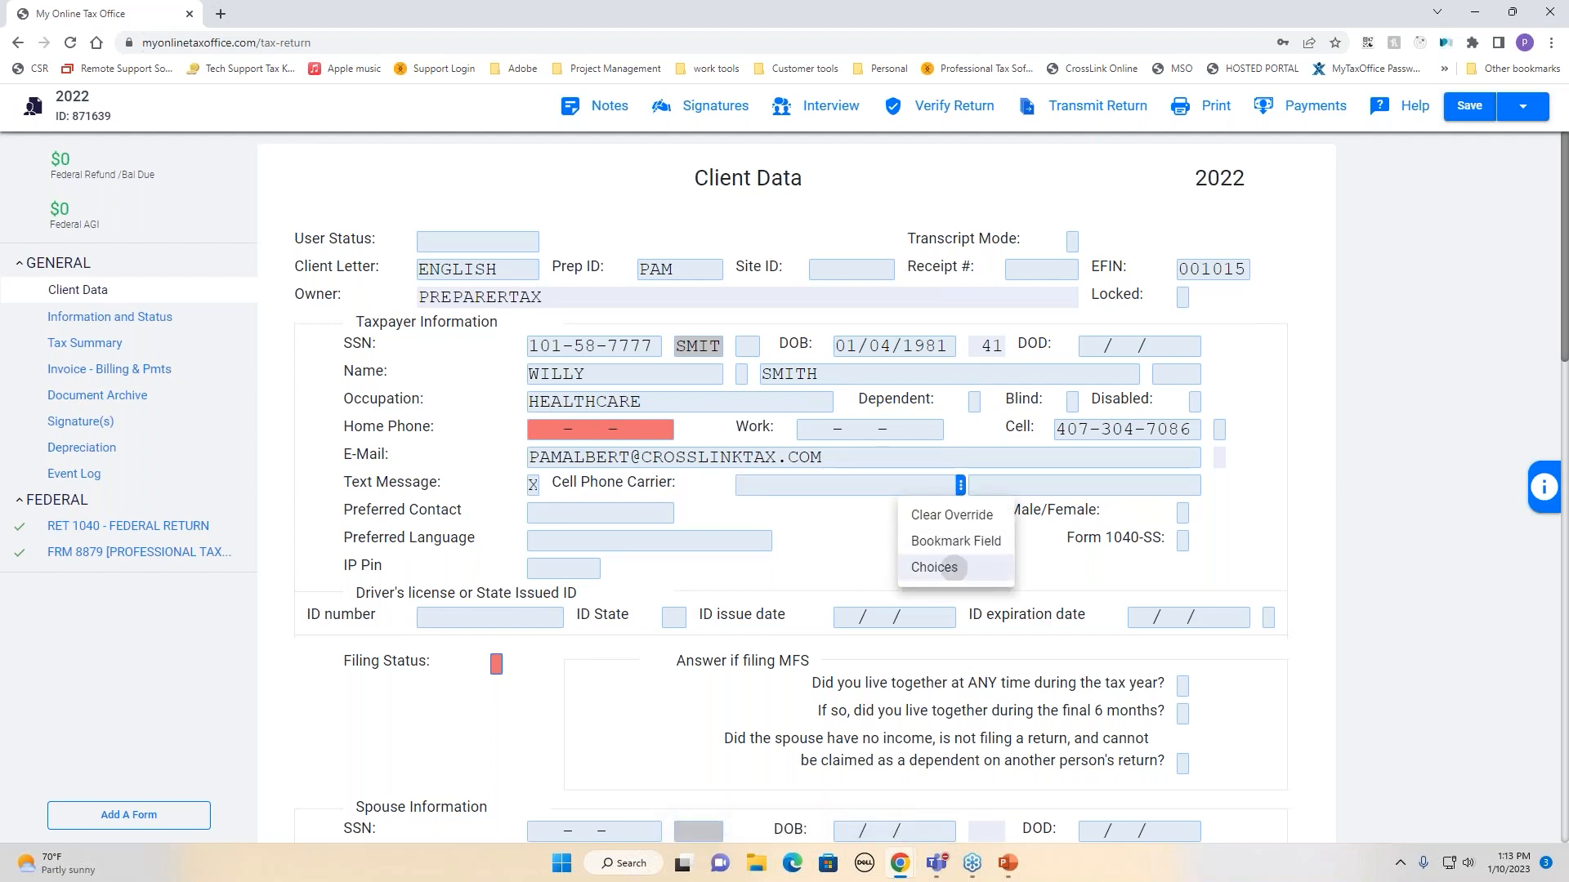
{"action": "left_click", "coordinate": [939, 568]}
{"action": "left_click", "coordinate": [860, 280]}
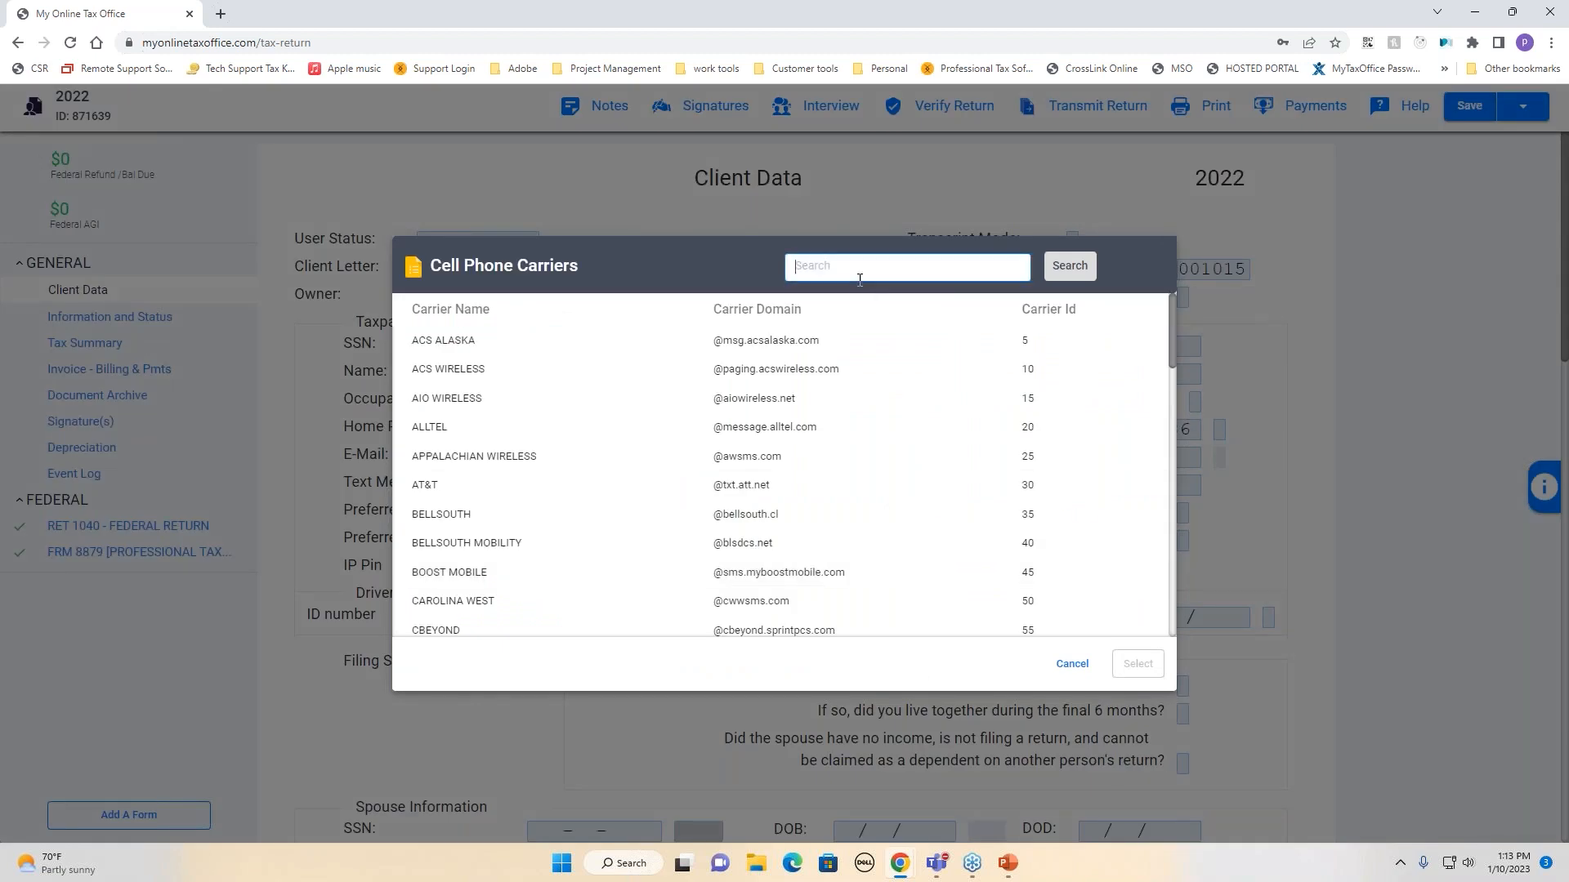
{"action": "type", "text": "VERIZON"}
{"action": "left_click", "coordinate": [1070, 265]}
{"action": "left_click", "coordinate": [977, 343]}
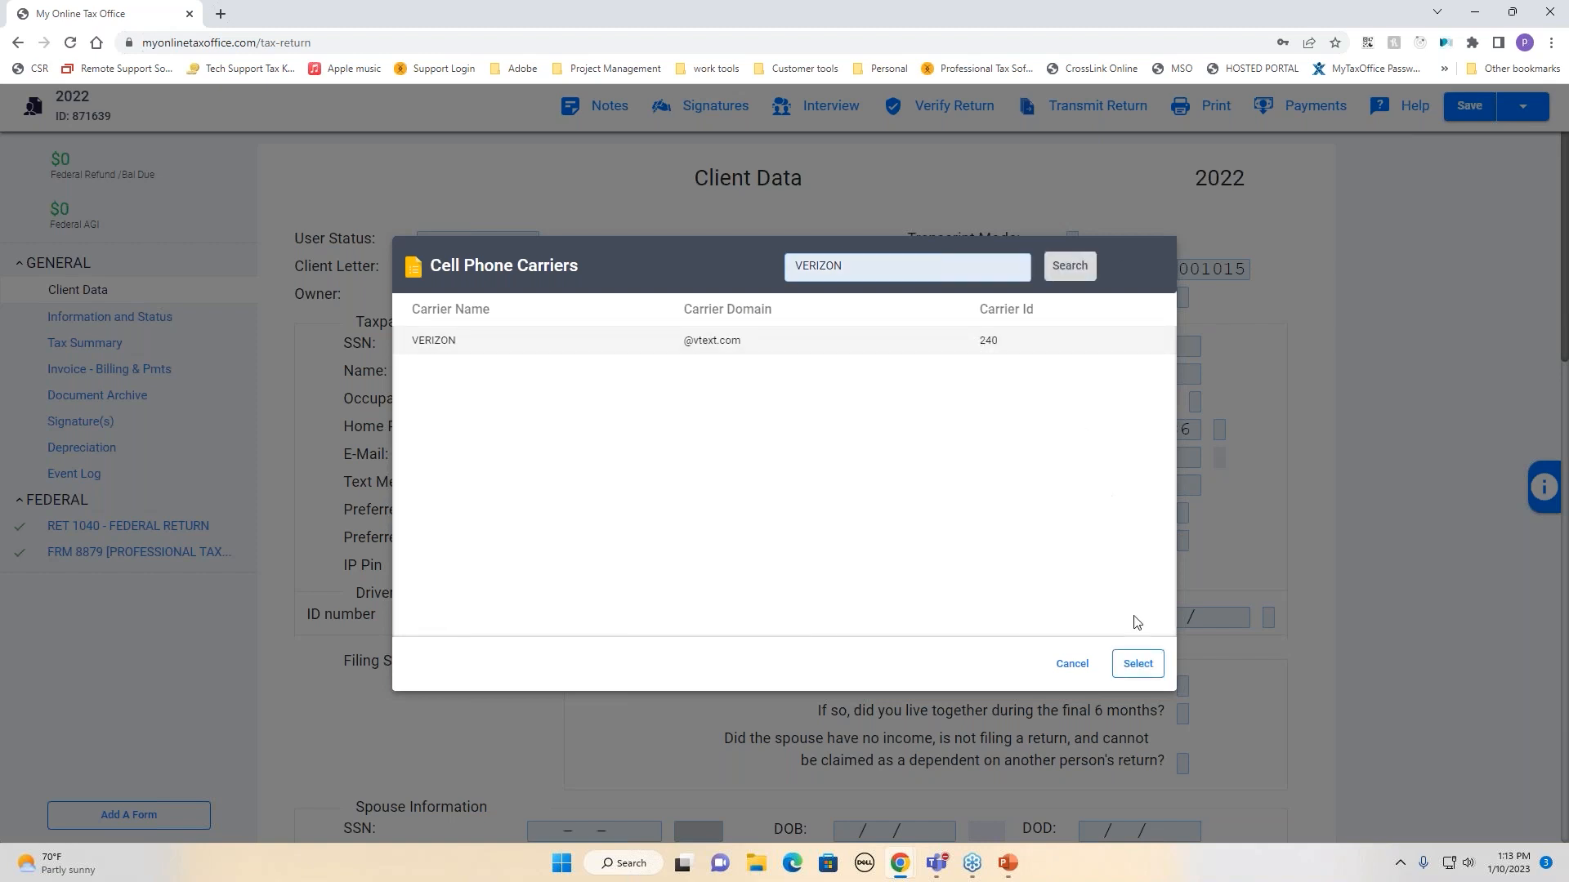
{"action": "left_click", "coordinate": [1140, 666]}
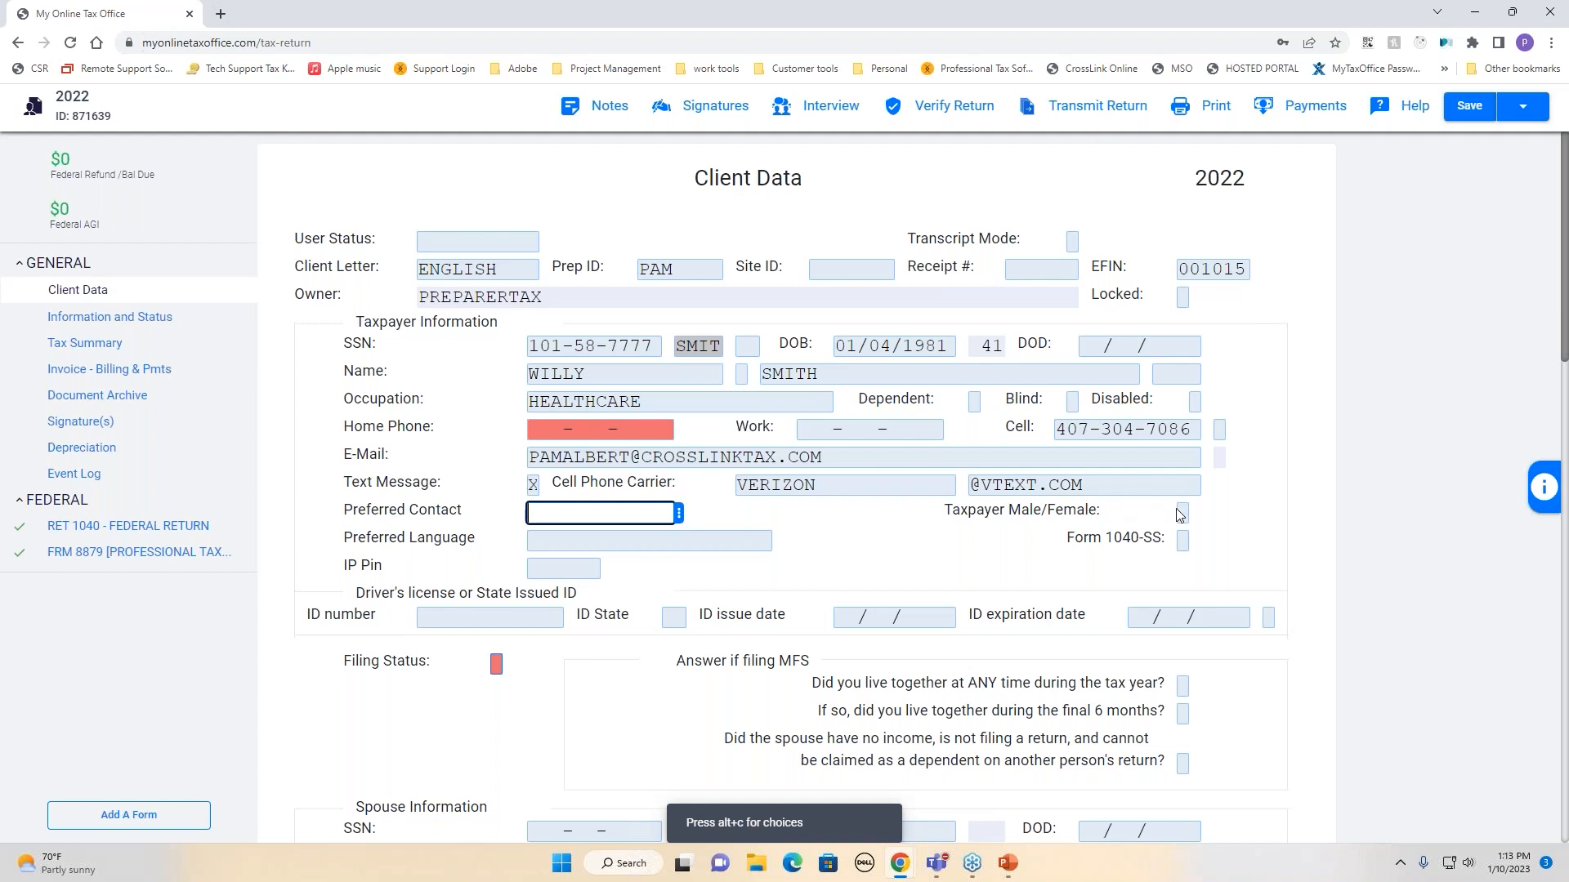
{"action": "key", "text": "Tab"}
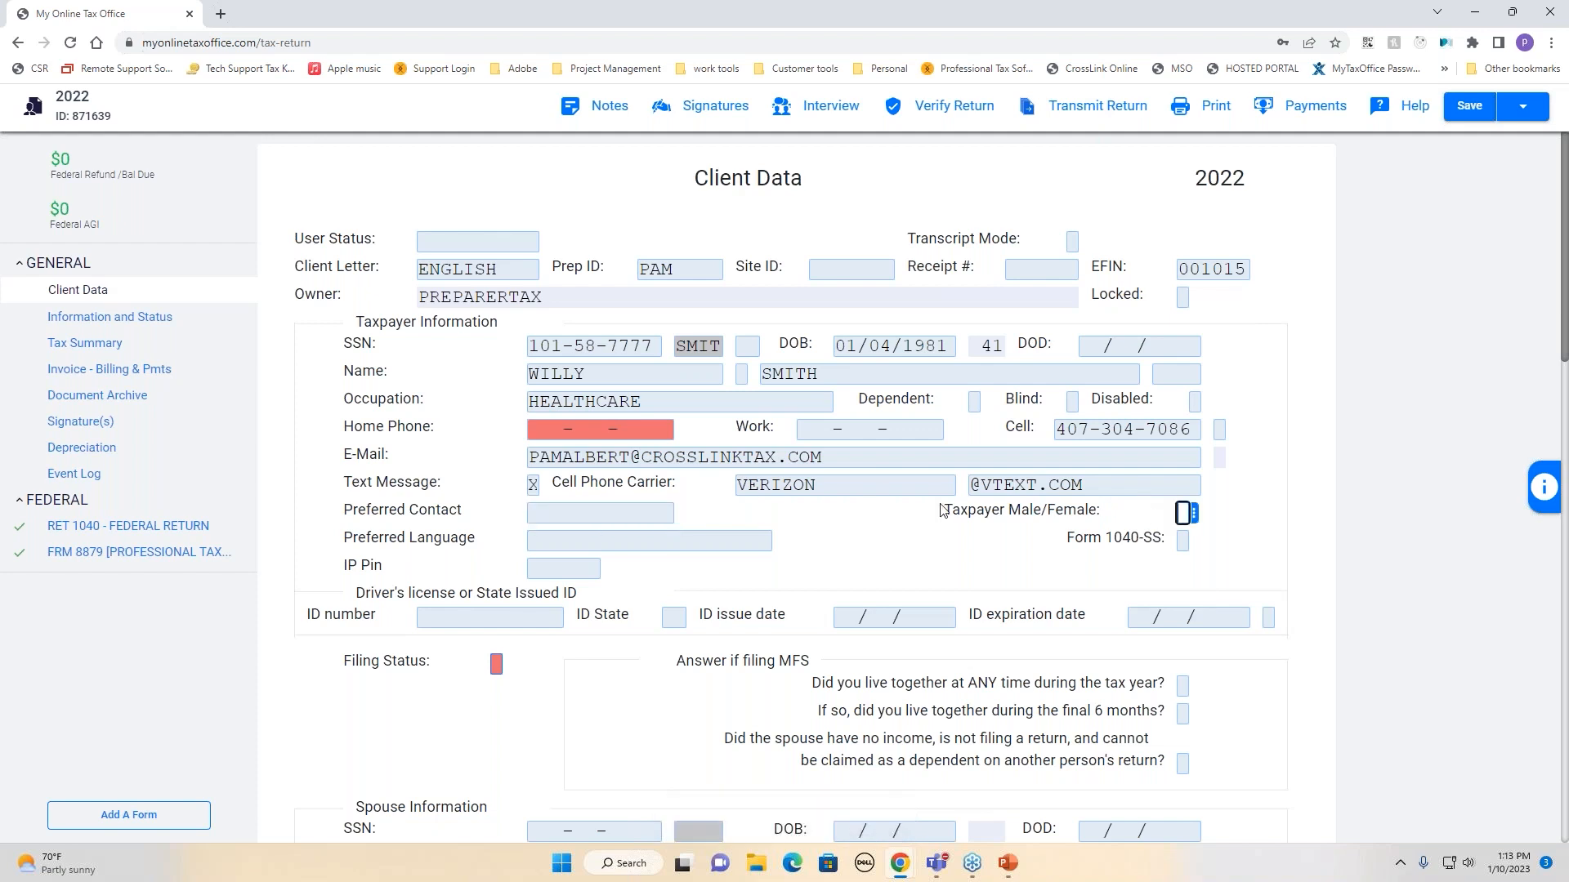
{"action": "key", "text": "Tab"}
{"action": "key", "text": "Tab"}
{"action": "key", "text": "Tab"}
{"action": "key", "text": "Tab"}
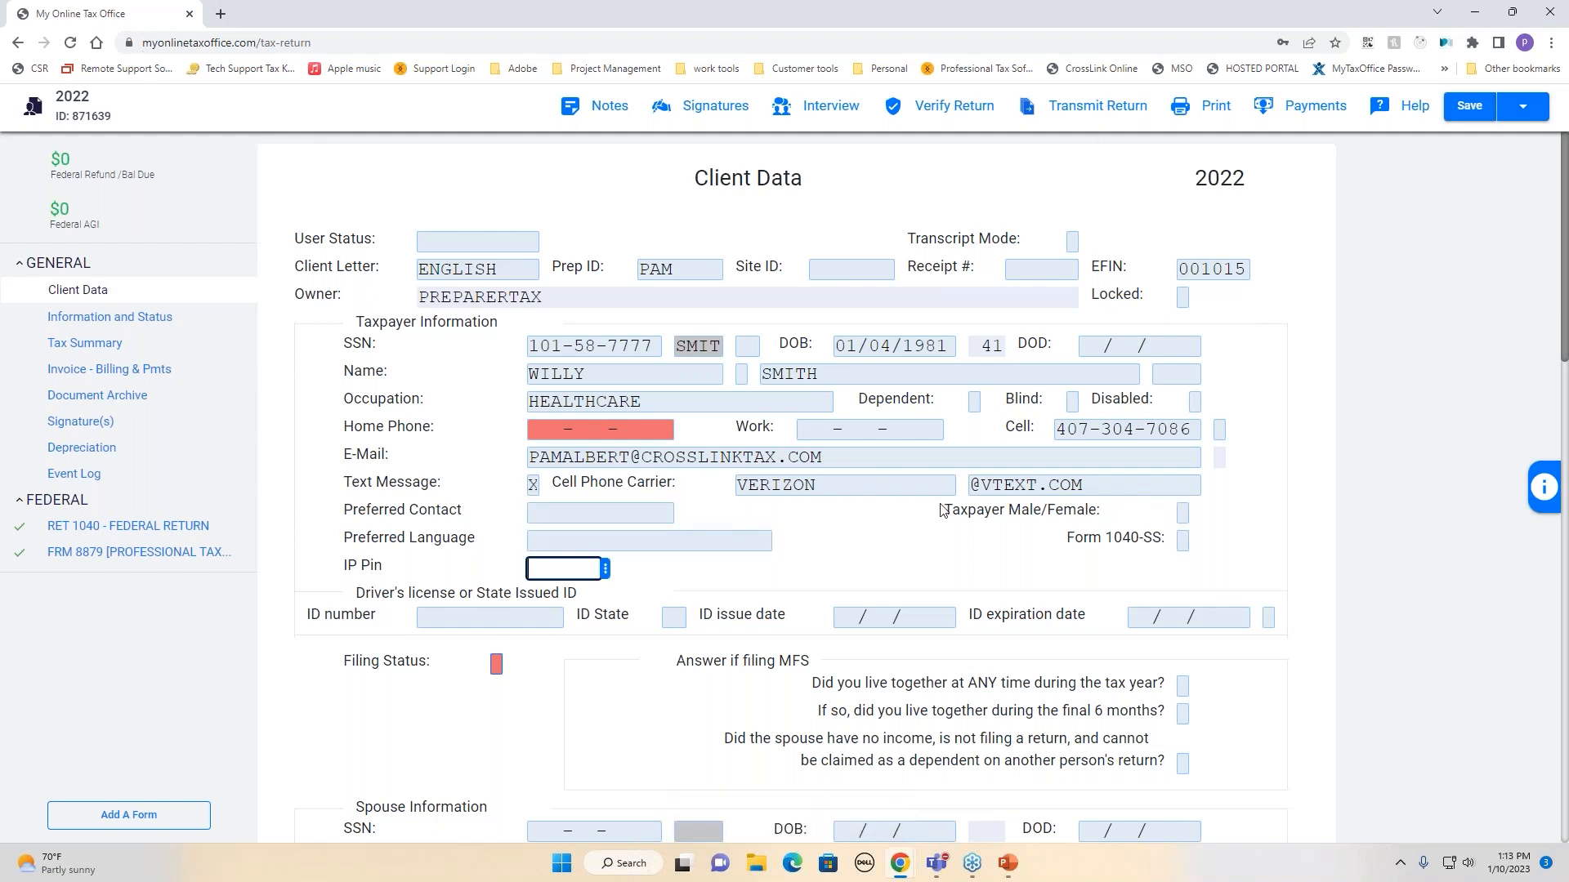
- Enter the driver's licence number, state FL, issue date 01/01/2021 and expiration 01/01/2026
{"action": "key", "text": "Tab"}
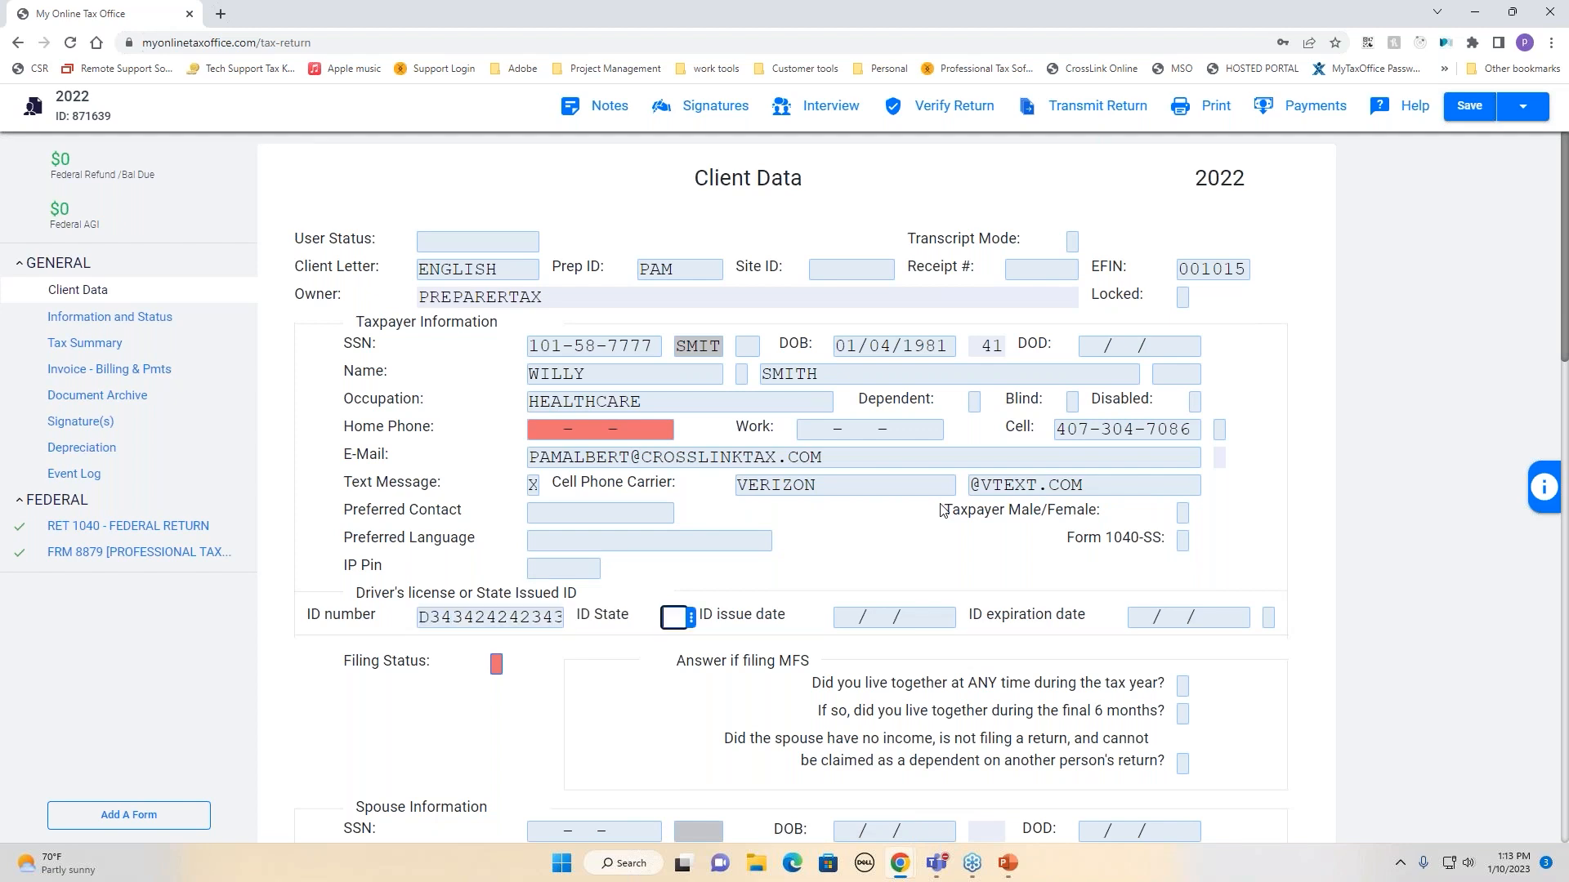
{"action": "type", "text": "F;"}
{"action": "key", "text": "Tab"}
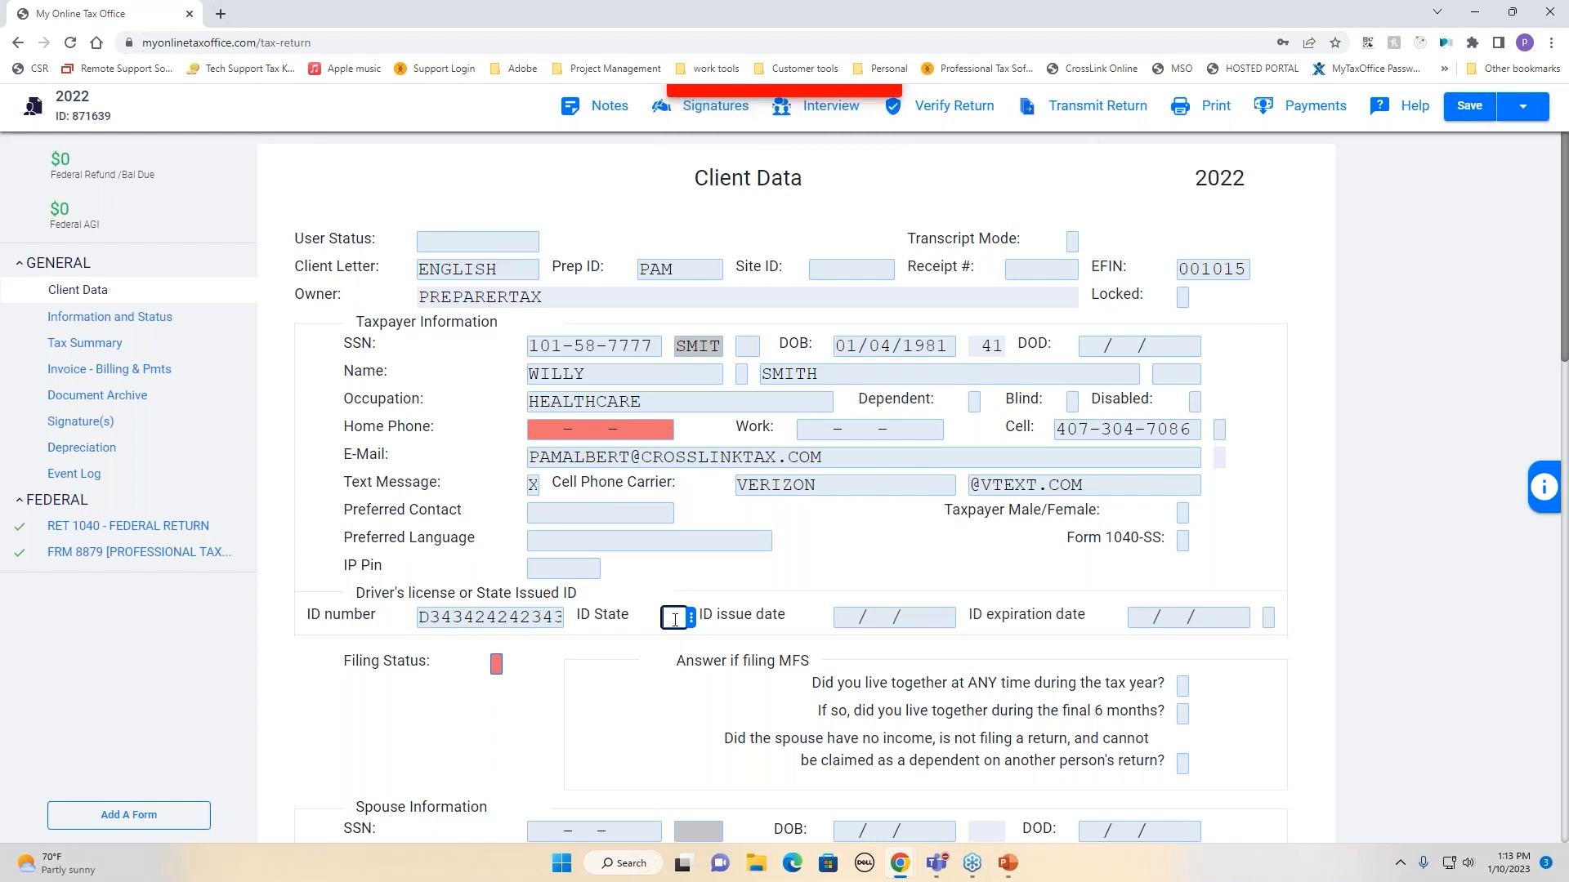
{"action": "type", "text": "FL"}
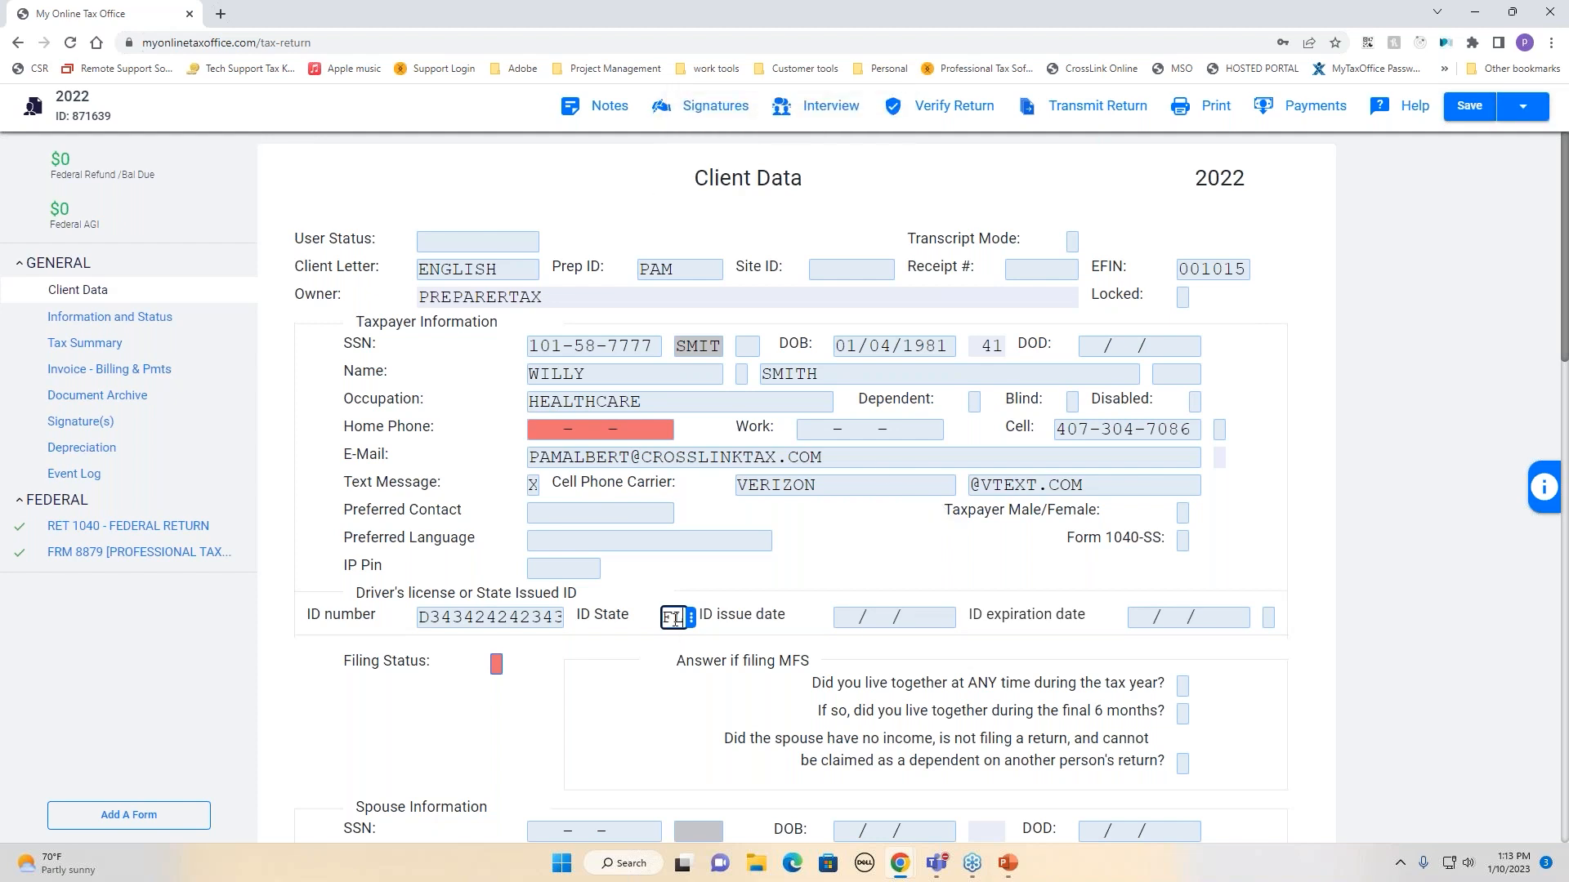
{"action": "key", "text": "Tab"}
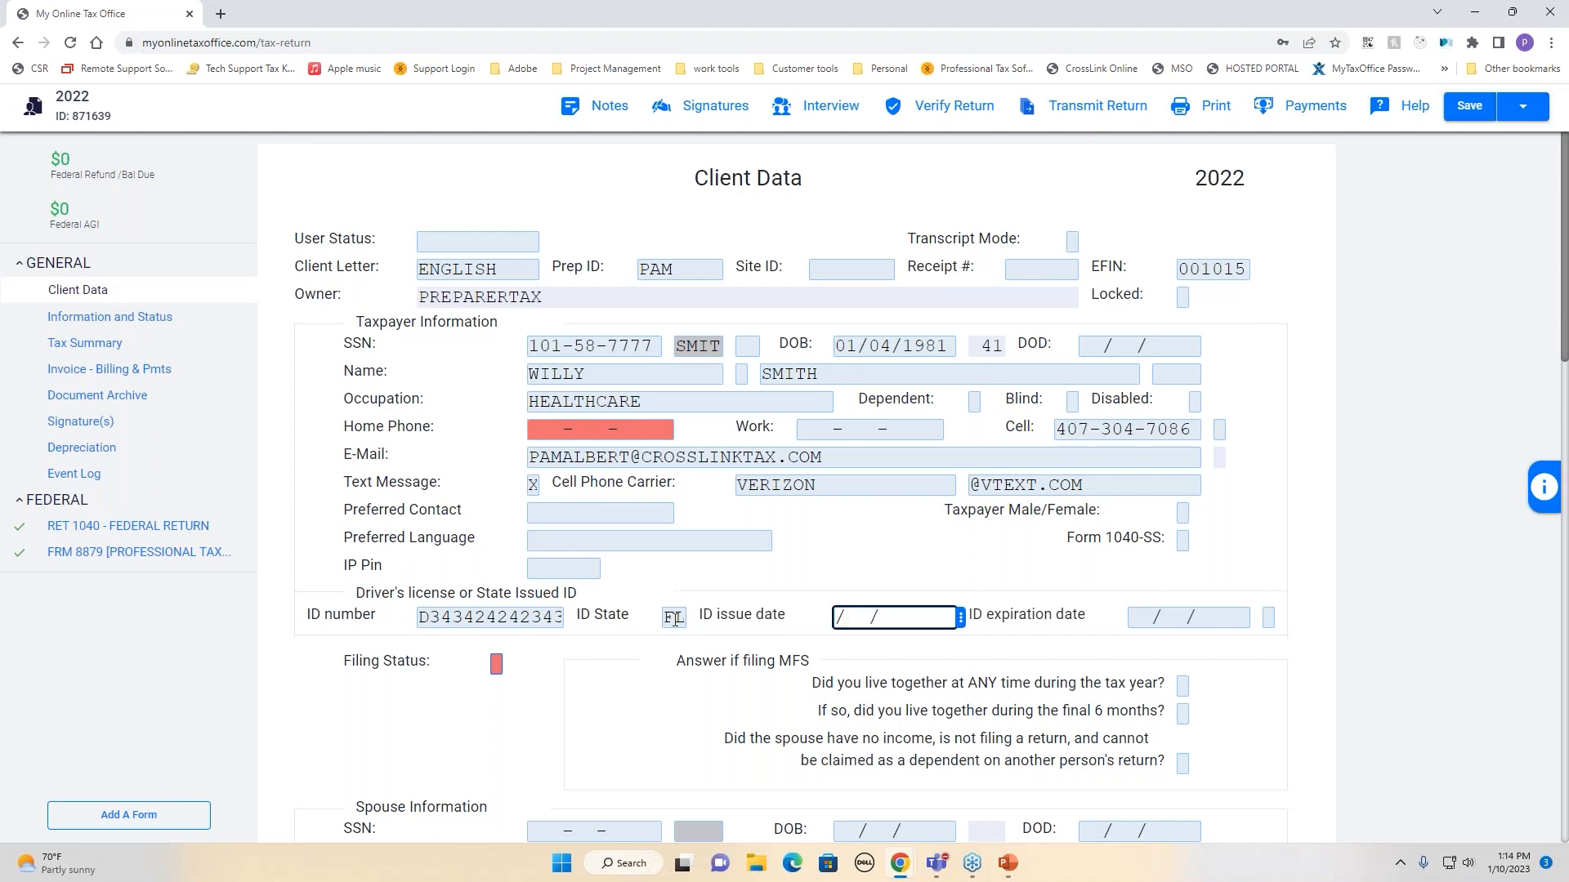
{"action": "type", "text": "0101201"}
{"action": "key", "text": "BackSpace"}
{"action": "type", "text": "21"}
{"action": "key", "text": "Tab"}
{"action": "type", "text": "010120"}
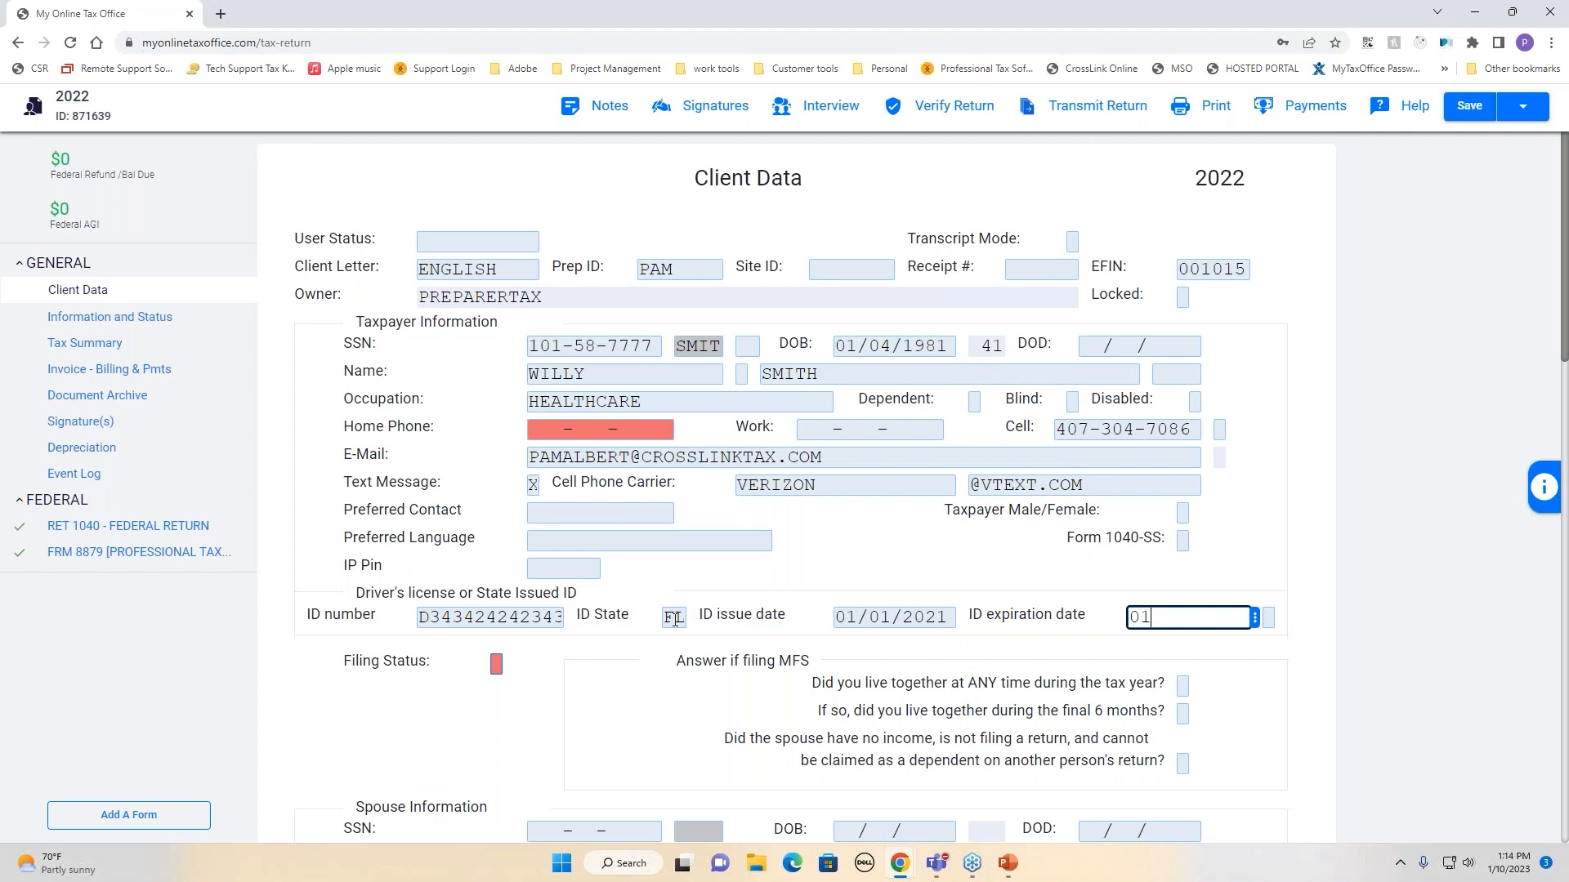
{"action": "type", "text": "26"}
{"action": "key", "text": "Tab"}
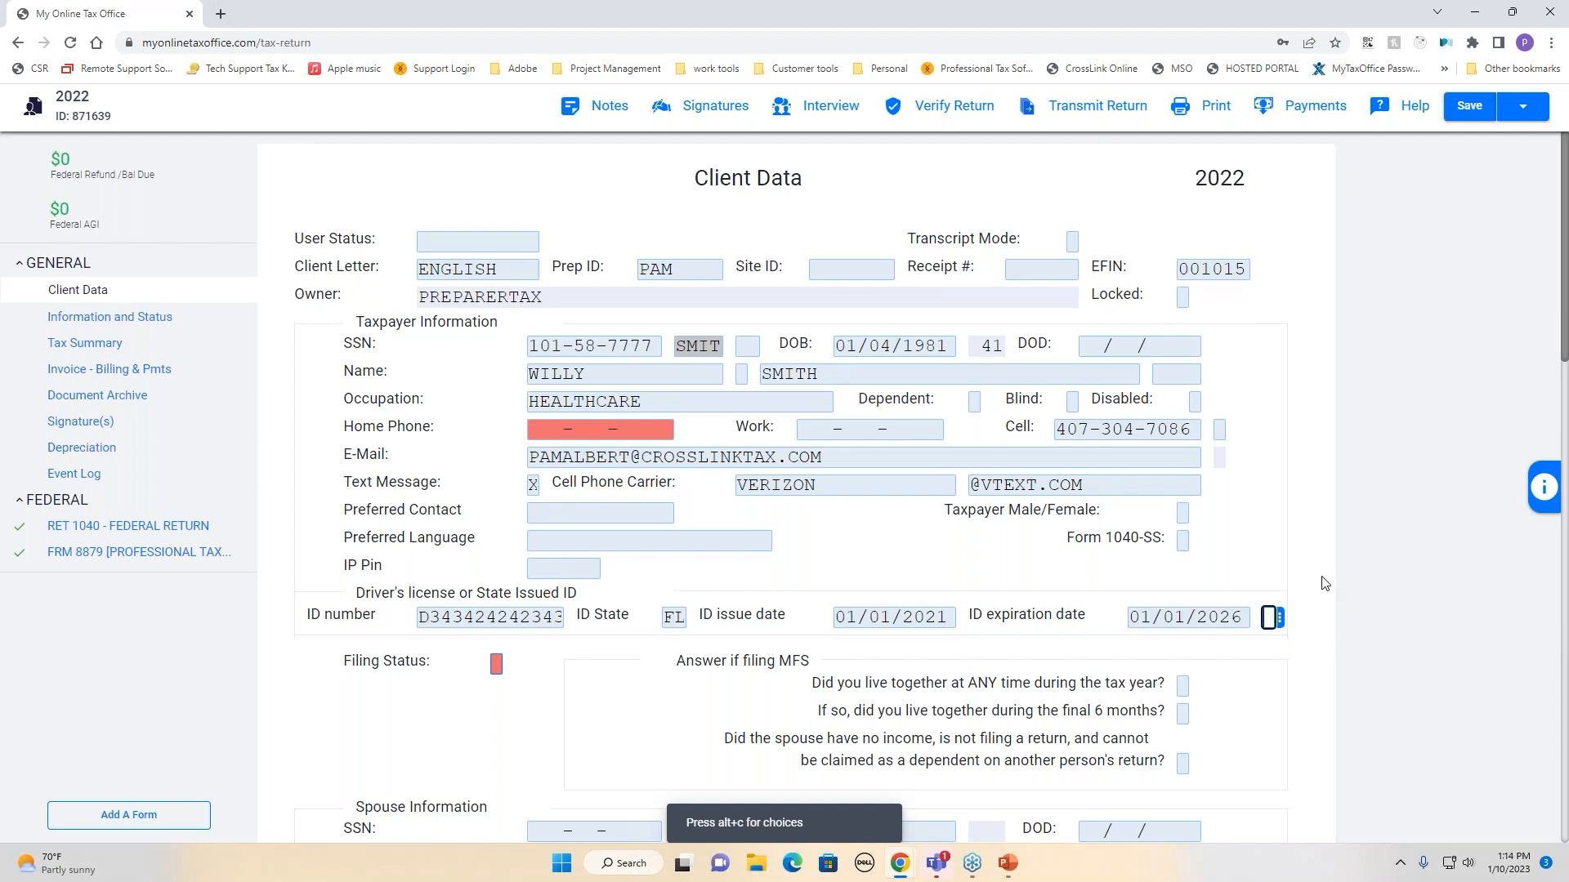
- Turn on field descriptions and enter filing status 4, Head of Household
{"action": "left_click", "coordinate": [1532, 509]}
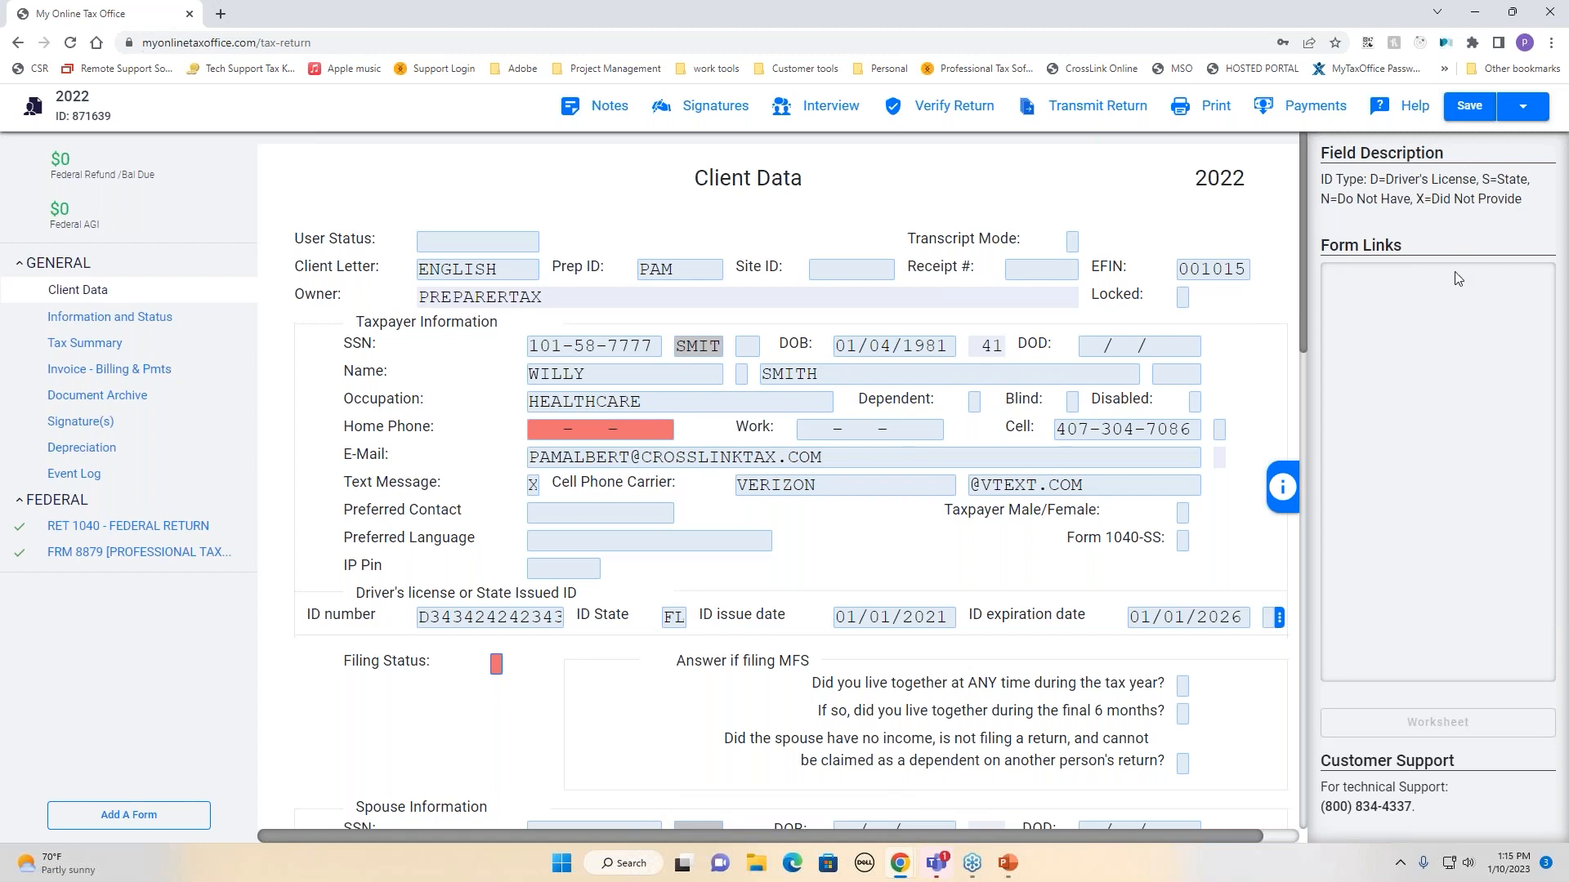
{"action": "left_click", "coordinate": [1268, 619]}
{"action": "key", "text": "Tab"}
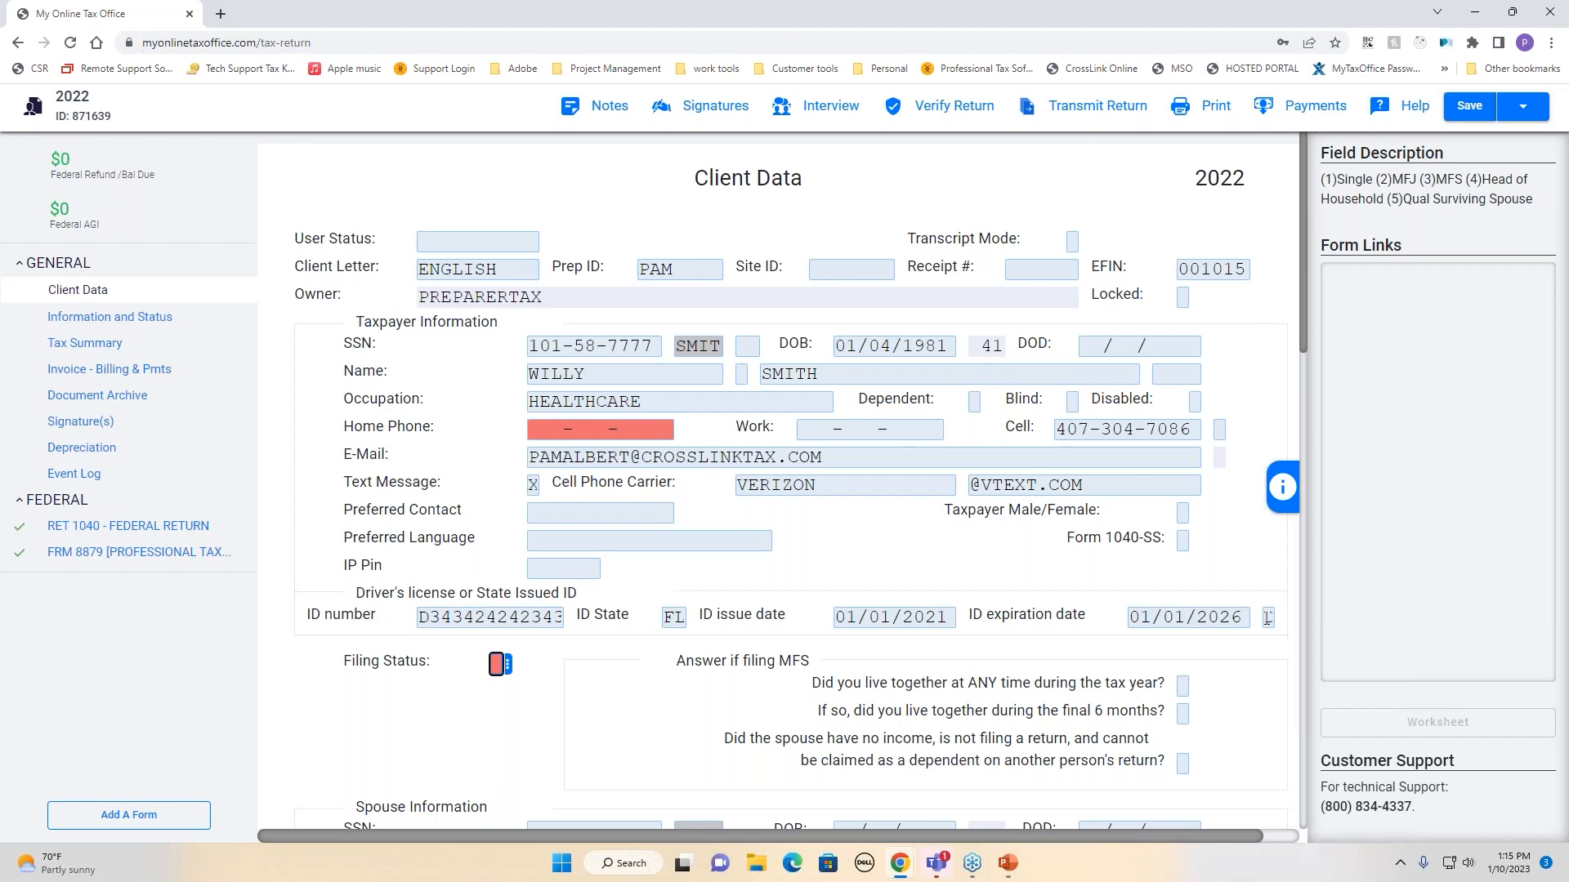
{"action": "type", "text": "4"}
{"action": "key", "text": "Tab"}
{"action": "key", "text": "Tab"}
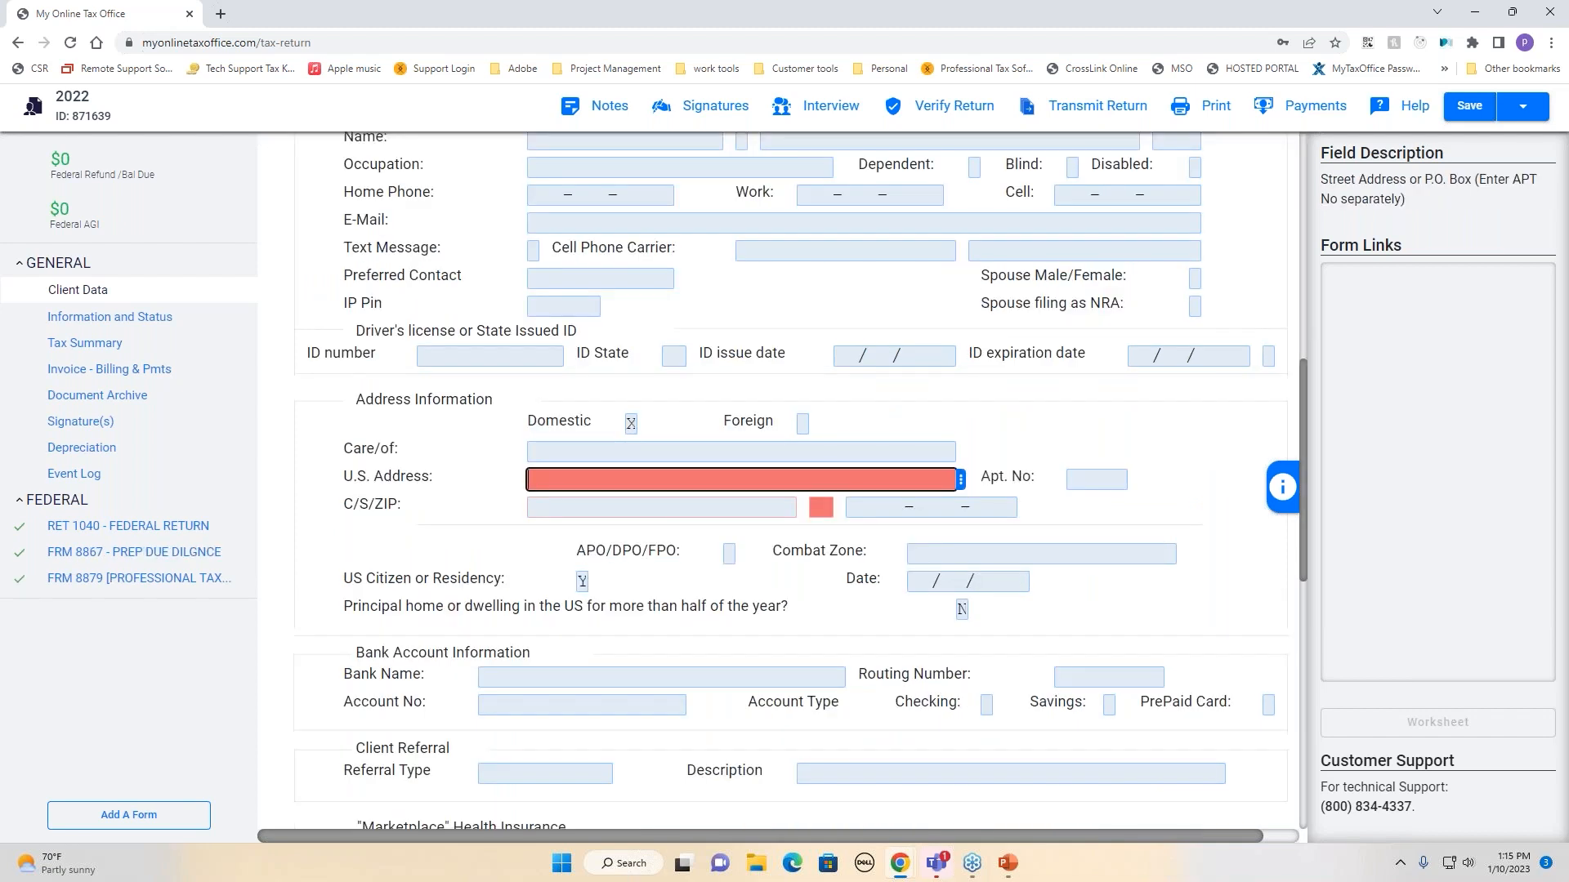
- Type the taxpayer's street address and choose the city from the suggestion list
{"action": "left_click", "coordinate": [620, 483]}
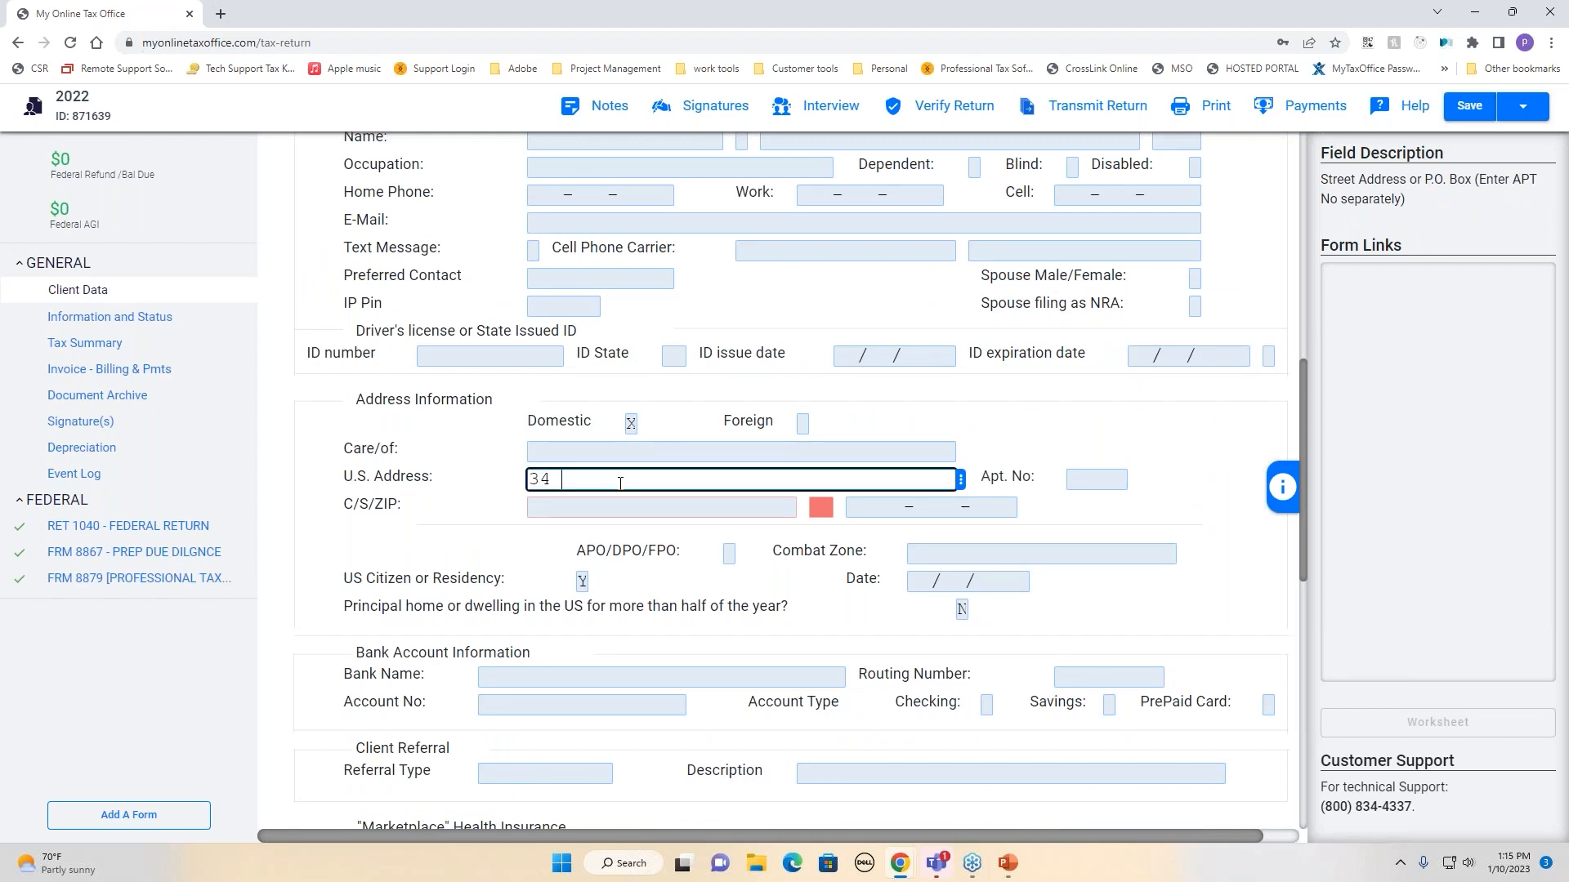
{"action": "key", "text": "Tab"}
{"action": "key", "text": "Tab"}
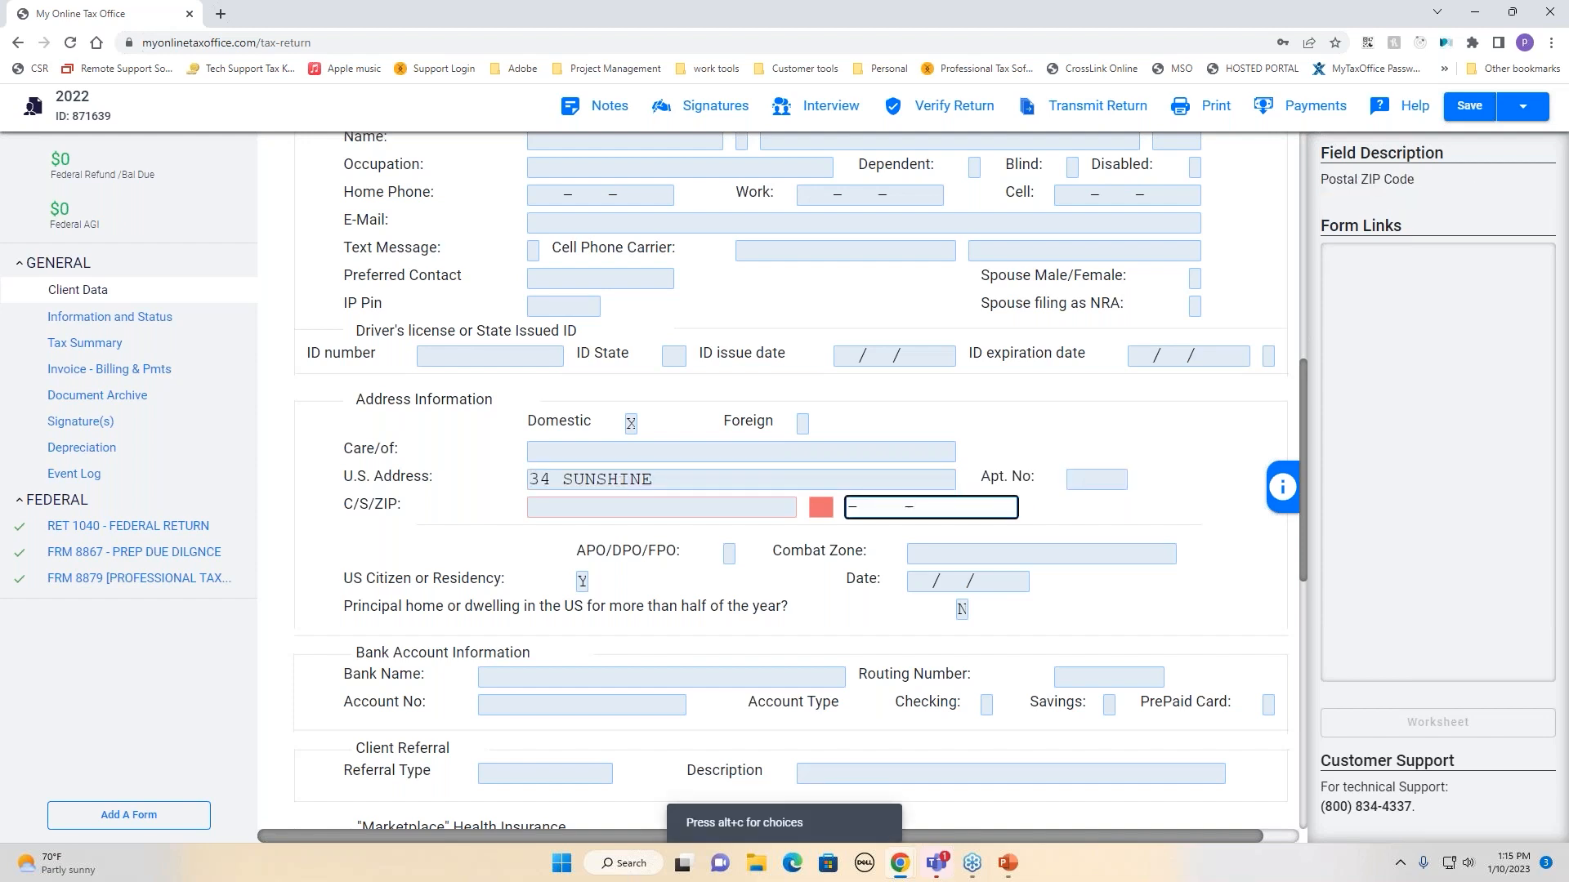
{"action": "left_click", "coordinate": [618, 502]}
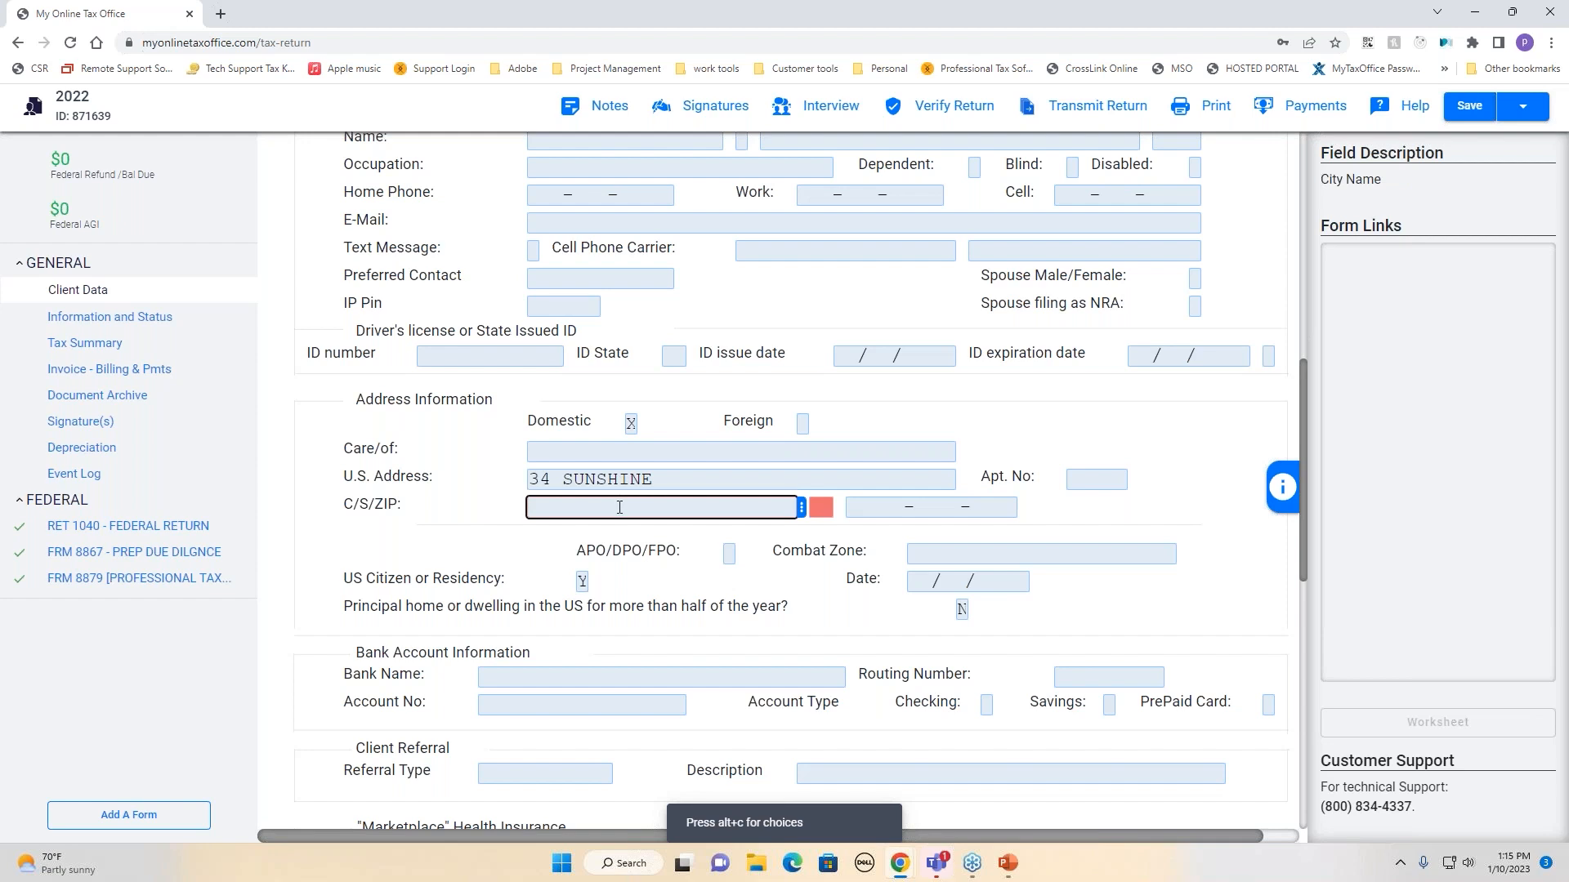
{"action": "type", "text": "ORLAN"}
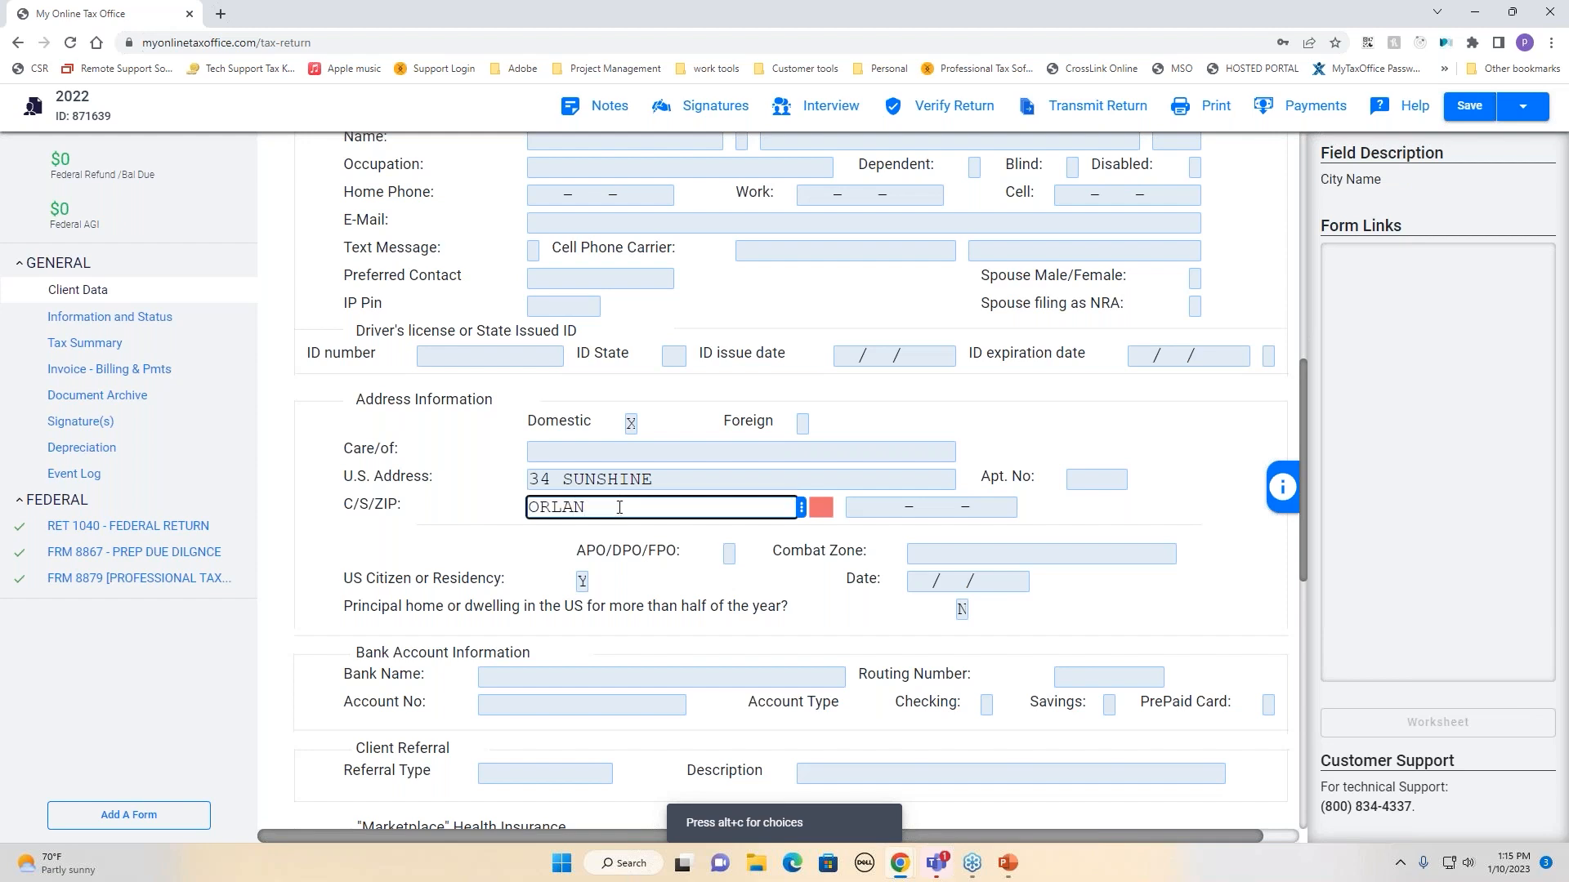
{"action": "left_click", "coordinate": [606, 532]}
{"action": "key", "text": "Tab"}
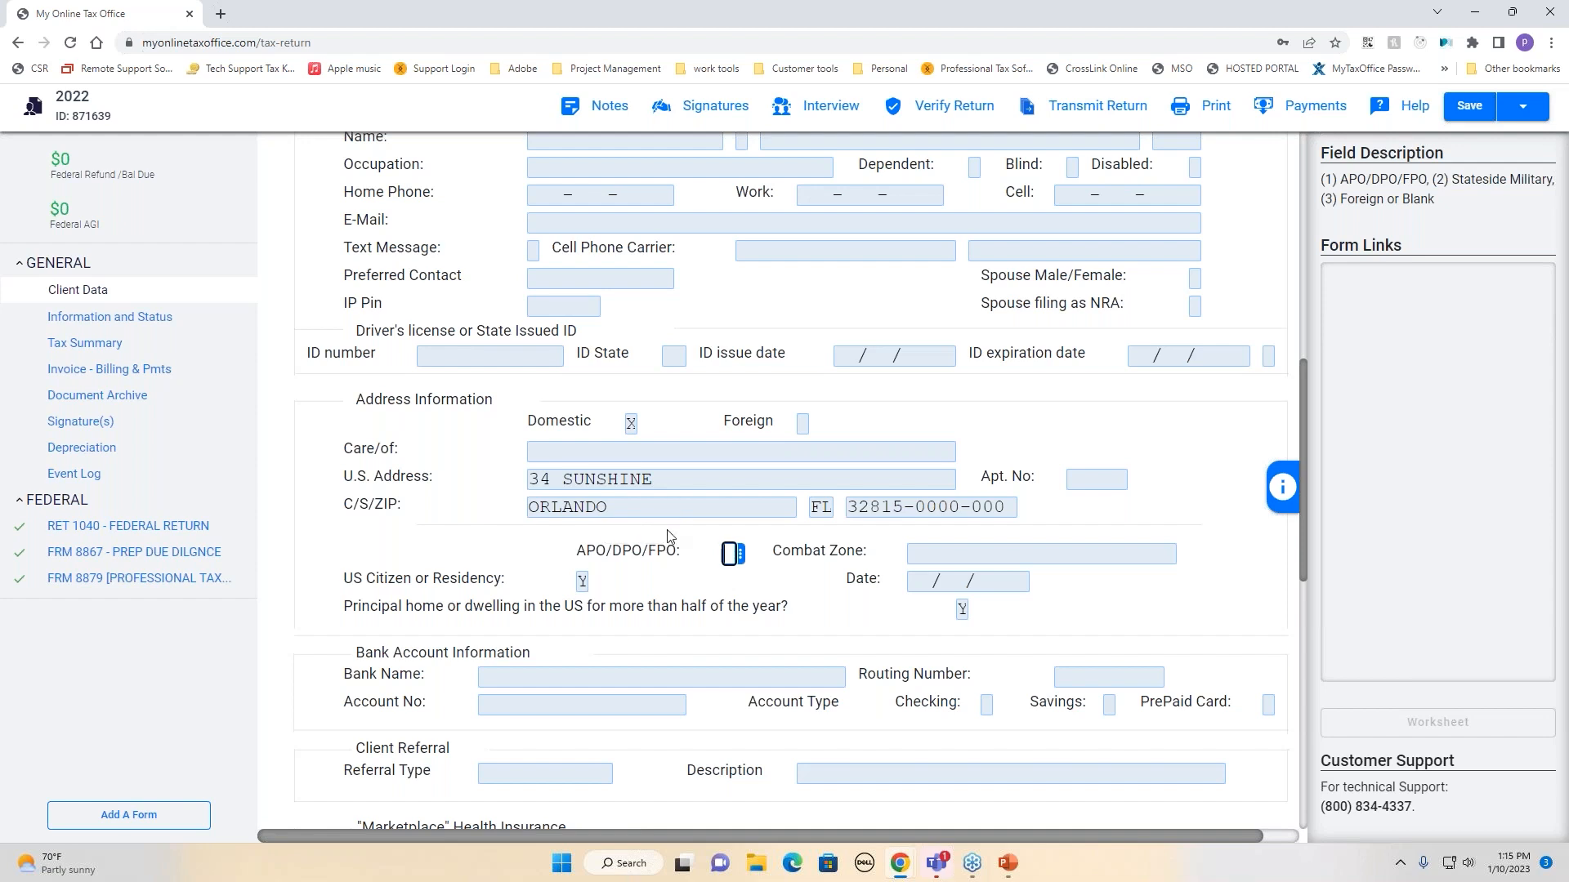
{"action": "scroll", "coordinate": [807, 549], "scroll_direction": "down", "scroll_amount": 4}
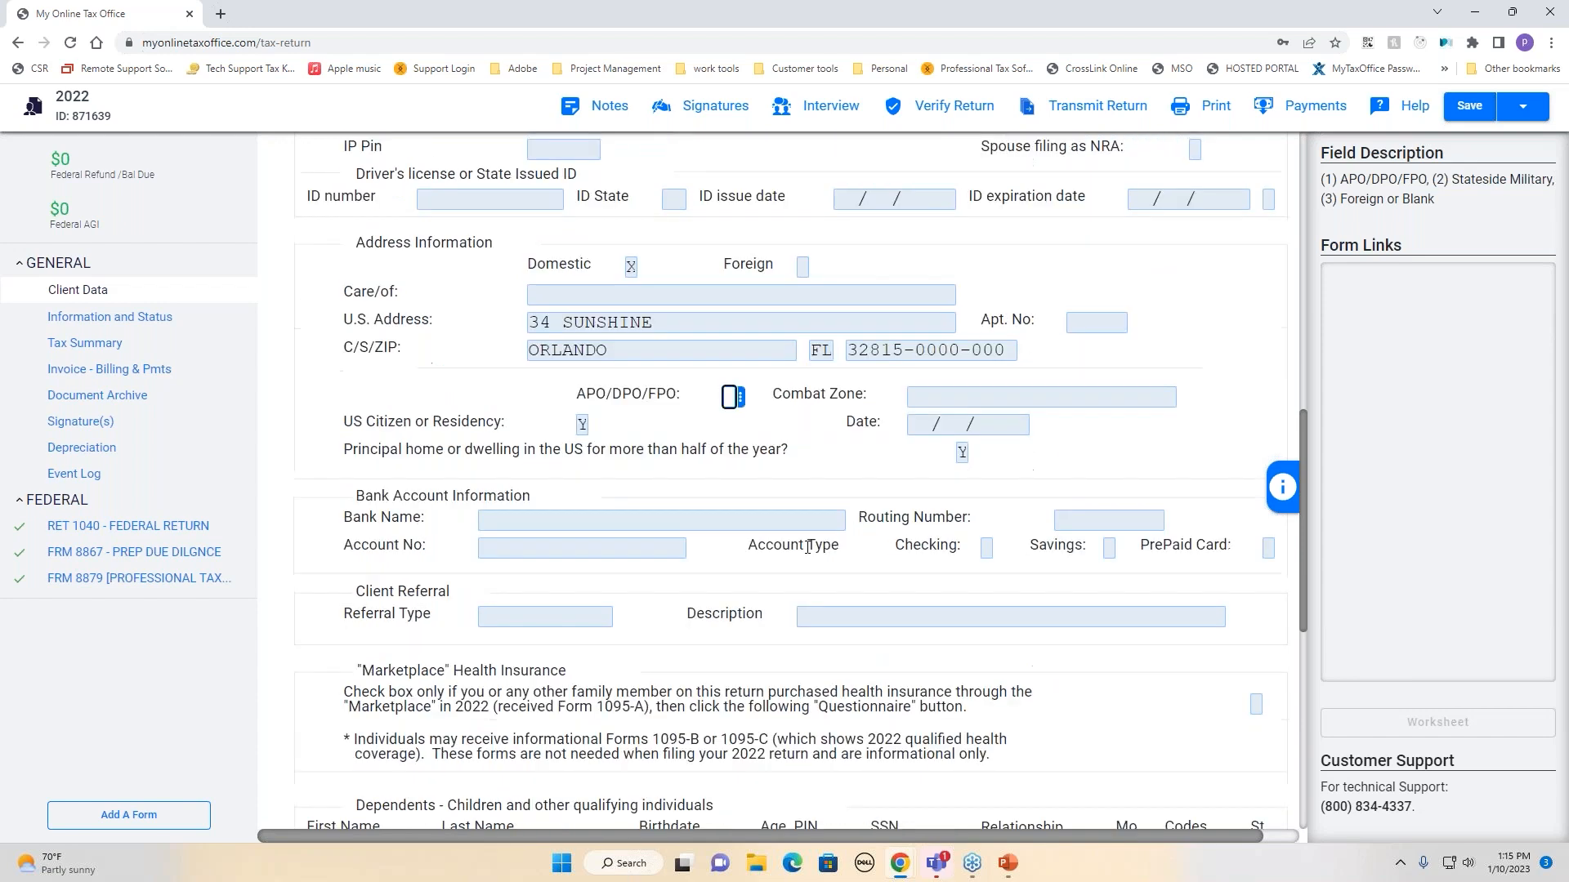
{"action": "scroll", "coordinate": [807, 548], "scroll_direction": "down", "scroll_amount": 1}
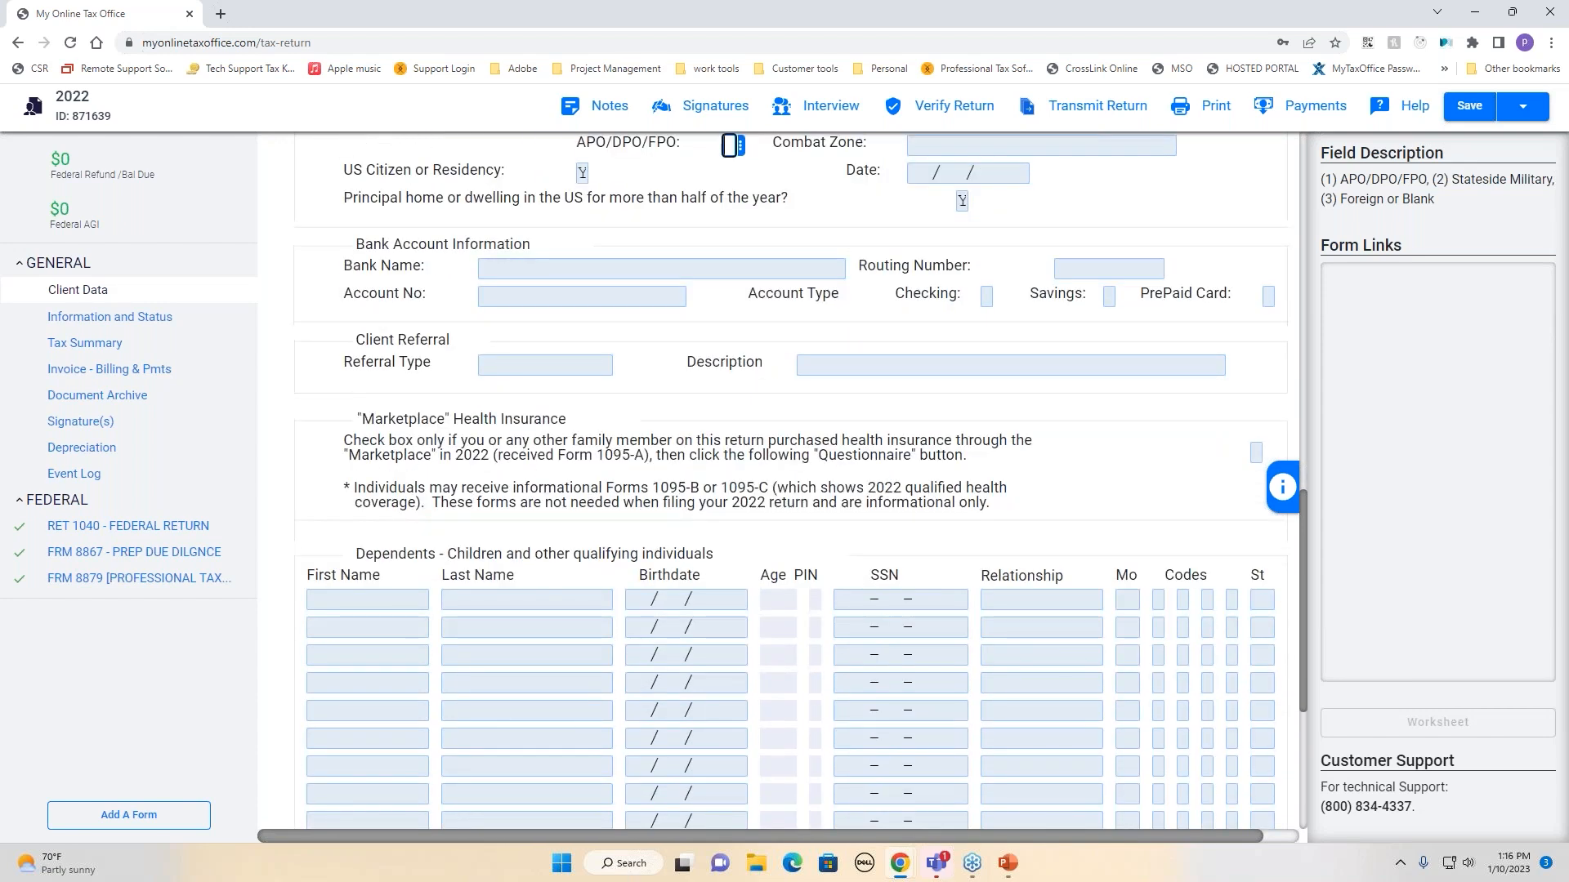
- Choose CHASE, routing 044000037, as the direct-deposit bank from the saved banks list
{"action": "scroll", "coordinate": [522, 457], "scroll_direction": "up", "scroll_amount": 2}
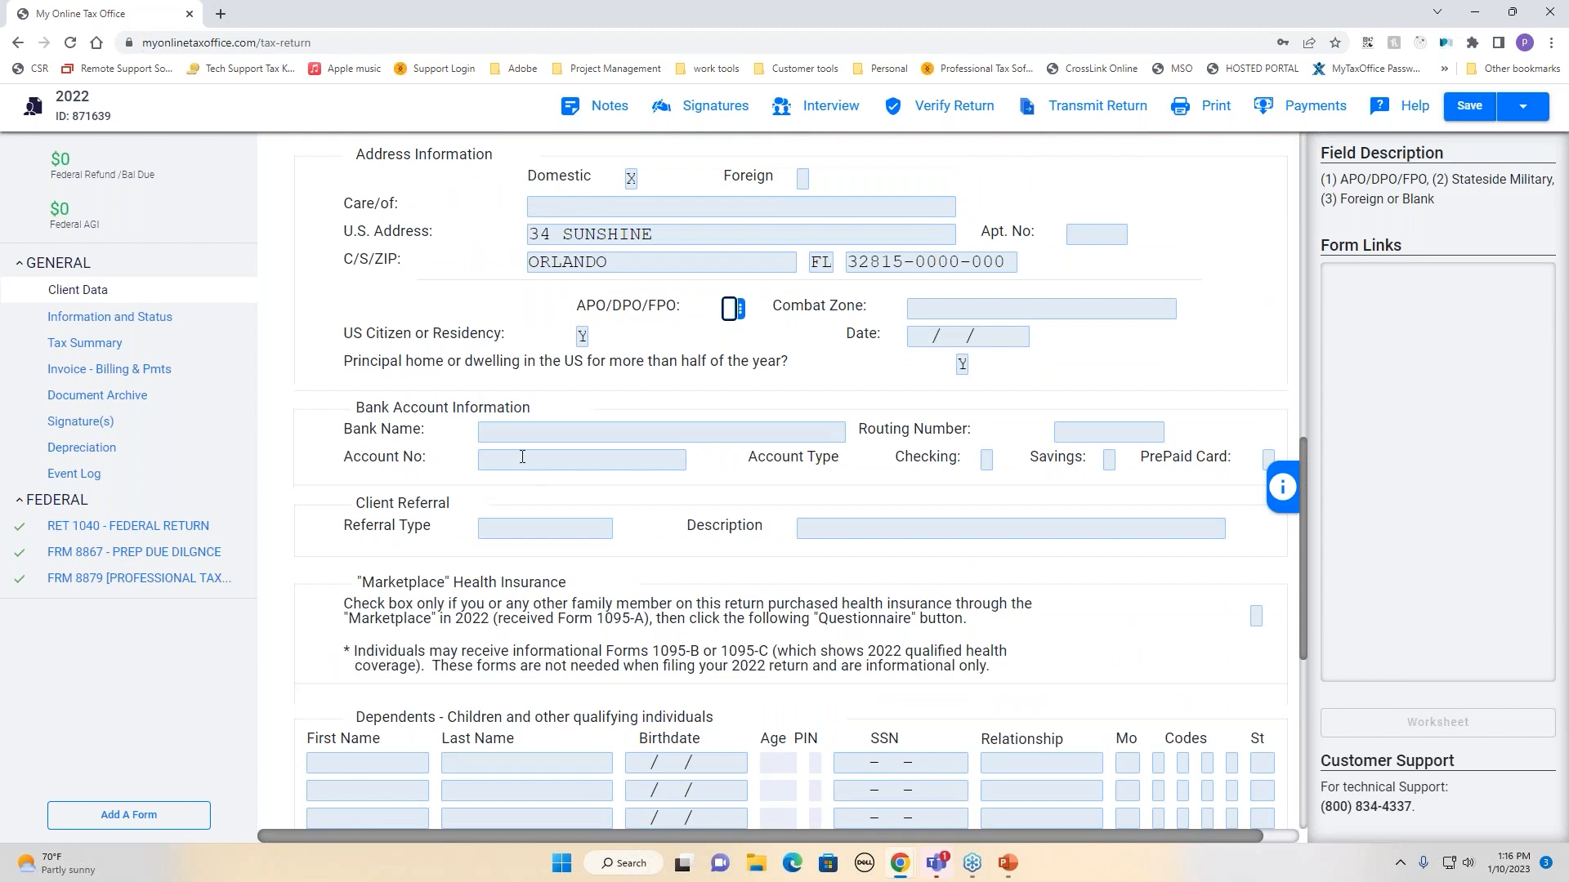
{"action": "left_click", "coordinate": [516, 433]}
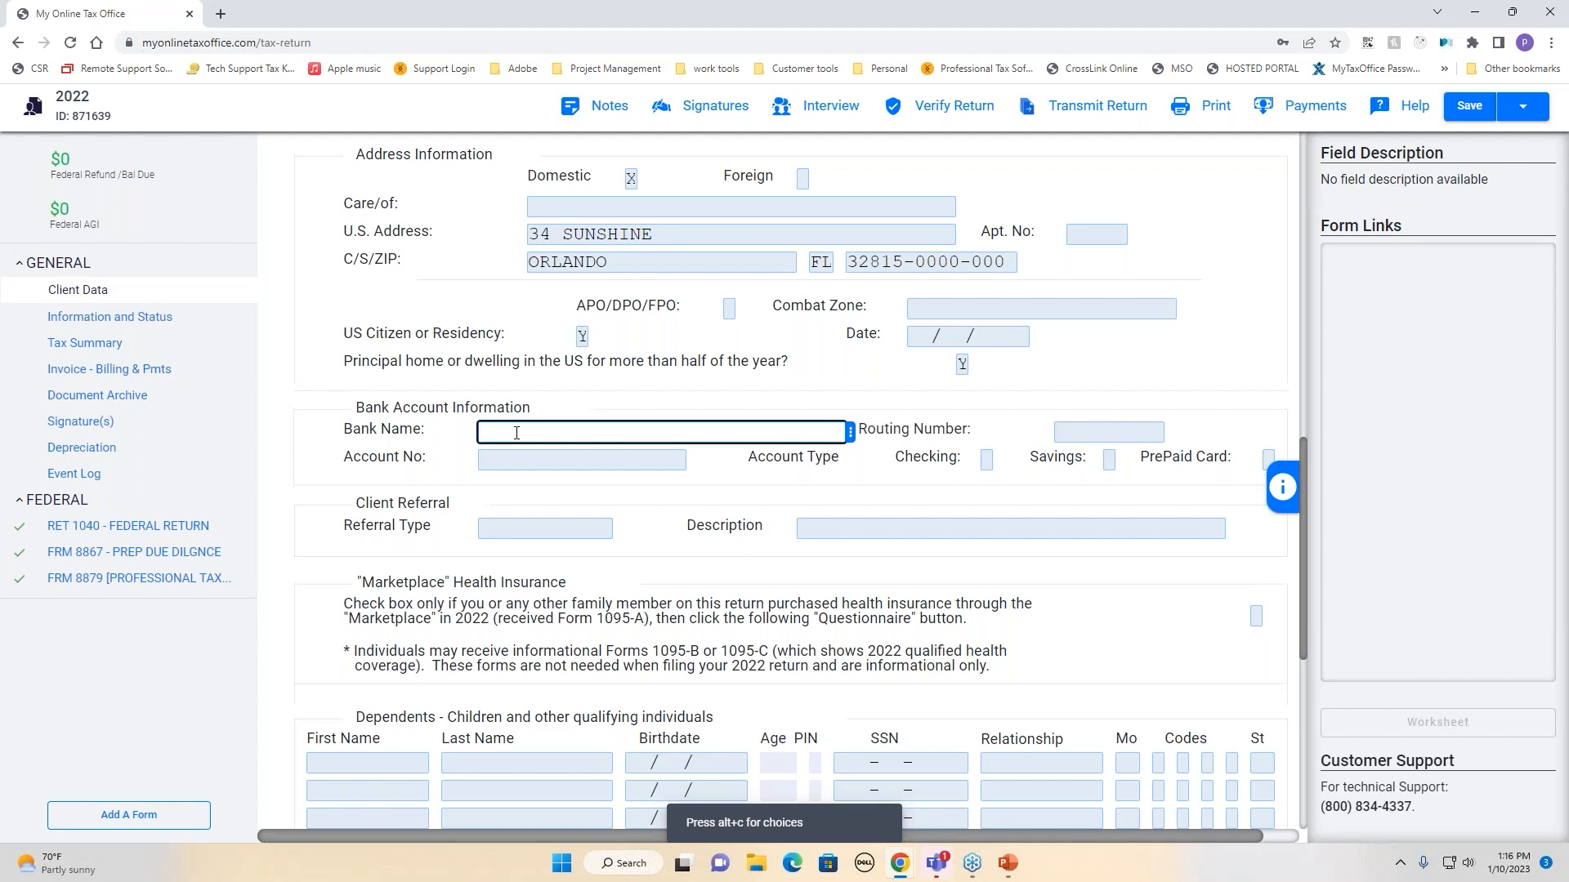
{"action": "key", "text": "alt+c"}
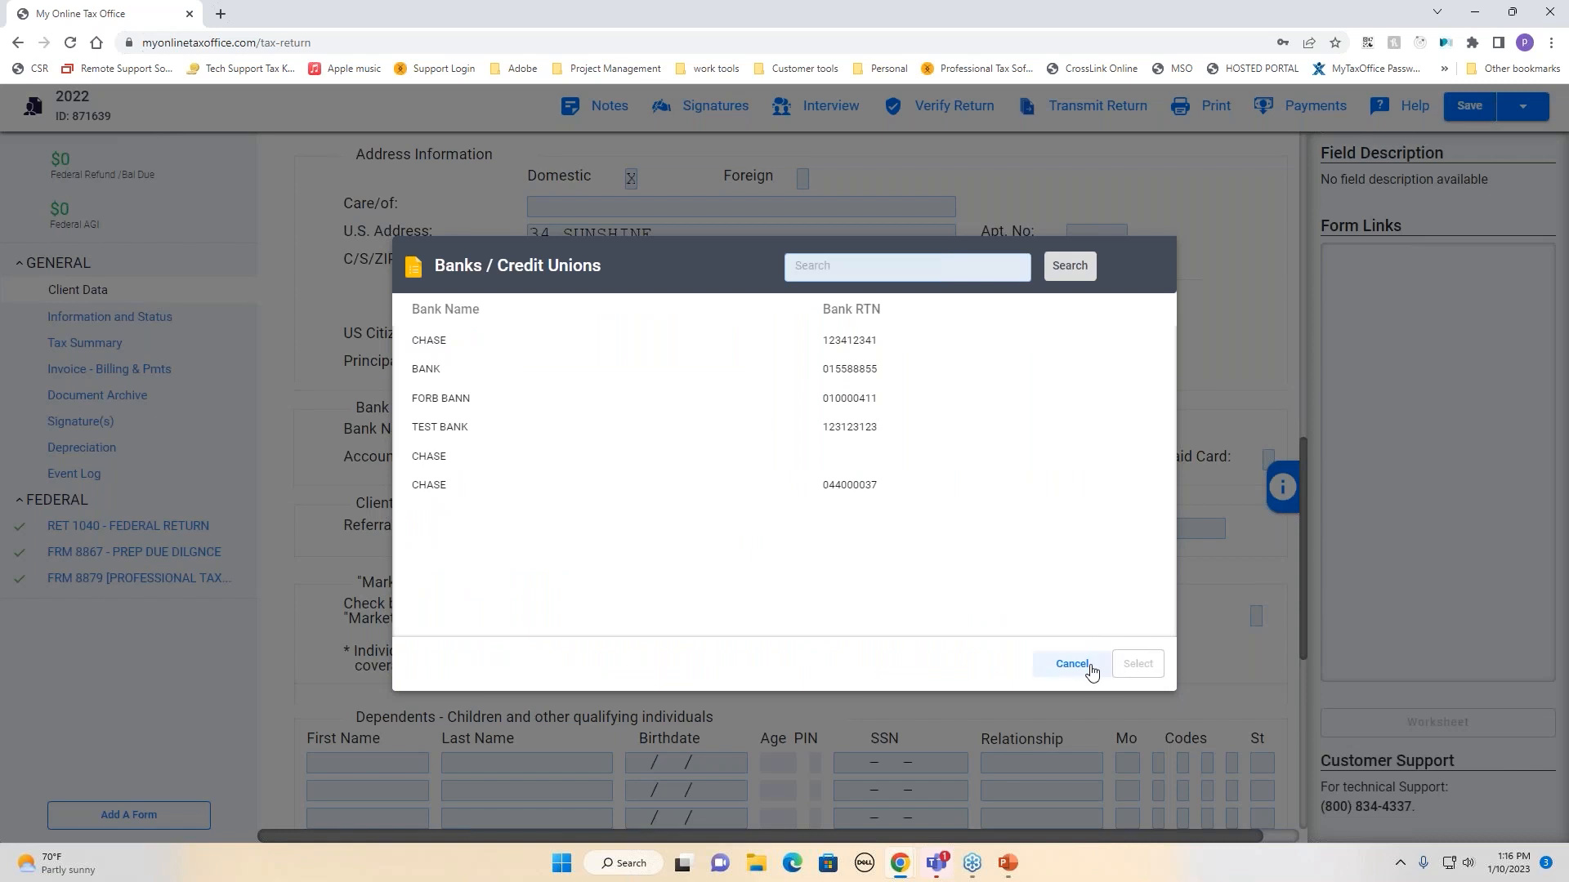
{"action": "left_click", "coordinate": [872, 488]}
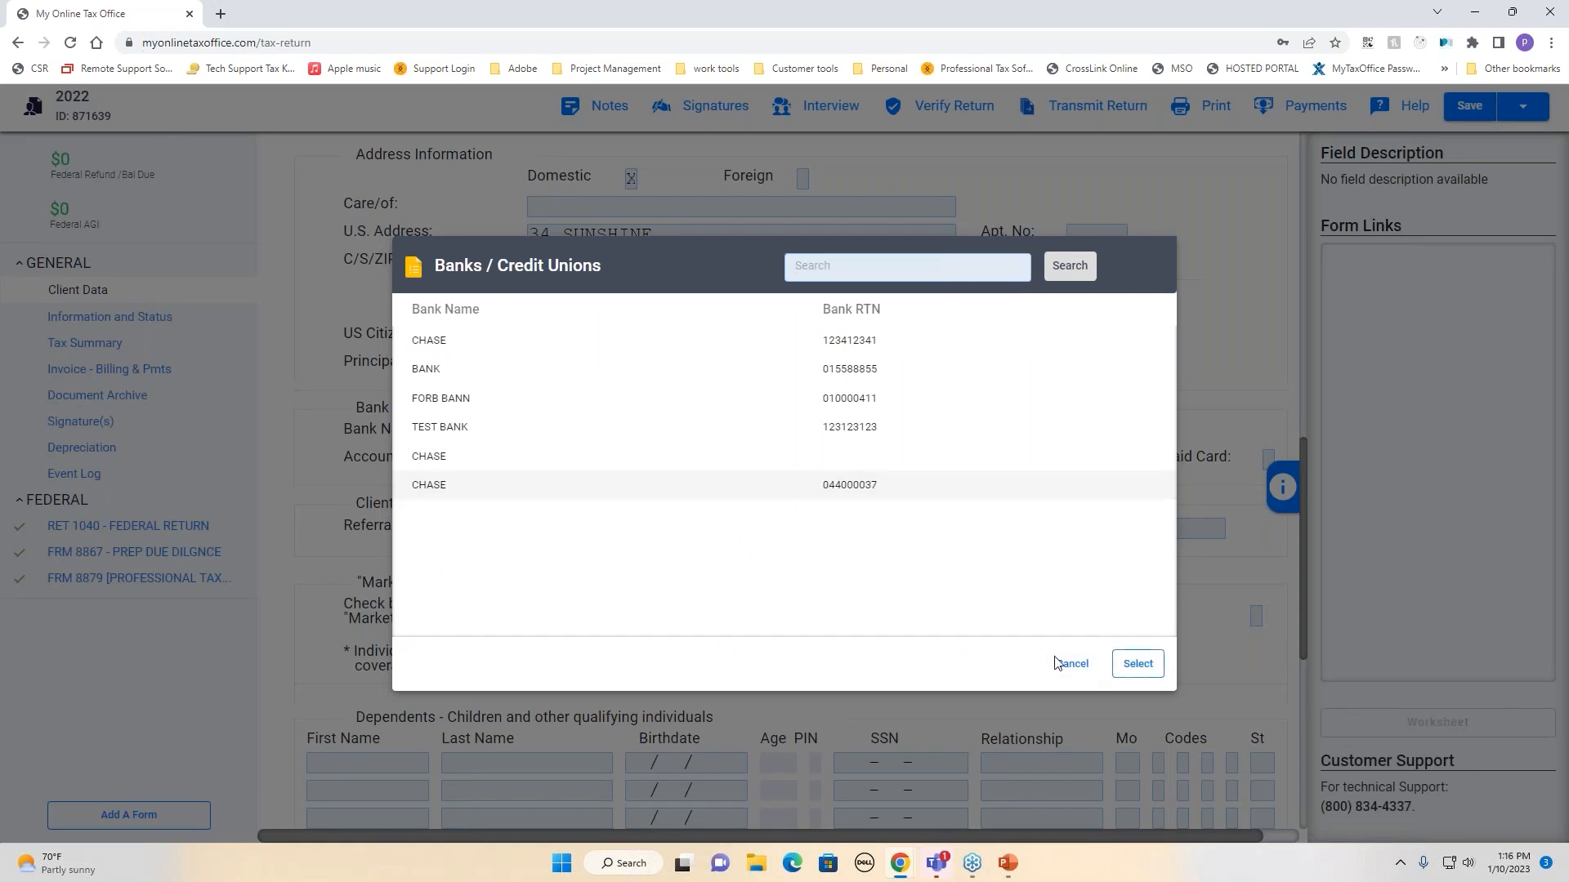
{"action": "left_click", "coordinate": [1138, 665]}
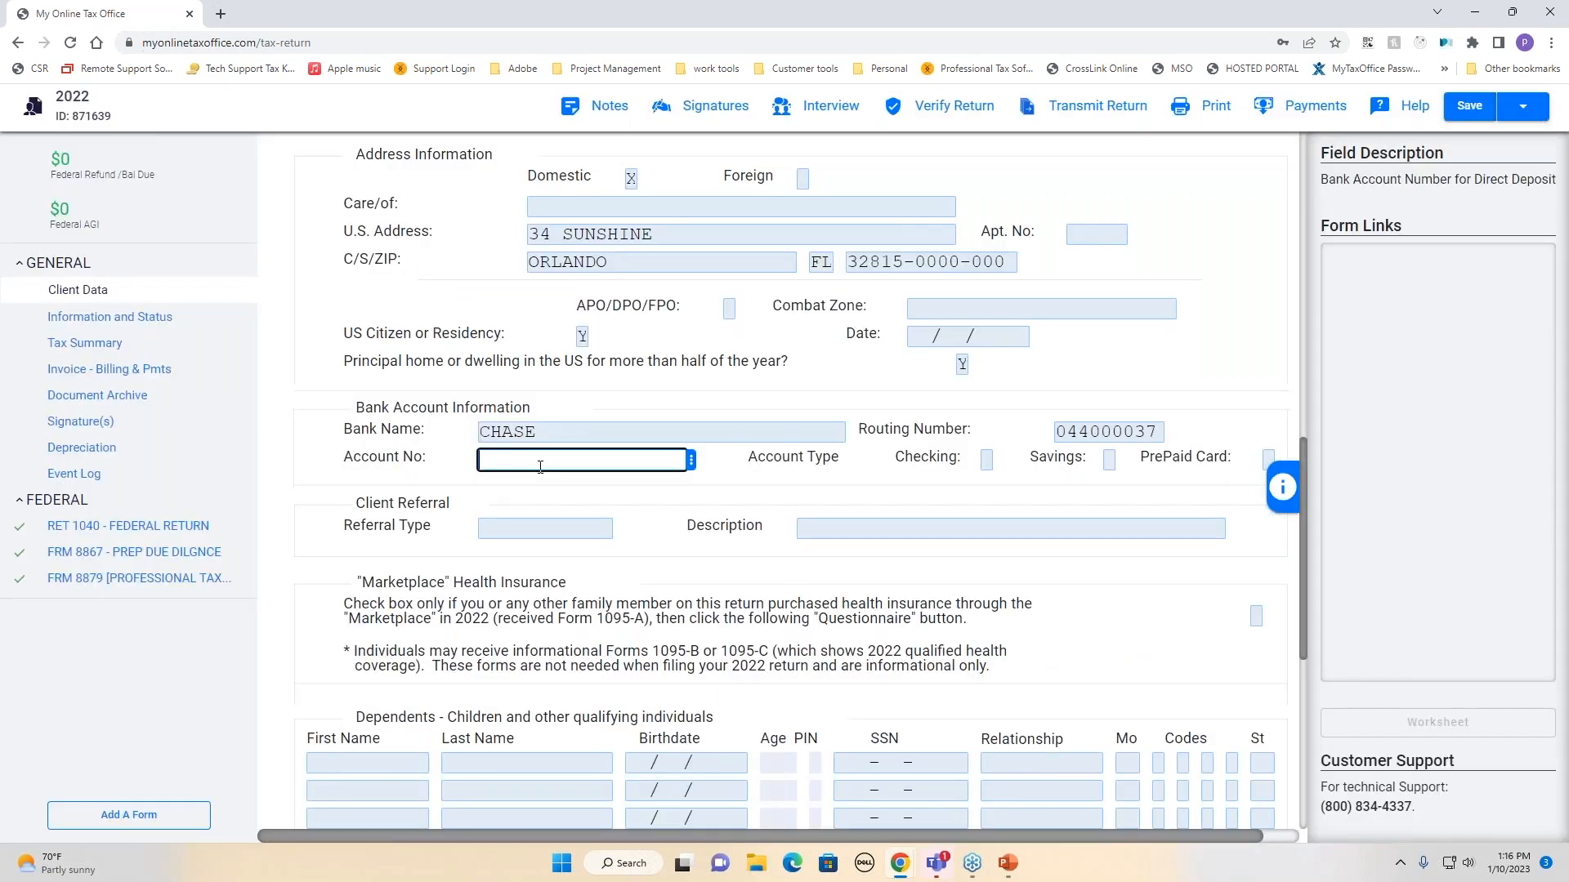
- Enter and re-verify the client's account number and mark it as Checking
{"action": "key", "text": "Tab"}
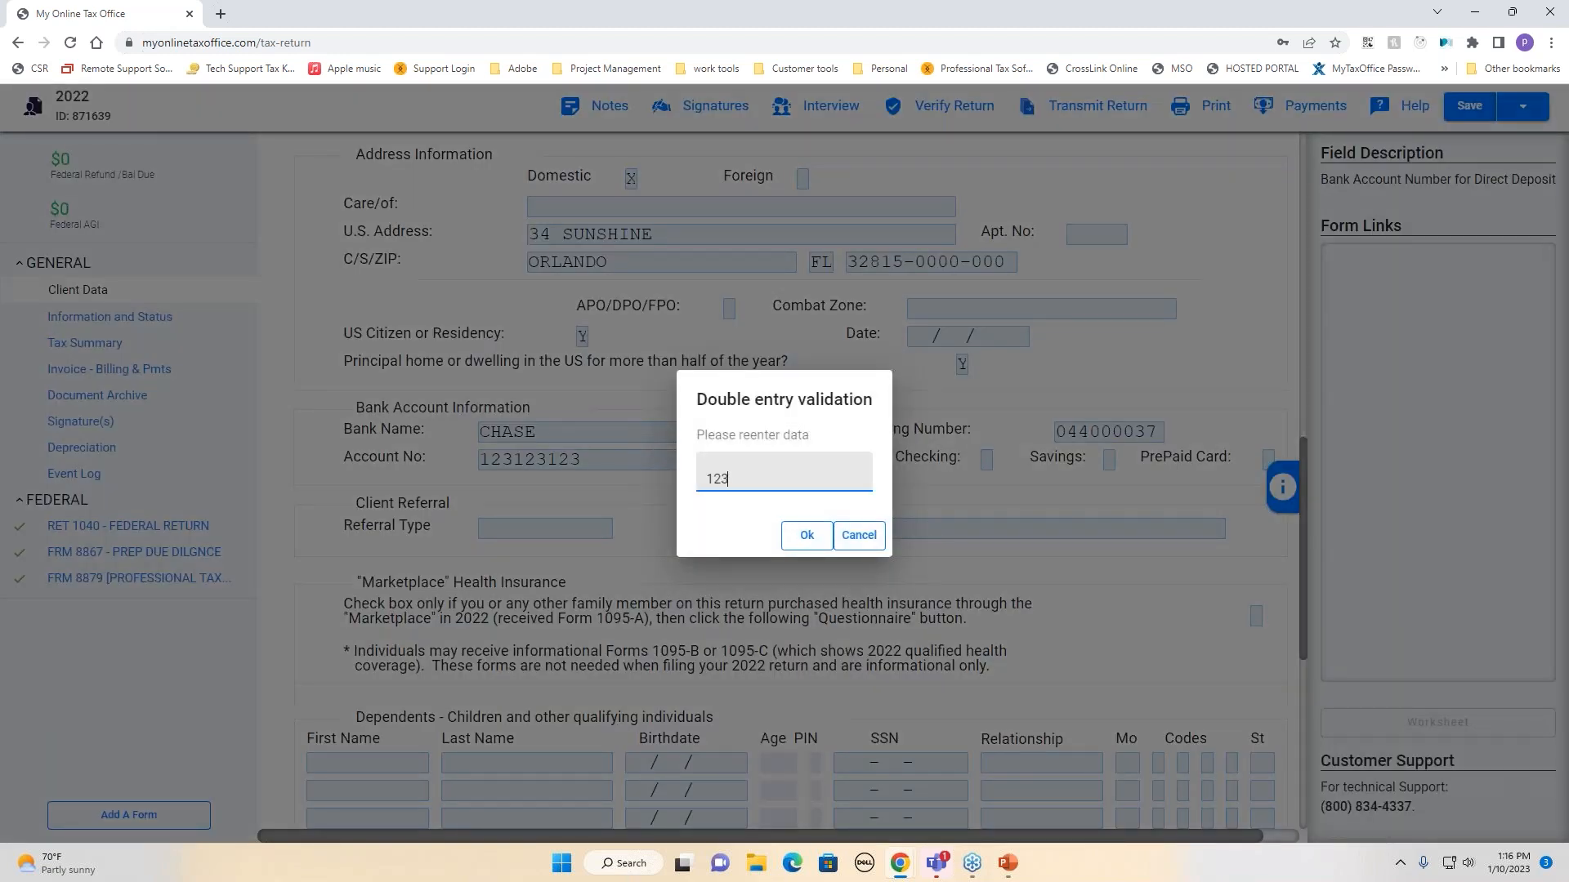
{"action": "key", "text": "Return"}
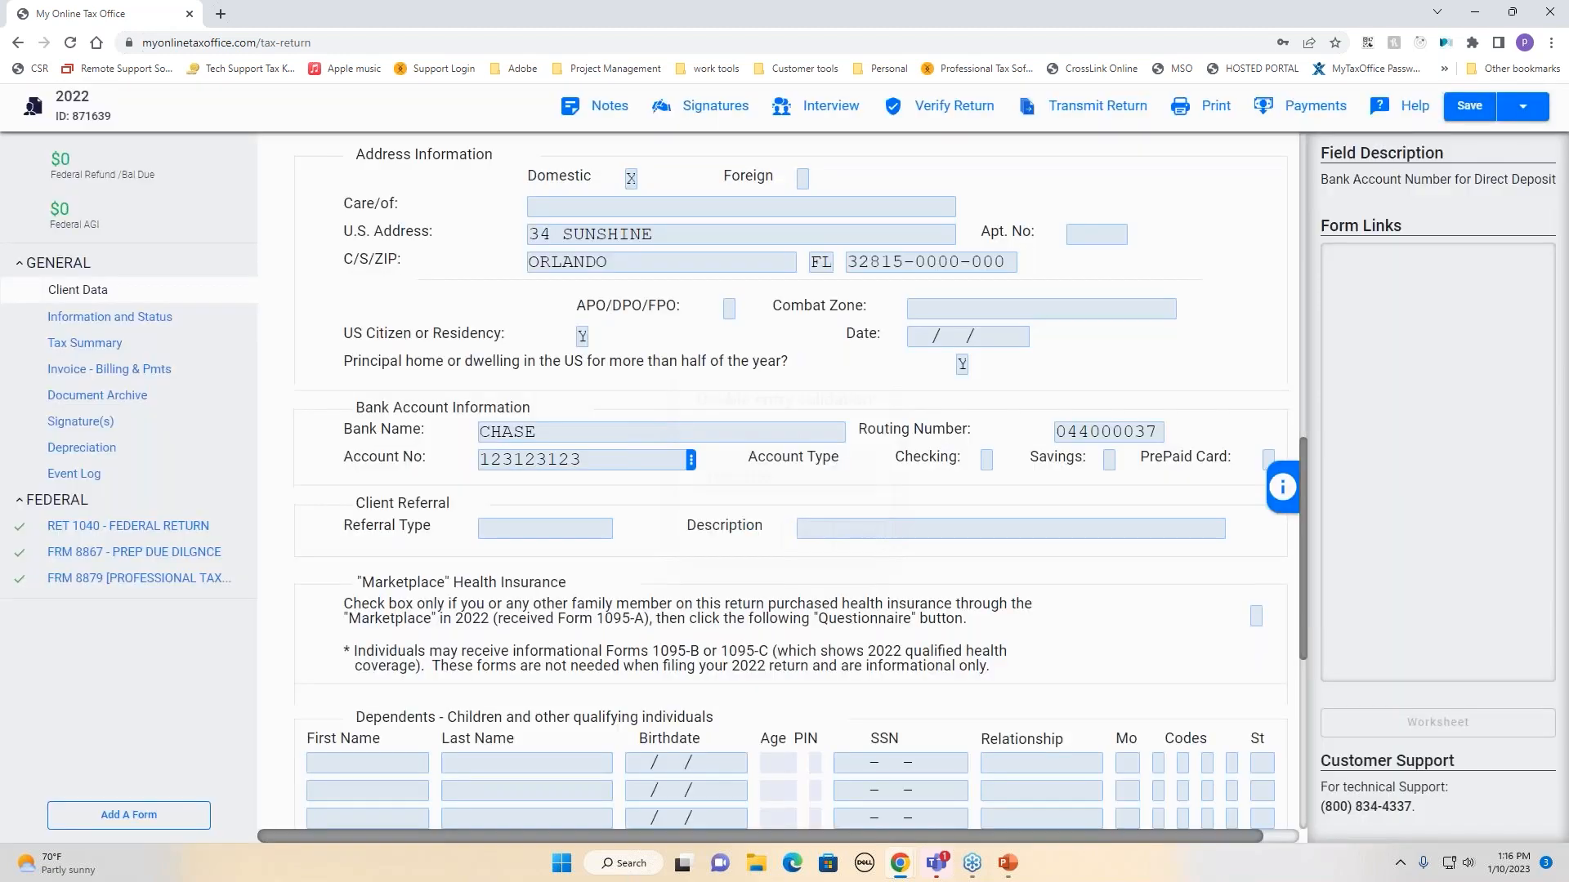
{"action": "left_click", "coordinate": [986, 460]}
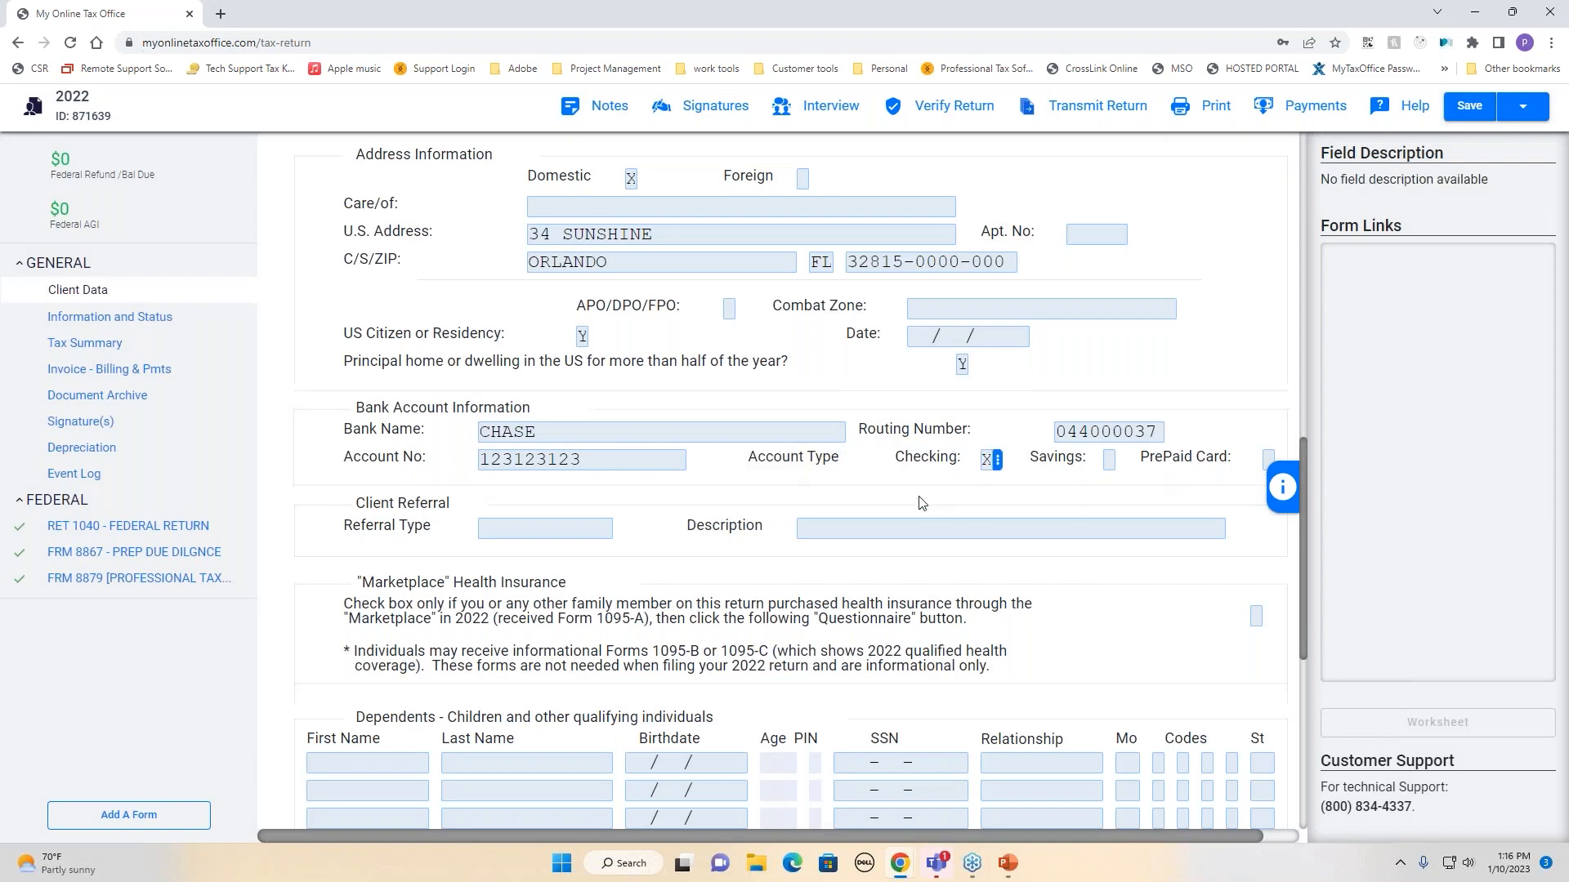
{"action": "scroll", "coordinate": [922, 503], "scroll_direction": "down", "scroll_amount": 3}
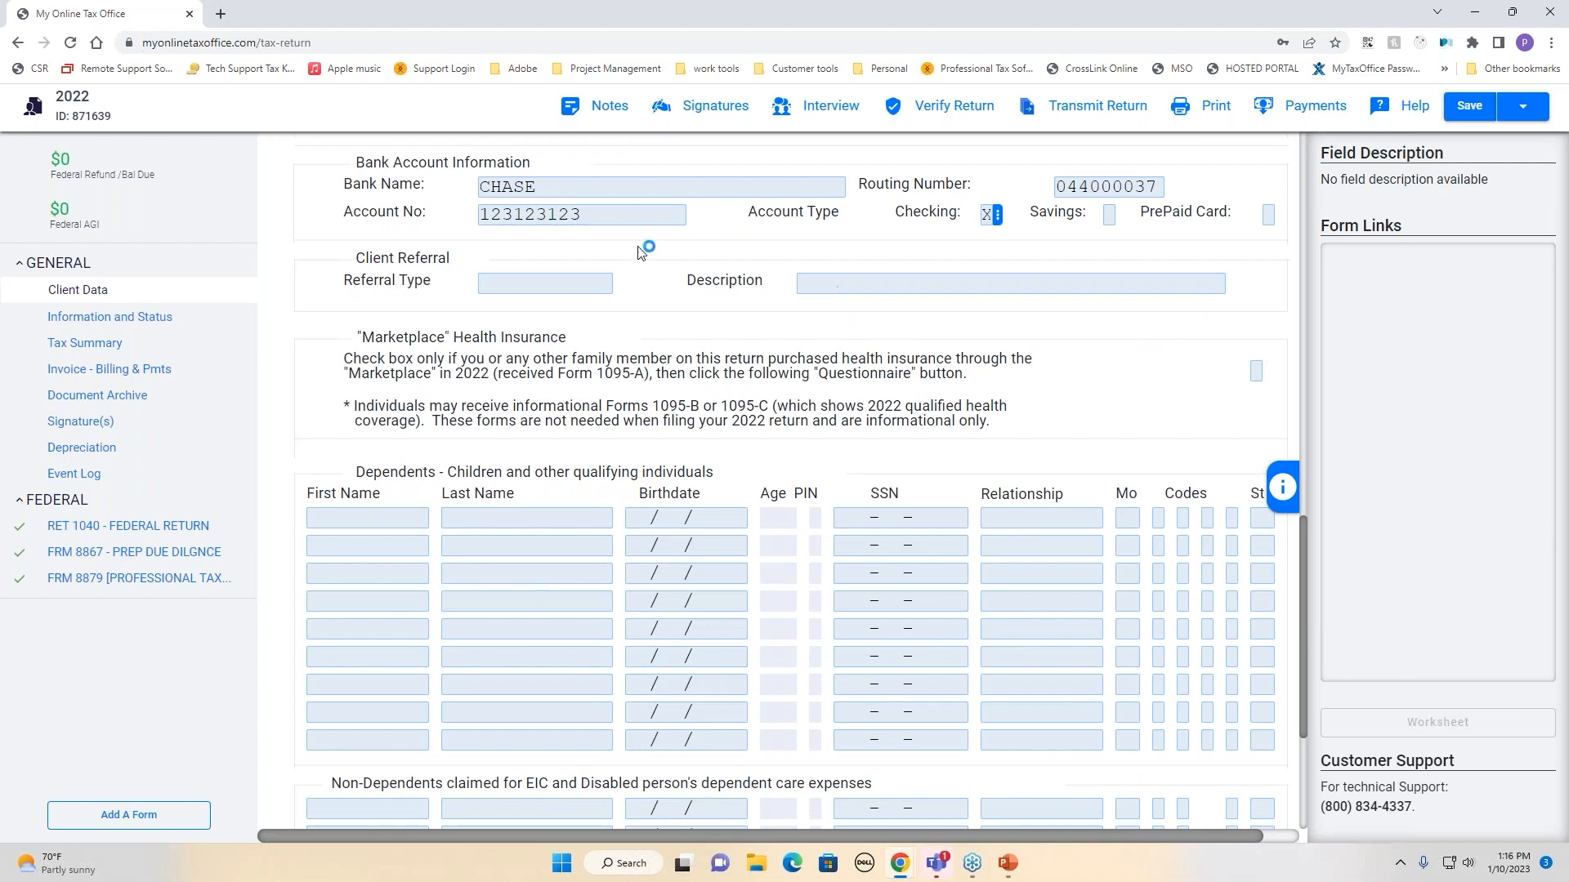
{"action": "left_click", "coordinate": [508, 280]}
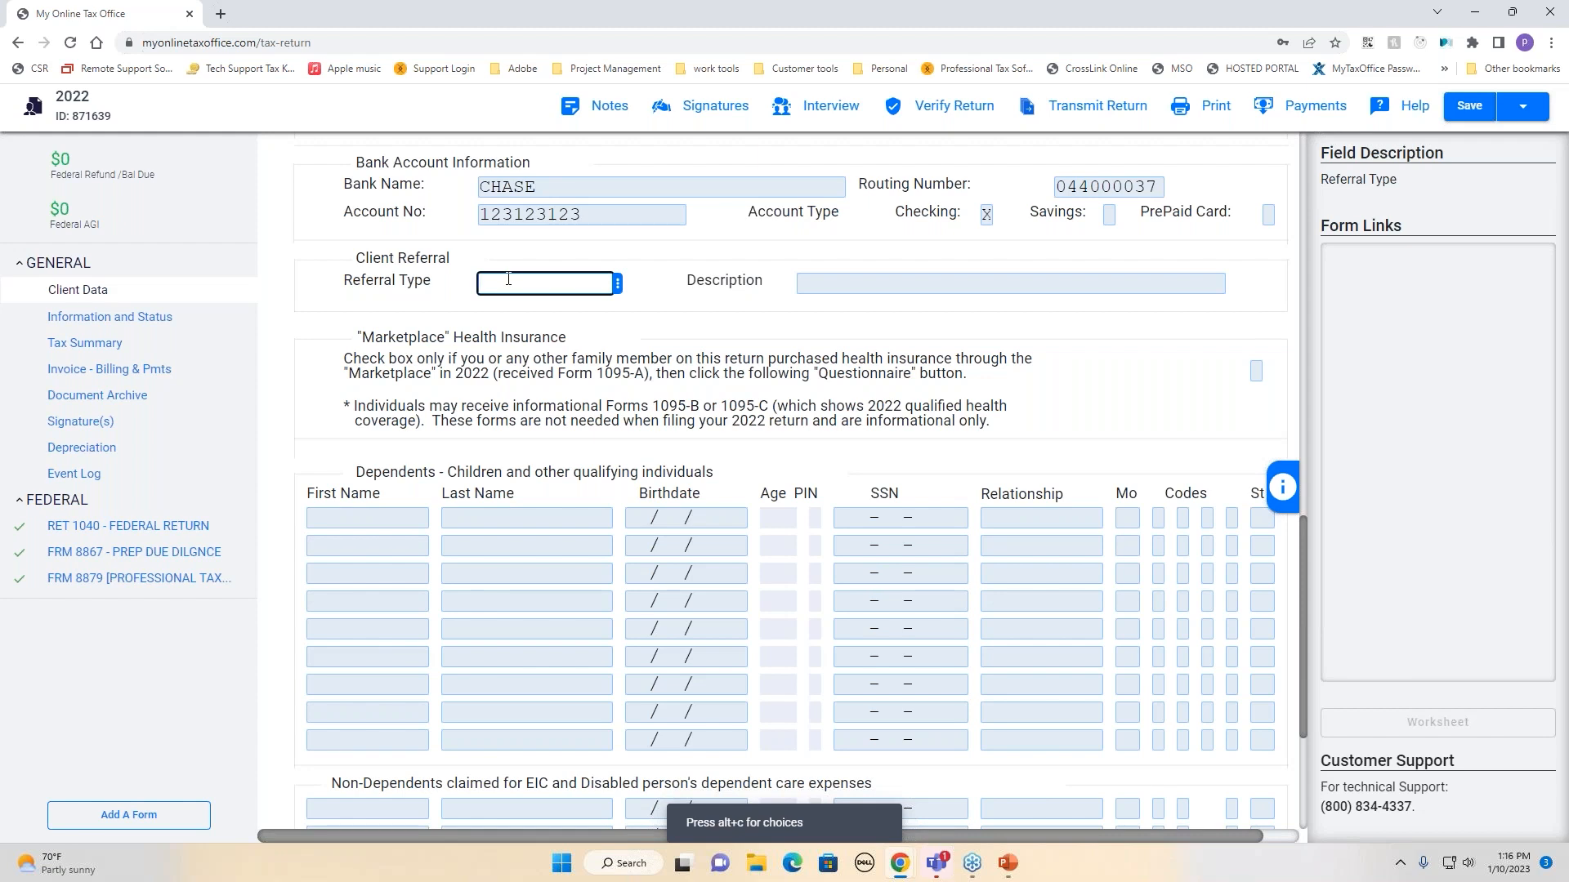
- Set the Referral Type to FLYERS from the field's Choices list
{"action": "left_click", "coordinate": [618, 283]}
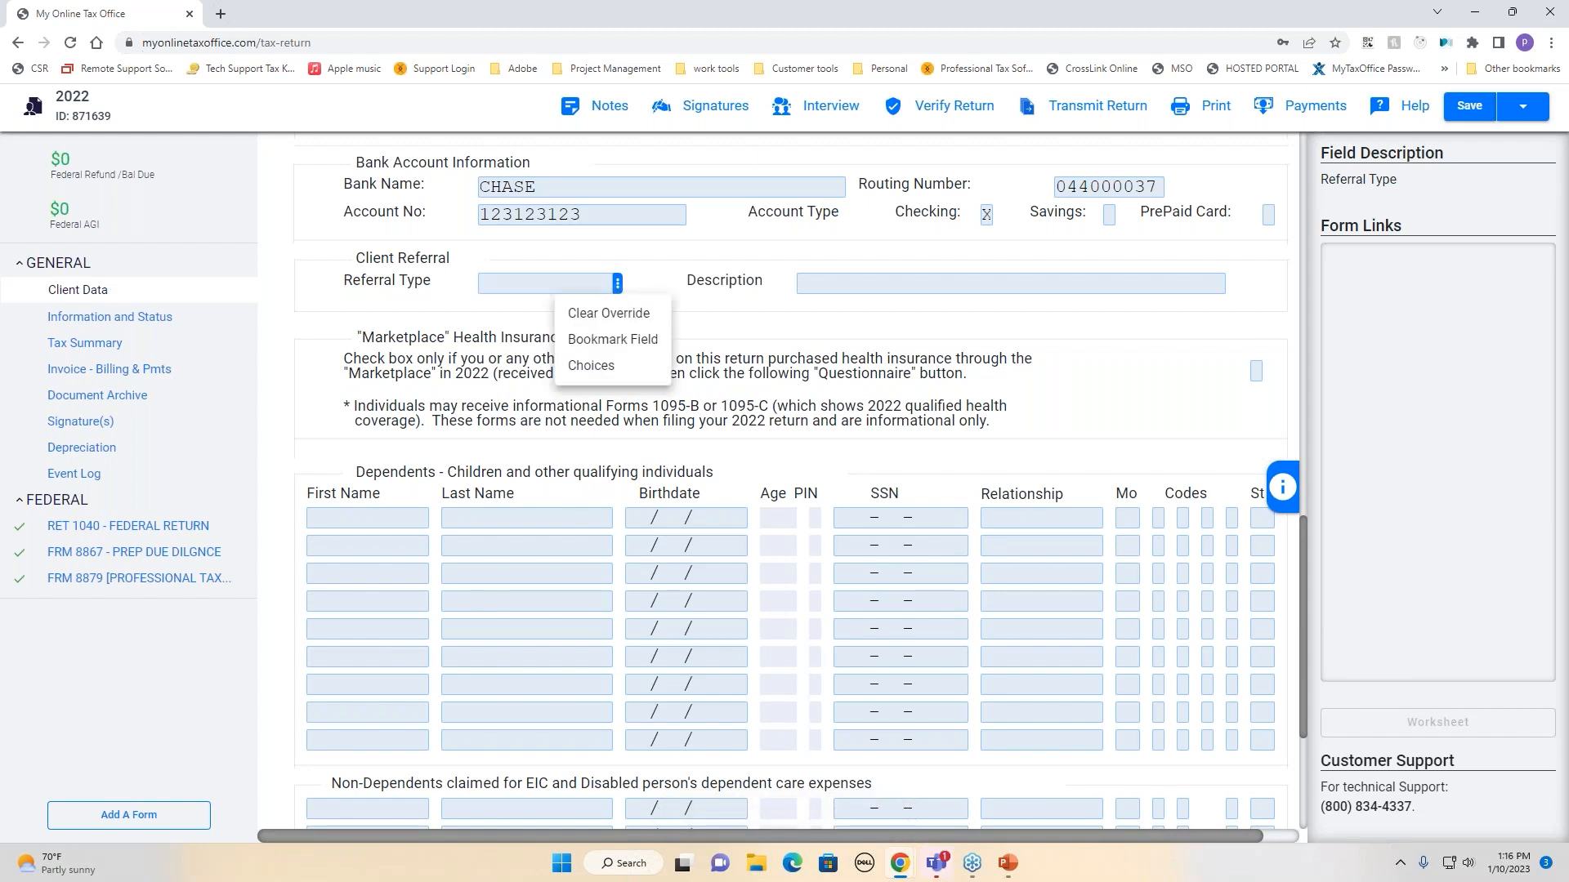
{"action": "left_click", "coordinate": [612, 368]}
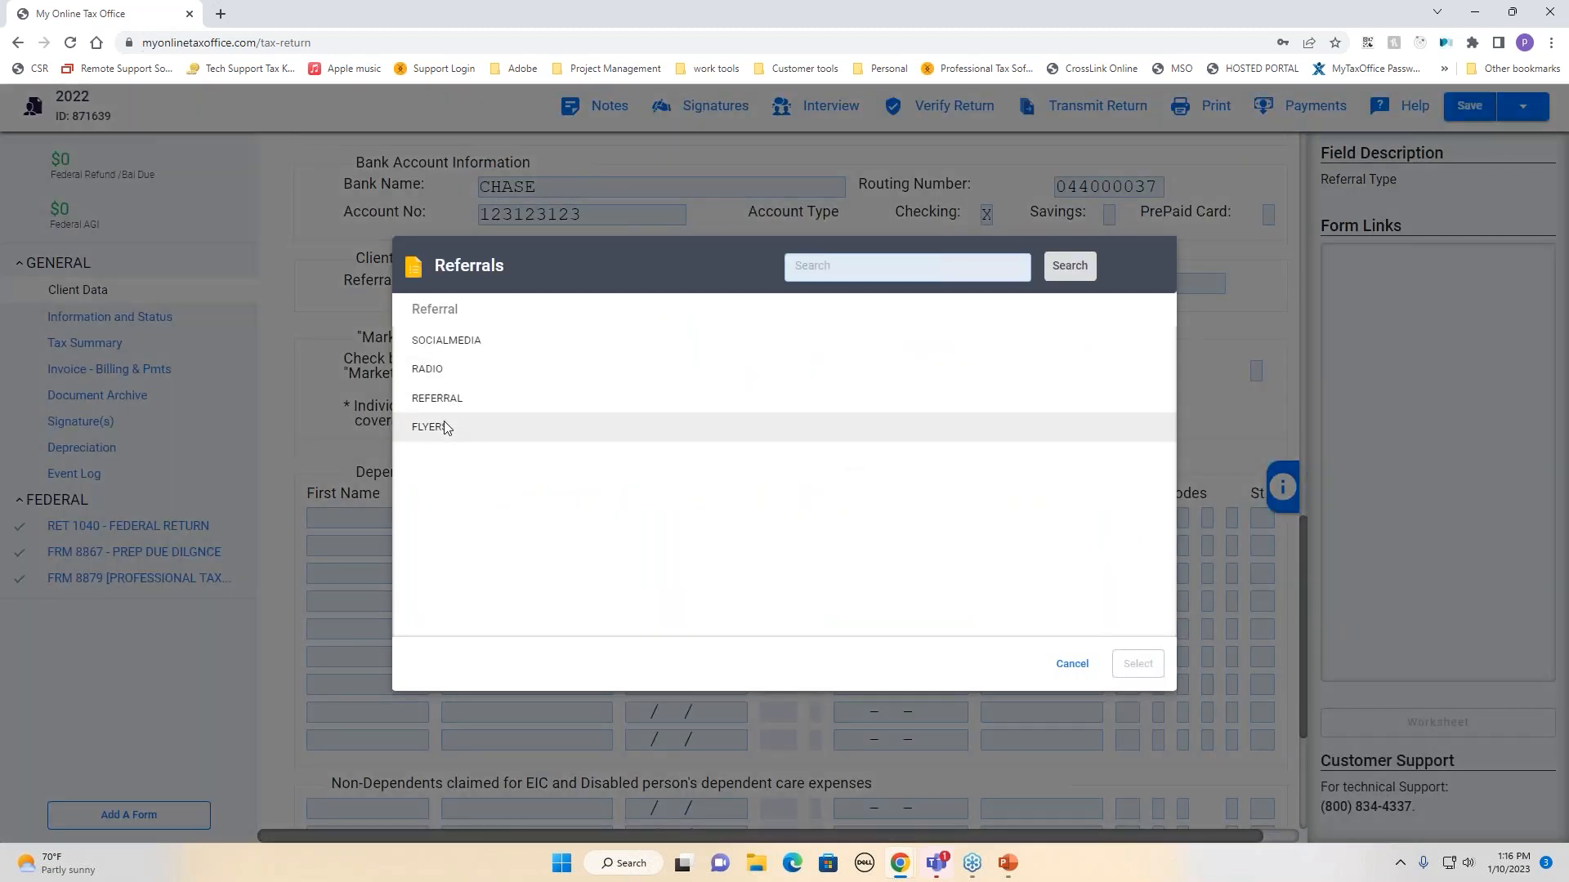
{"action": "left_click", "coordinate": [446, 431]}
{"action": "left_click", "coordinate": [1138, 664]}
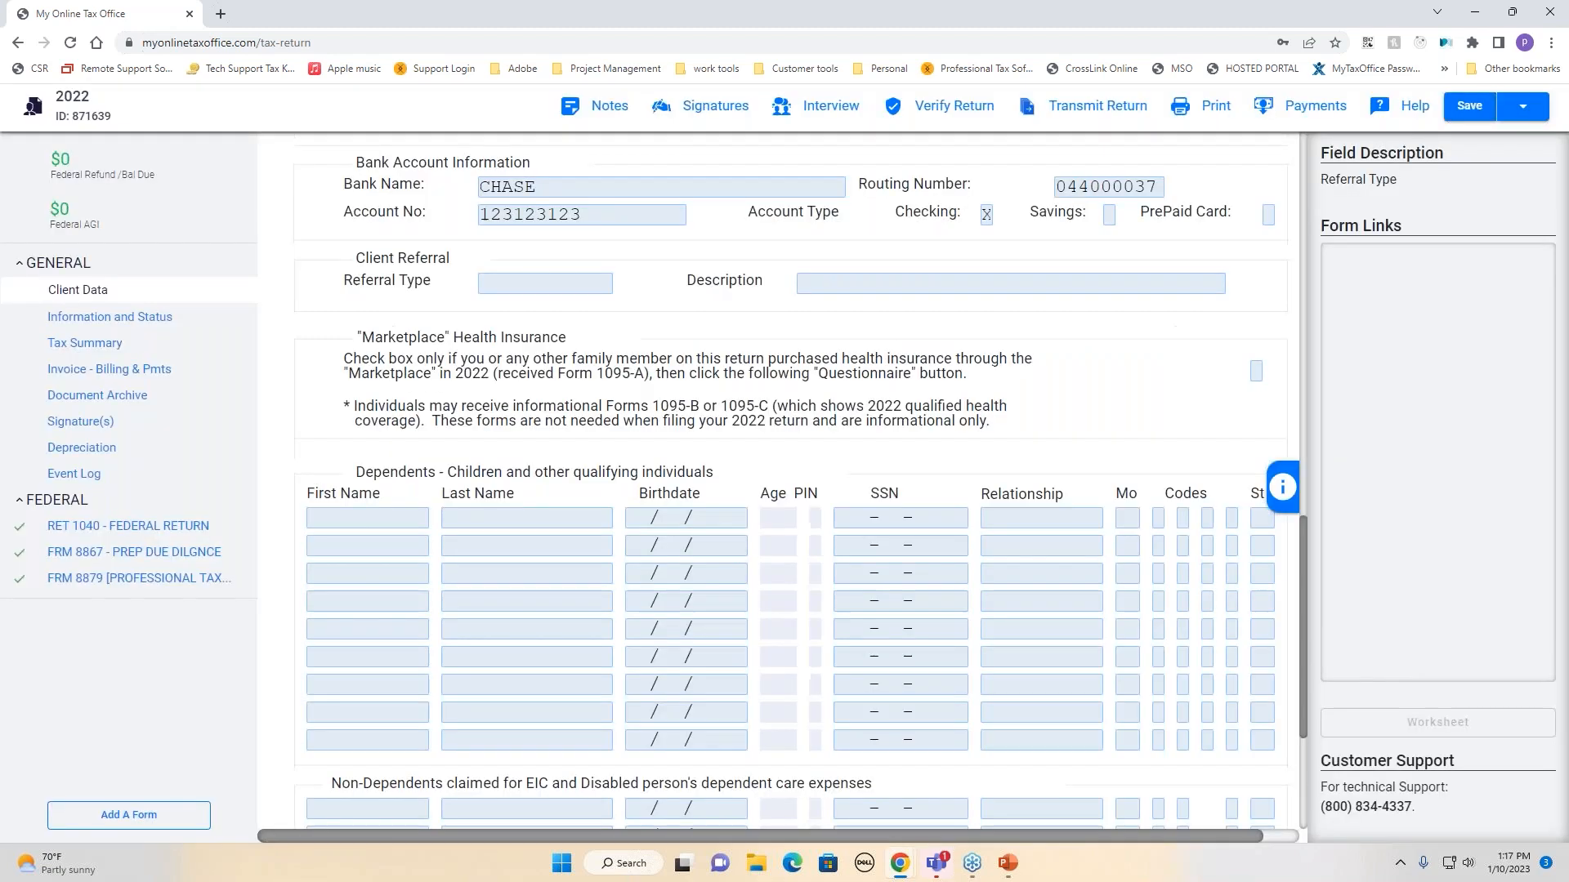
- Enter CIVIC CENTER as the referral description
{"action": "left_click", "coordinate": [879, 286]}
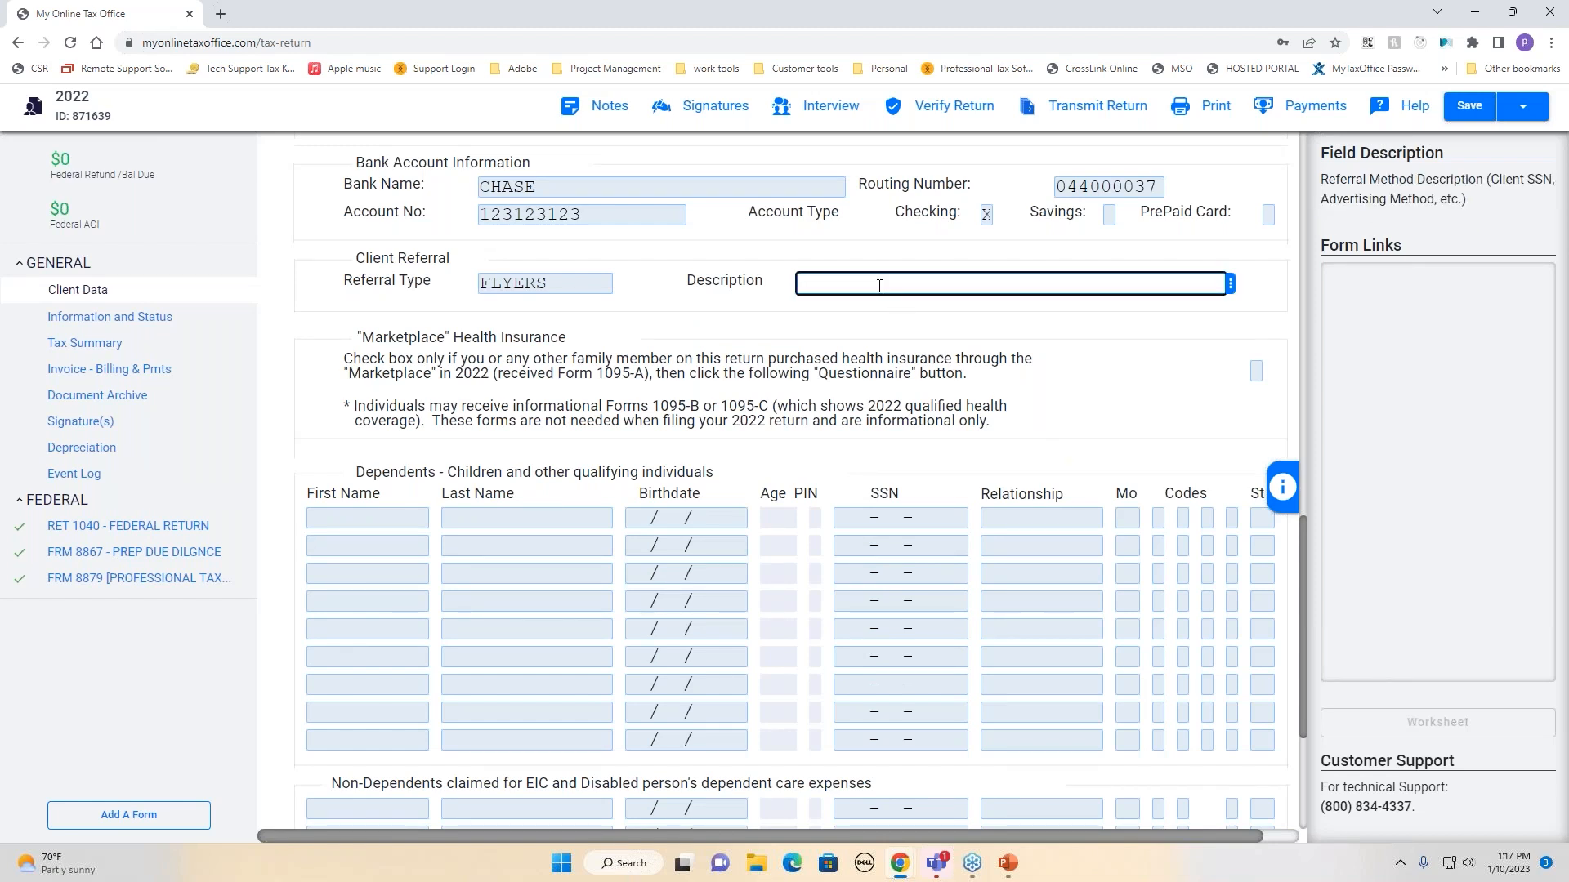
{"action": "type", "text": "CIVIC CE"}
{"action": "type", "text": "NTET"}
{"action": "key", "text": "BackSpace"}
{"action": "key", "text": "BackSpace"}
{"action": "type", "text": "ER"}
{"action": "left_click", "coordinate": [872, 334]}
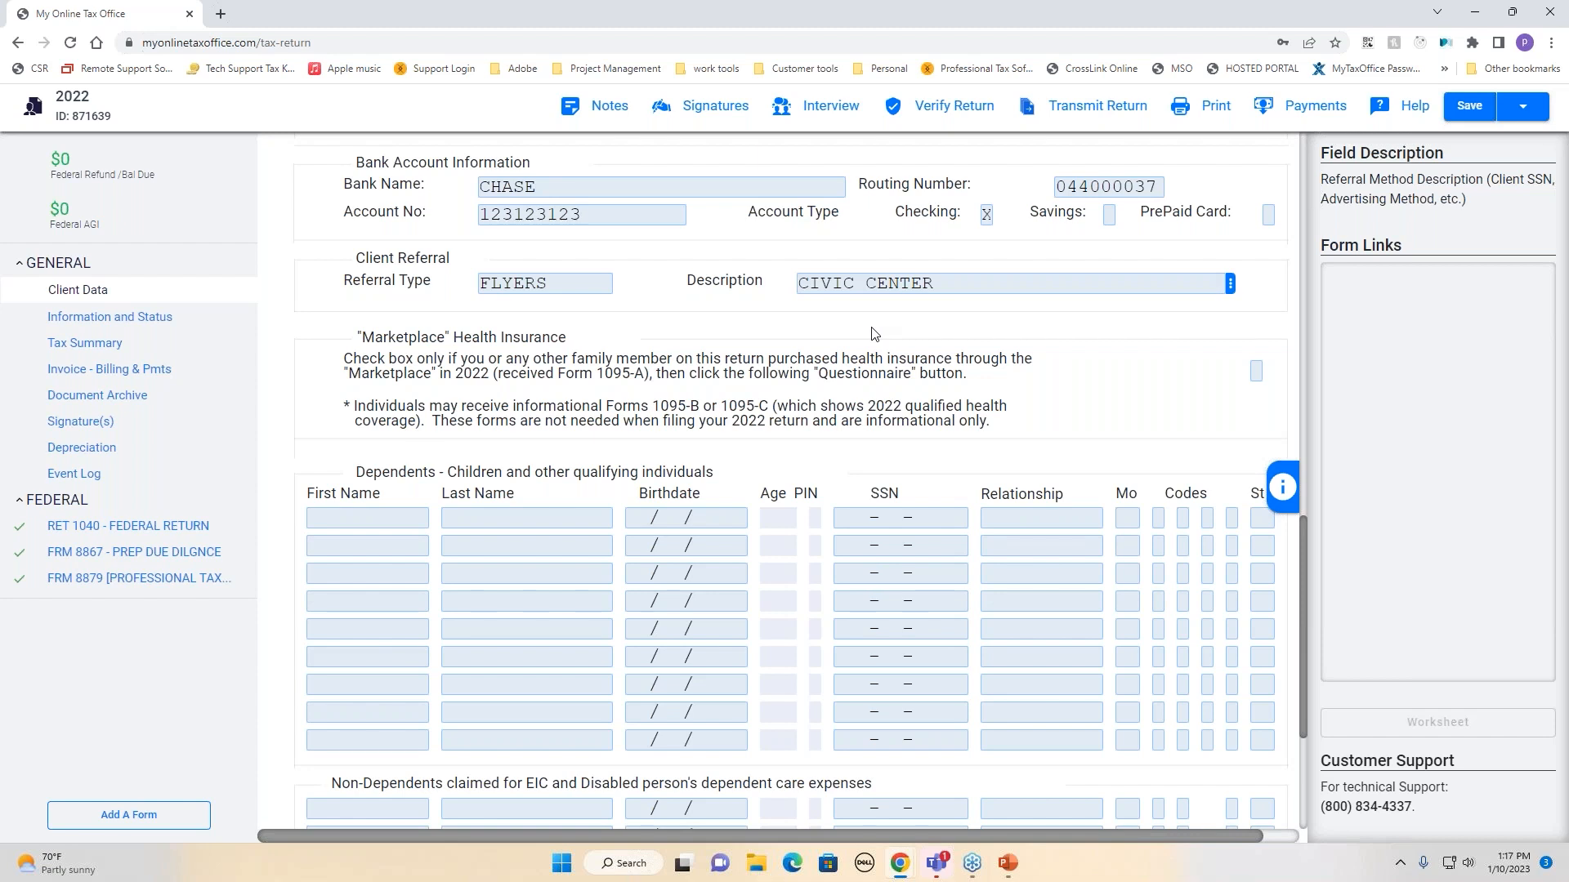
{"action": "scroll", "coordinate": [873, 333], "scroll_direction": "down", "scroll_amount": 2}
{"action": "scroll", "coordinate": [873, 333], "scroll_direction": "up", "scroll_amount": 1}
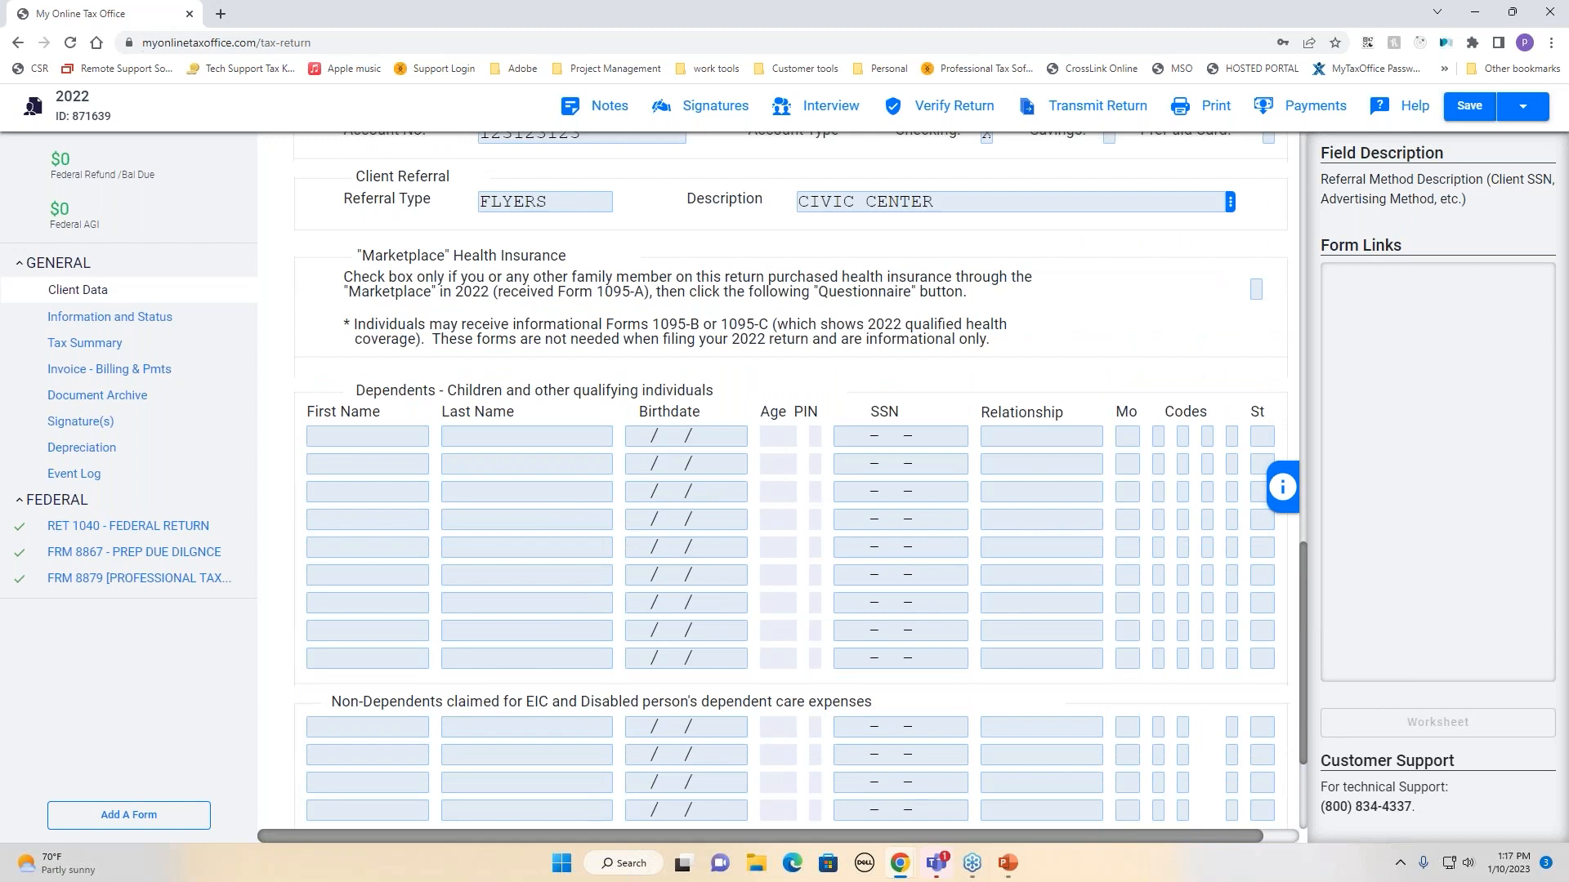
{"action": "left_click", "coordinate": [1255, 286]}
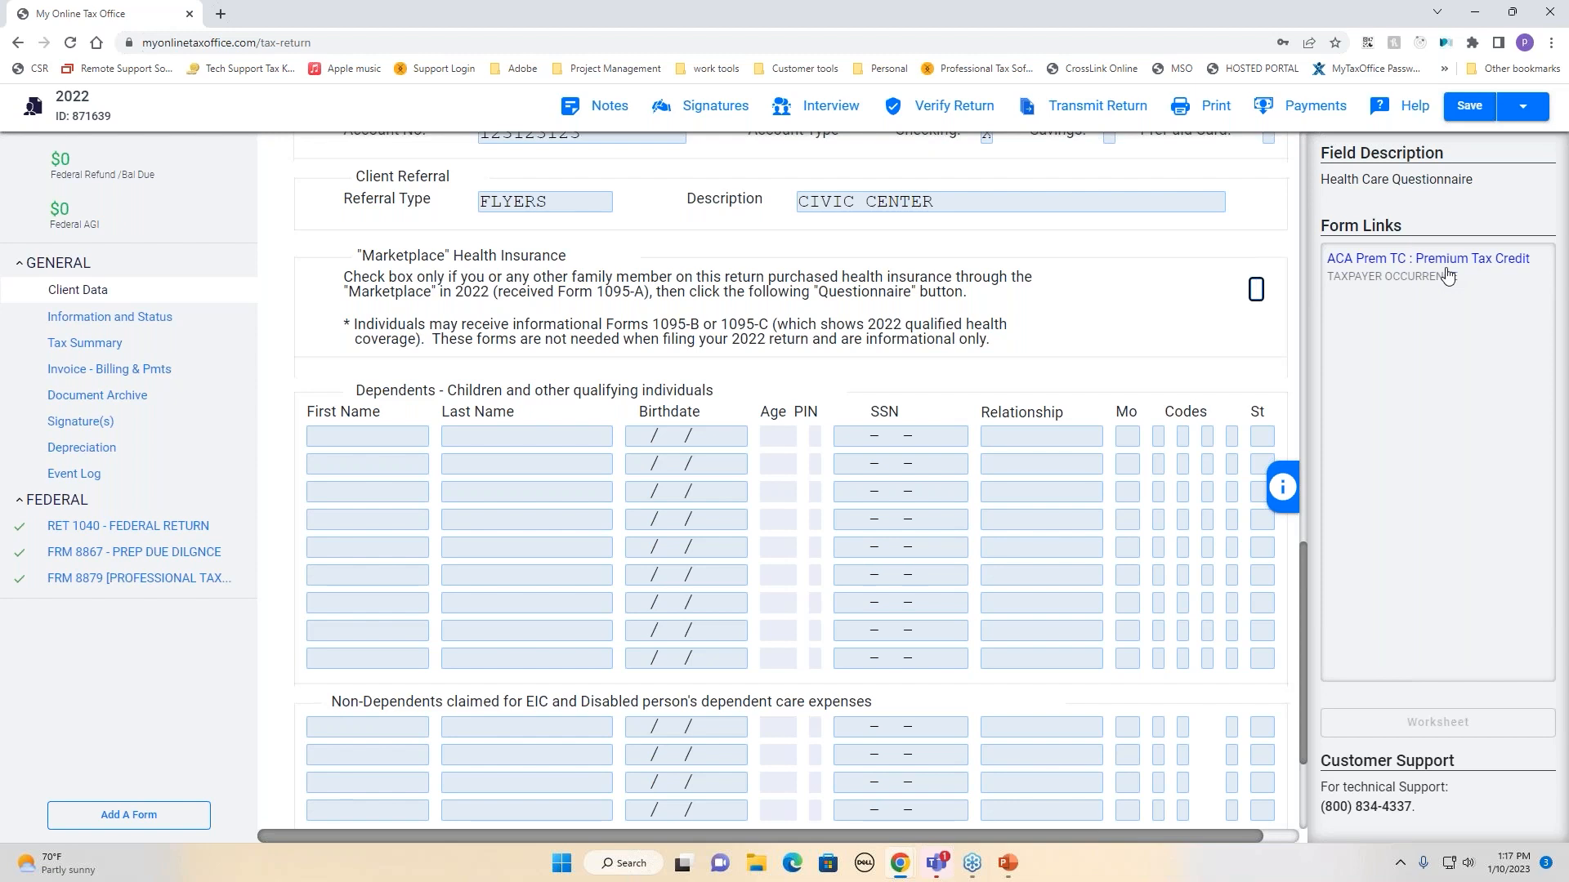
{"action": "left_click", "coordinate": [1256, 291]}
{"action": "left_click", "coordinate": [1255, 291]}
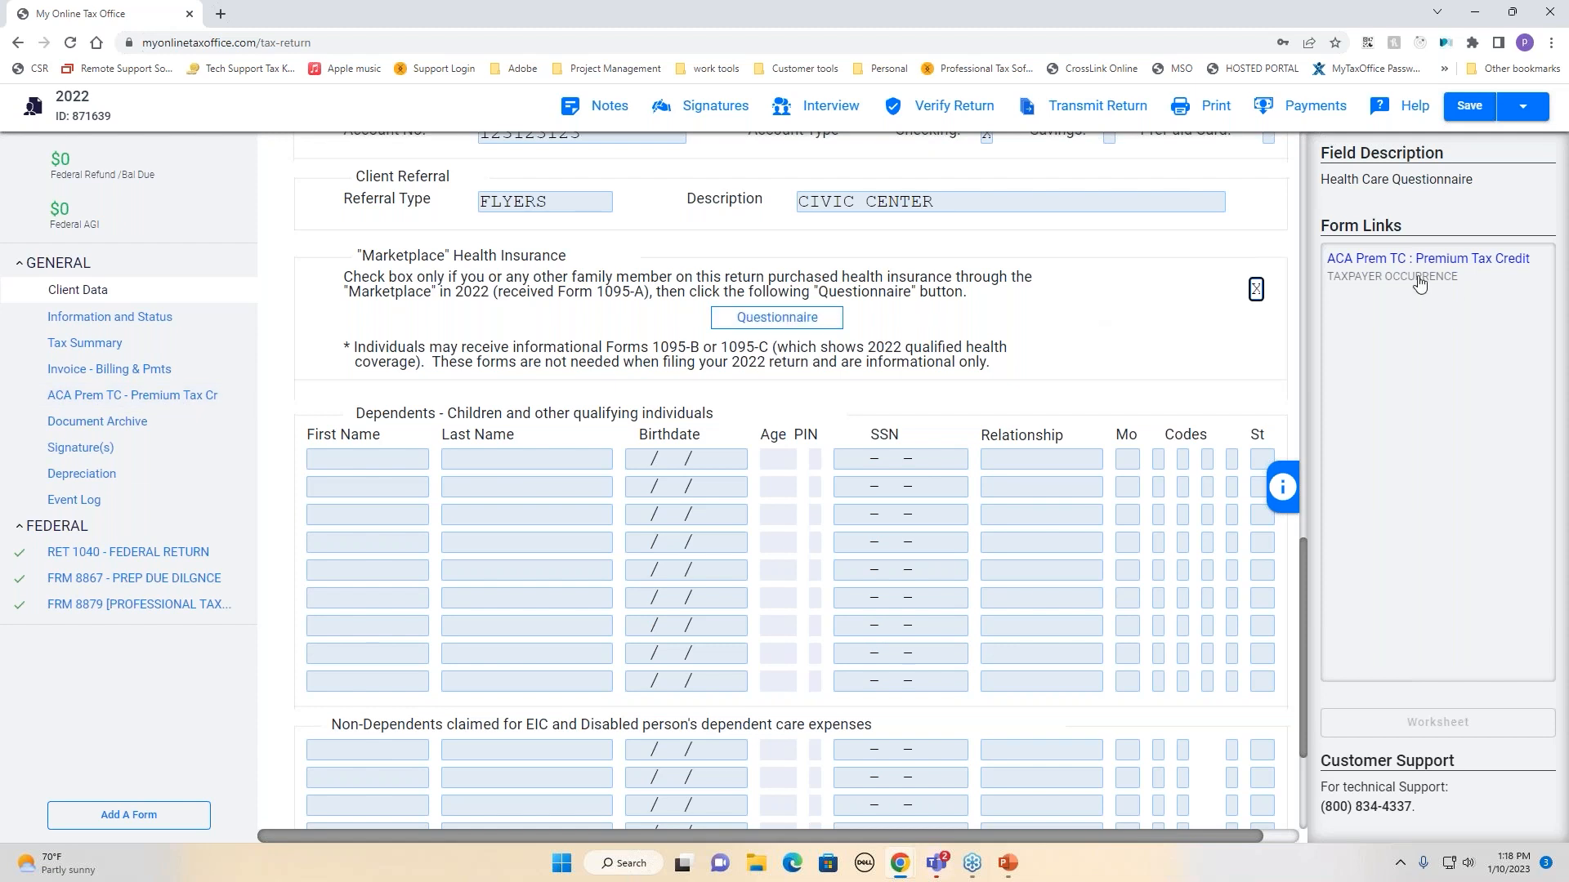
{"action": "left_click", "coordinate": [1092, 354]}
{"action": "key", "text": "BackSpace"}
{"action": "left_click", "coordinate": [1108, 320]}
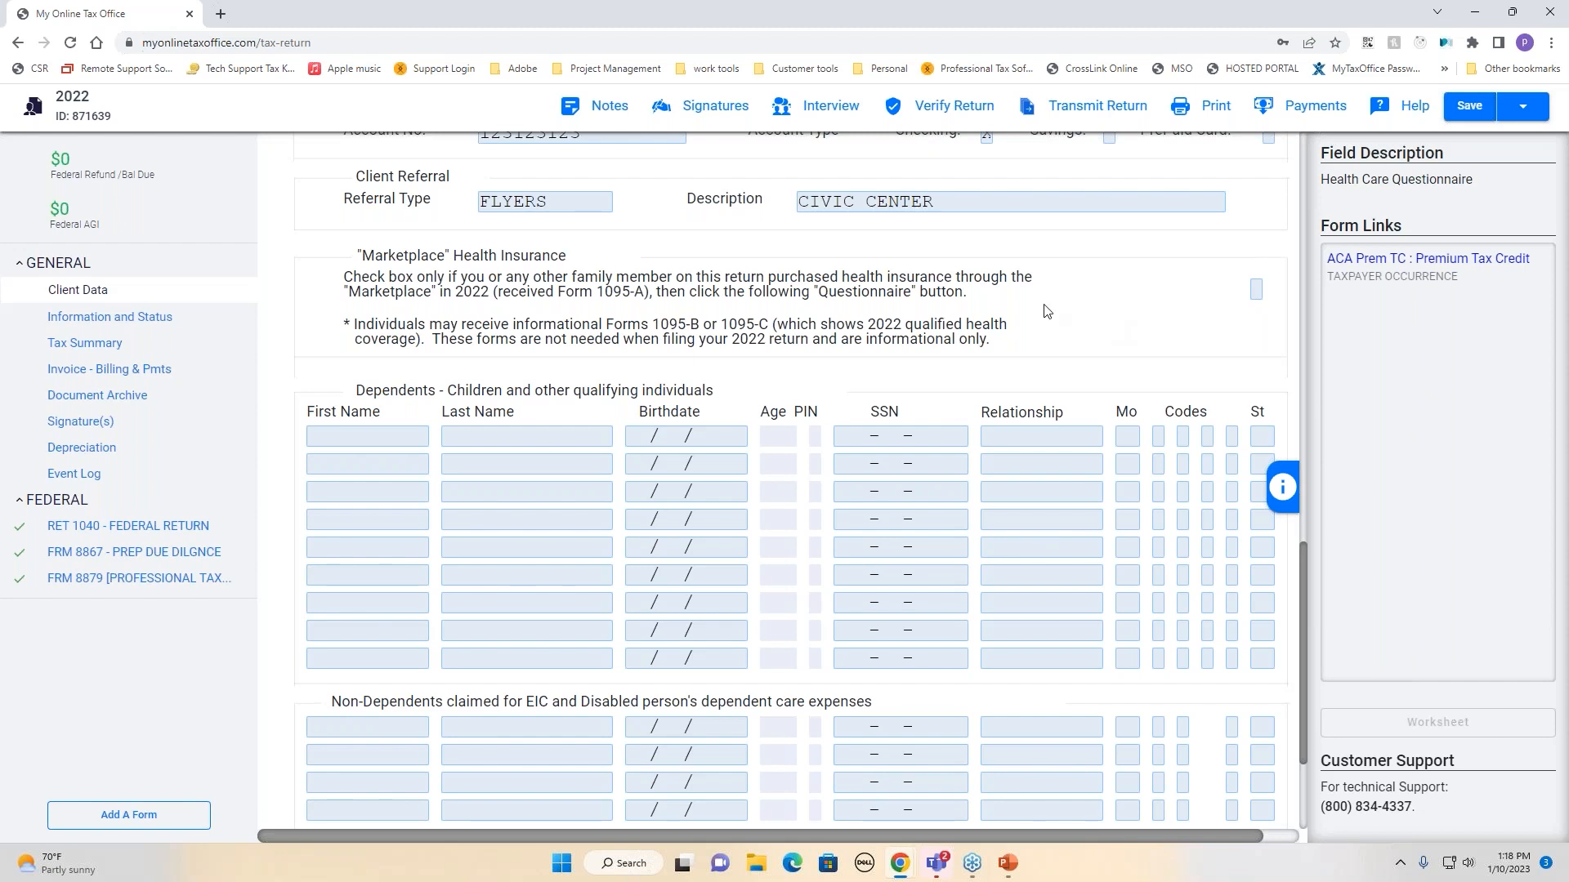
{"action": "scroll", "coordinate": [504, 268], "scroll_direction": "down", "scroll_amount": 2}
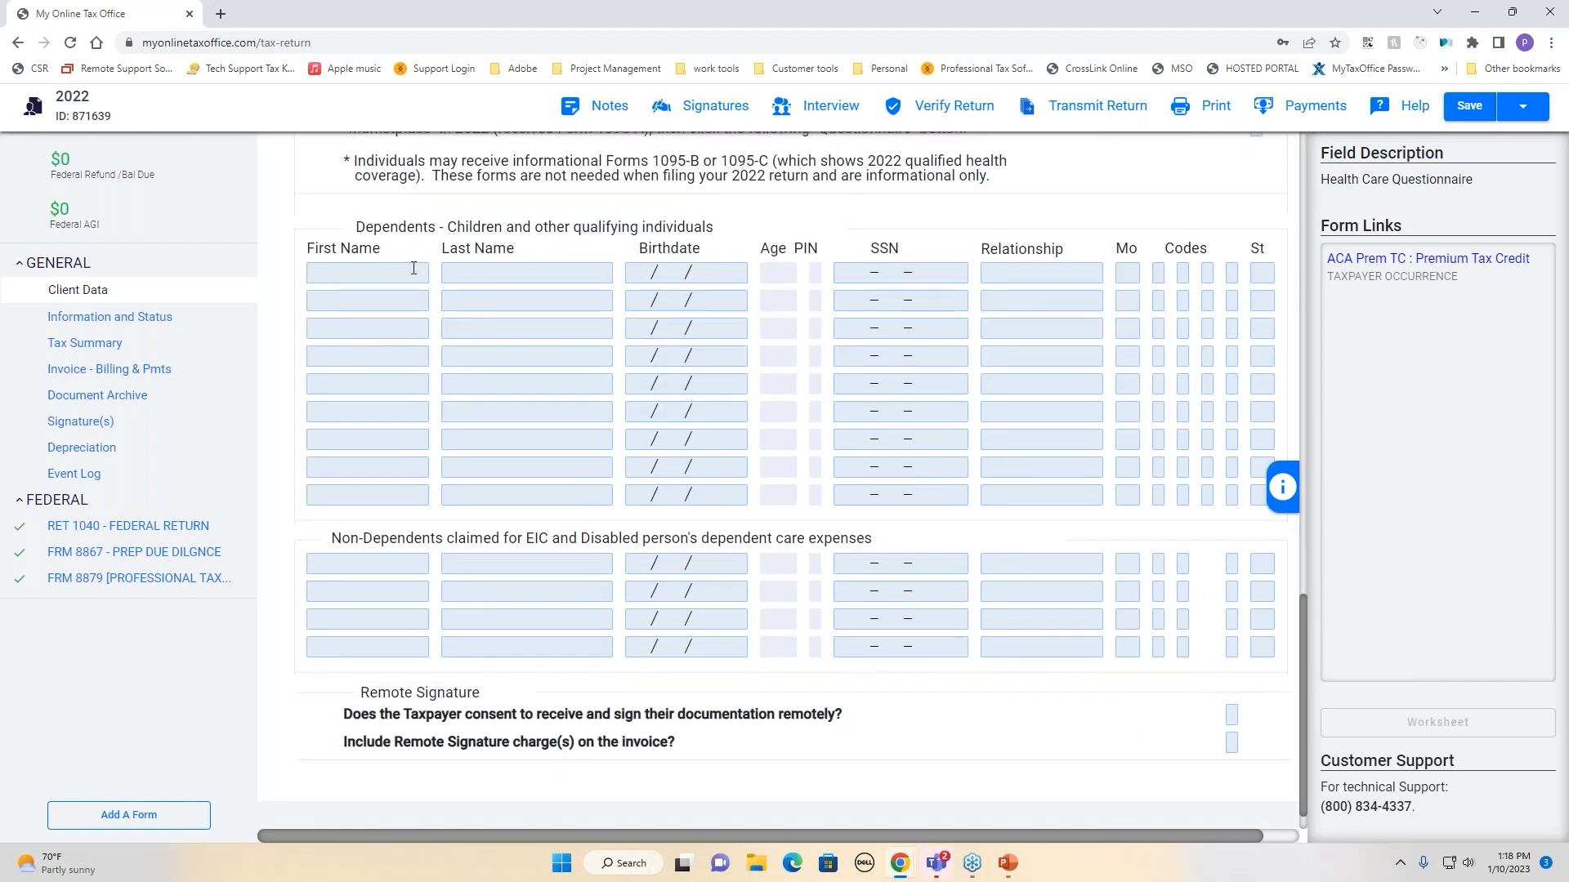
- Enter the first dependent's first and last name, birthdate 01/01/2019 and SSN
{"action": "left_click", "coordinate": [413, 270]}
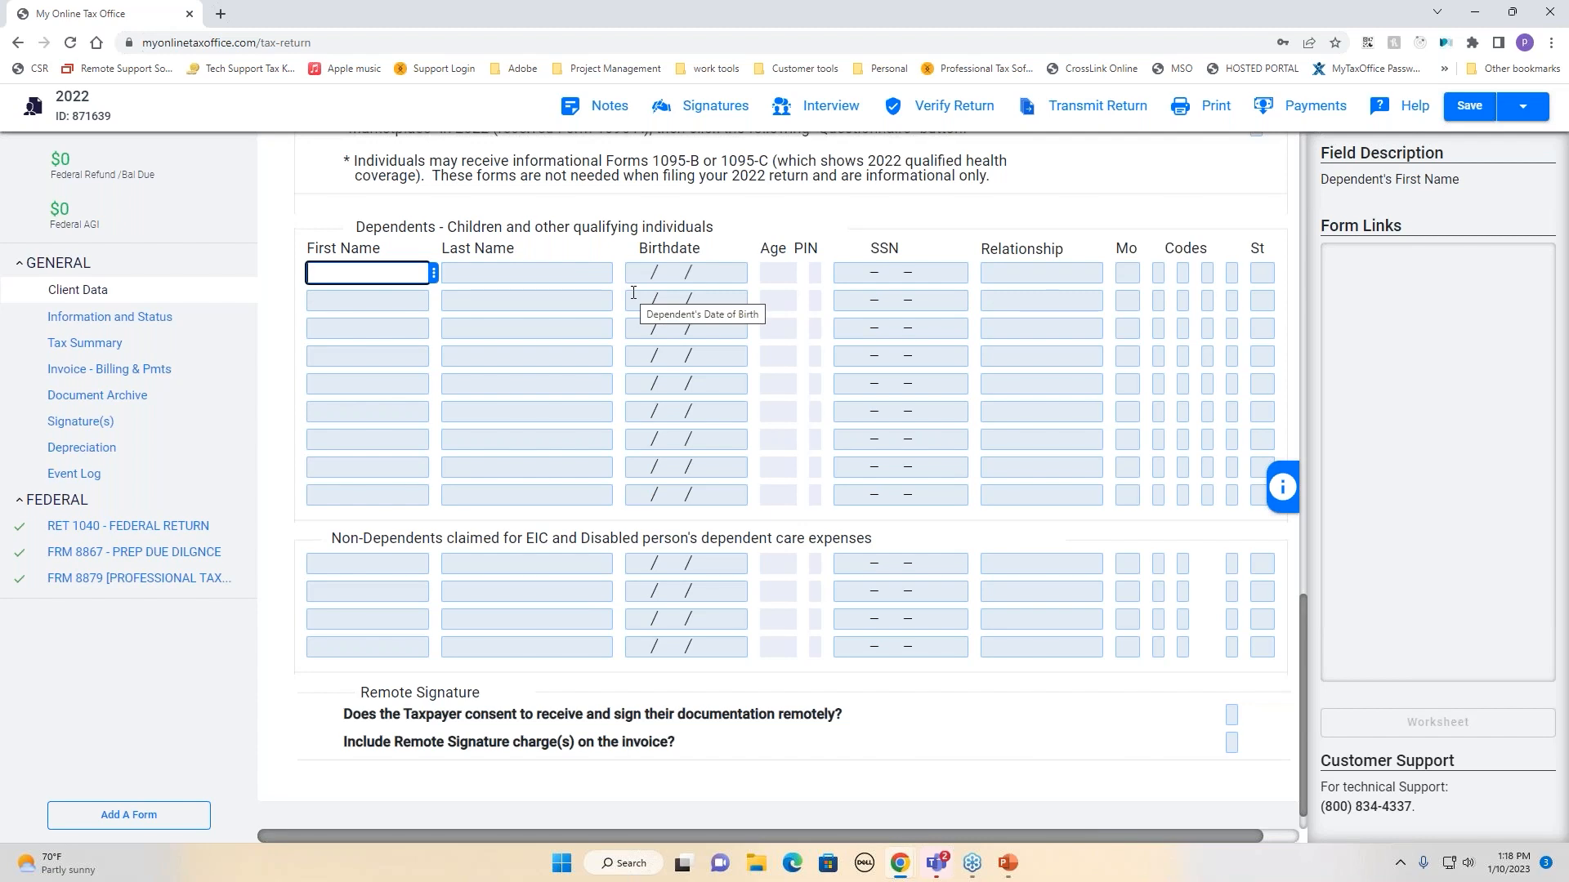
{"action": "left_click_drag", "start_coordinate": [341, 539], "coordinate": [620, 539]}
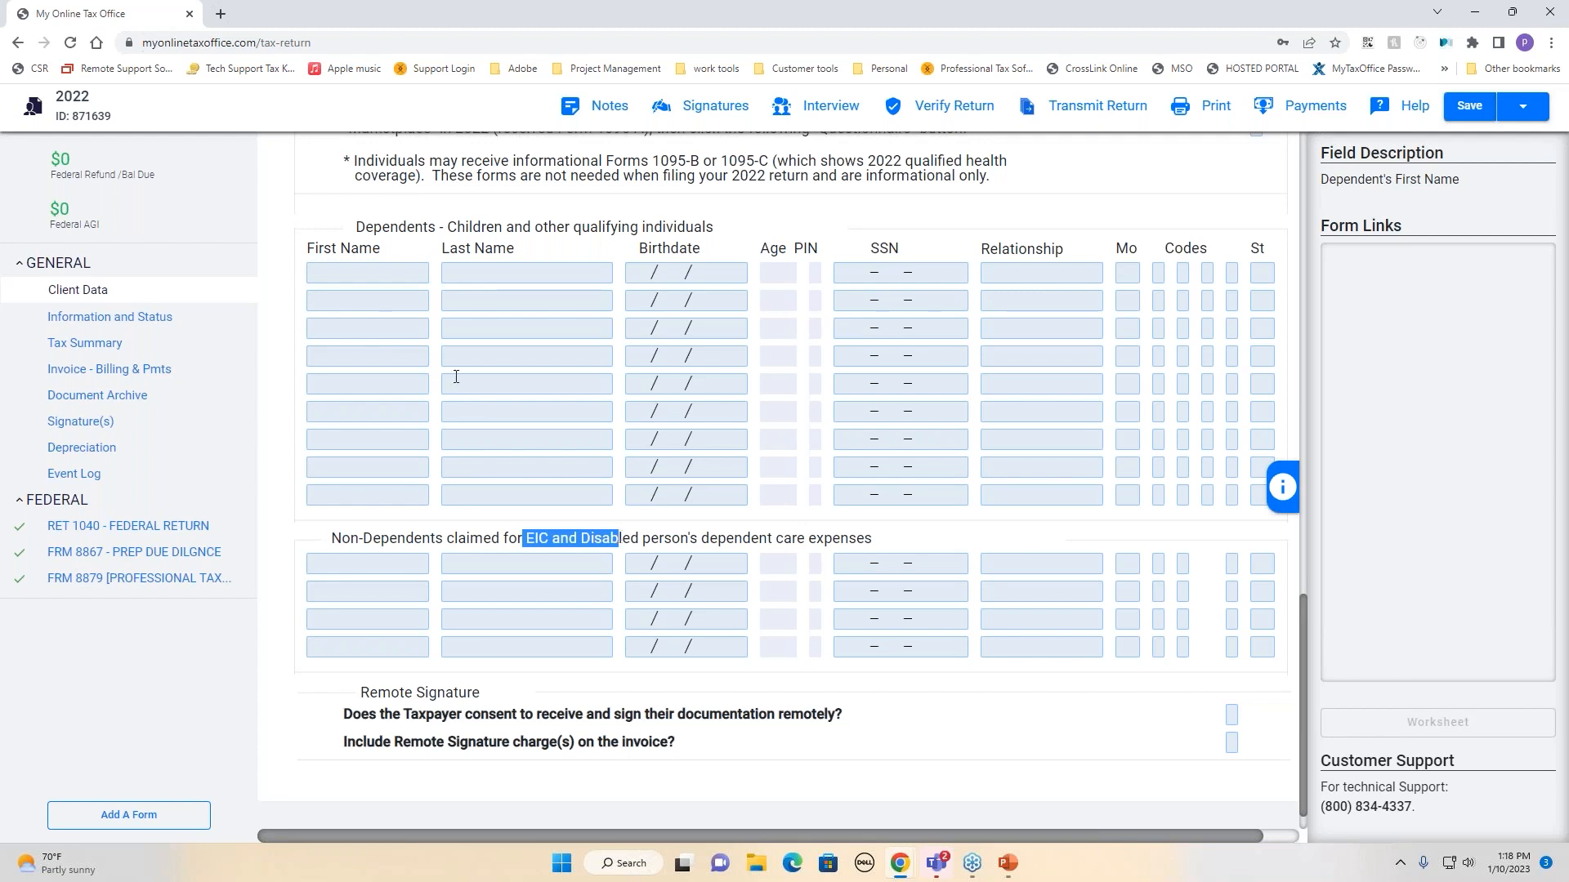
{"action": "left_click", "coordinate": [403, 272]}
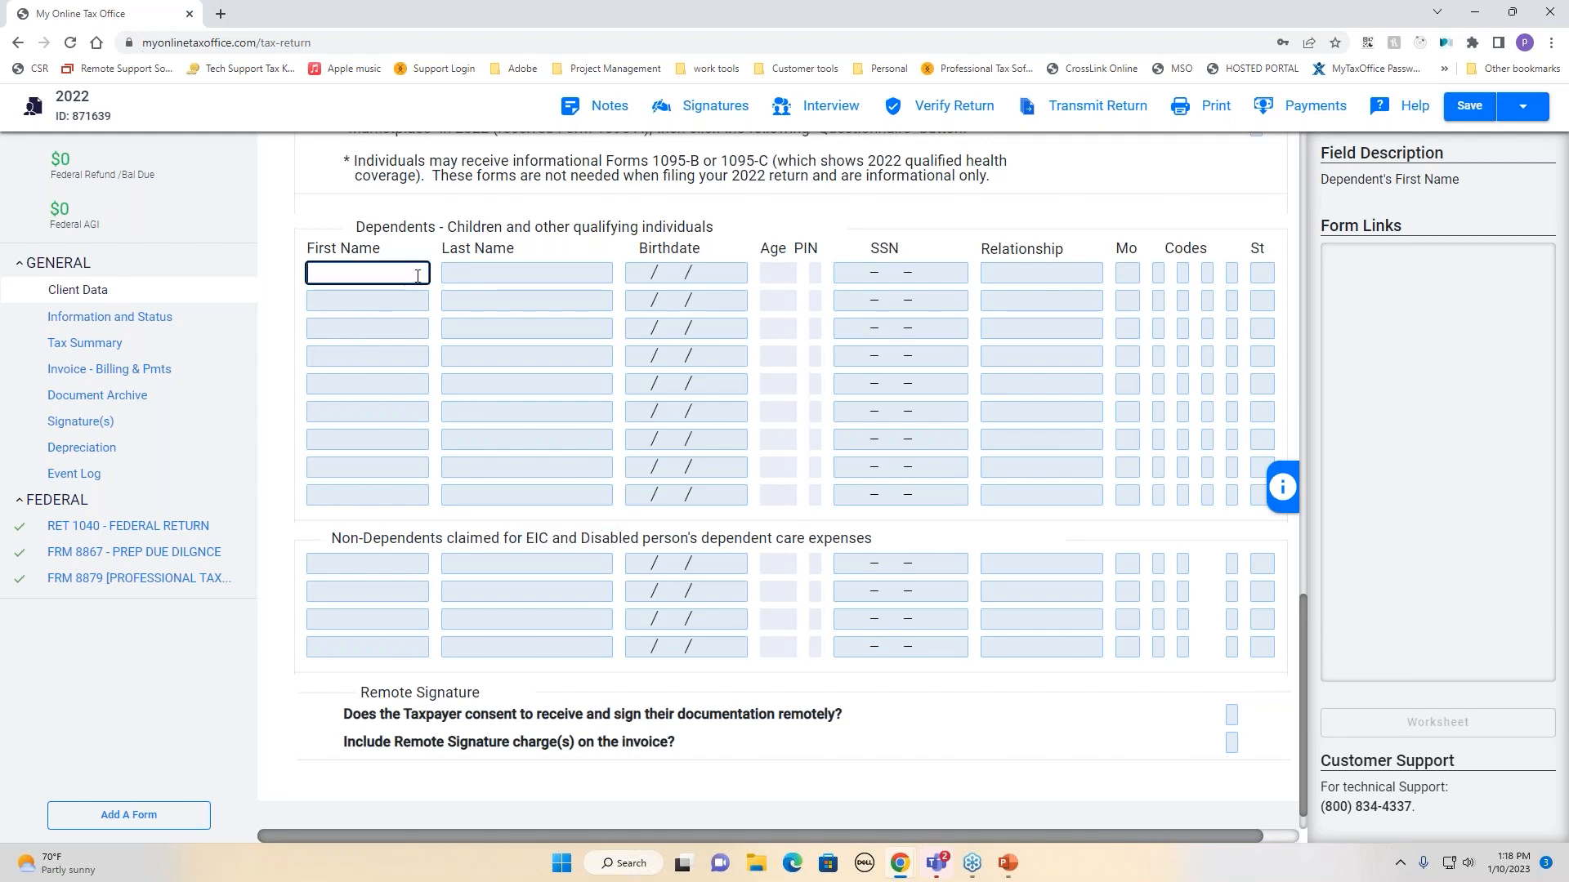
{"action": "key", "text": "Tab"}
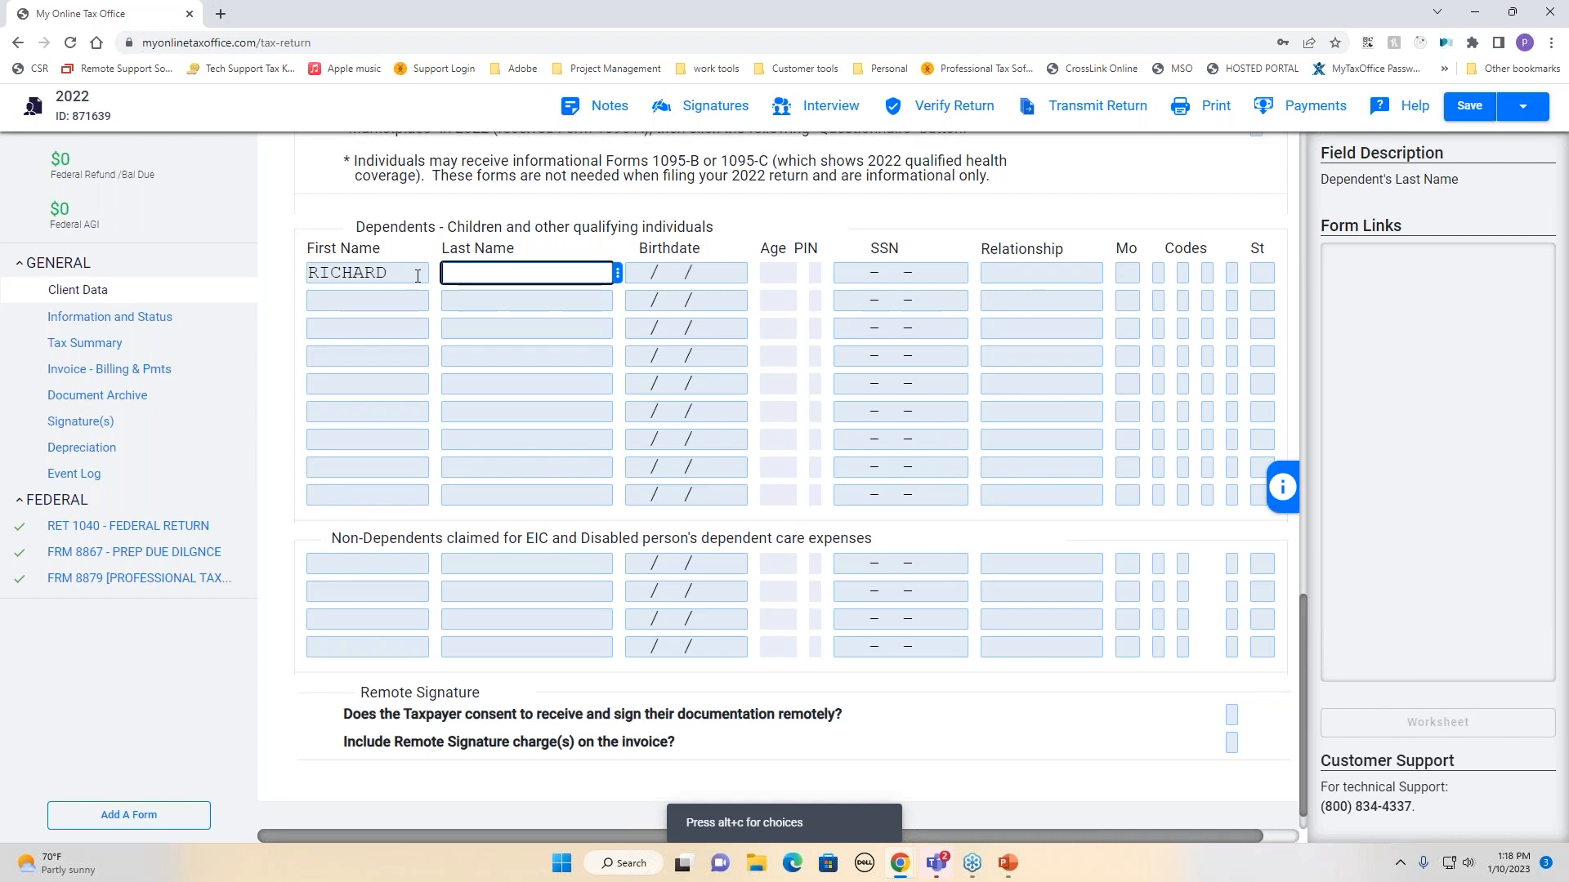
{"action": "key", "text": "Tab"}
{"action": "type", "text": "01012019"}
{"action": "key", "text": "Tab"}
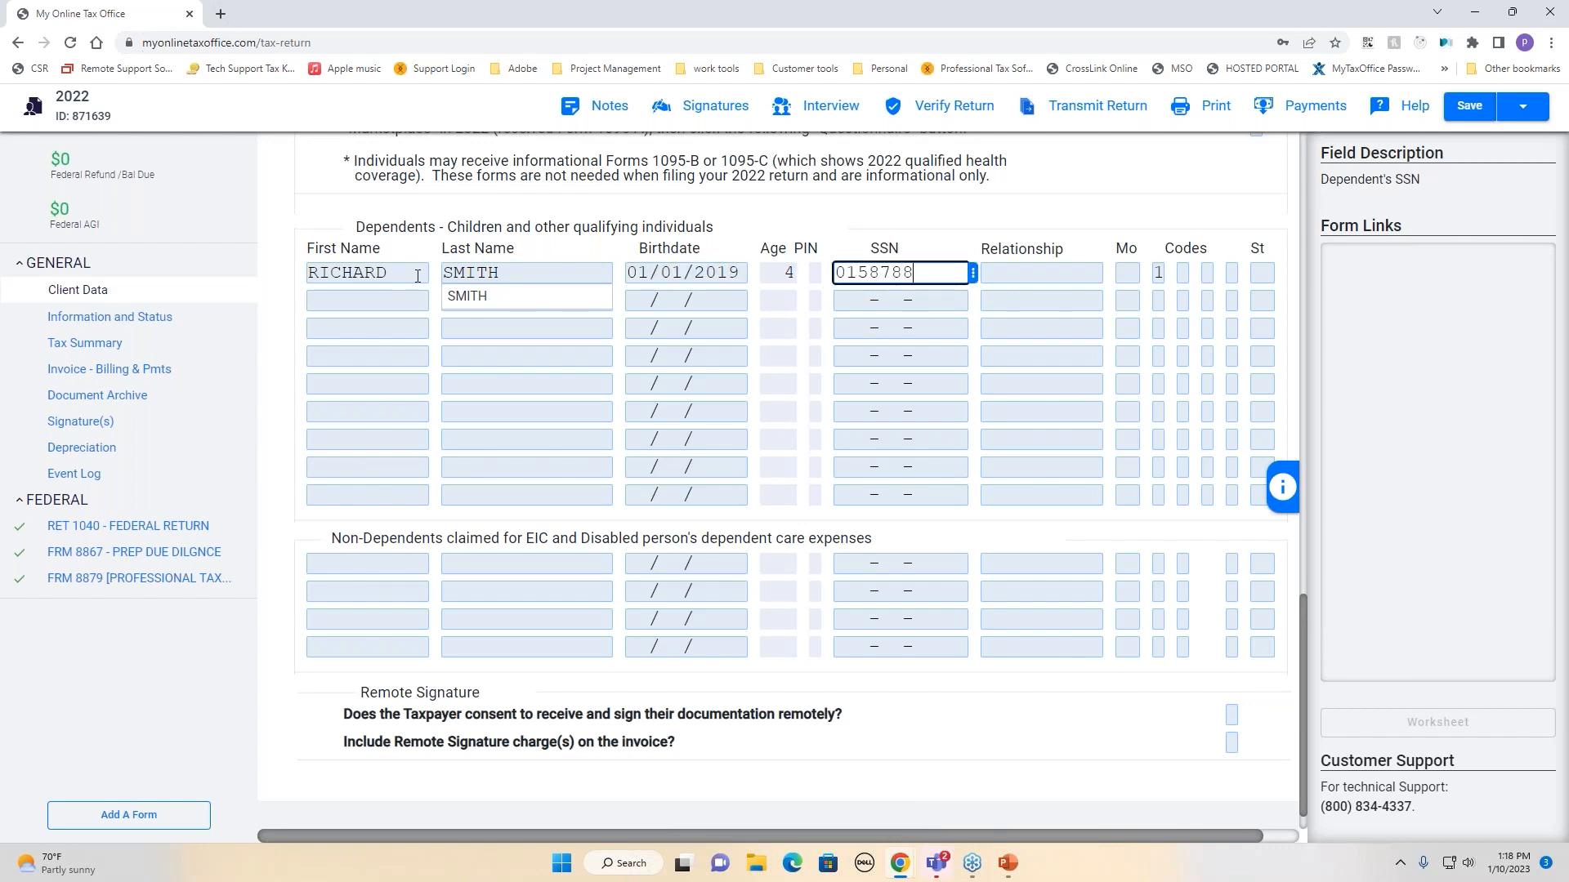
{"action": "key", "text": "Tab"}
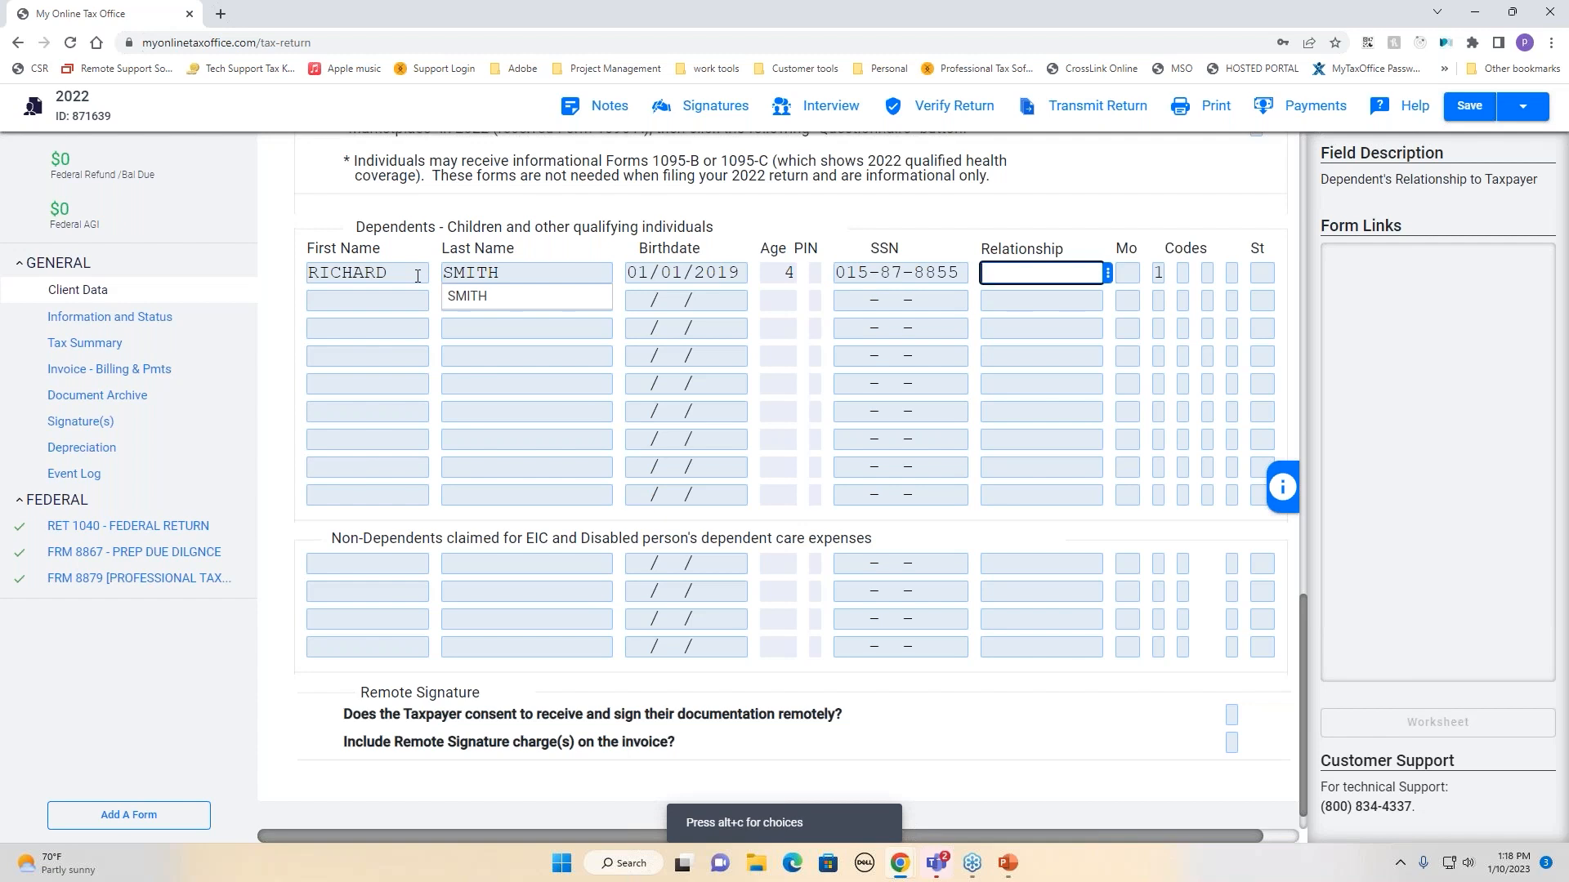
- Set the dependent's relationship to SON, 12 months, and mark the E and C codes
{"action": "type", "text": "SON"}
{"action": "key", "text": "Tab"}
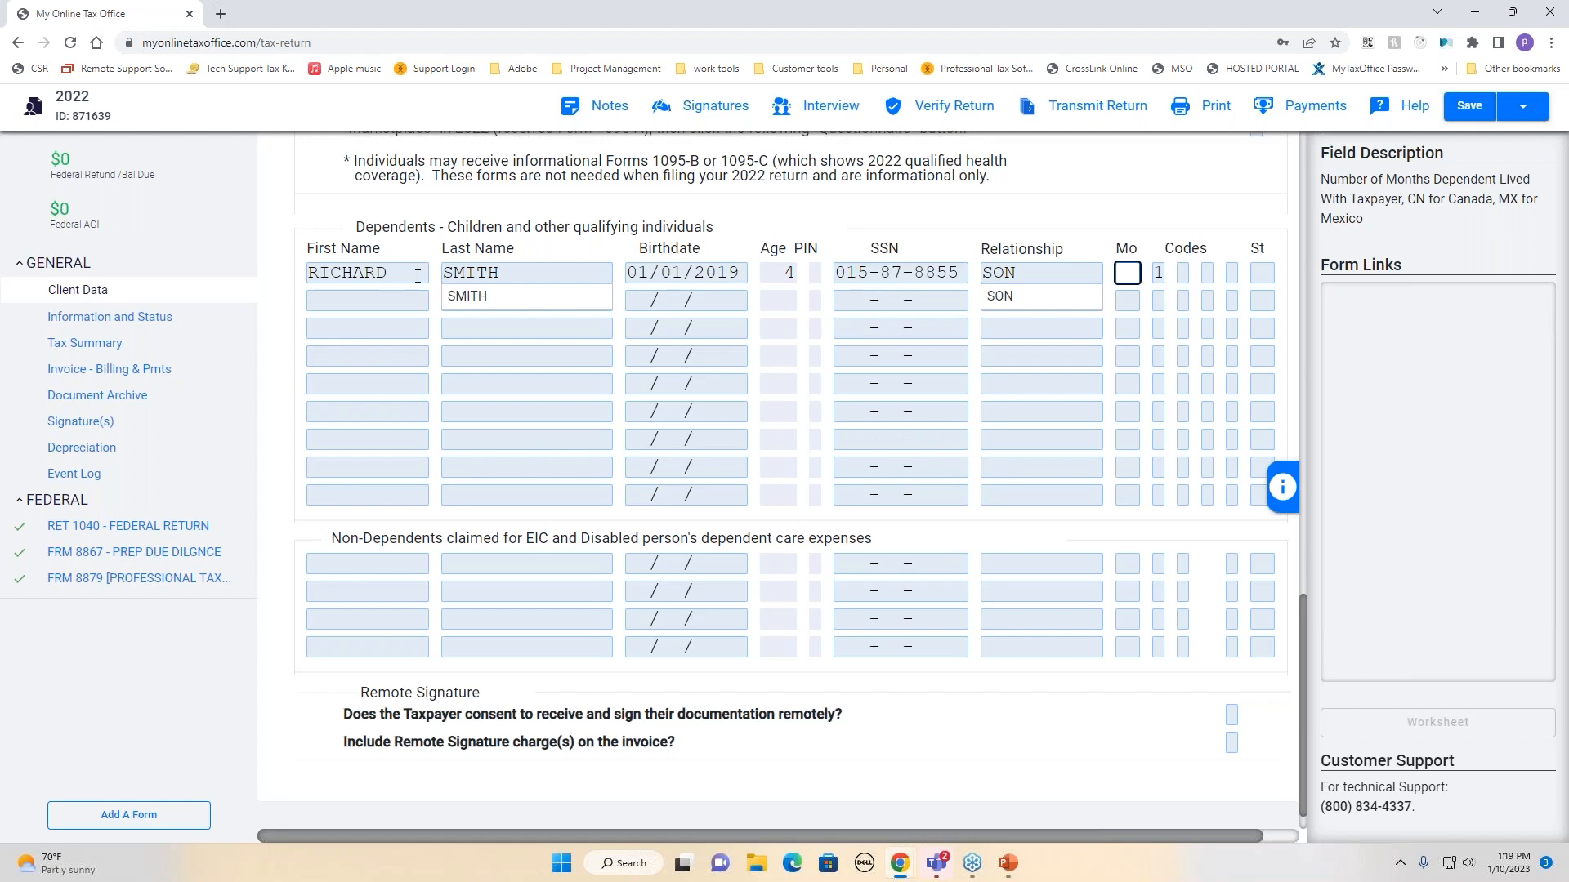
{"action": "type", "text": "12"}
{"action": "key", "text": "Tab"}
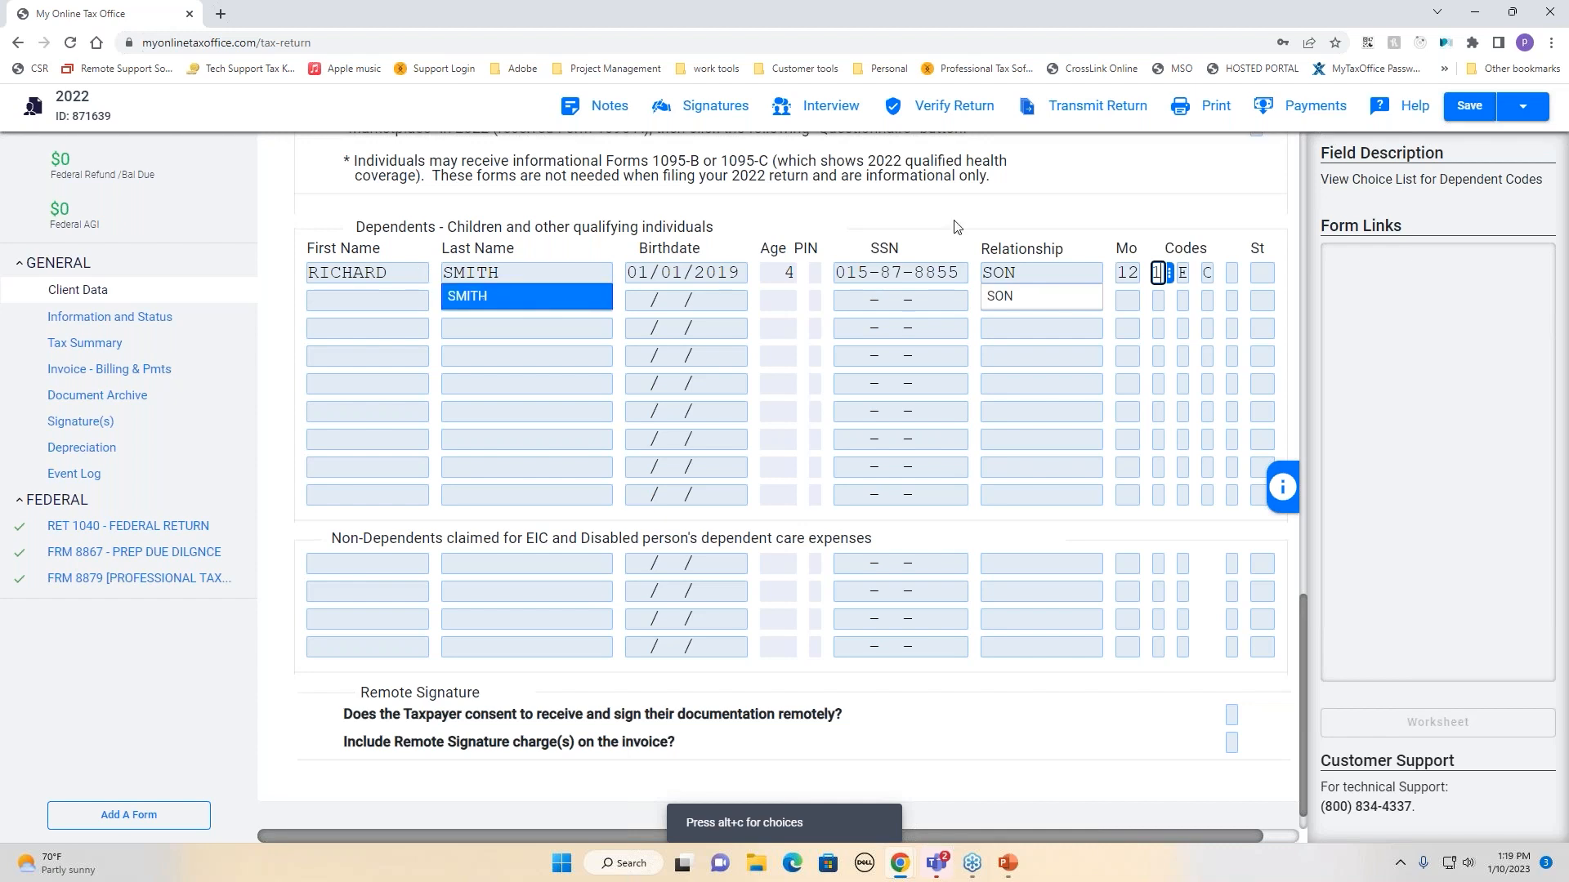
{"action": "left_click", "coordinate": [1182, 274]}
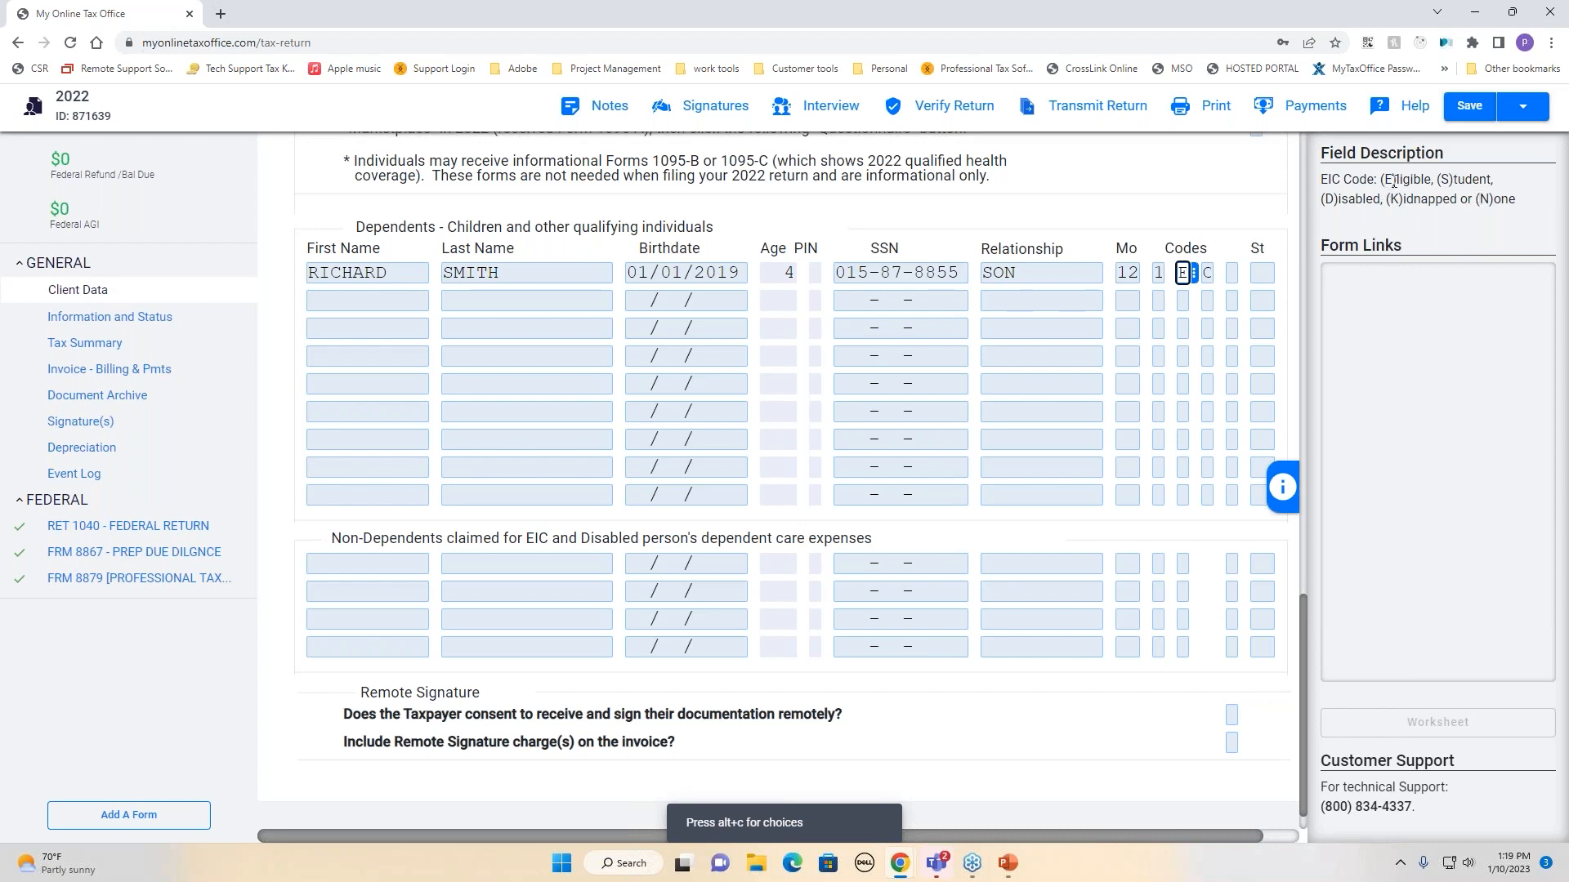
{"action": "left_click", "coordinate": [1205, 291]}
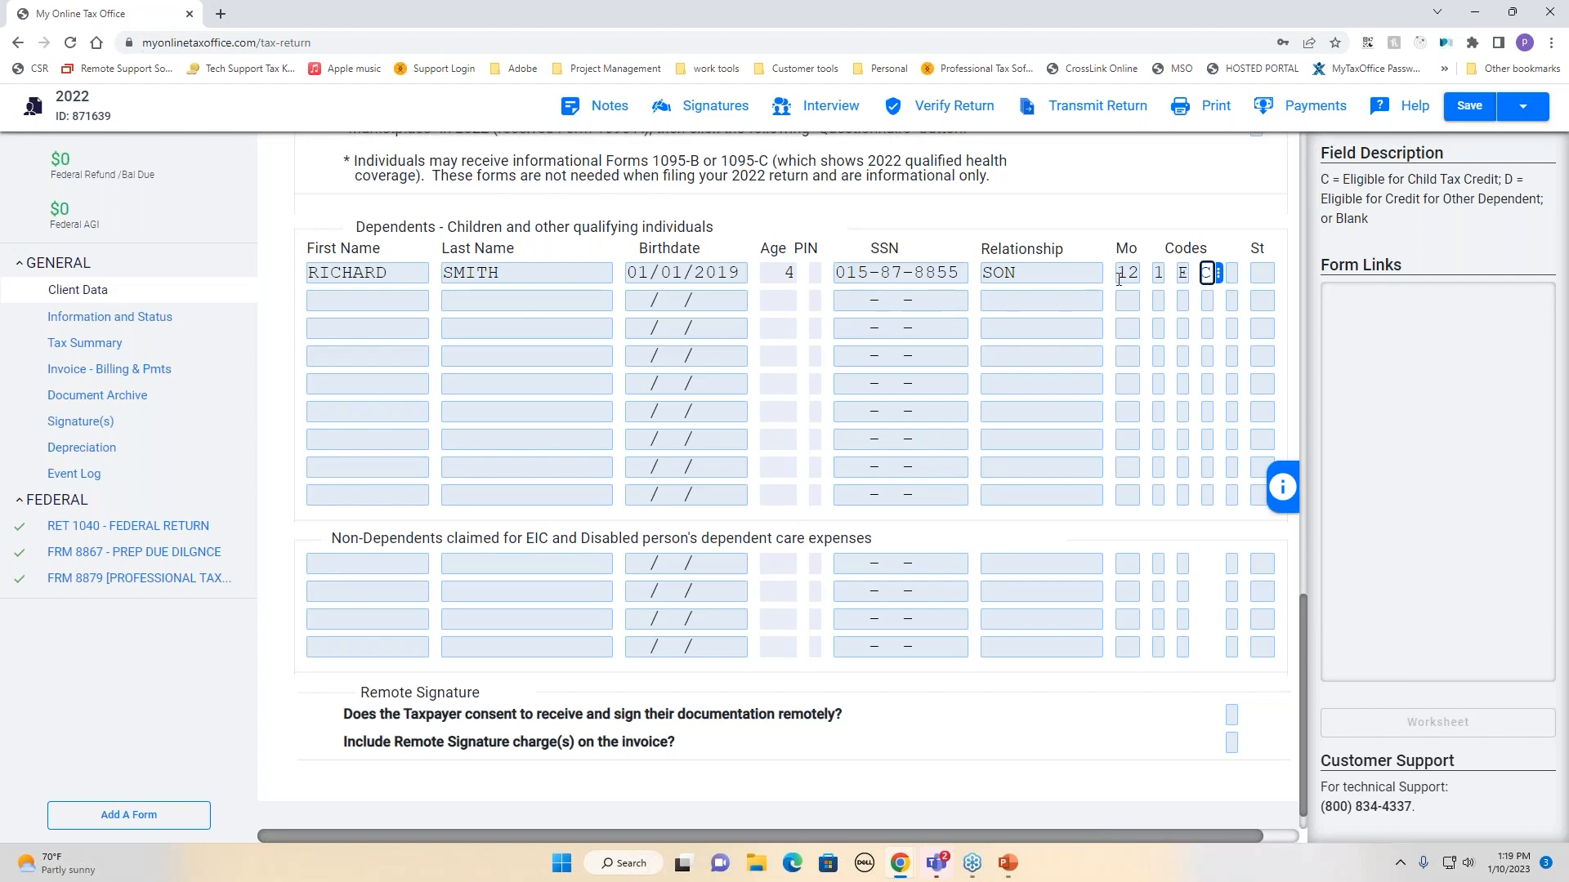
{"action": "scroll", "coordinate": [941, 278], "scroll_direction": "down", "scroll_amount": 1}
{"action": "left_click", "coordinate": [932, 290]}
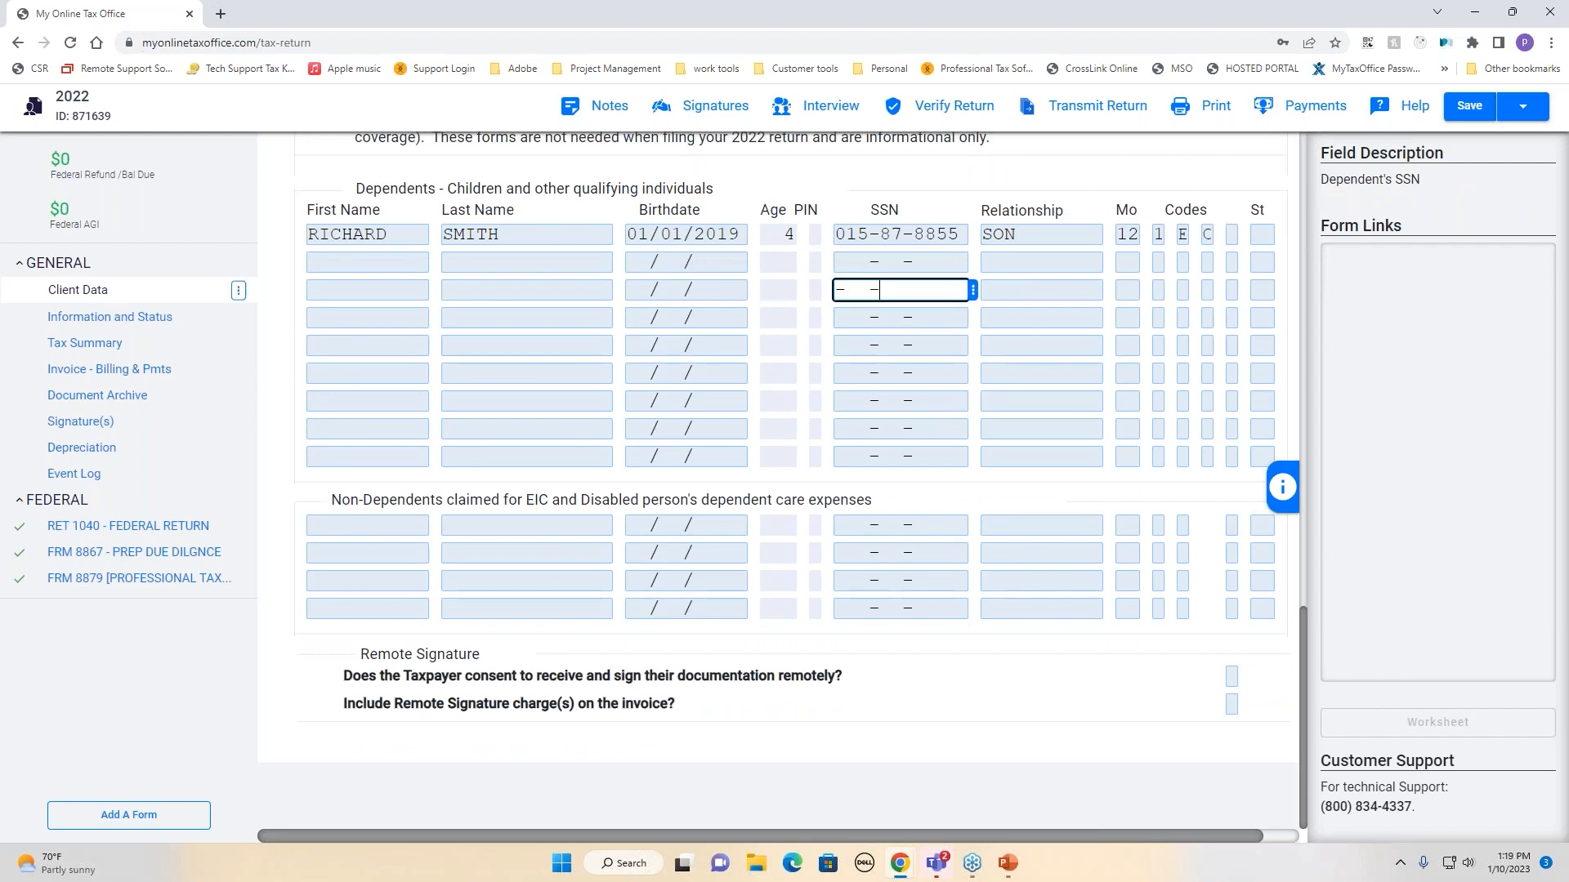
{"action": "left_click", "coordinate": [379, 268]}
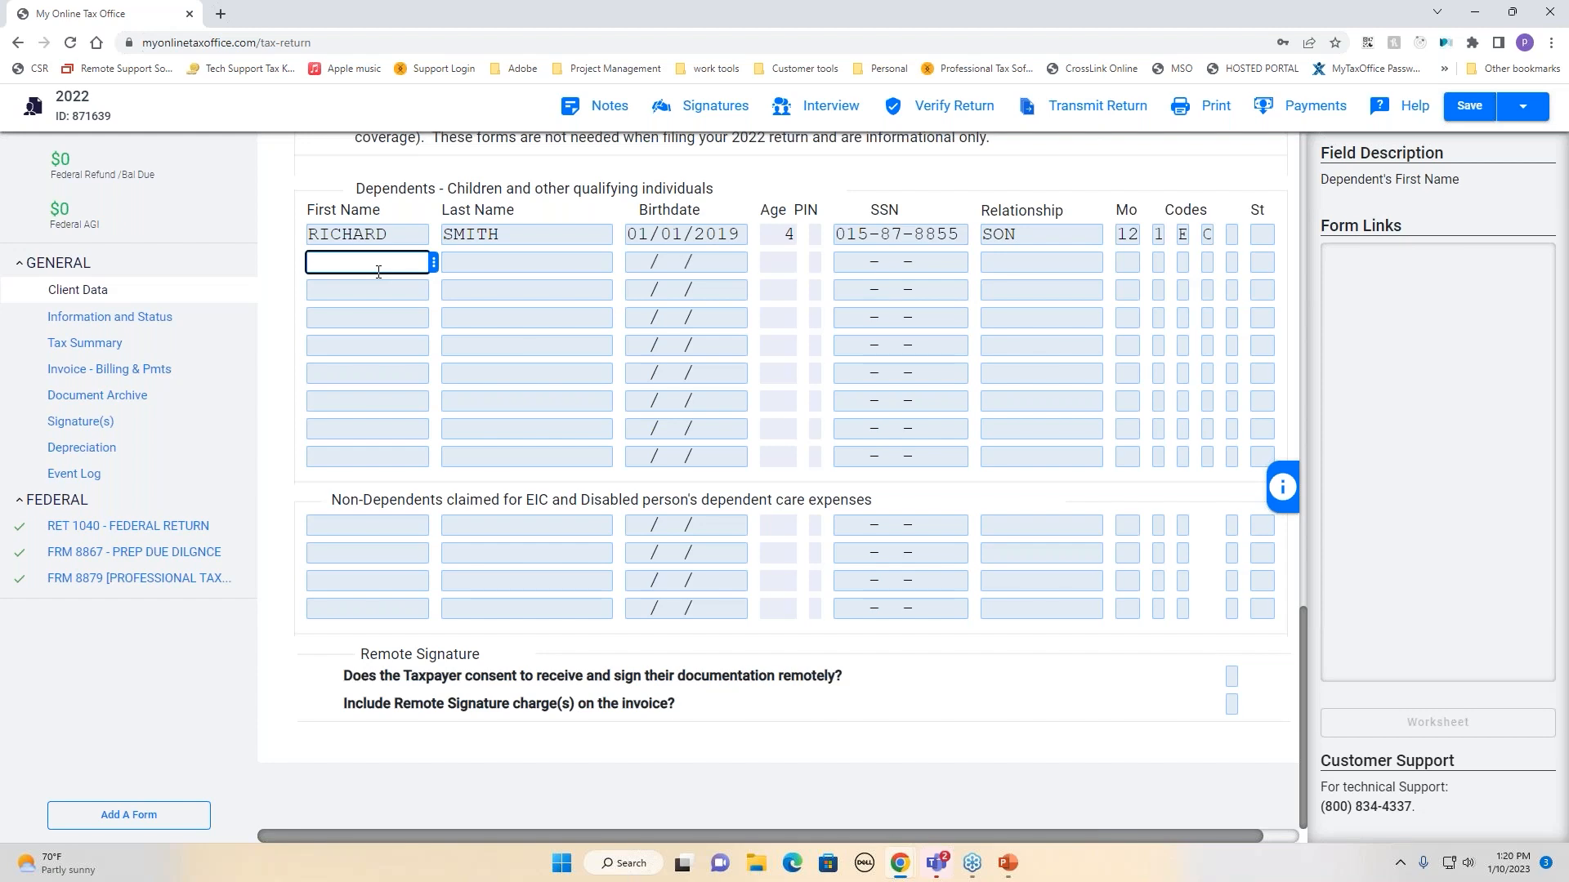
{"action": "key", "text": "Tab"}
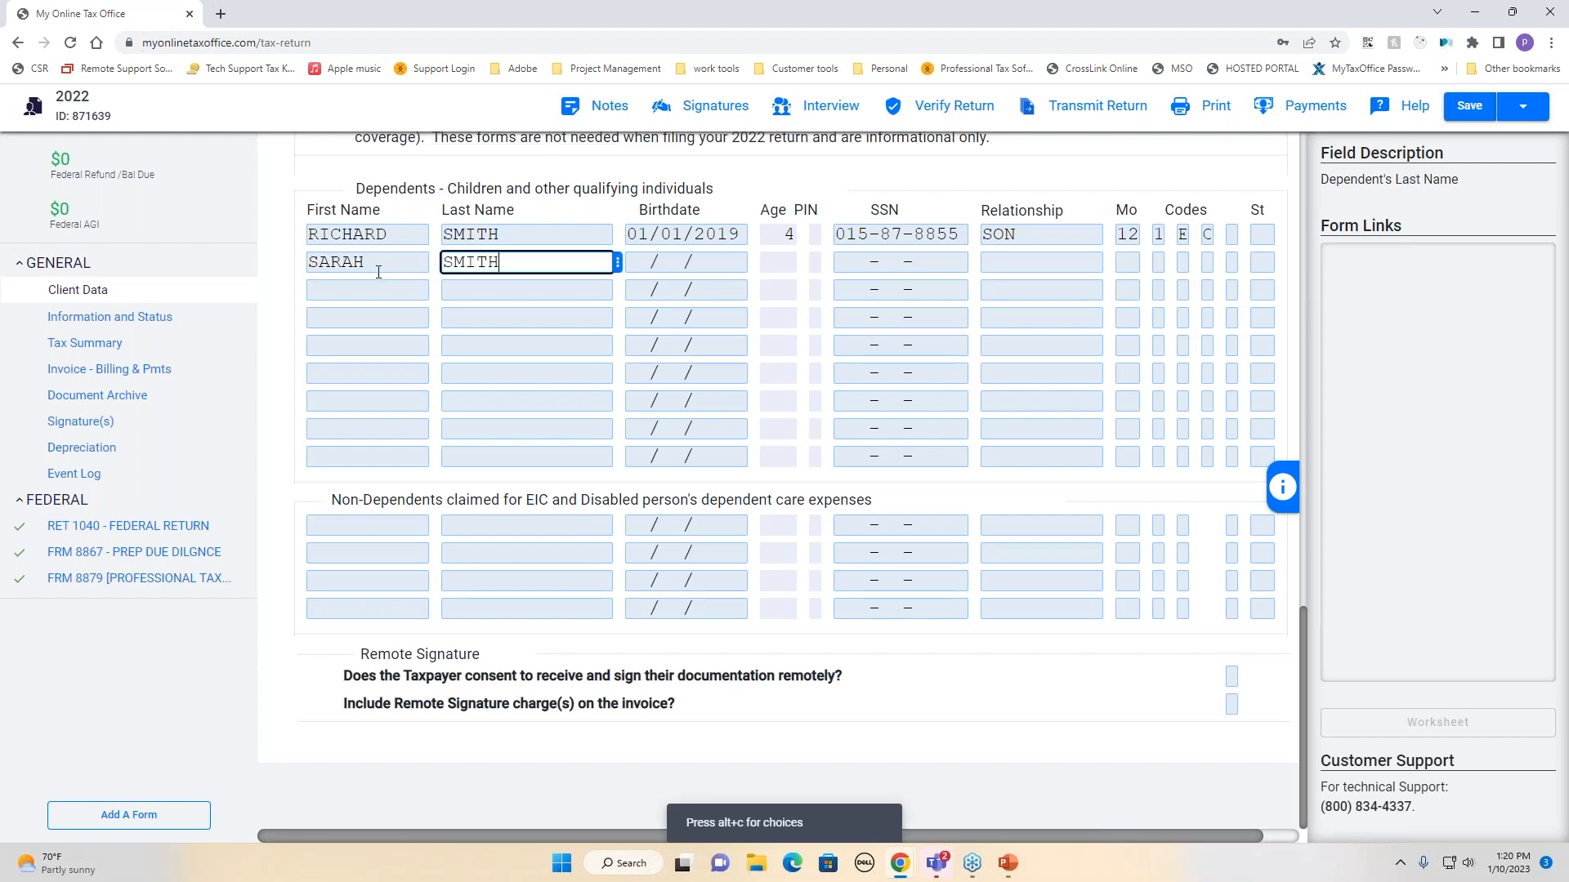
{"action": "key", "text": "Tab"}
{"action": "type", "text": "05"}
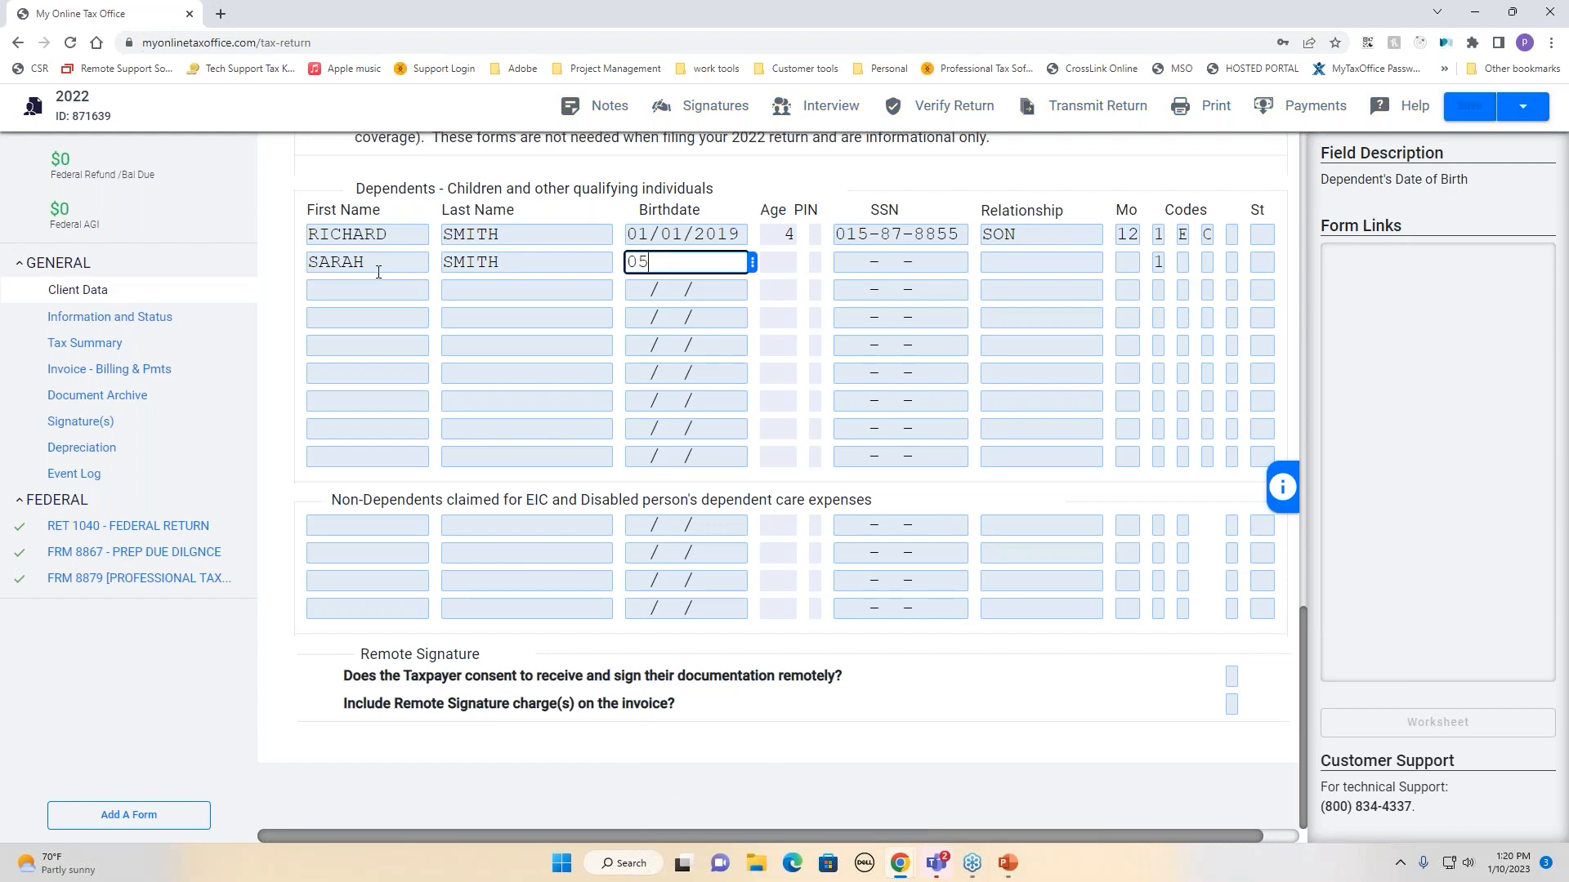
{"action": "type", "text": "012018"}
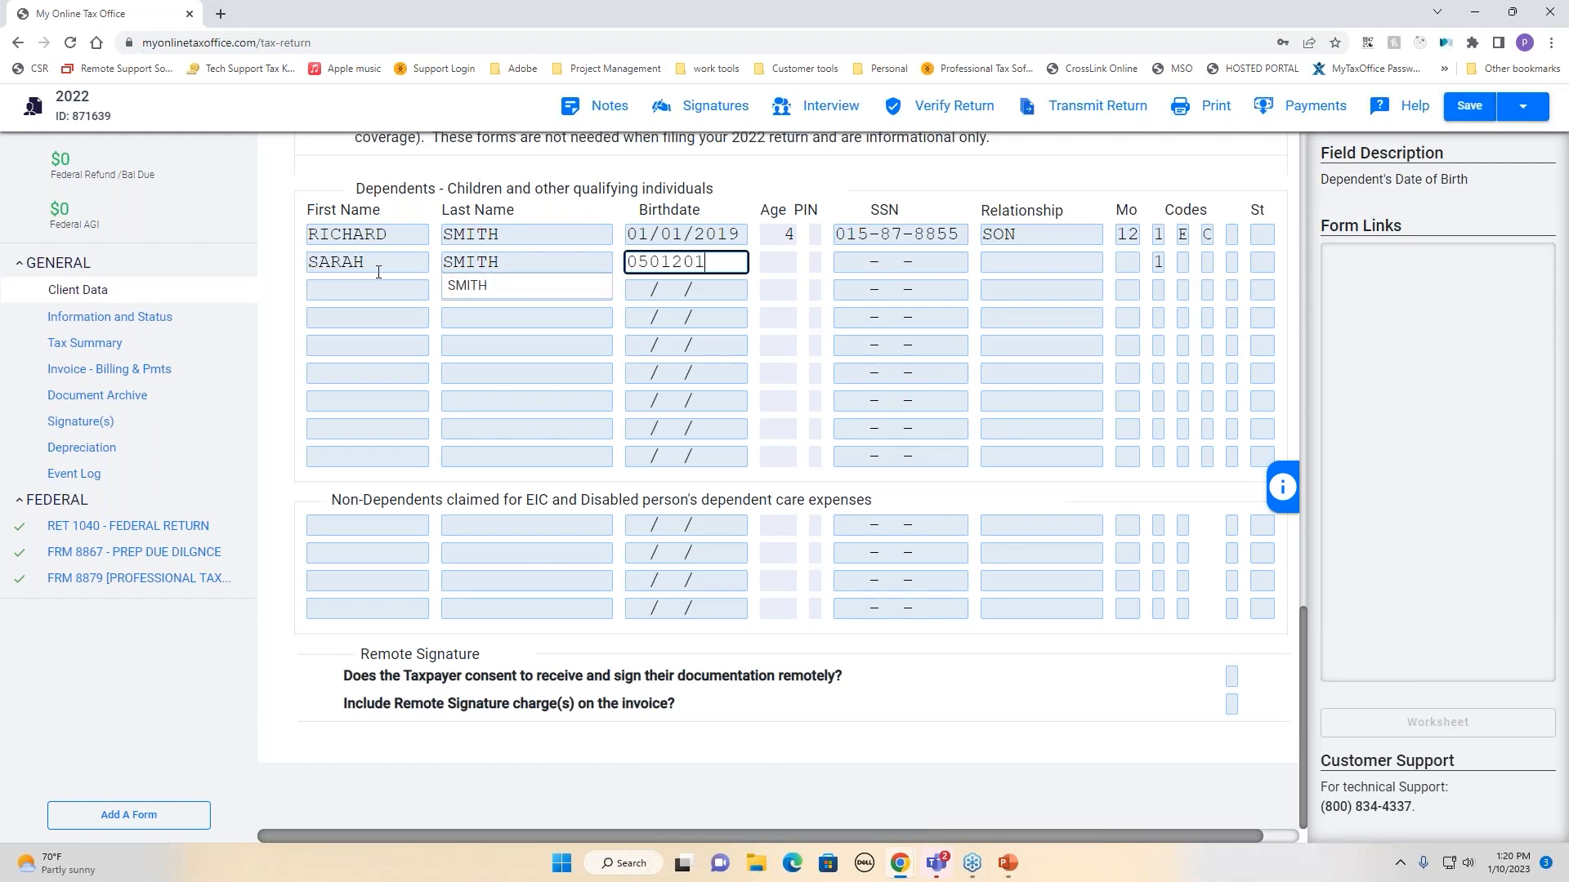
{"action": "key", "text": "BackSpace"}
{"action": "type", "text": "7"}
{"action": "key", "text": "Tab"}
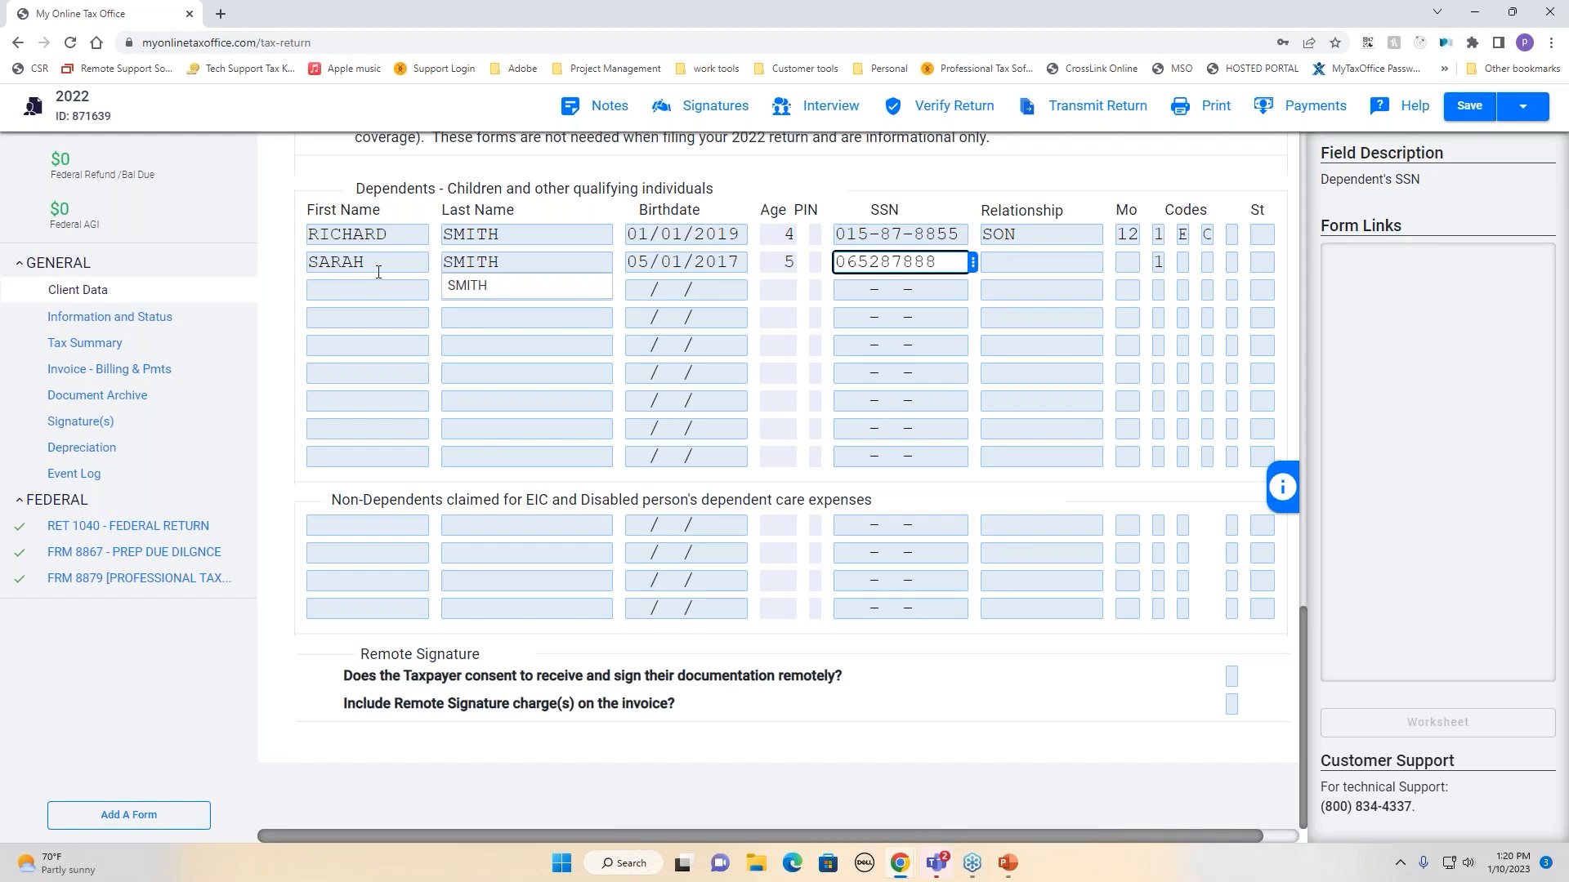
{"action": "key", "text": "Tab"}
- Set the second dependent's relationship to DAUGHTER with 12 months lived at home
{"action": "type", "text": "DAUGH"}
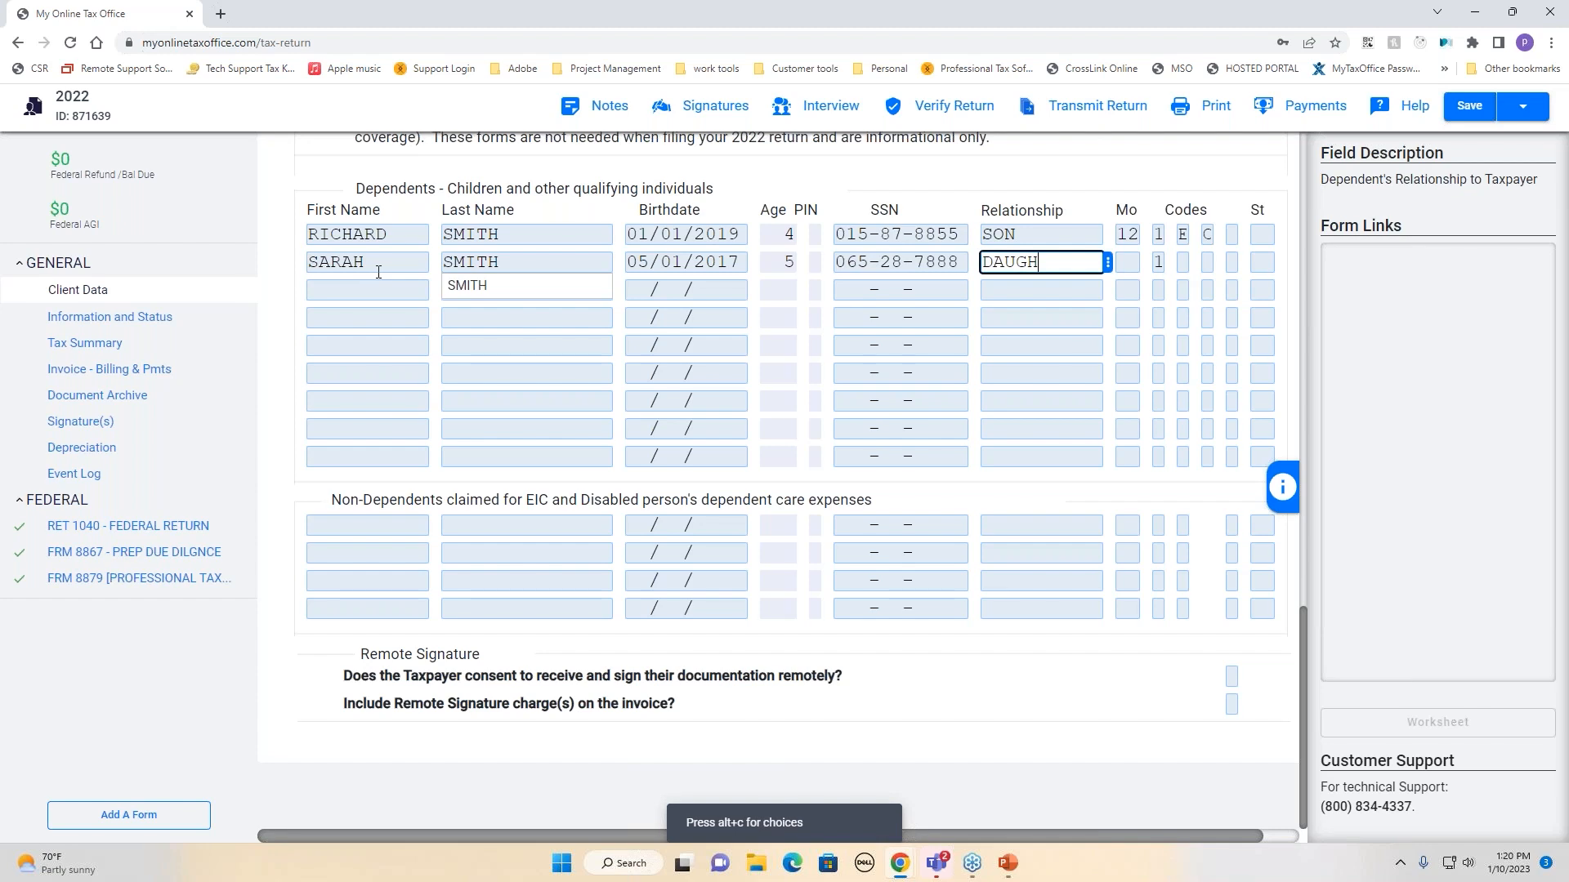
{"action": "key", "text": "Down"}
{"action": "key", "text": "Return"}
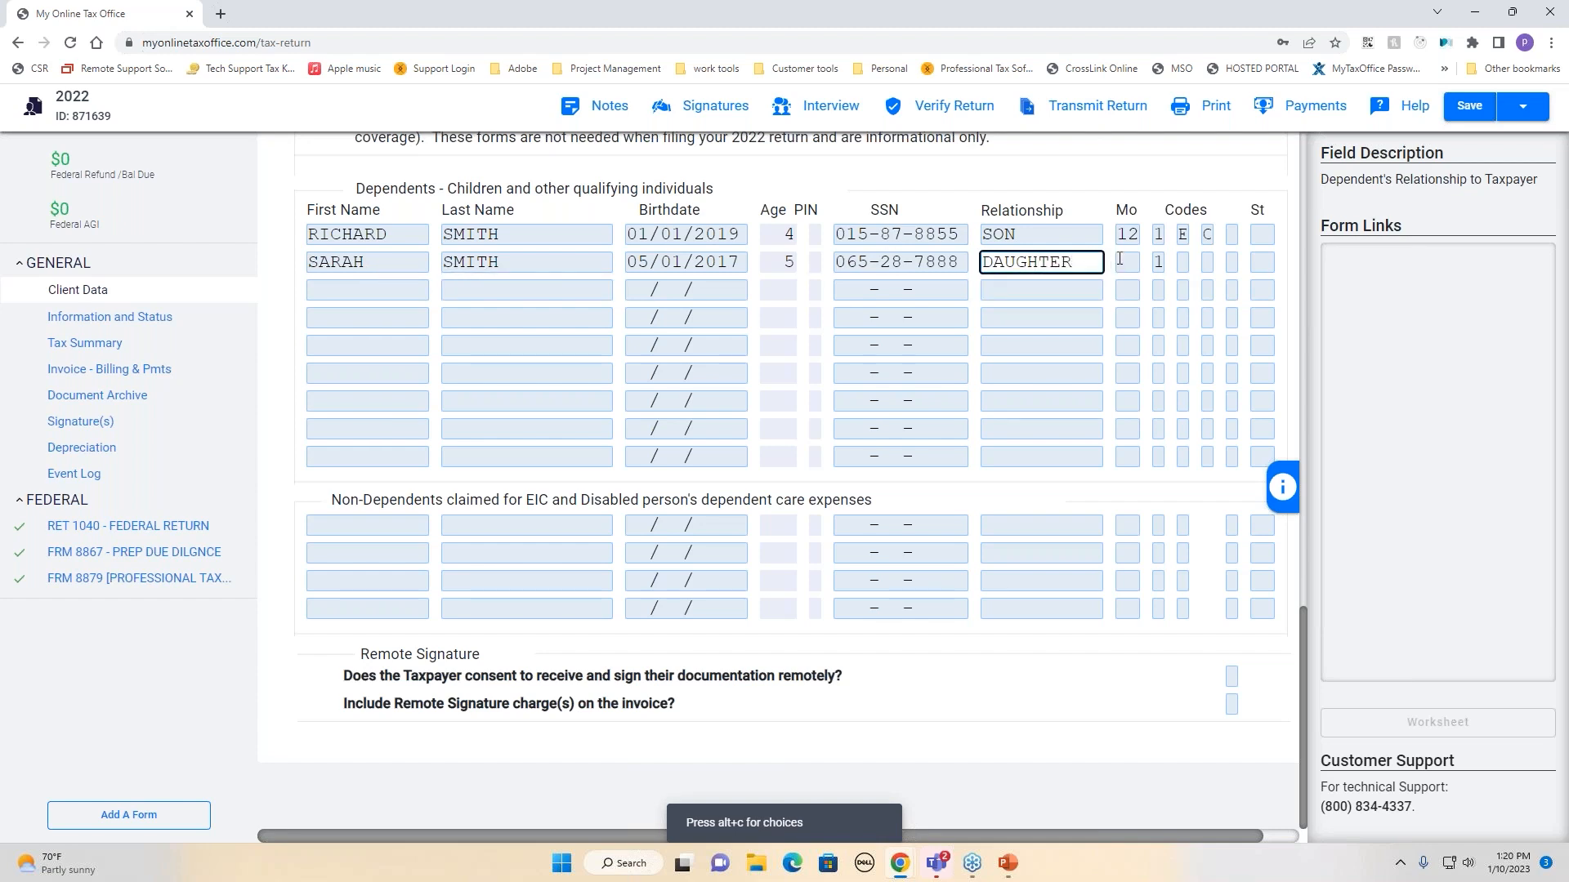
{"action": "left_click", "coordinate": [1122, 261]}
{"action": "type", "text": "12"}
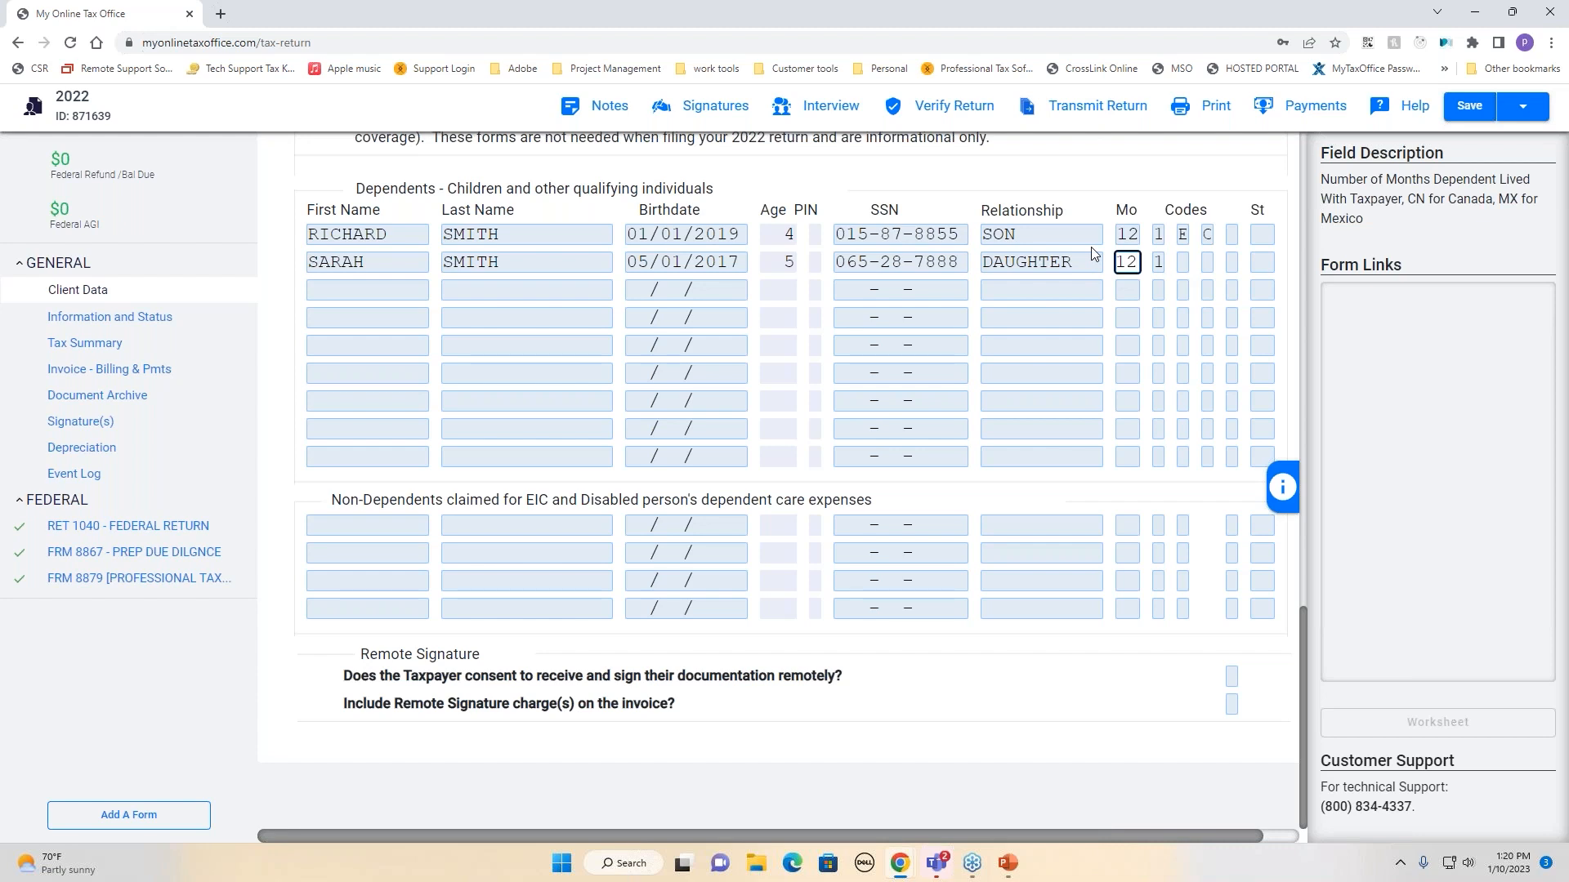
{"action": "key", "text": "Tab"}
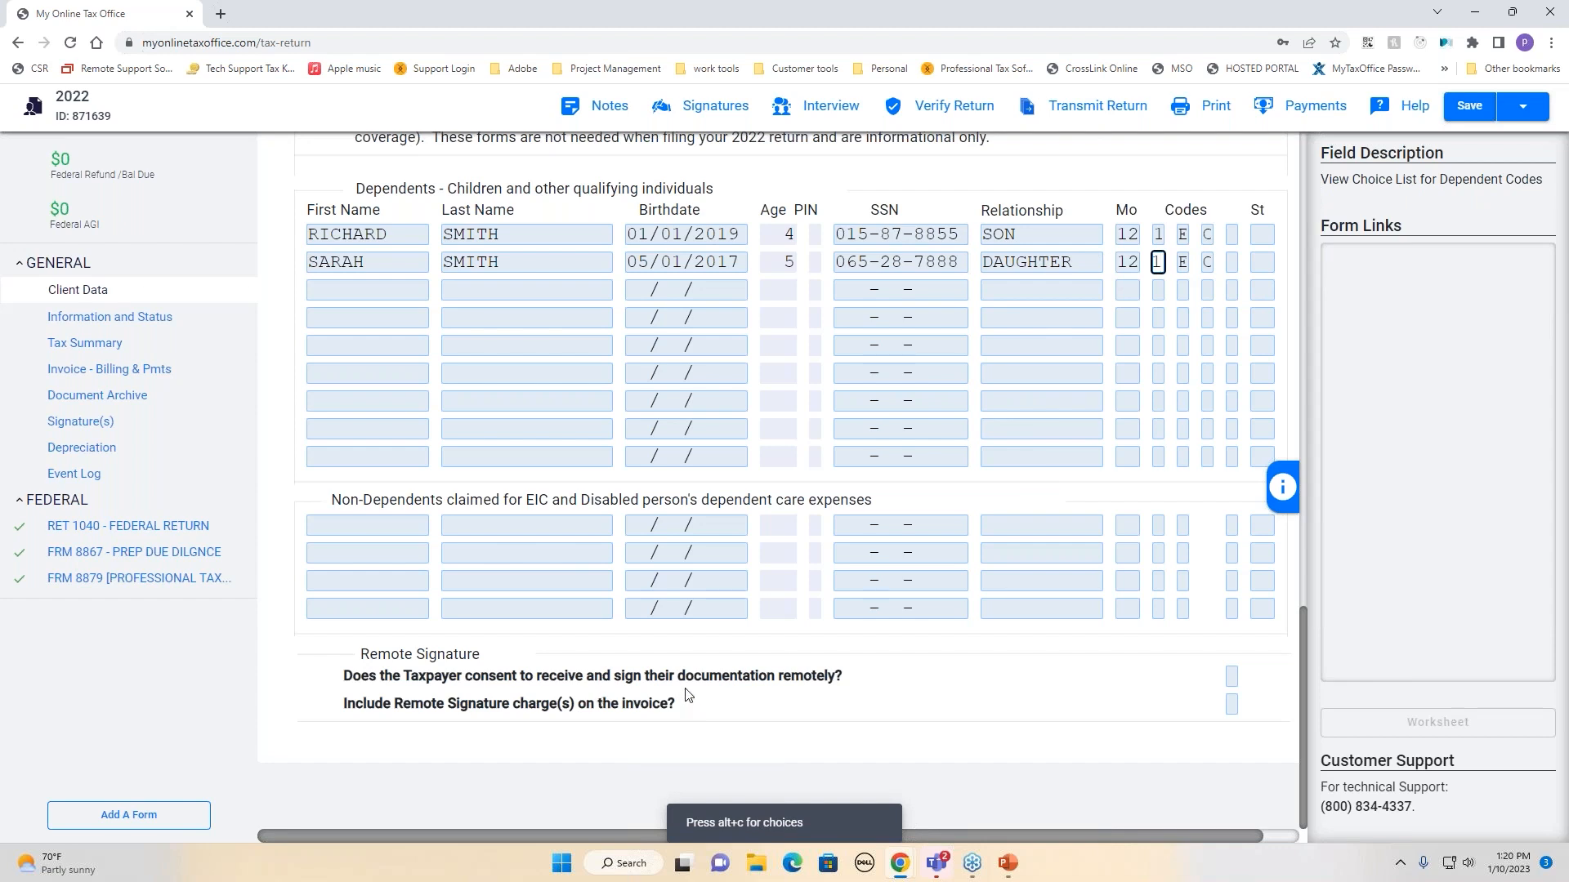
{"action": "left_click_drag", "start_coordinate": [340, 661], "coordinate": [491, 659]}
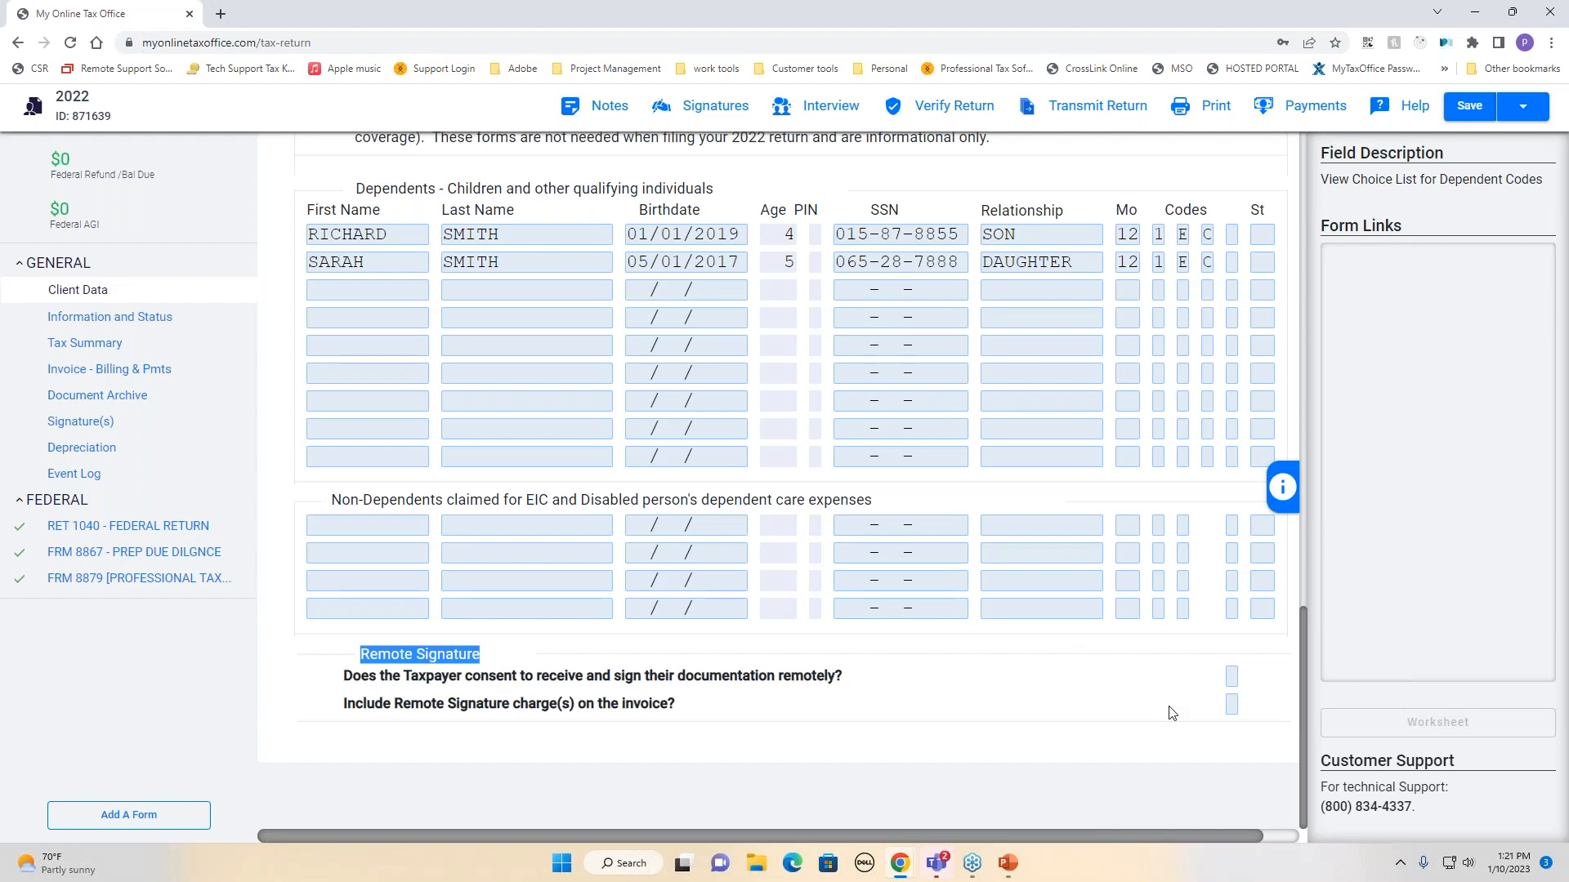
- Enter Y for the remote signing consent and invoice charge questions, then return to the top
{"action": "left_click_drag", "start_coordinate": [433, 678], "coordinate": [850, 692]}
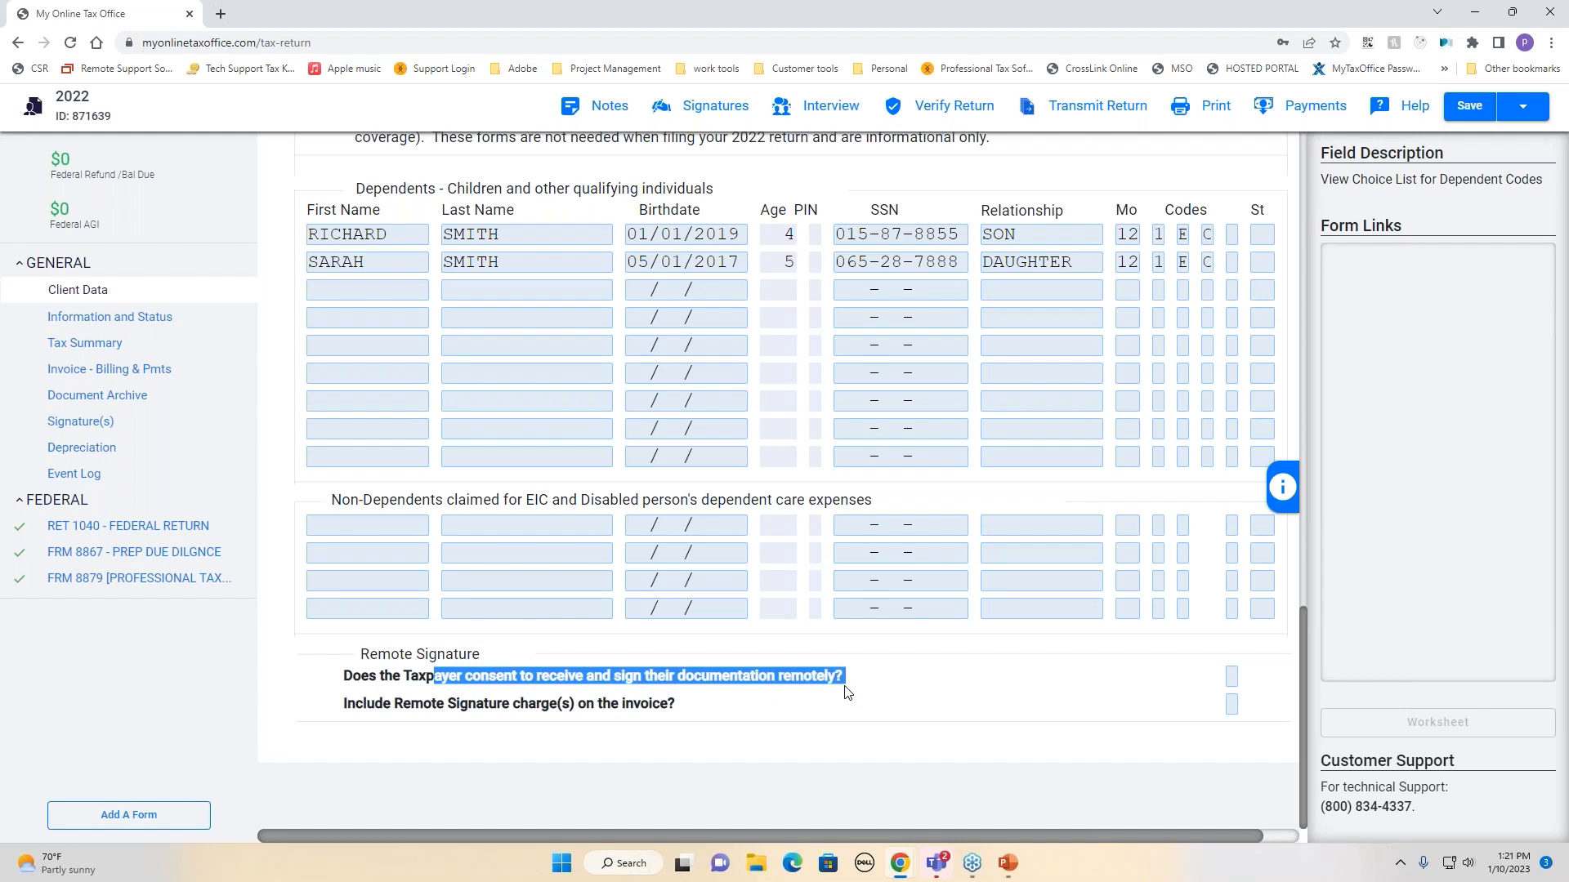
{"action": "left_click", "coordinate": [886, 691]}
{"action": "left_click", "coordinate": [1231, 677]}
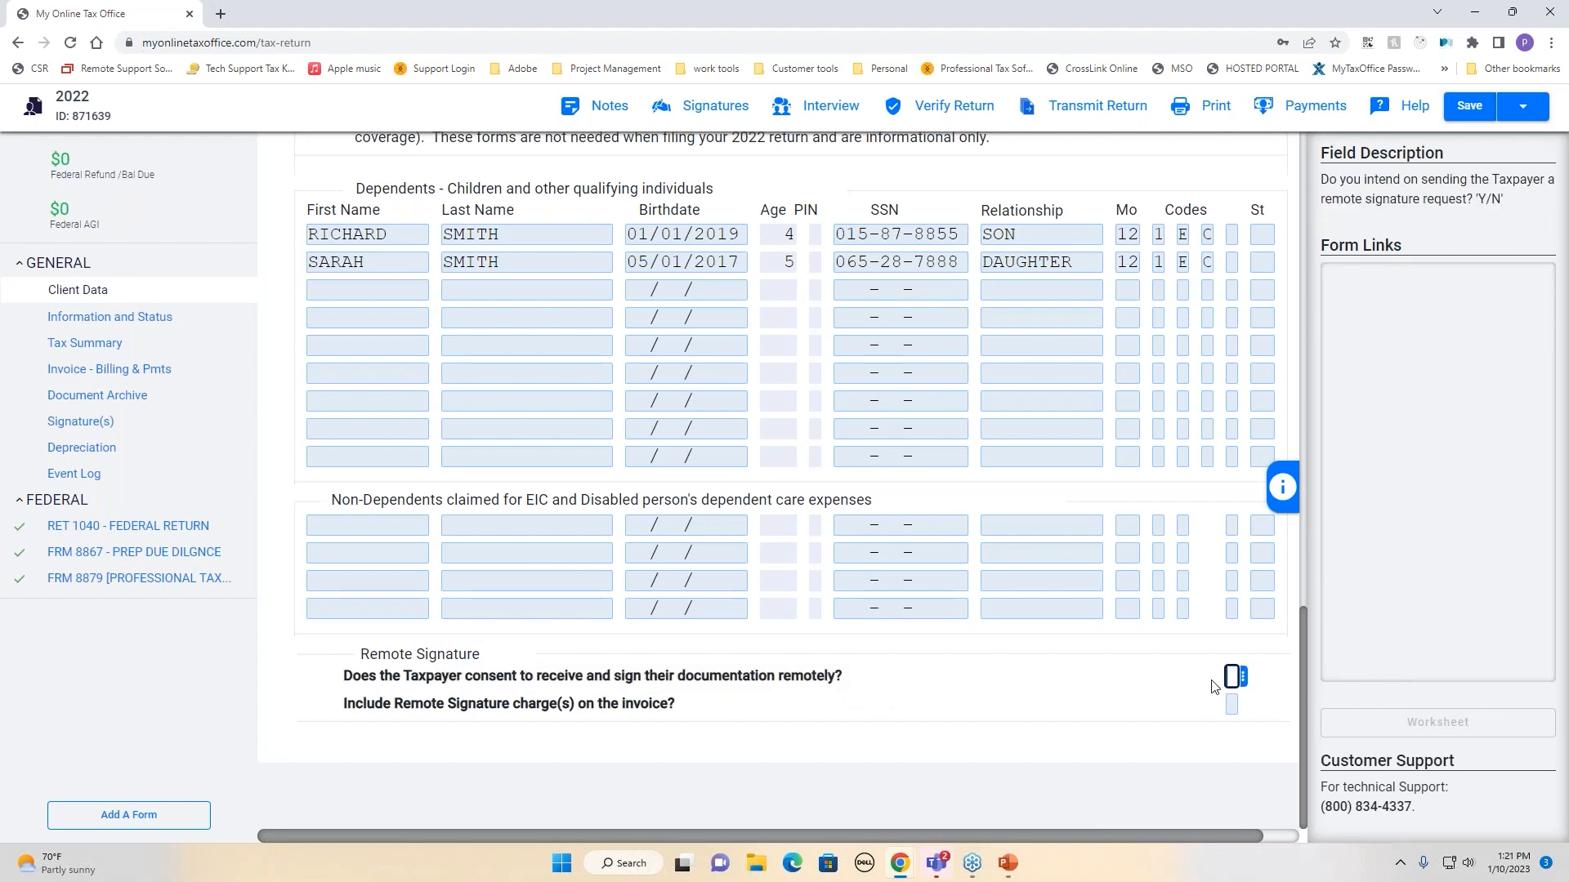
{"action": "type", "text": "Y"}
{"action": "left_click", "coordinate": [1179, 674]}
{"action": "left_click", "coordinate": [1232, 703]}
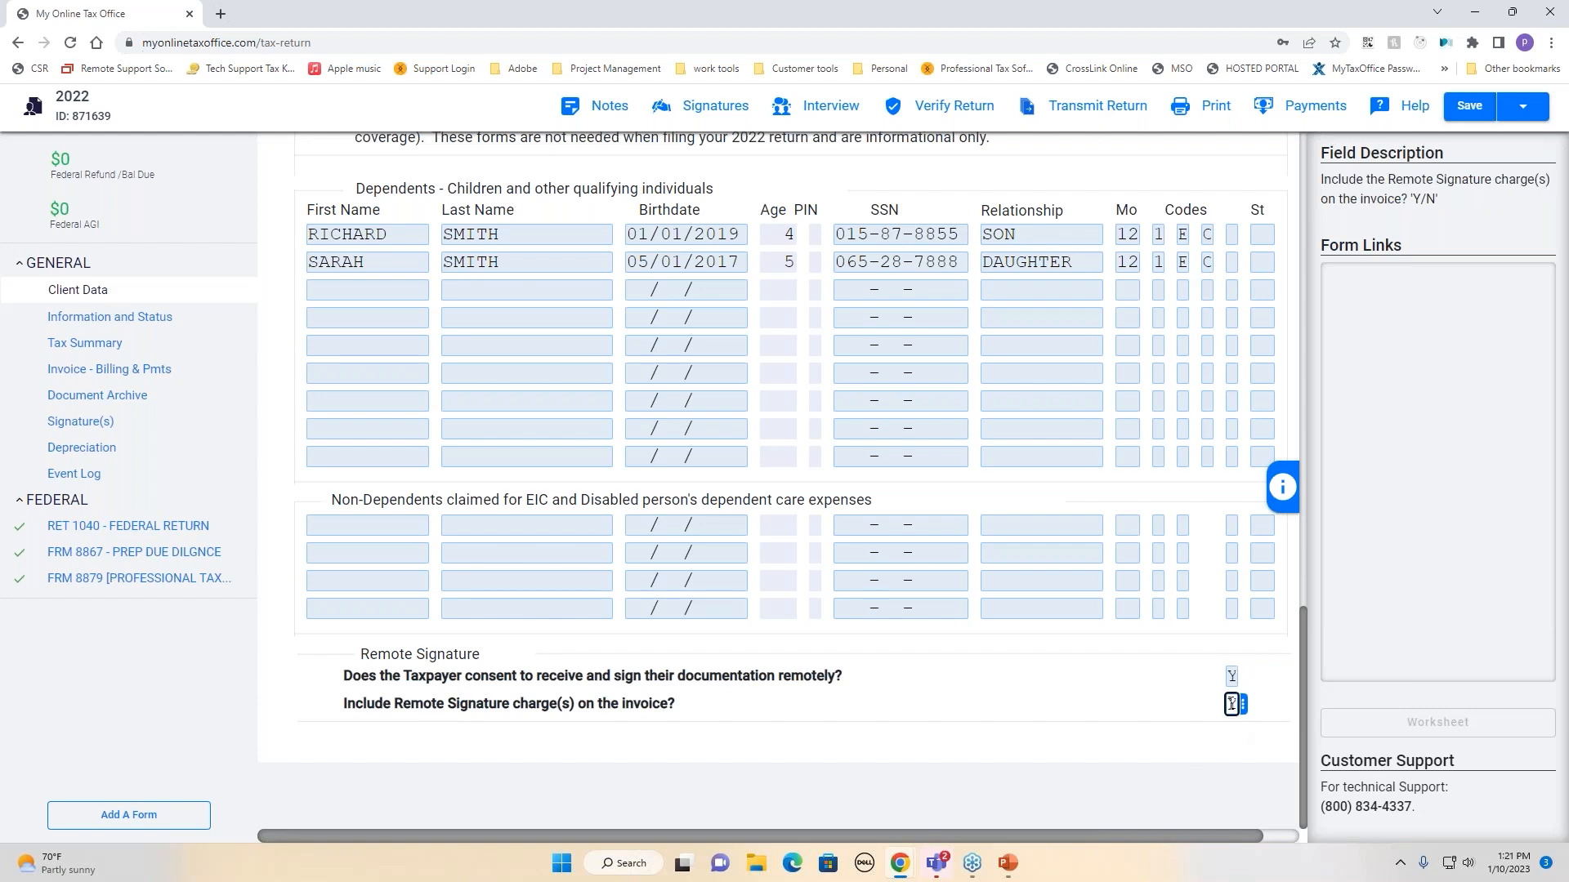
{"action": "left_click", "coordinate": [1182, 698]}
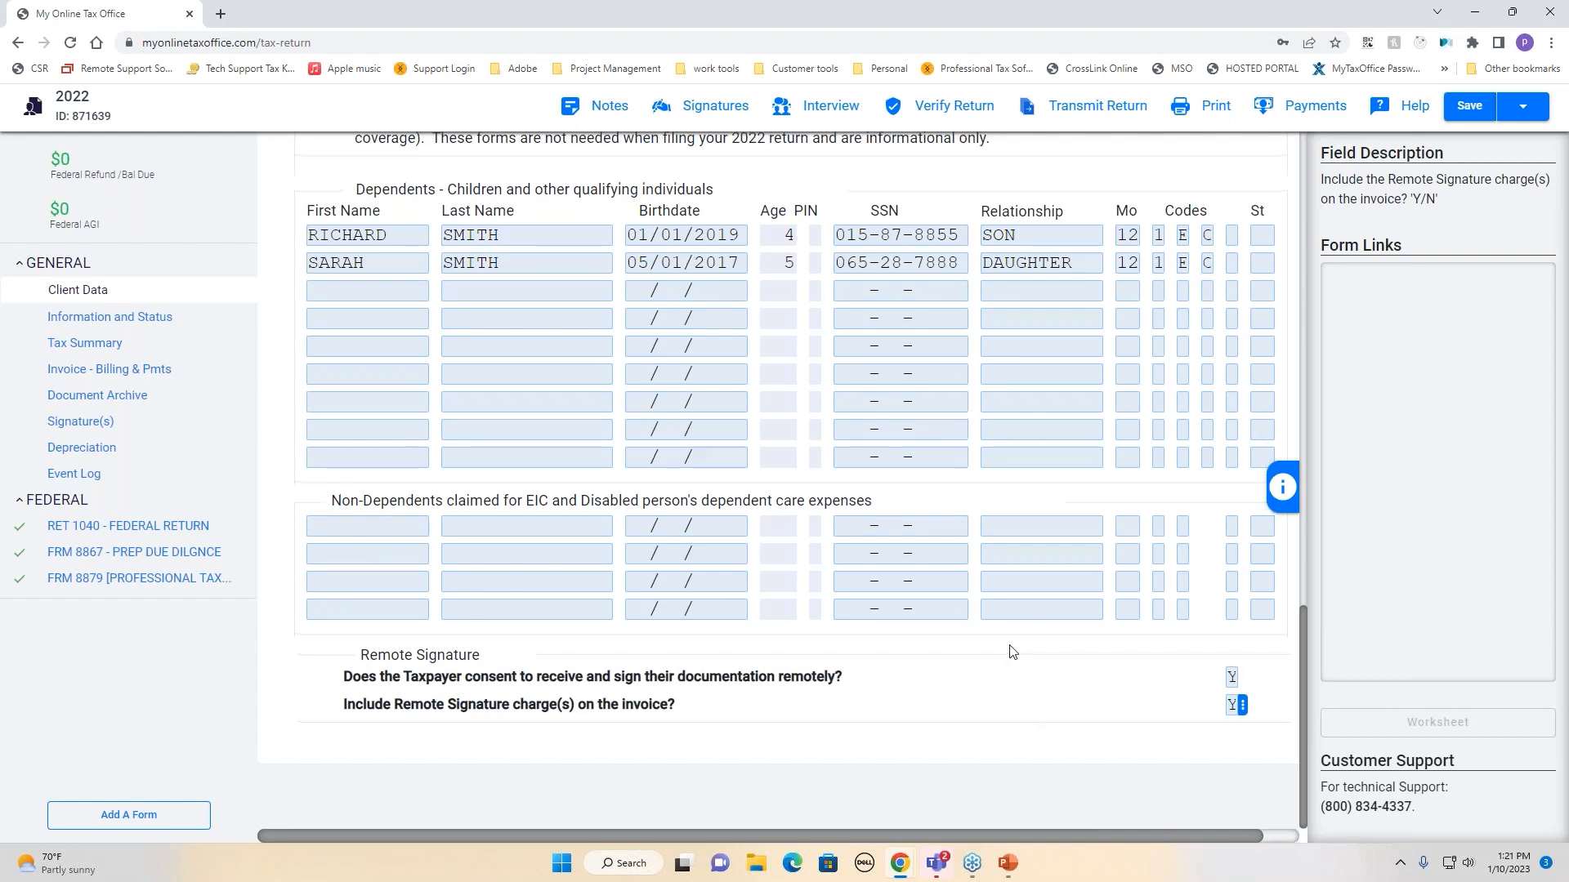
{"action": "scroll", "coordinate": [1008, 645], "scroll_direction": "up", "scroll_amount": 12}
{"action": "scroll", "coordinate": [1012, 651], "scroll_direction": "up", "scroll_amount": 10}
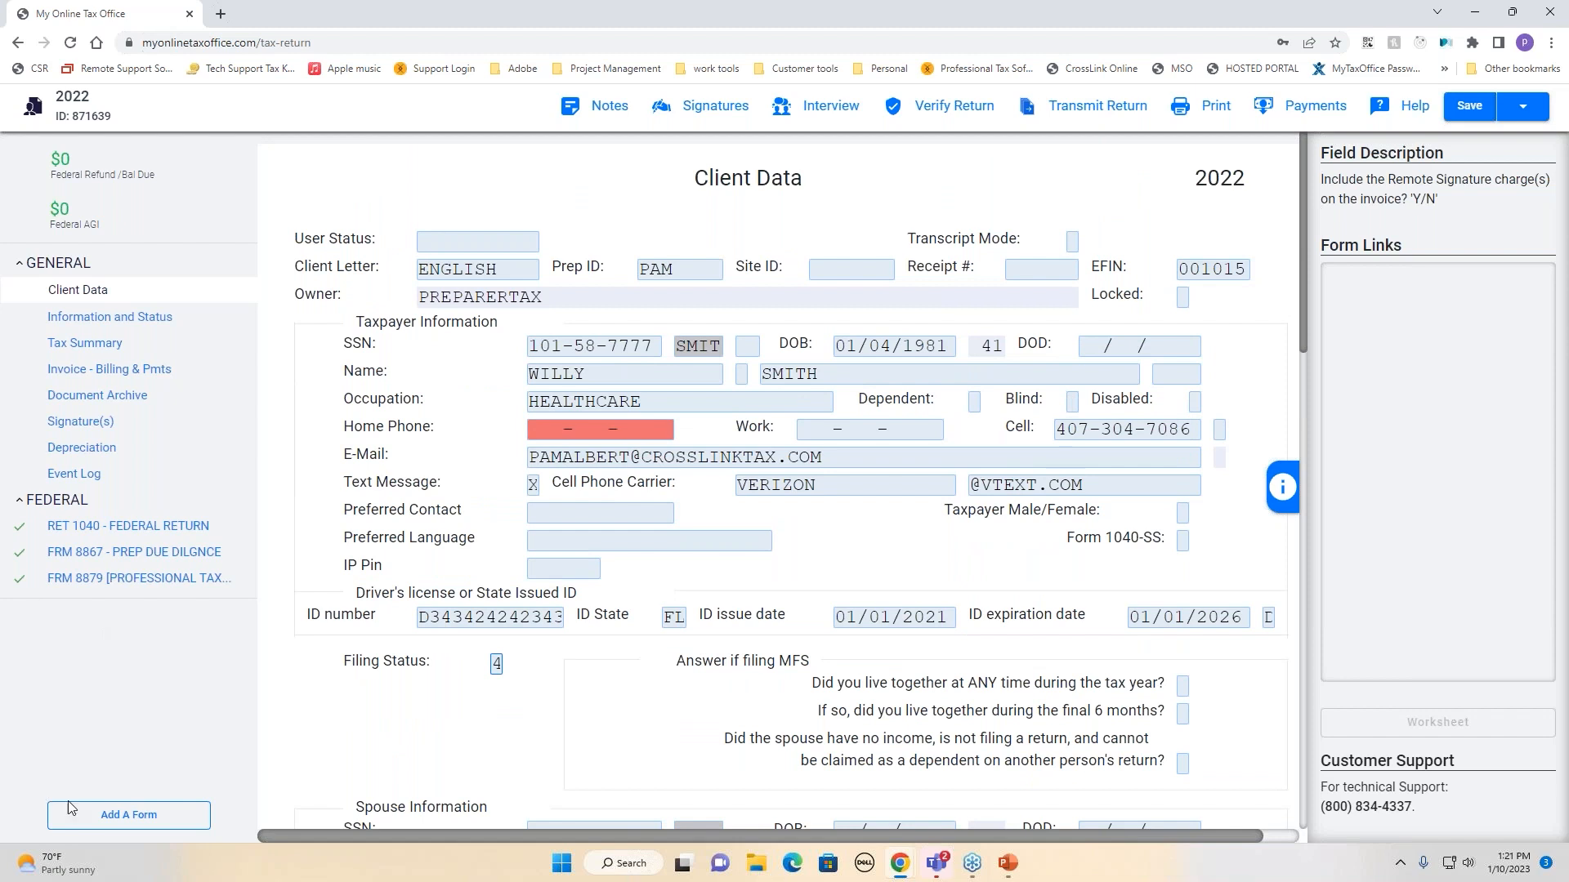
- Browse the federal forms in the All Forms & Schedules catalog and try a number search
{"action": "left_click", "coordinate": [107, 821]}
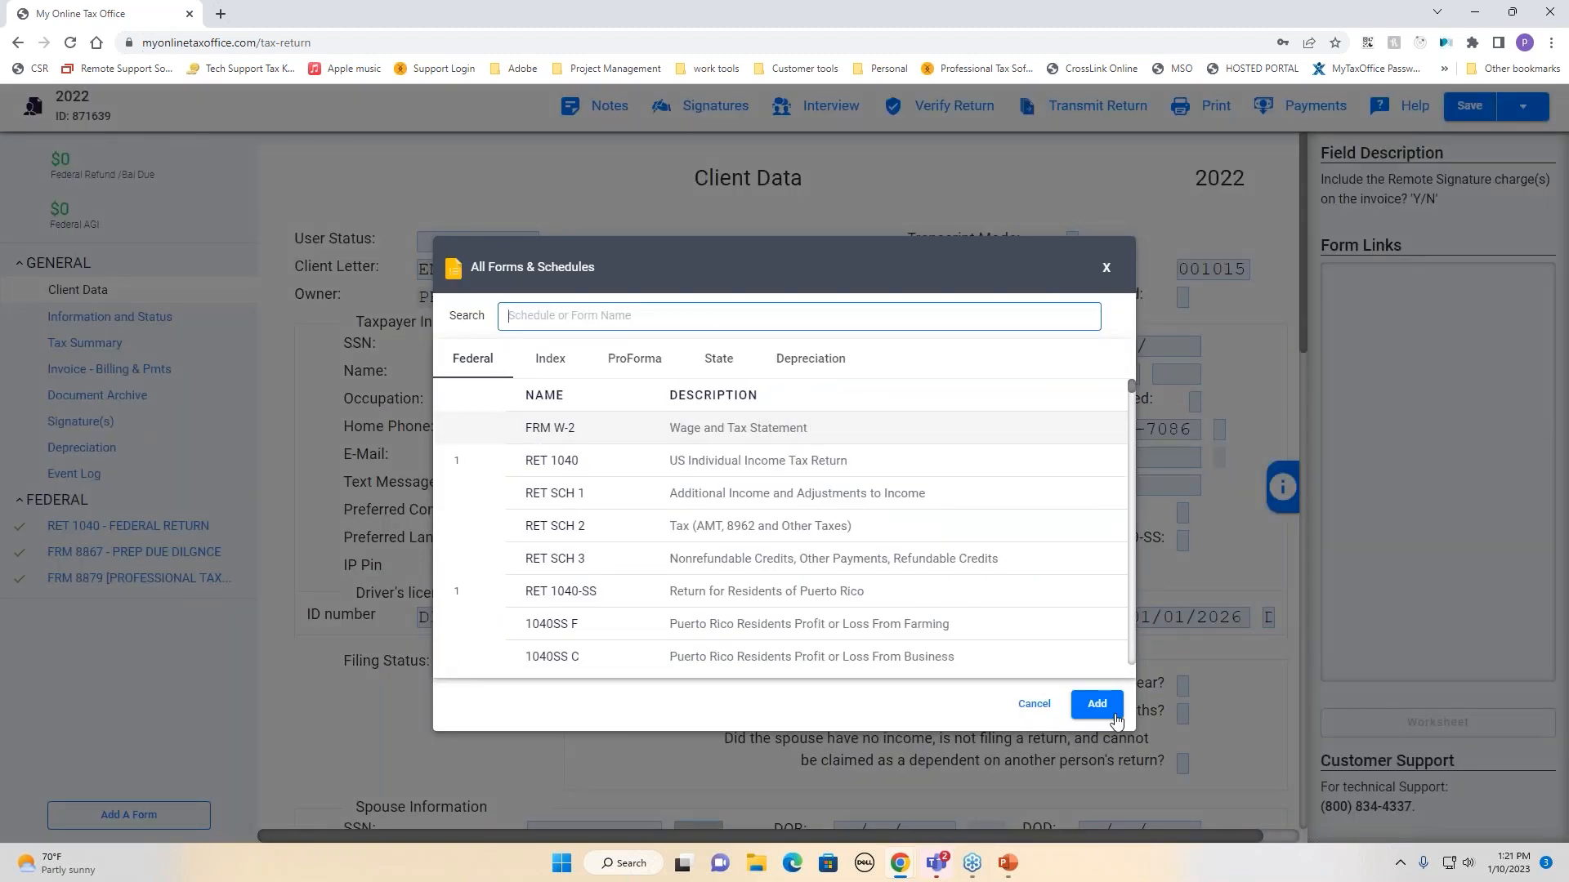
{"action": "scroll", "coordinate": [840, 566], "scroll_direction": "down", "scroll_amount": 6}
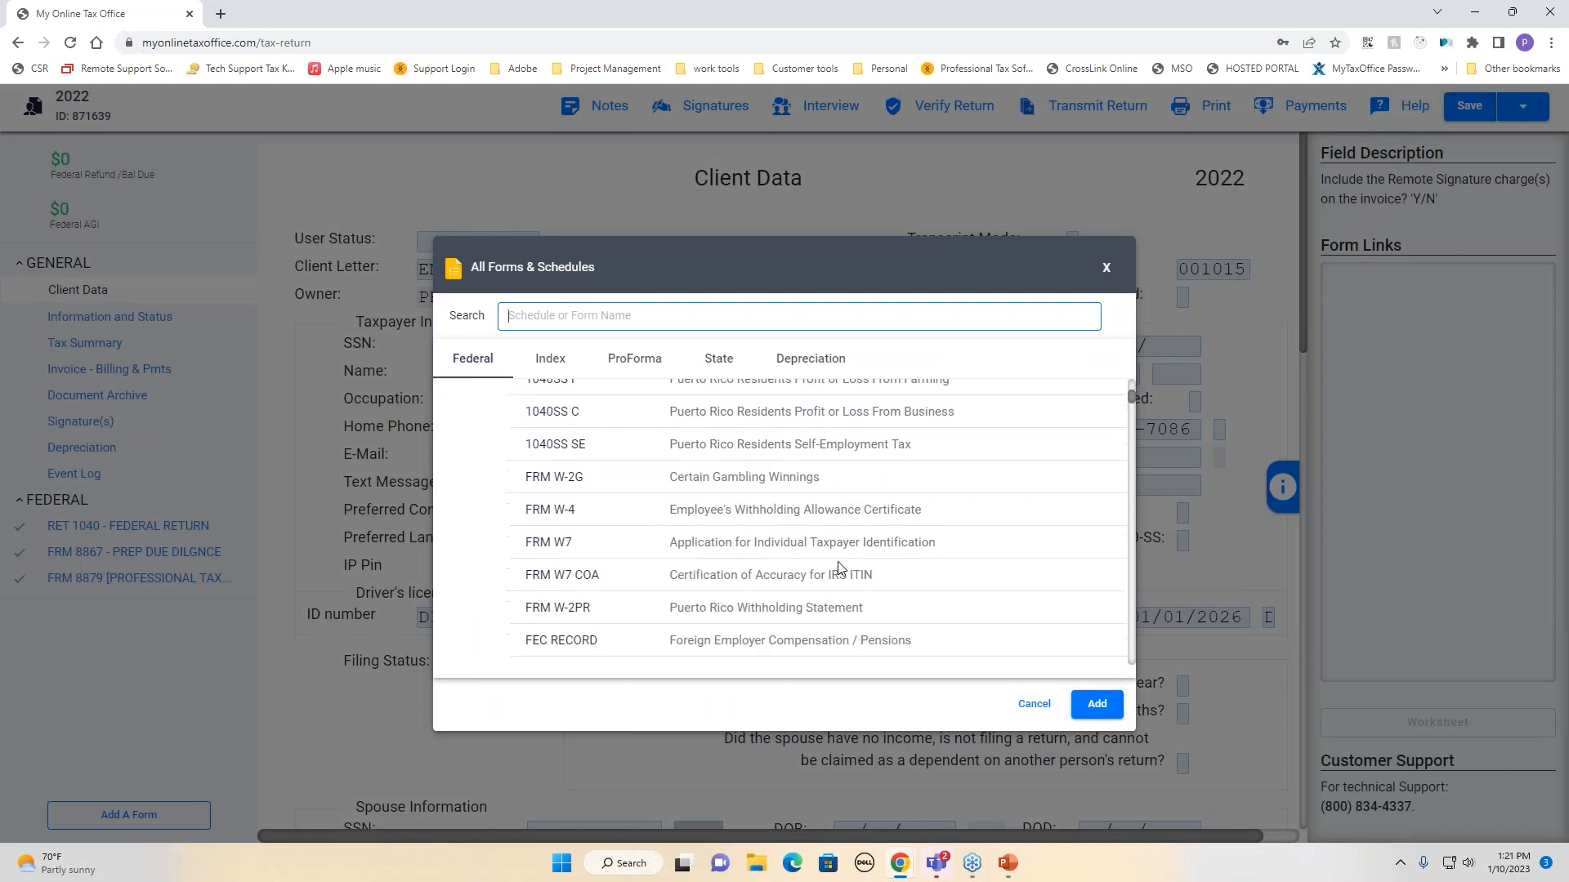
{"action": "scroll", "coordinate": [840, 570], "scroll_direction": "down", "scroll_amount": 6}
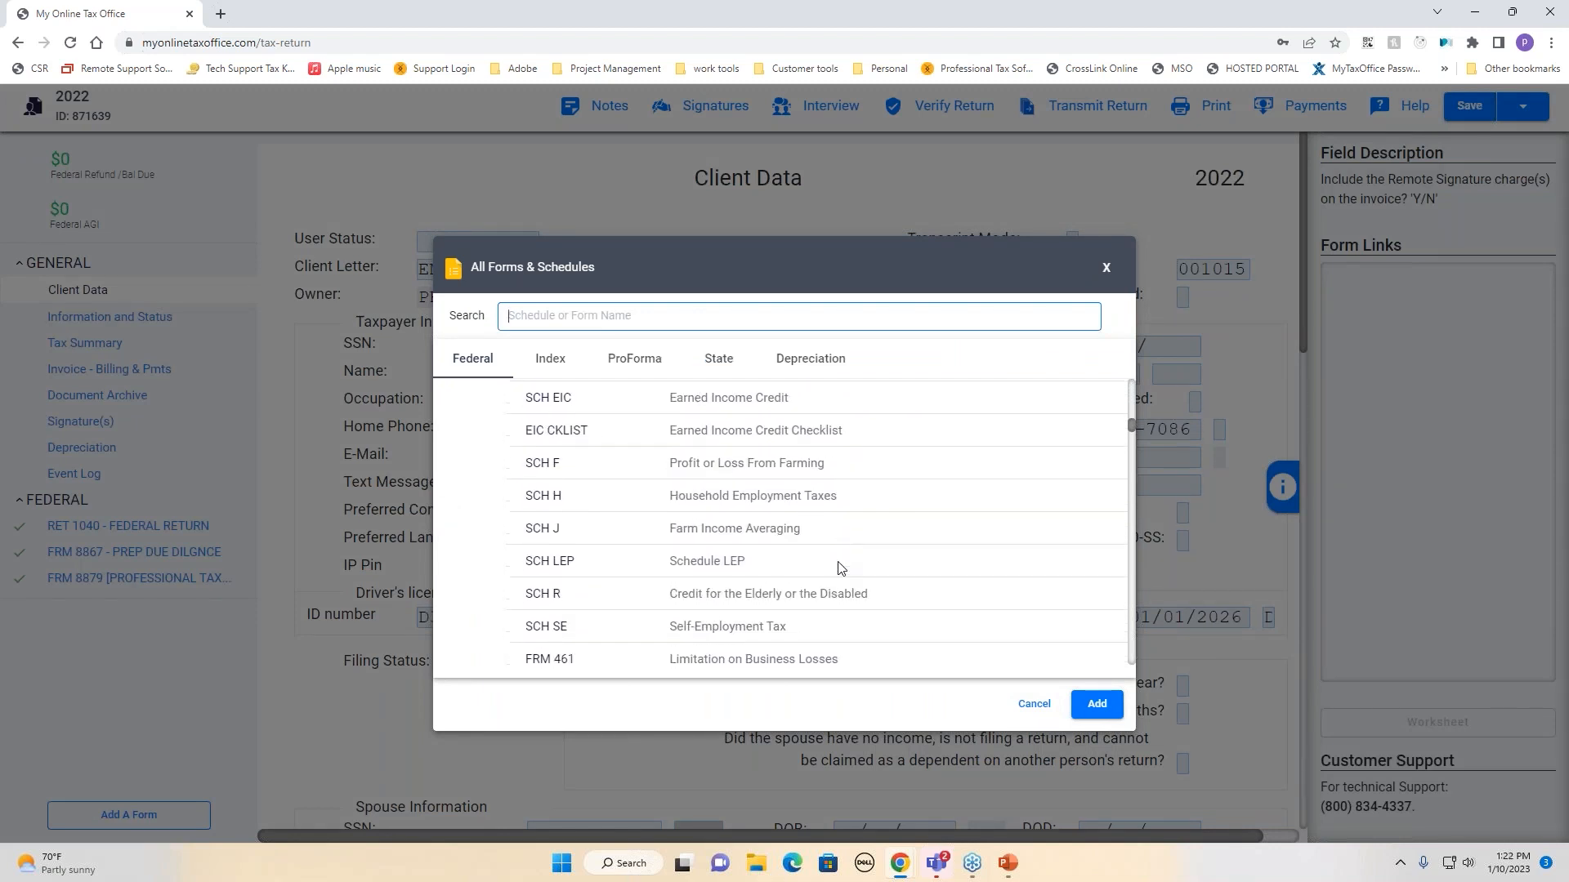
{"action": "scroll", "coordinate": [840, 570], "scroll_direction": "down", "scroll_amount": 8}
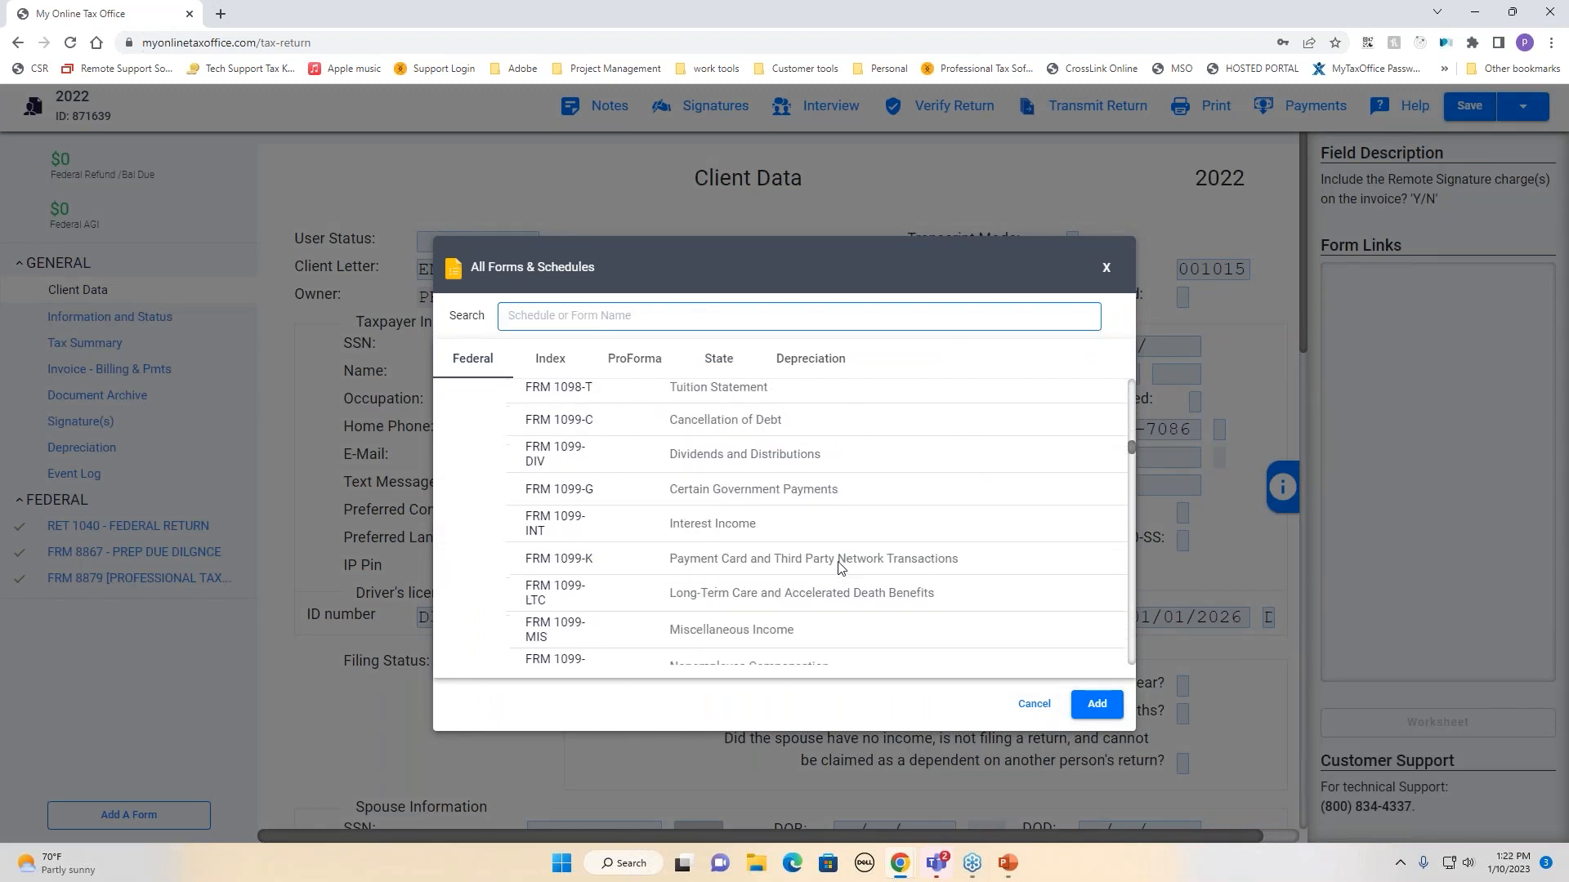
{"action": "scroll", "coordinate": [840, 566], "scroll_direction": "down", "scroll_amount": 2}
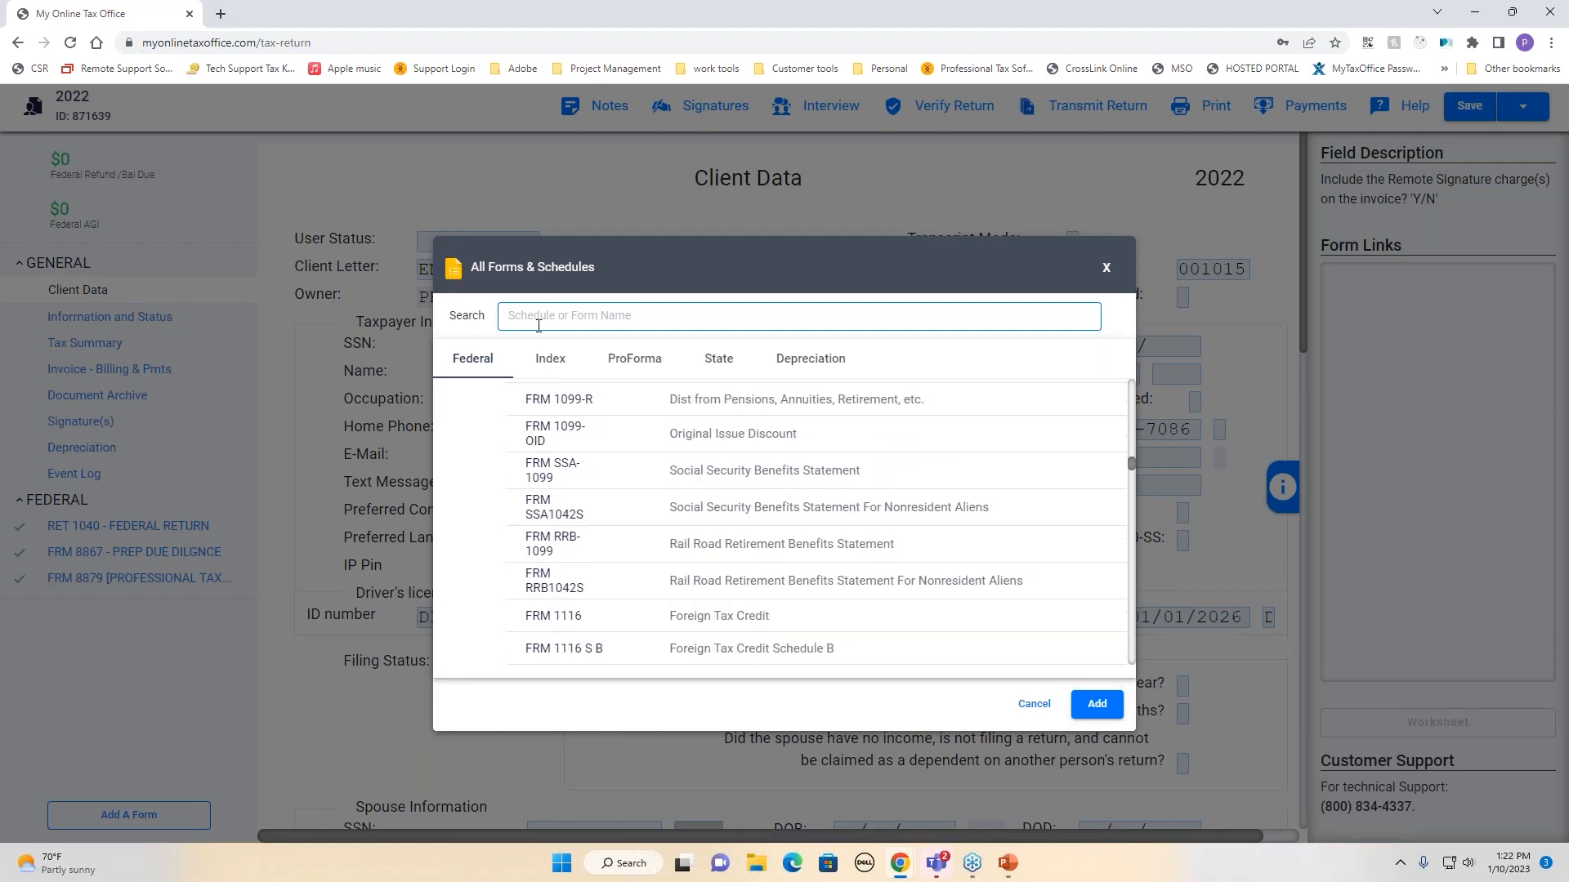
{"action": "type", "text": "87"}
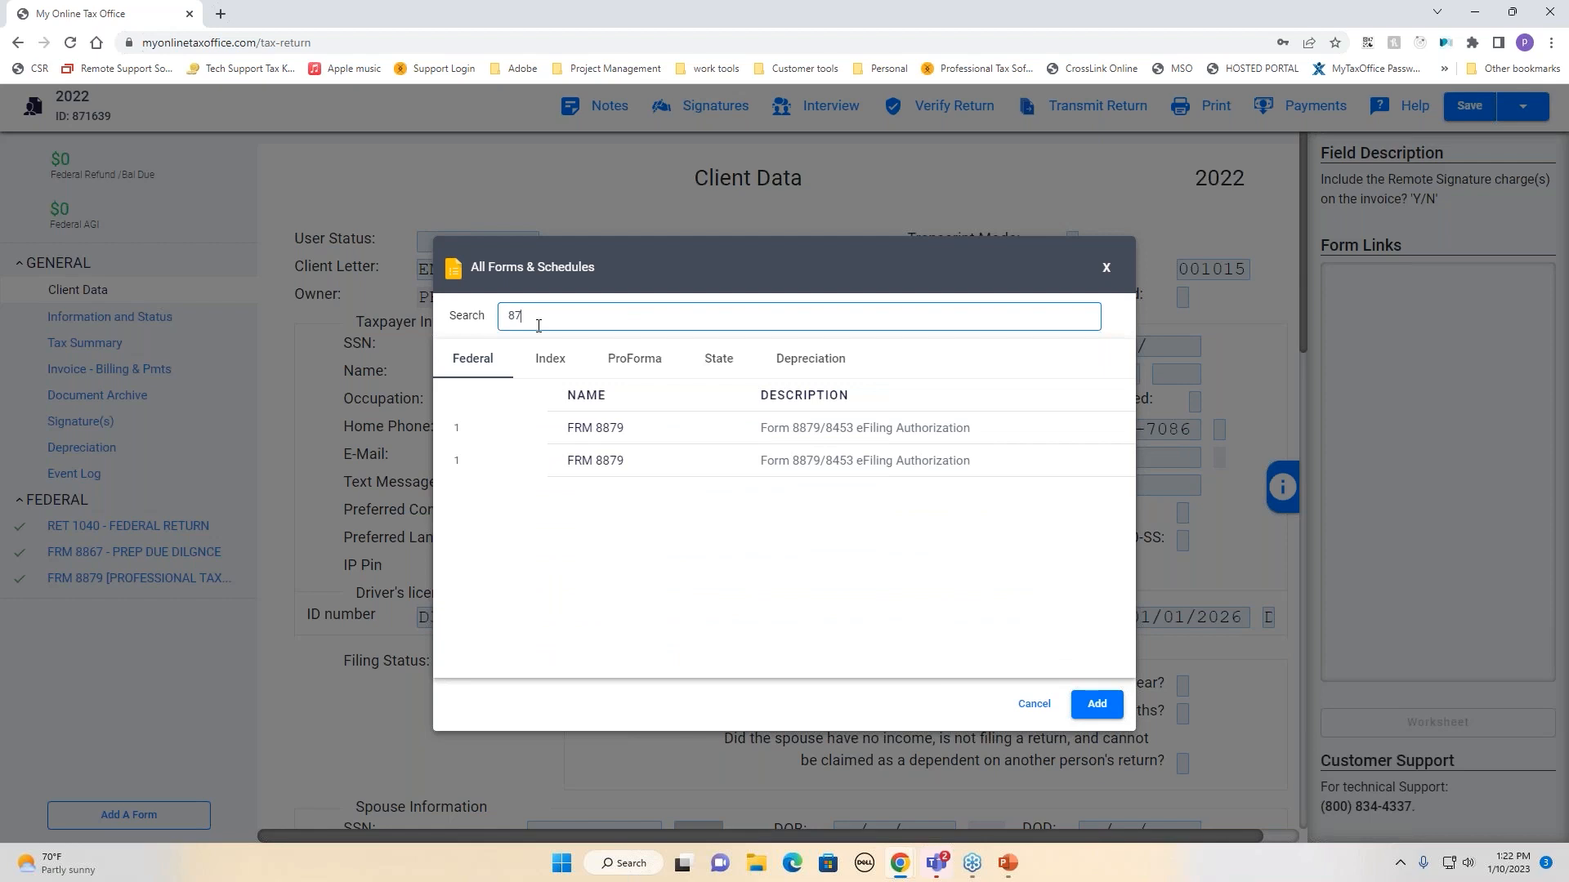
{"action": "key", "text": "BackSpace"}
{"action": "type", "text": "6"}
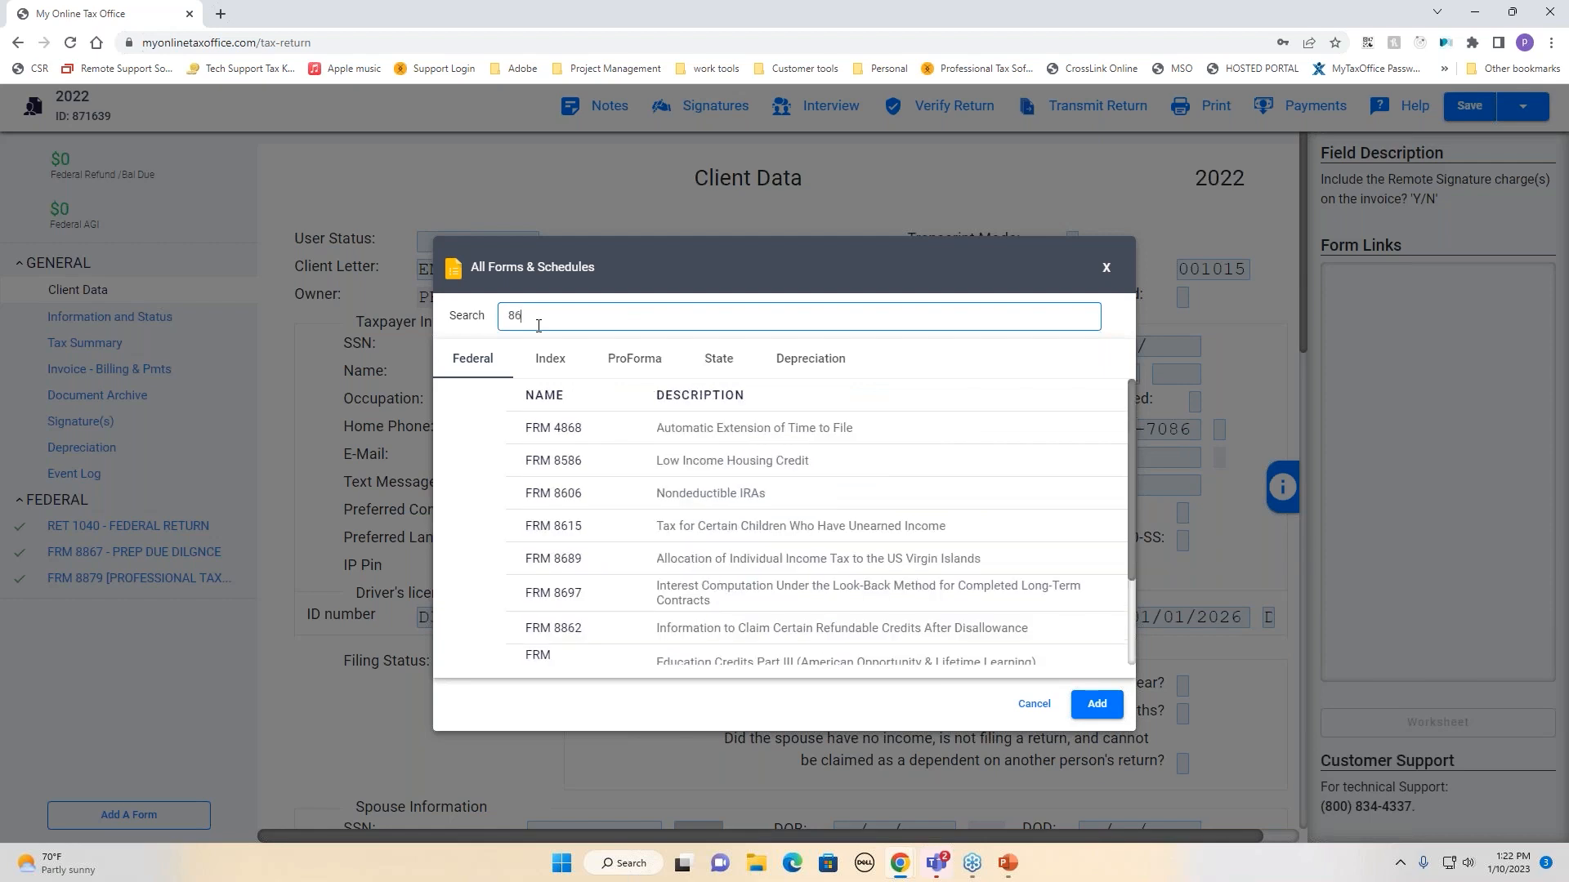
{"action": "key", "text": "BackSpace"}
{"action": "key", "text": "BackSpace"}
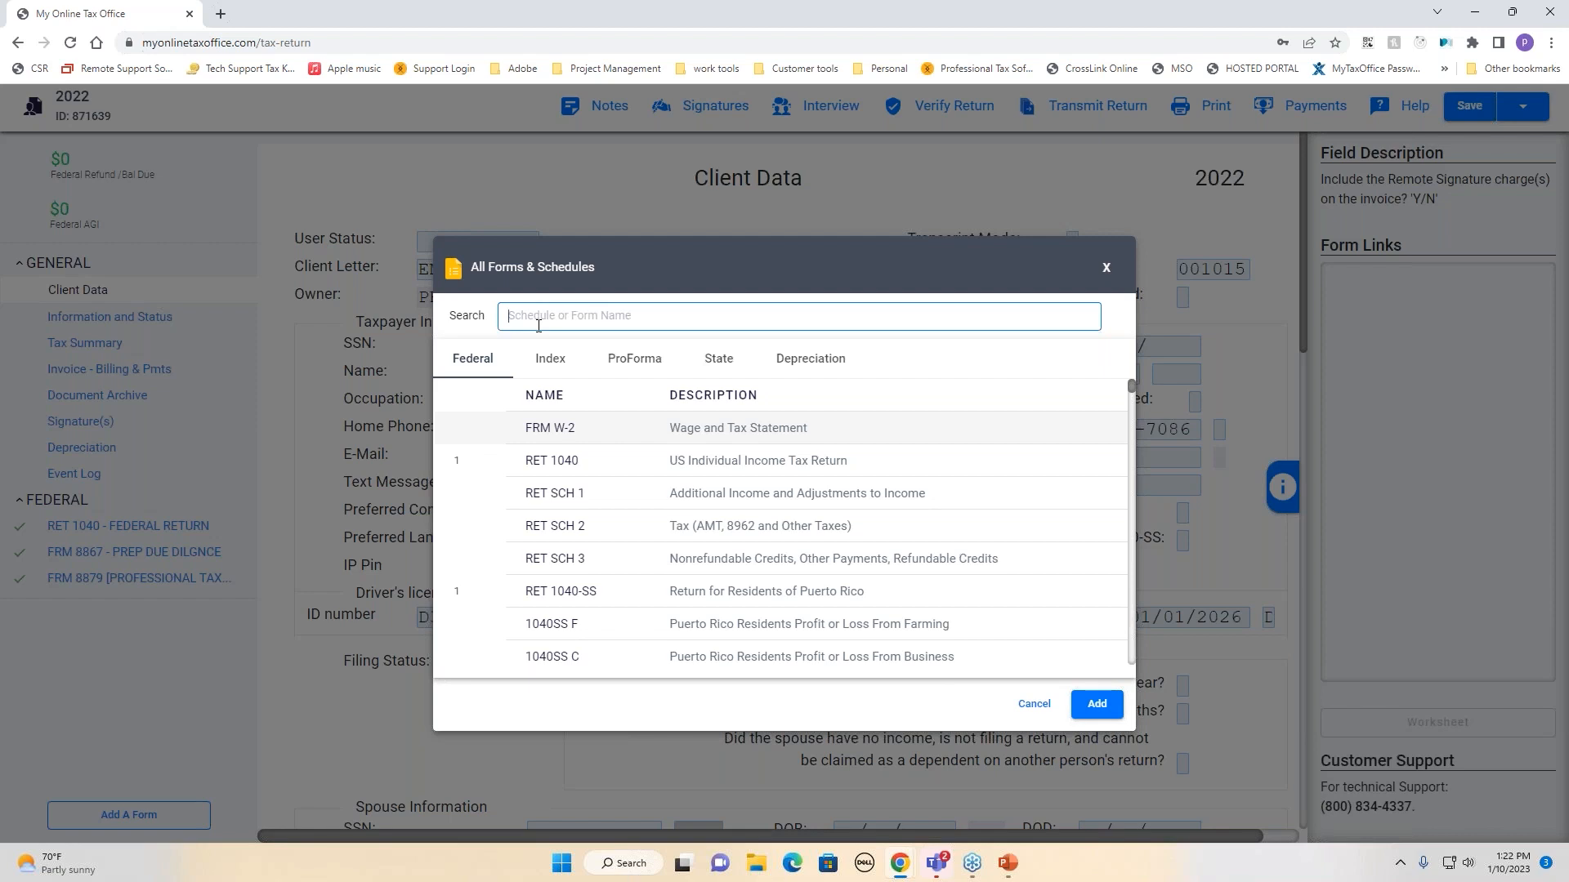
- Search the forms index for 'tui', list the GA state package forms, then cancel
{"action": "left_click", "coordinate": [556, 358]}
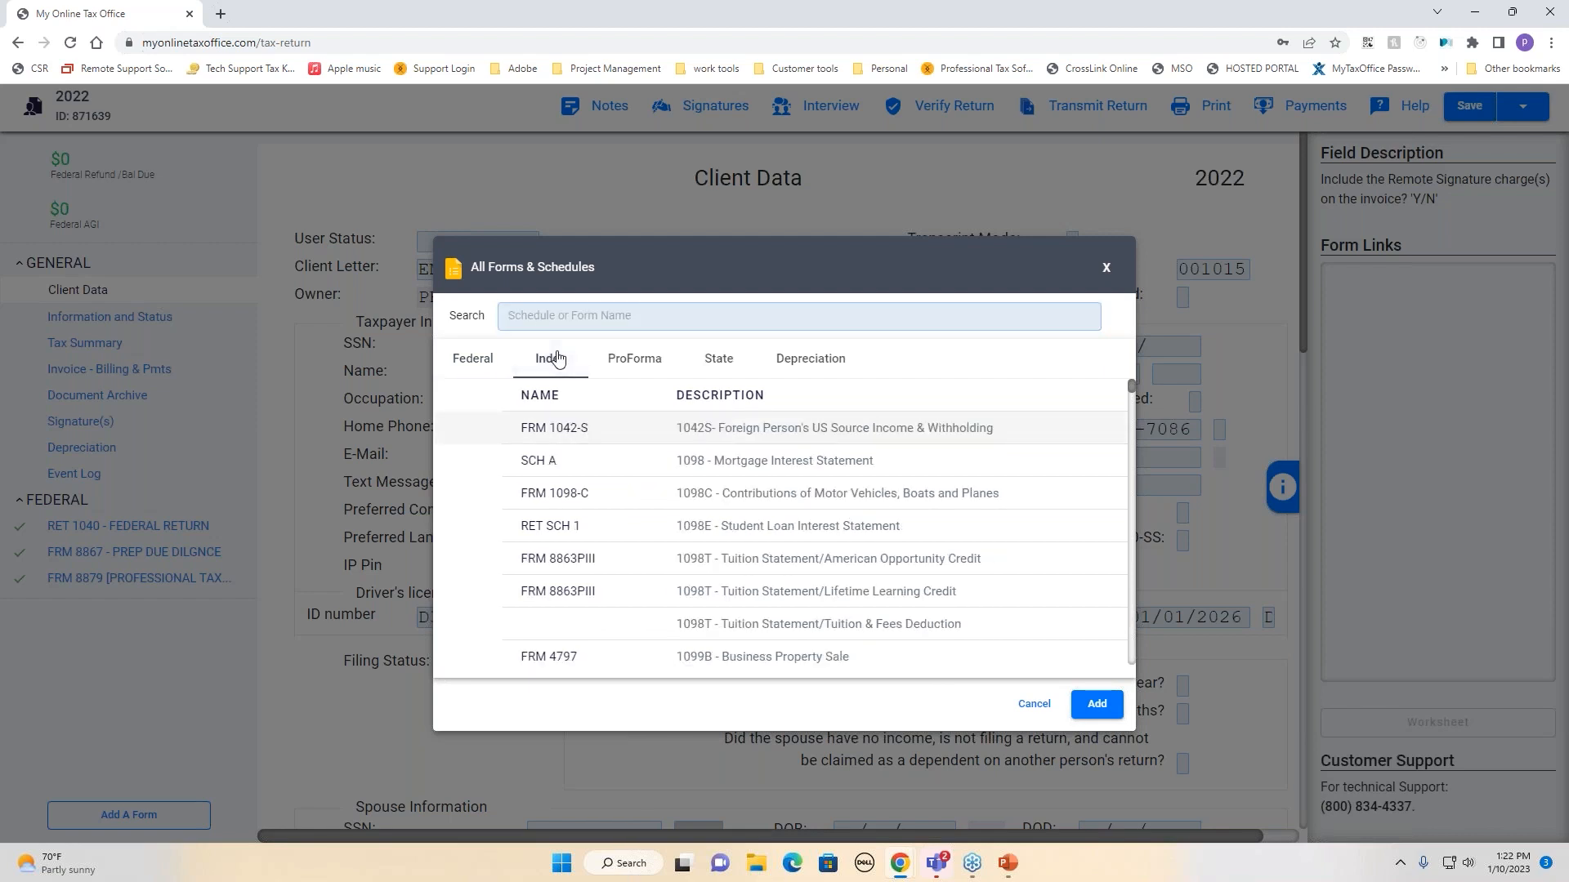
{"action": "left_click", "coordinate": [572, 320]}
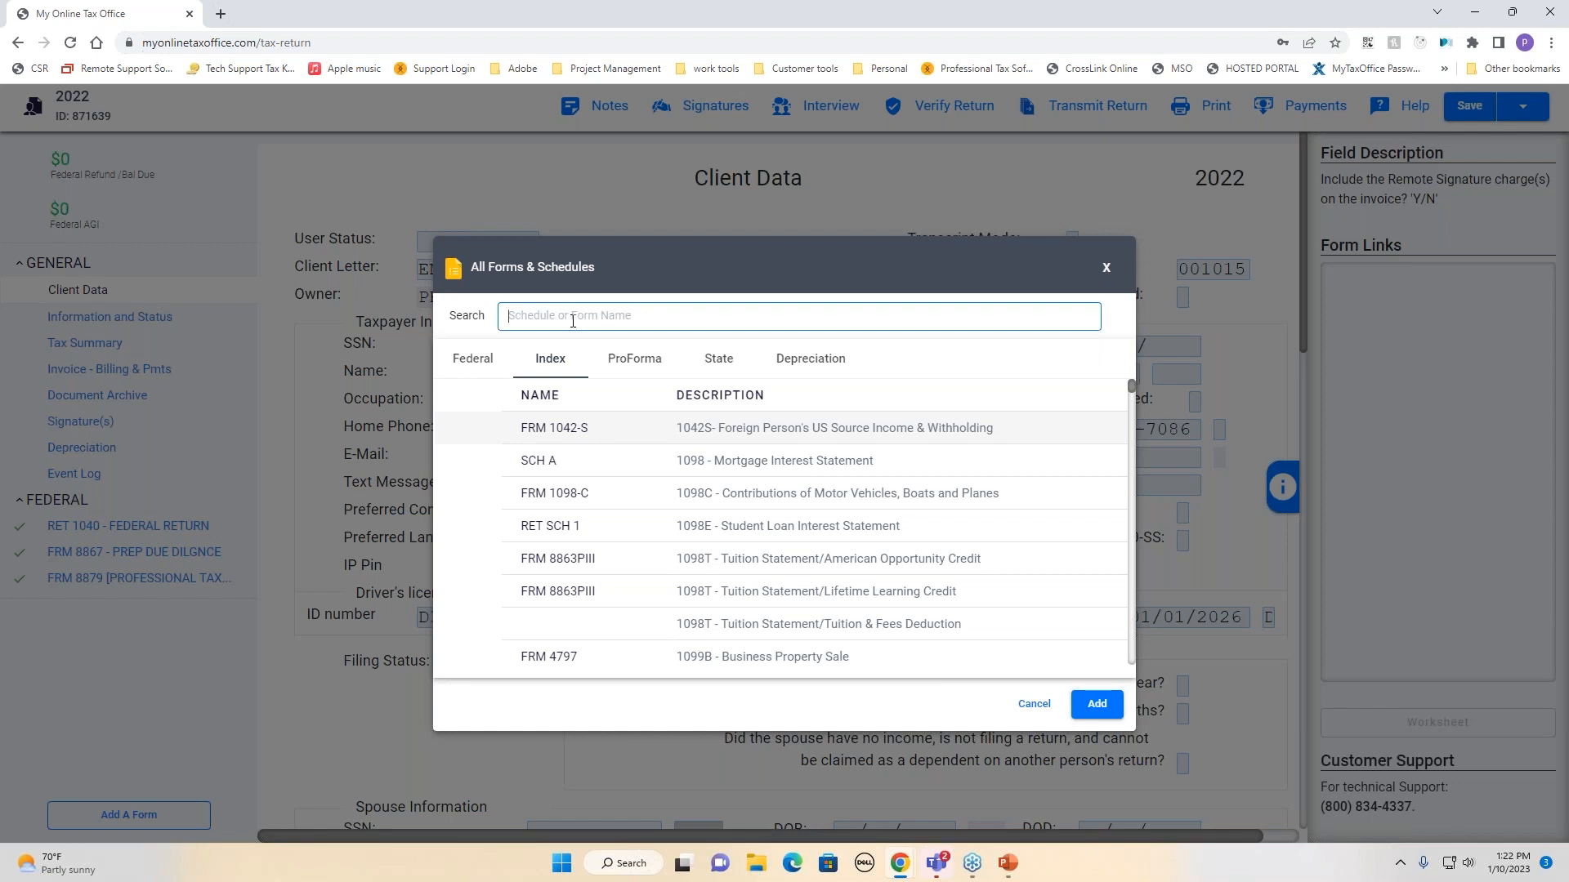
{"action": "type", "text": "tui"}
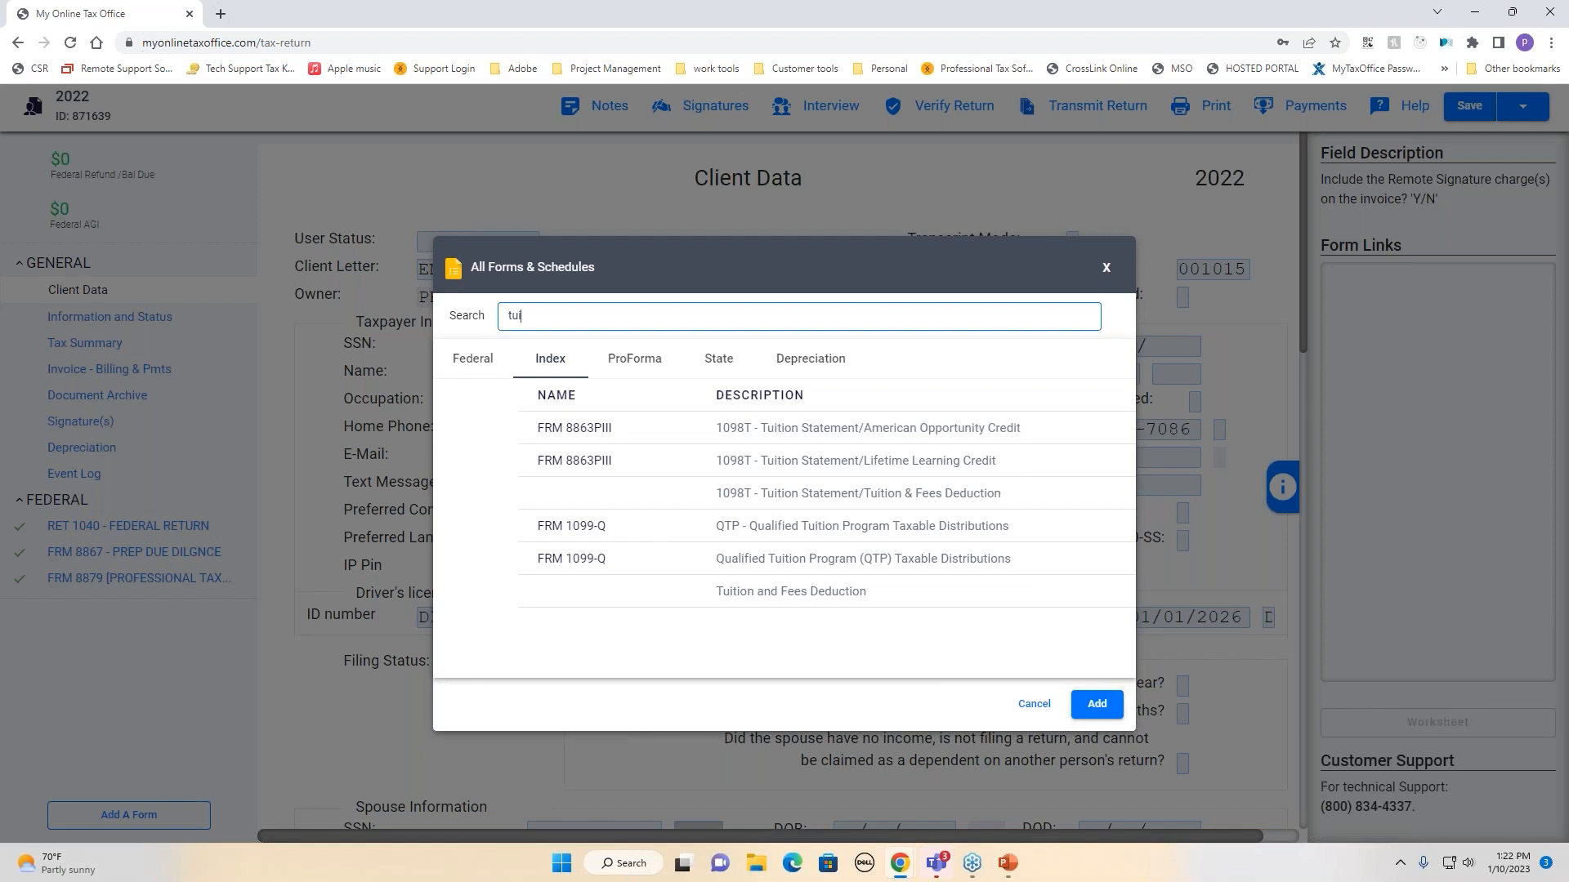
{"action": "left_click", "coordinate": [719, 362]}
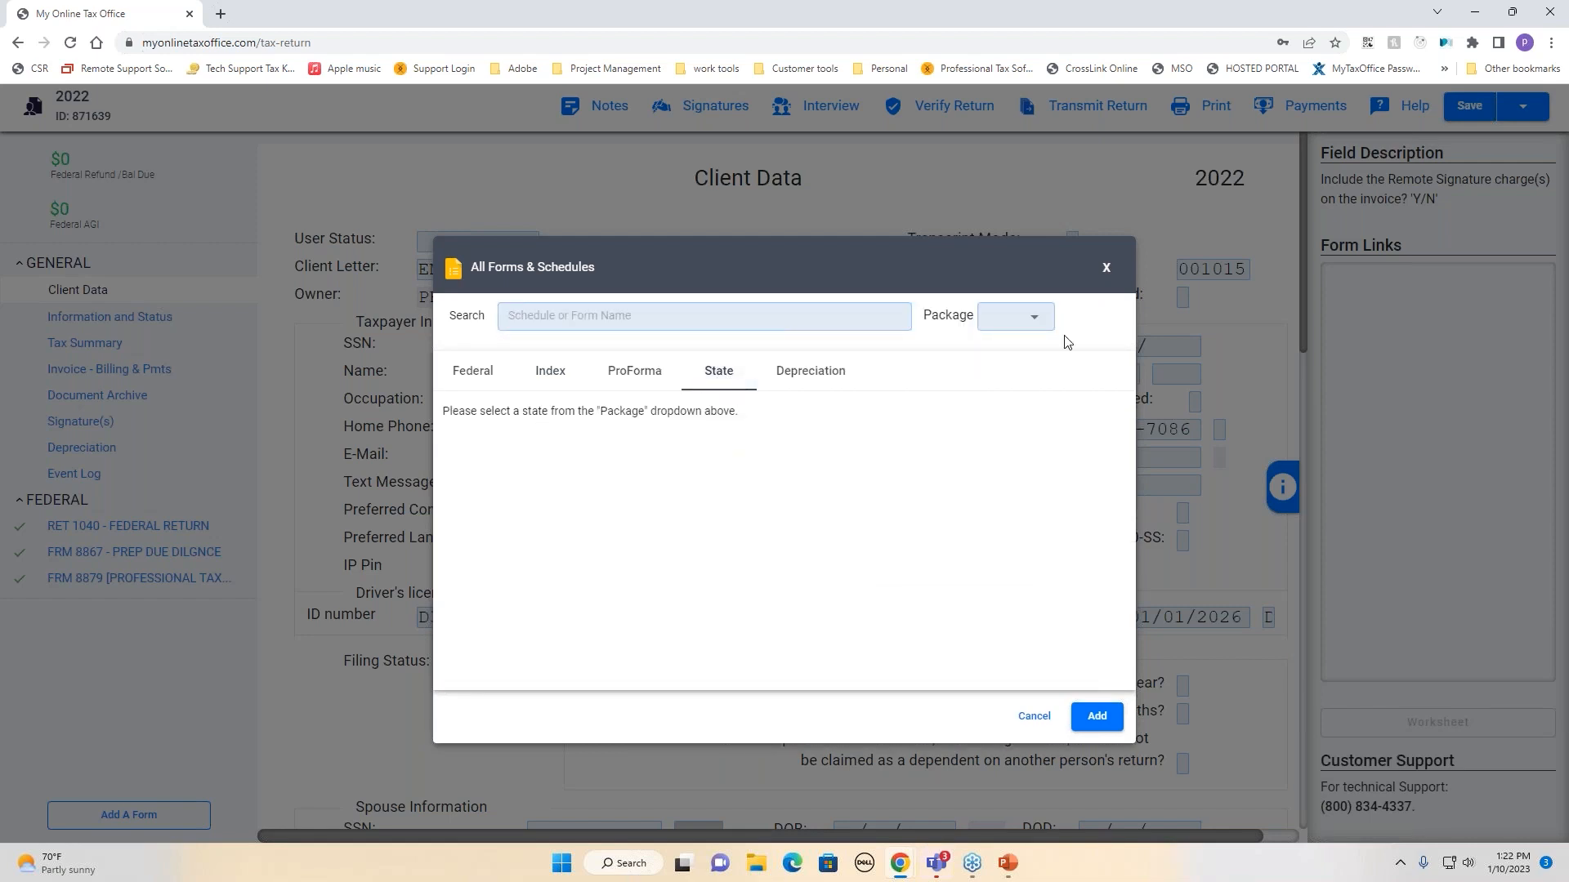
{"action": "left_click", "coordinate": [1033, 317]}
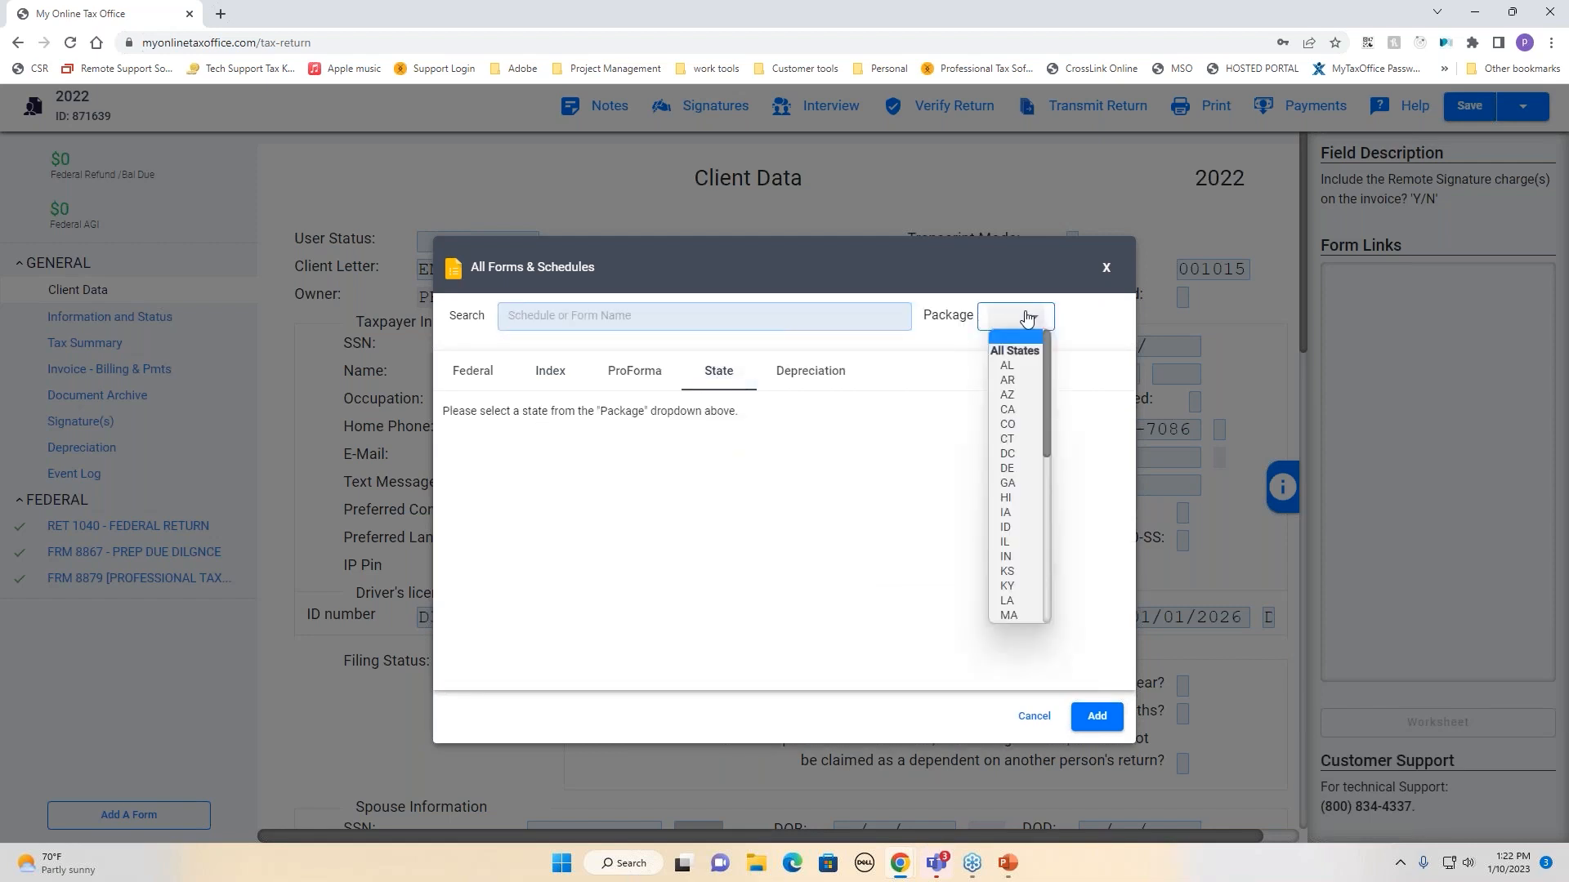
{"action": "left_click", "coordinate": [1008, 483]}
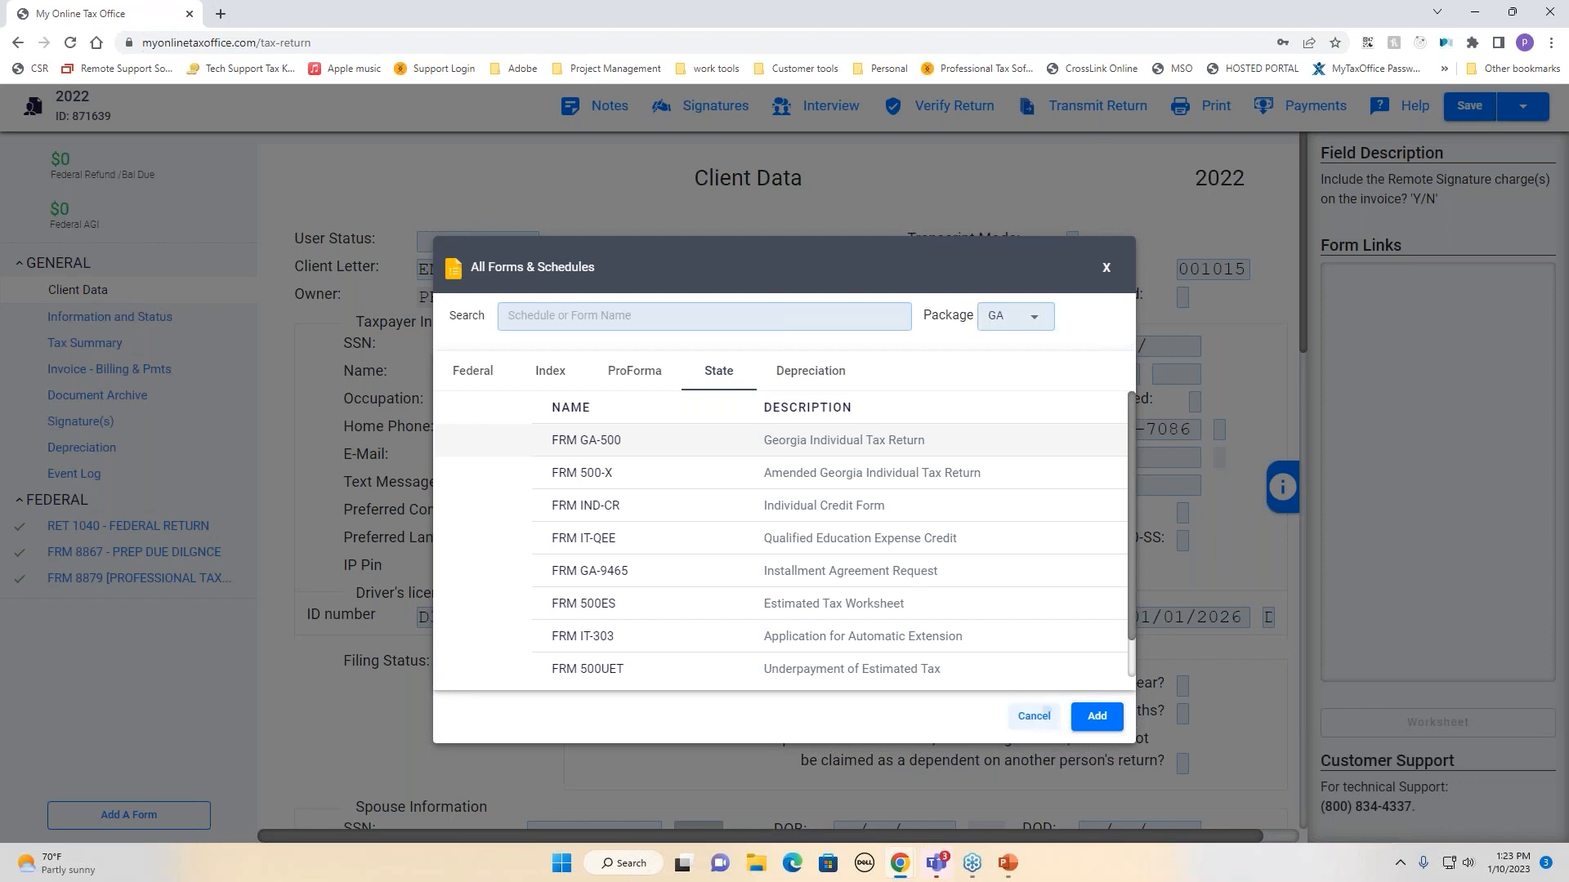
{"action": "left_click", "coordinate": [1035, 716]}
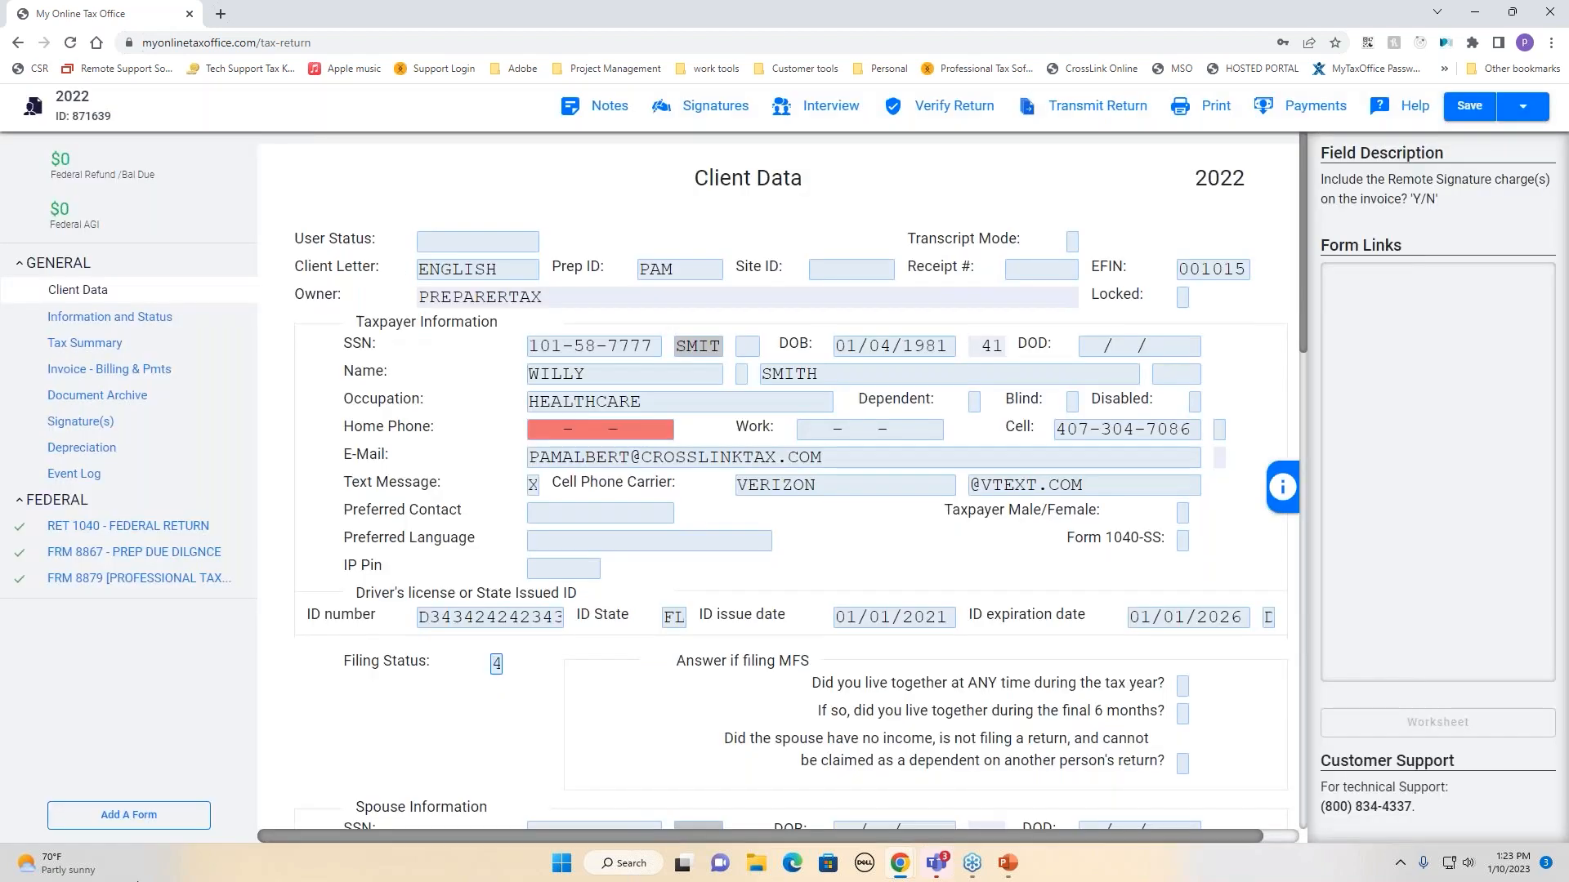
- Add a W-2 from GYM BY THE SEA with wages 41000 and federal withholding 5000
{"action": "left_click", "coordinate": [123, 815]}
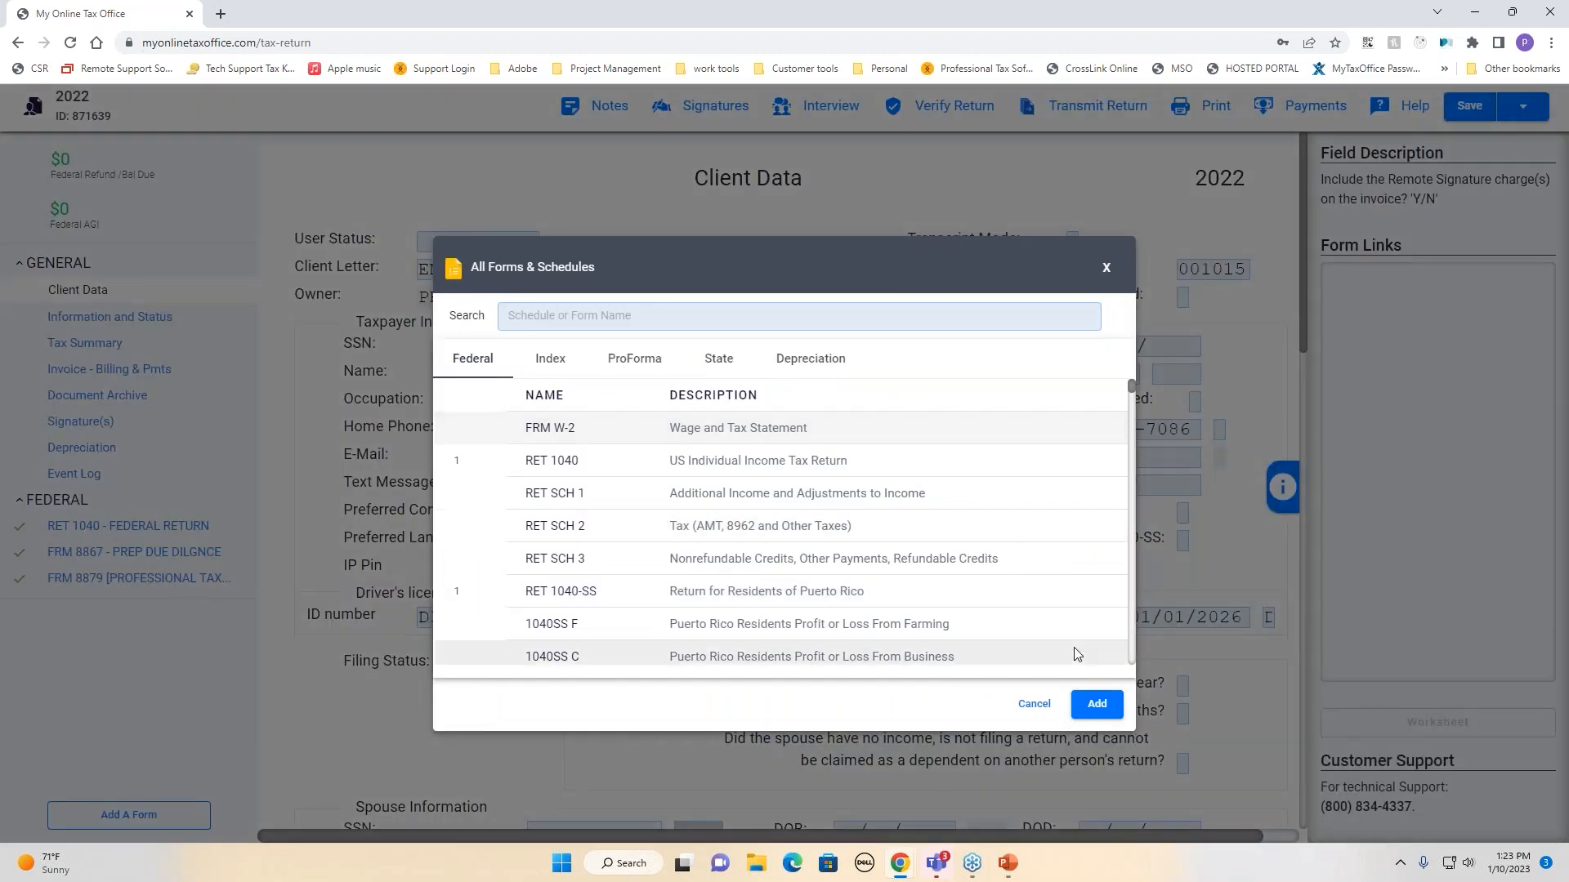
{"action": "left_click", "coordinate": [1086, 707]}
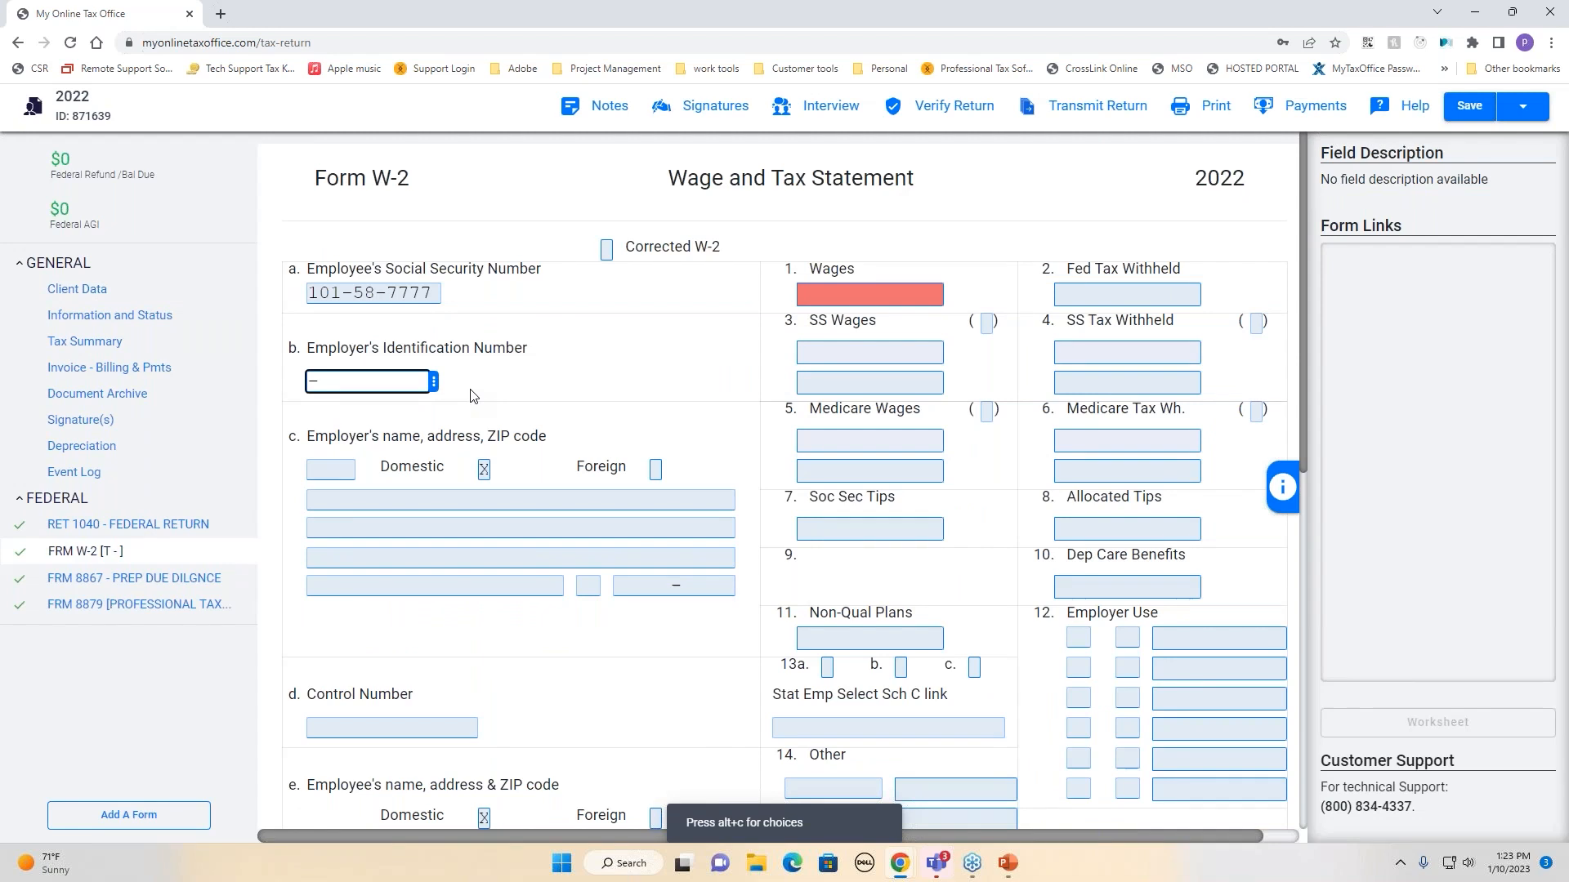
{"action": "key", "text": "alt+c"}
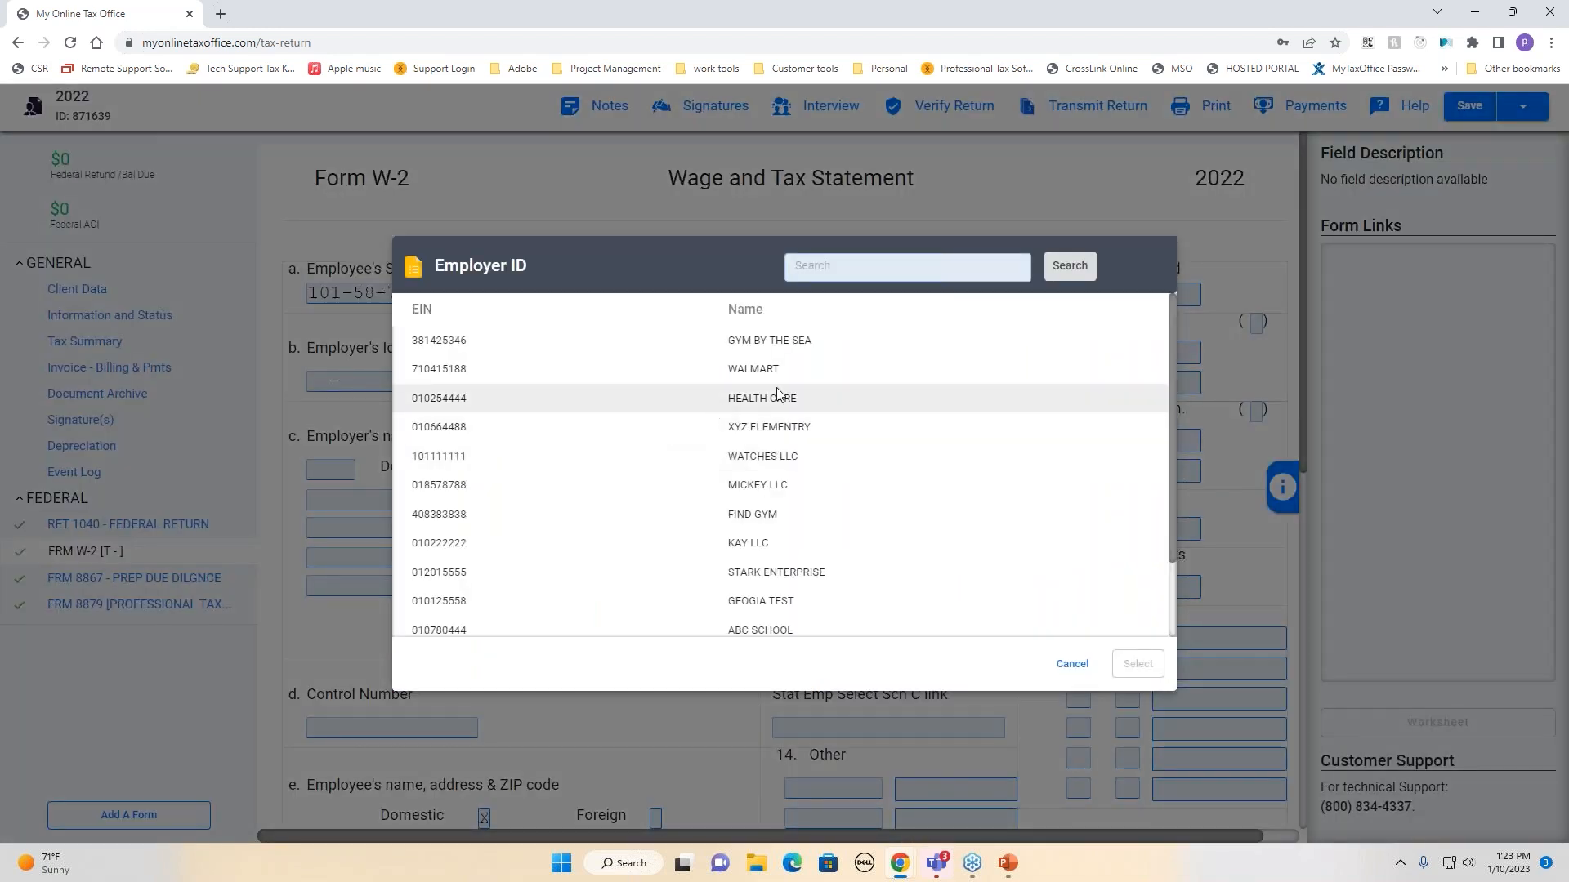
{"action": "left_click", "coordinate": [782, 381]}
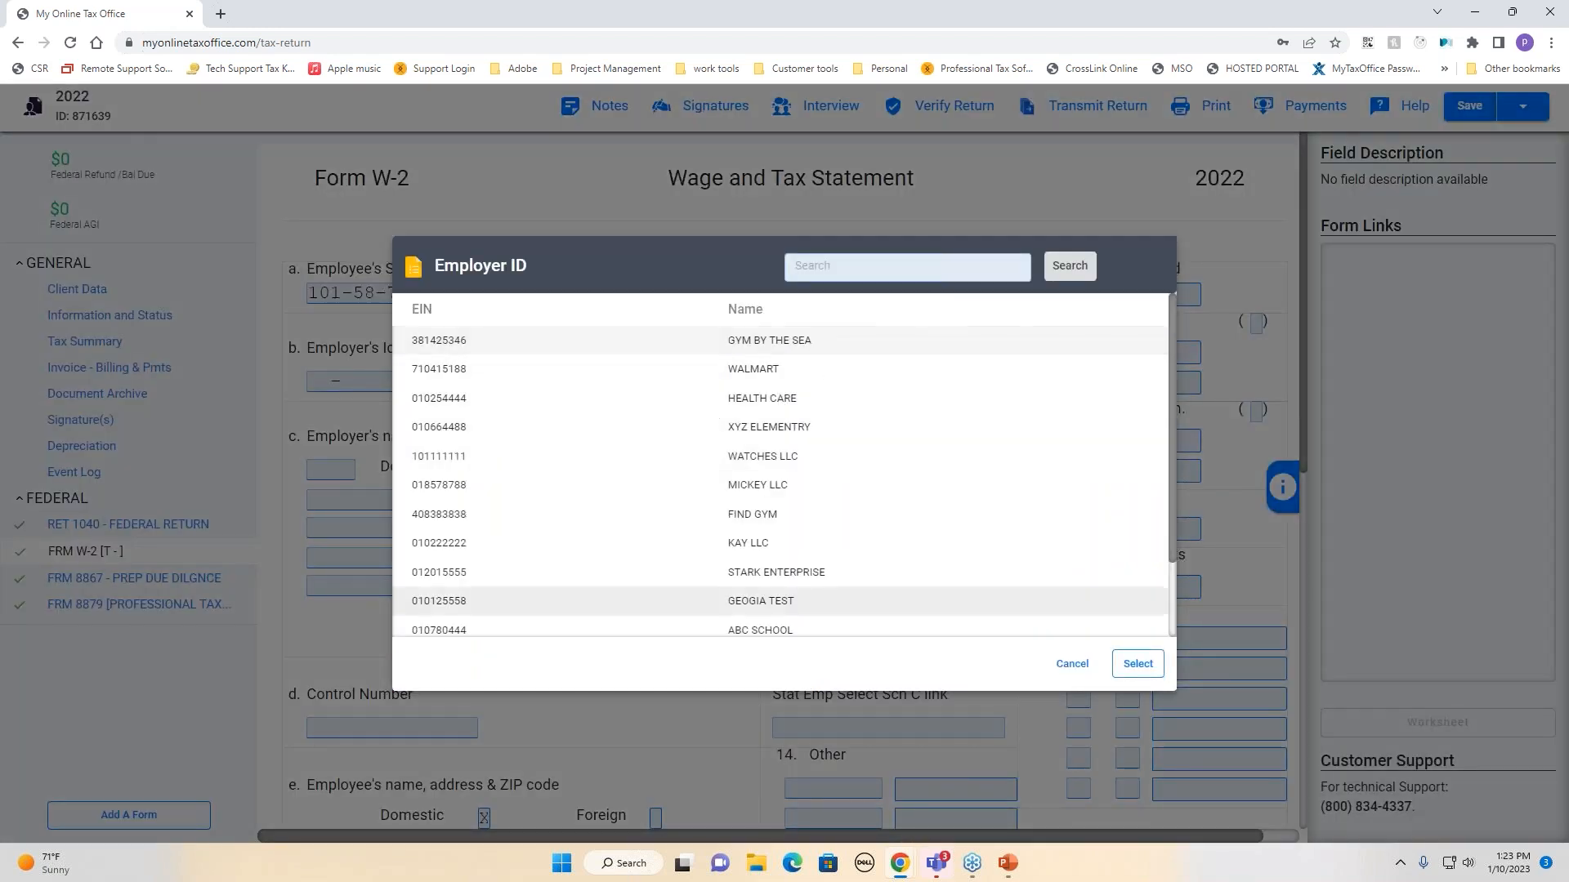
{"action": "left_click", "coordinate": [1143, 664]}
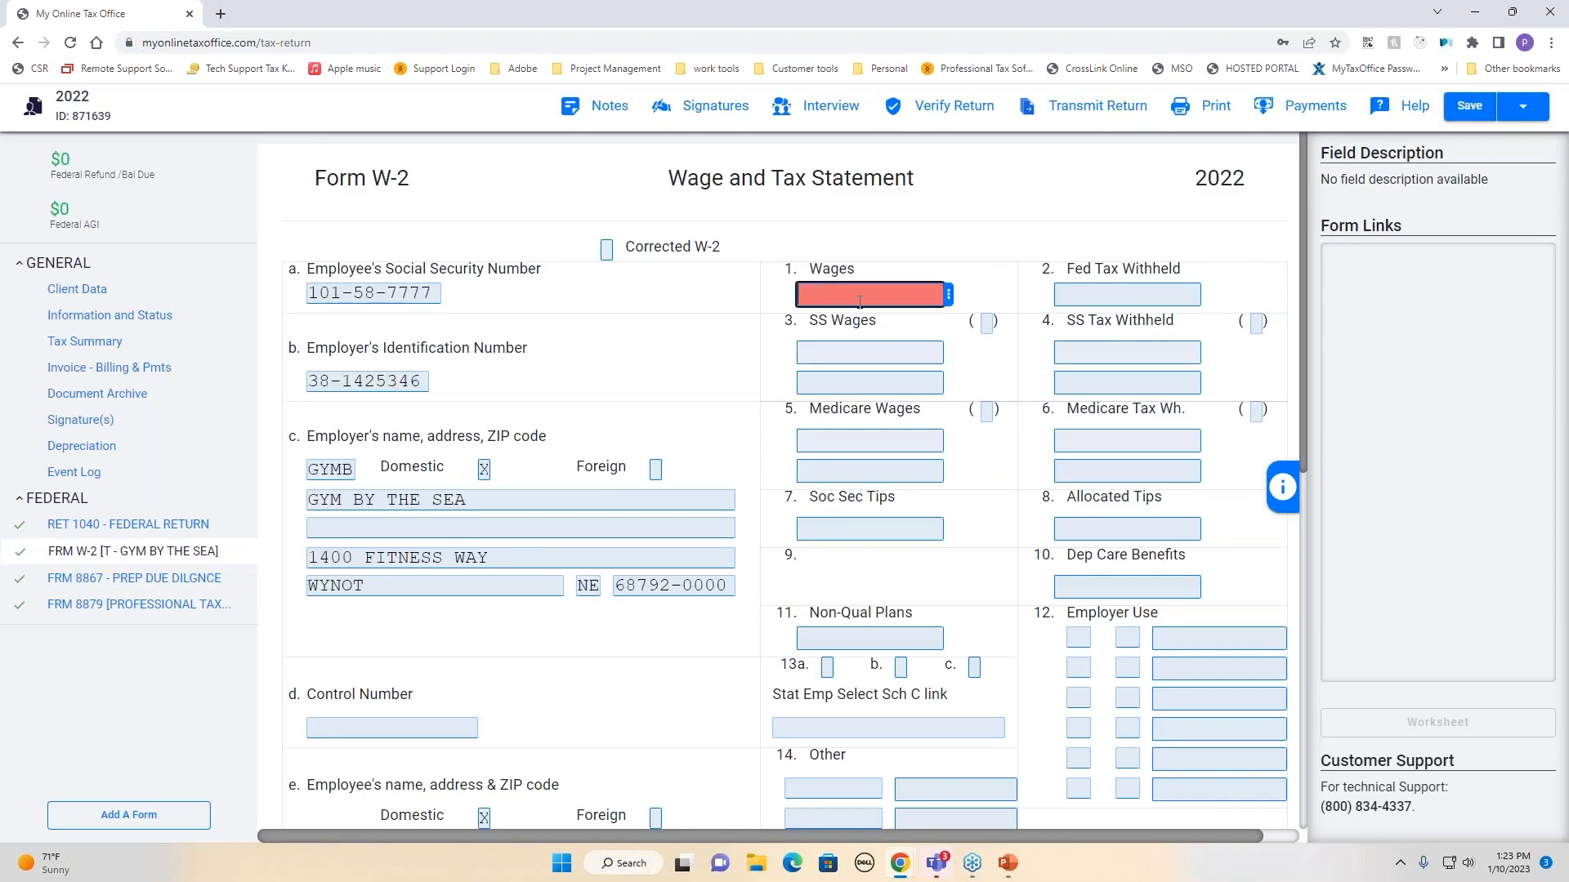
{"action": "type", "text": "41000"}
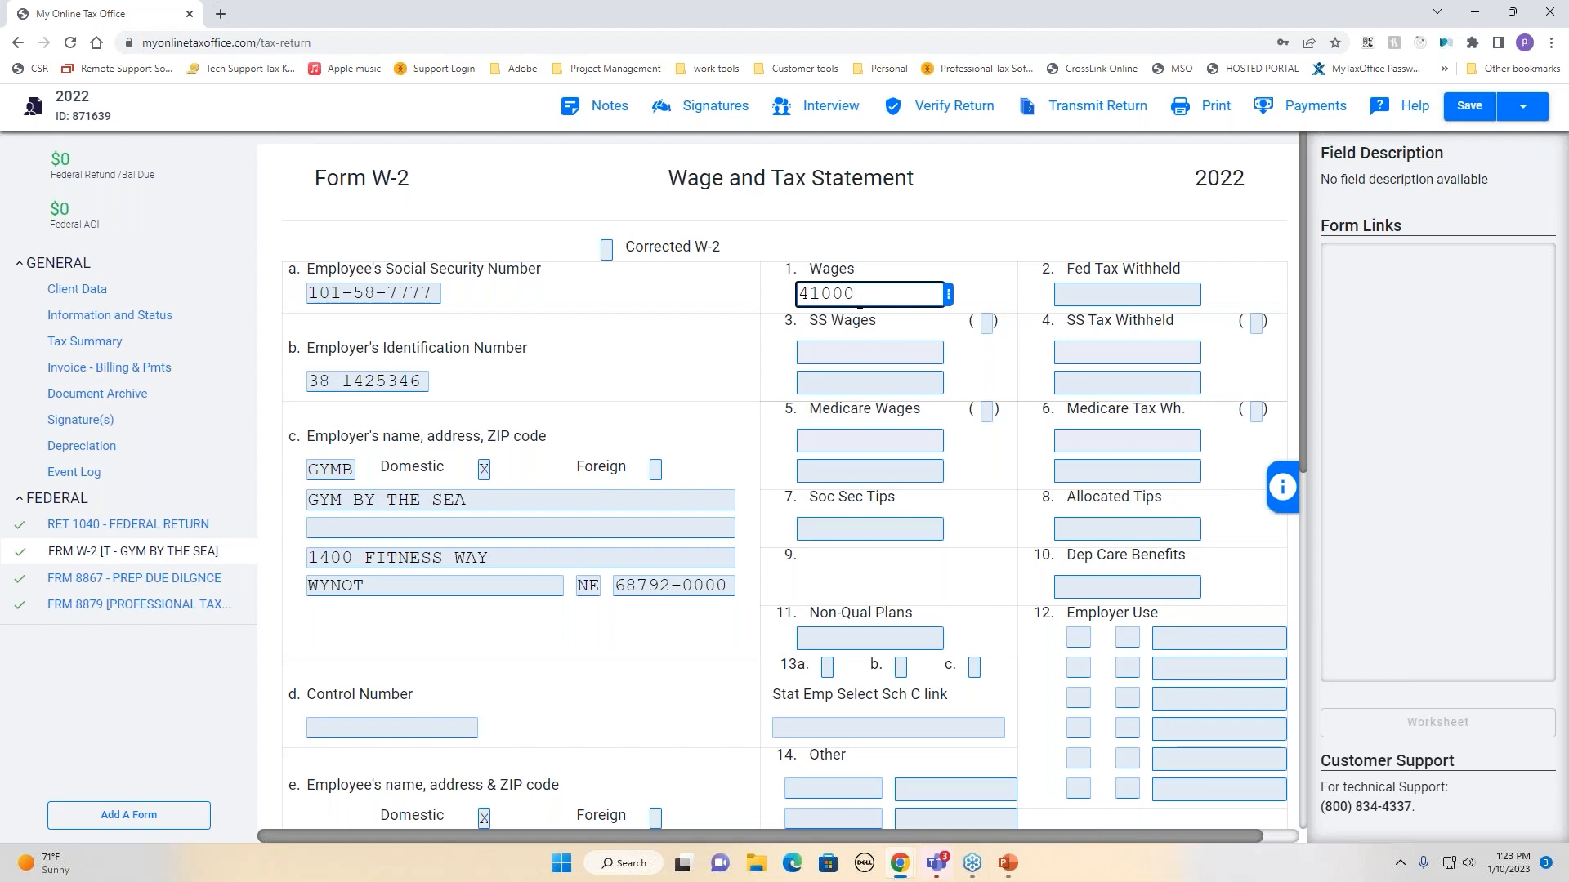
{"action": "key", "text": "Tab"}
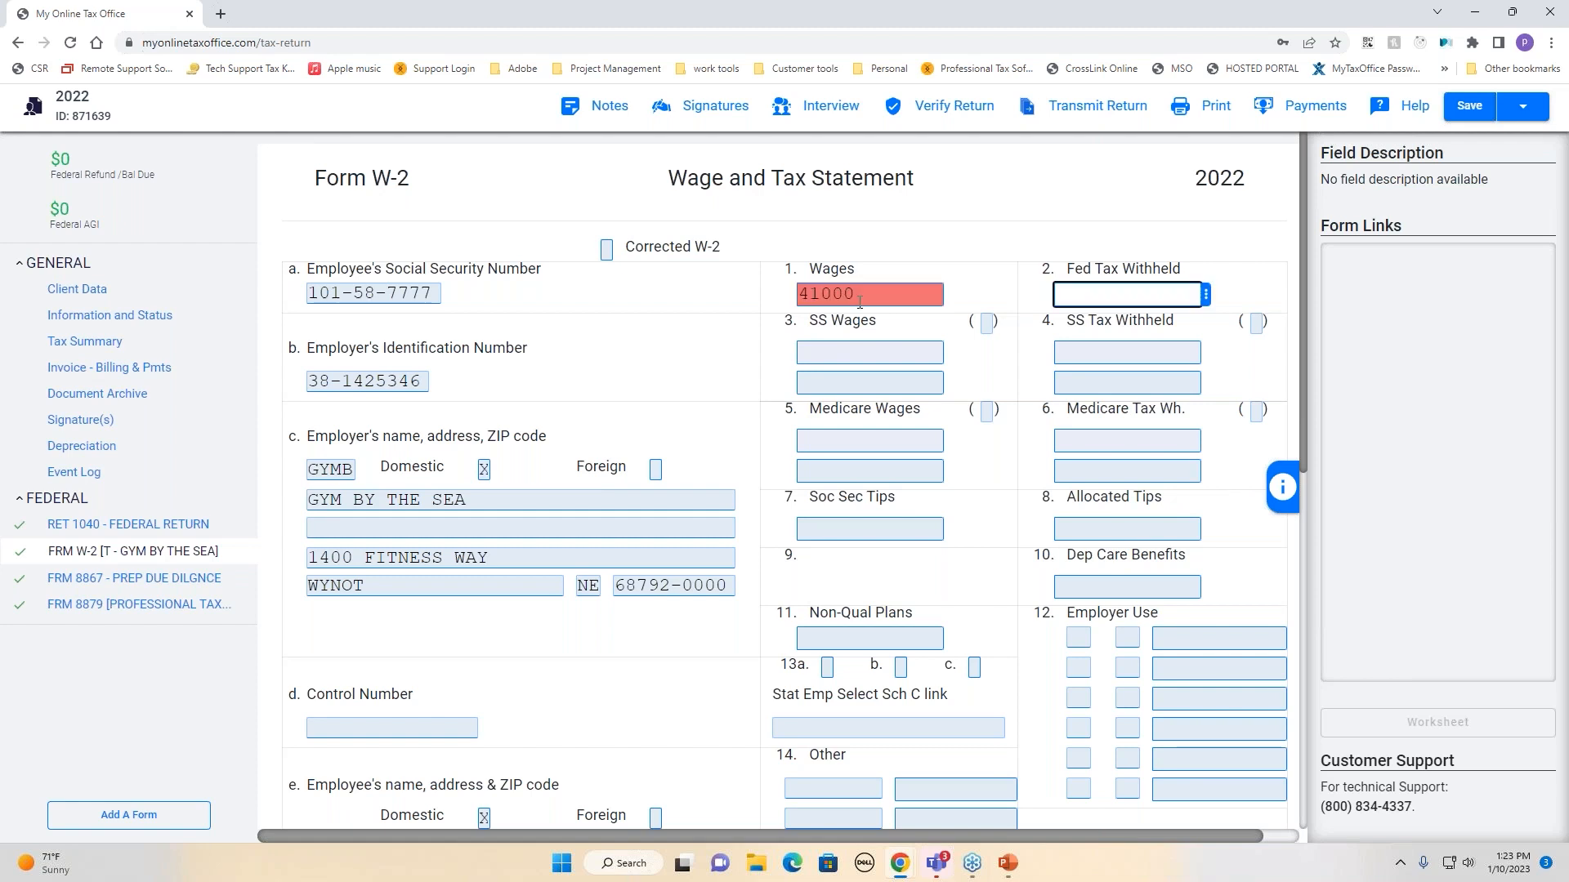
{"action": "type", "text": "5000"}
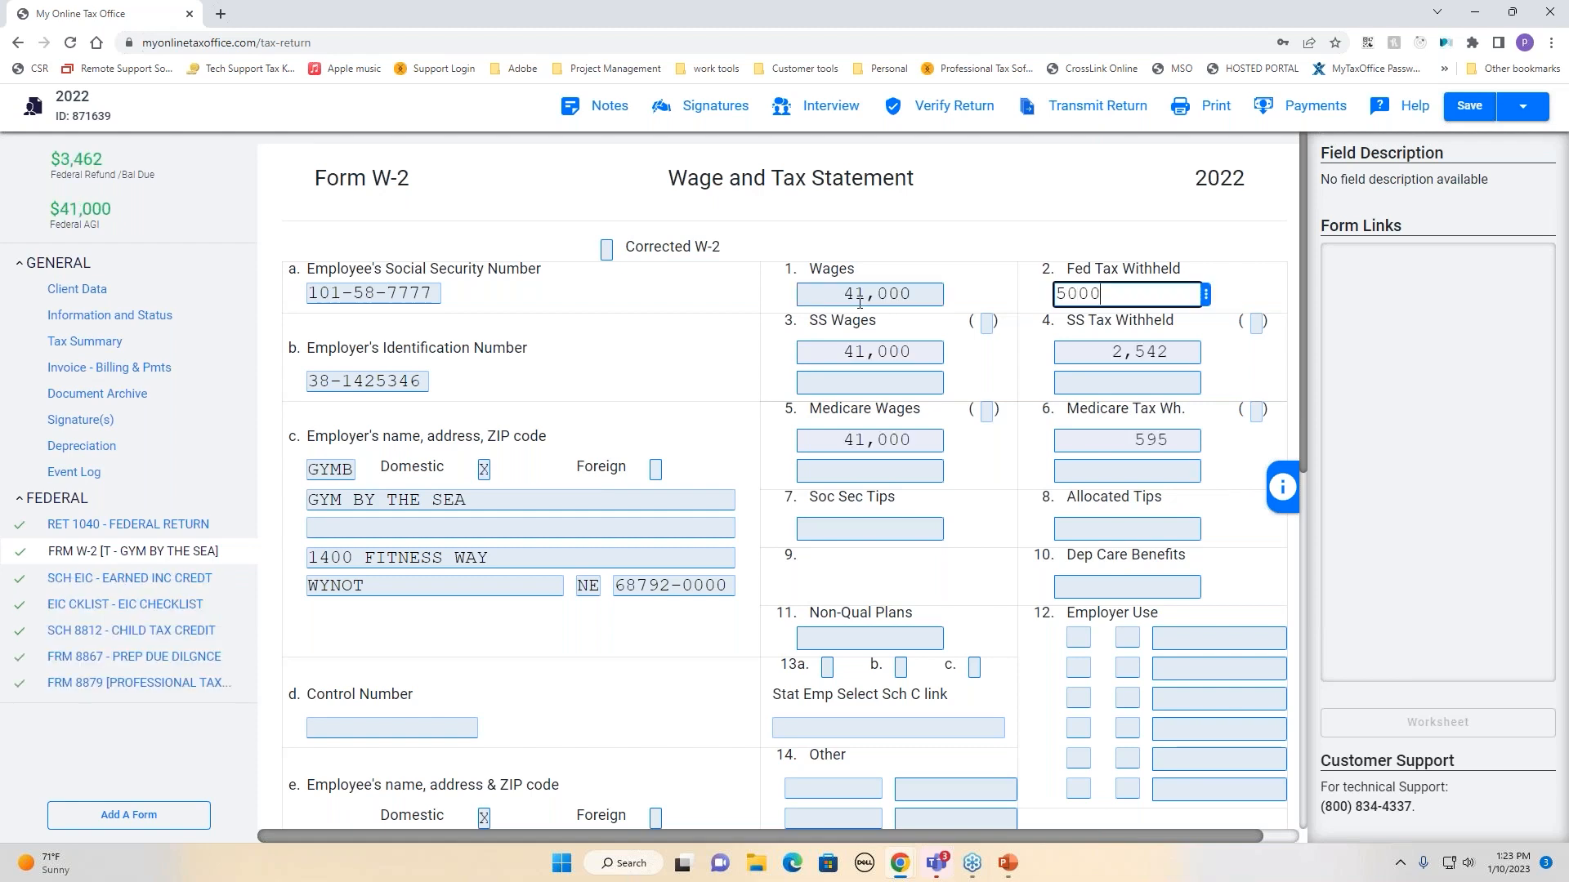
{"action": "key", "text": "Tab"}
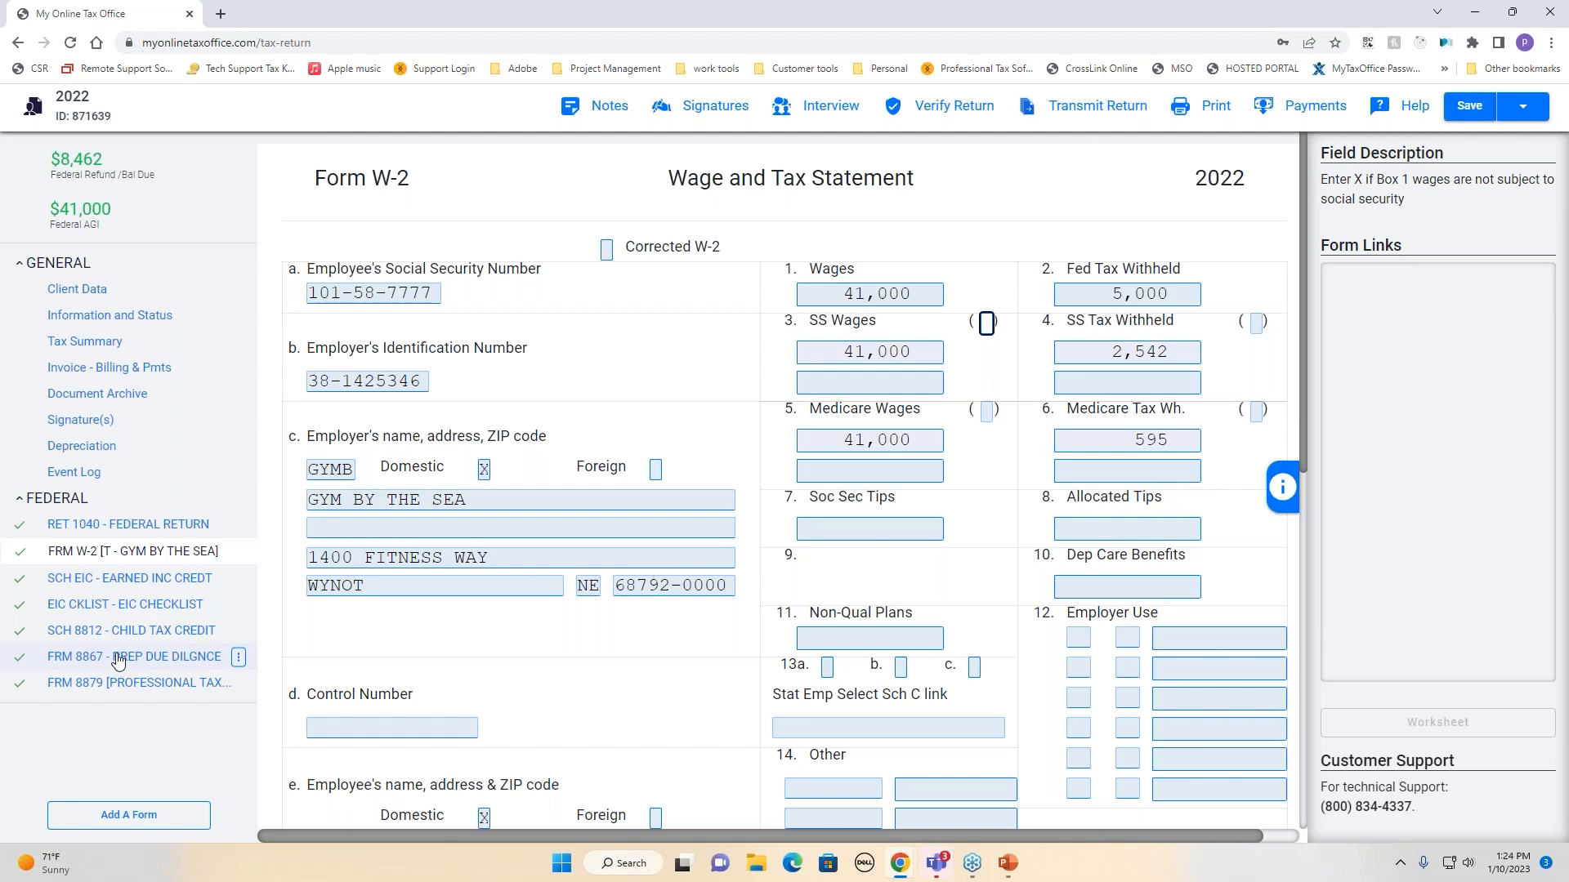
- Add Schedule C to the return by searching 'sch c' in the forms catalog
{"action": "left_click", "coordinate": [139, 817]}
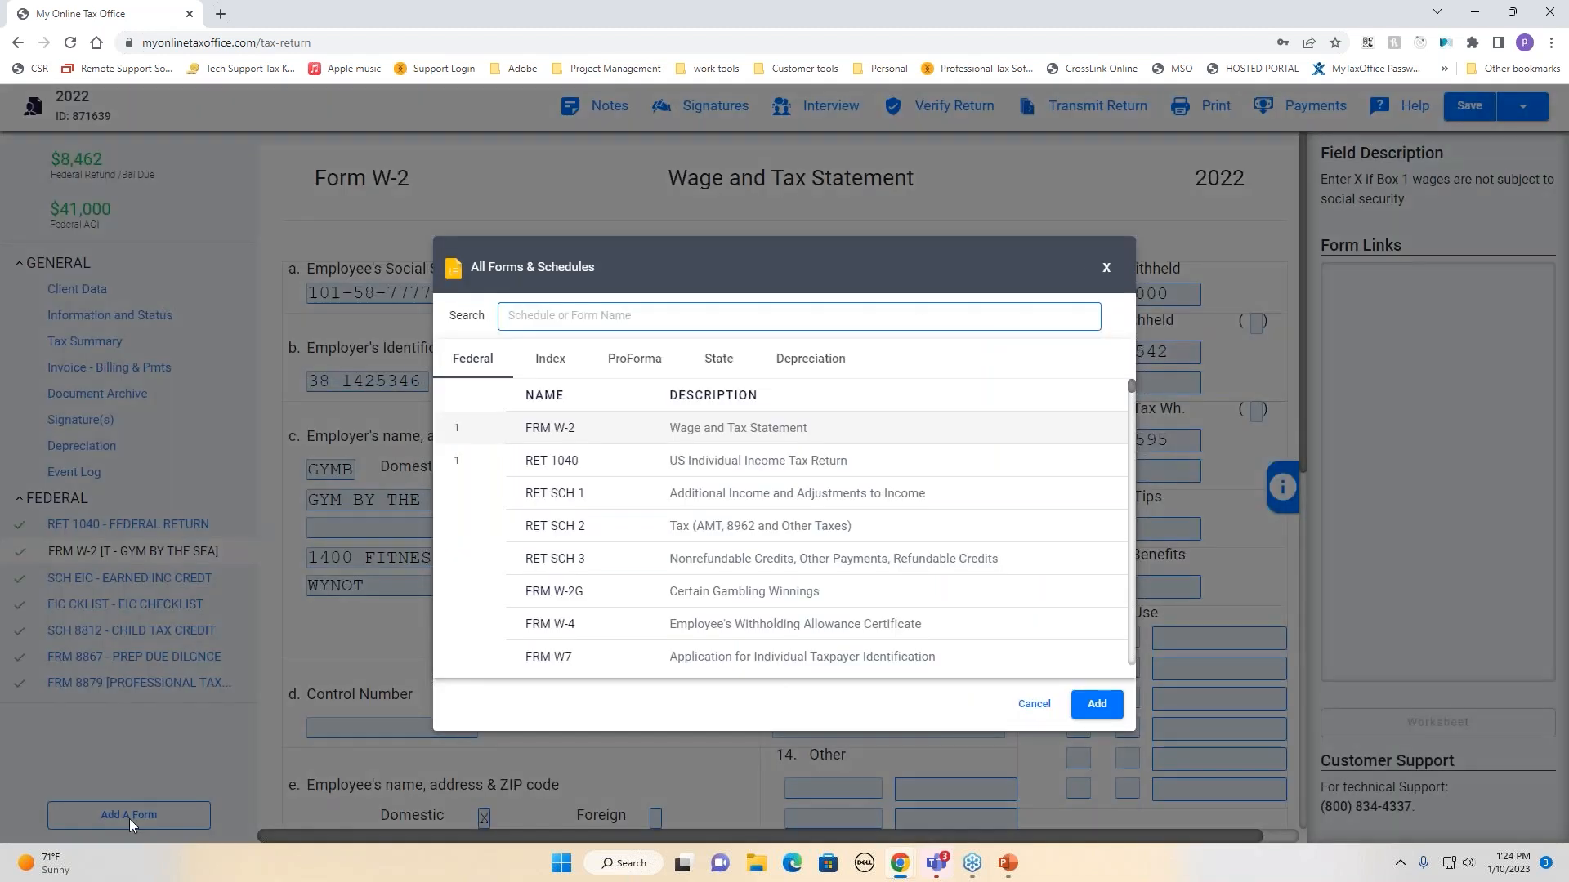
{"action": "scroll", "coordinate": [662, 527], "scroll_direction": "down", "scroll_amount": 2}
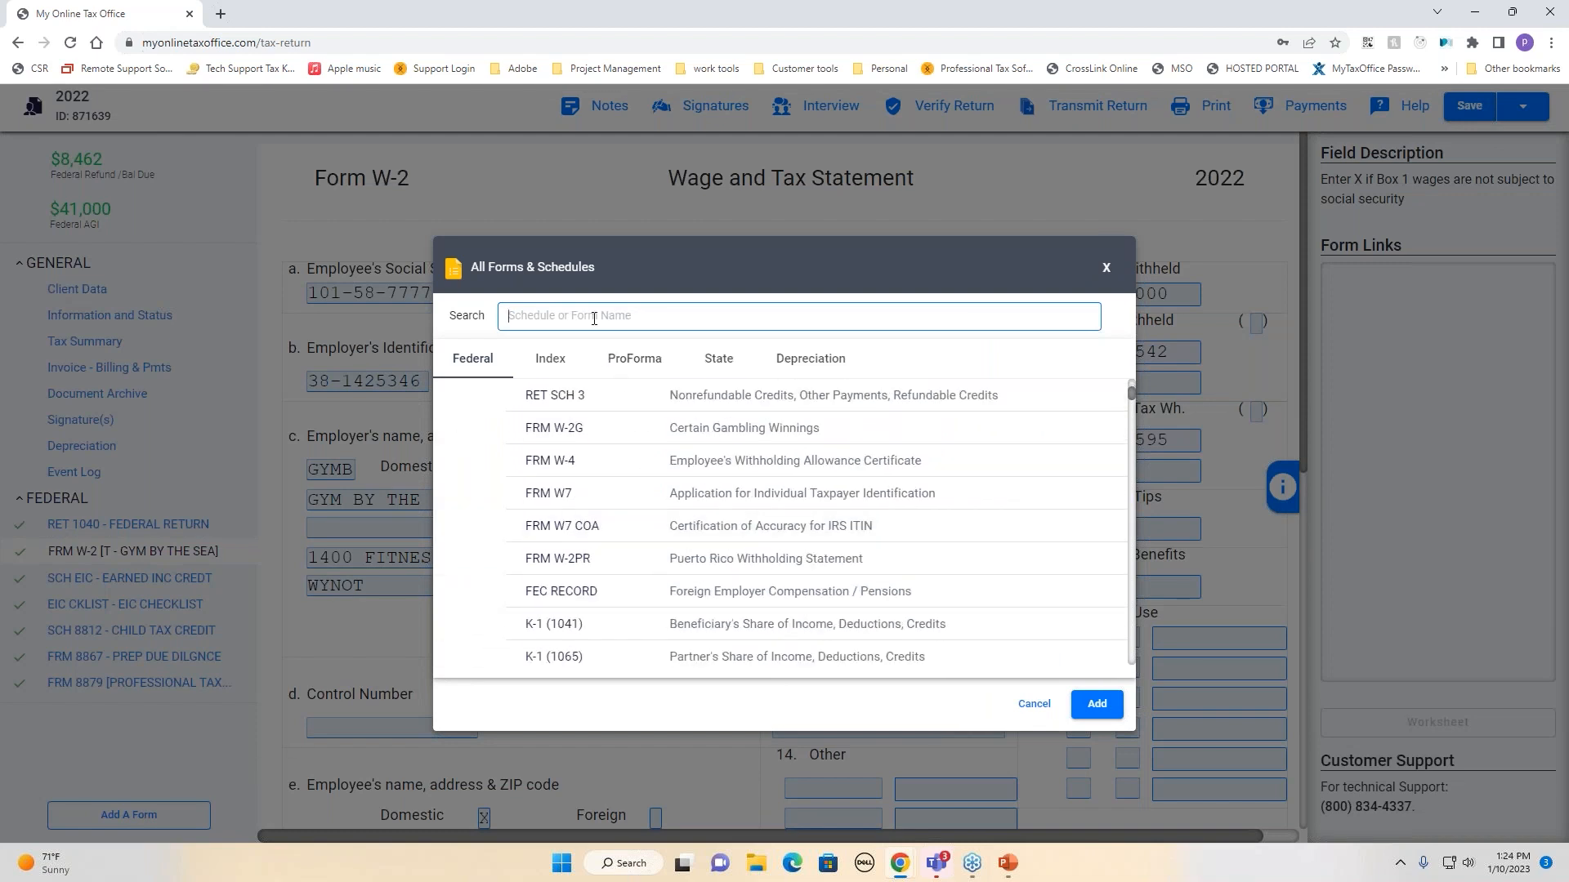
{"action": "type", "text": "sch c"}
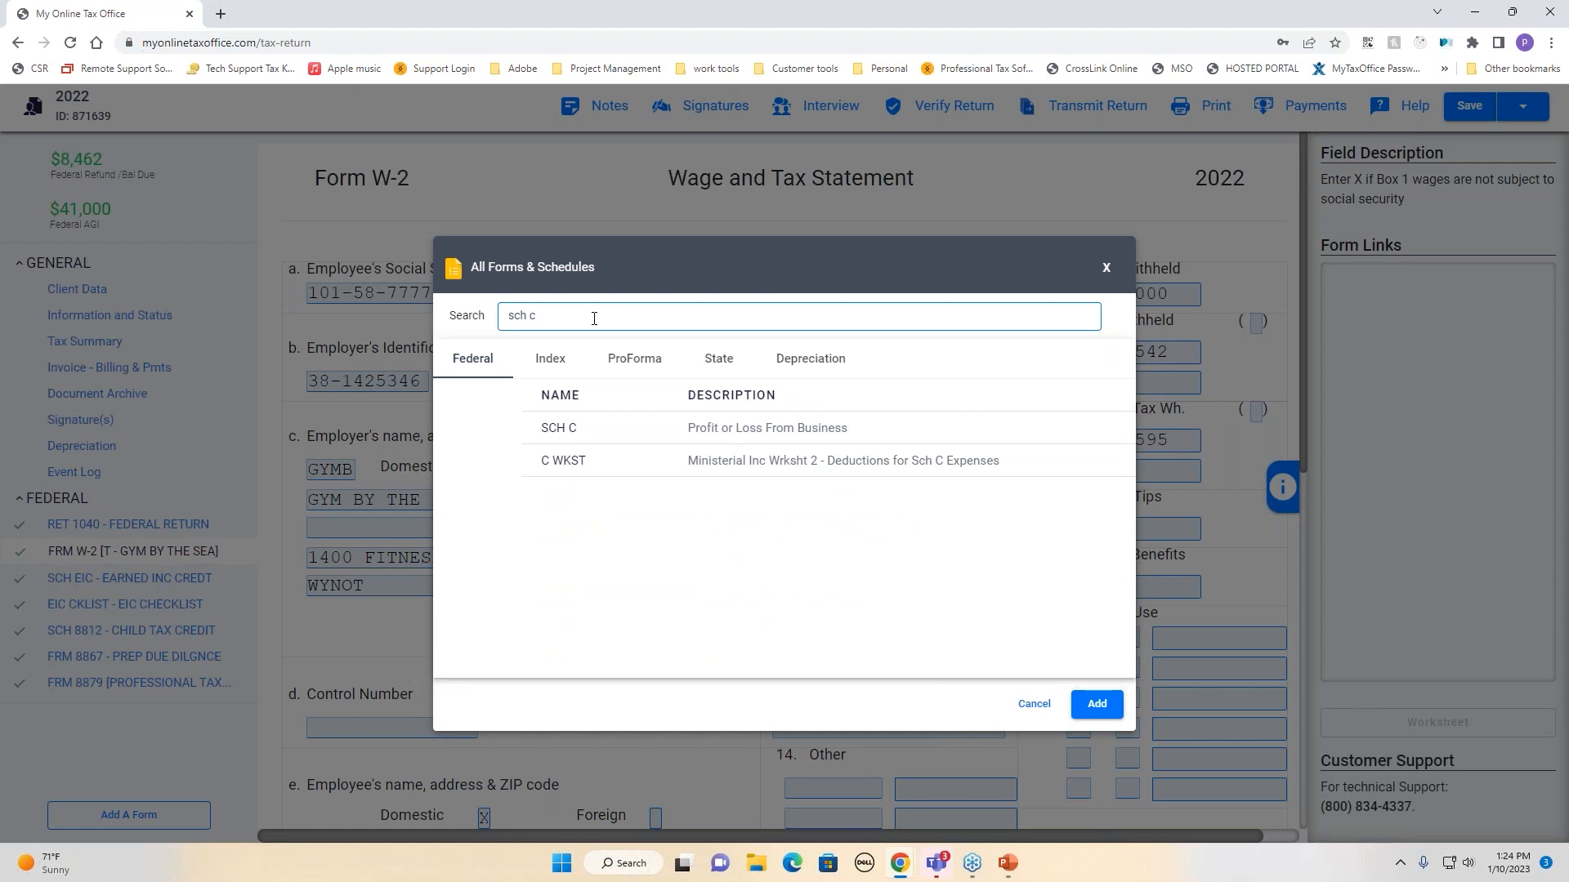
{"action": "left_click", "coordinate": [724, 428]}
{"action": "left_click", "coordinate": [1095, 705]}
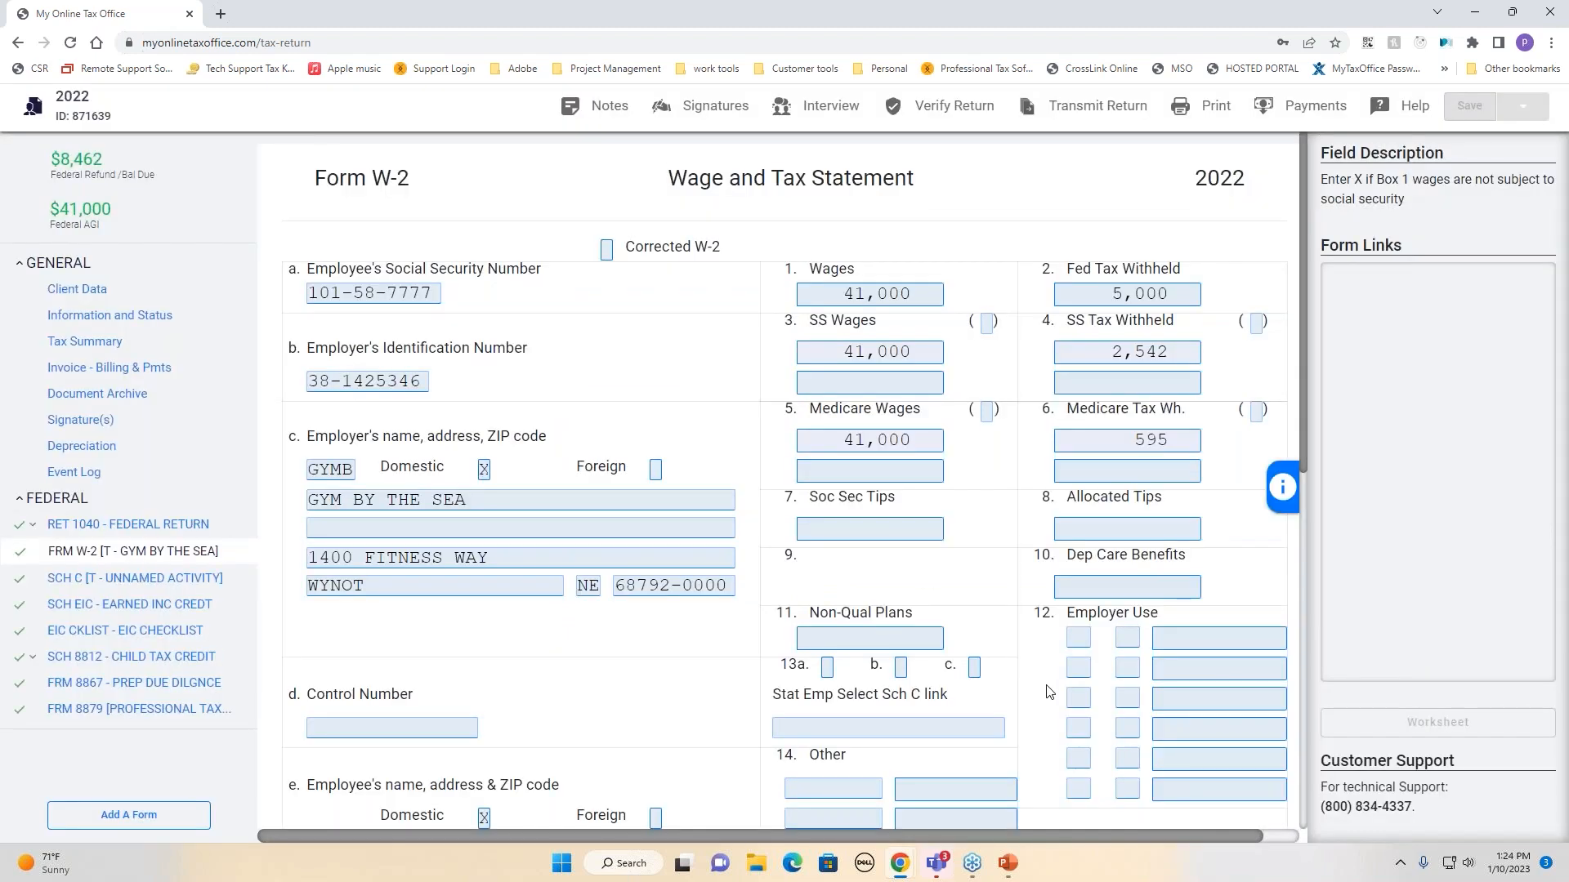
- Add Form 1099-MISC to the return by searching '1099'
{"action": "left_click", "coordinate": [158, 831]}
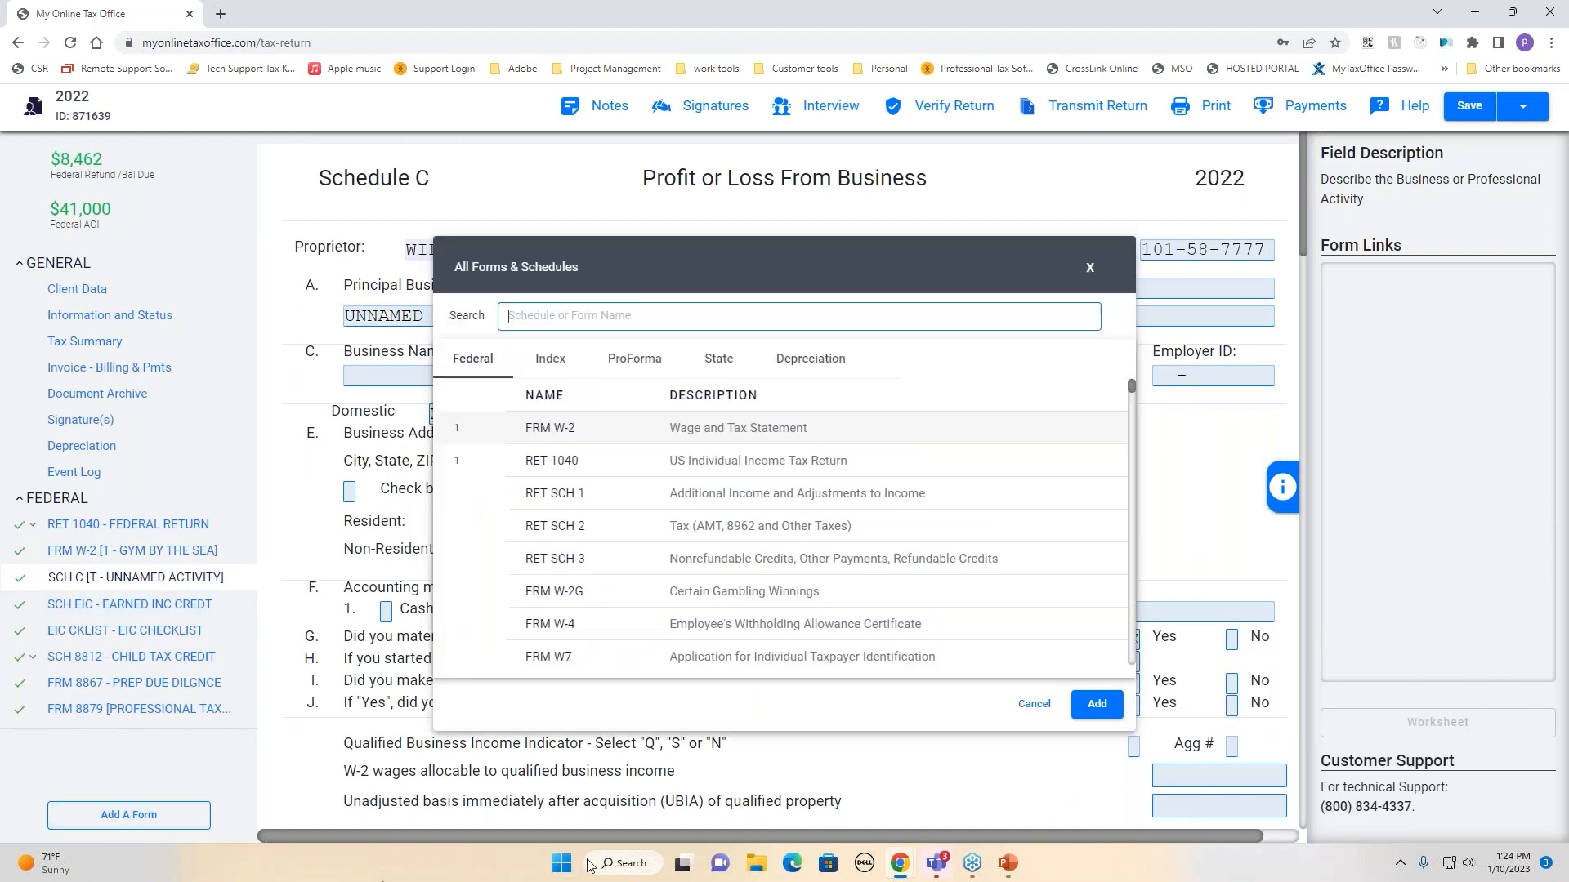
{"action": "type", "text": "1099"}
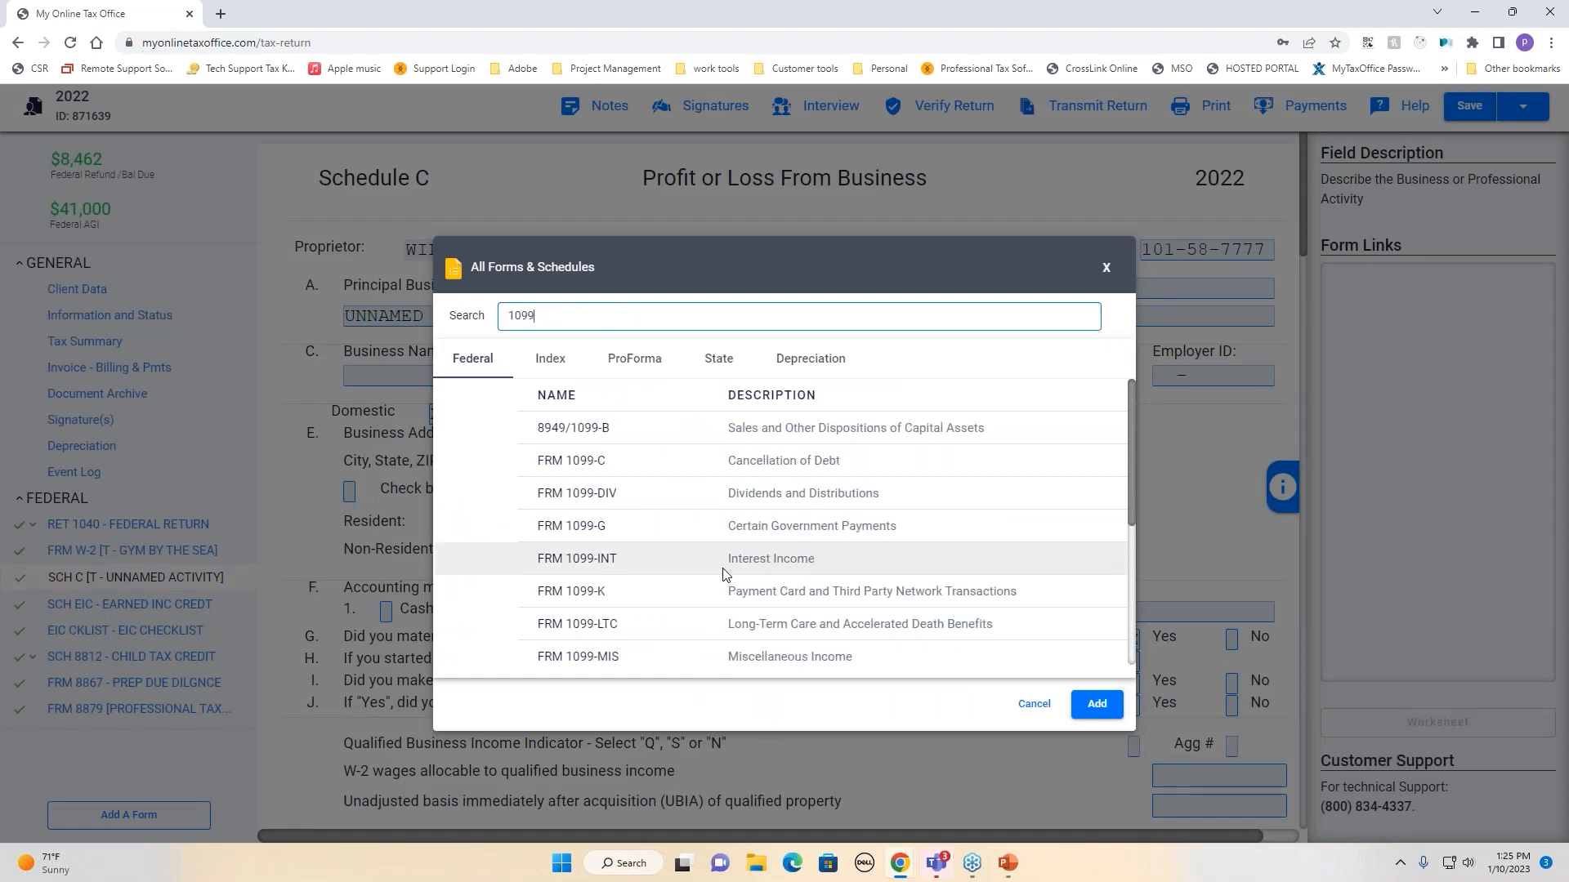
{"action": "scroll", "coordinate": [719, 572], "scroll_direction": "down", "scroll_amount": 1}
{"action": "scroll", "coordinate": [726, 570], "scroll_direction": "up", "scroll_amount": 1}
{"action": "scroll", "coordinate": [764, 601], "scroll_direction": "down", "scroll_amount": 1}
{"action": "left_click", "coordinate": [775, 582]}
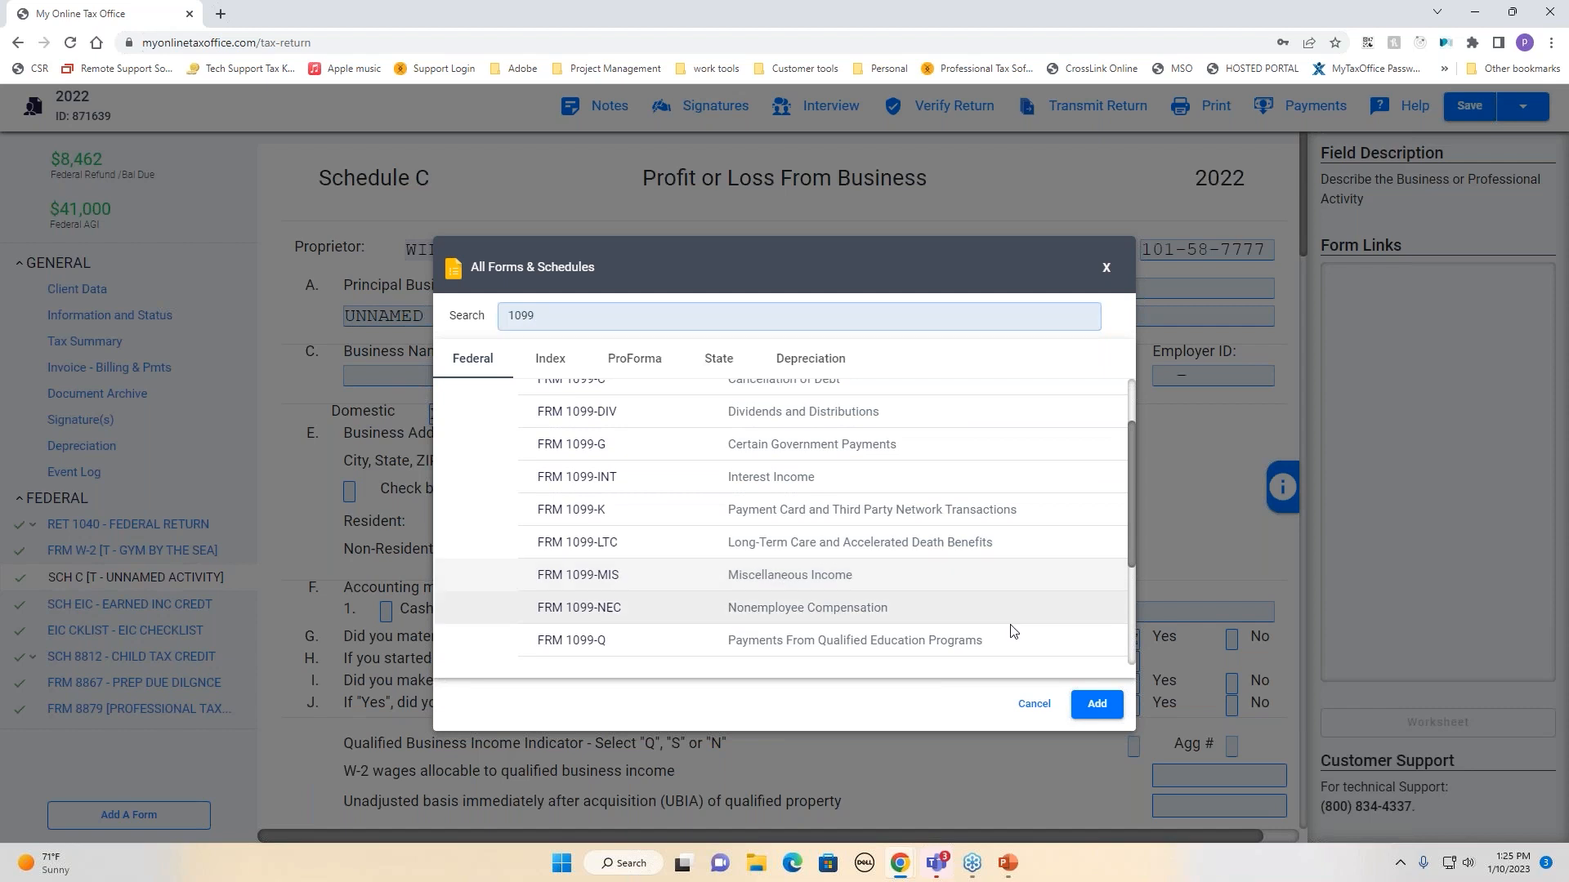
{"action": "left_click", "coordinate": [1080, 713]}
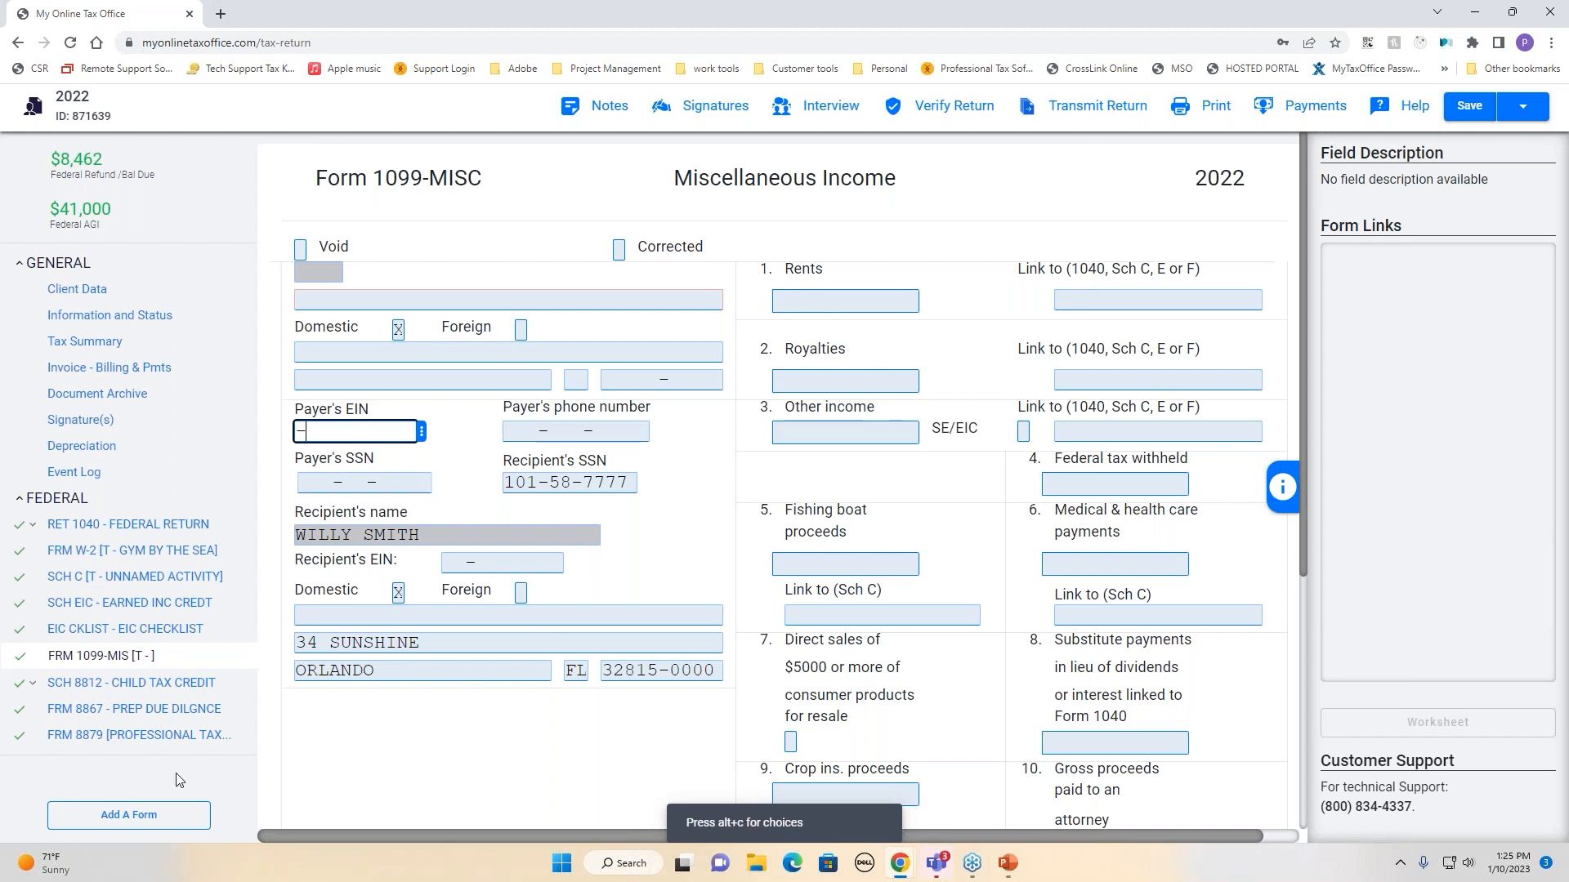
- Open the Form 1040 federal return and scroll to the two dependents marked for the child tax credit
{"action": "left_click", "coordinate": [89, 527]}
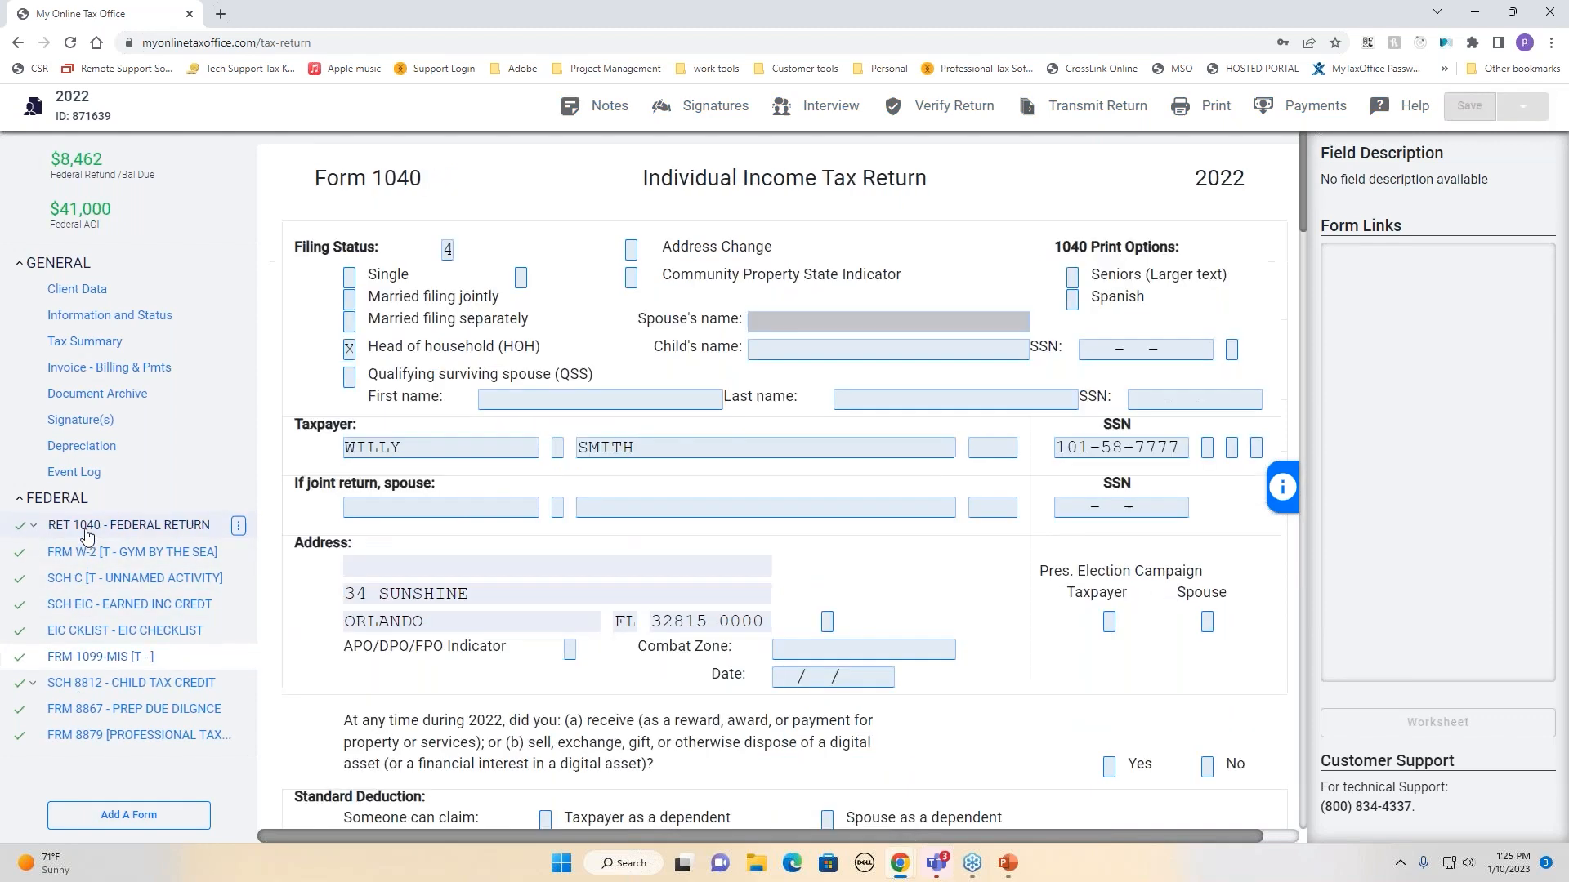
{"action": "left_click", "coordinate": [1284, 499]}
{"action": "scroll", "coordinate": [1223, 488], "scroll_direction": "down", "scroll_amount": 3}
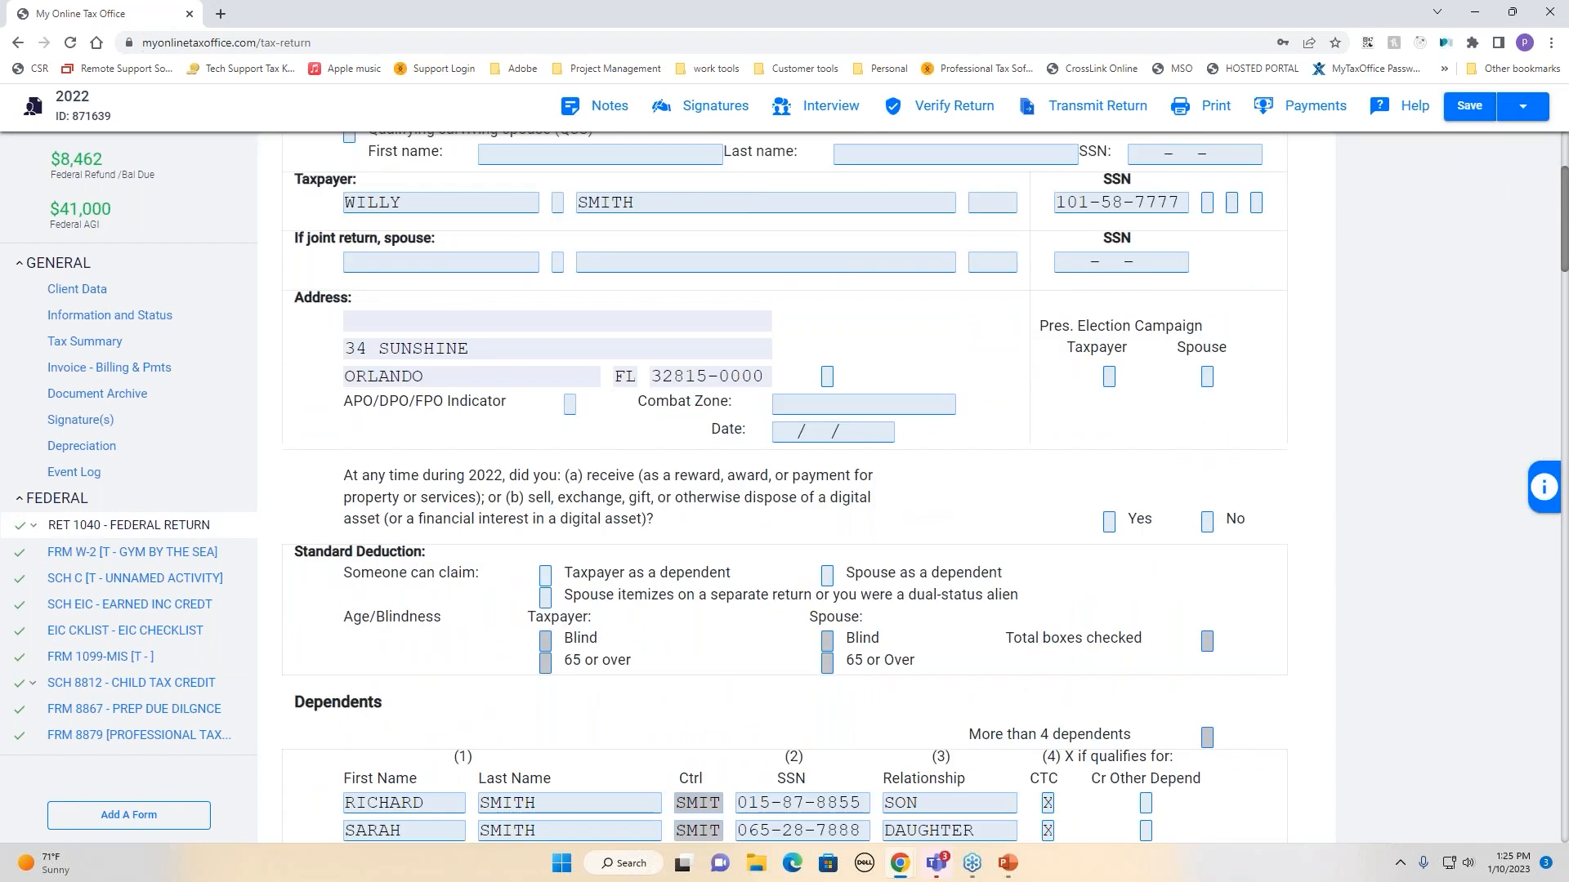
{"action": "scroll", "coordinate": [1223, 488], "scroll_direction": "up", "scroll_amount": 3}
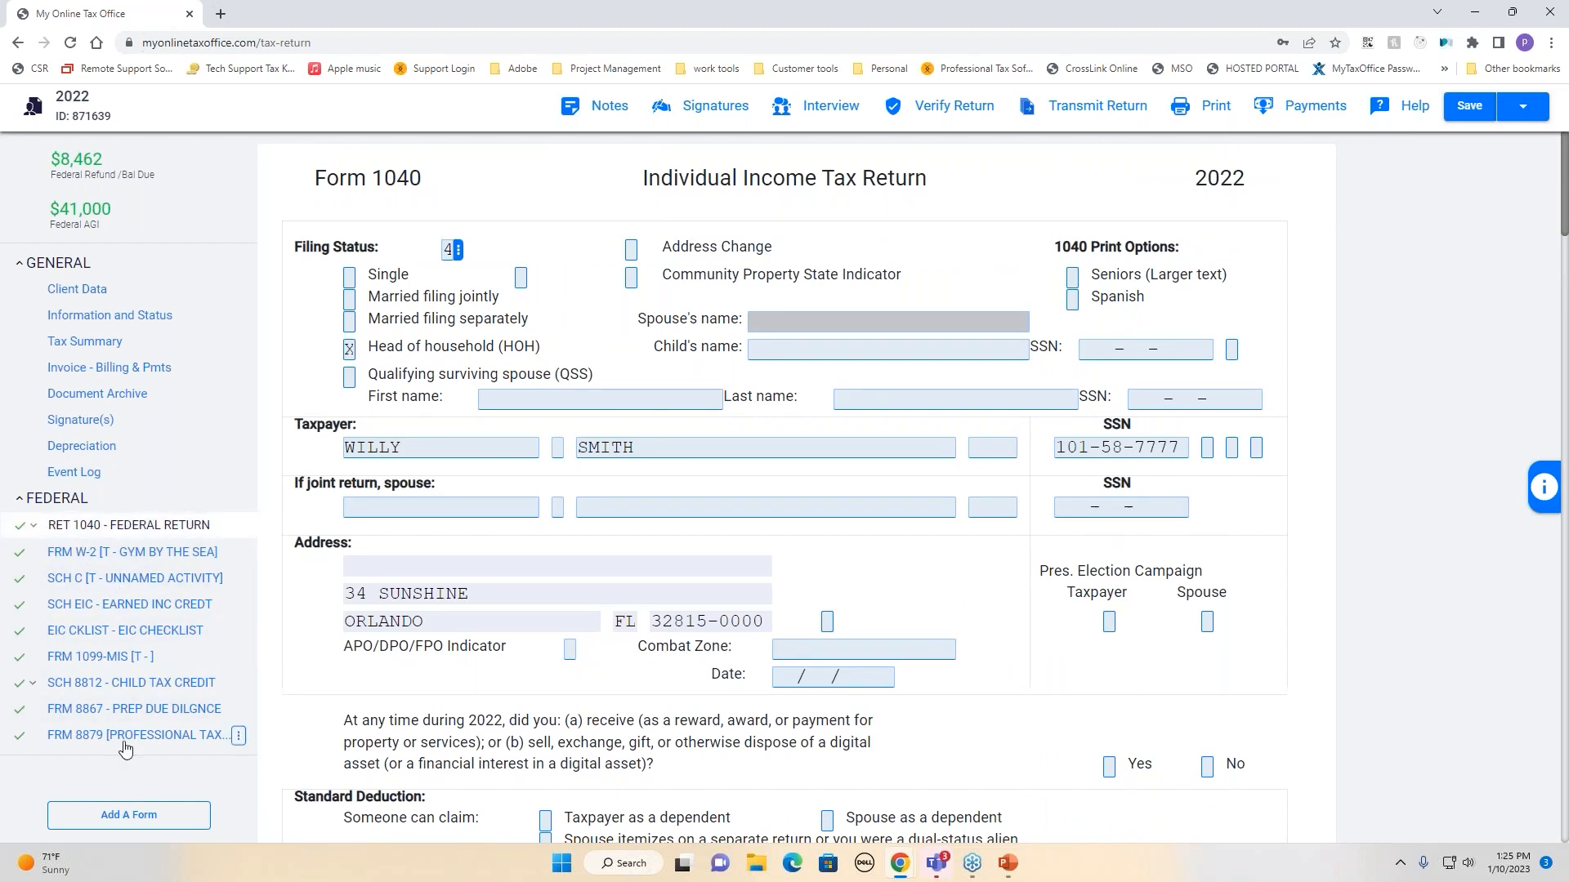
{"action": "scroll", "coordinate": [1005, 576], "scroll_direction": "down", "scroll_amount": 4}
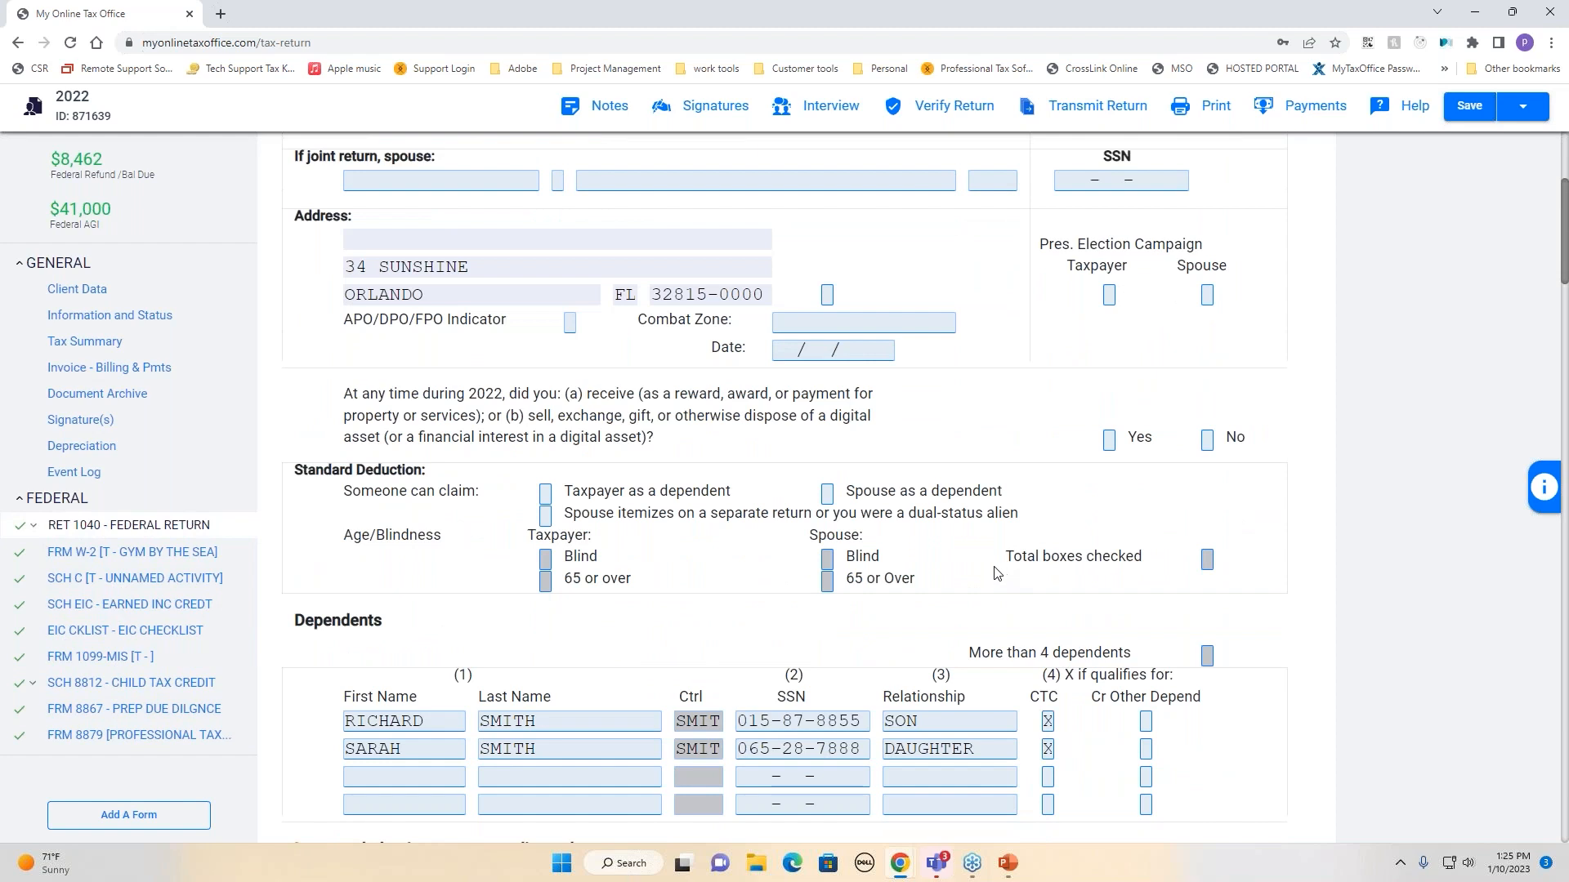
{"action": "left_click_drag", "start_coordinate": [411, 393], "coordinate": [769, 418]}
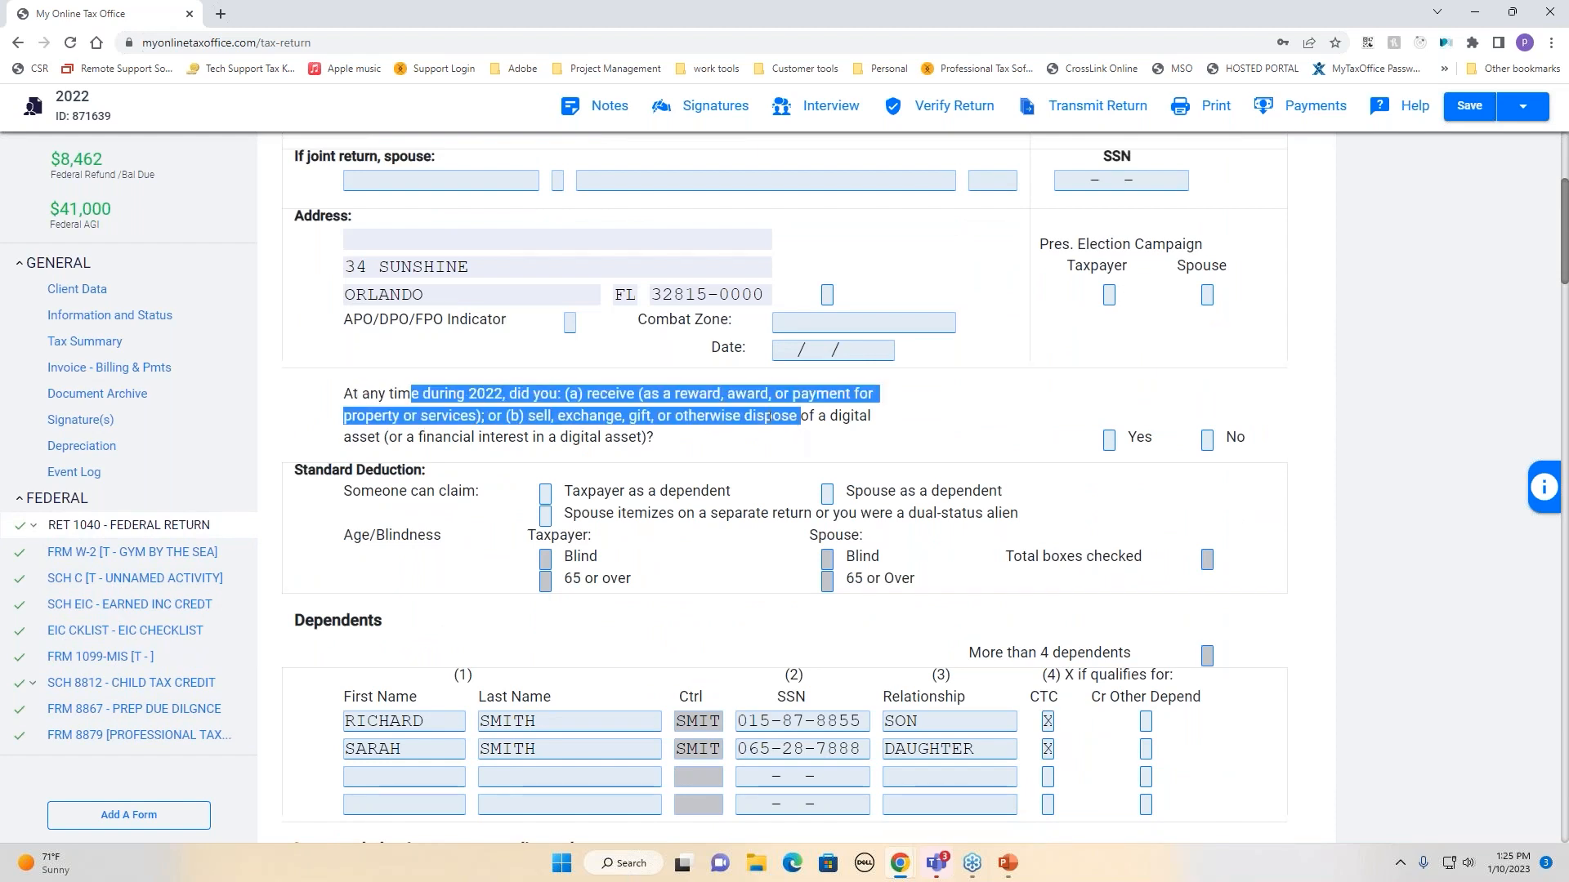
{"action": "left_click", "coordinate": [850, 436]}
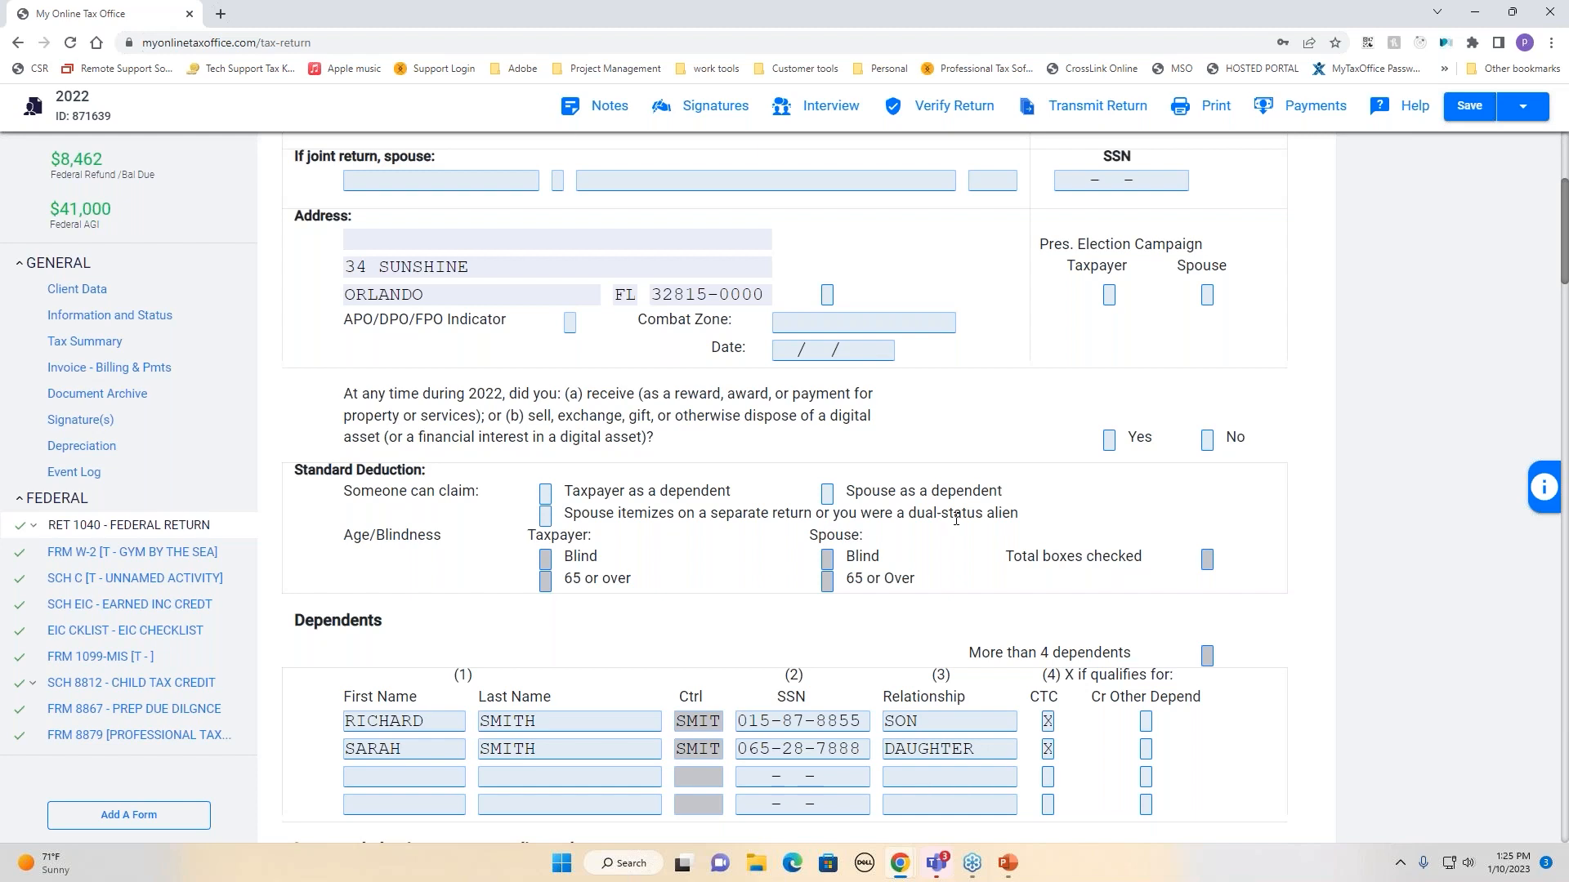
{"action": "scroll", "coordinate": [955, 518], "scroll_direction": "down", "scroll_amount": 7}
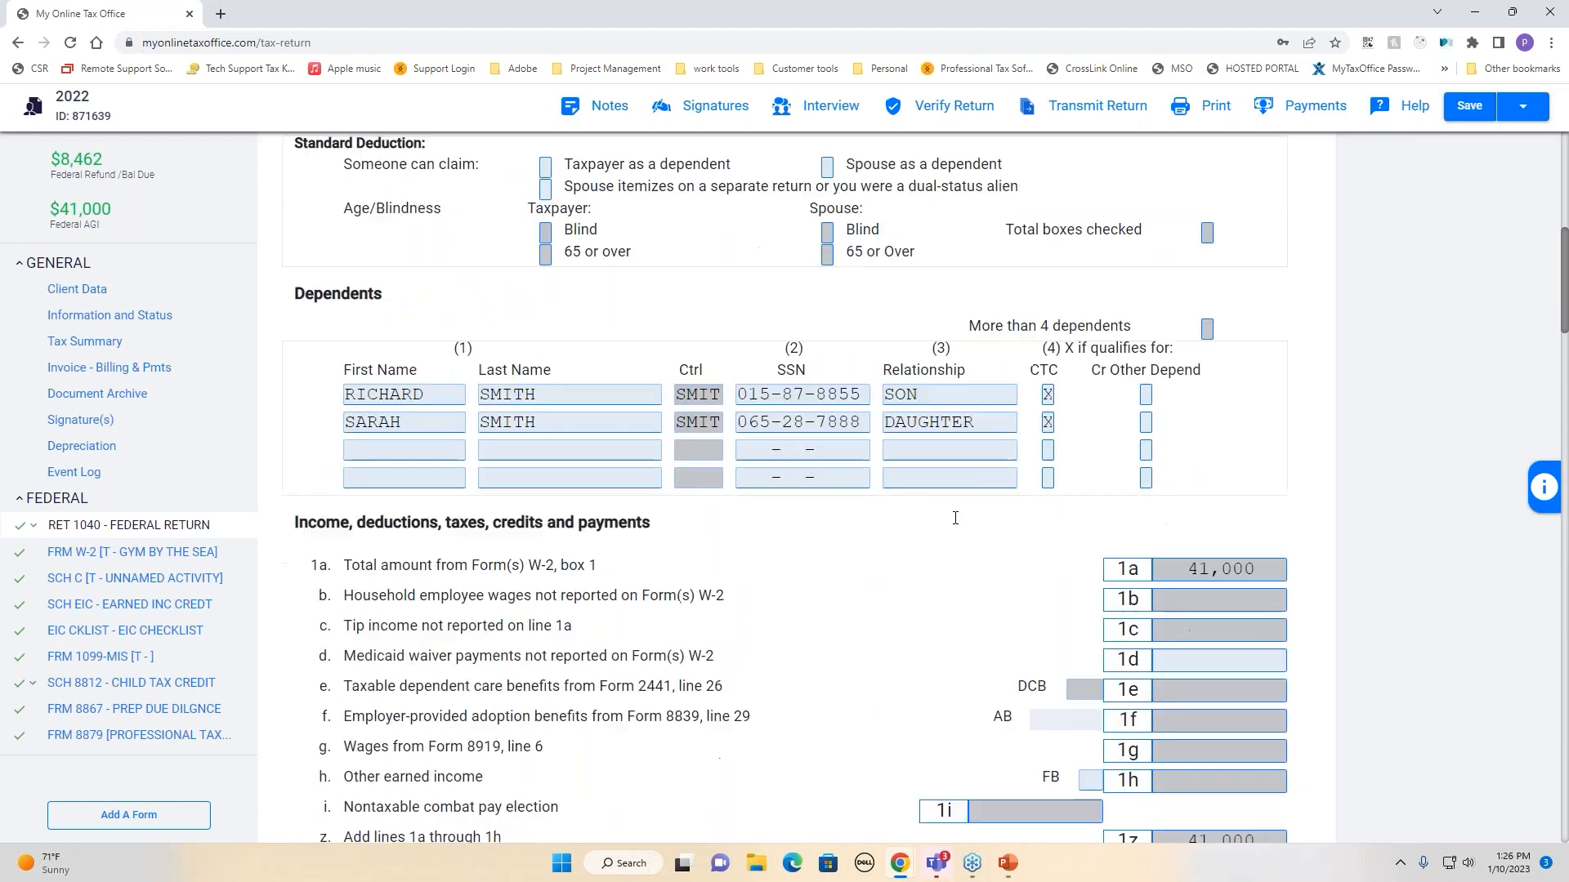
- Show field descriptions and read the entries for income lines 1a, 1b, 1c, 1d and 2b
{"action": "scroll", "coordinate": [955, 518], "scroll_direction": "down", "scroll_amount": 1}
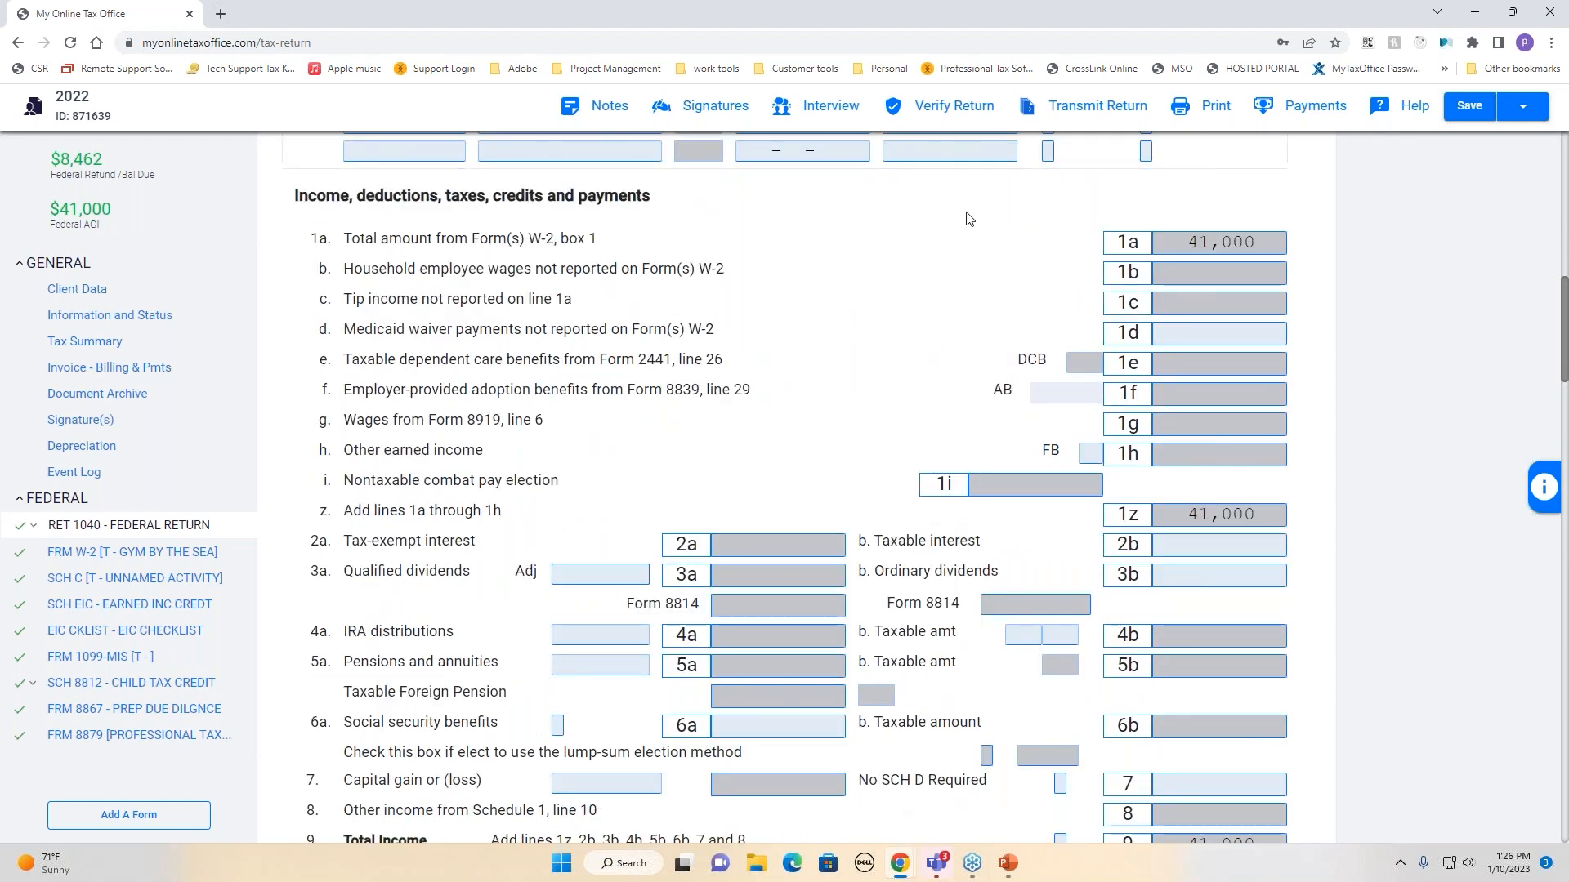
{"action": "left_click", "coordinate": [1228, 244]}
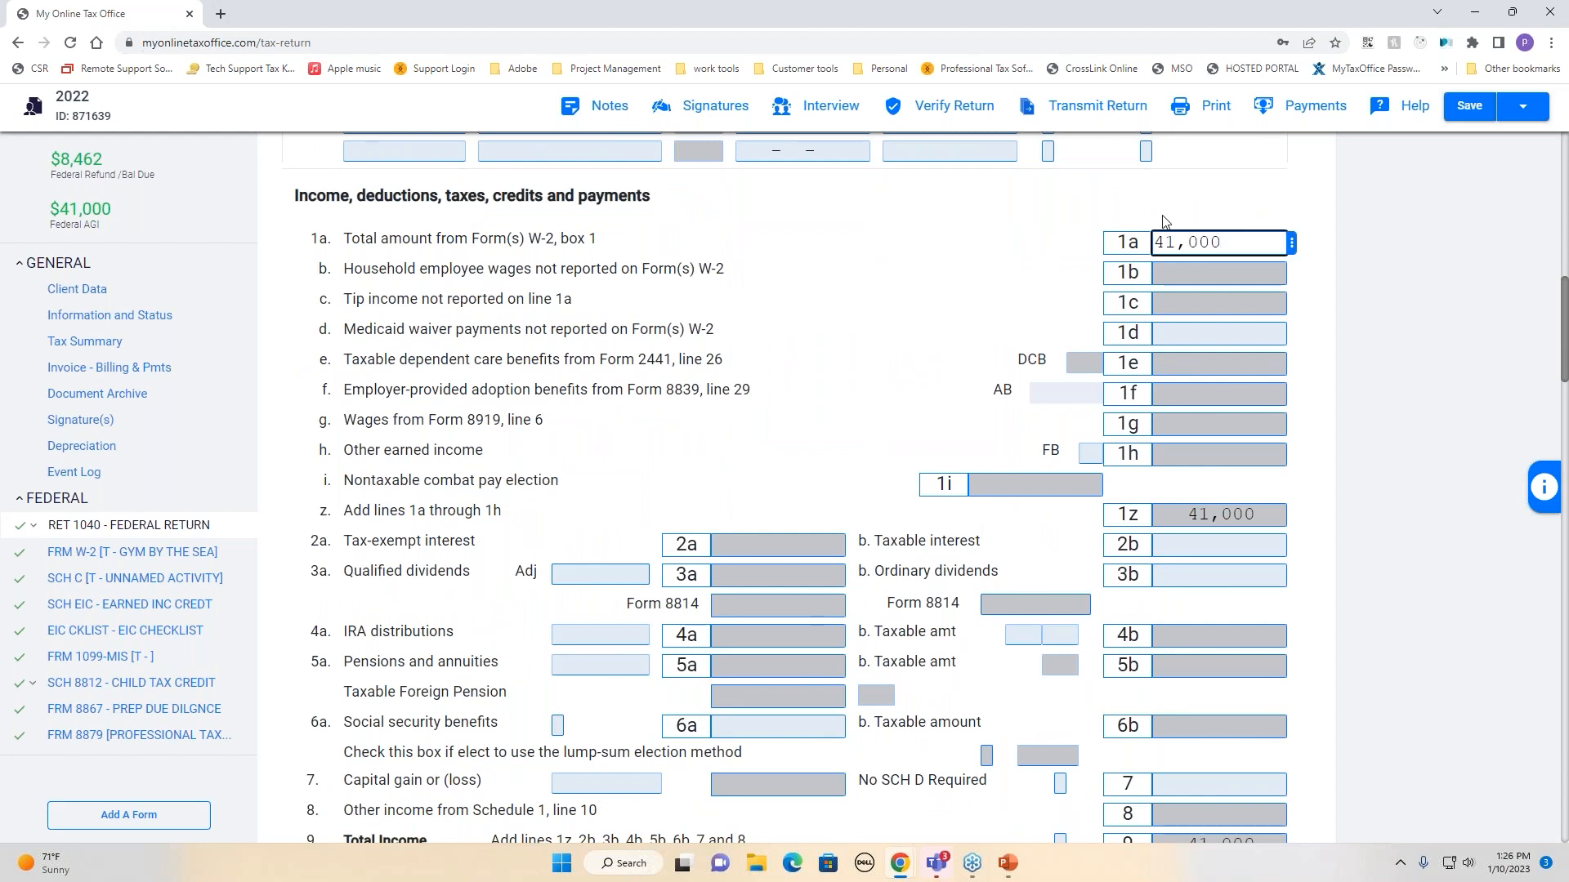
{"action": "left_click", "coordinate": [1544, 489]}
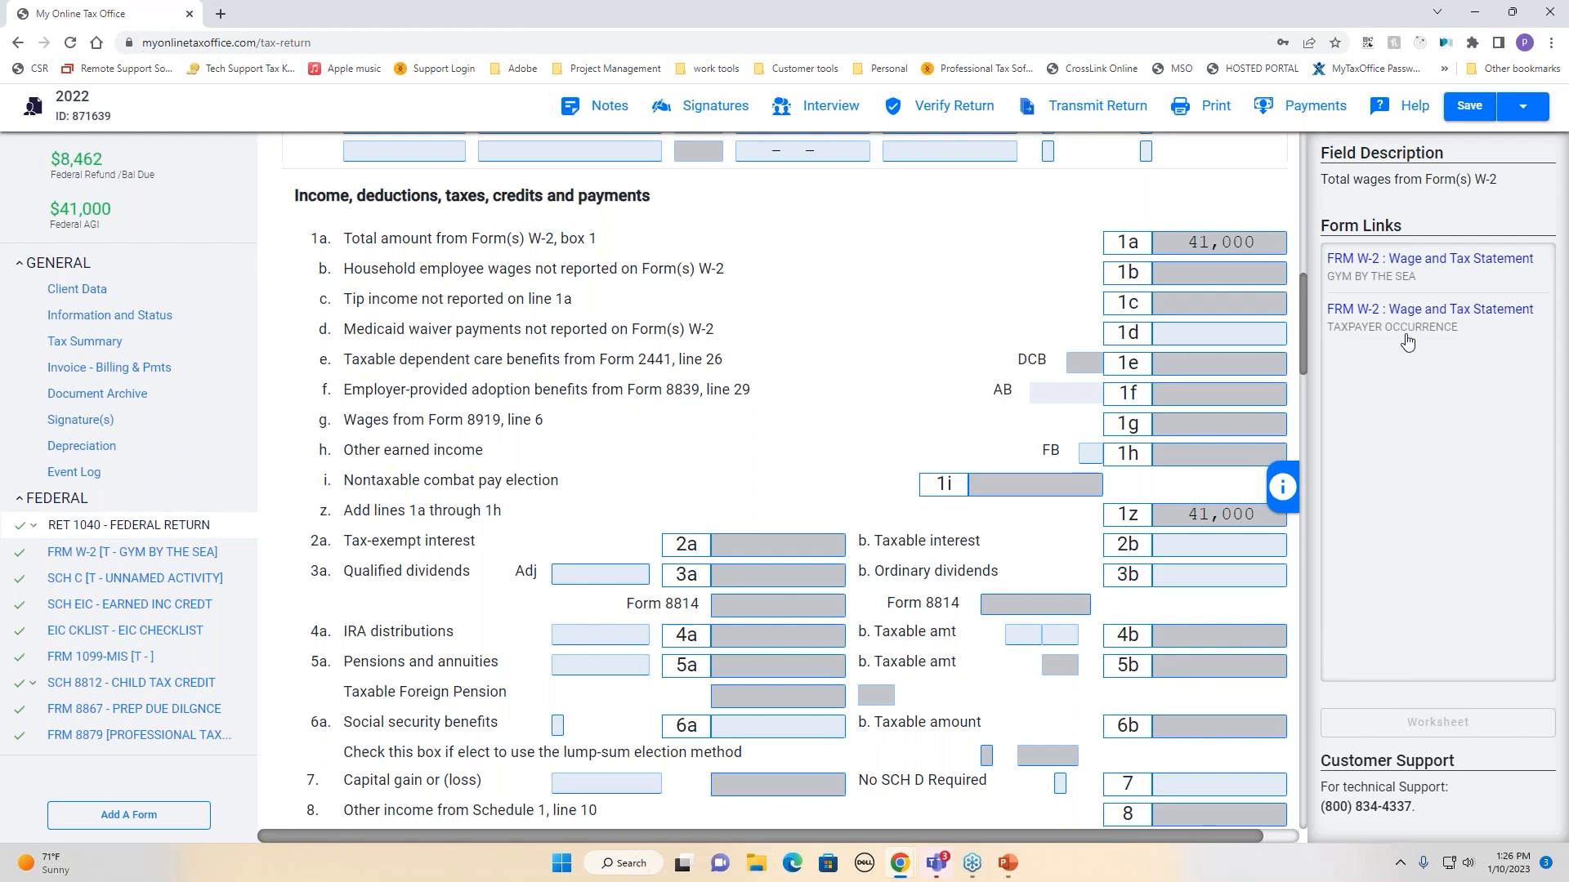
{"action": "left_click", "coordinate": [1228, 278]}
{"action": "left_click", "coordinate": [1217, 304]}
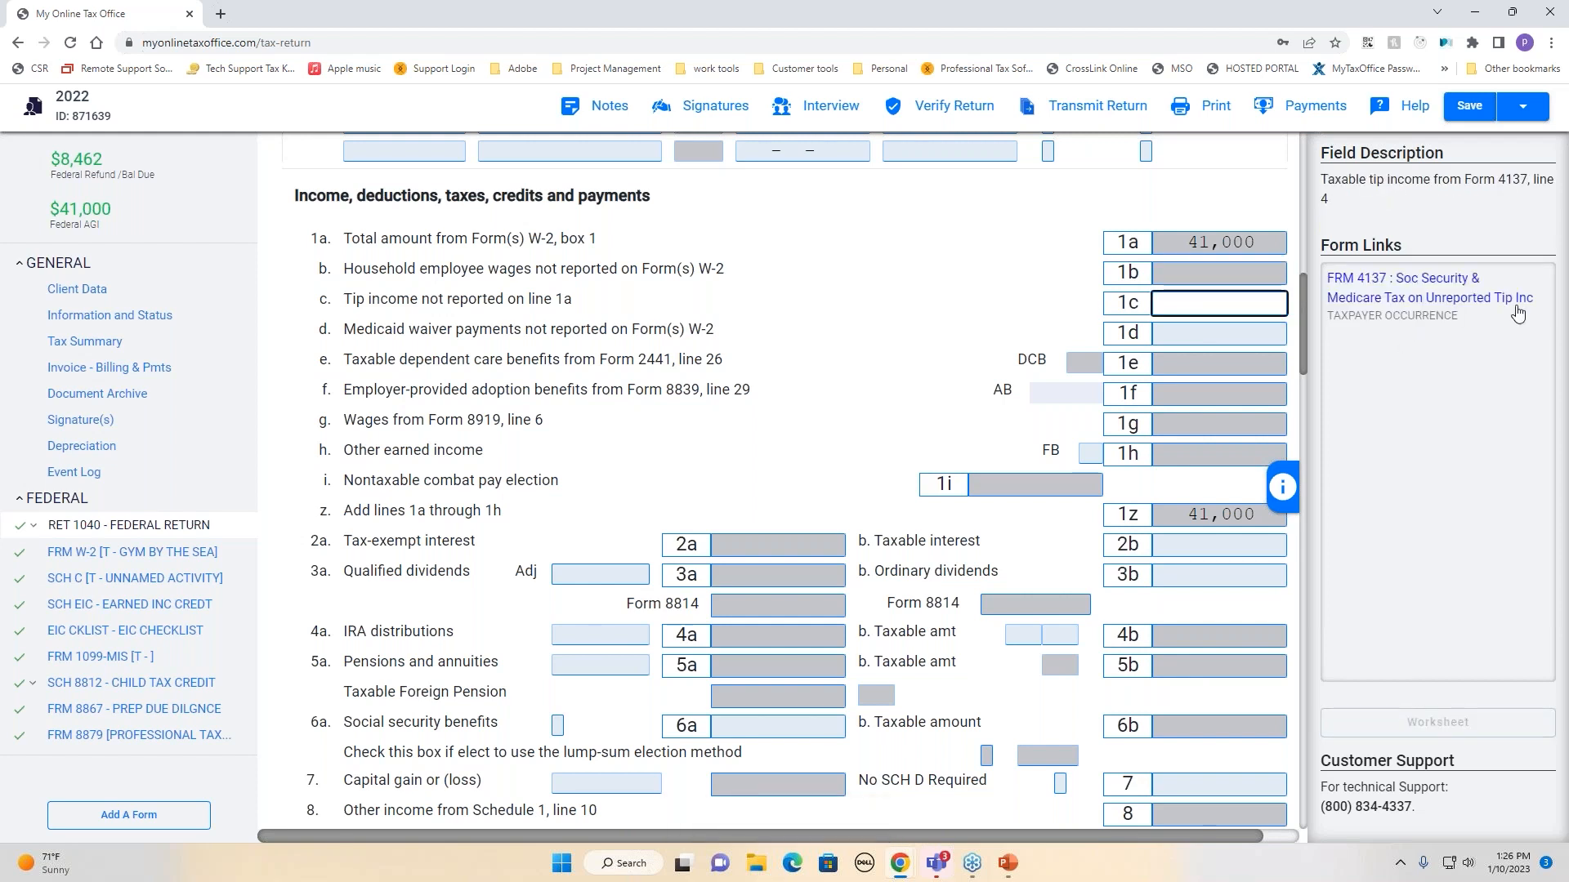
{"action": "key", "text": "Tab"}
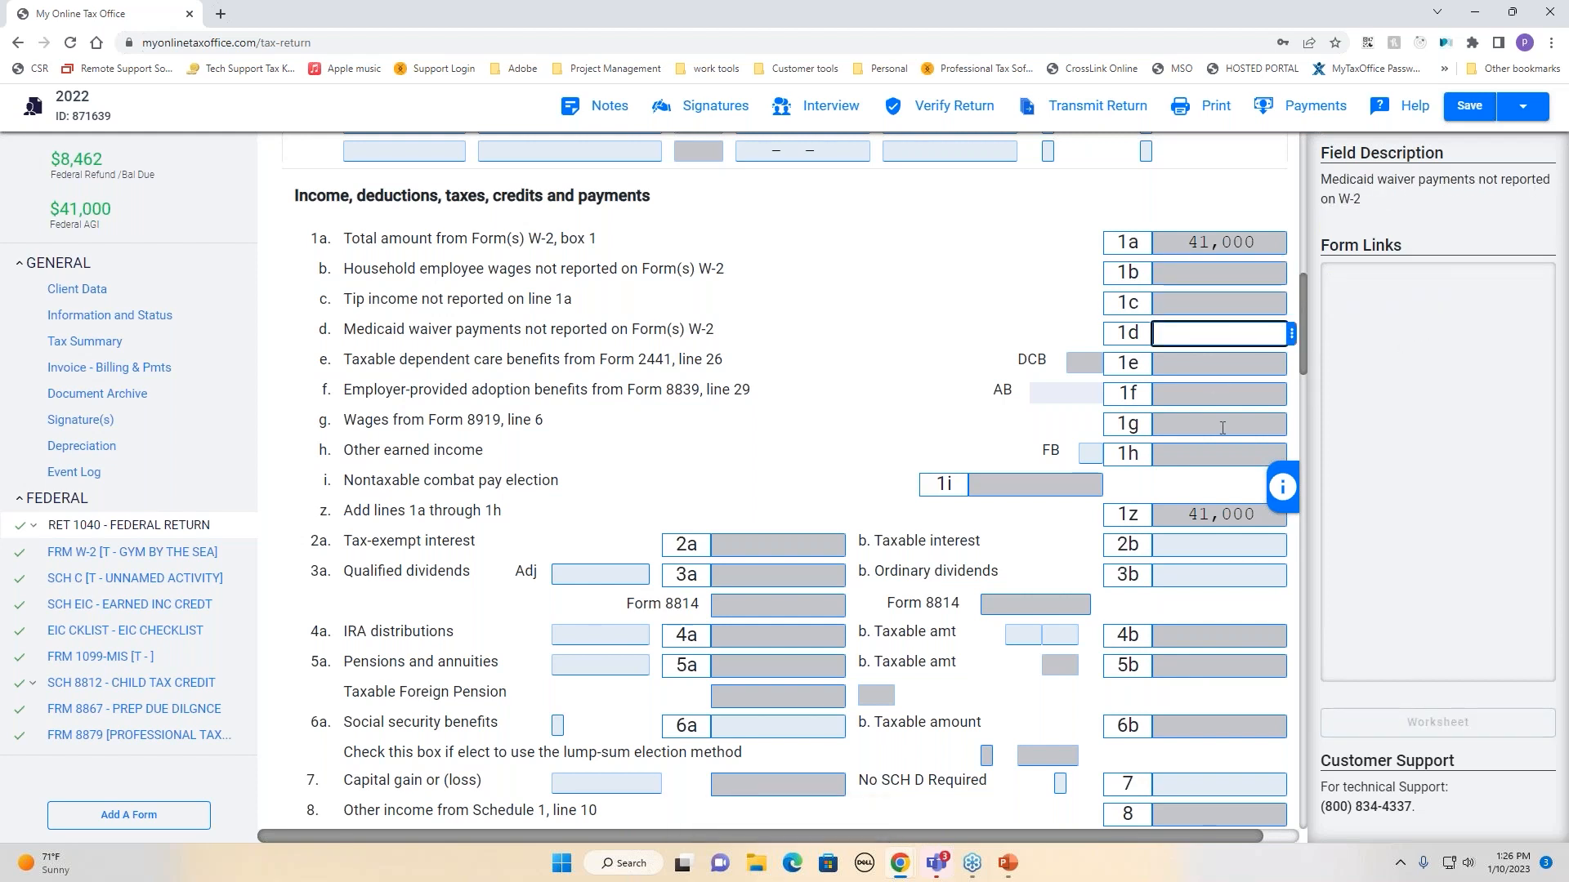
{"action": "left_click", "coordinate": [1207, 544]}
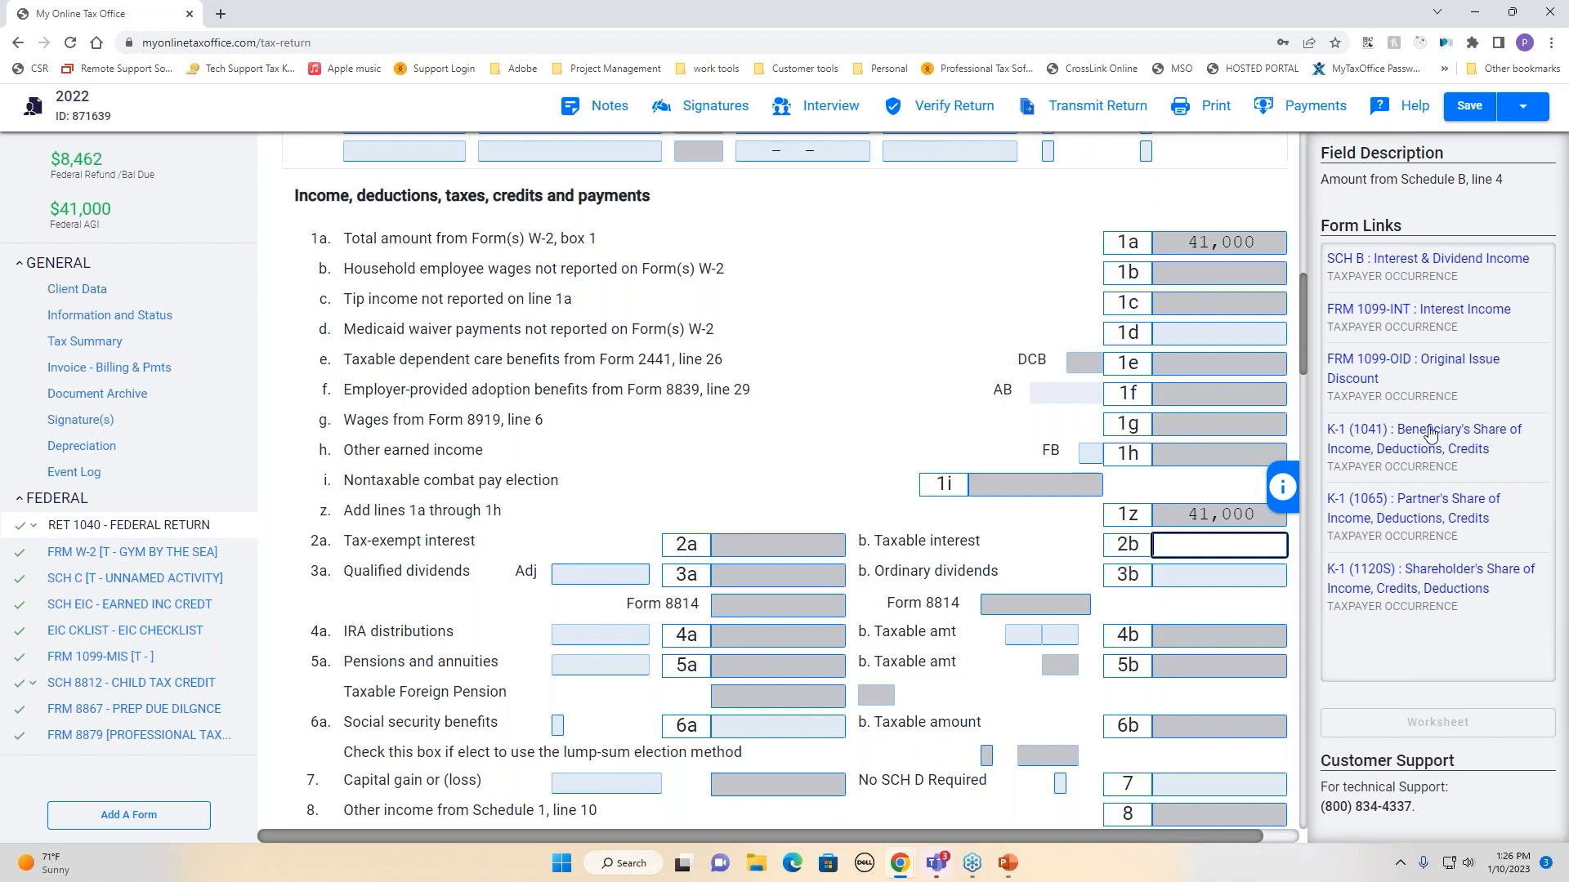
{"action": "left_click", "coordinate": [1161, 337]}
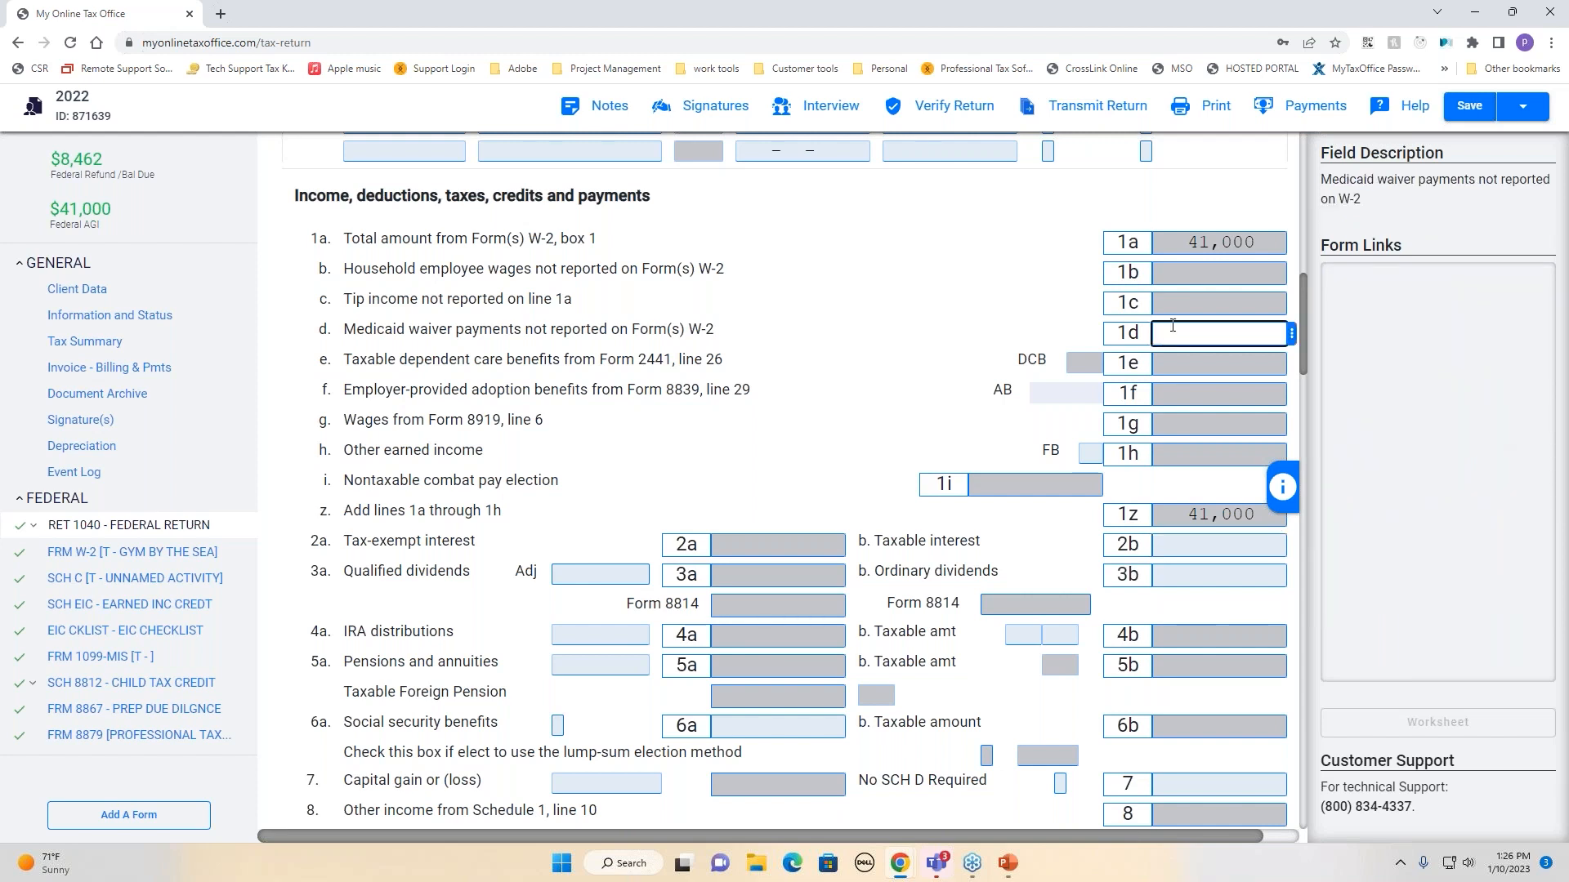
- Check the first dependent's last name, then highlight the line 1b household employee wages label
{"action": "scroll", "coordinate": [1172, 325], "scroll_direction": "up", "scroll_amount": 5}
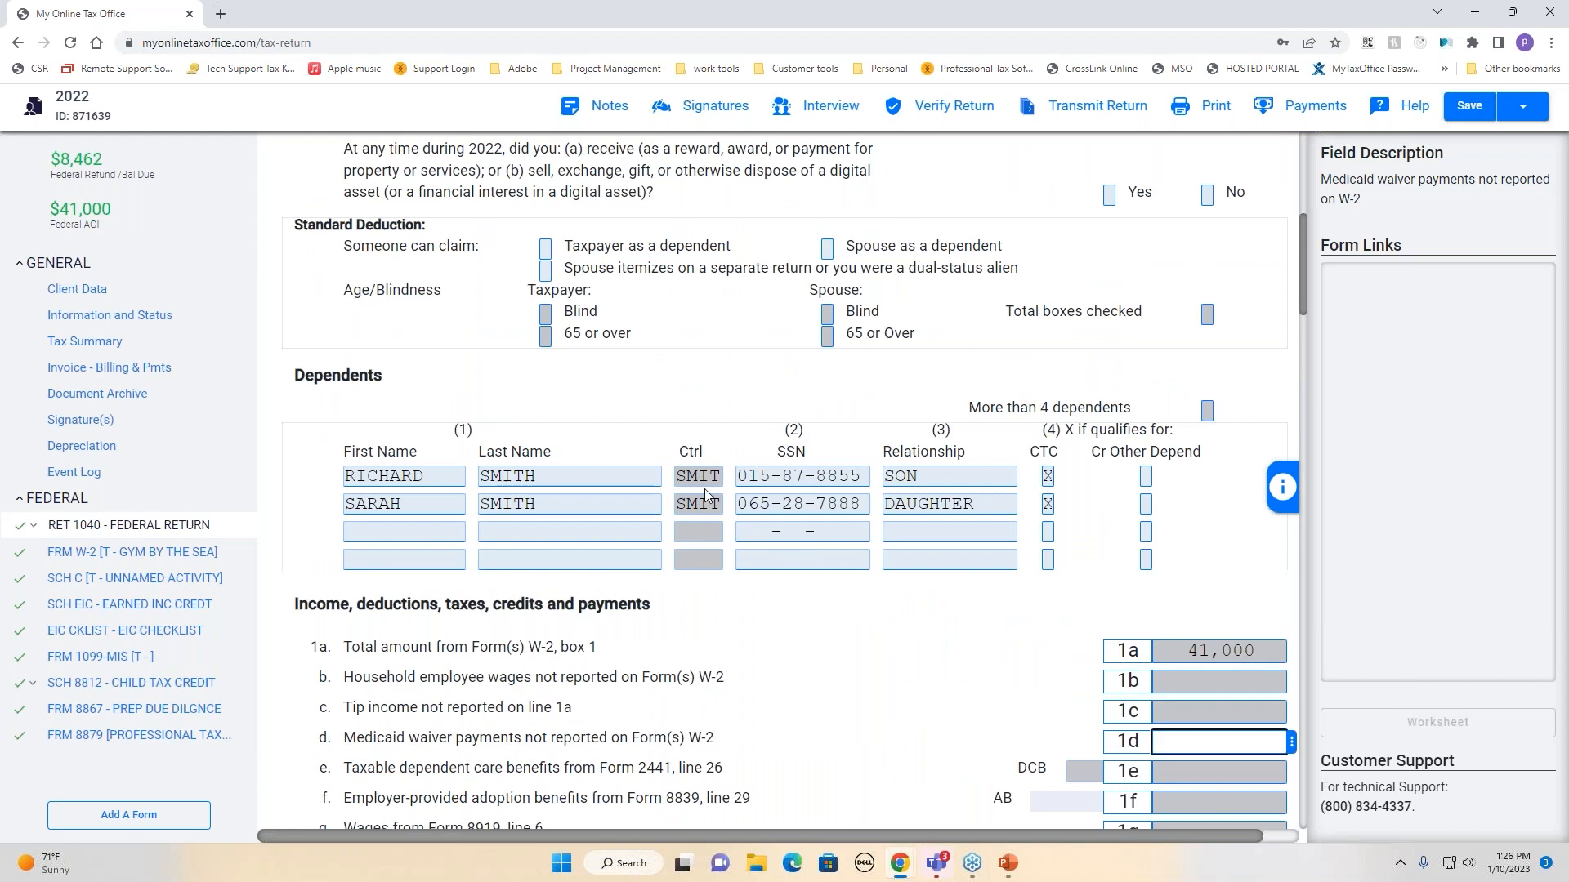
{"action": "left_click", "coordinate": [529, 478]}
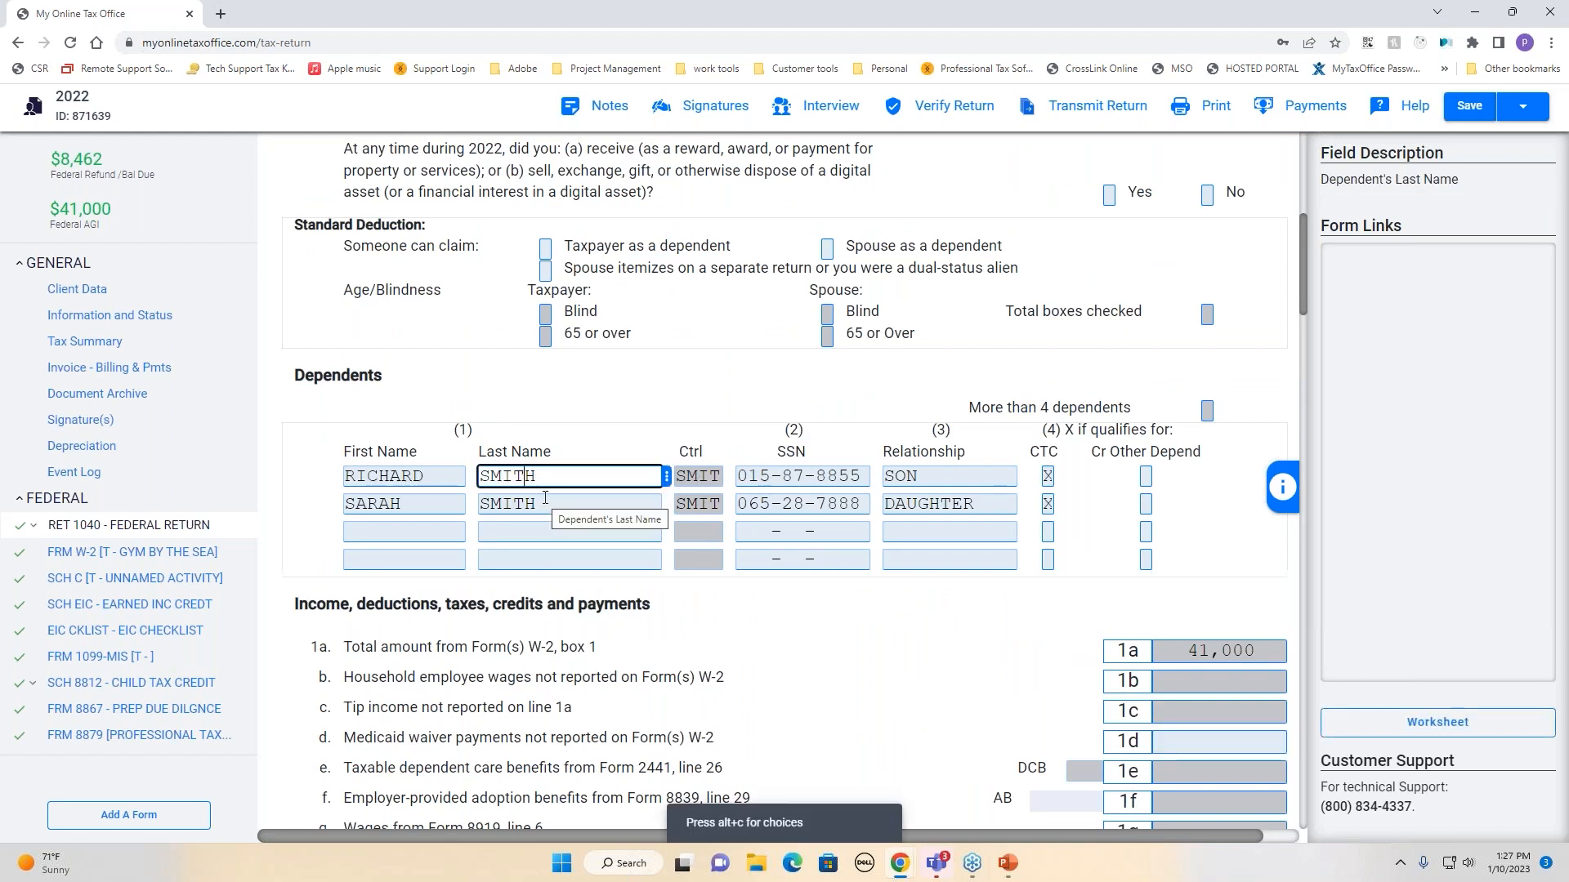
{"action": "scroll", "coordinate": [639, 423], "scroll_direction": "up", "scroll_amount": 5}
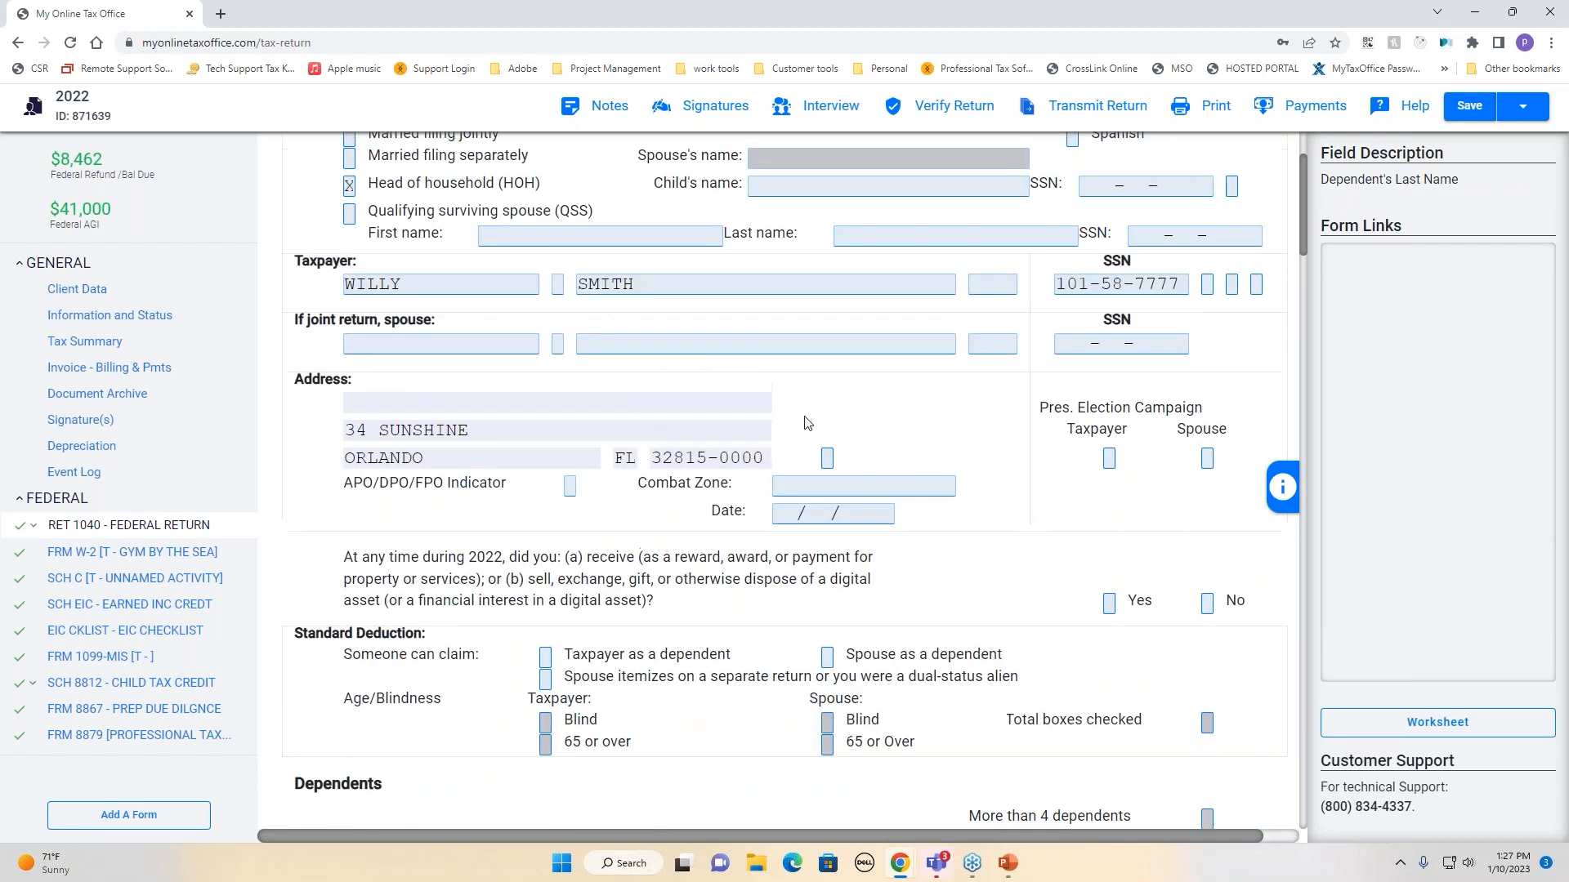
{"action": "scroll", "coordinate": [639, 424], "scroll_direction": "up", "scroll_amount": 2}
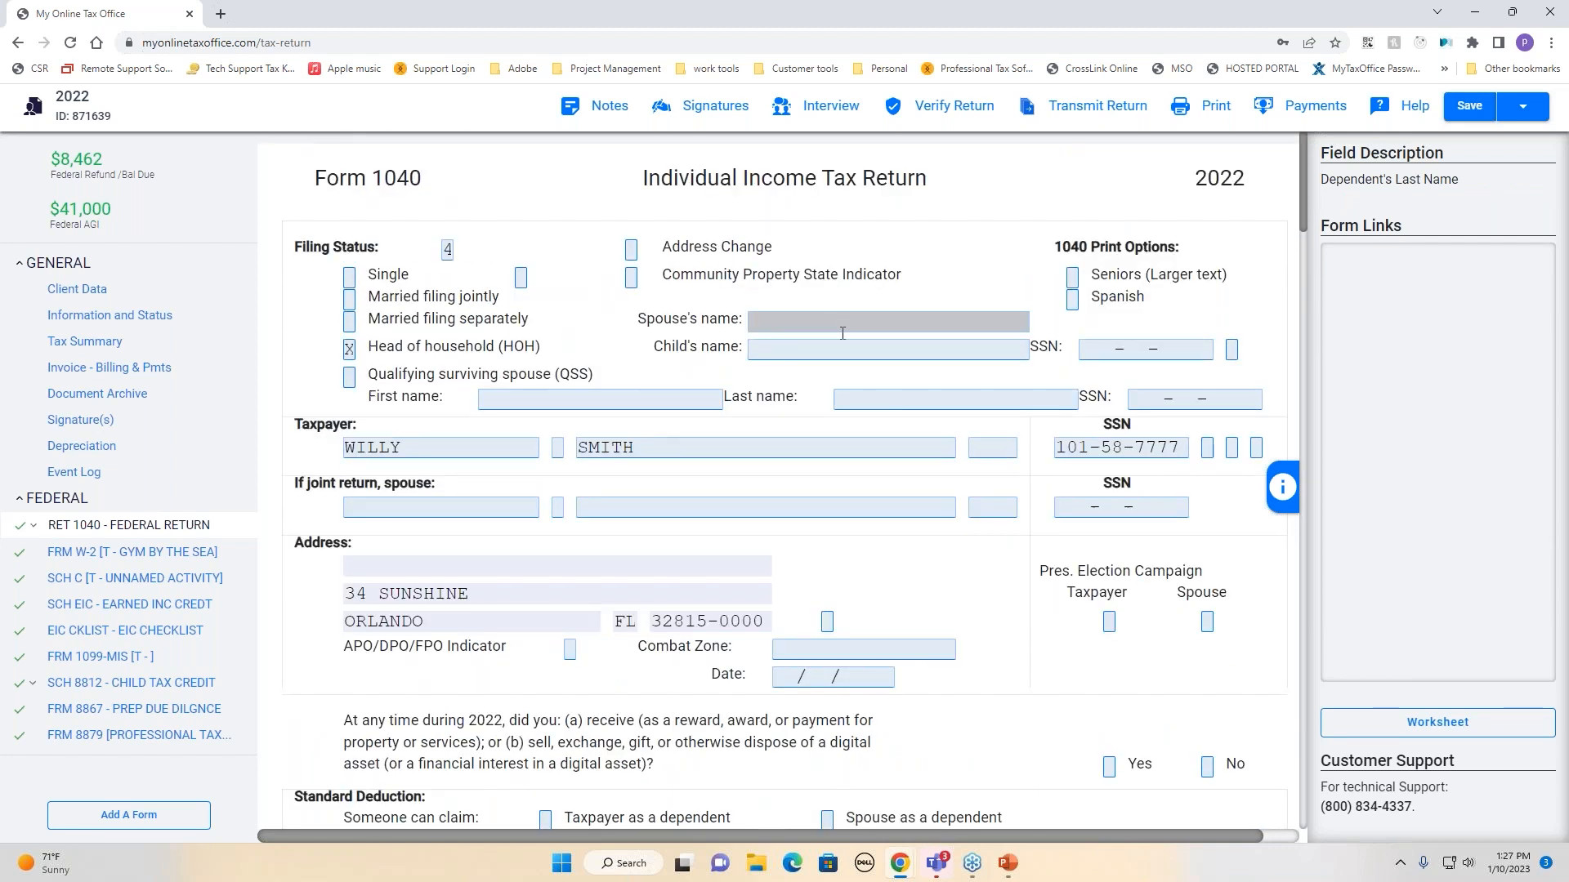
{"action": "scroll", "coordinate": [1021, 621], "scroll_direction": "down", "scroll_amount": 5}
{"action": "scroll", "coordinate": [1022, 621], "scroll_direction": "down", "scroll_amount": 12}
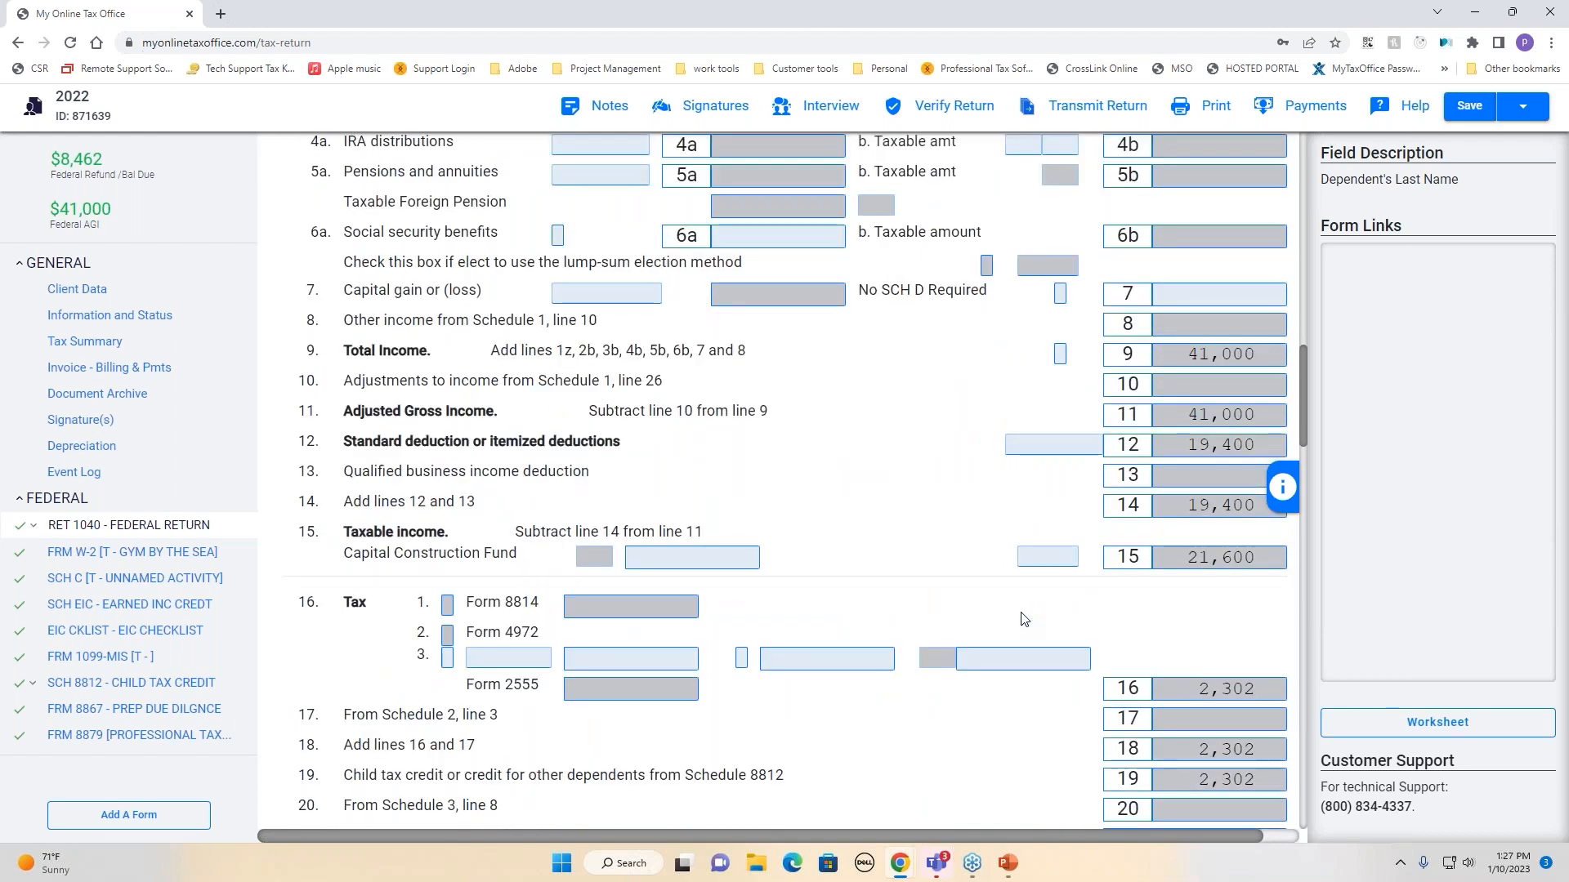
{"action": "scroll", "coordinate": [894, 533], "scroll_direction": "up", "scroll_amount": 8}
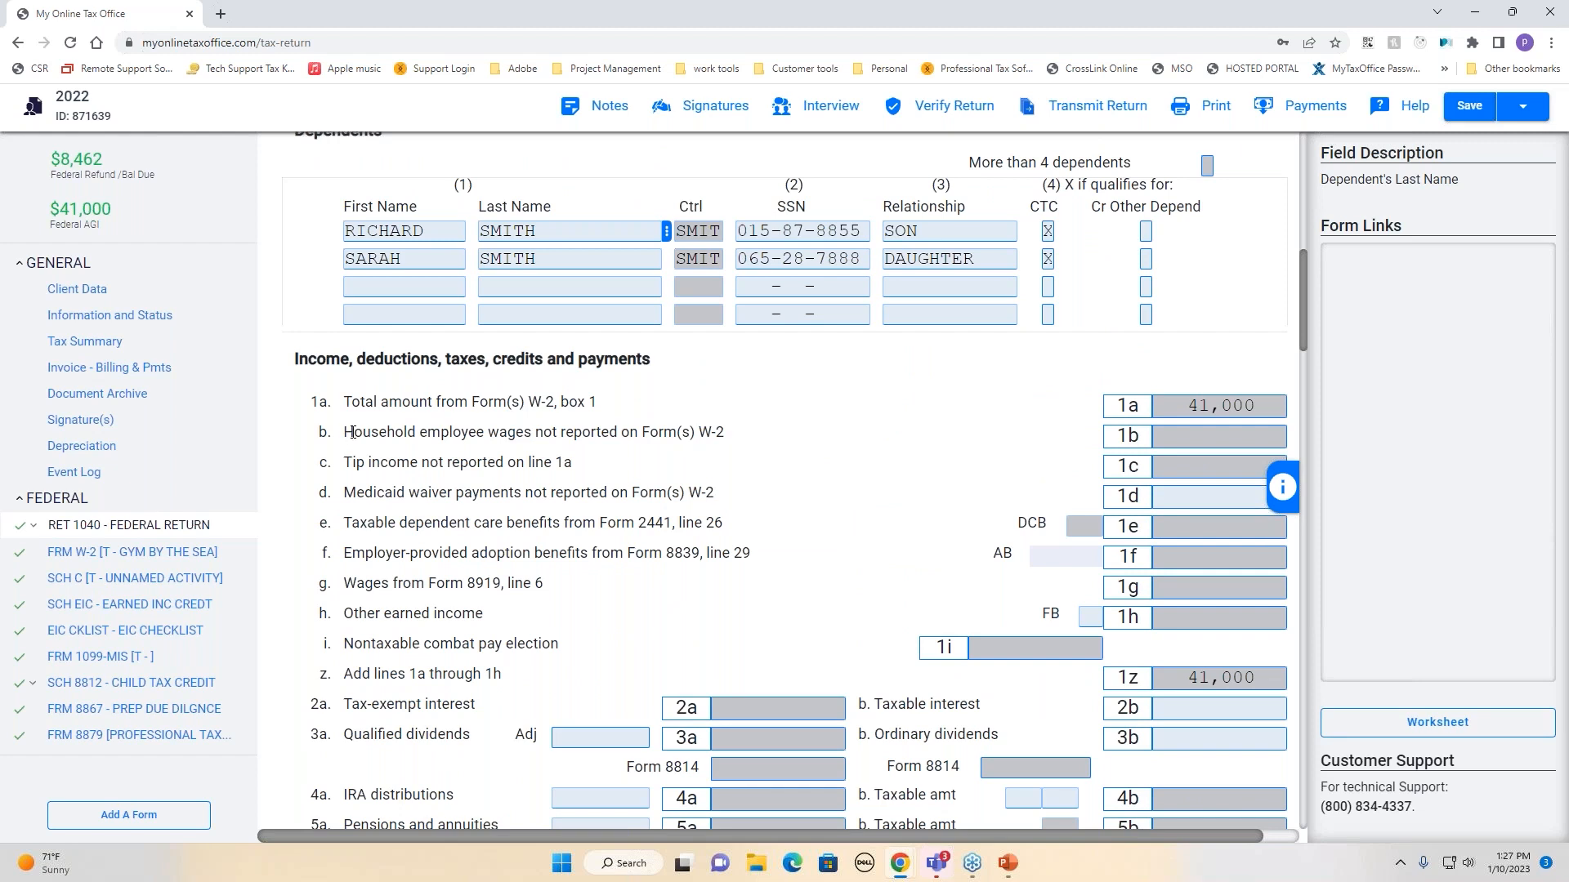
{"action": "left_click_drag", "start_coordinate": [347, 434], "coordinate": [753, 437]}
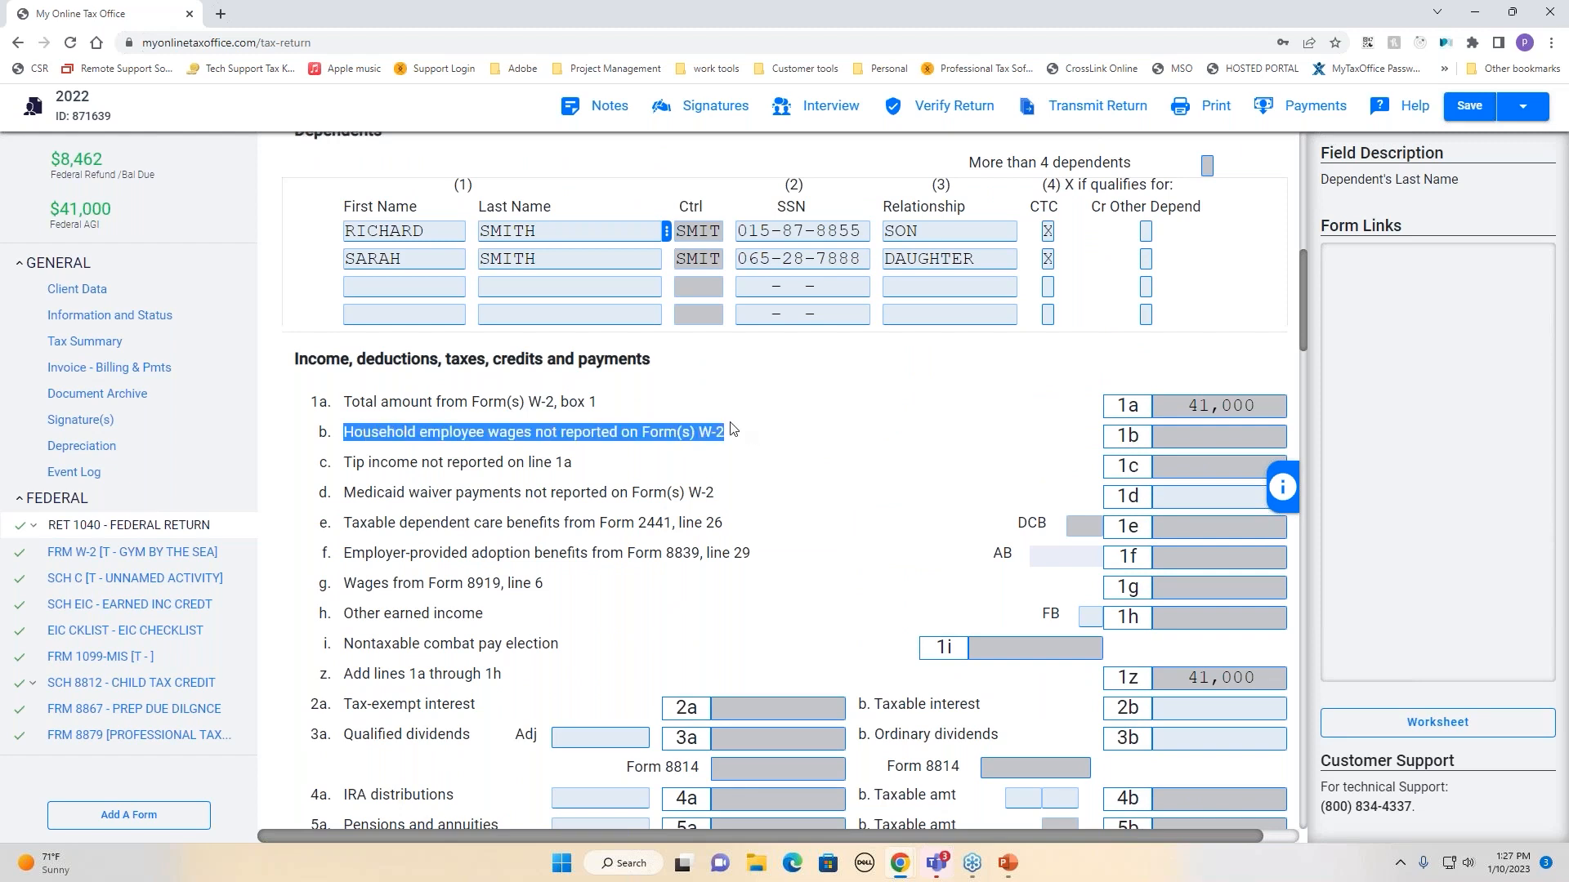
- Open the household employer worksheet behind line 1b from its field description
{"action": "left_click", "coordinate": [965, 420]}
{"action": "left_click", "coordinate": [1174, 439]}
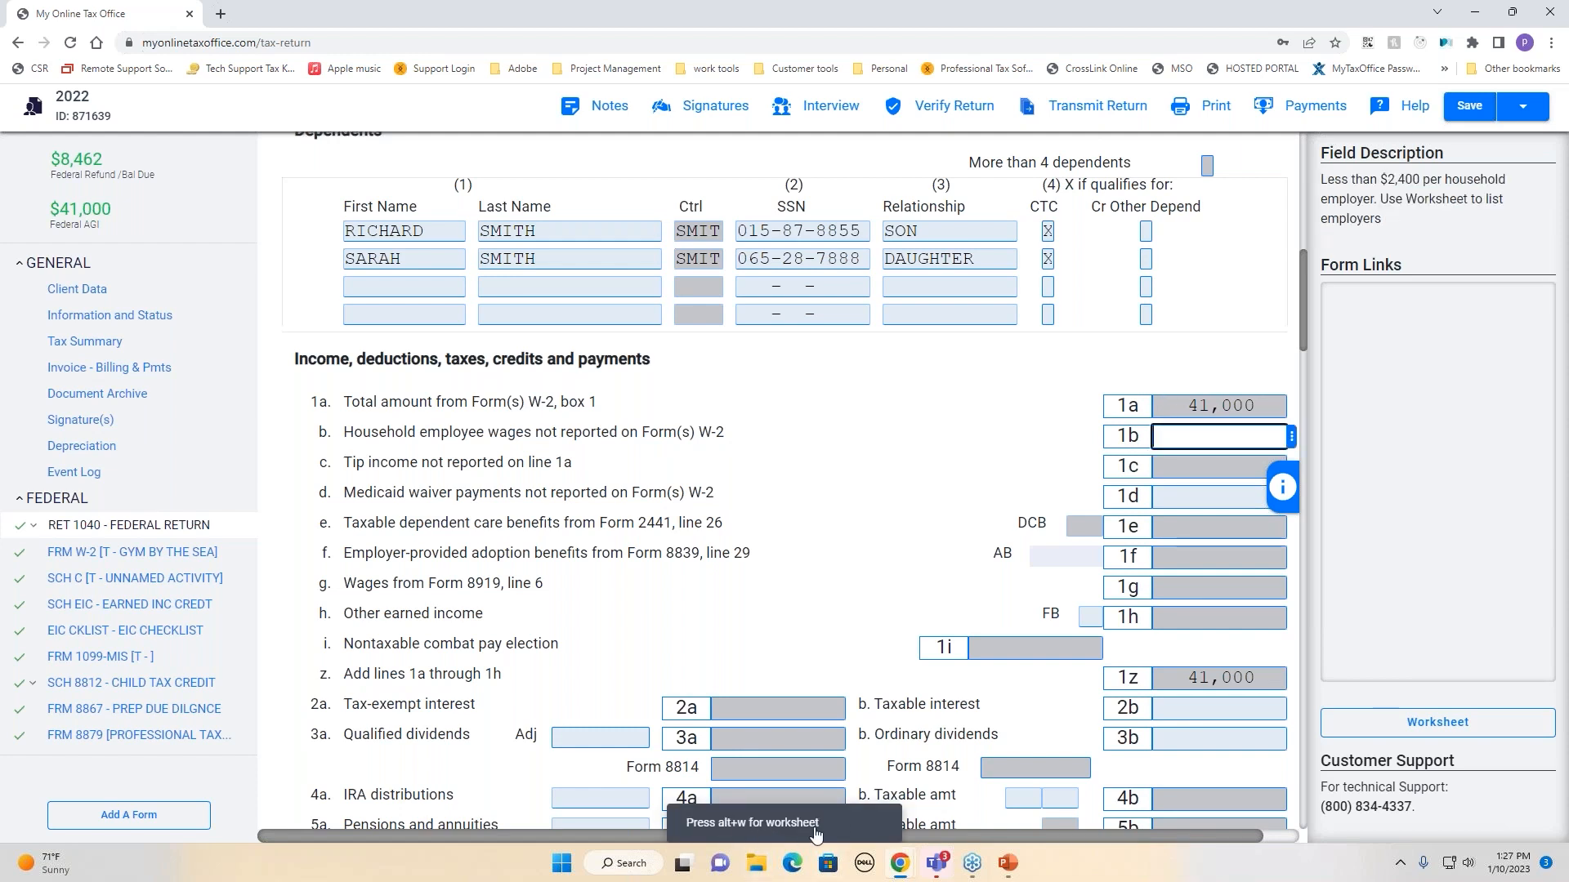
{"action": "left_click", "coordinate": [991, 378]}
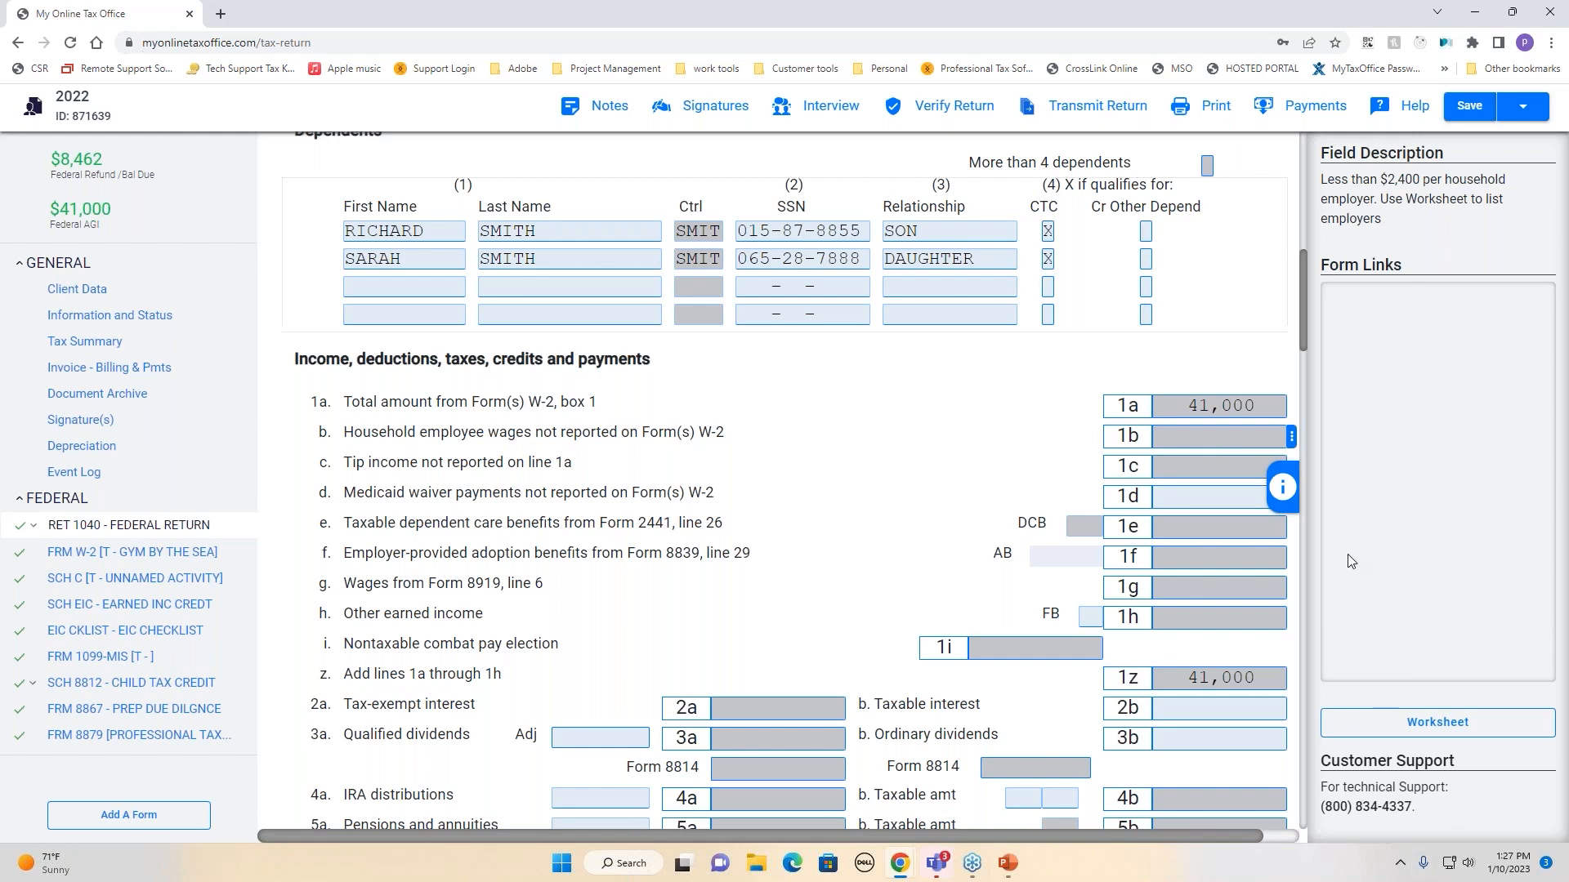
{"action": "left_click", "coordinate": [1284, 487]}
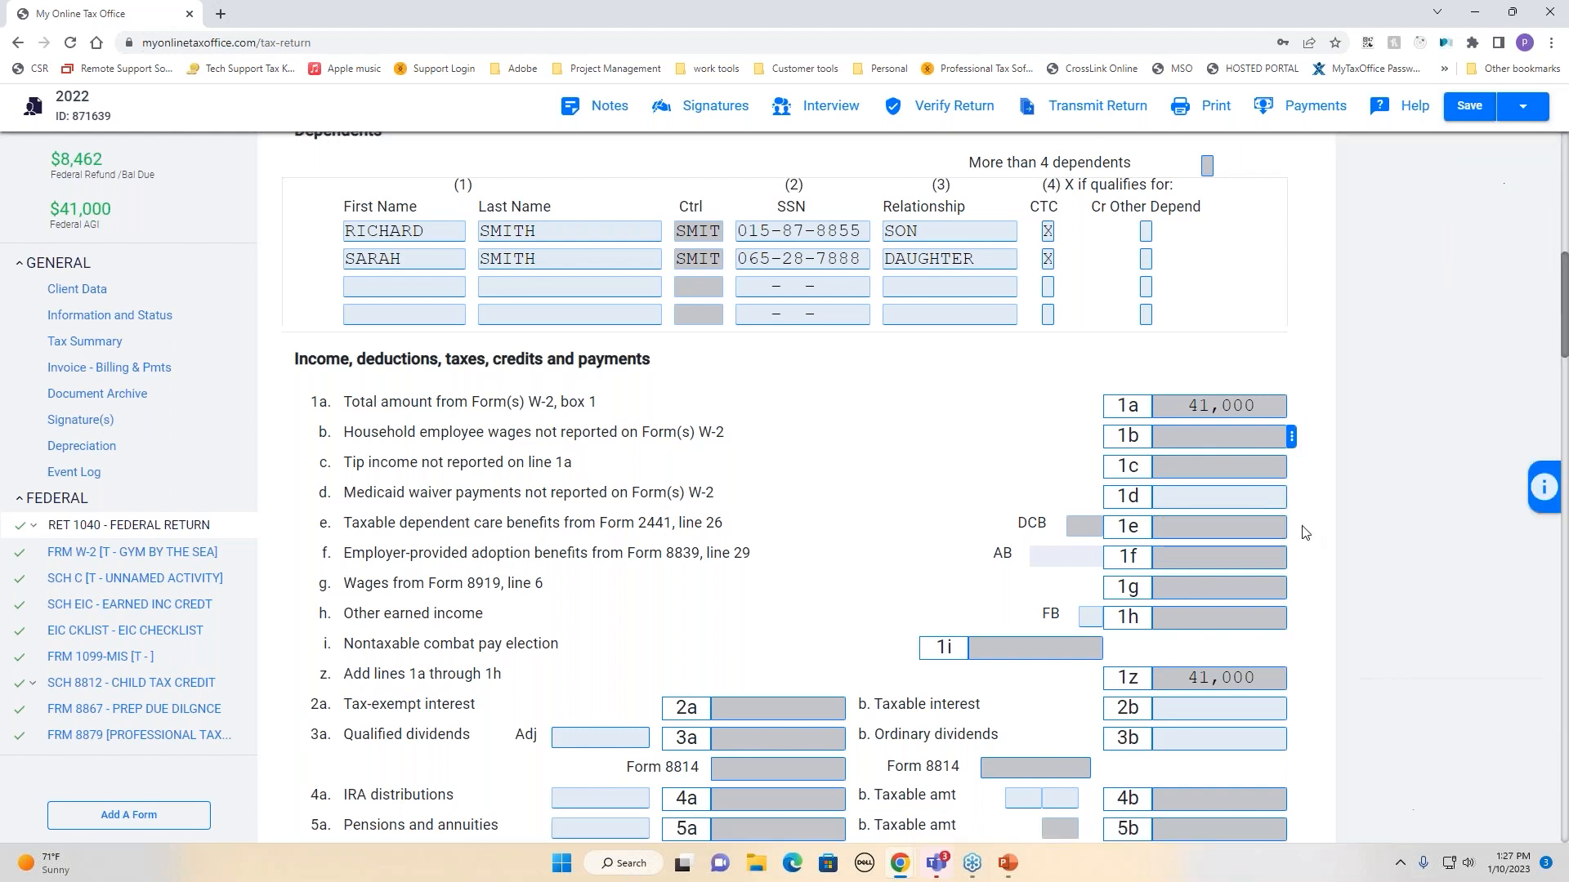
{"action": "left_click", "coordinate": [1291, 437]}
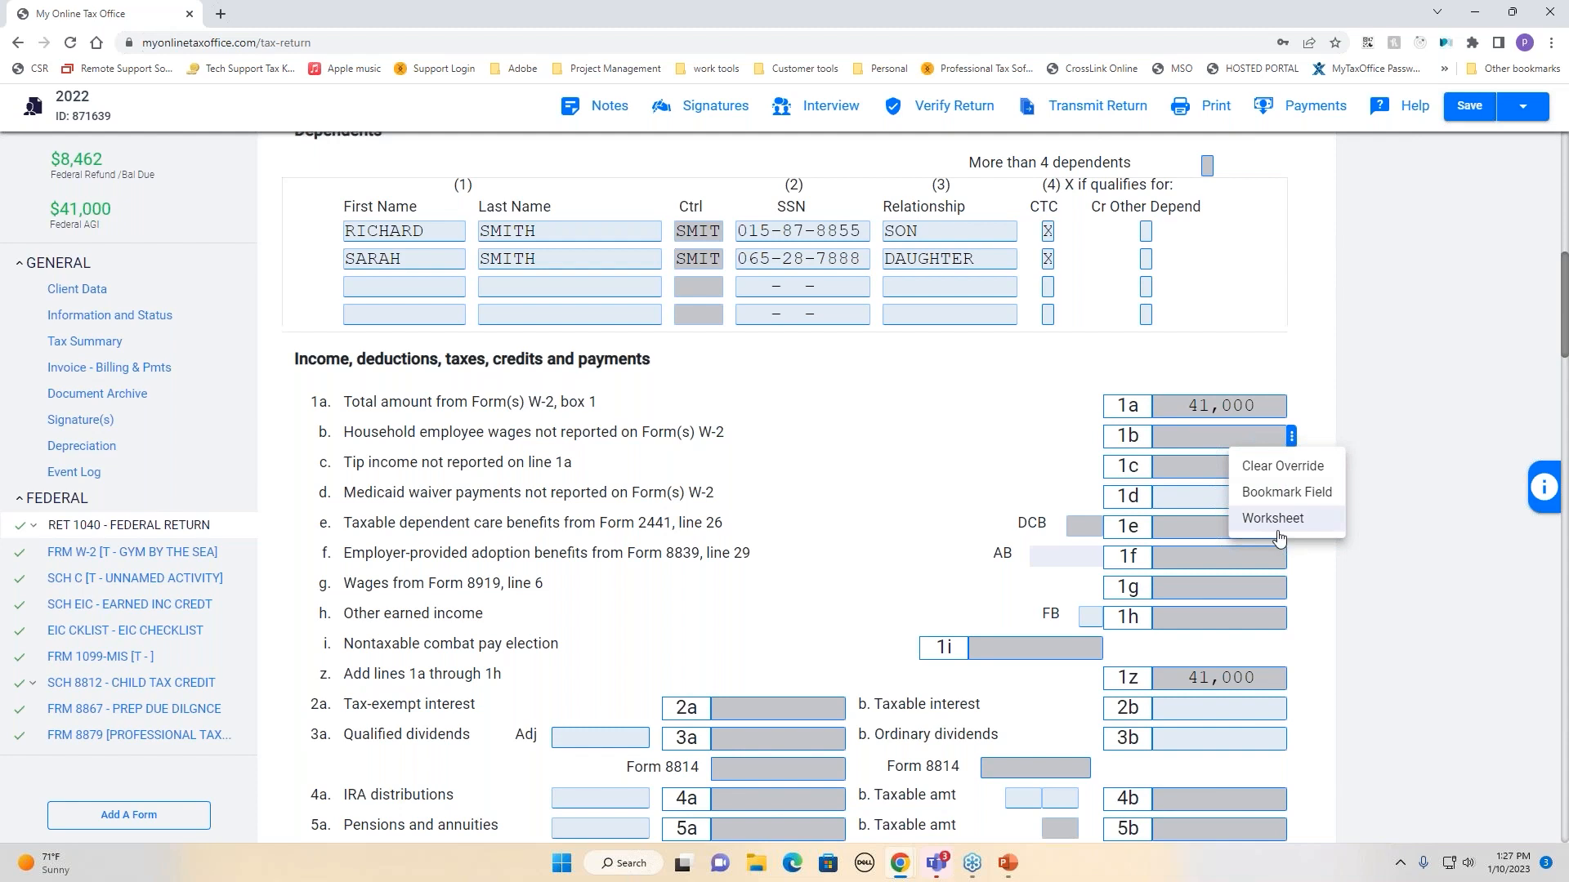
{"action": "left_click", "coordinate": [1185, 550]}
{"action": "left_click", "coordinate": [1183, 434]}
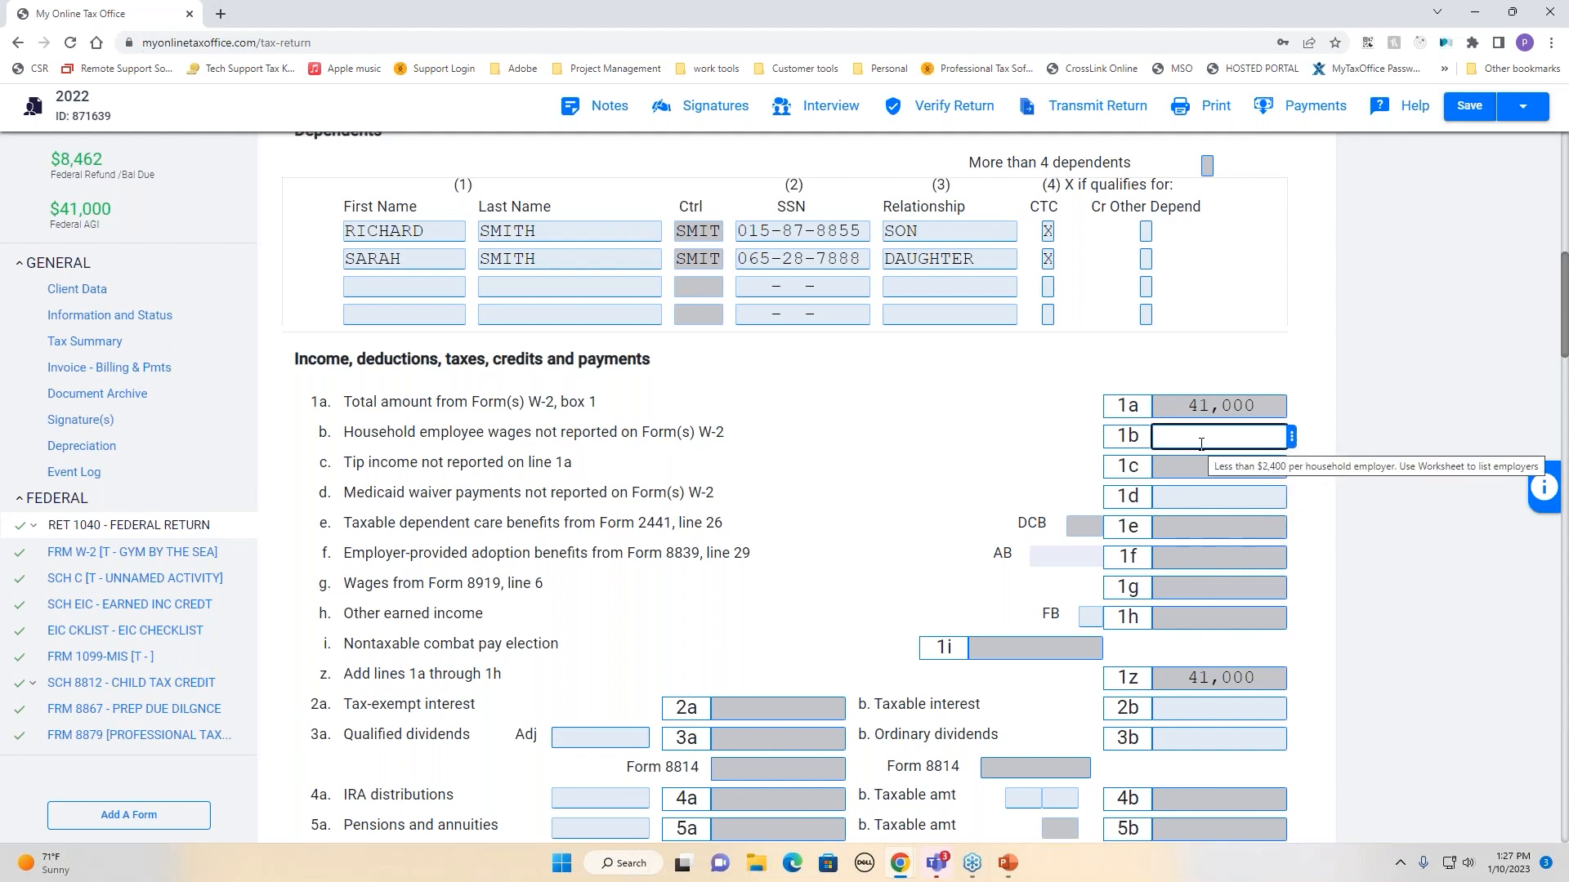
{"action": "left_click", "coordinate": [1544, 488]}
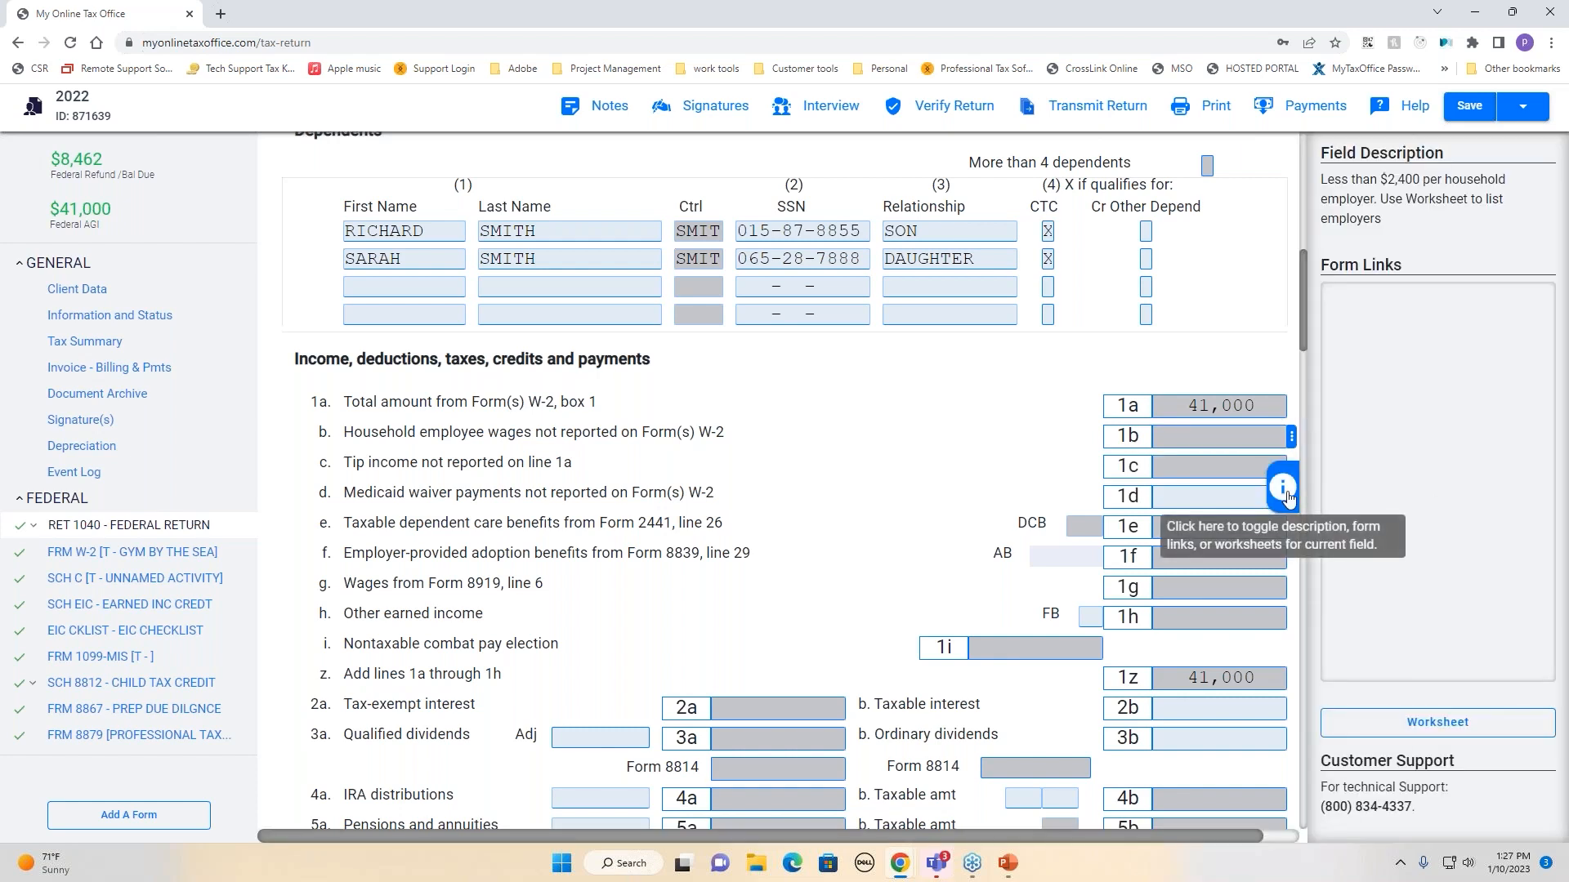
{"action": "left_click", "coordinate": [1428, 735]}
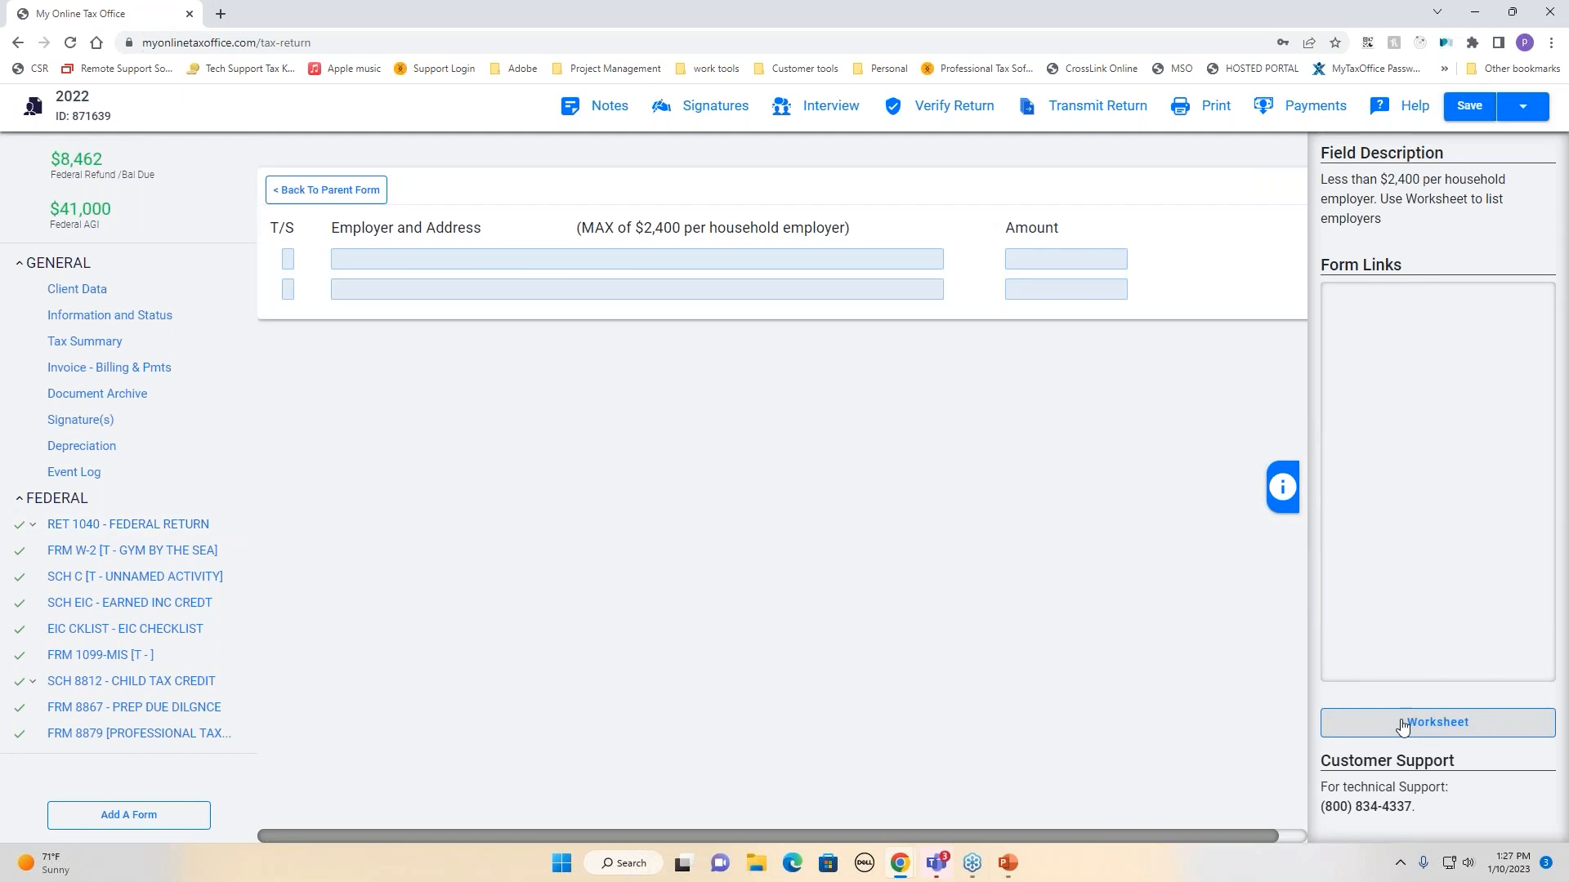
- Enter taxpayer employer CLEANING ABC with its address and $800 wages, then return to Form 1040
{"action": "left_click", "coordinate": [288, 259]}
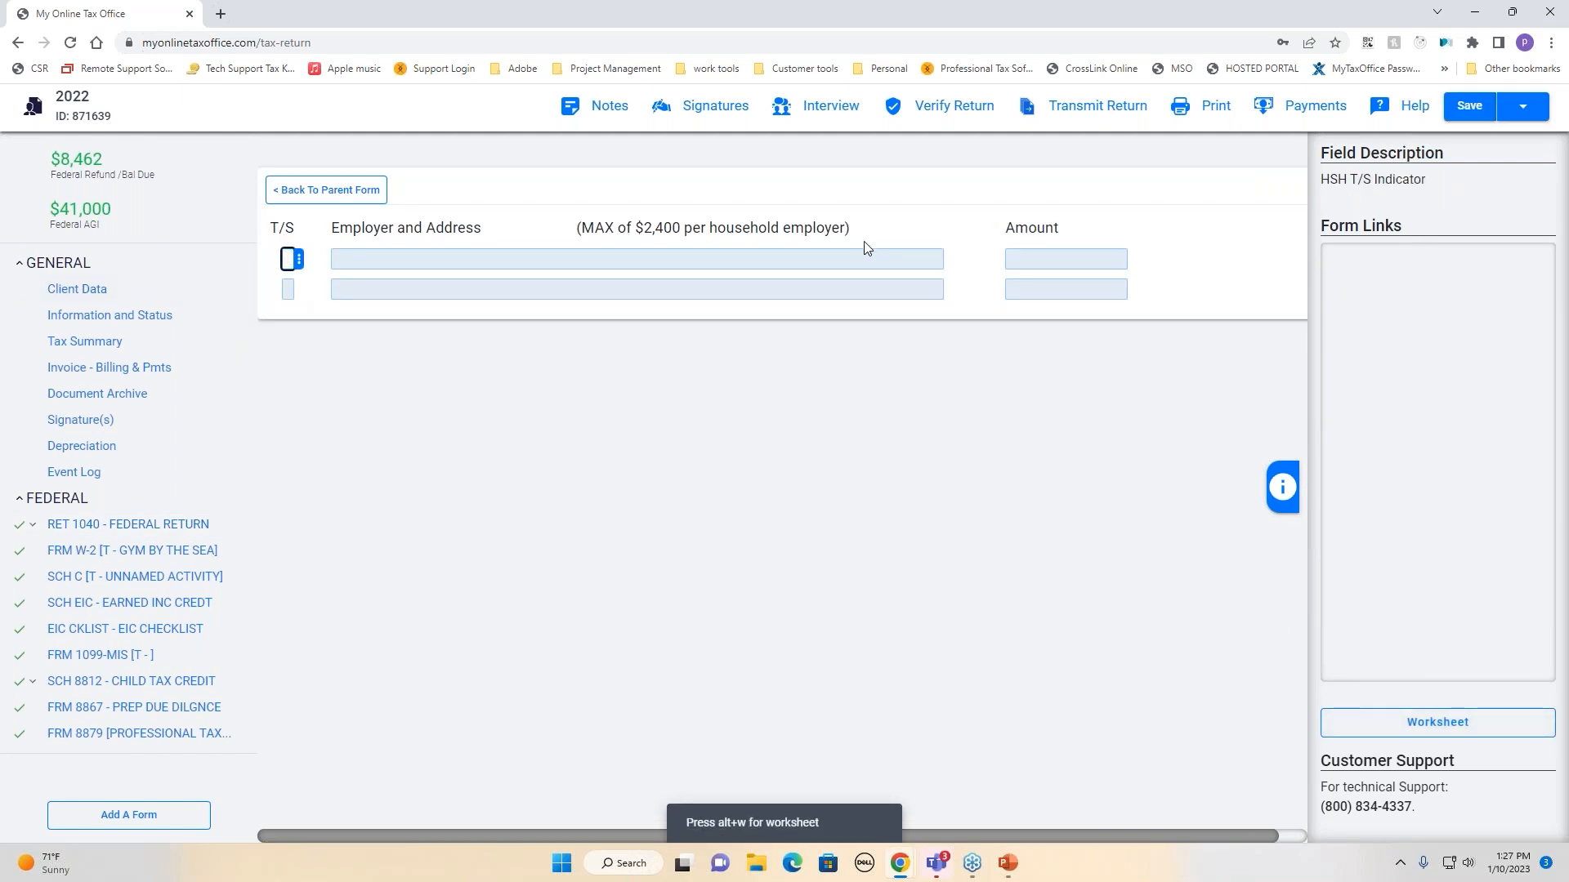
{"action": "type", "text": "T"}
{"action": "left_click", "coordinate": [467, 260]}
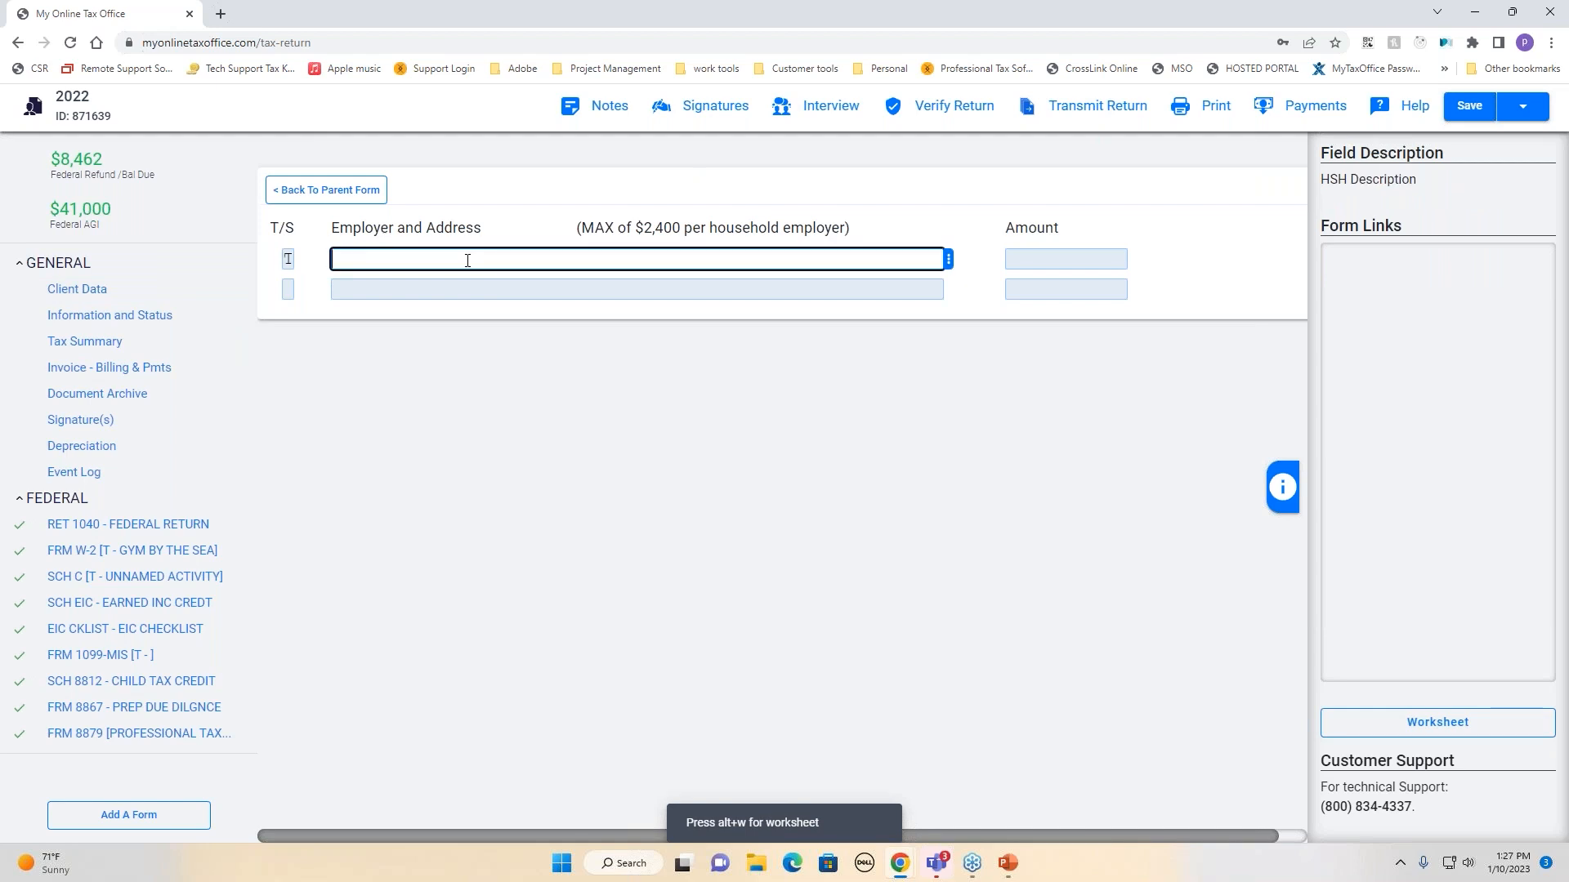
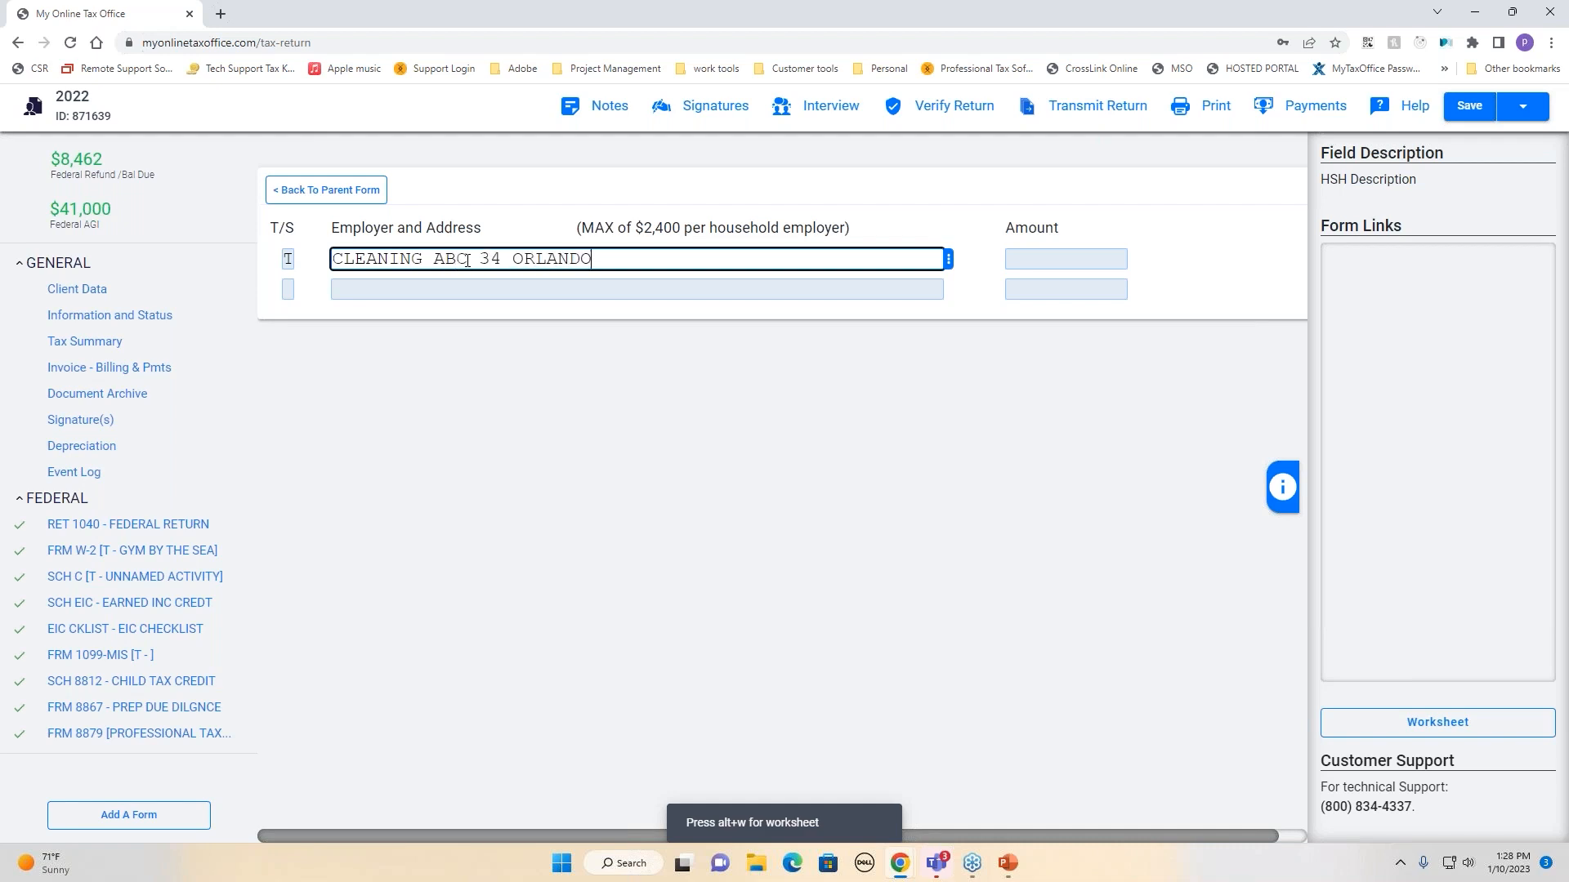
{"action": "key", "text": "Tab"}
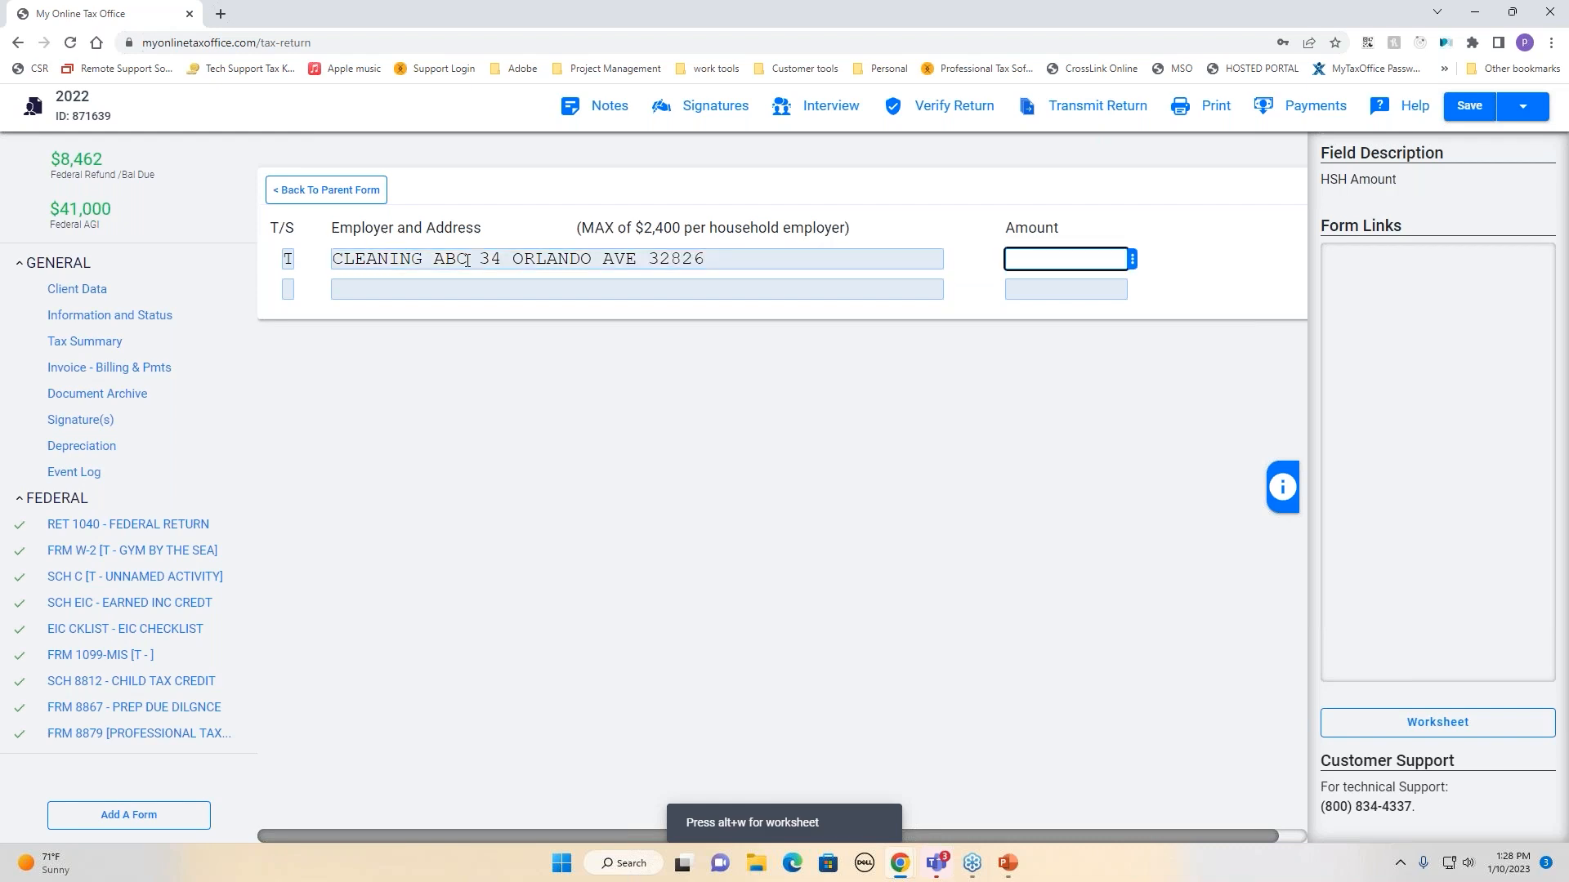
{"action": "type", "text": "800"}
{"action": "left_click", "coordinate": [730, 504]}
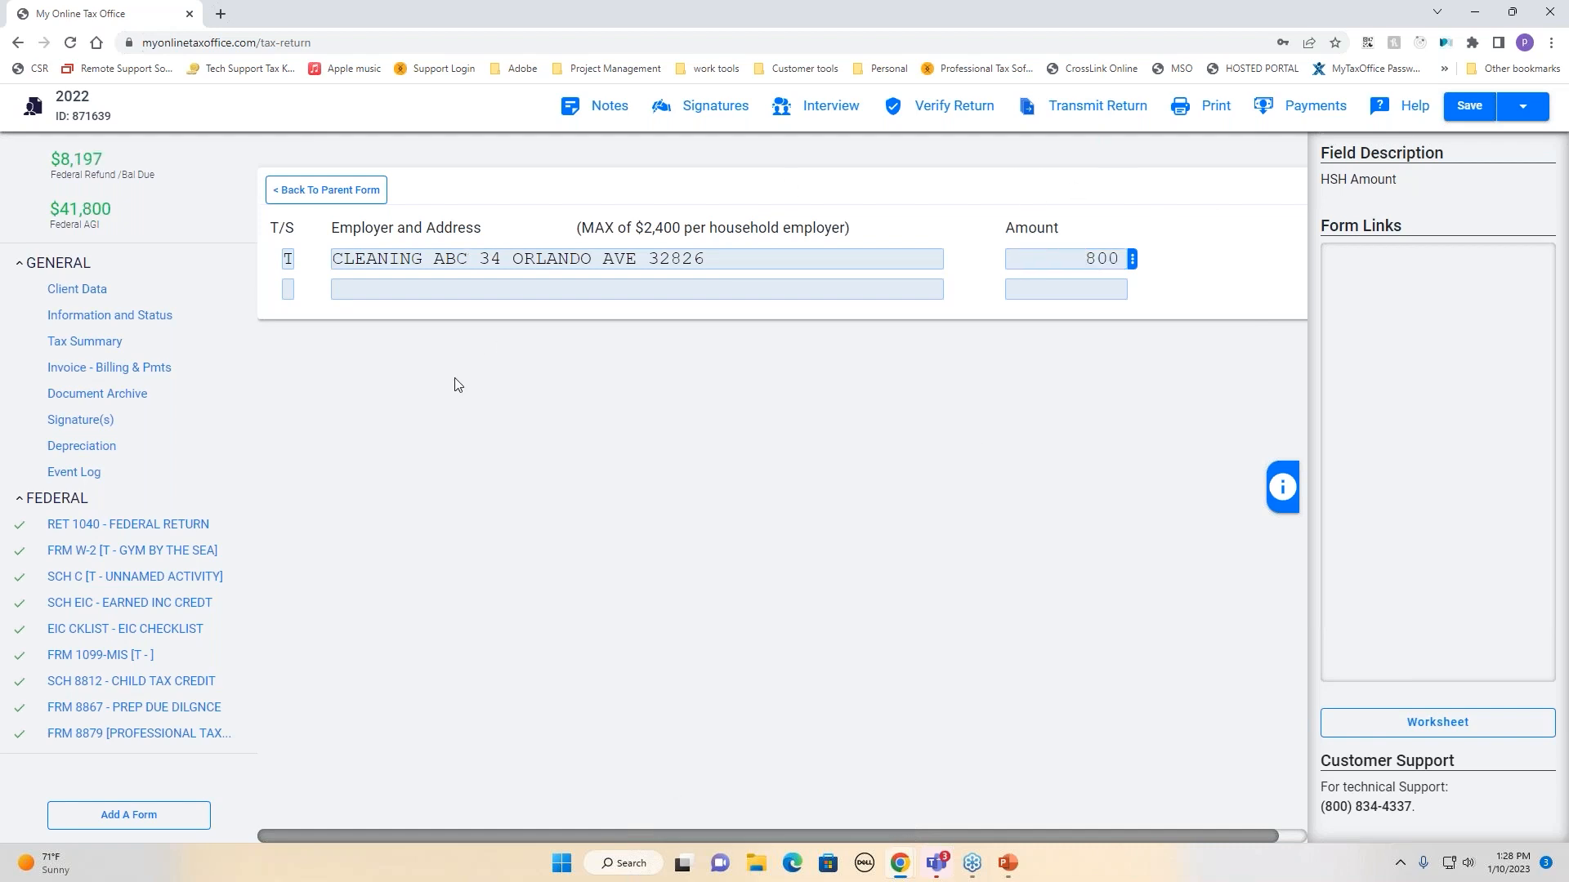
{"action": "left_click", "coordinate": [340, 196]}
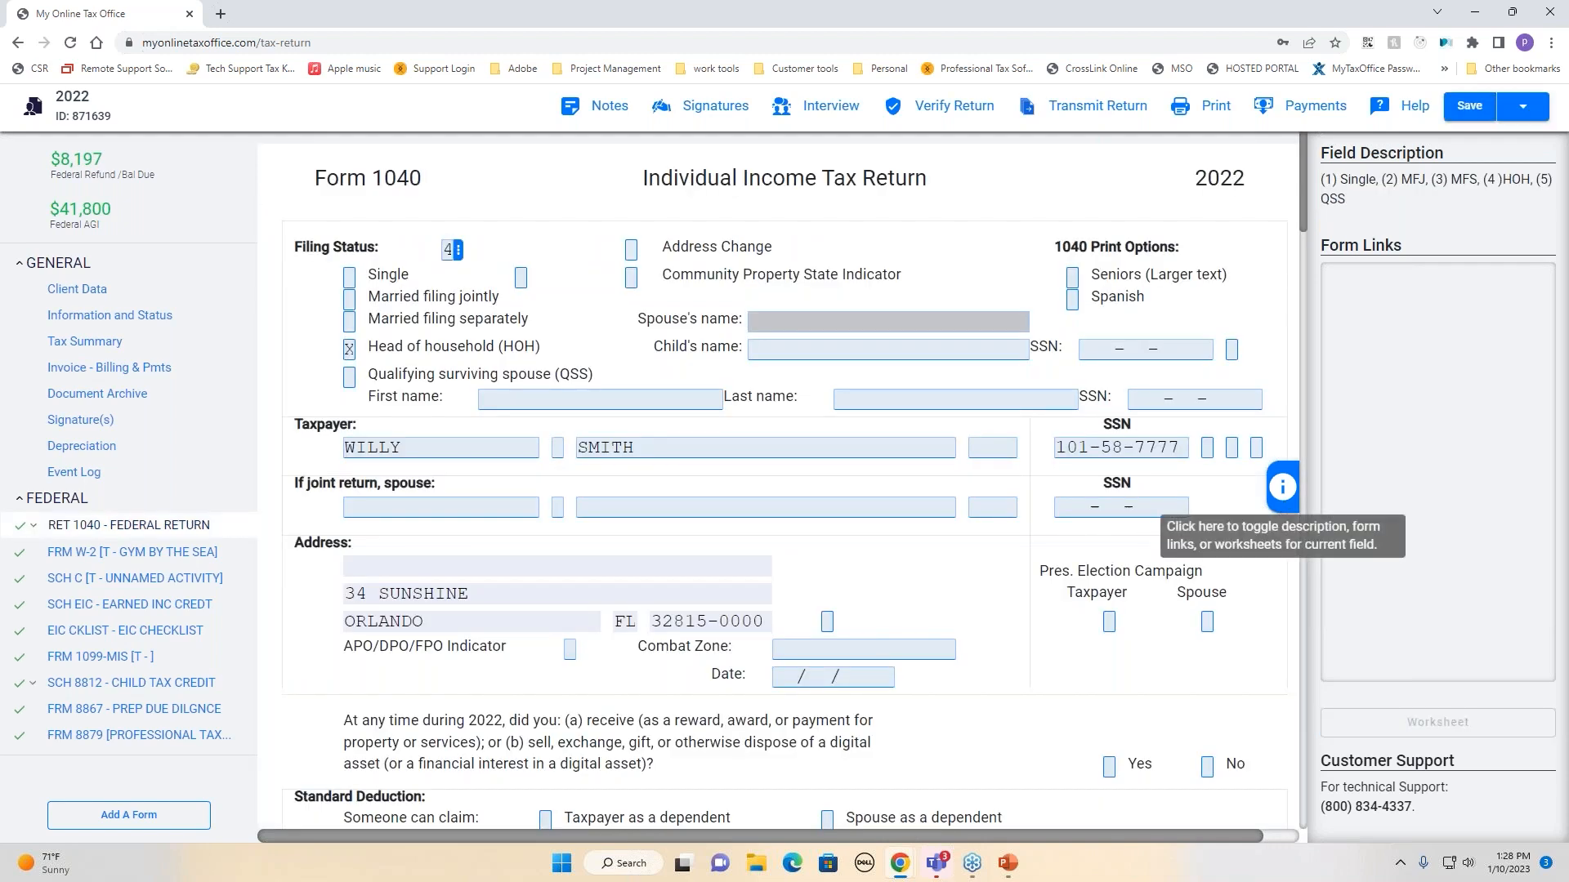
- Confirm line 1b shows 800 and review down to the $8,197 direct-deposit refund and paid preparer section
{"action": "left_click", "coordinate": [1281, 487]}
{"action": "scroll", "coordinate": [1208, 373], "scroll_direction": "down", "scroll_amount": 10}
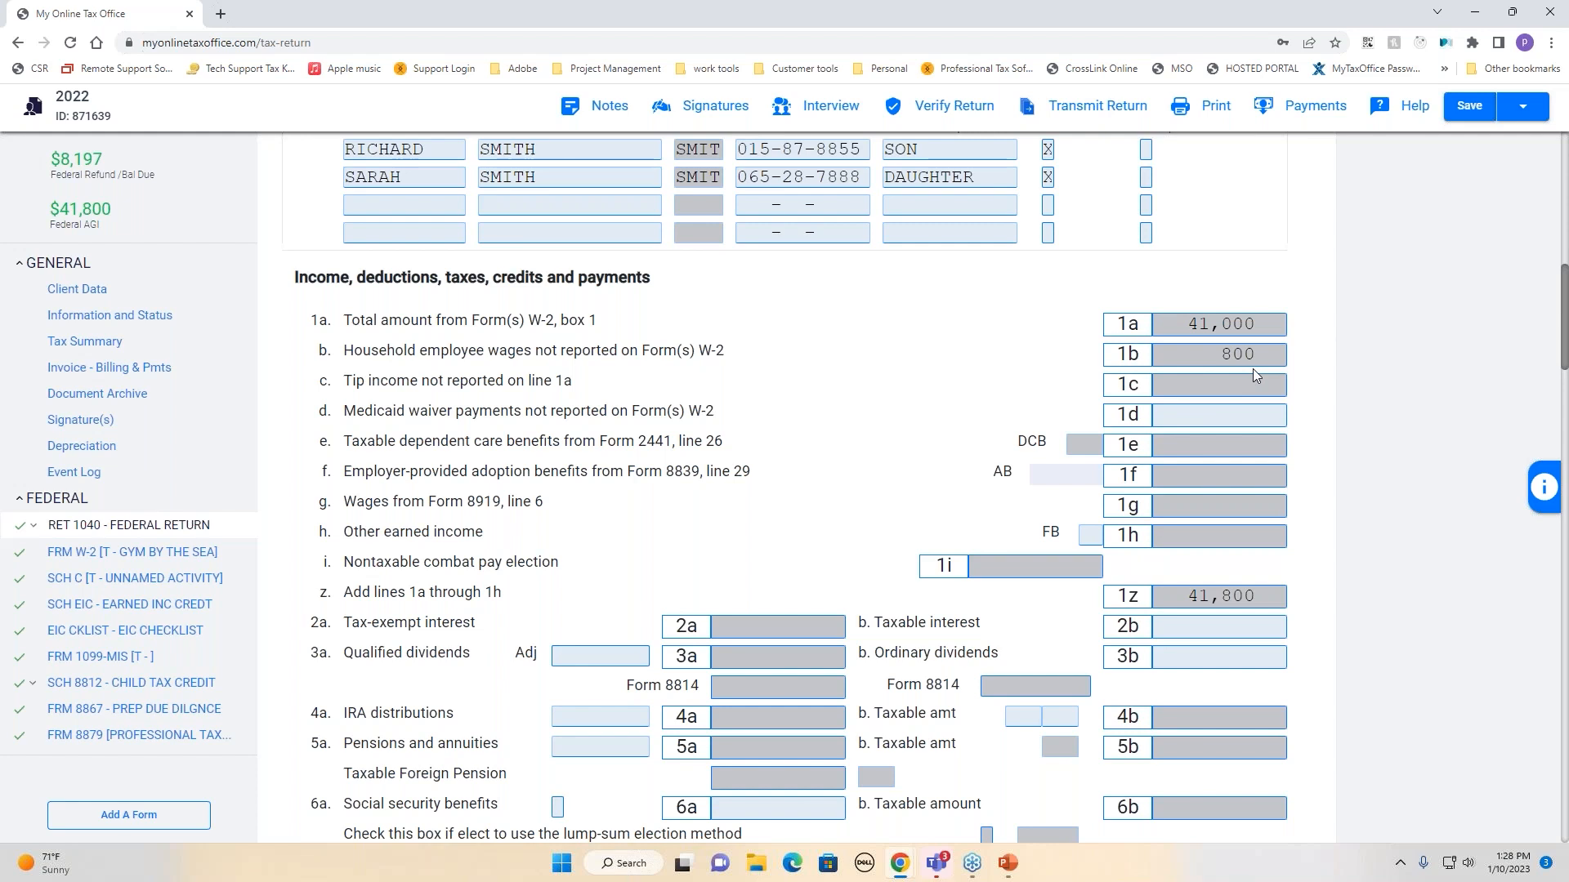
{"action": "left_click", "coordinate": [1255, 365]}
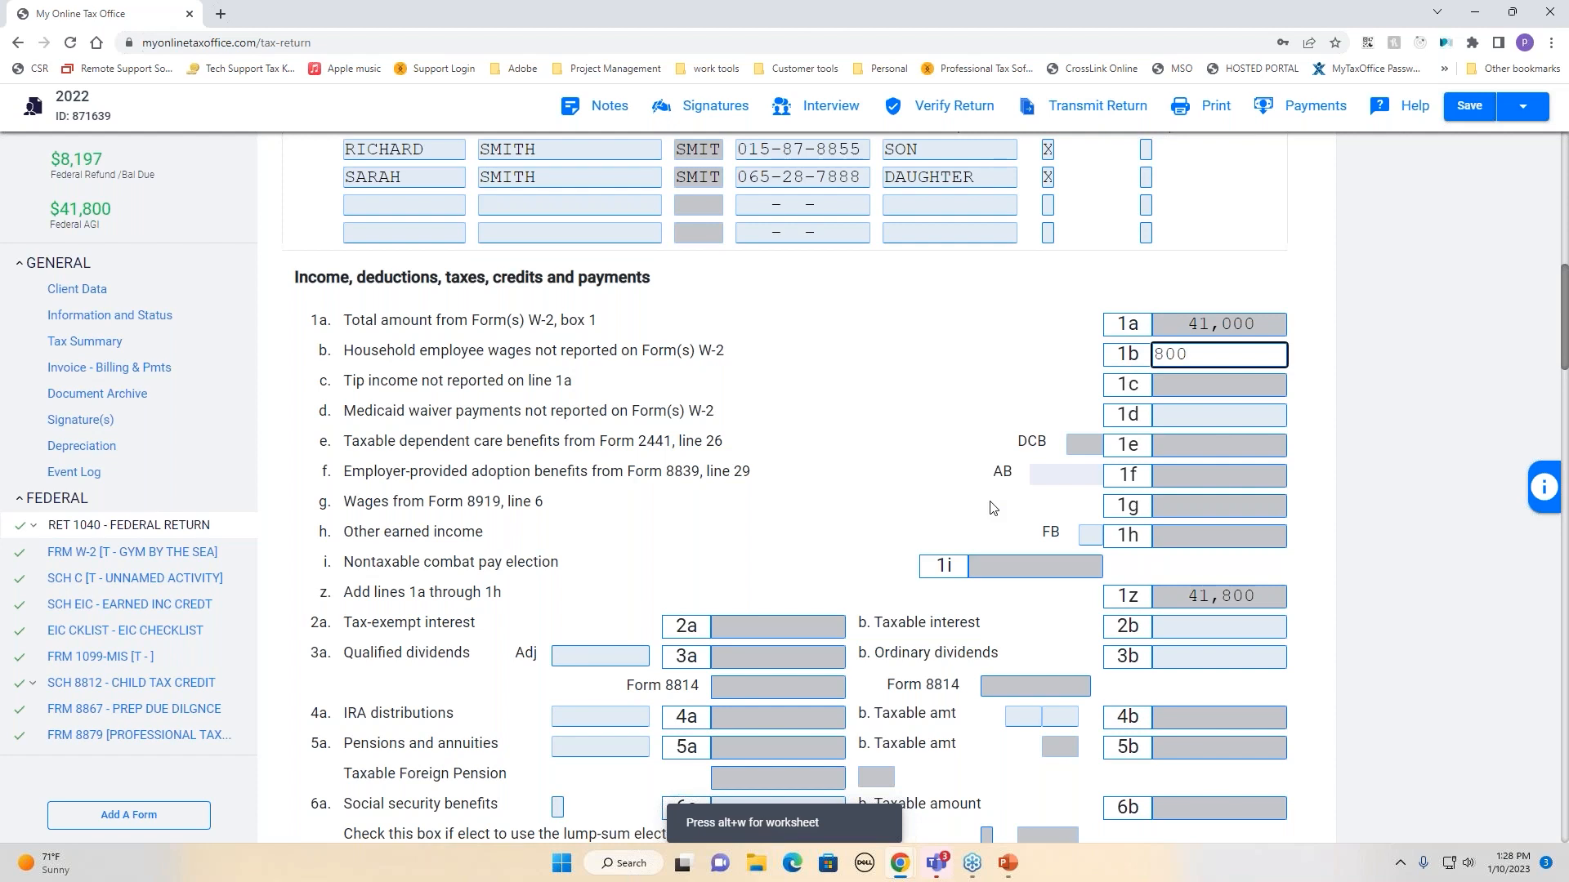
{"action": "scroll", "coordinate": [992, 509], "scroll_direction": "down", "scroll_amount": 10}
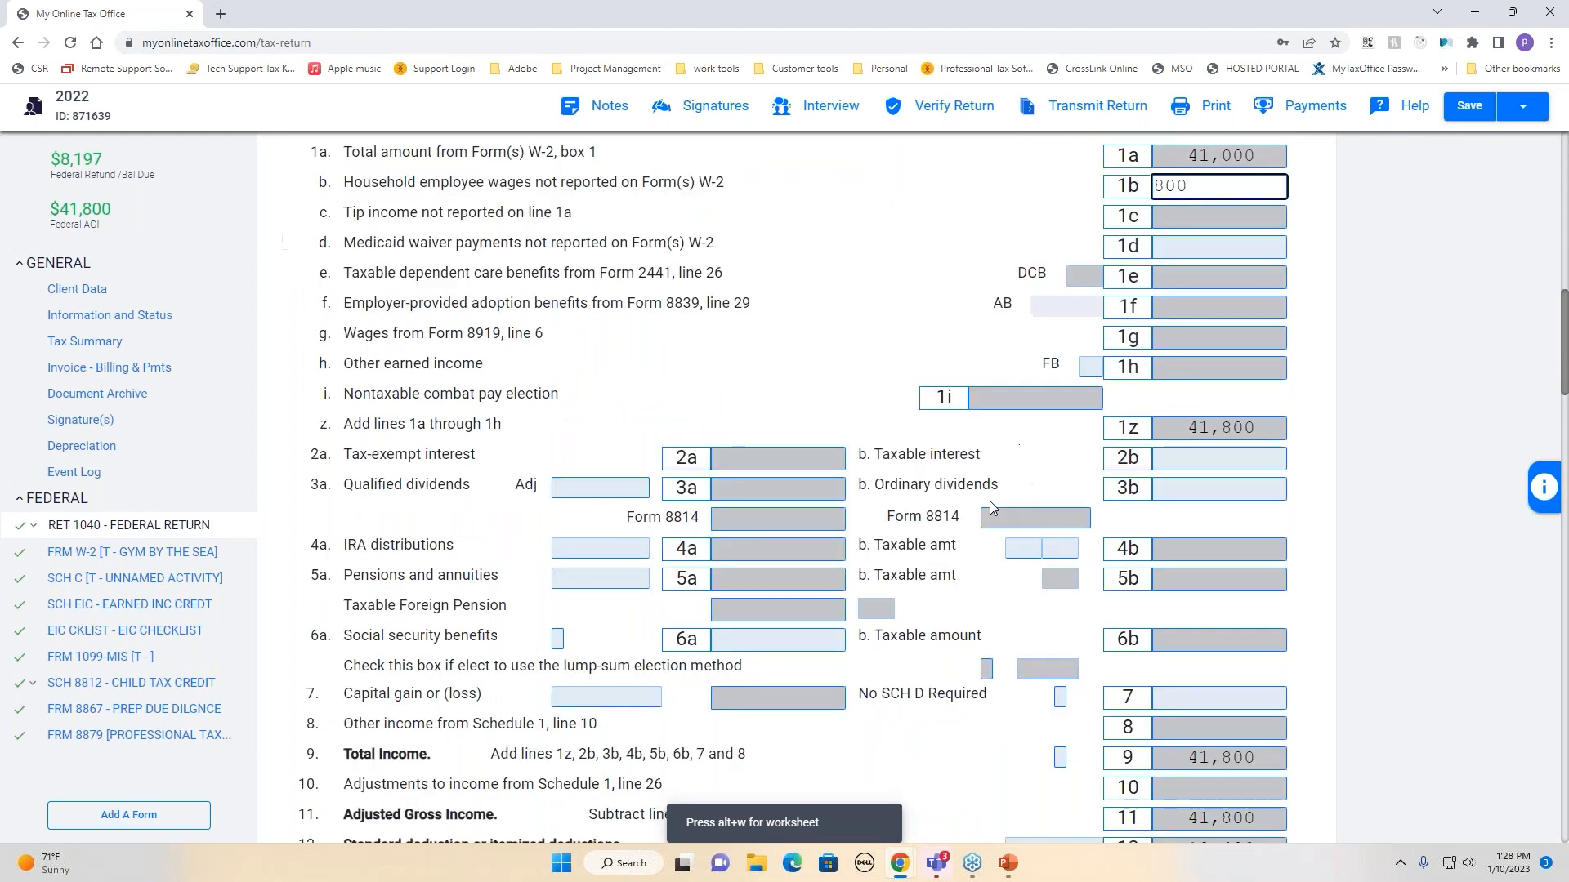
{"action": "scroll", "coordinate": [992, 509], "scroll_direction": "down", "scroll_amount": 10}
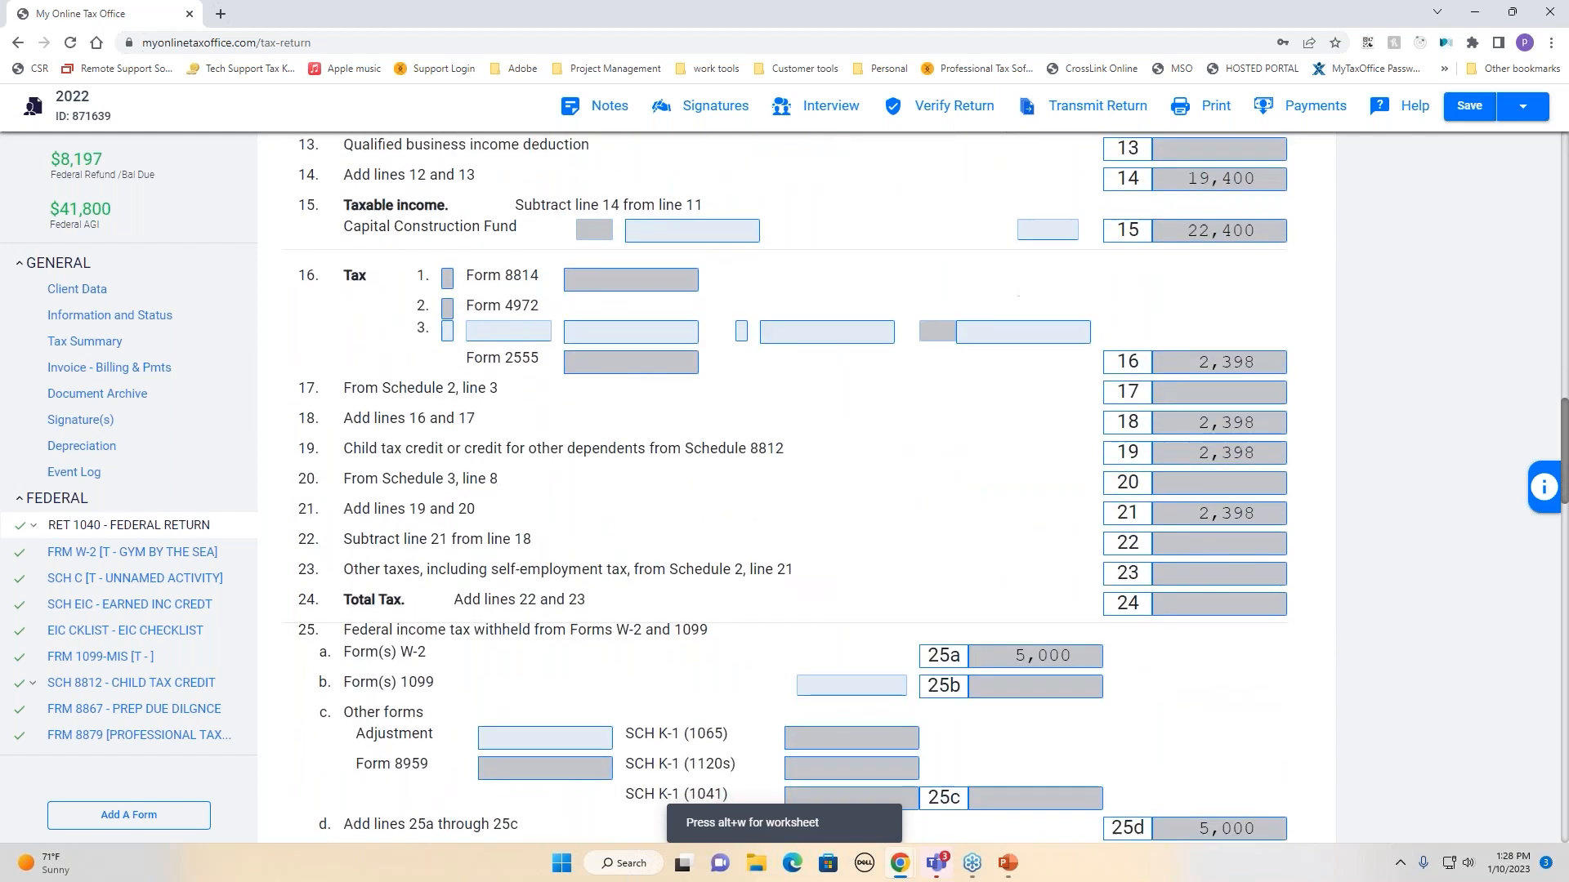
{"action": "scroll", "coordinate": [766, 569], "scroll_direction": "down", "scroll_amount": 3}
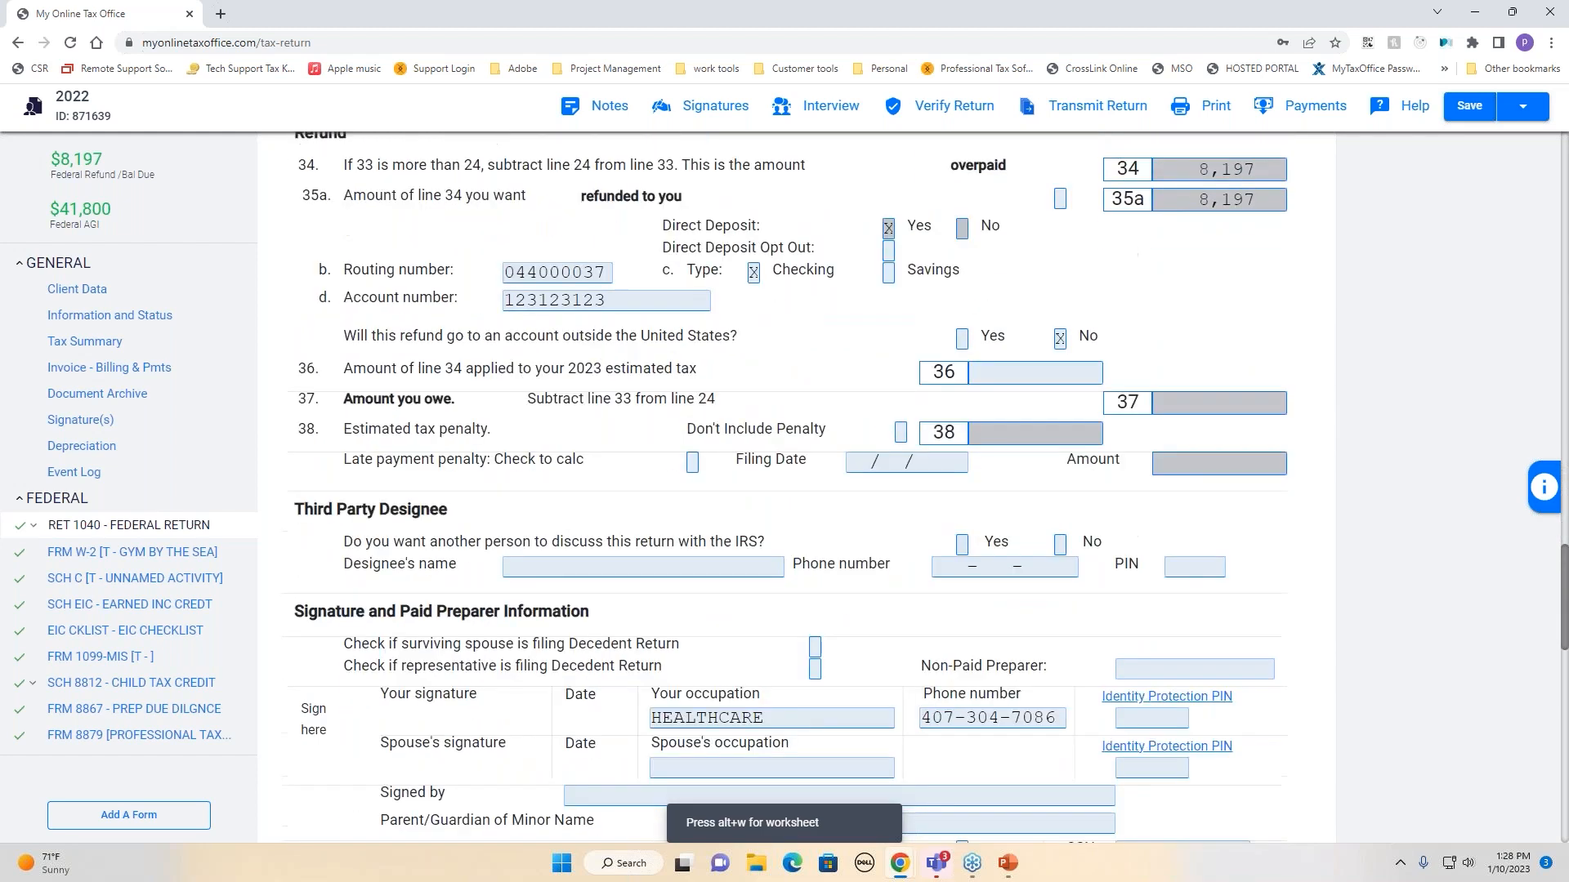
{"action": "scroll", "coordinate": [766, 570], "scroll_direction": "down", "scroll_amount": 3}
{"action": "scroll", "coordinate": [1107, 782], "scroll_direction": "down", "scroll_amount": 1}
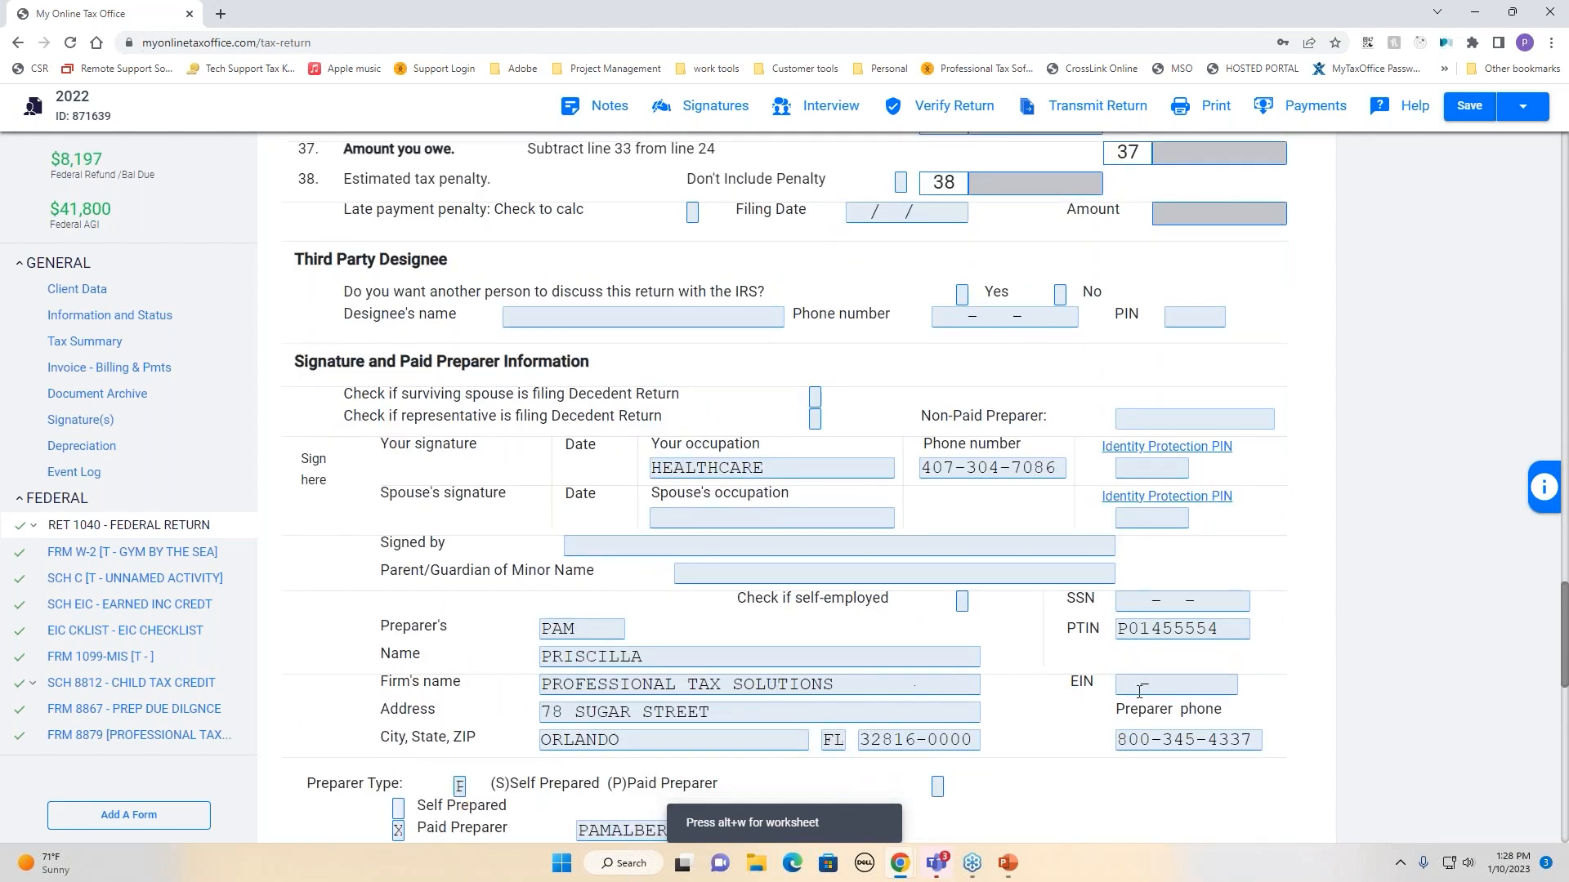
{"action": "left_click", "coordinate": [605, 632]}
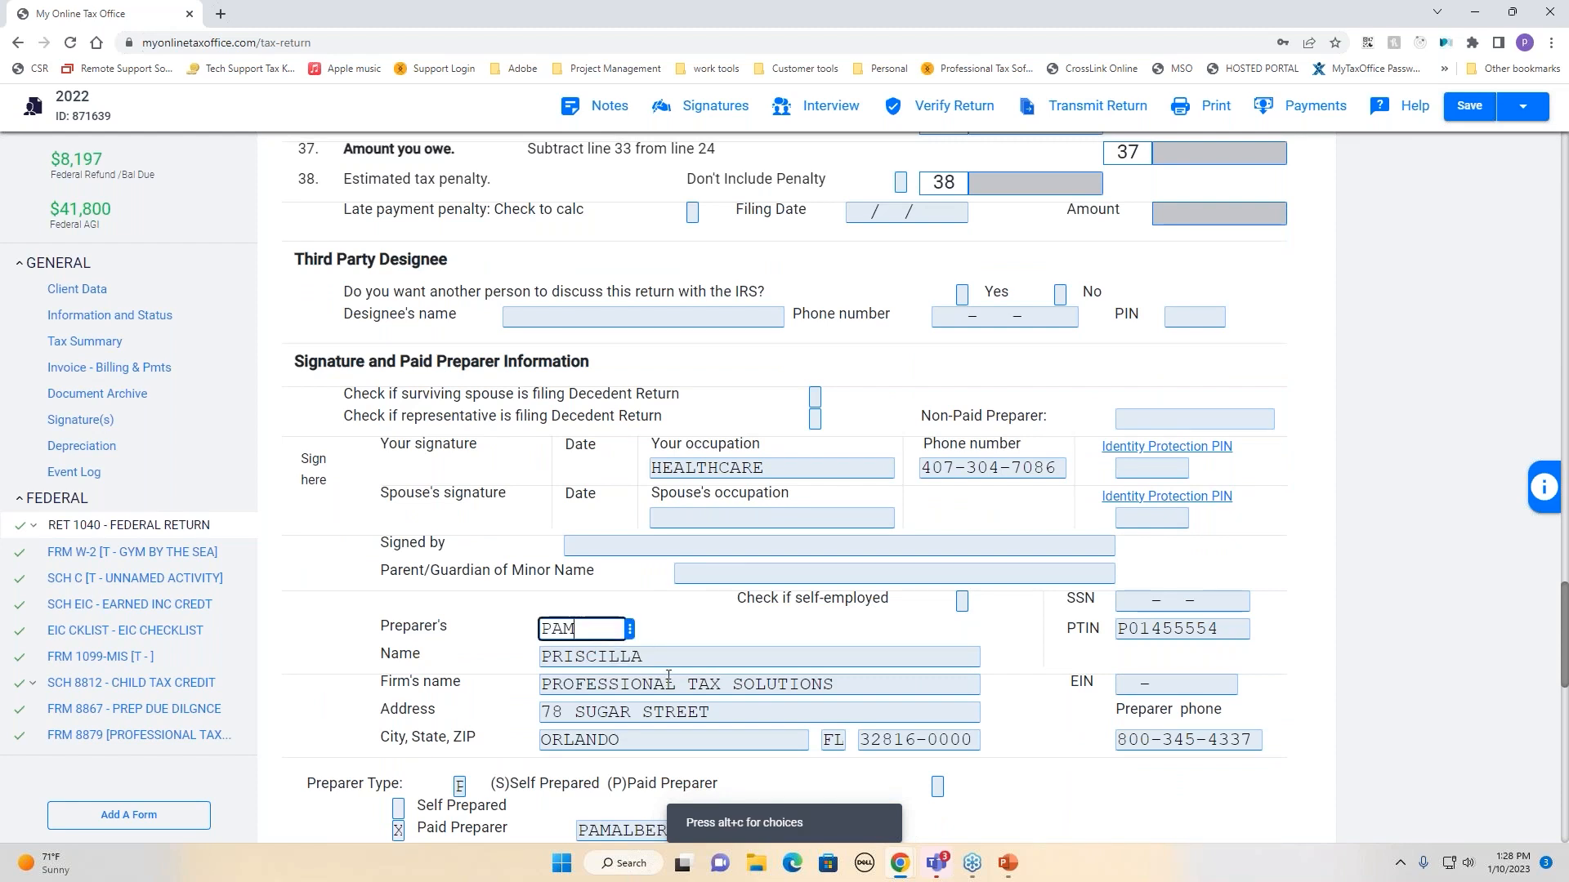
{"action": "left_click", "coordinate": [630, 630]}
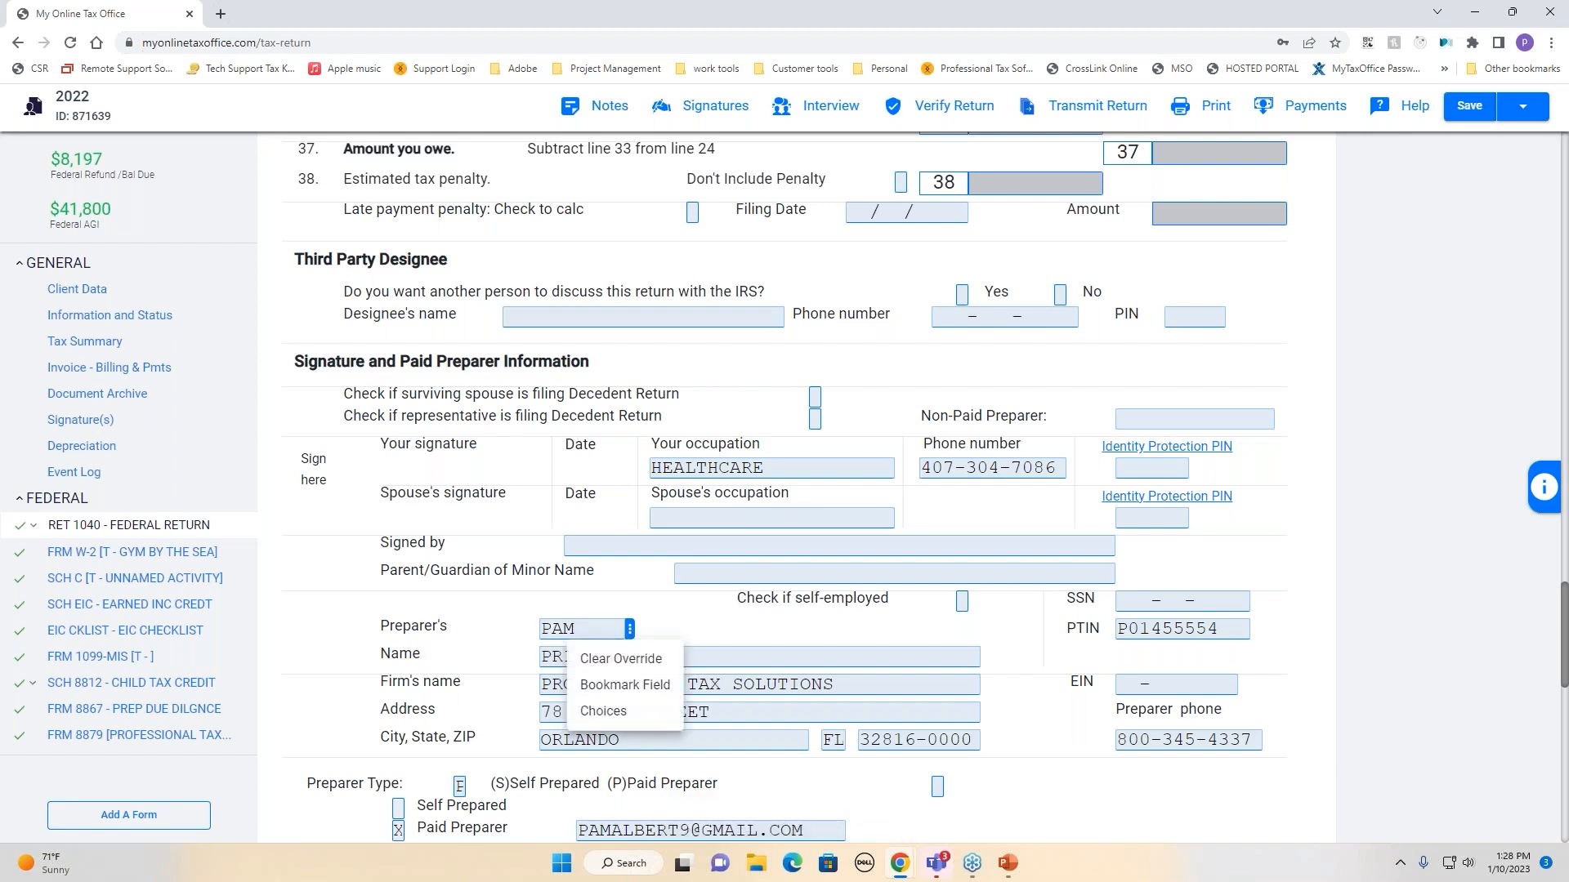
{"action": "left_click", "coordinate": [605, 712]}
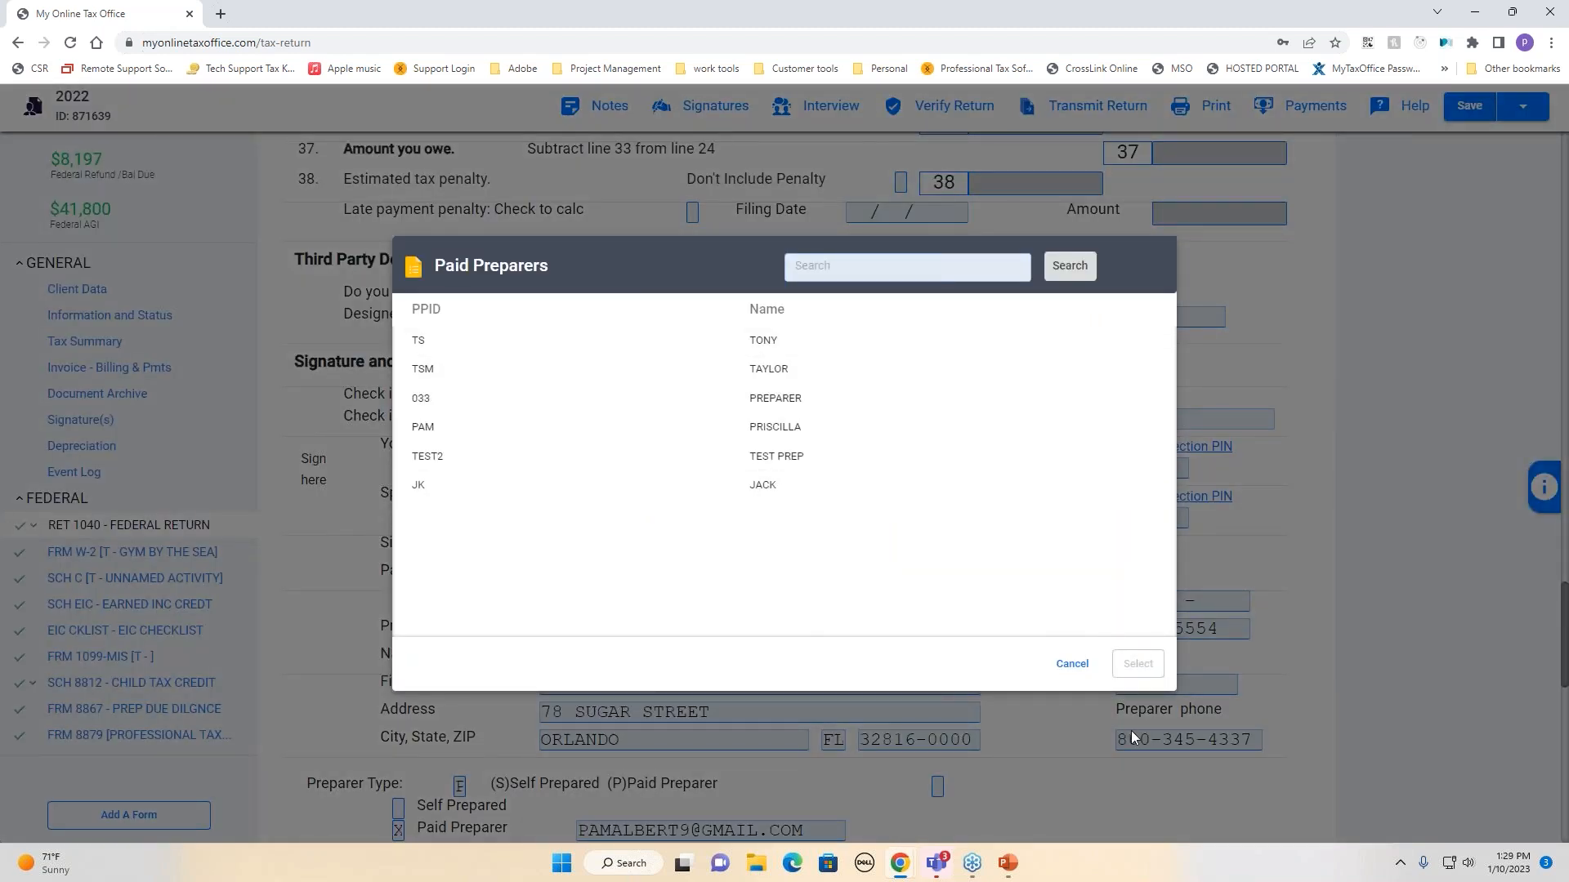
{"action": "left_click", "coordinate": [1072, 663]}
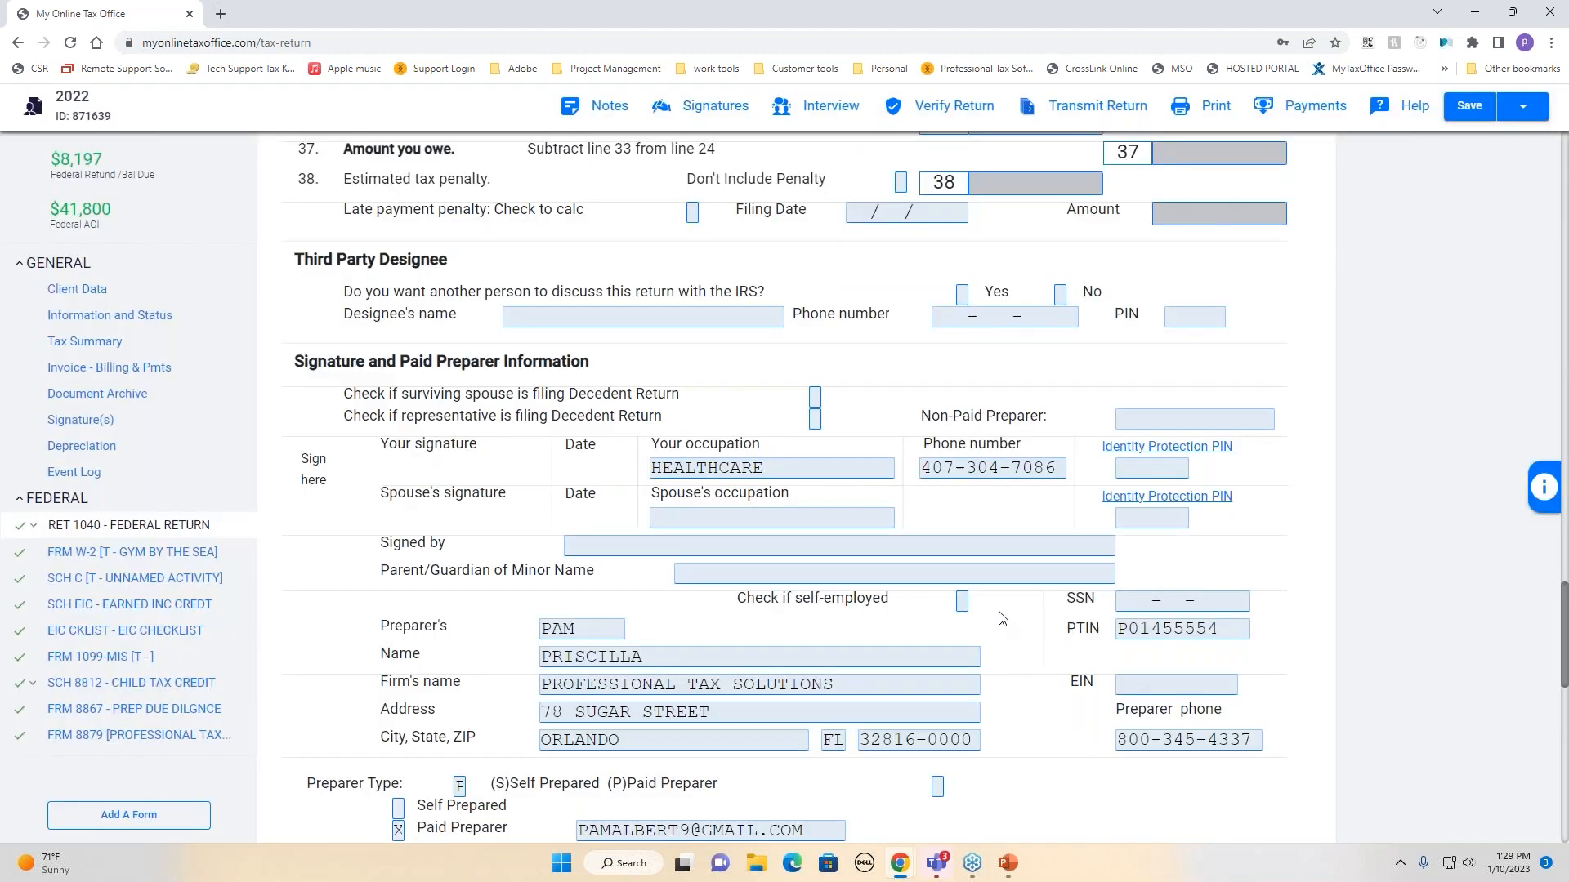
{"action": "scroll", "coordinate": [1041, 681], "scroll_direction": "up", "scroll_amount": 20}
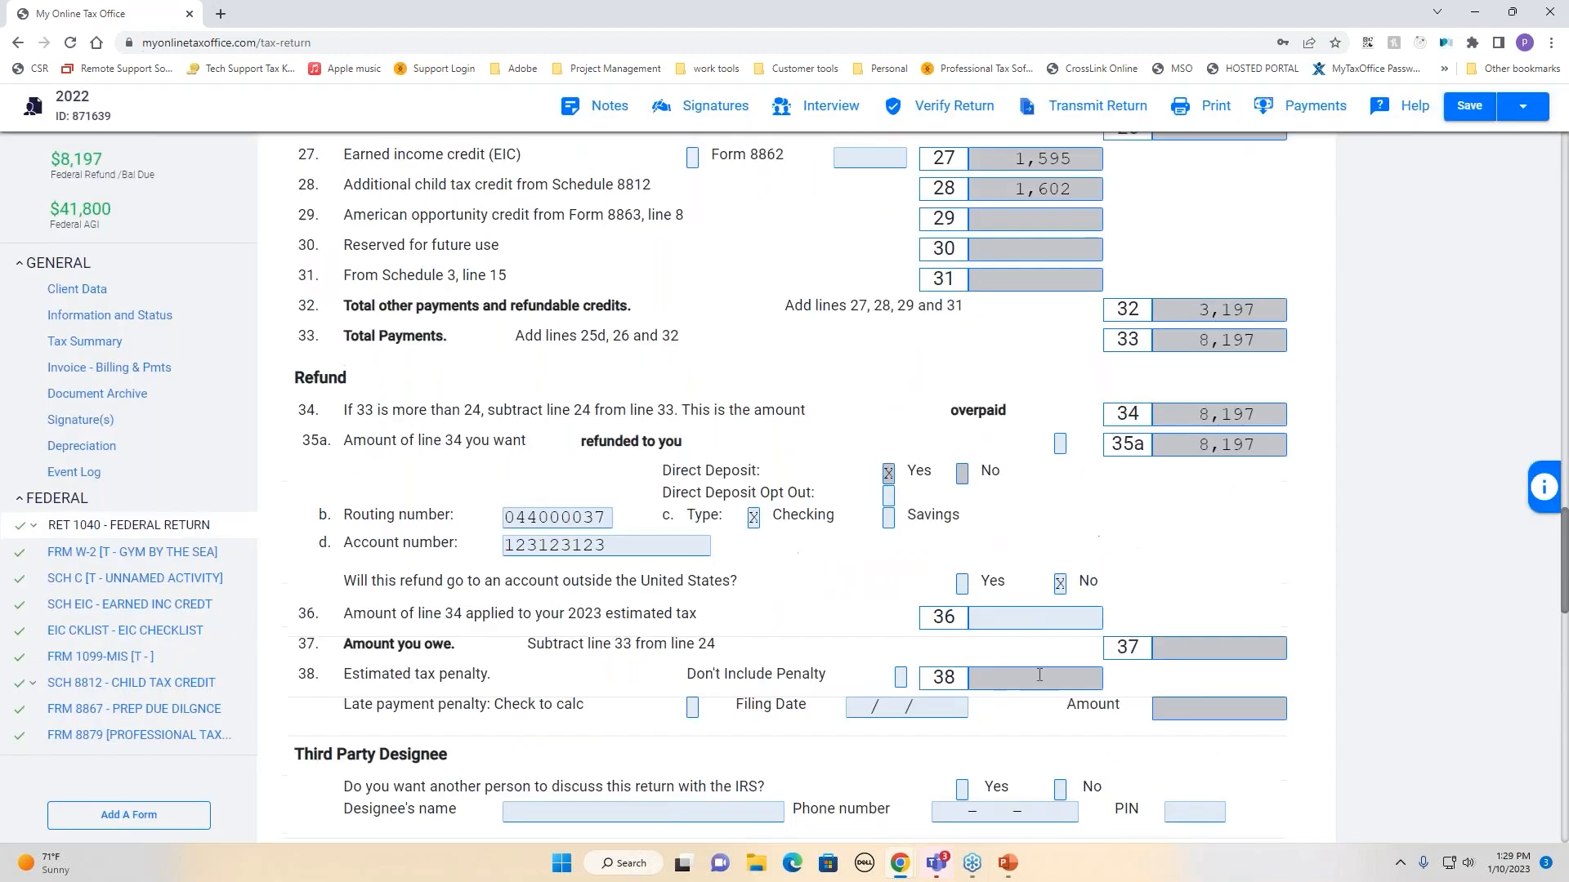
{"action": "scroll", "coordinate": [1039, 675], "scroll_direction": "up", "scroll_amount": 15}
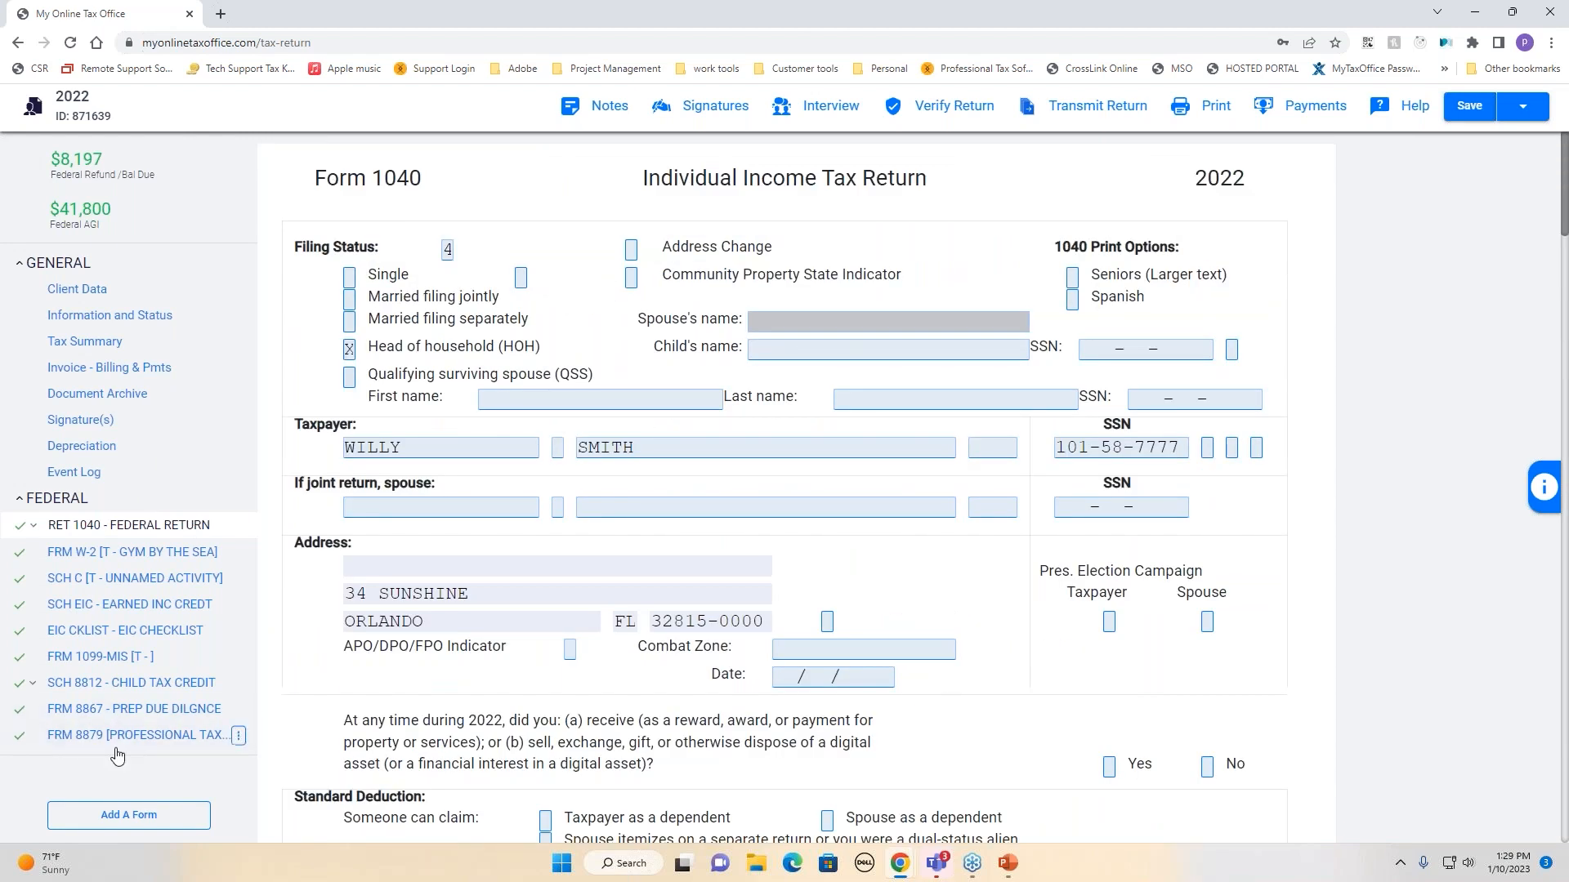
- On Form 8879, set the refund type to 5, RT - Bank product
{"action": "left_click", "coordinate": [100, 745]}
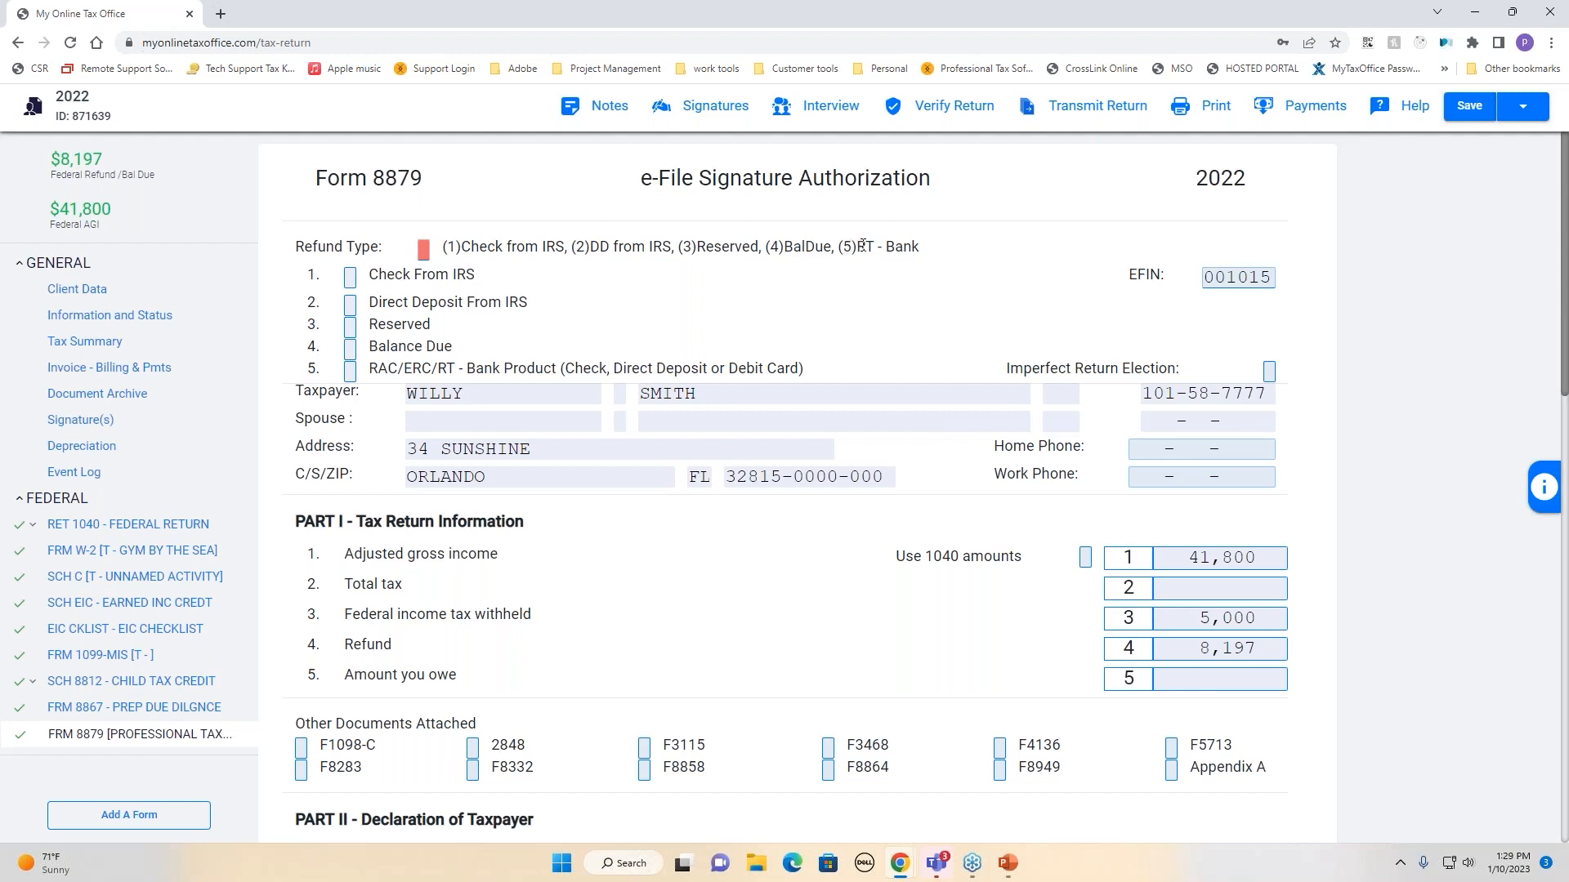
{"action": "left_click_drag", "start_coordinate": [865, 247], "coordinate": [895, 252]}
{"action": "left_click", "coordinate": [420, 247]}
{"action": "type", "text": "5"}
{"action": "key", "text": "Tab"}
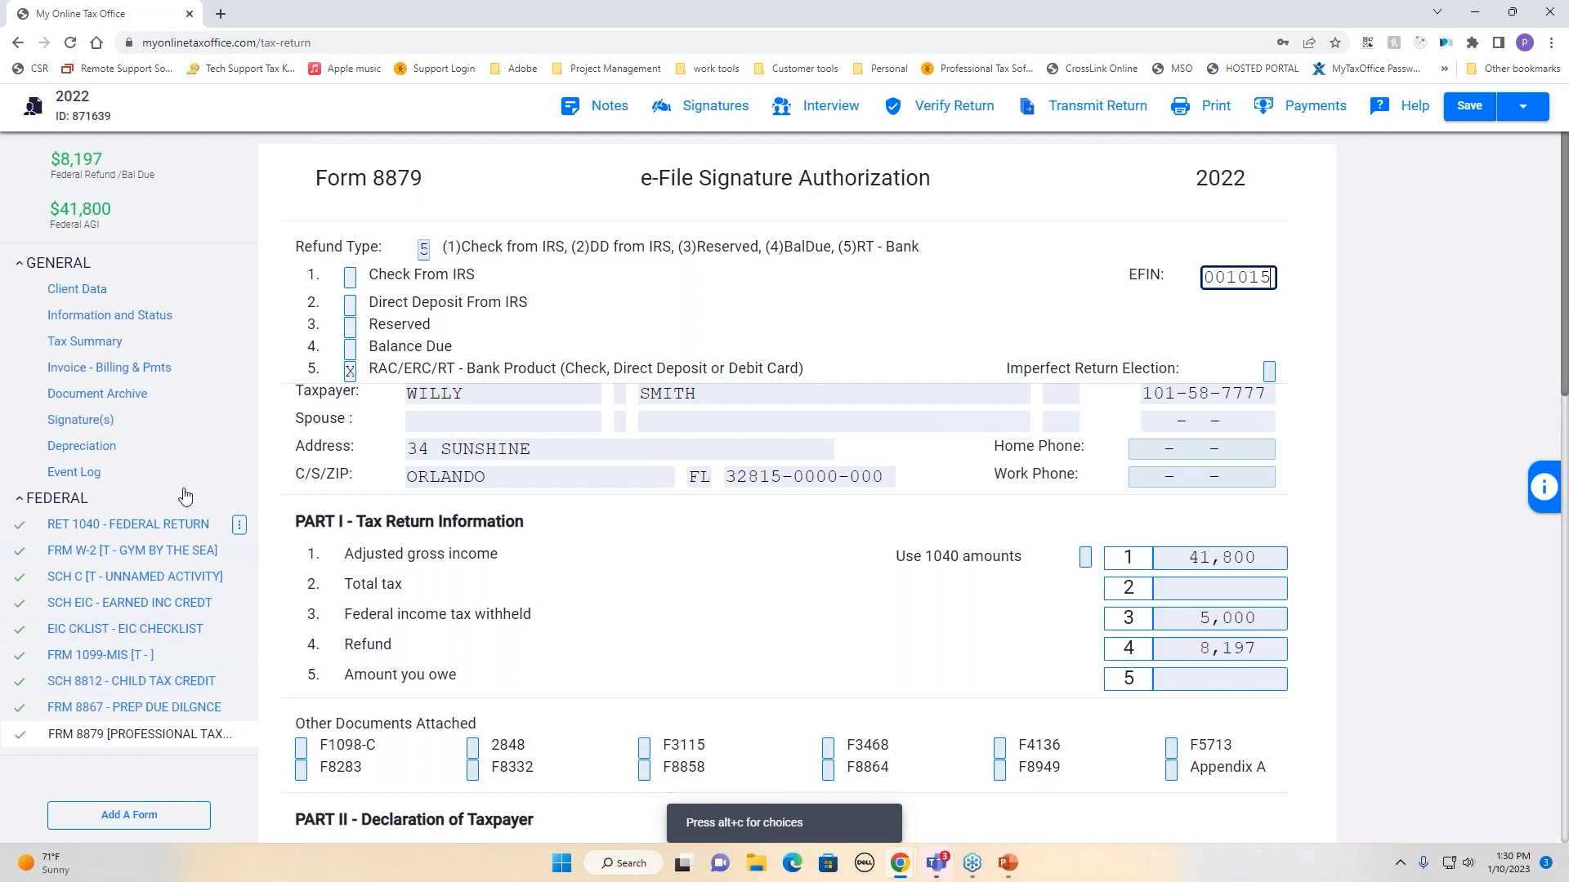
- Point out the check-from-IRS and balance-due refund type options in the Form 8879 legend
{"action": "left_click_drag", "start_coordinate": [446, 246], "coordinate": [660, 293]}
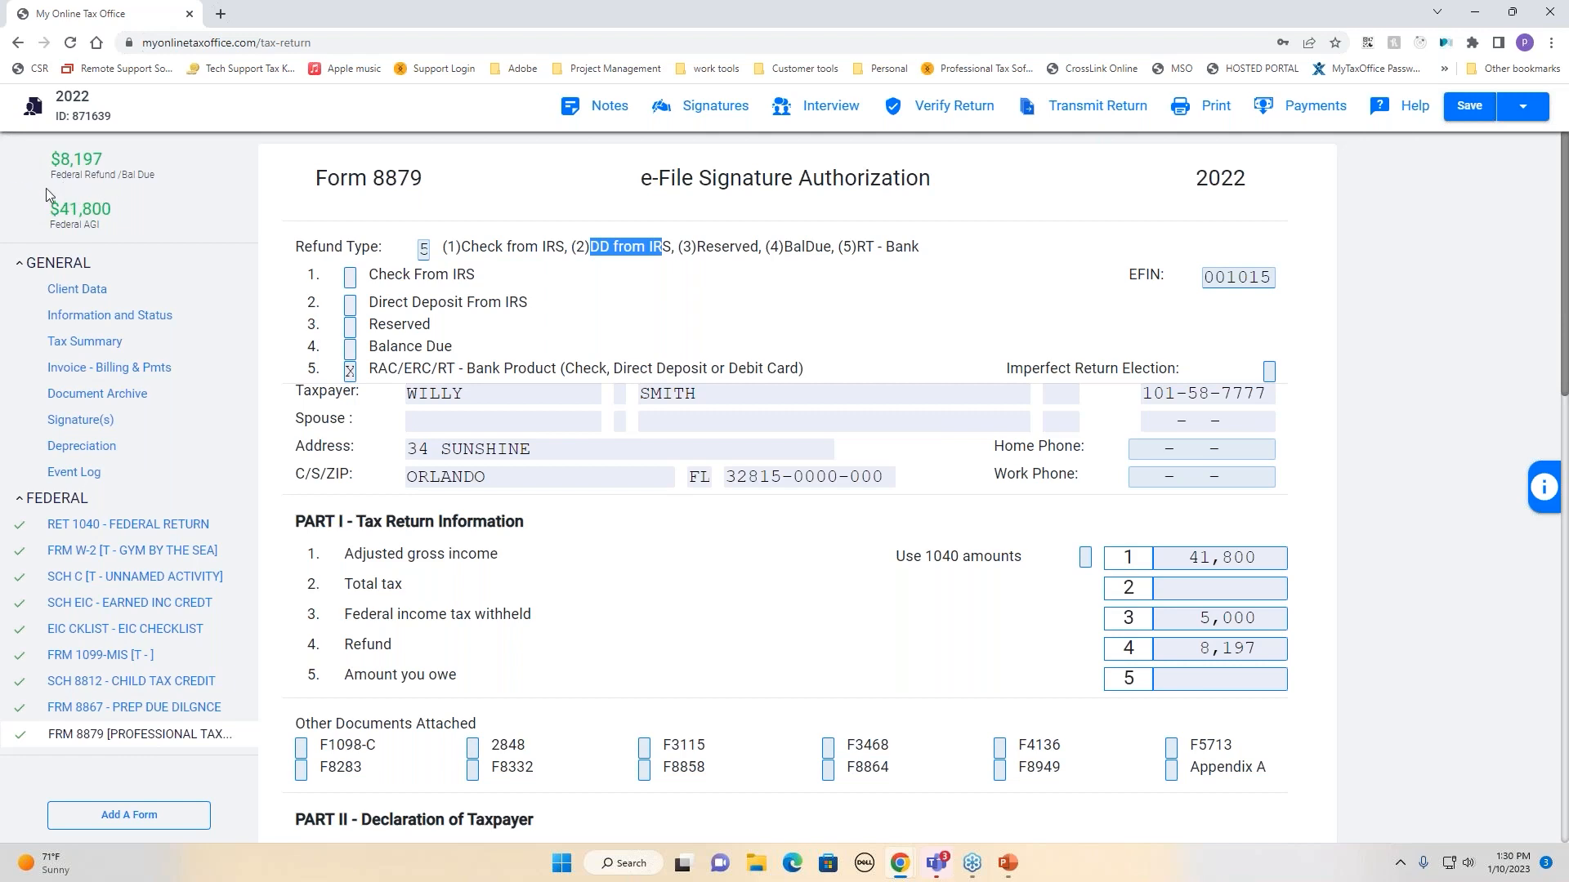
{"action": "left_click", "coordinate": [772, 246]}
{"action": "left_click_drag", "start_coordinate": [771, 246], "coordinate": [847, 251]}
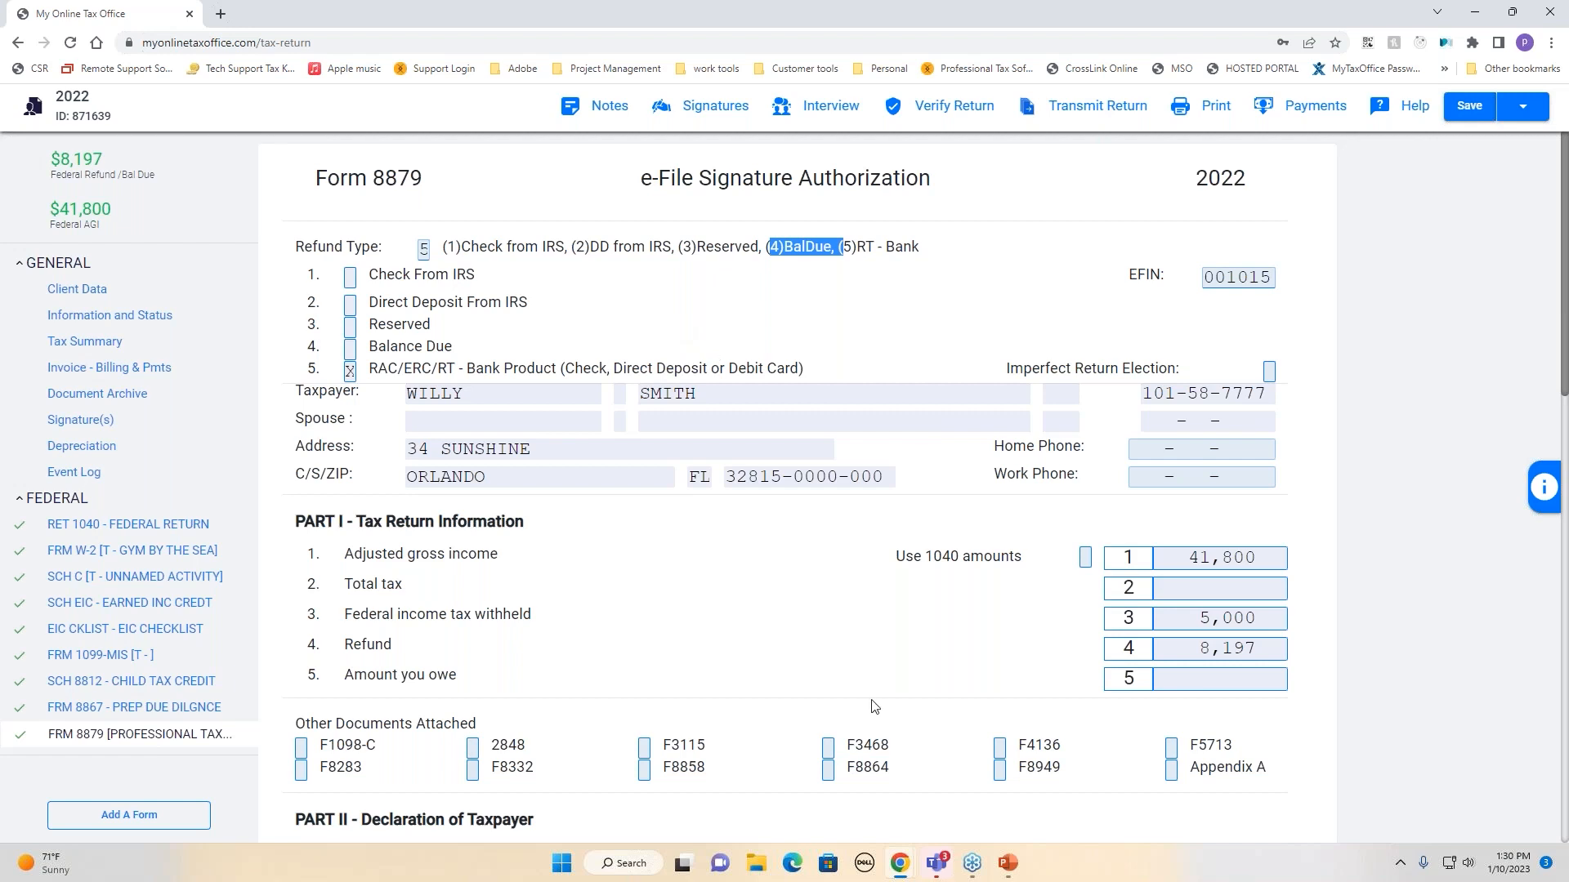
{"action": "left_click", "coordinate": [926, 285]}
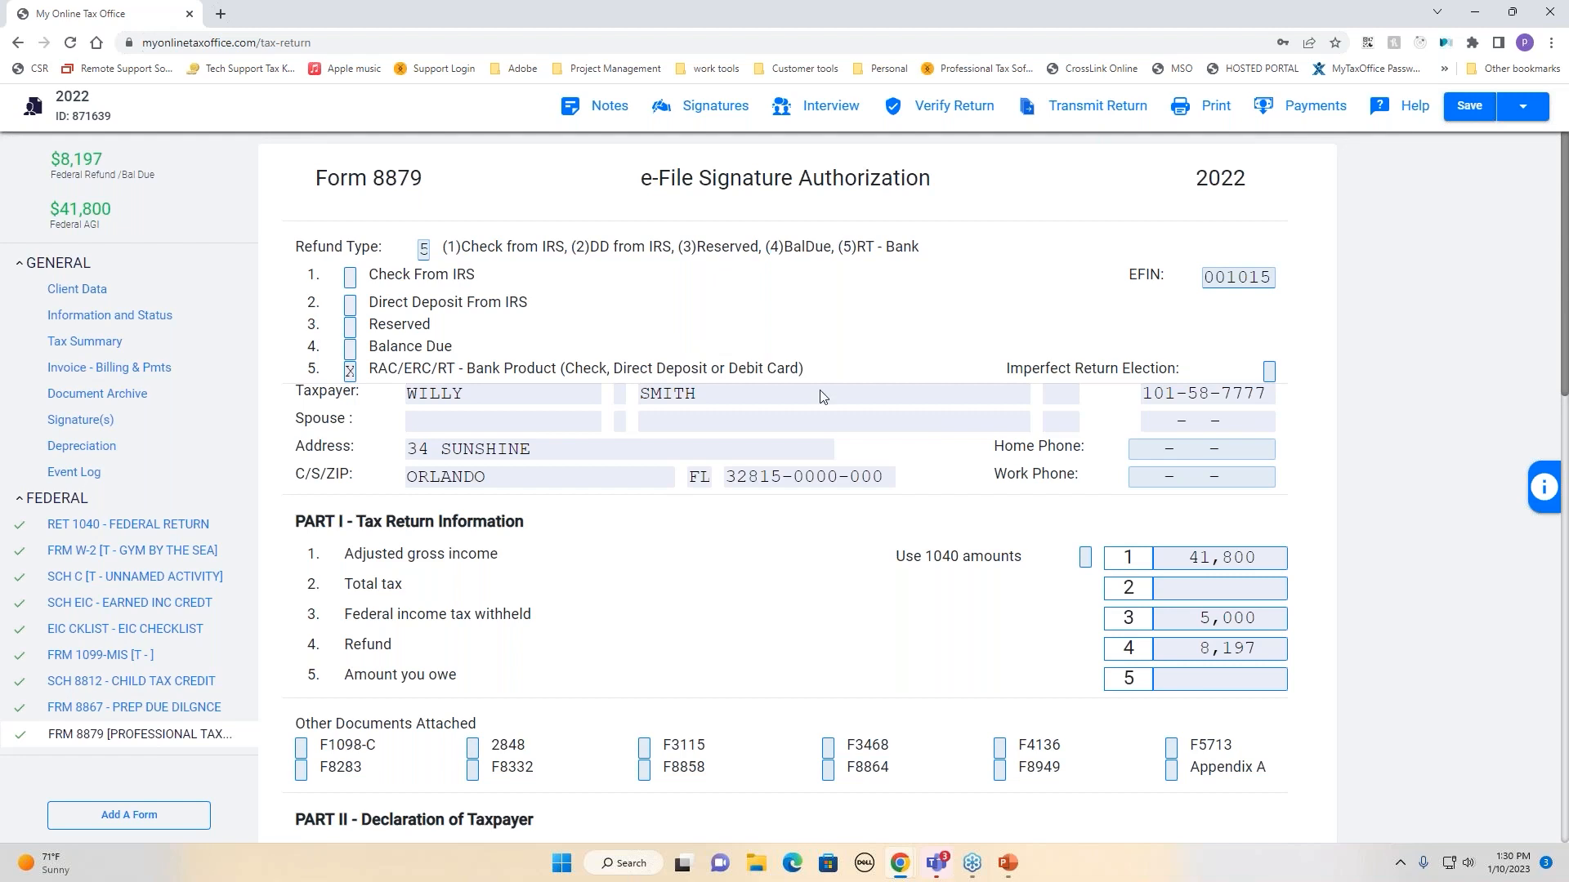
- Open the Form 8867 due diligence checklist and review question 1 and the following questions
{"action": "mouse_move", "coordinate": [239, 734]}
{"action": "left_click", "coordinate": [113, 709]}
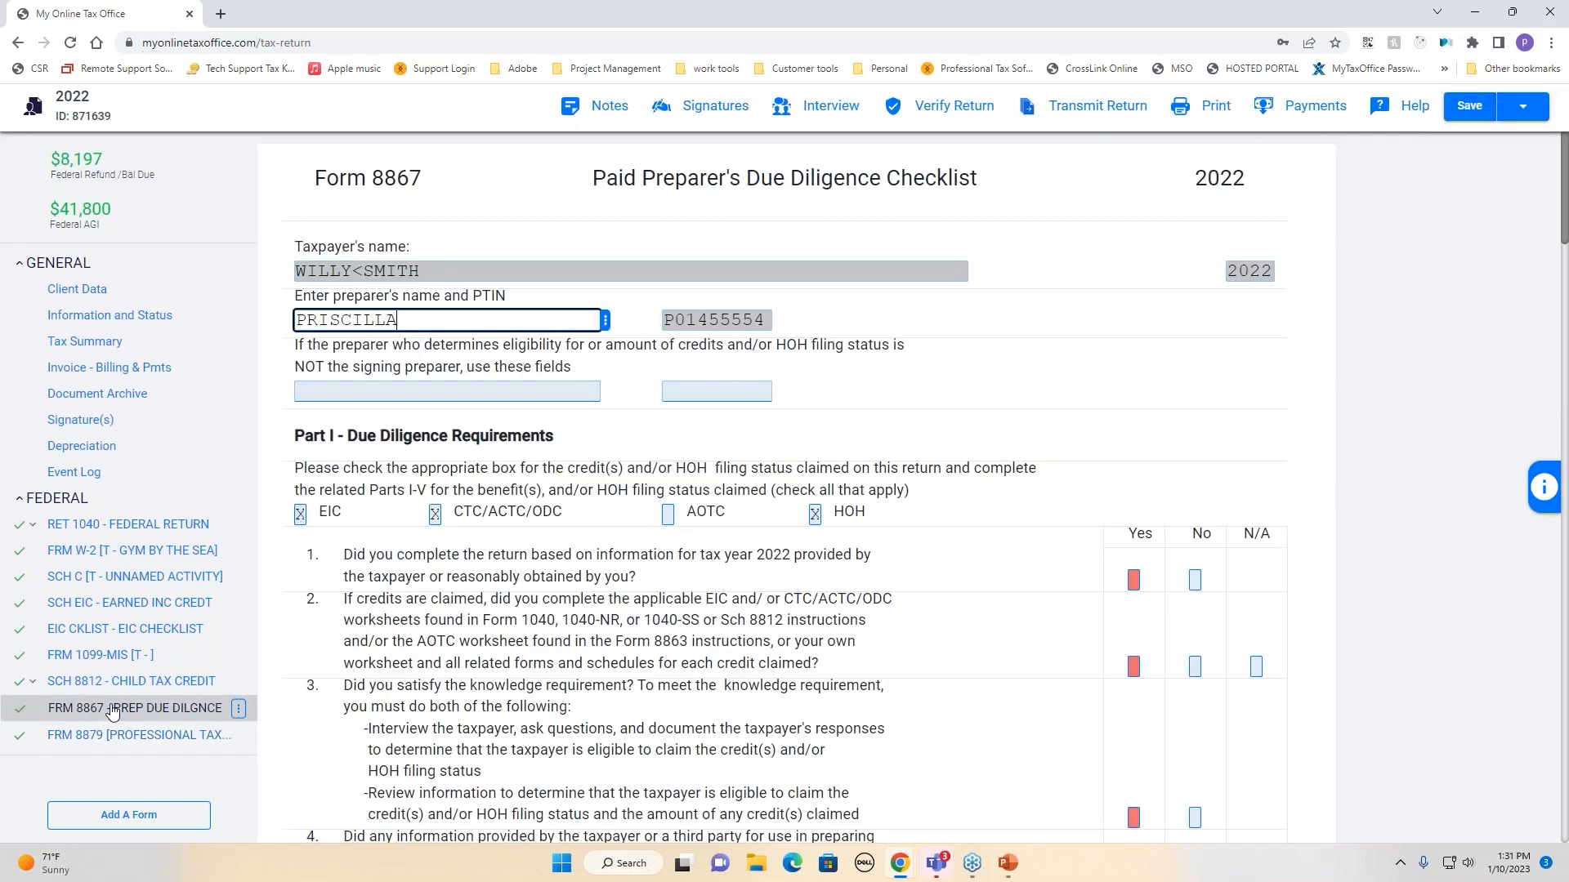
{"action": "scroll", "coordinate": [834, 723], "scroll_direction": "down", "scroll_amount": 4}
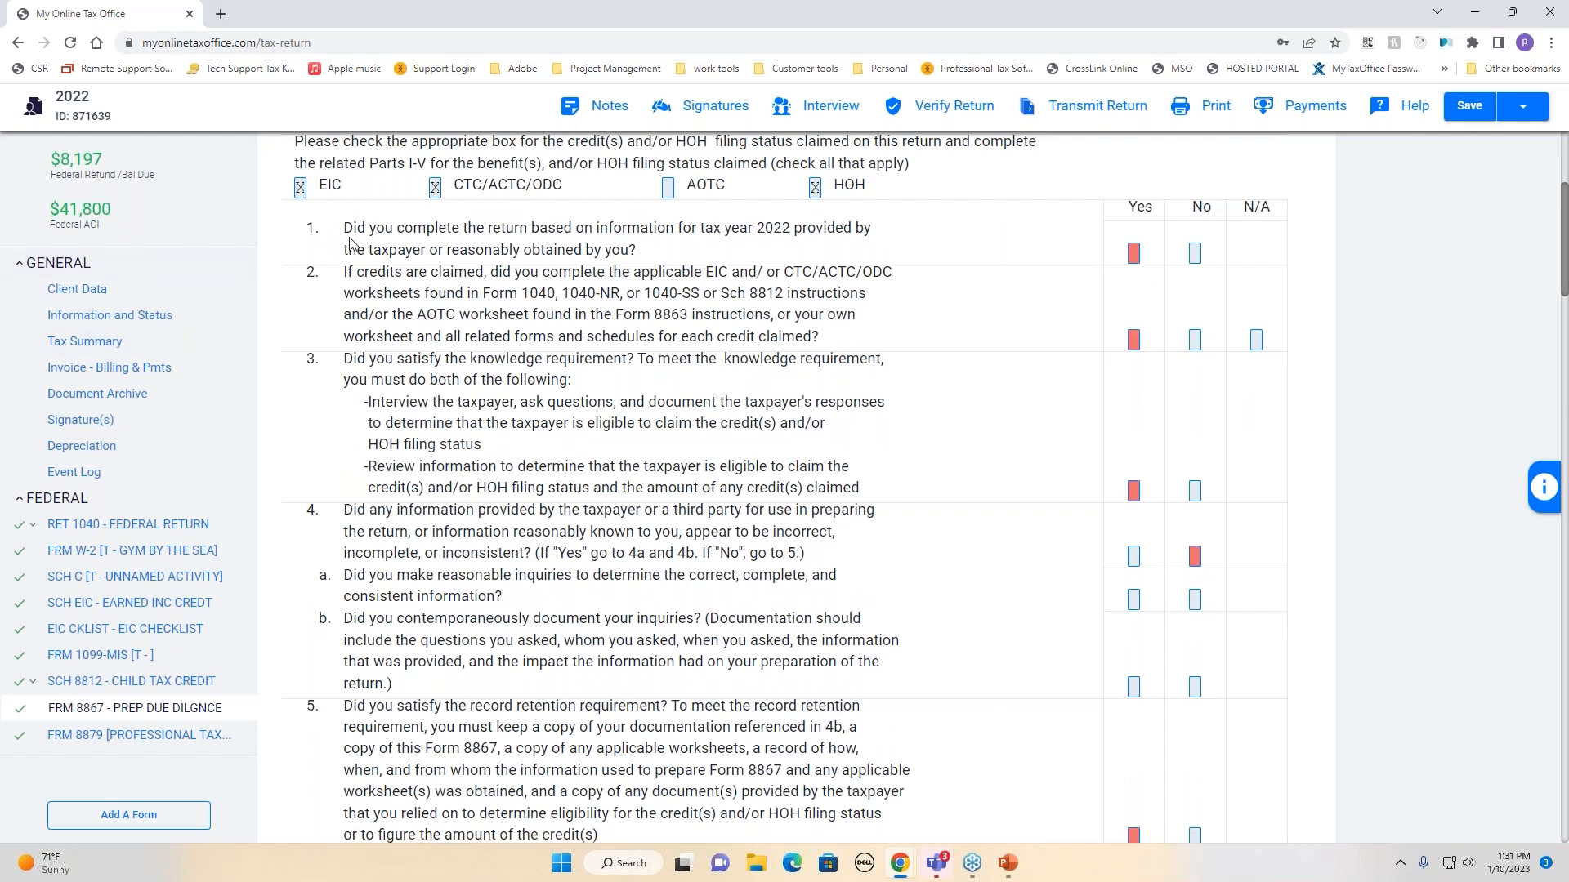
{"action": "left_click_drag", "start_coordinate": [353, 233], "coordinate": [470, 244]}
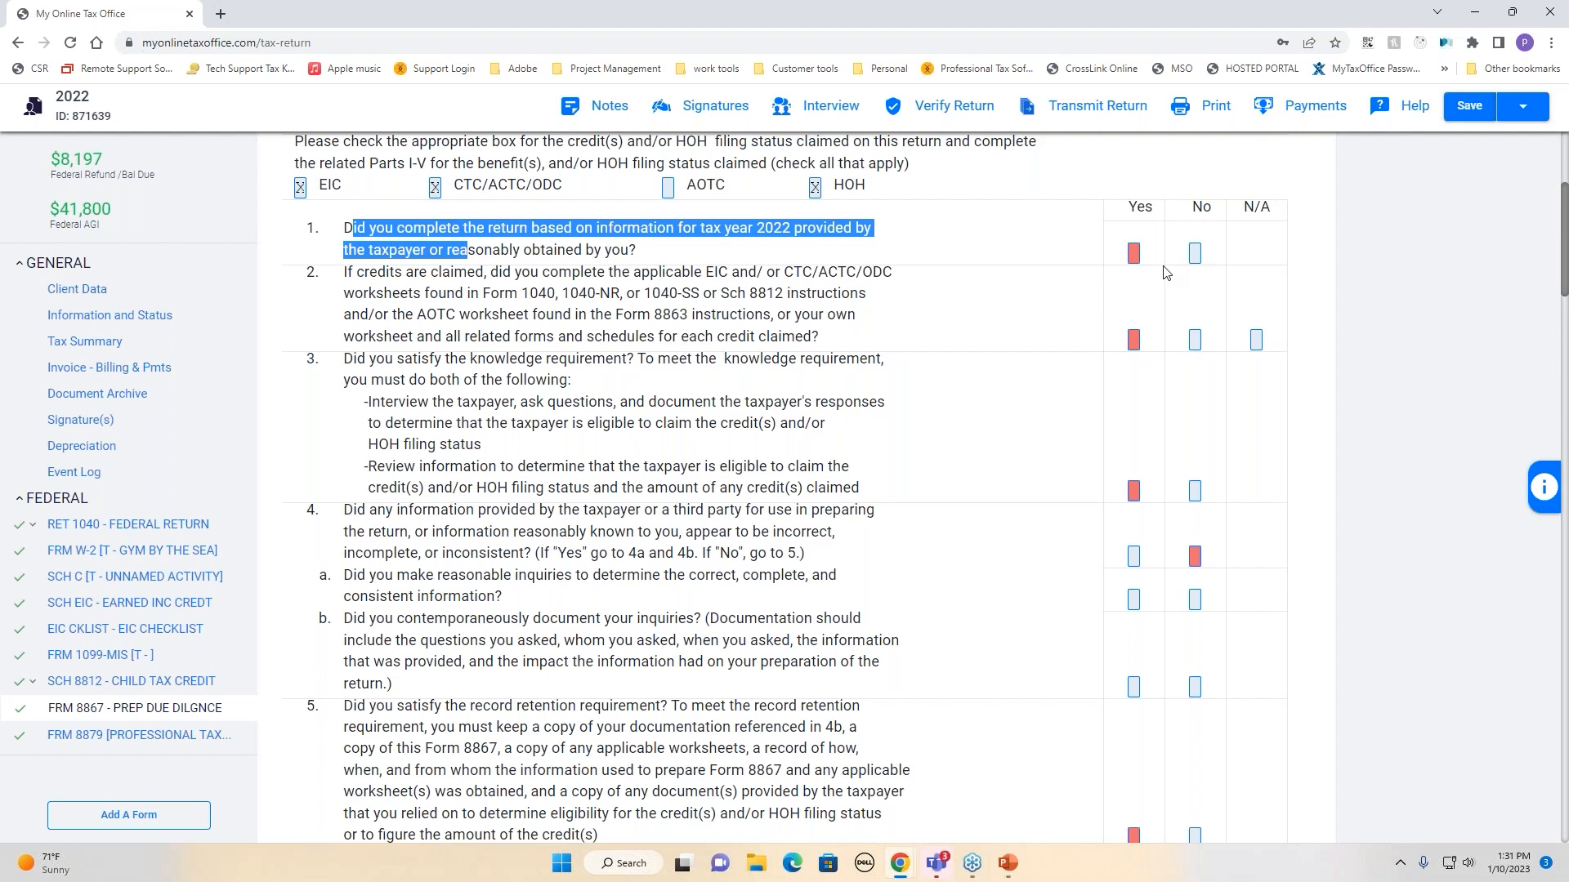
{"action": "left_click", "coordinate": [616, 253]}
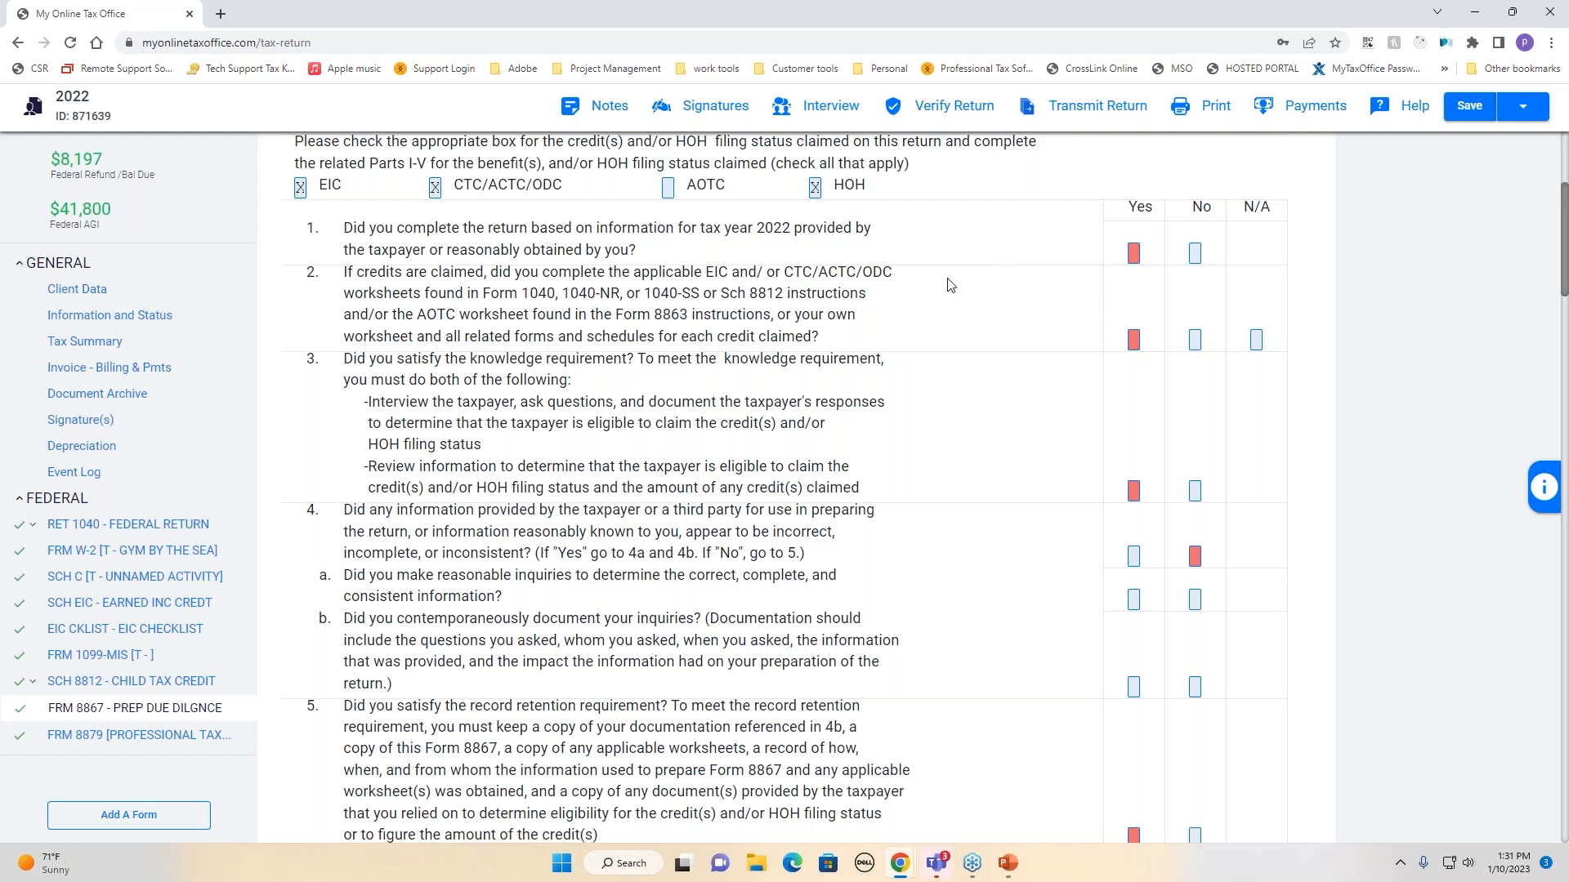
{"action": "scroll", "coordinate": [827, 278], "scroll_direction": "up", "scroll_amount": 1}
{"action": "scroll", "coordinate": [1056, 369], "scroll_direction": "down", "scroll_amount": 5}
{"action": "scroll", "coordinate": [1057, 369], "scroll_direction": "down", "scroll_amount": 6}
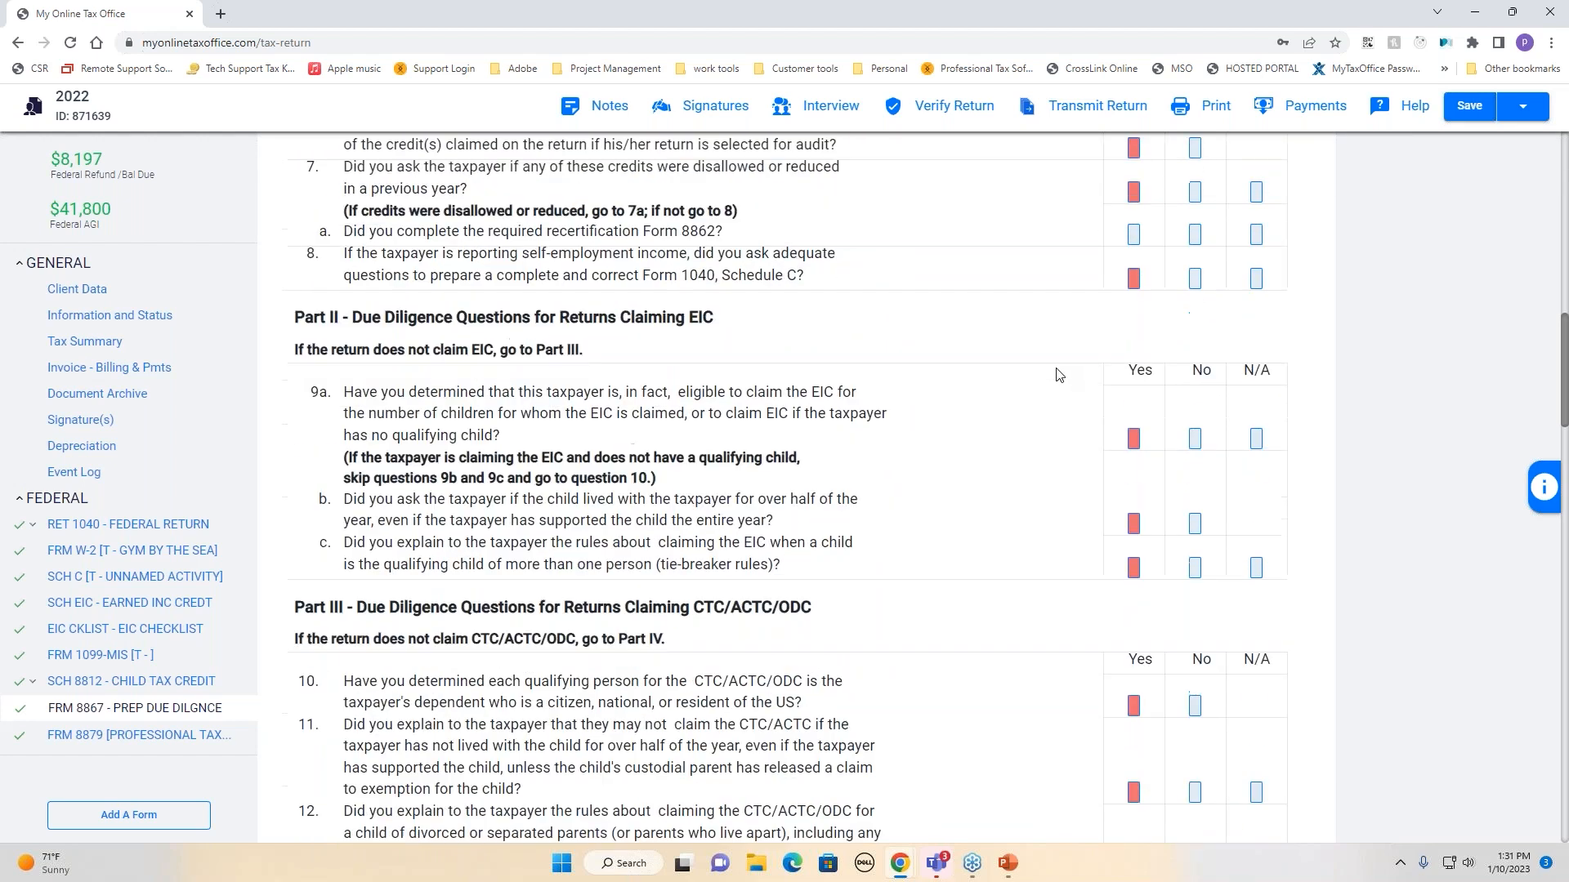
{"action": "scroll", "coordinate": [1060, 373], "scroll_direction": "down", "scroll_amount": 8}
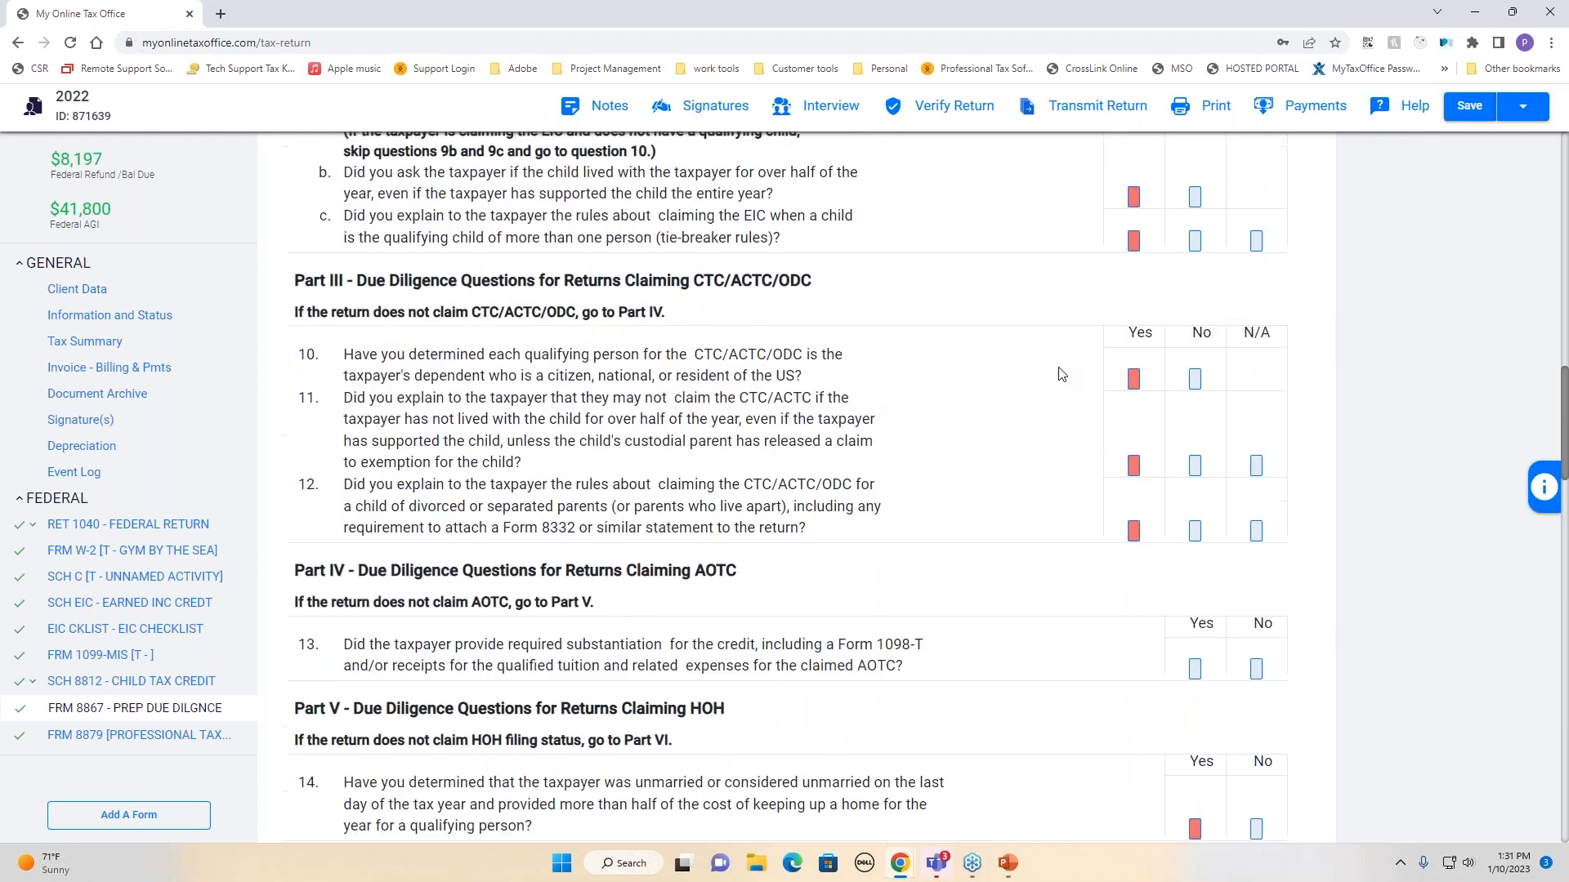
{"action": "scroll", "coordinate": [1060, 376], "scroll_direction": "down", "scroll_amount": 8}
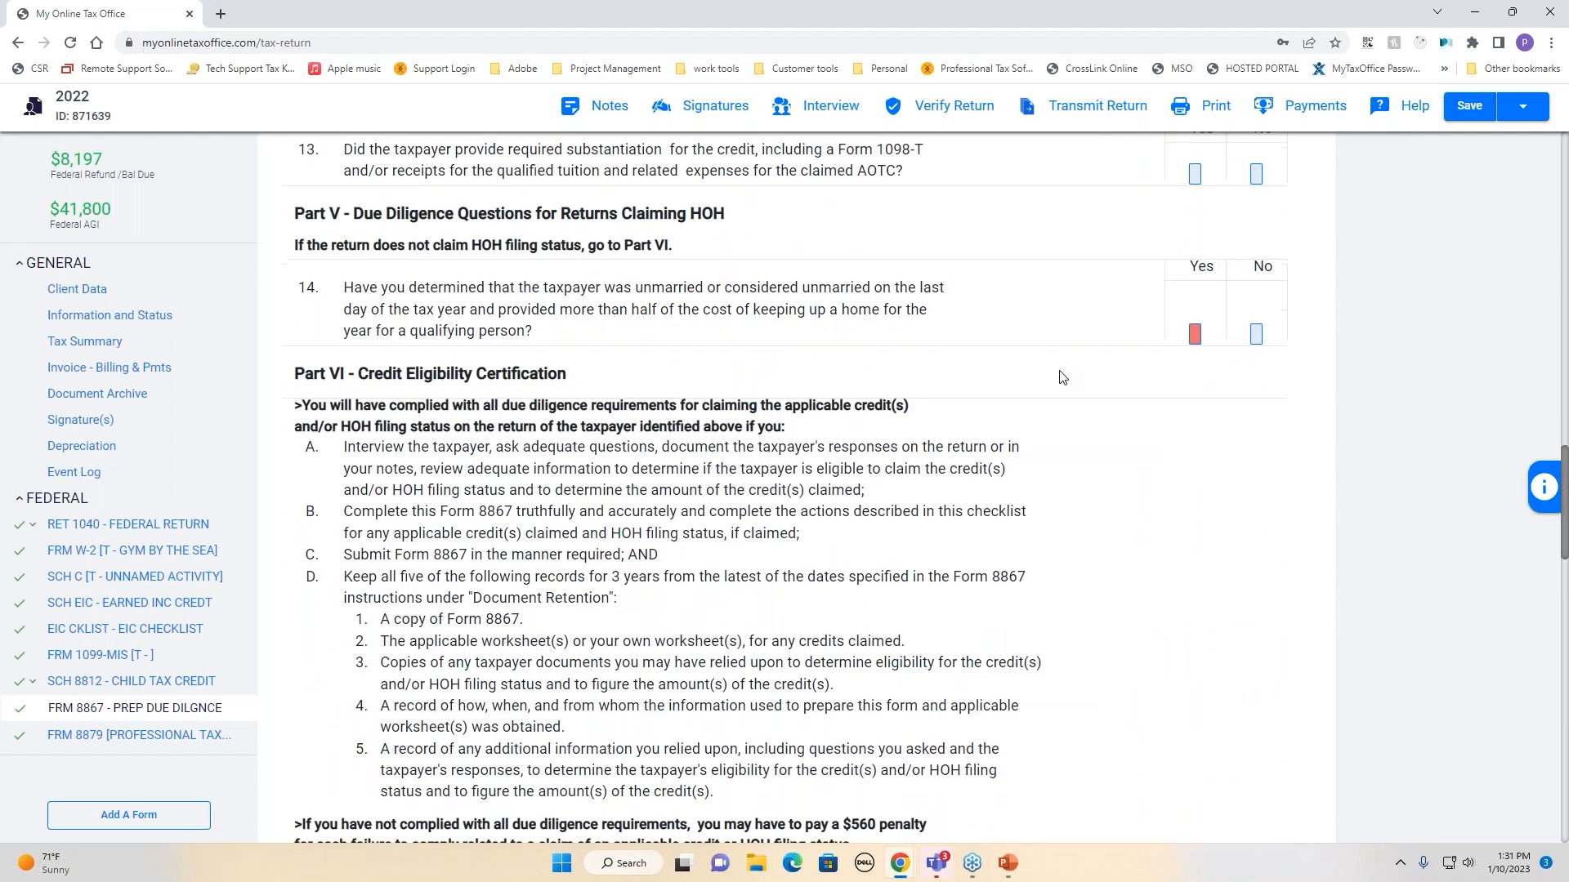
{"action": "scroll", "coordinate": [1060, 389], "scroll_direction": "down", "scroll_amount": 4}
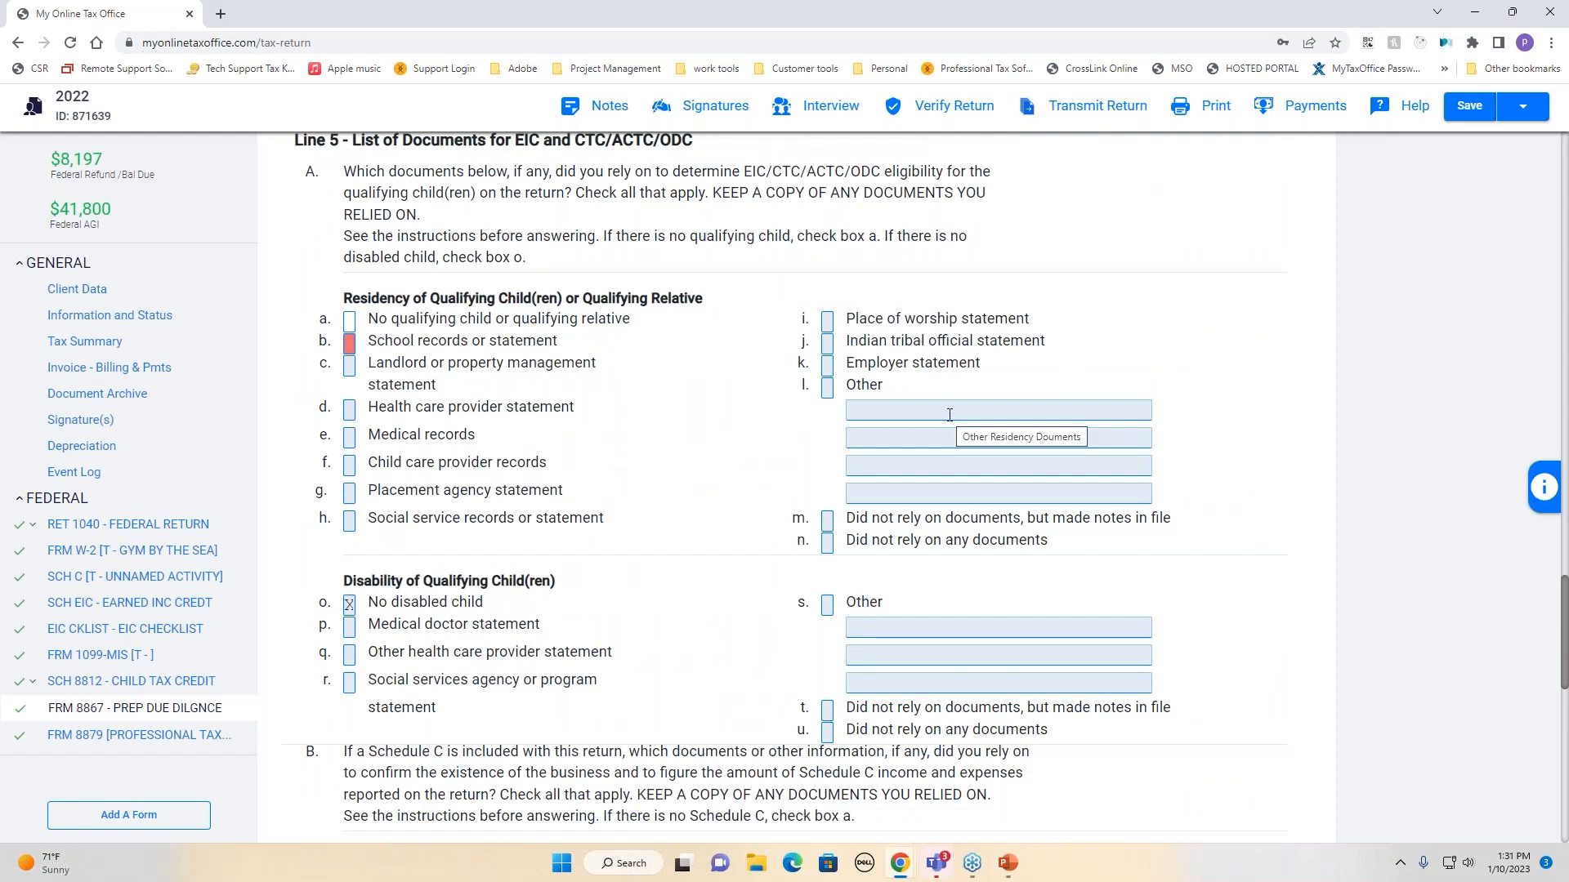
- Review the residency and Part B document lists, then return to the checklist's top
{"action": "left_click", "coordinate": [950, 414]}
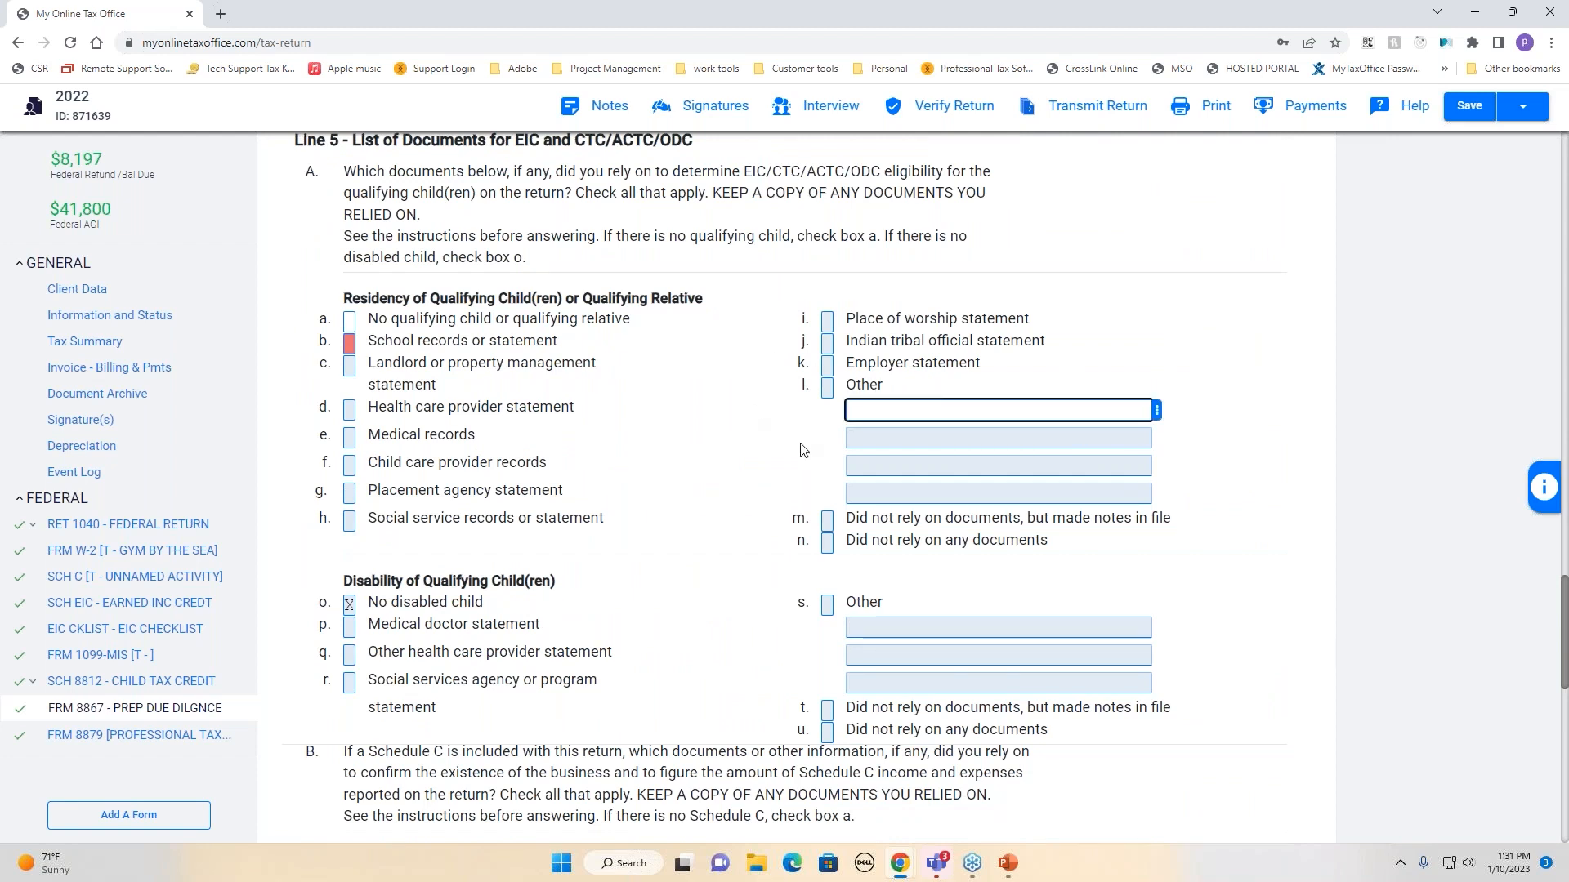
{"action": "scroll", "coordinate": [801, 449], "scroll_direction": "down", "scroll_amount": 2}
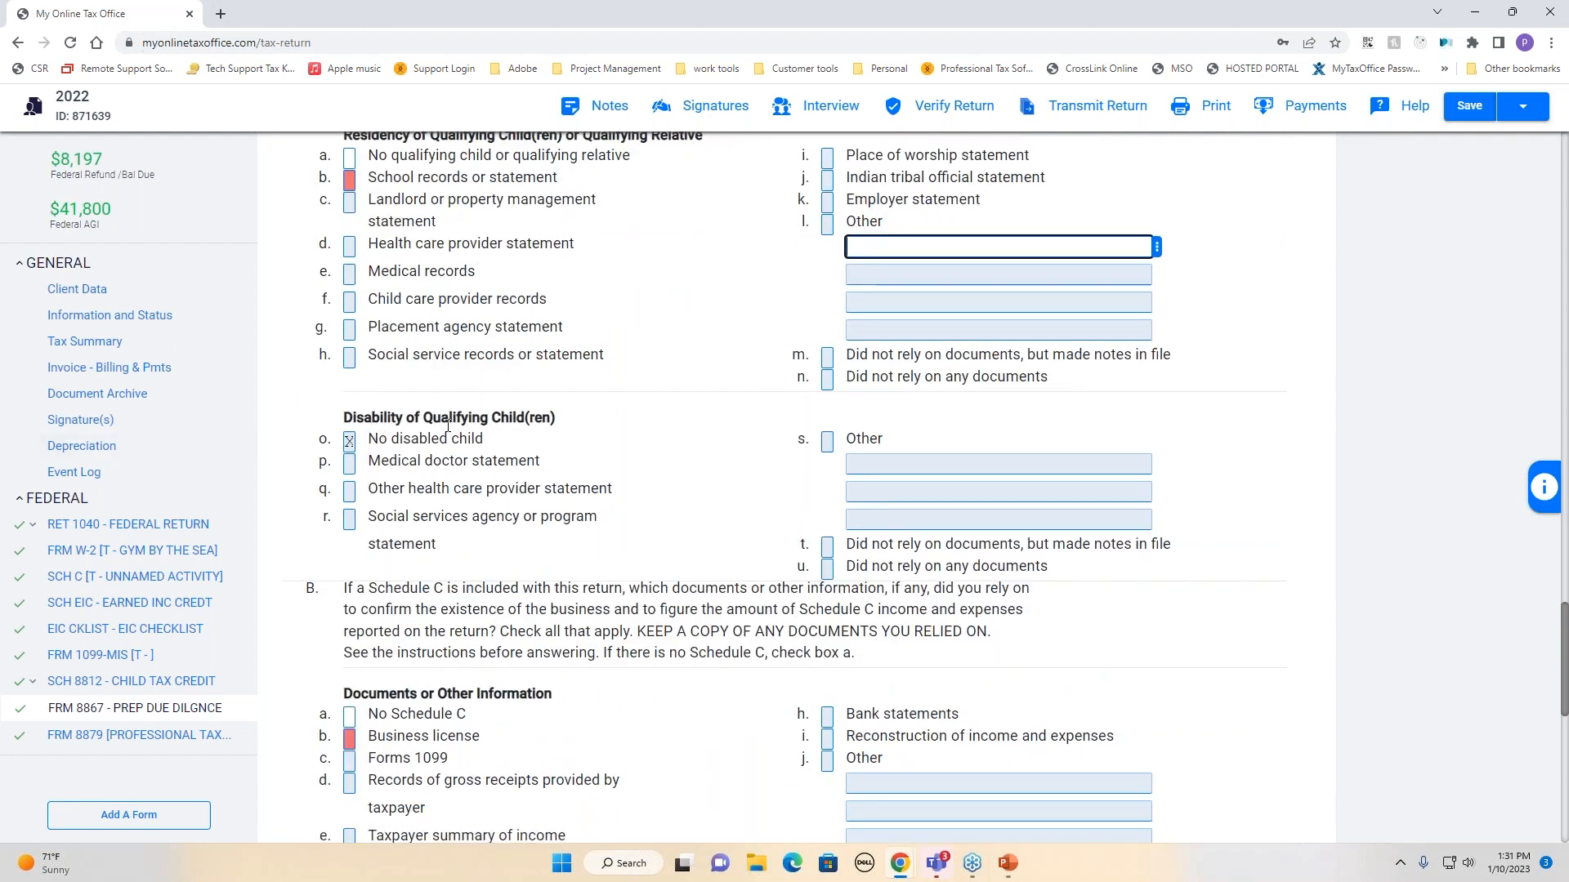
{"action": "scroll", "coordinate": [452, 425], "scroll_direction": "down", "scroll_amount": 3}
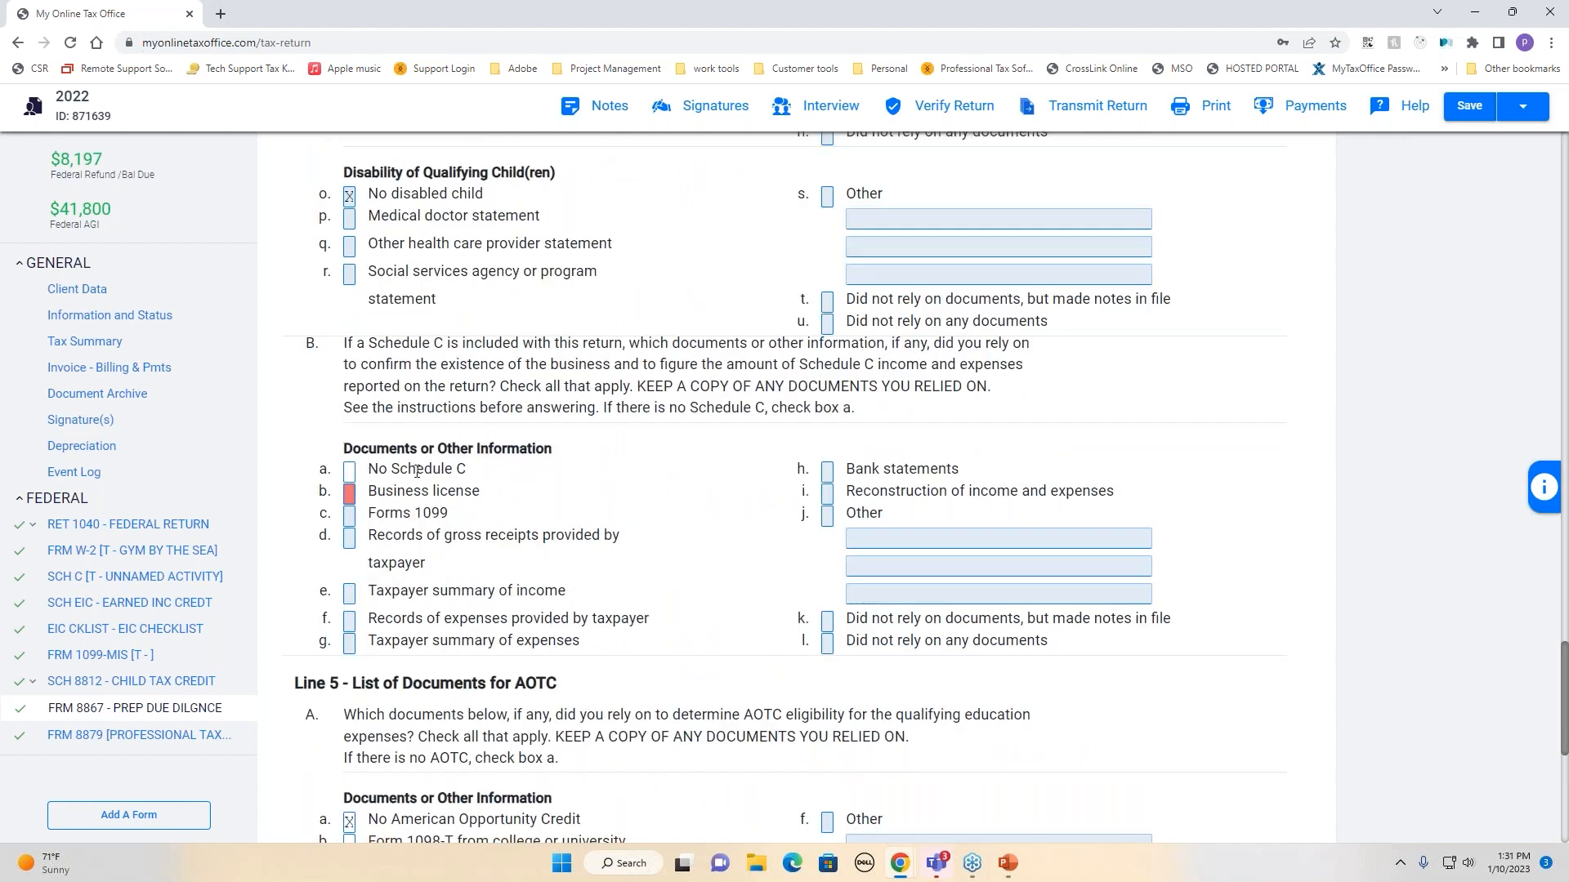
{"action": "left_click_drag", "start_coordinate": [369, 449], "coordinate": [543, 451]}
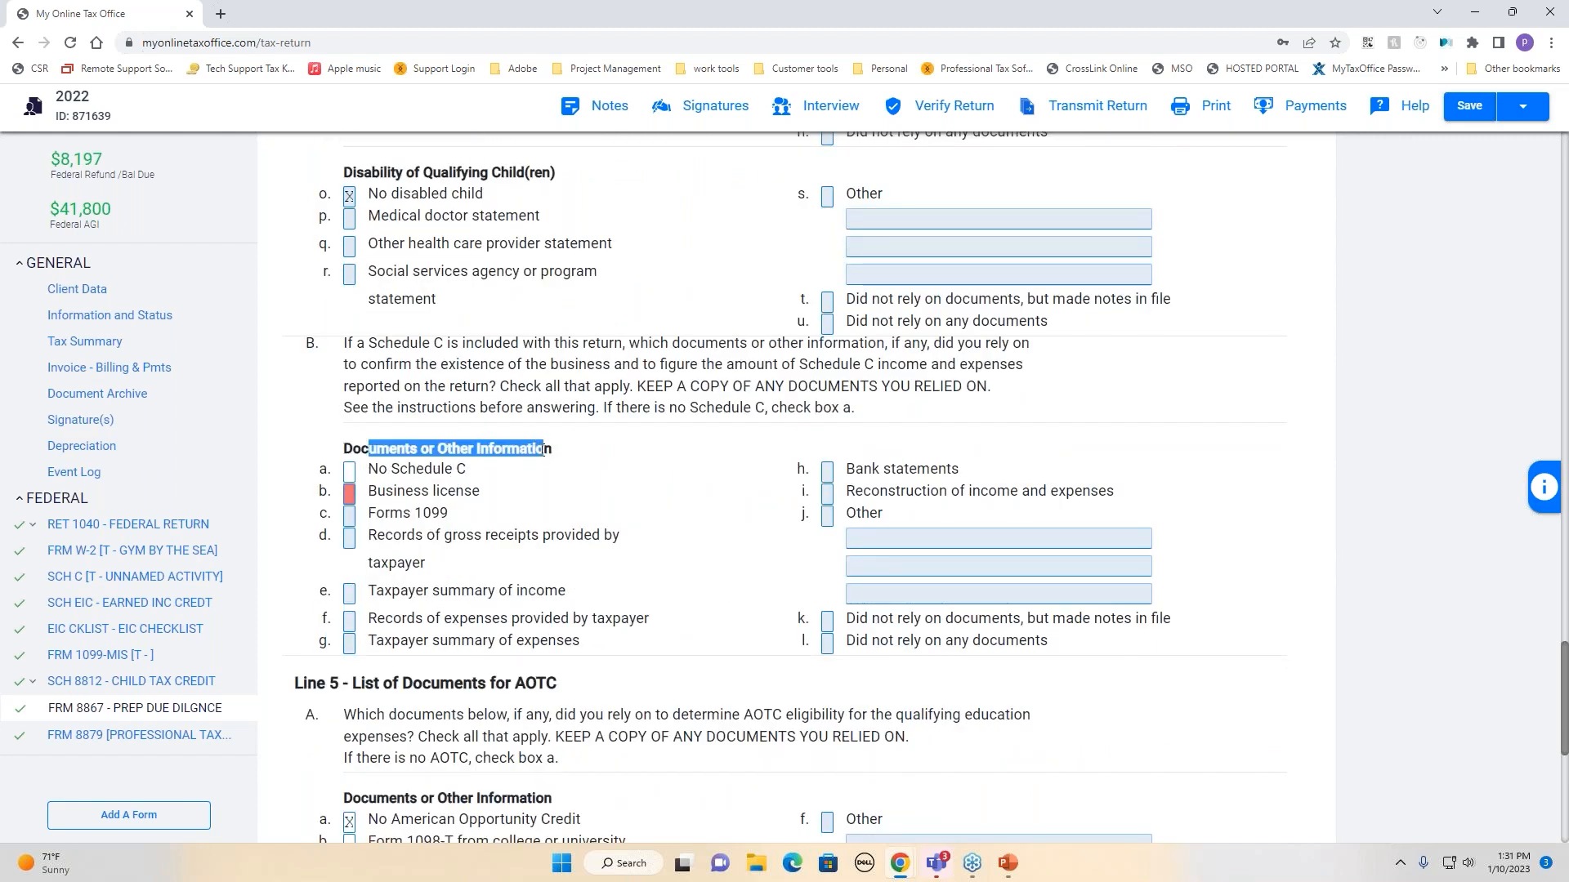
{"action": "left_click", "coordinate": [959, 536]}
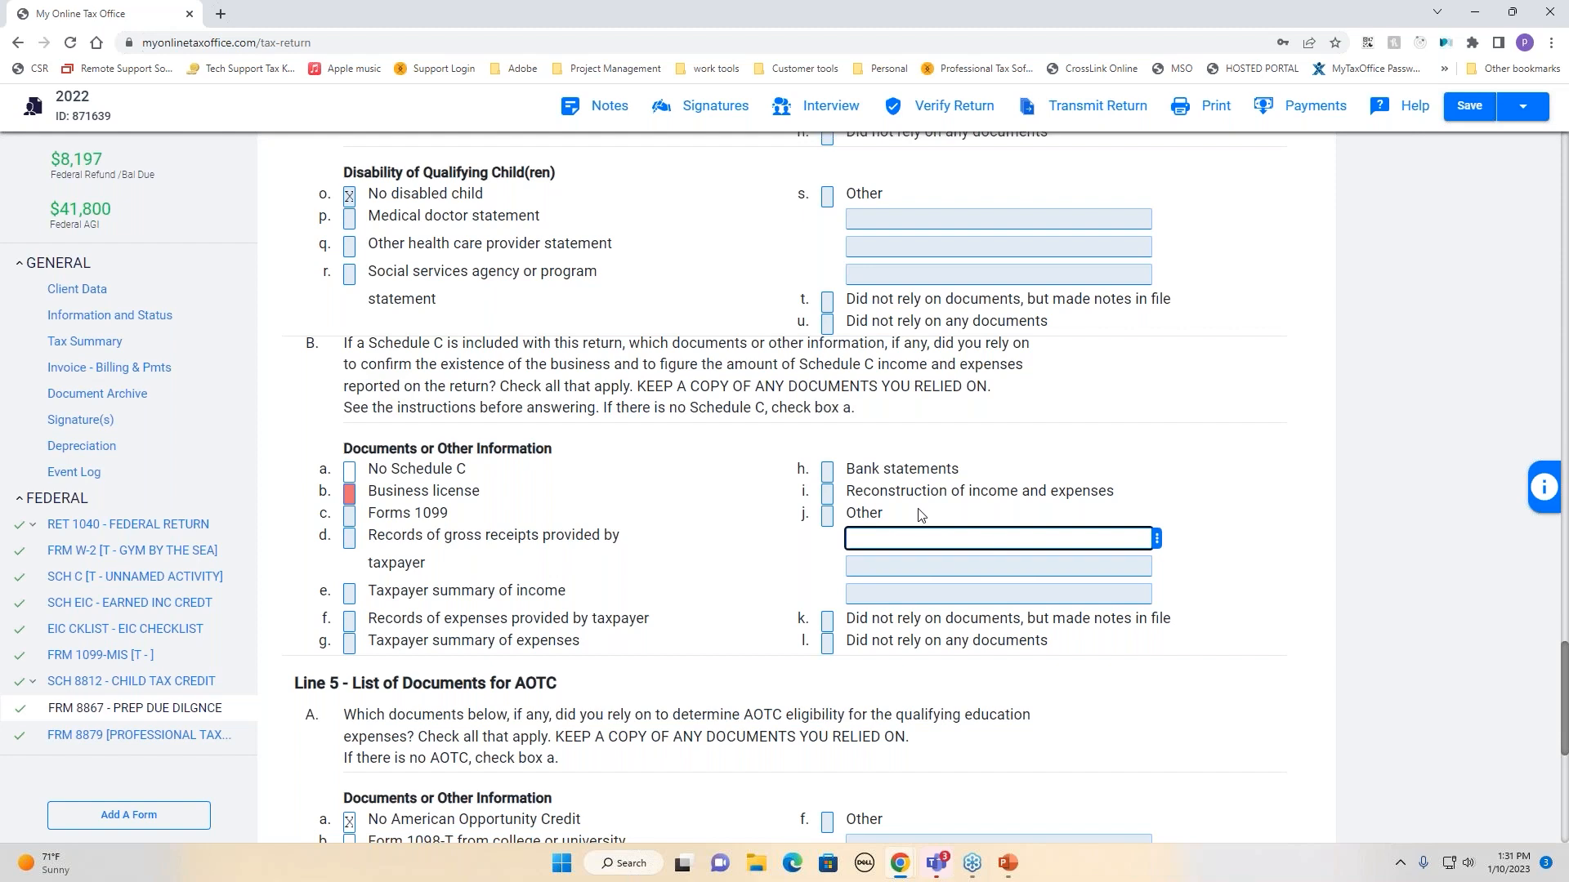
{"action": "scroll", "coordinate": [939, 560], "scroll_direction": "down", "scroll_amount": 7}
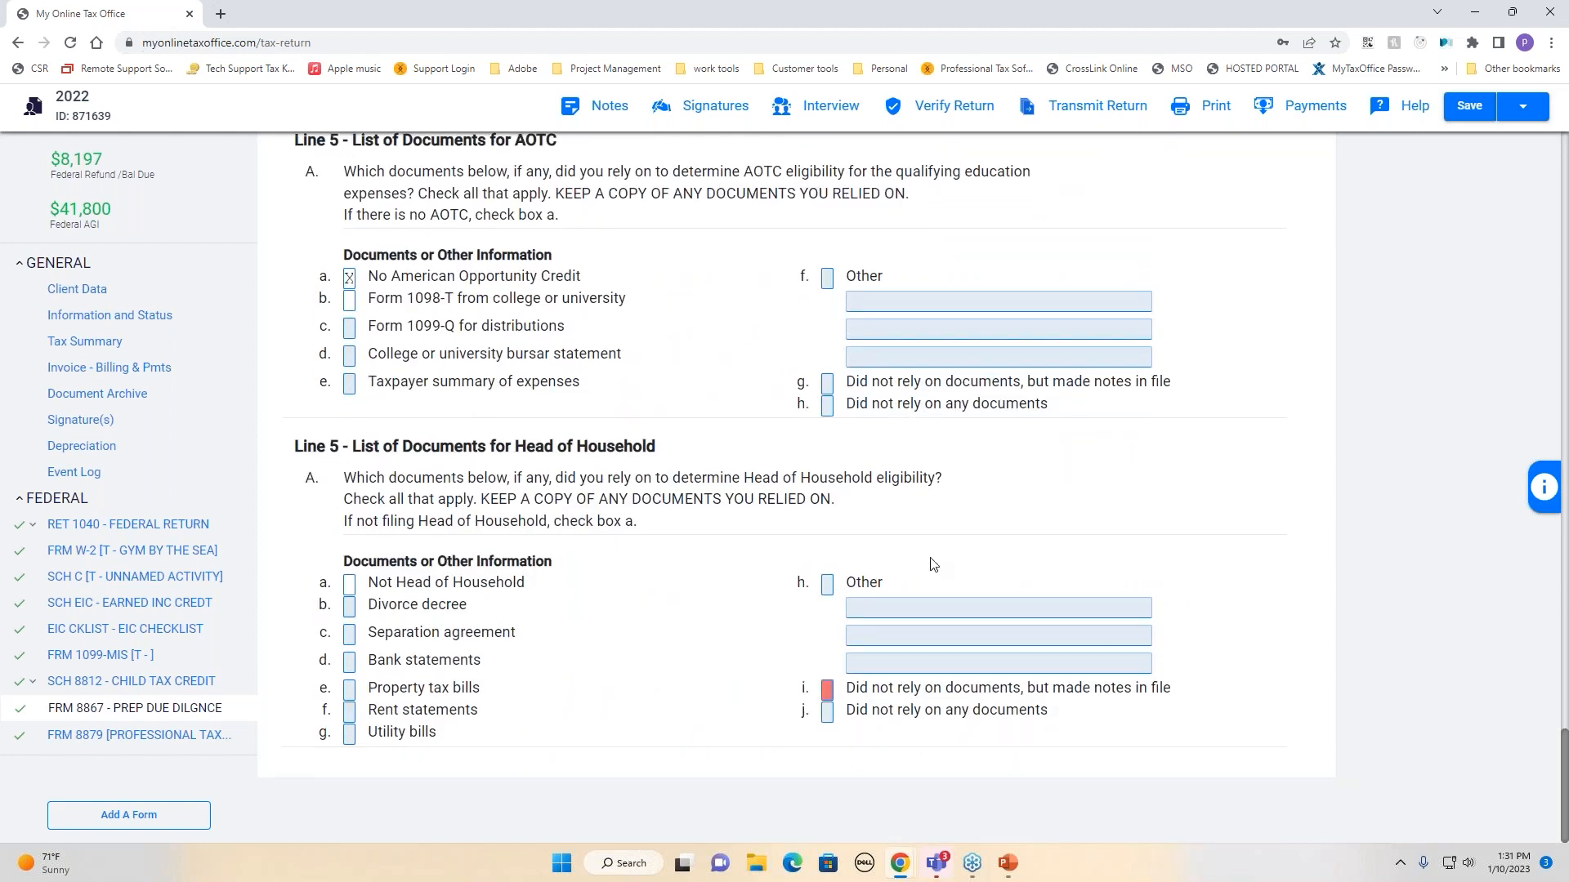
{"action": "scroll", "coordinate": [939, 560], "scroll_direction": "up", "scroll_amount": 15}
{"action": "scroll", "coordinate": [929, 562], "scroll_direction": "up", "scroll_amount": 16}
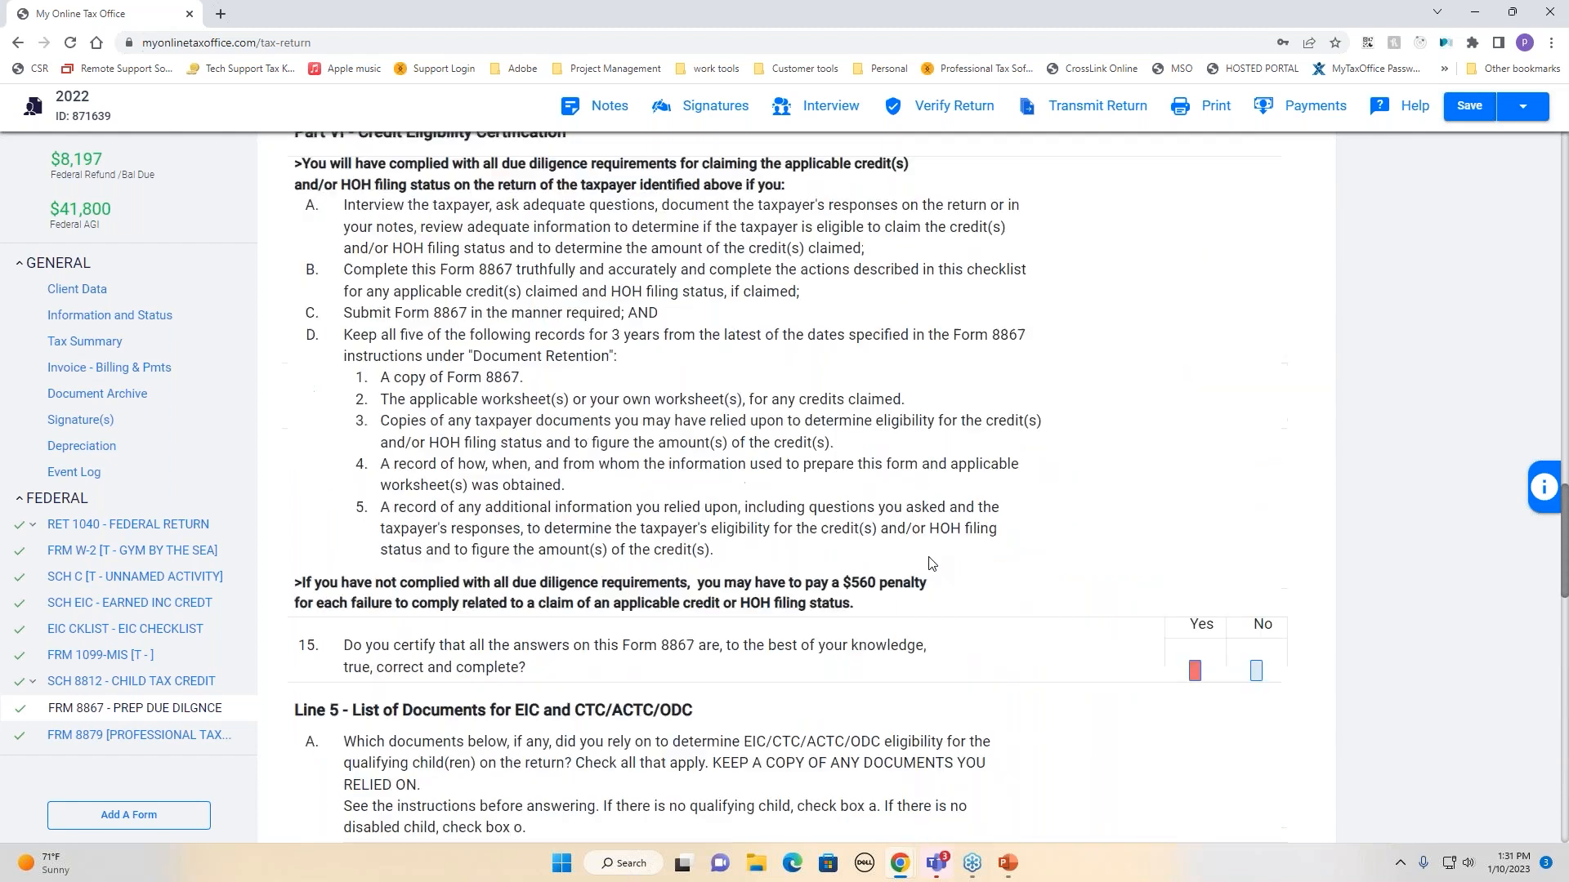
{"action": "scroll", "coordinate": [930, 562], "scroll_direction": "up", "scroll_amount": 12}
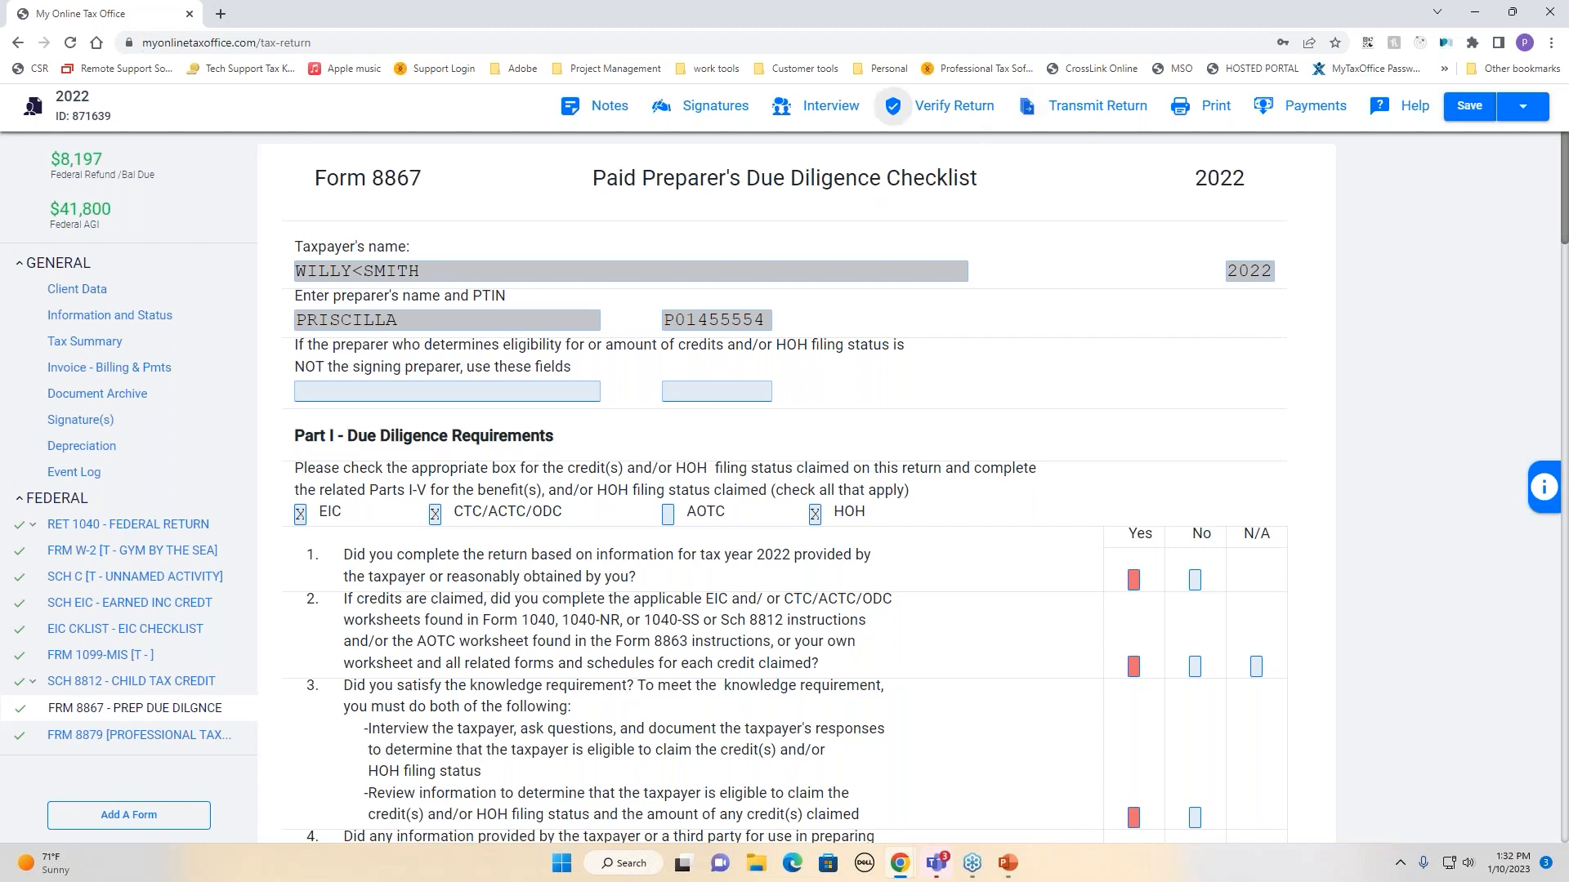
- Verify the return and answer No to Form 1040's digital-asset question
{"action": "left_click", "coordinate": [941, 123]}
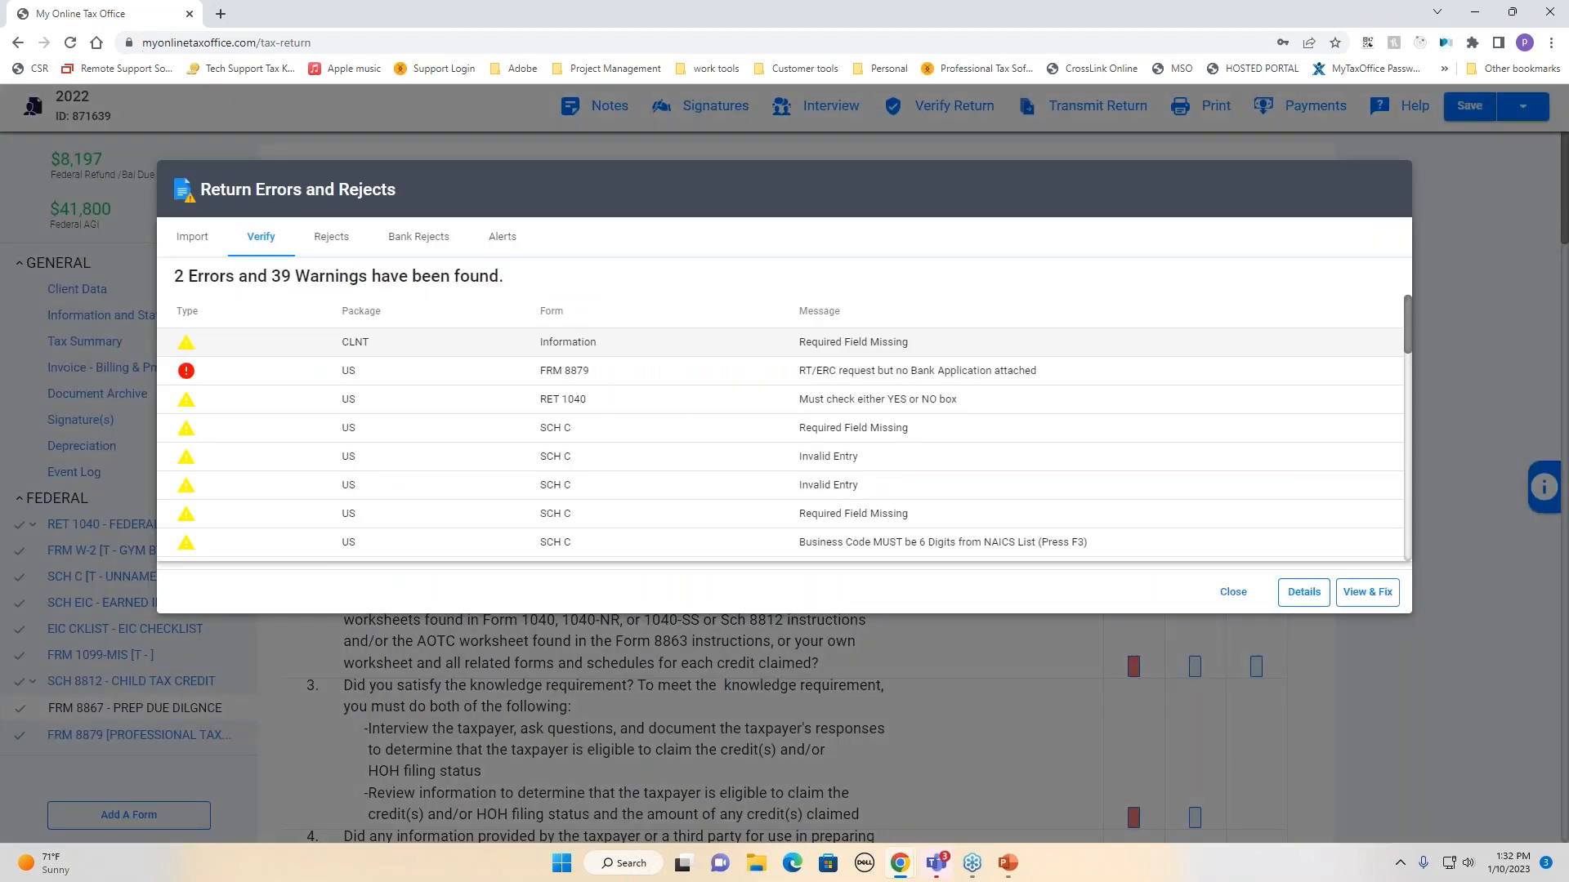
{"action": "scroll", "coordinate": [1008, 400], "scroll_direction": "down", "scroll_amount": 4}
{"action": "scroll", "coordinate": [1008, 400], "scroll_direction": "down", "scroll_amount": 5}
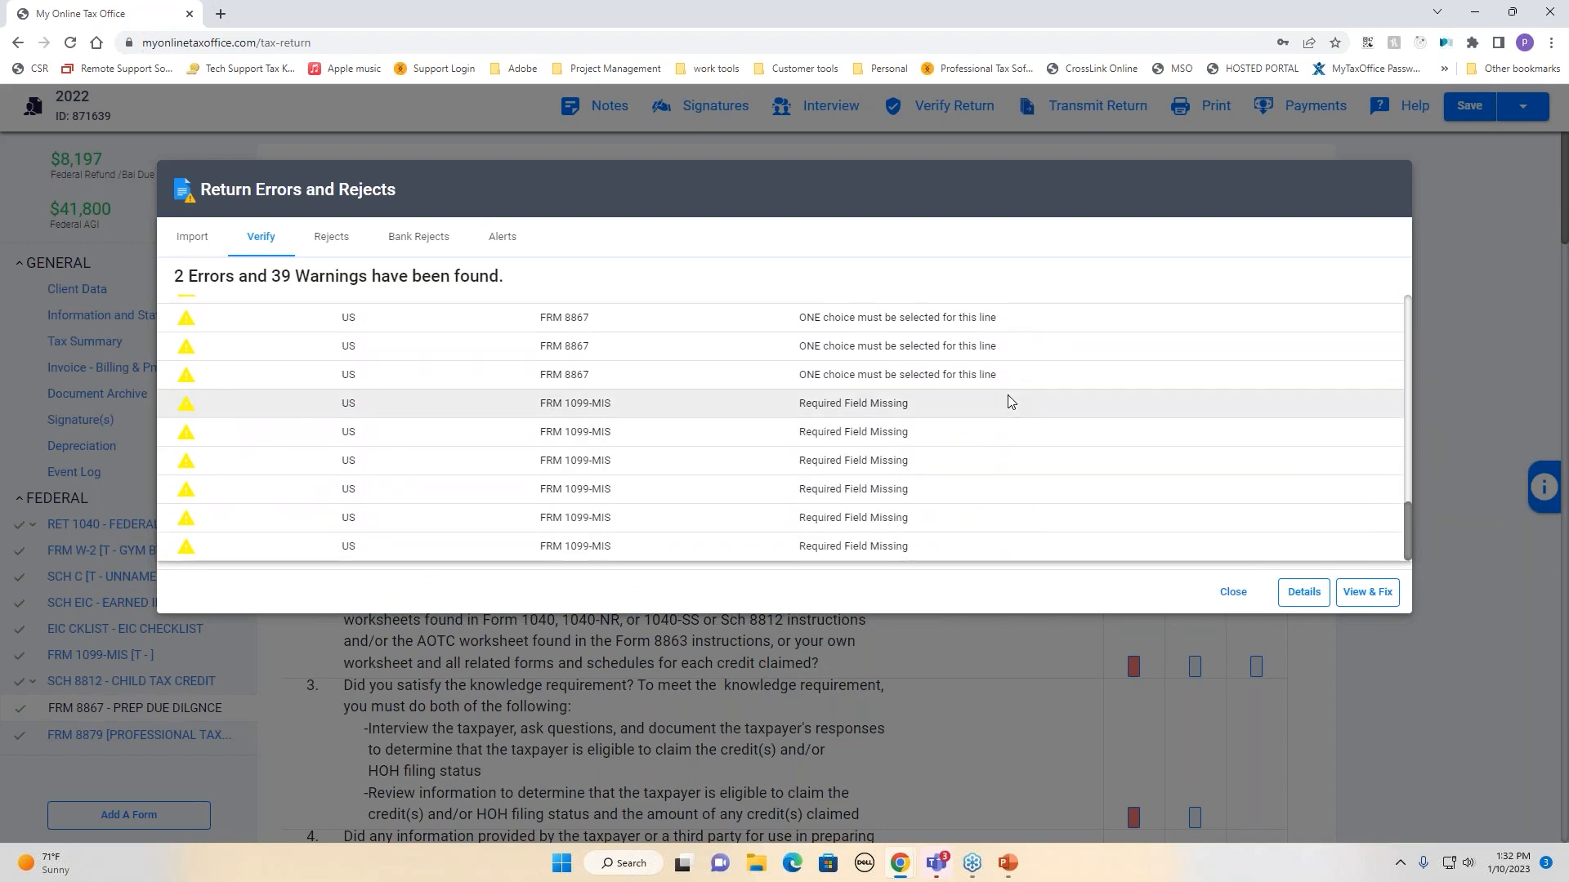
{"action": "scroll", "coordinate": [1008, 399], "scroll_direction": "up", "scroll_amount": 10}
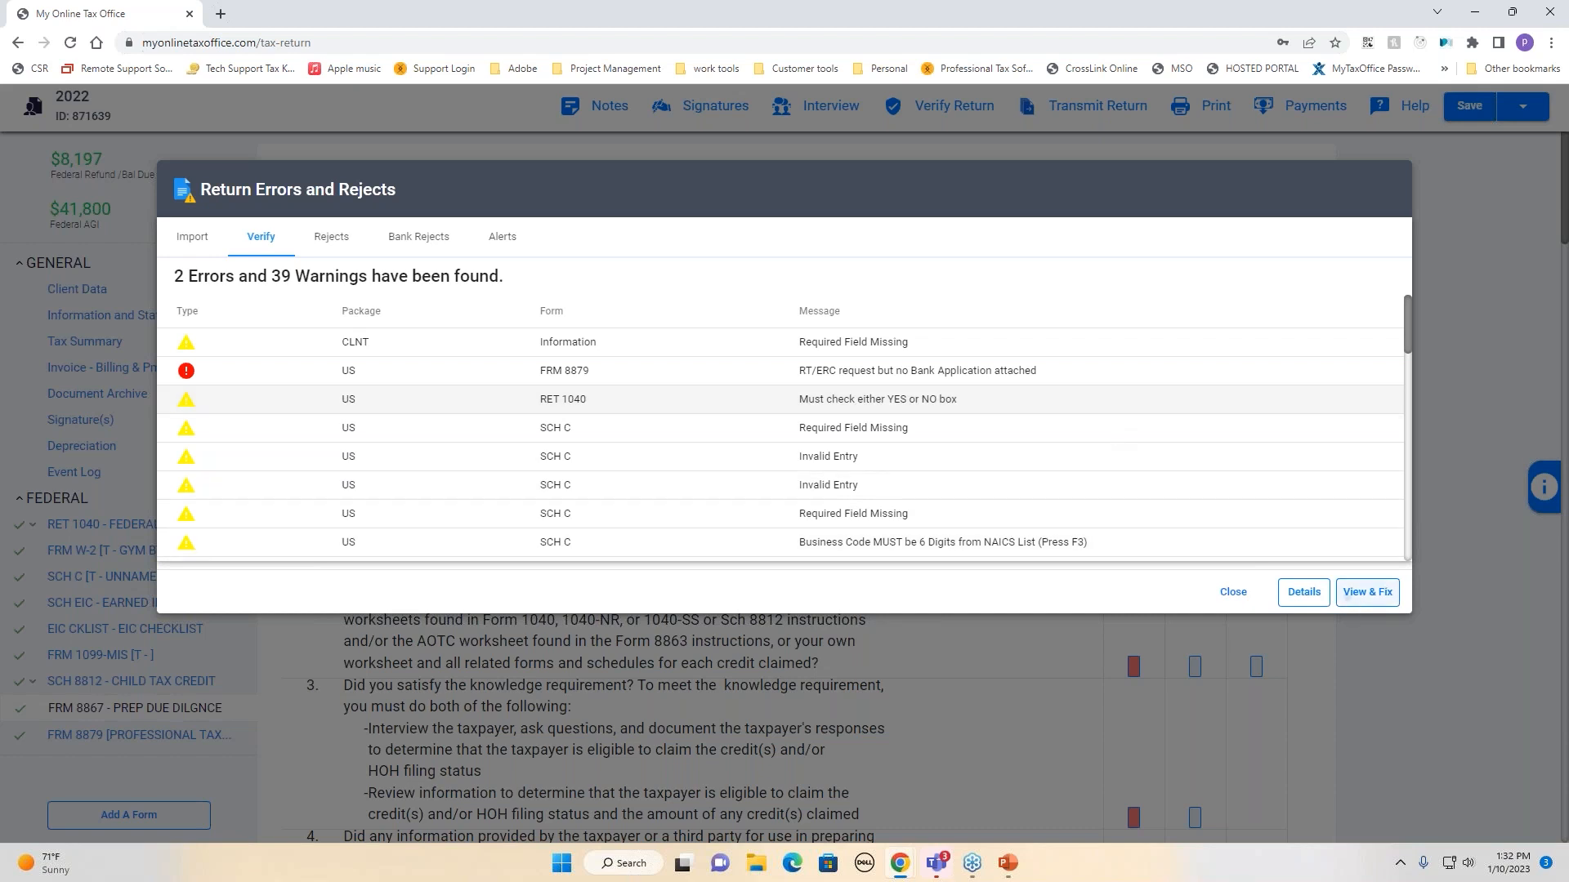
{"action": "left_click", "coordinate": [1367, 592]}
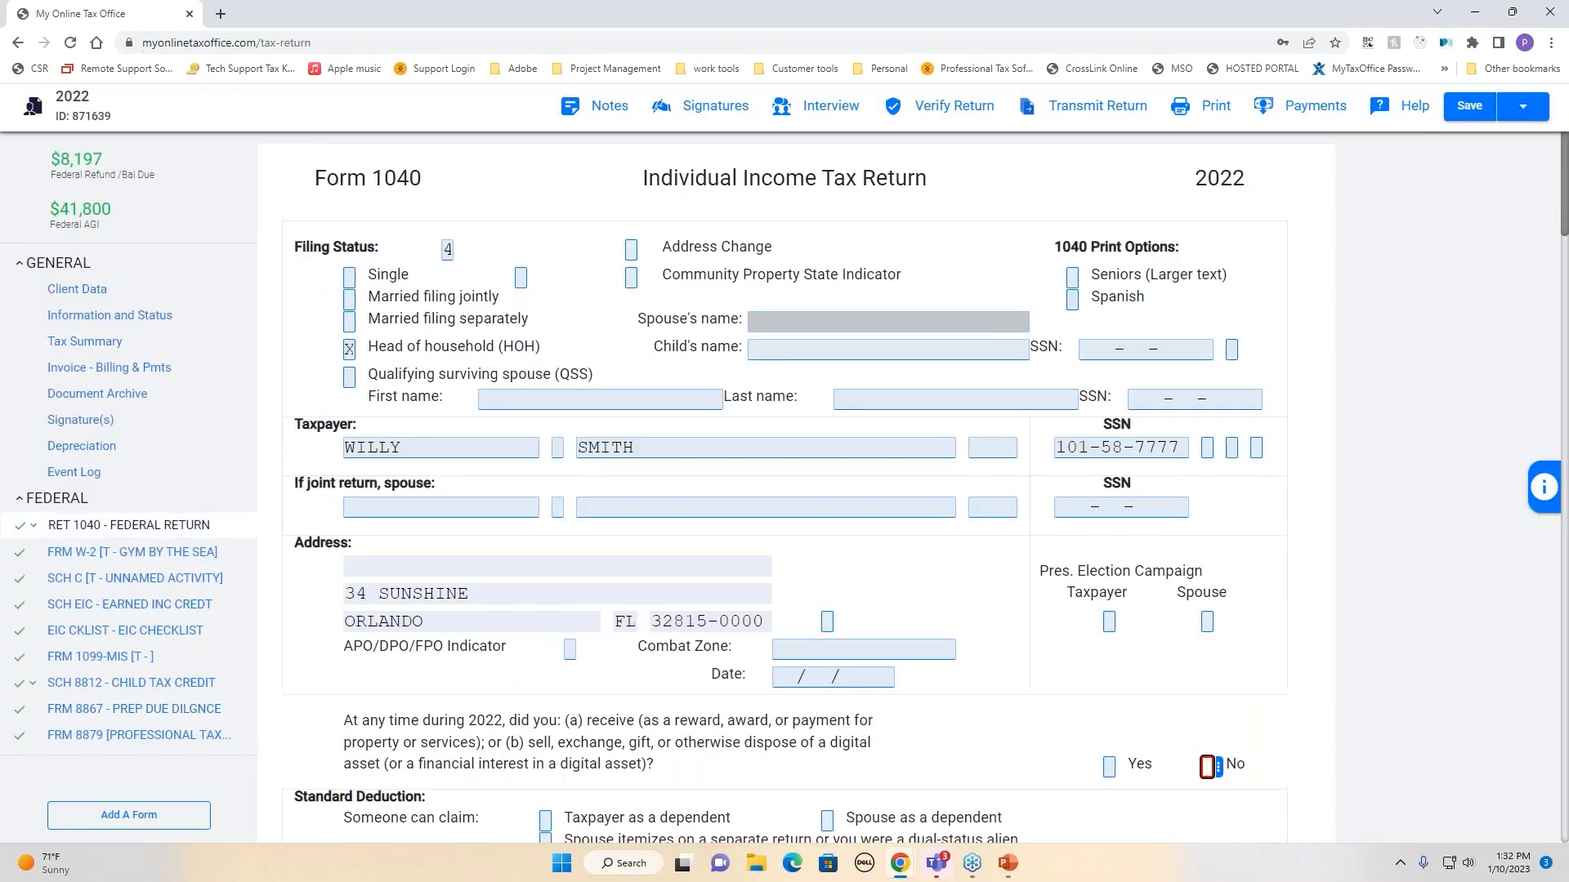
{"action": "scroll", "coordinate": [614, 470], "scroll_direction": "down", "scroll_amount": 3}
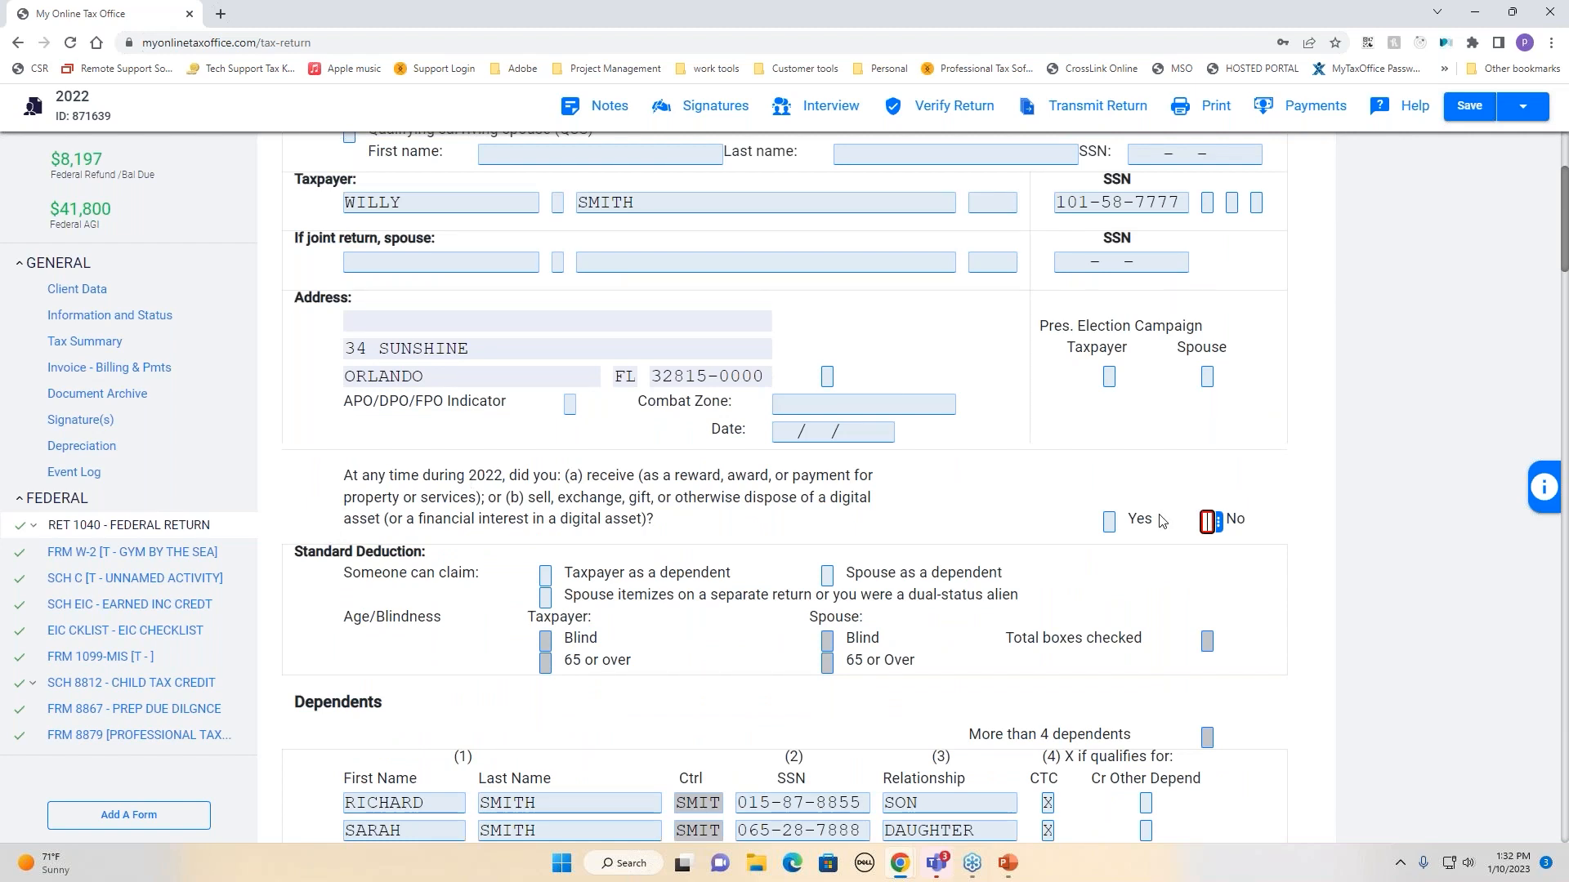
{"action": "left_click", "coordinate": [1207, 521]}
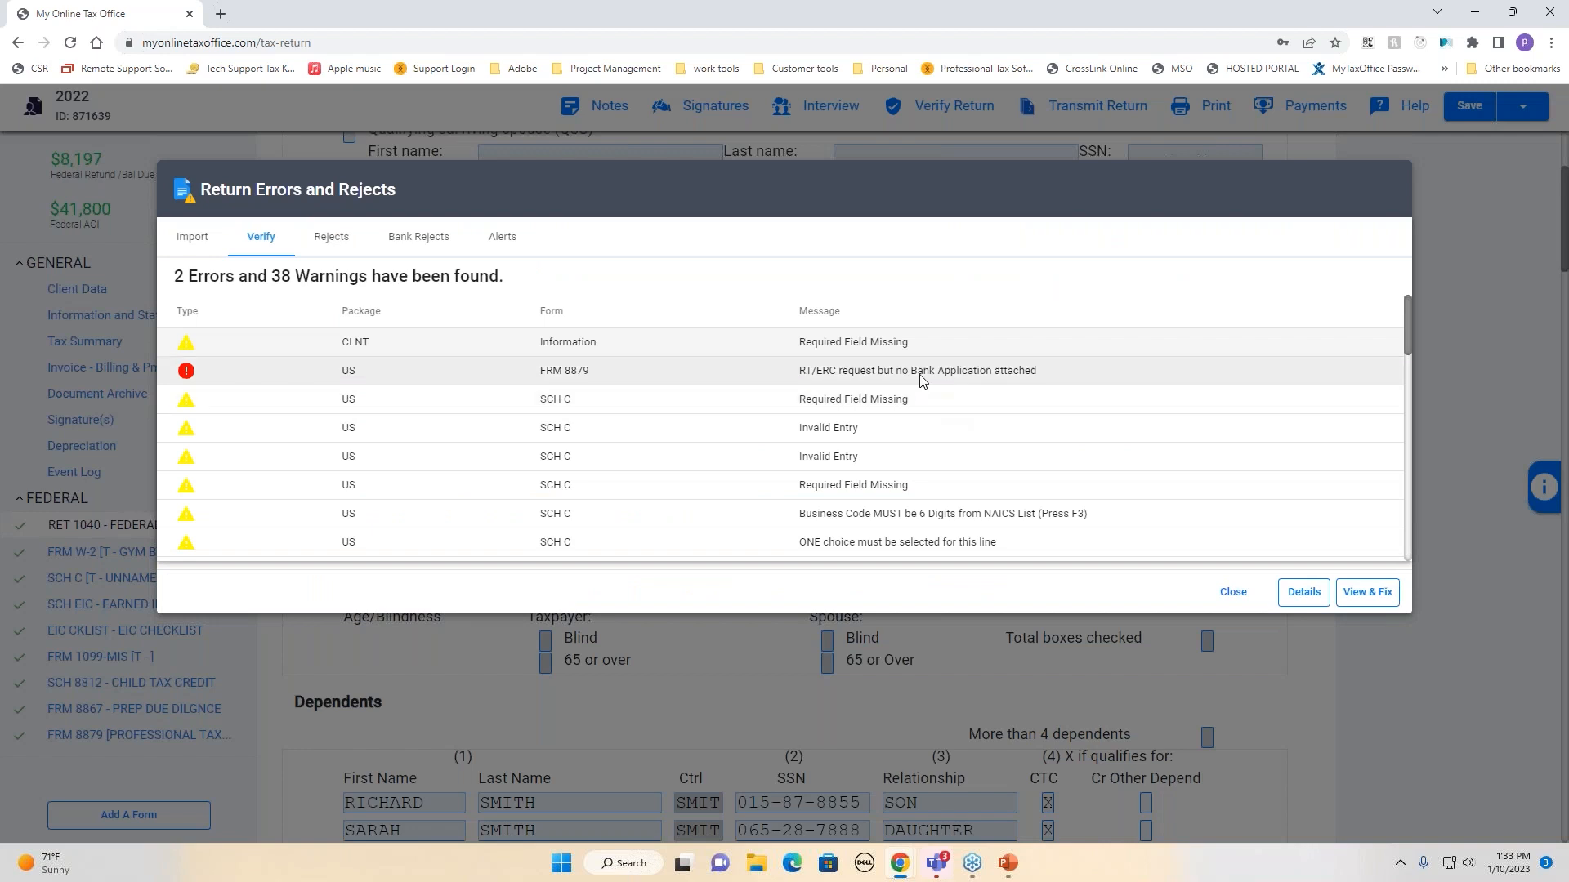
- Open the missing client information warning in Information and Status
{"action": "left_click", "coordinate": [926, 344]}
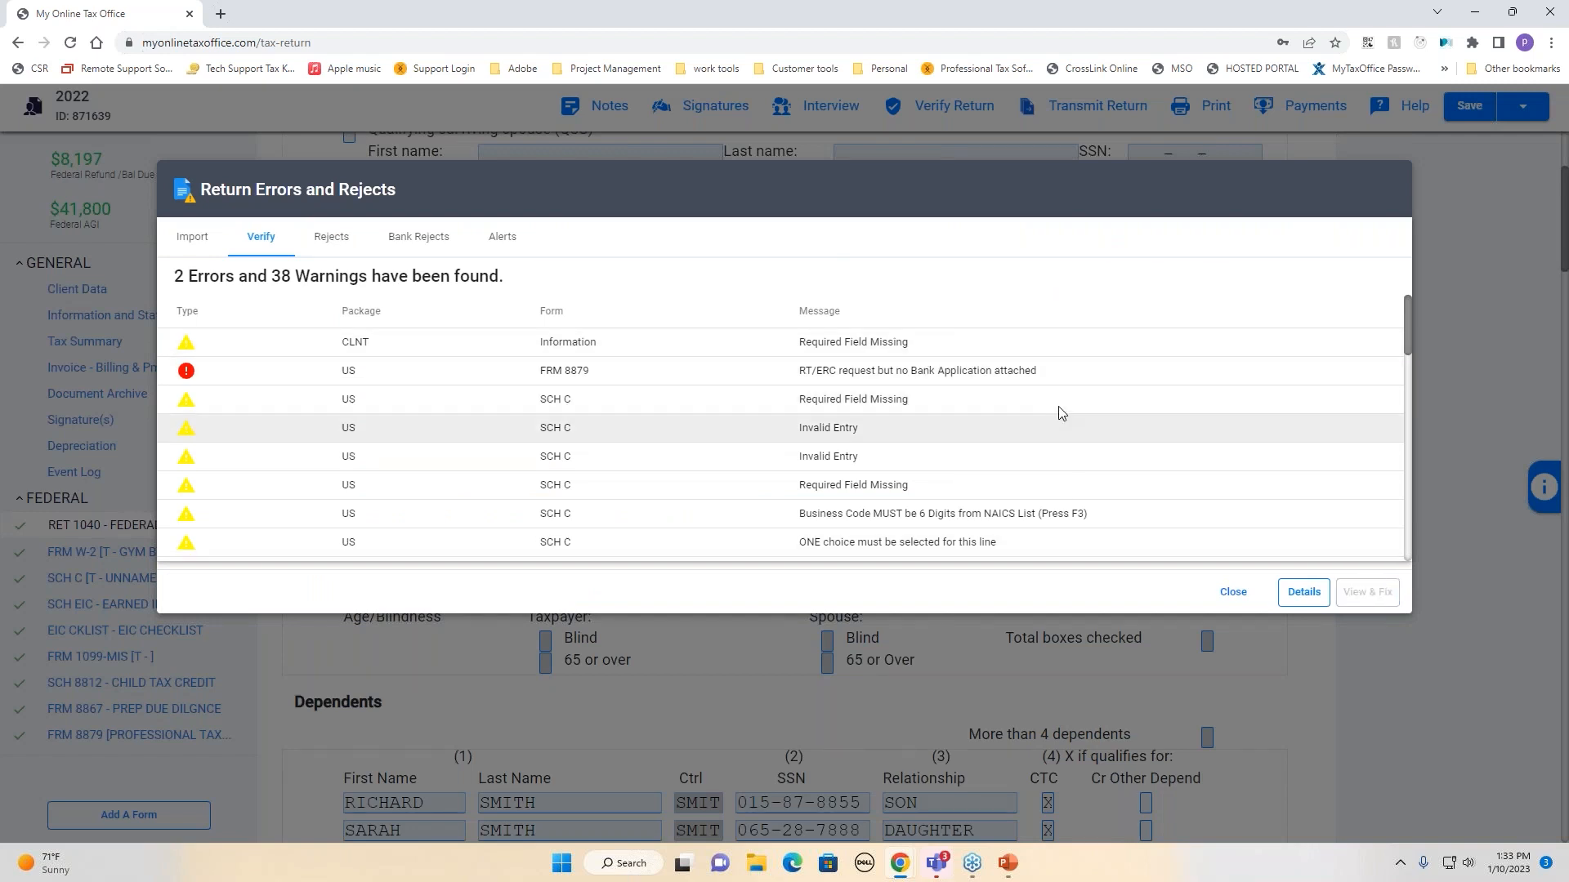
{"action": "left_click", "coordinate": [991, 346]}
{"action": "left_click", "coordinate": [1370, 591]}
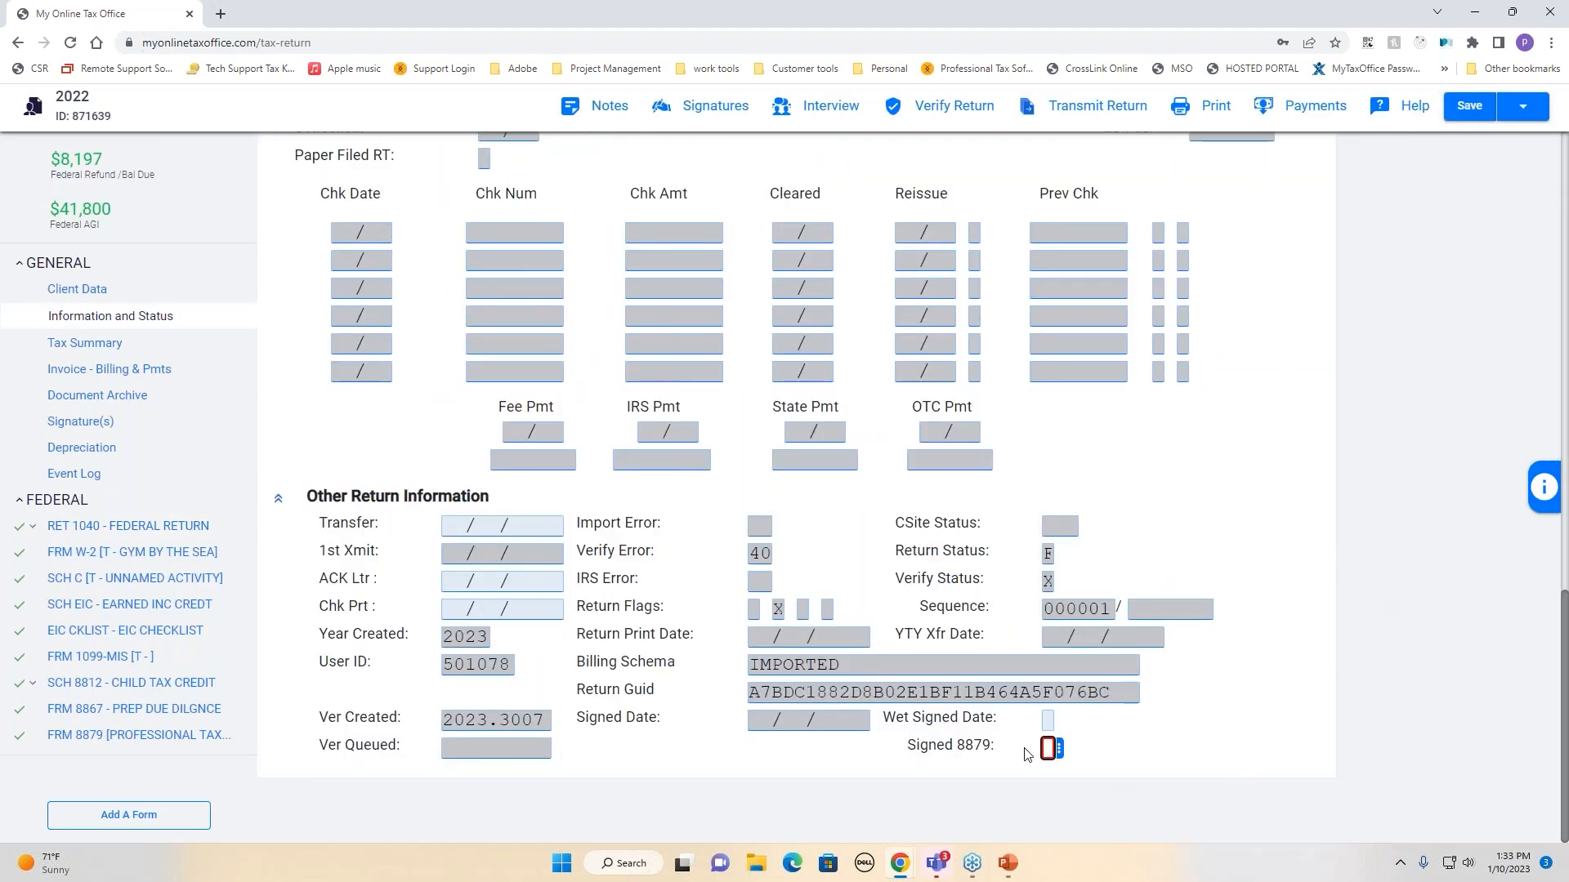
- Change the Form 8879 refund type from 5 to 1 and close the Return Errors list
{"action": "type", "text": "X"}
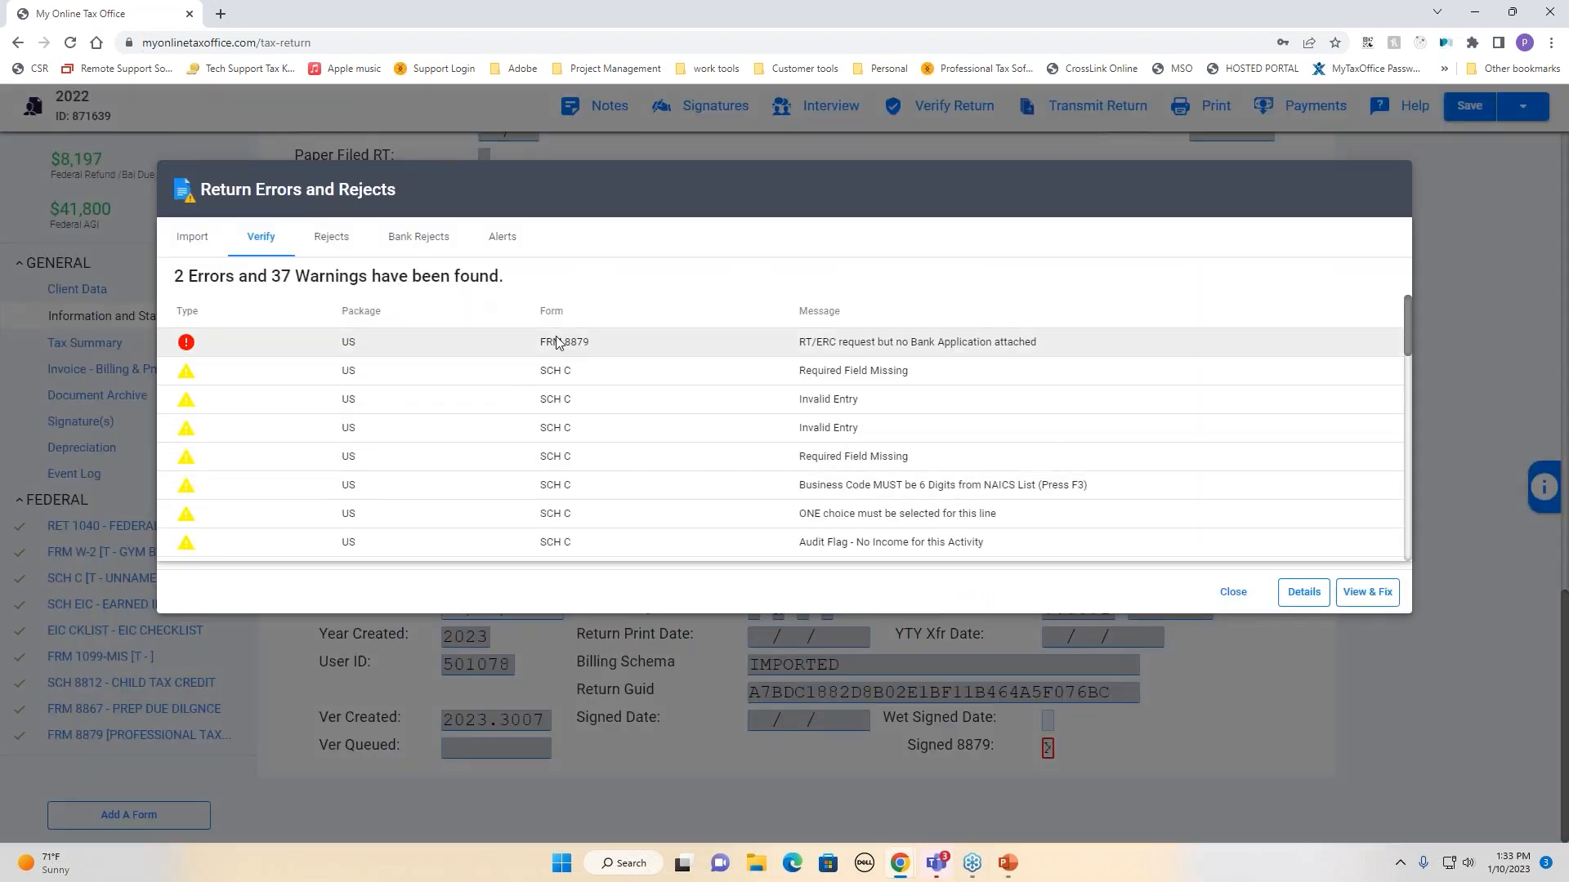
{"action": "left_click", "coordinate": [1362, 592]}
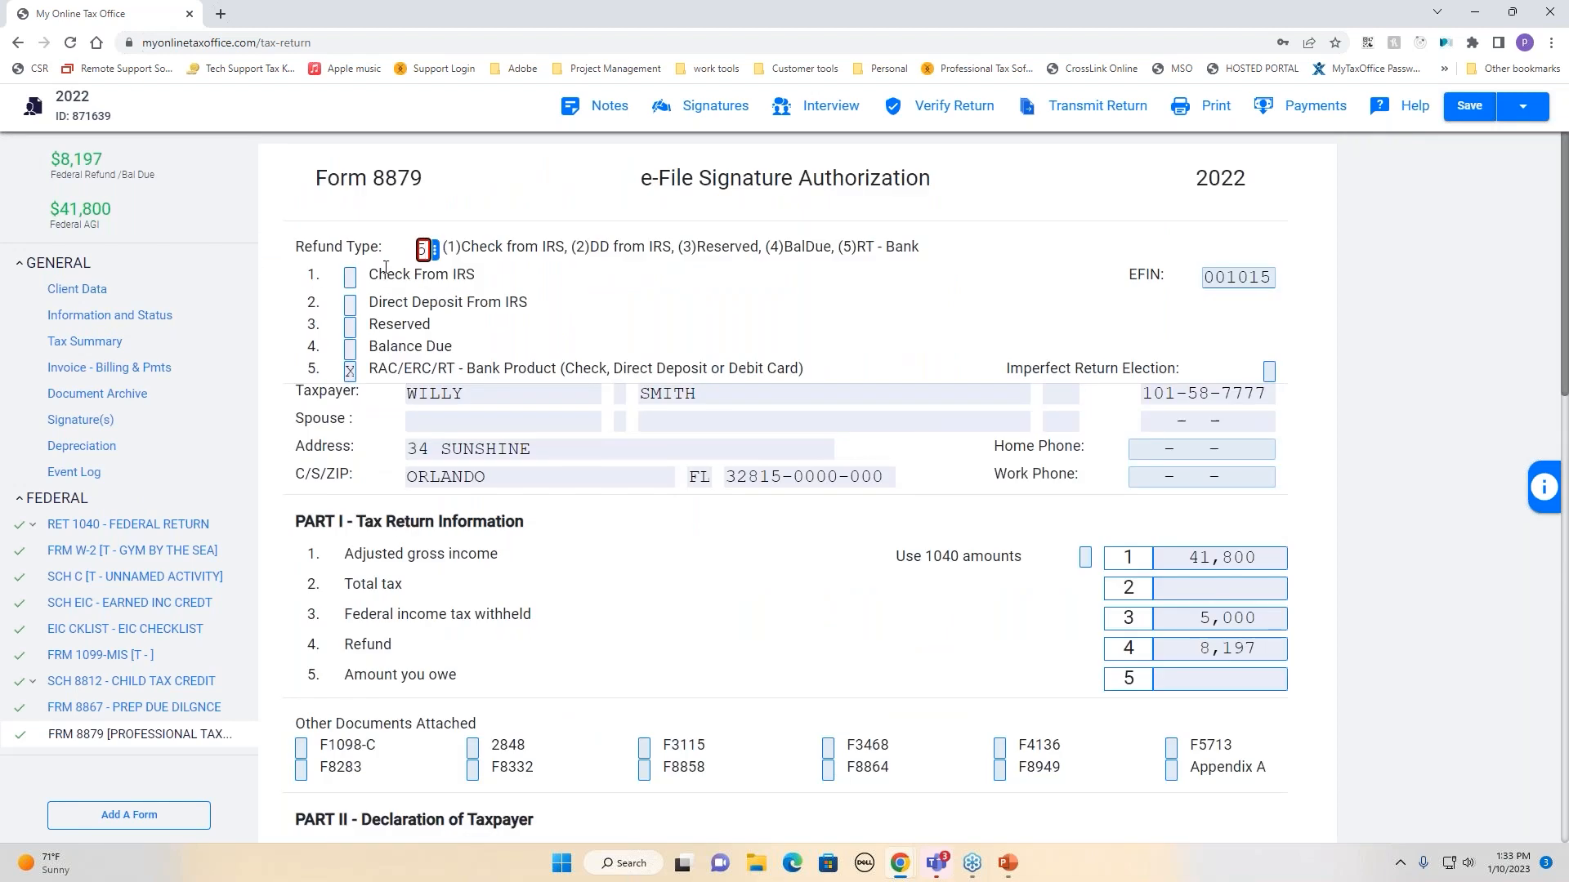
{"action": "key", "text": "BackSpace"}
{"action": "type", "text": "1"}
{"action": "key", "text": "Tab"}
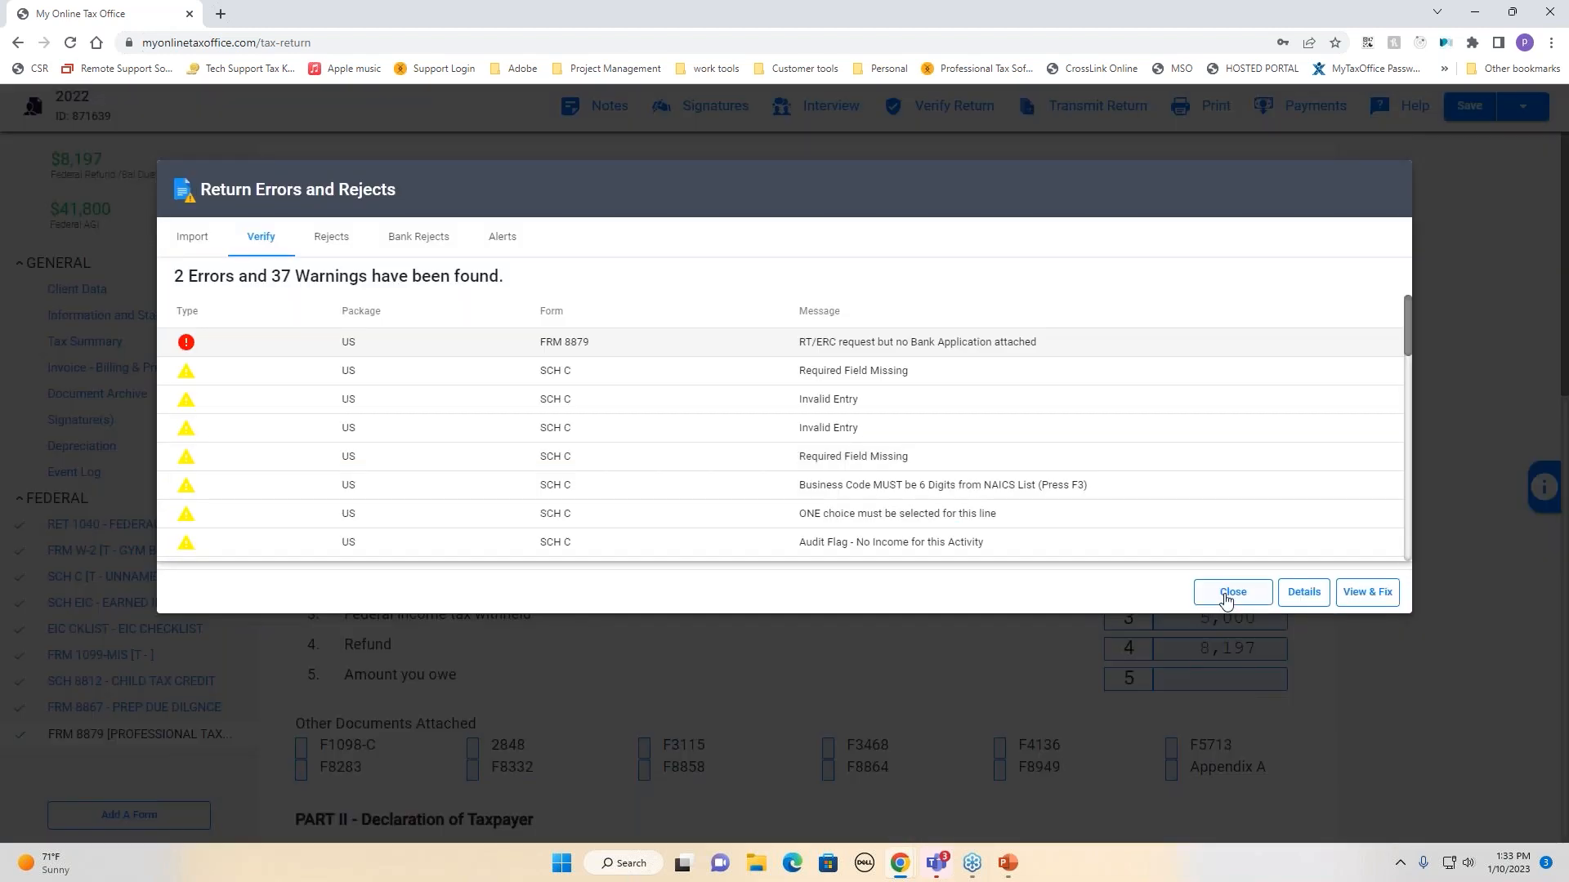
{"action": "left_click", "coordinate": [1233, 592]}
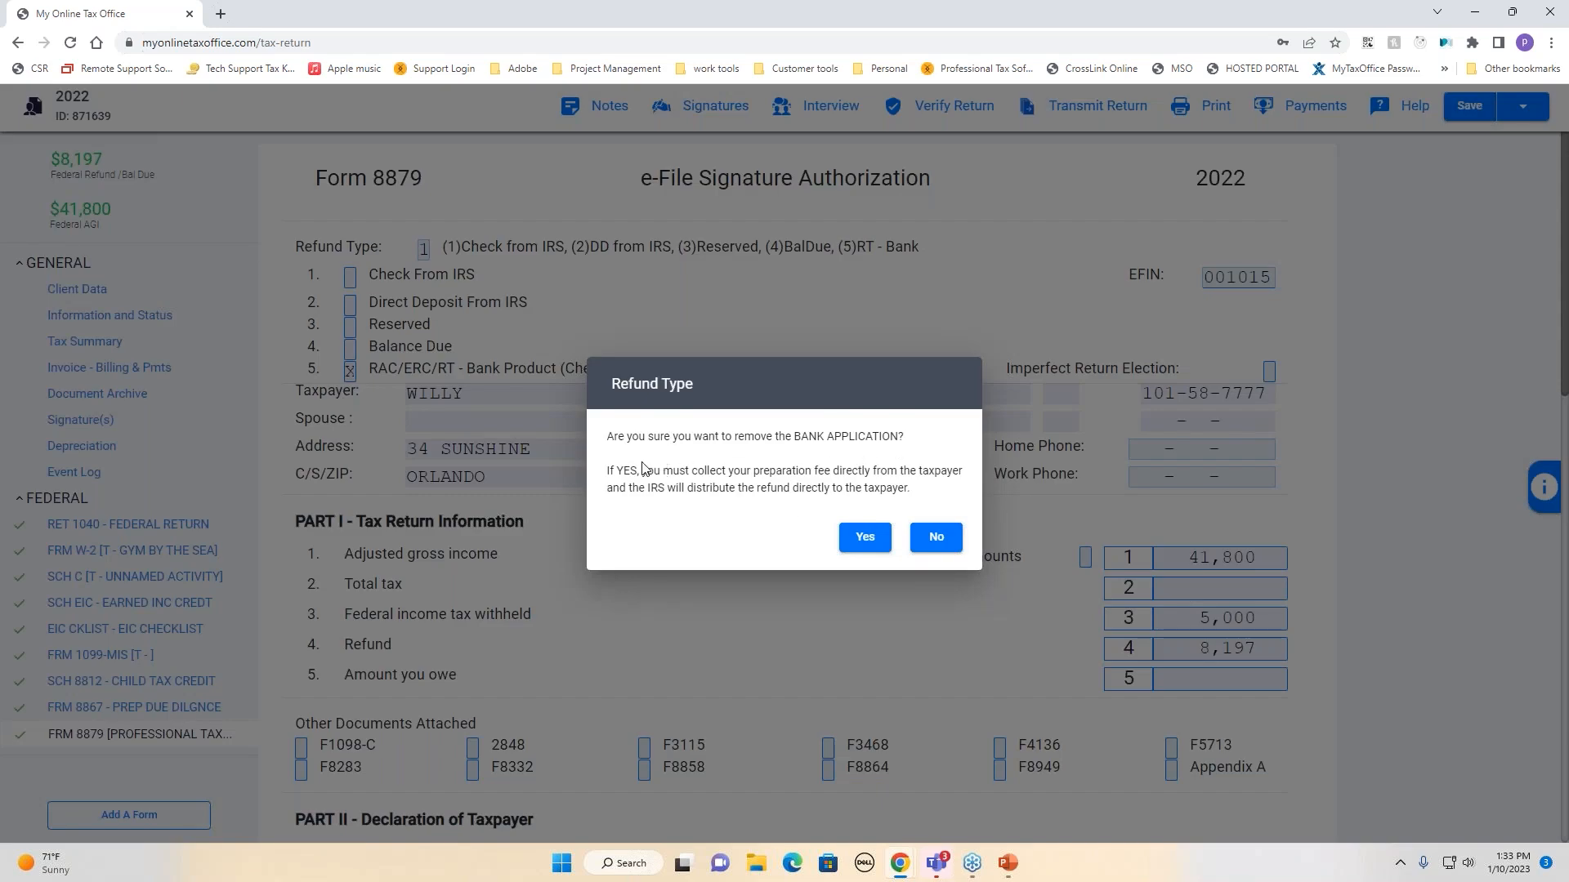
- Confirm removing the bank application so Form 8879 shows Check From IRS
{"action": "left_click_drag", "start_coordinate": [631, 471], "coordinate": [974, 485]}
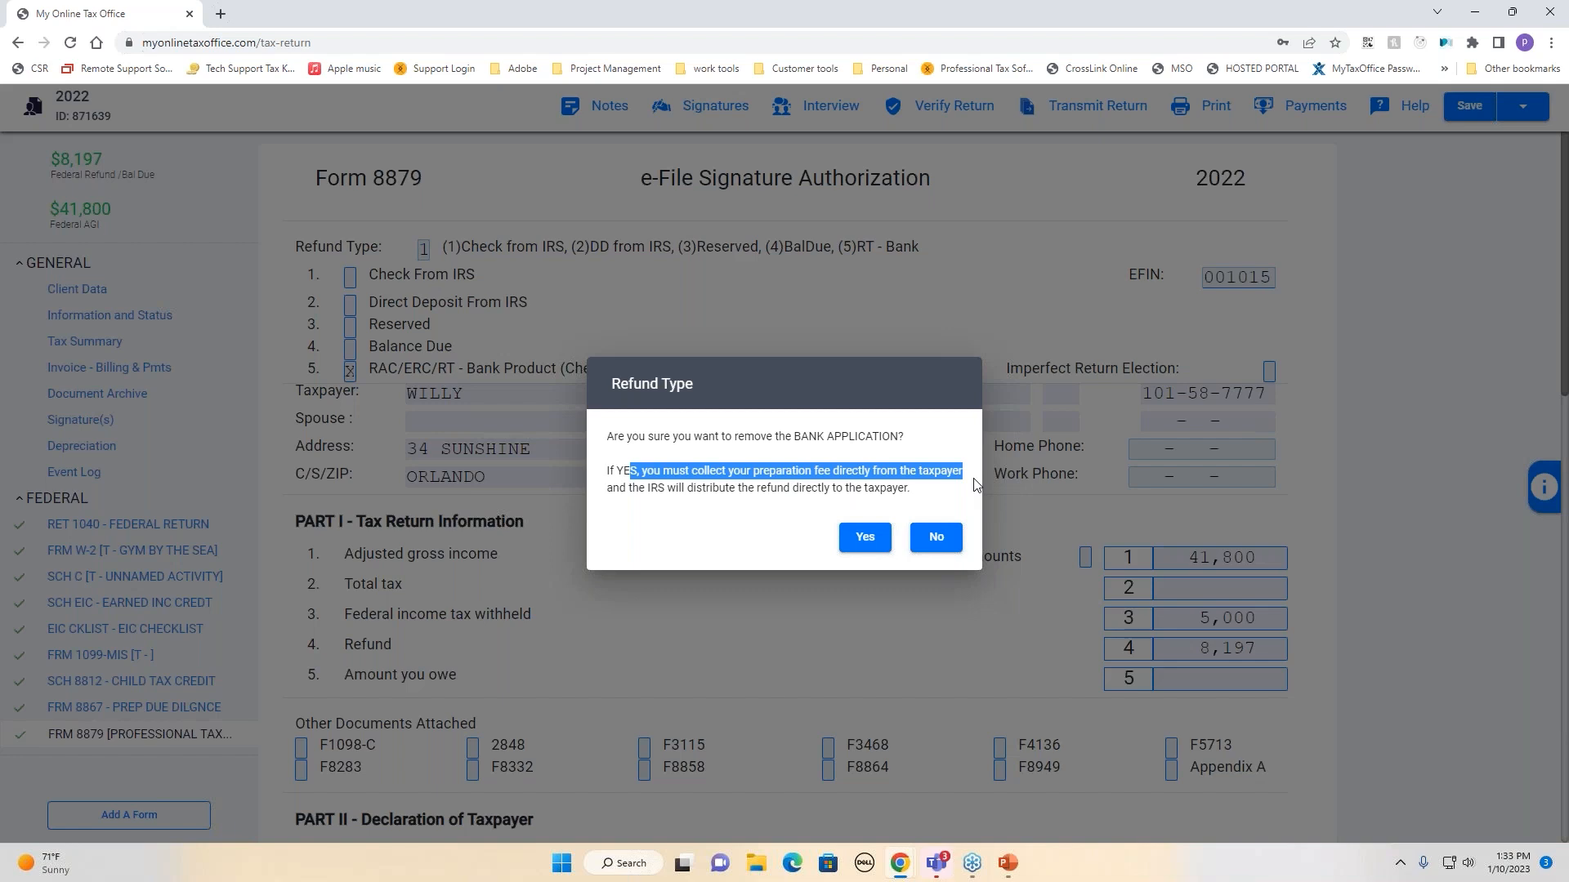
{"action": "left_click", "coordinate": [865, 537]}
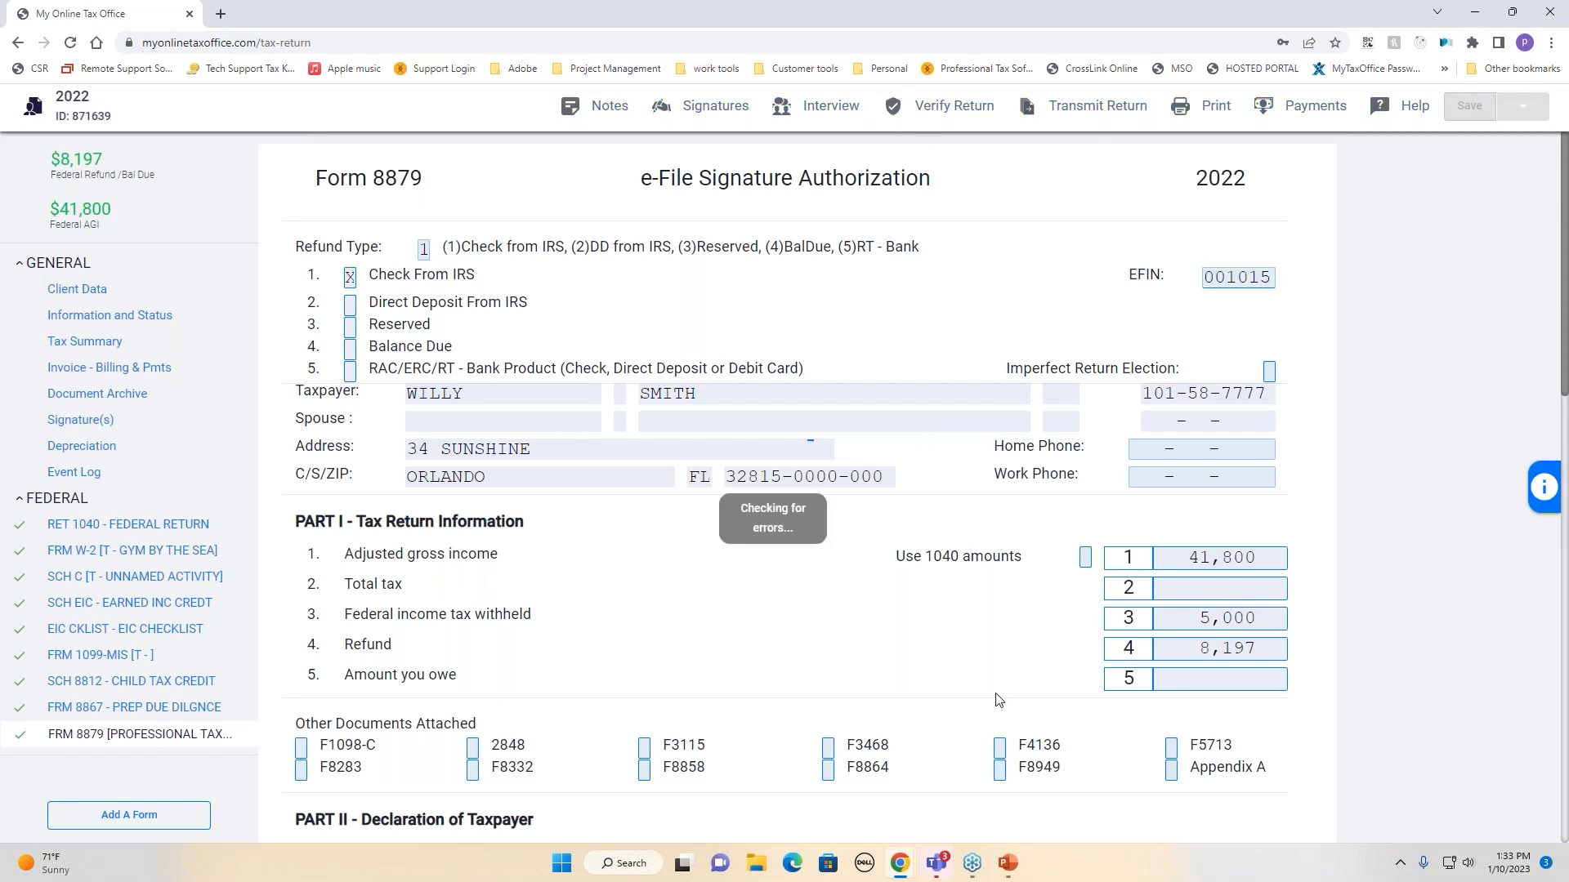
{"action": "scroll", "coordinate": [799, 445], "scroll_direction": "down", "scroll_amount": 1}
{"action": "scroll", "coordinate": [798, 434], "scroll_direction": "down", "scroll_amount": 1}
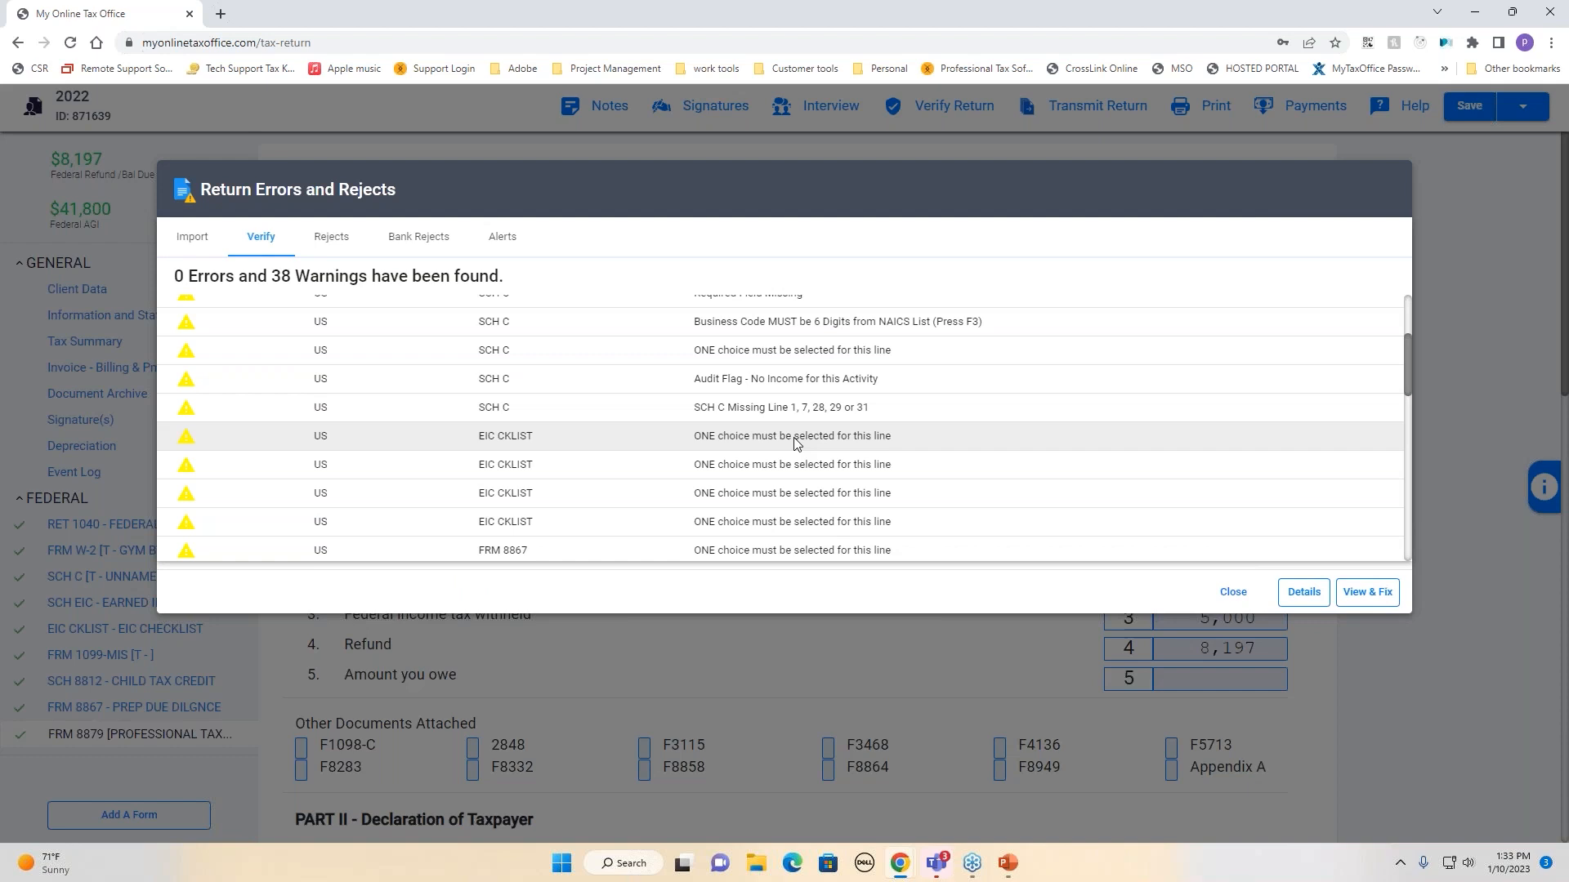
- Mark the Direct Deposit Opt Out box with an X on Form 1040
{"action": "left_click", "coordinate": [1366, 592]}
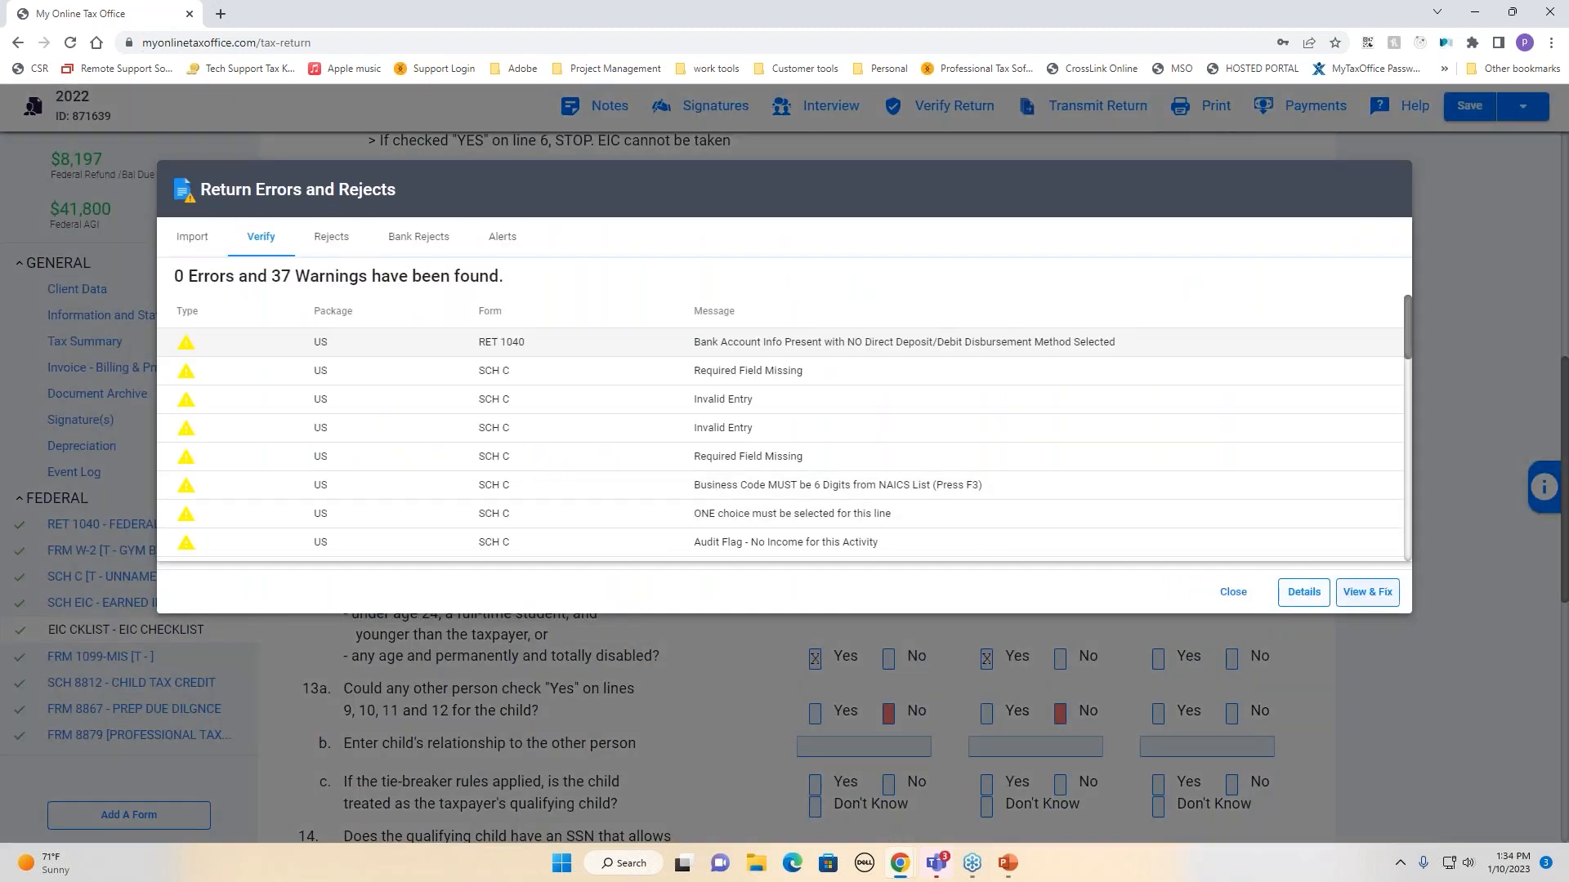
{"action": "left_click", "coordinate": [1367, 592]}
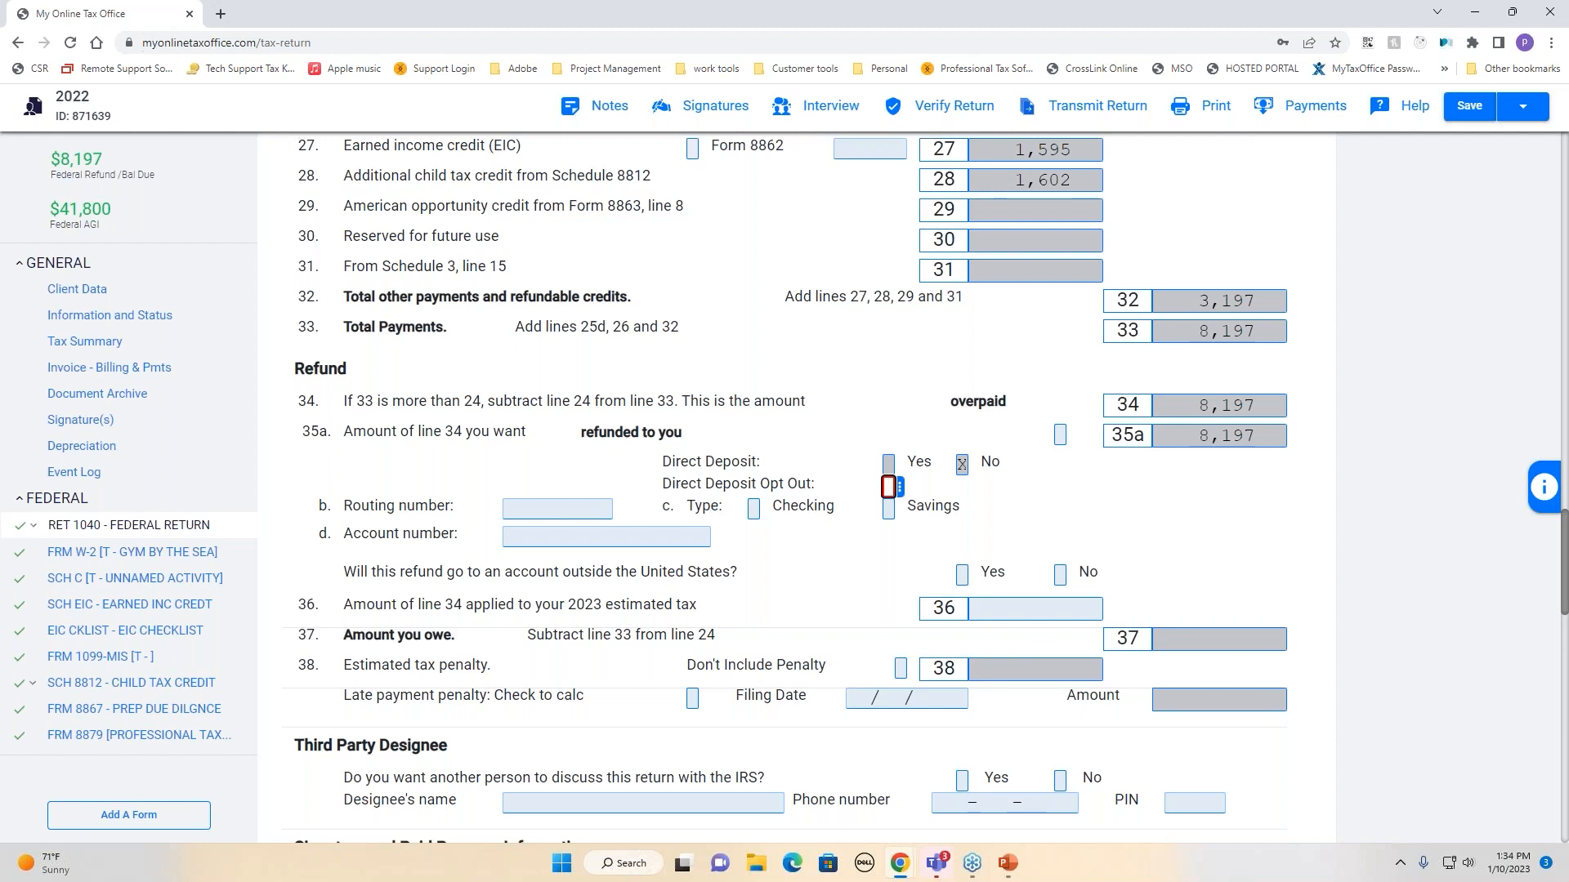
{"action": "left_click_drag", "start_coordinate": [665, 486], "coordinate": [819, 488]}
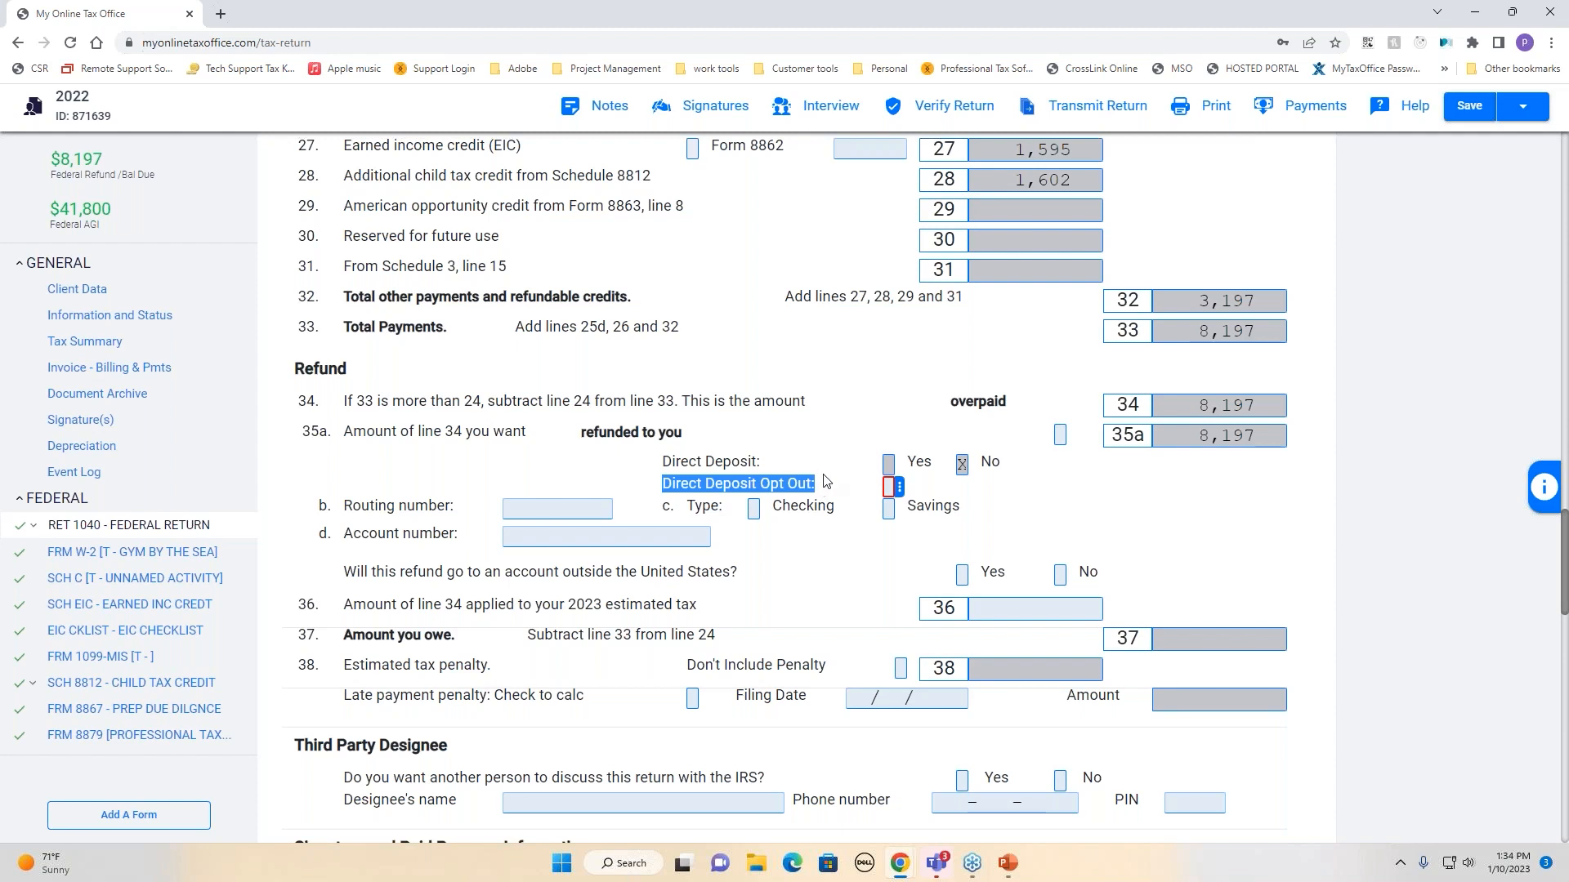
{"action": "left_click", "coordinate": [870, 495]}
{"action": "left_click", "coordinate": [888, 487]}
{"action": "type", "text": "x"}
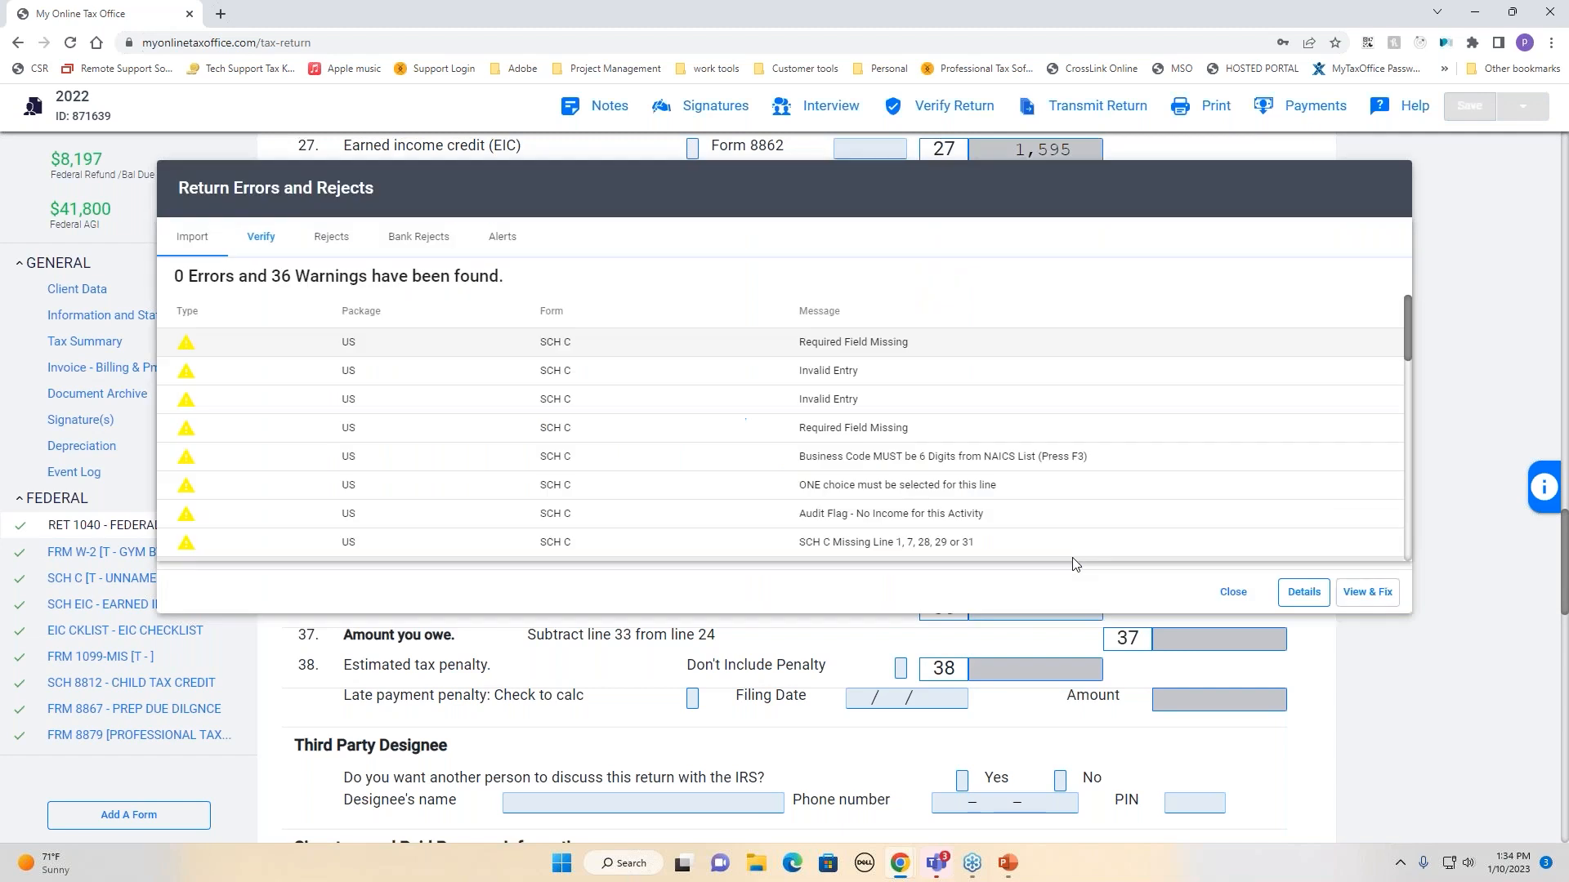
{"action": "scroll", "coordinate": [1052, 465], "scroll_direction": "down", "scroll_amount": 5}
{"action": "scroll", "coordinate": [1052, 465], "scroll_direction": "up", "scroll_amount": 1}
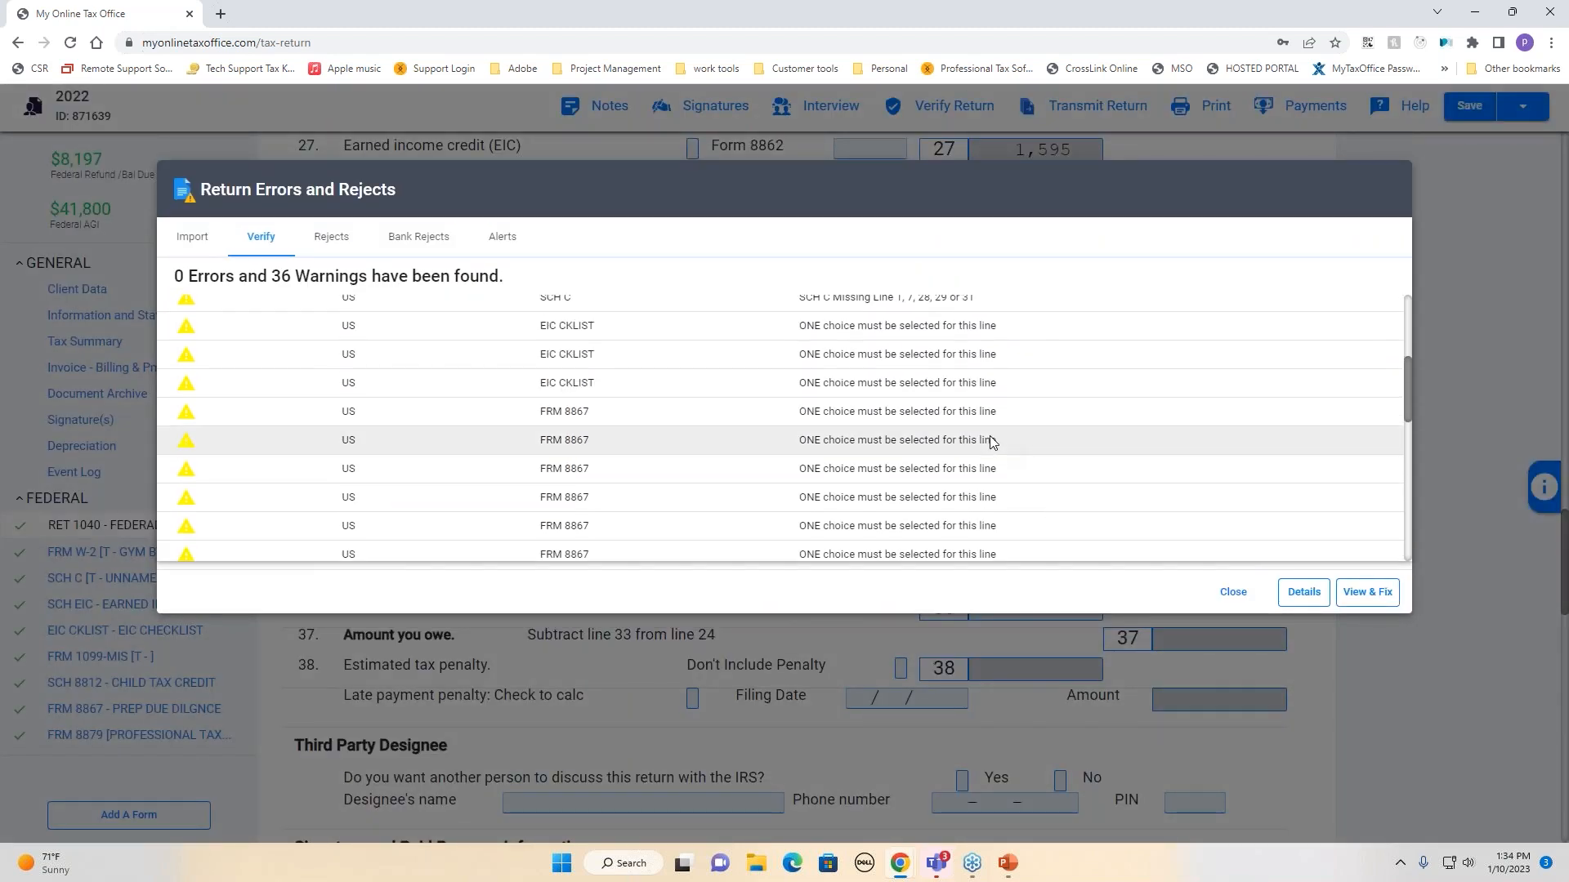
- Mark Yes on Form 8867 line 1, re-verify, and go to Schedule C's warnings
{"action": "left_click", "coordinate": [1367, 592]}
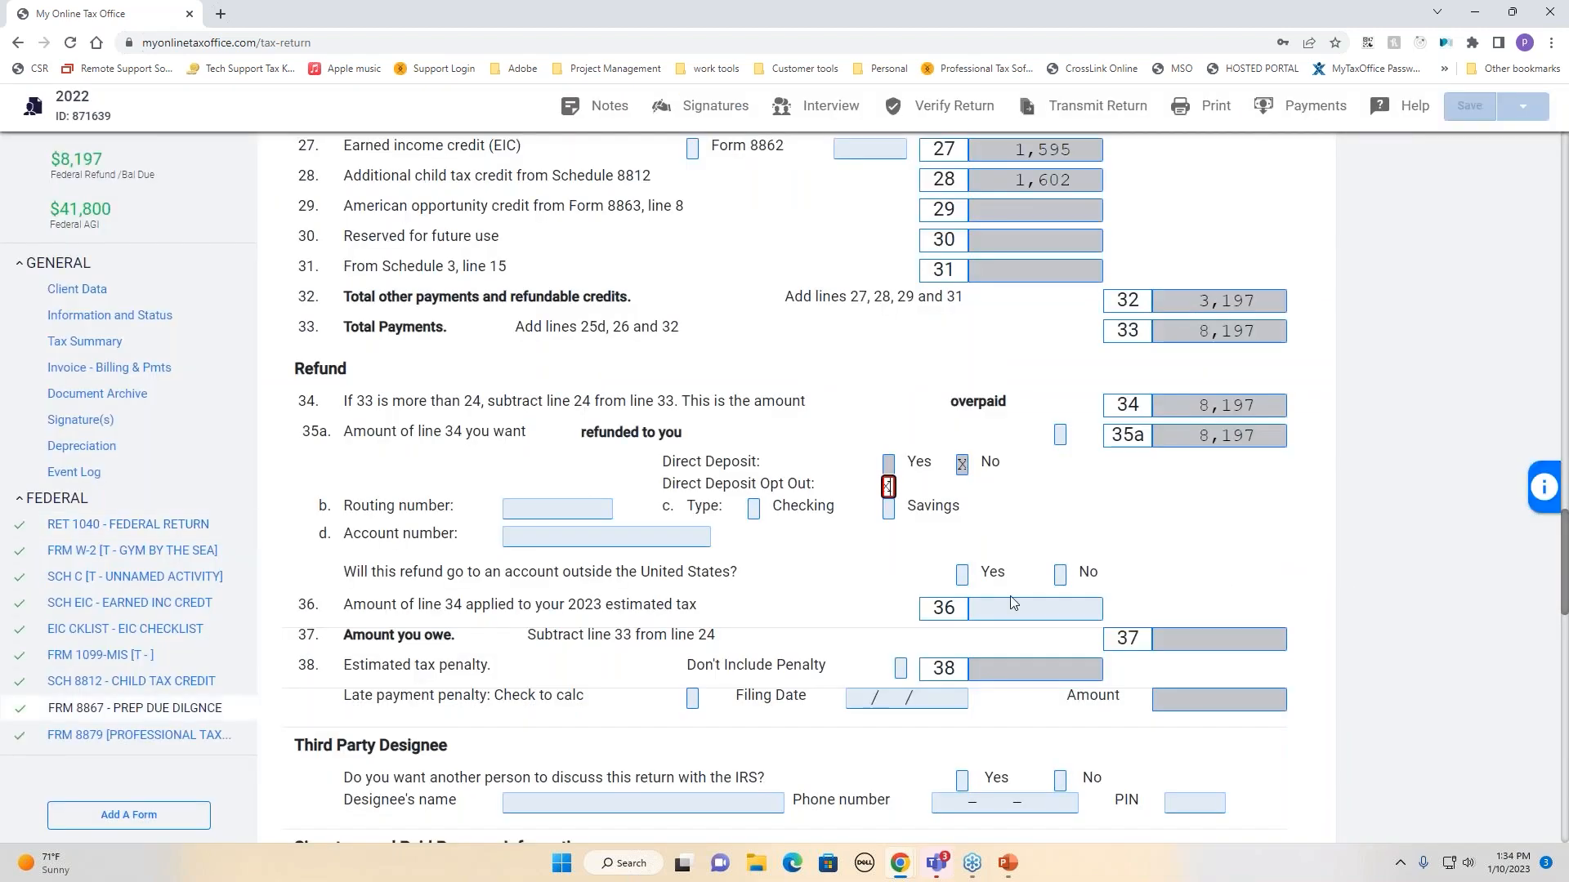
{"action": "type", "text": "x"}
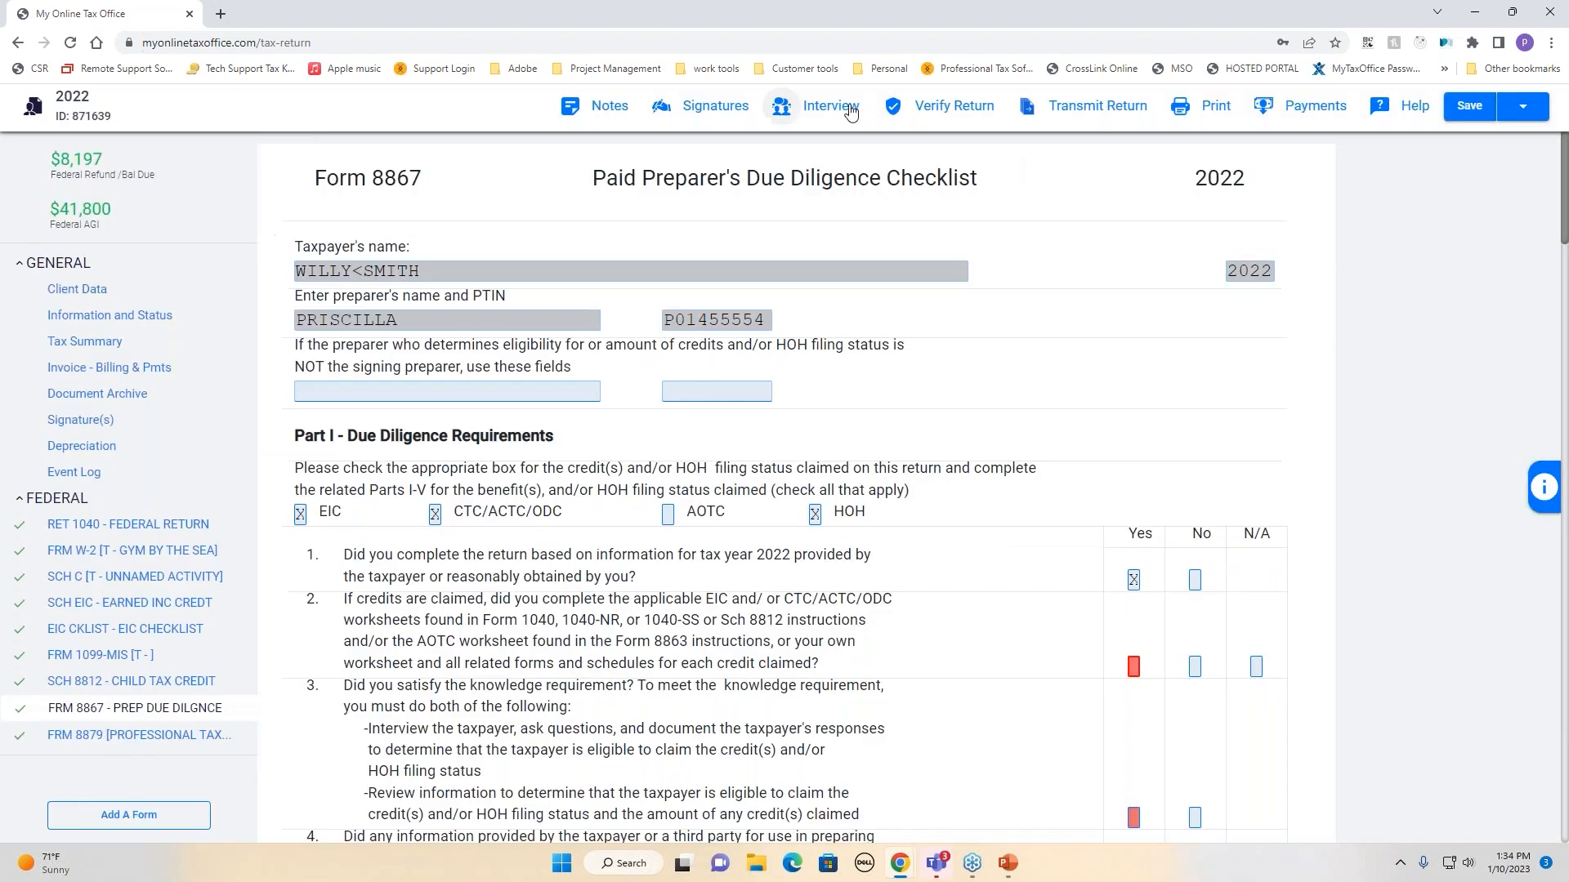
{"action": "left_click", "coordinate": [1233, 593]}
{"action": "left_click", "coordinate": [952, 112]}
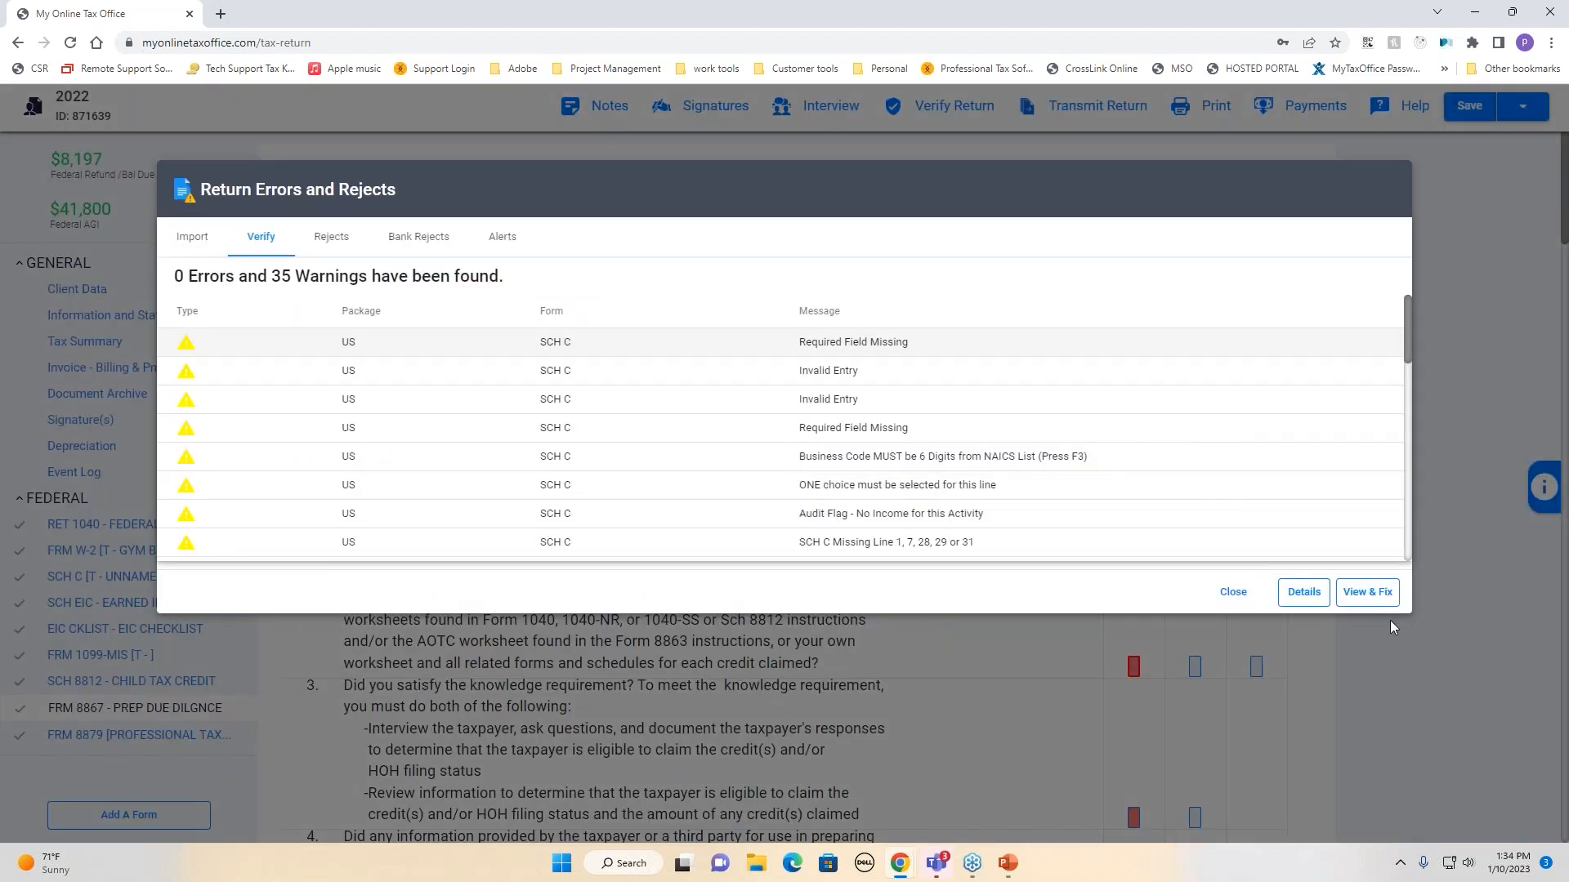
{"action": "left_click", "coordinate": [1369, 591]}
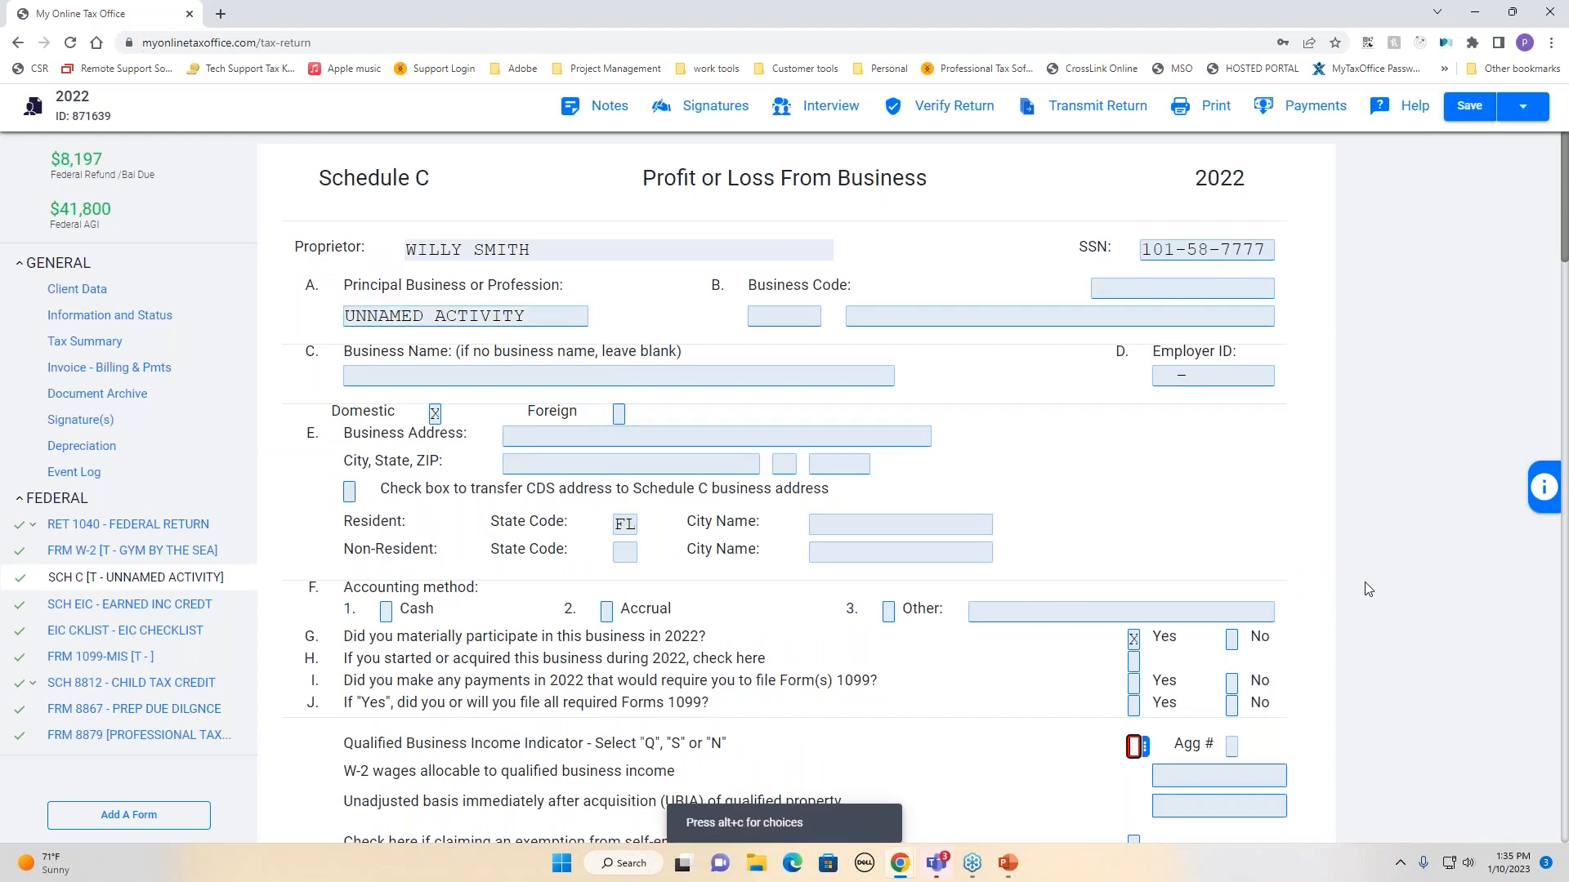
- Replace UNNAMED ACTIVITY with SALON as Schedule C's principal business or profession
{"action": "scroll", "coordinate": [1369, 590], "scroll_direction": "down", "scroll_amount": 4}
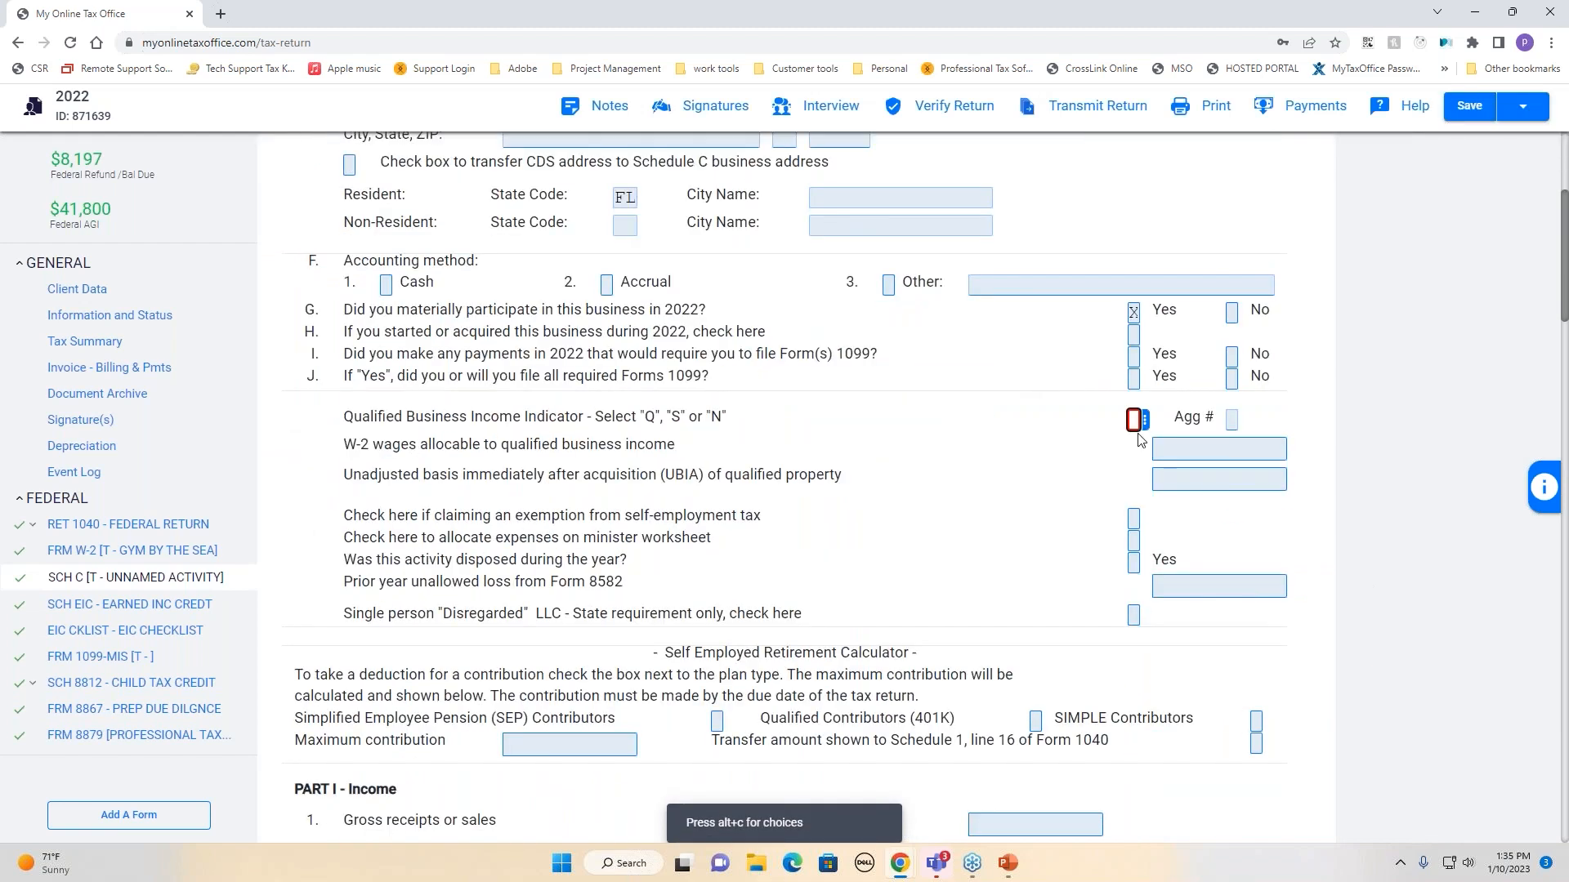
{"action": "left_click", "coordinate": [1081, 466]}
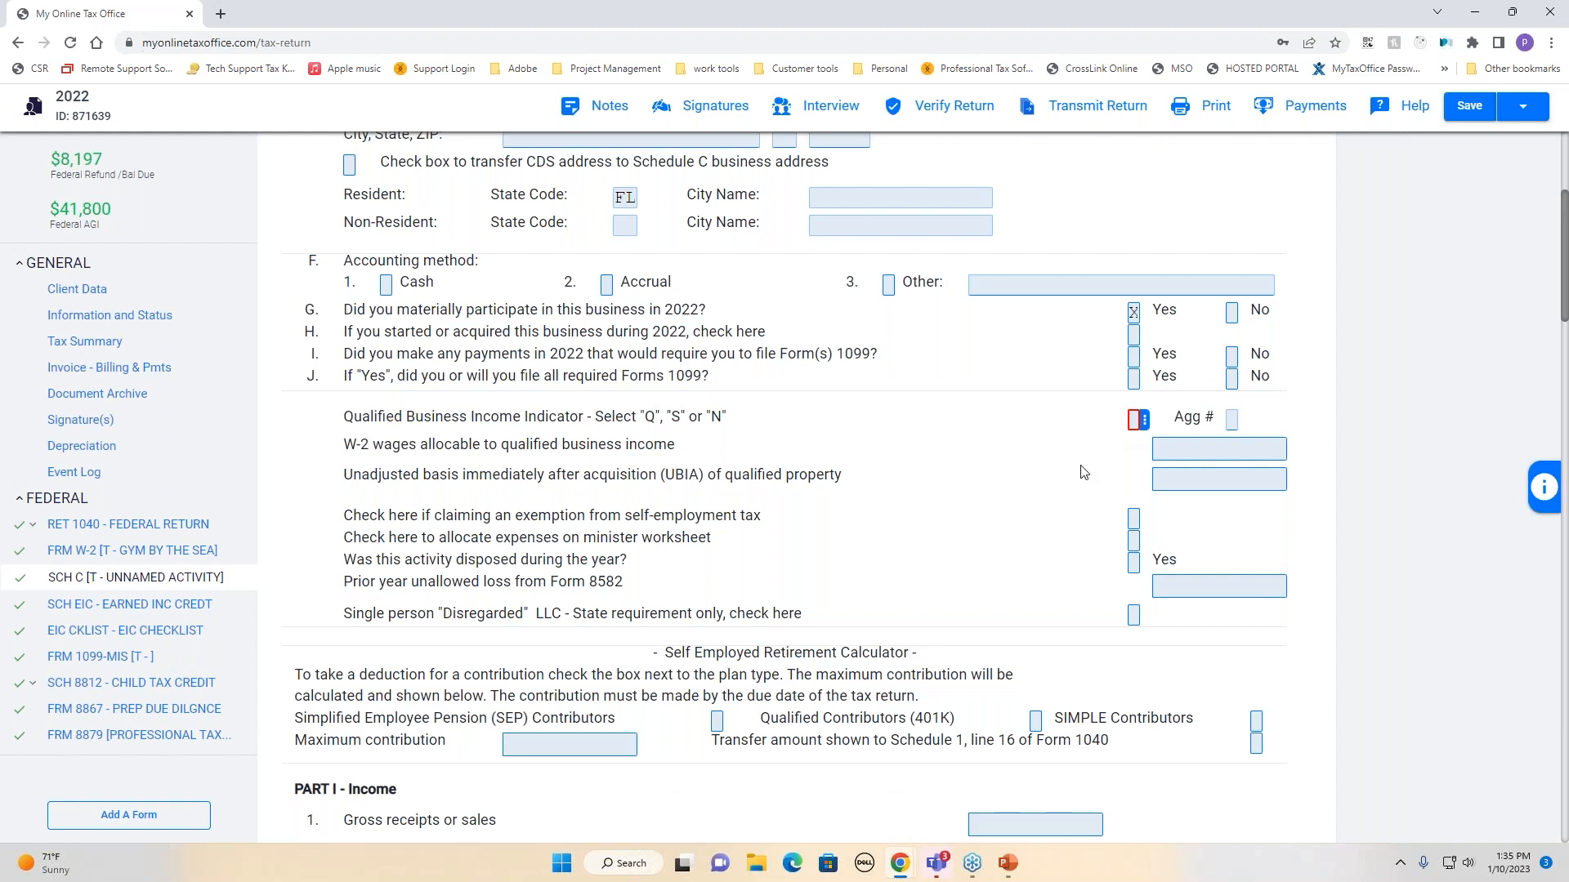
{"action": "scroll", "coordinate": [1082, 473], "scroll_direction": "up", "scroll_amount": 4}
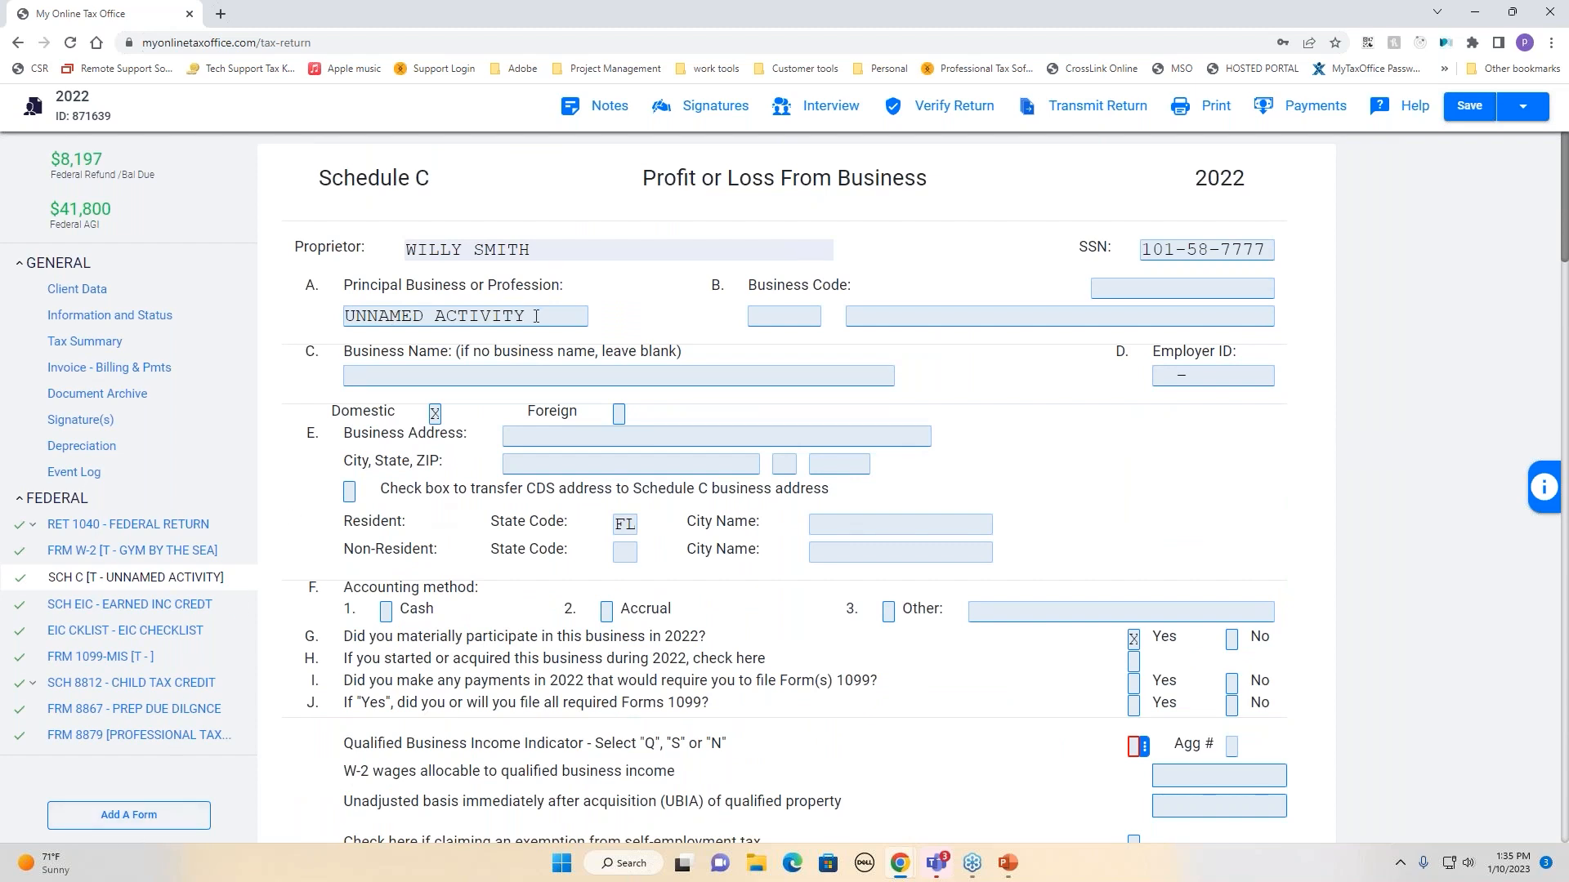
{"action": "left_click_drag", "start_coordinate": [536, 317], "coordinate": [296, 321]}
{"action": "key", "text": "BackSpace"}
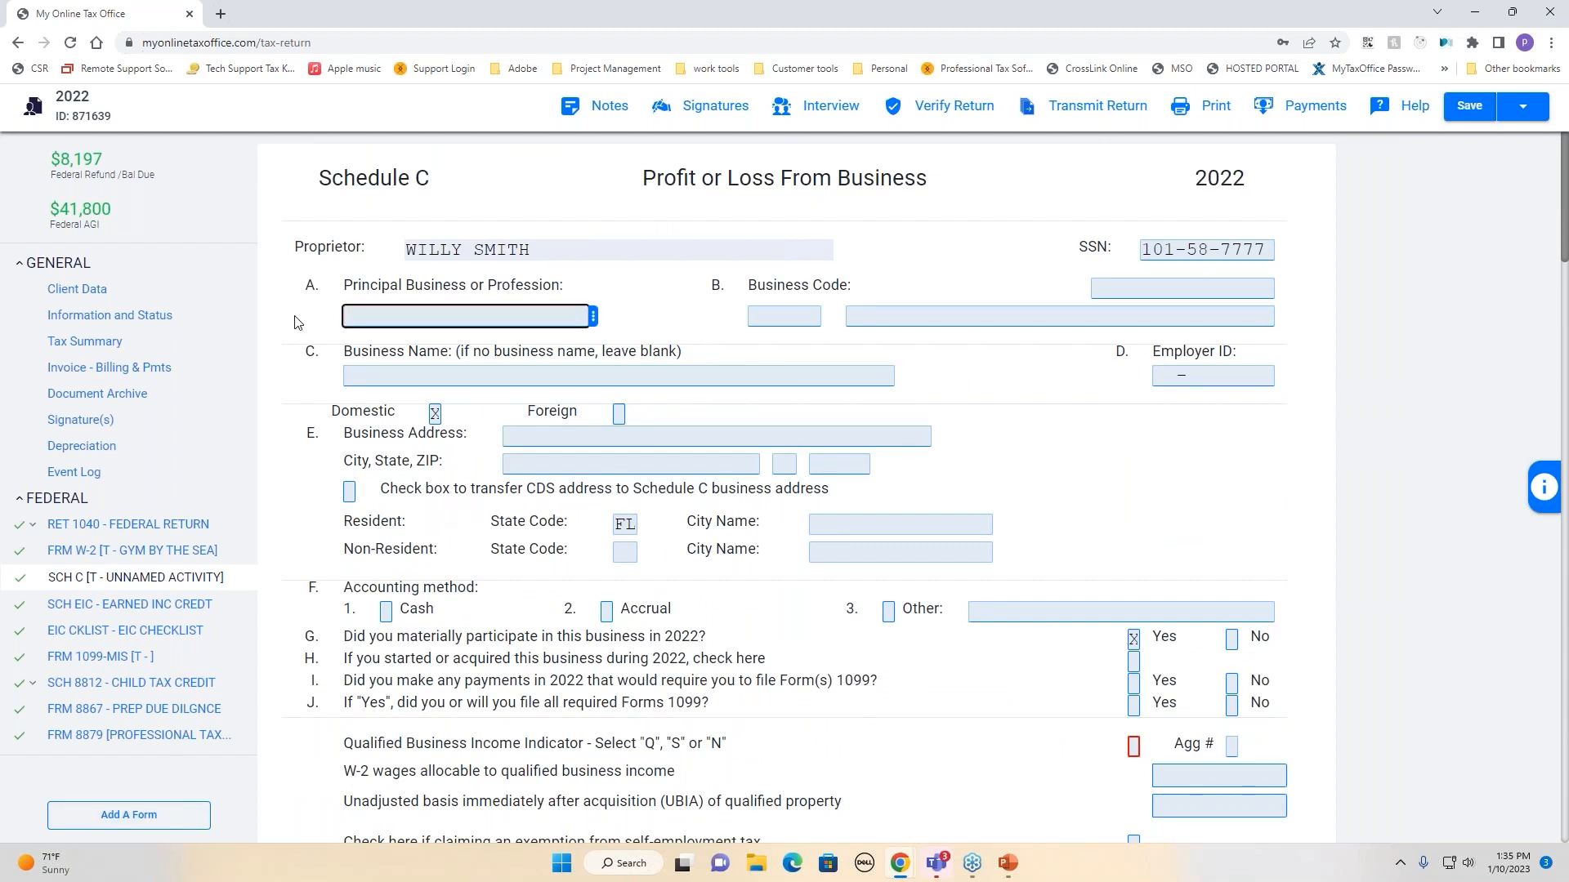
{"action": "type", "text": "SALON"}
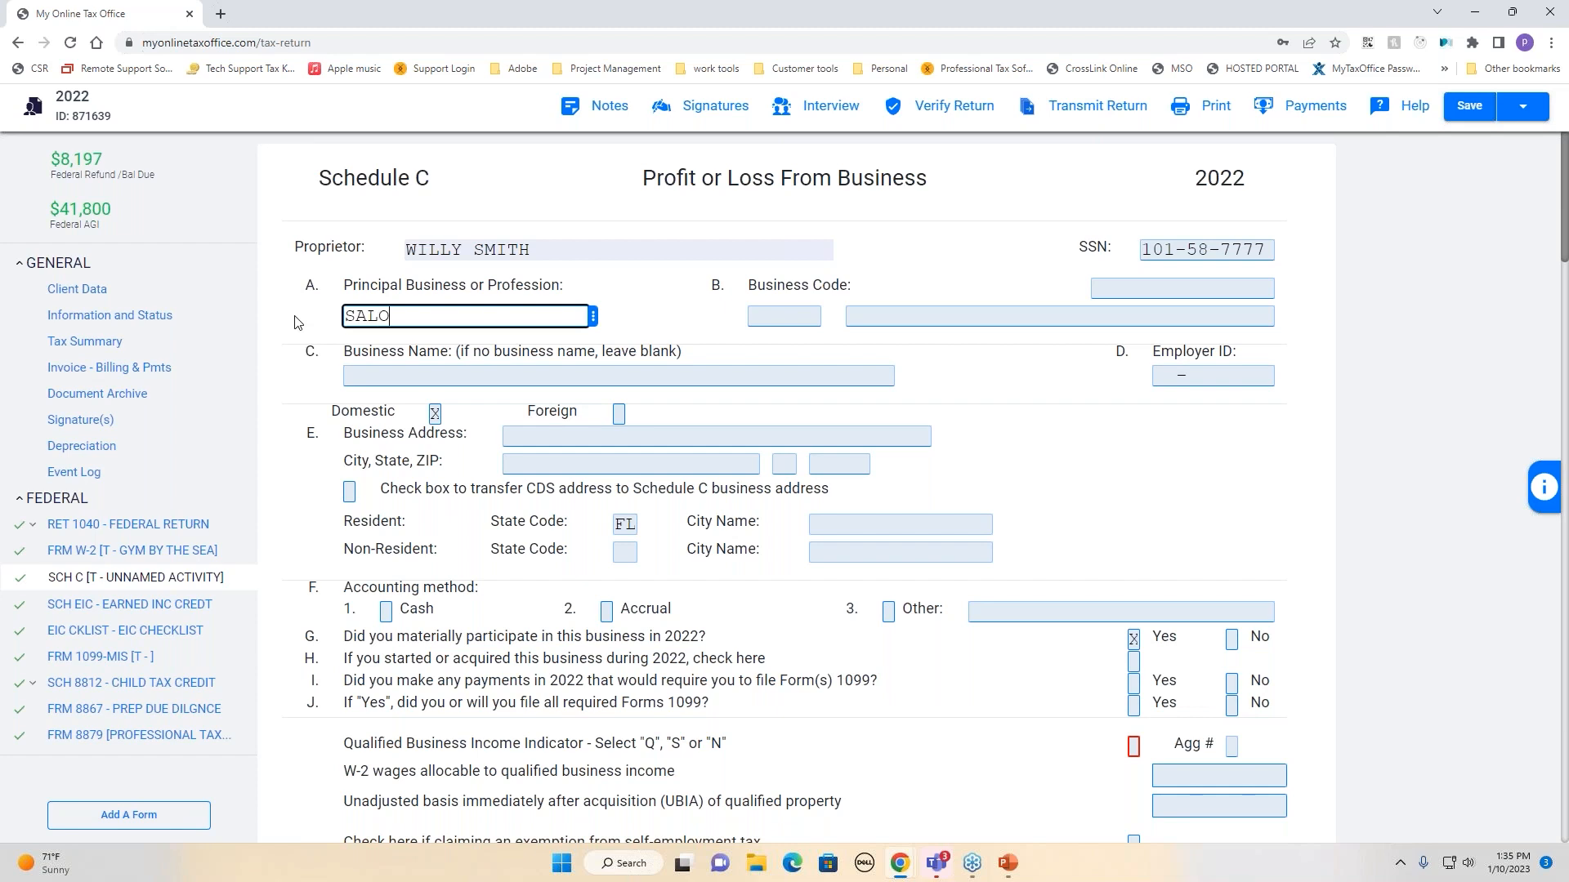
{"action": "left_click", "coordinate": [772, 319]}
{"action": "key", "text": "alt+v"}
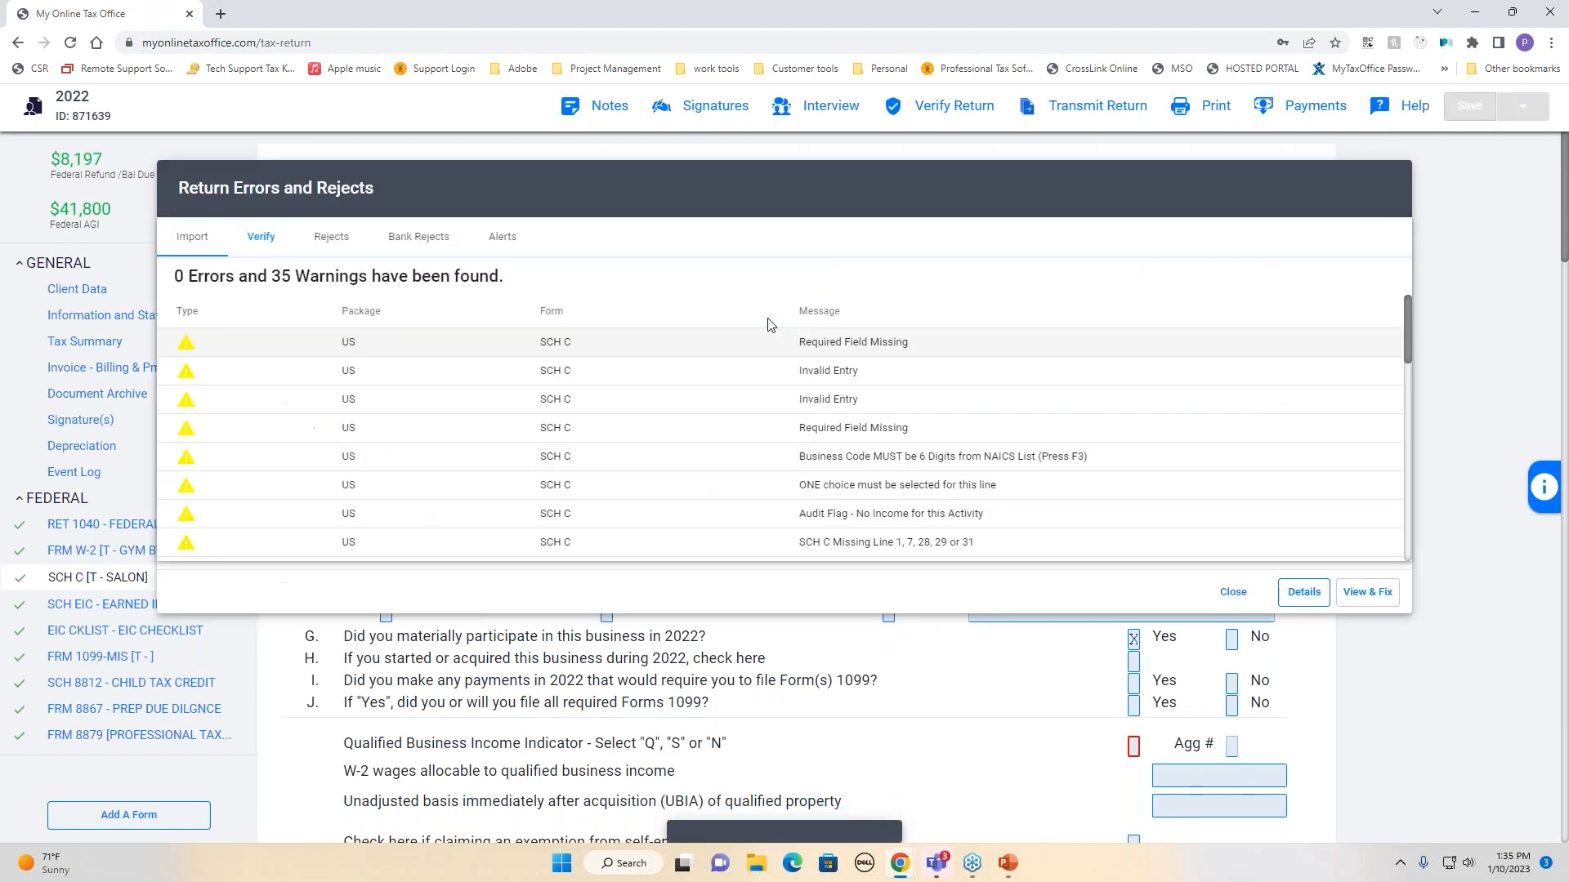
{"action": "left_click", "coordinate": [1233, 593]}
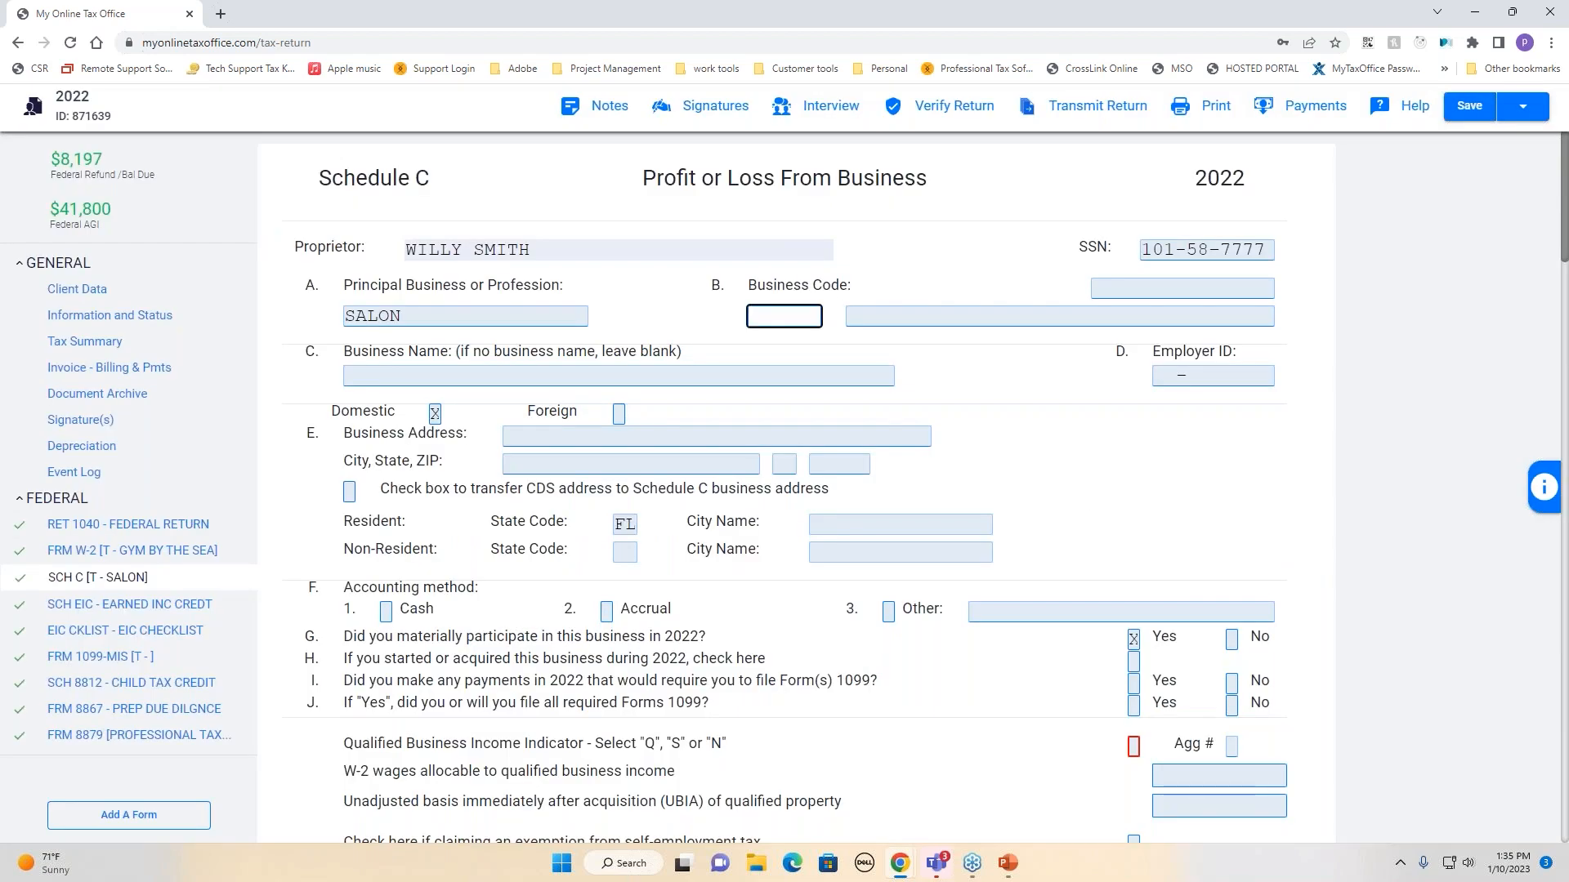
- Choose 621610 HOME HEALTH CARE SERVICES from the Schedule C business codes list
{"action": "double_click", "coordinate": [787, 319]}
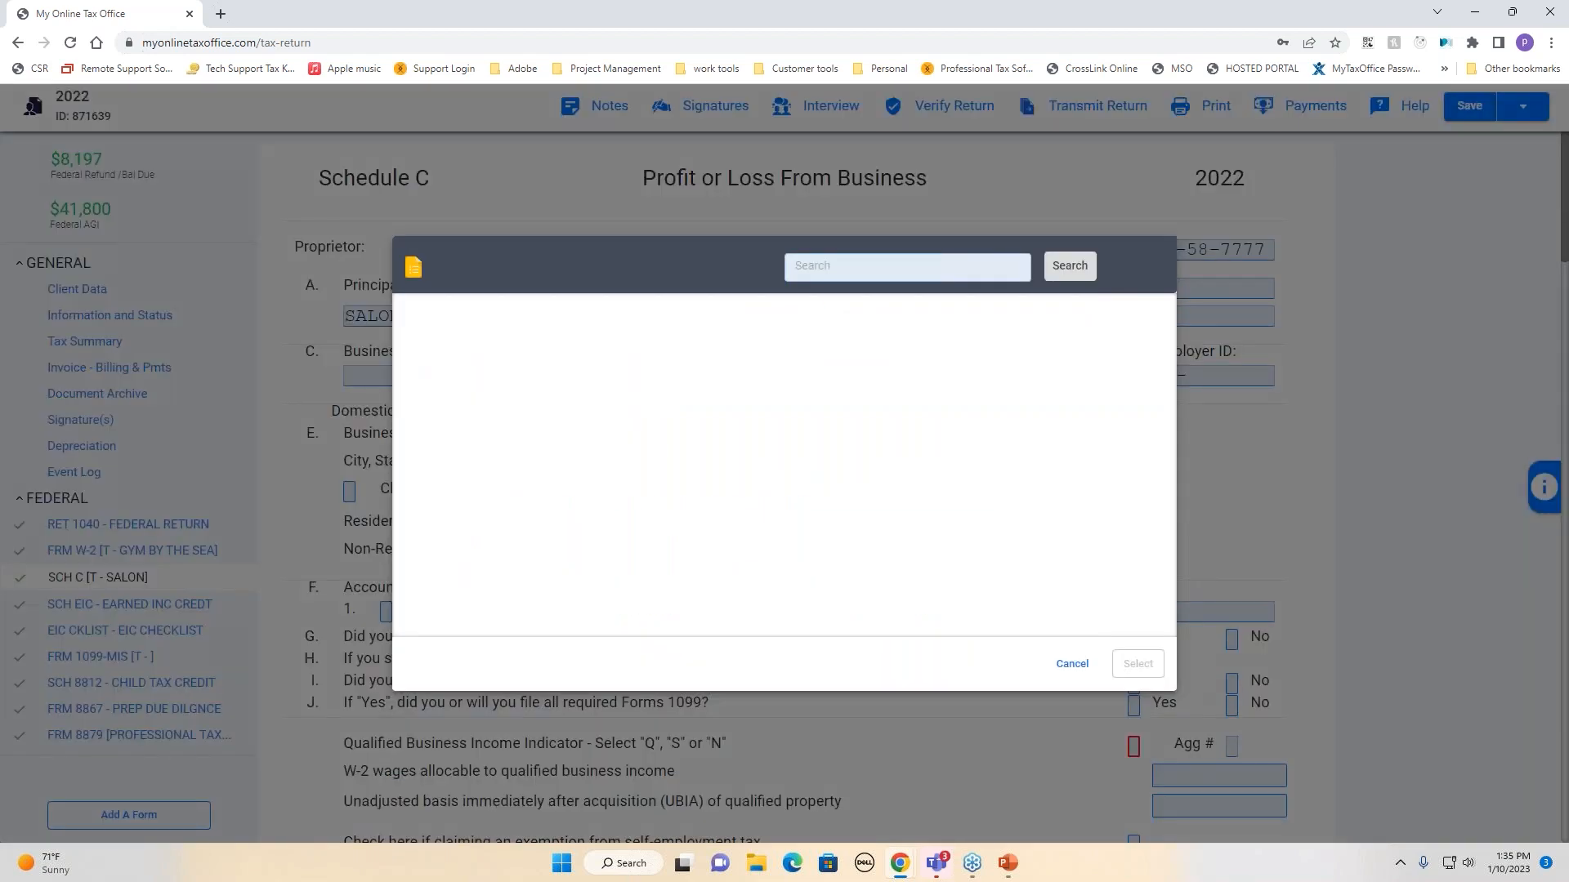
{"action": "scroll", "coordinate": [791, 494], "scroll_direction": "down", "scroll_amount": 3}
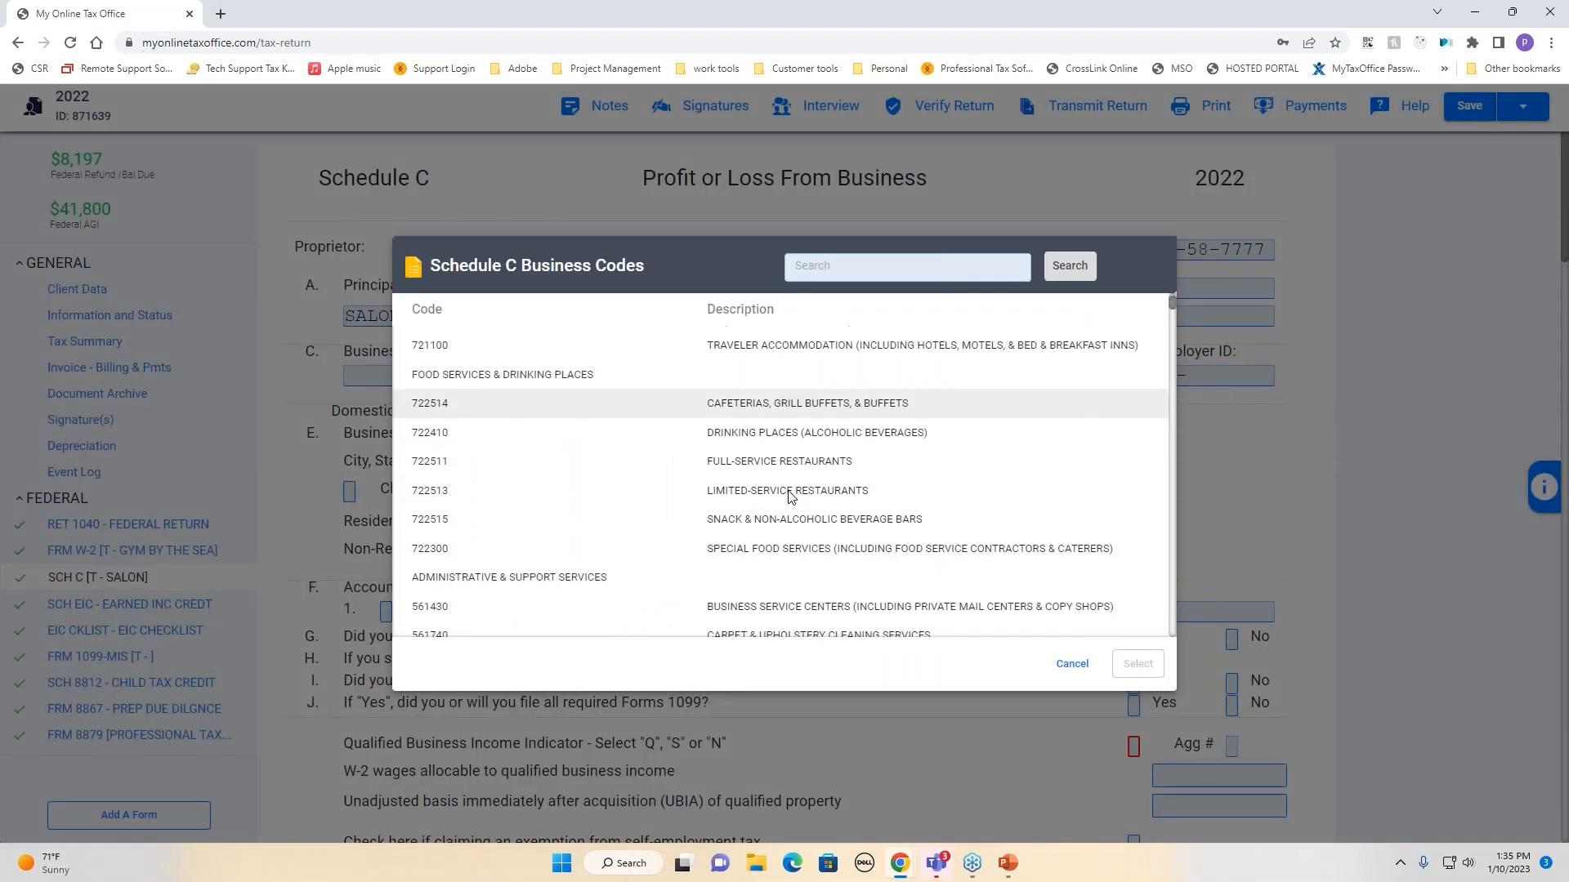
{"action": "scroll", "coordinate": [792, 499], "scroll_direction": "down", "scroll_amount": 2}
{"action": "scroll", "coordinate": [797, 505], "scroll_direction": "up", "scroll_amount": 3}
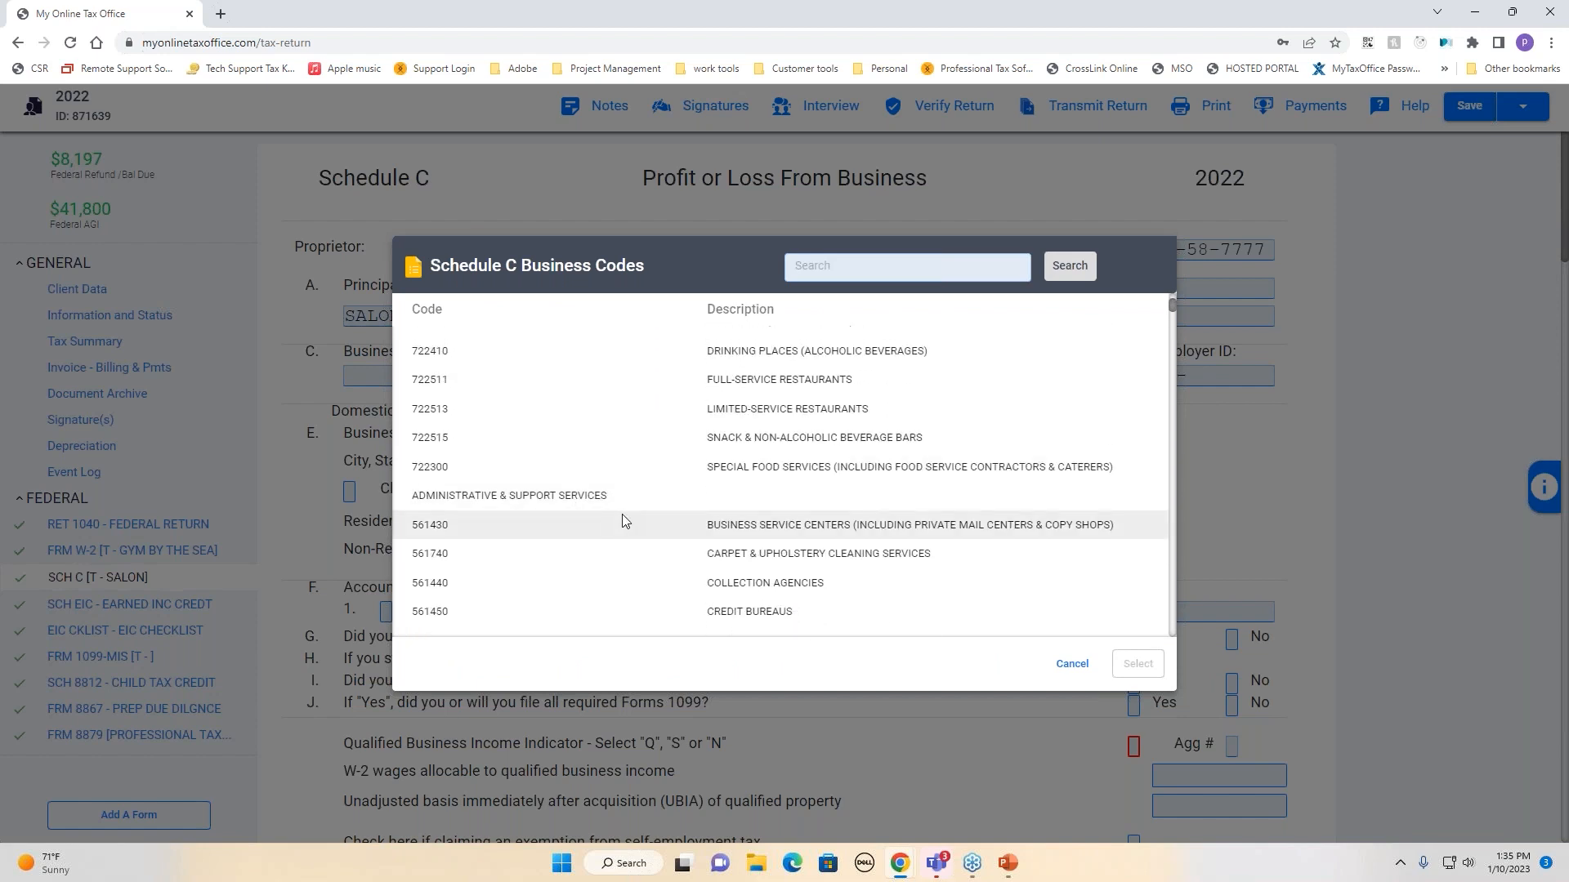
{"action": "scroll", "coordinate": [625, 521], "scroll_direction": "down", "scroll_amount": 7}
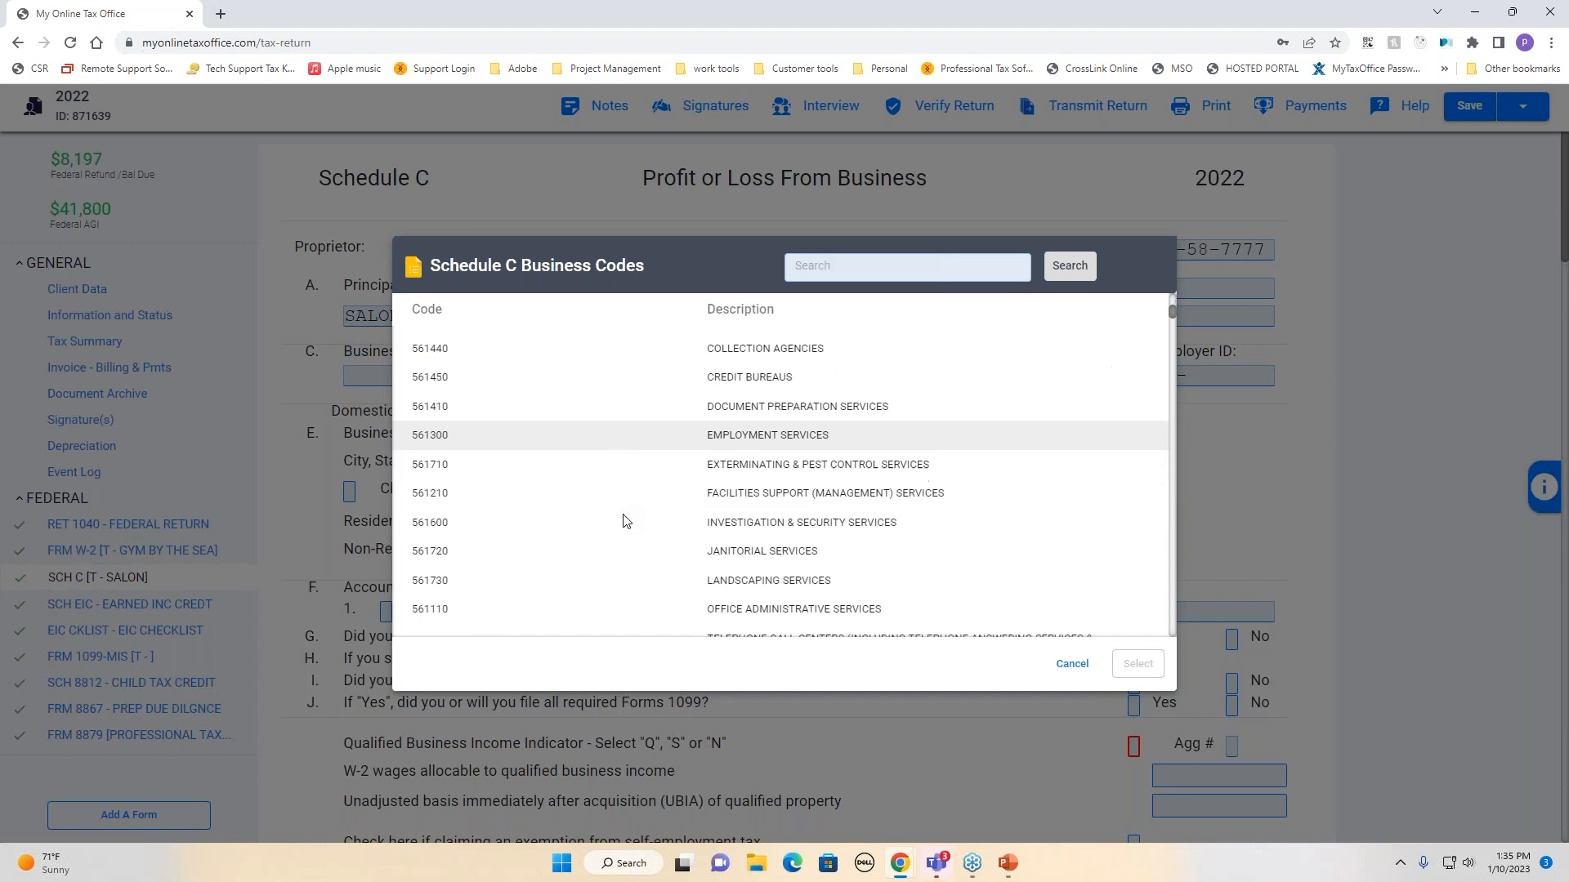
{"action": "scroll", "coordinate": [633, 515], "scroll_direction": "down", "scroll_amount": 5}
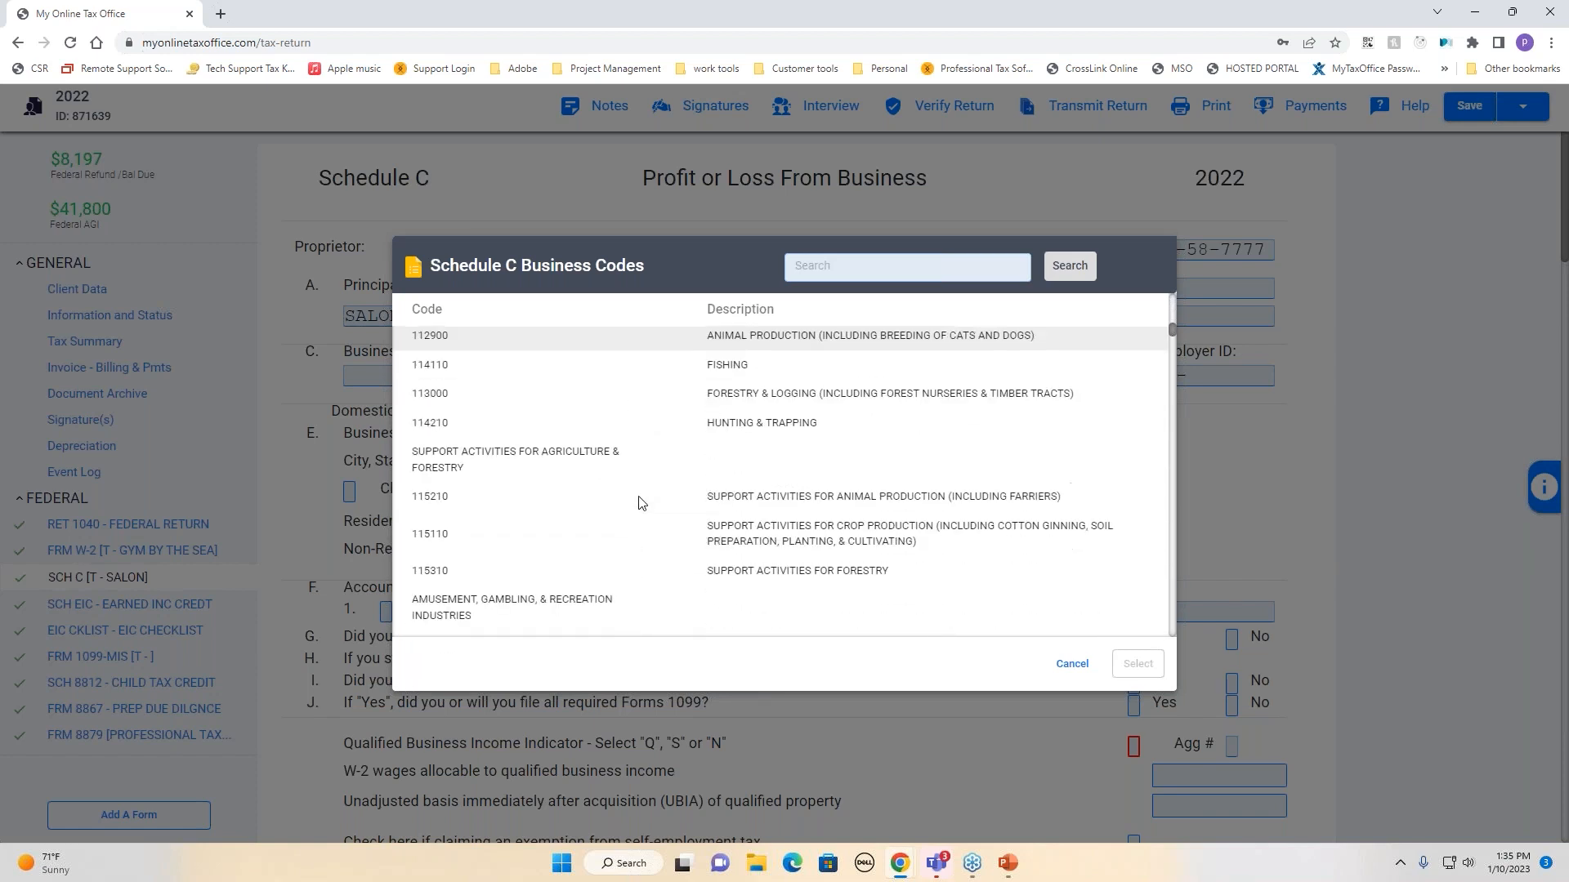
{"action": "scroll", "coordinate": [639, 502], "scroll_direction": "down", "scroll_amount": 6}
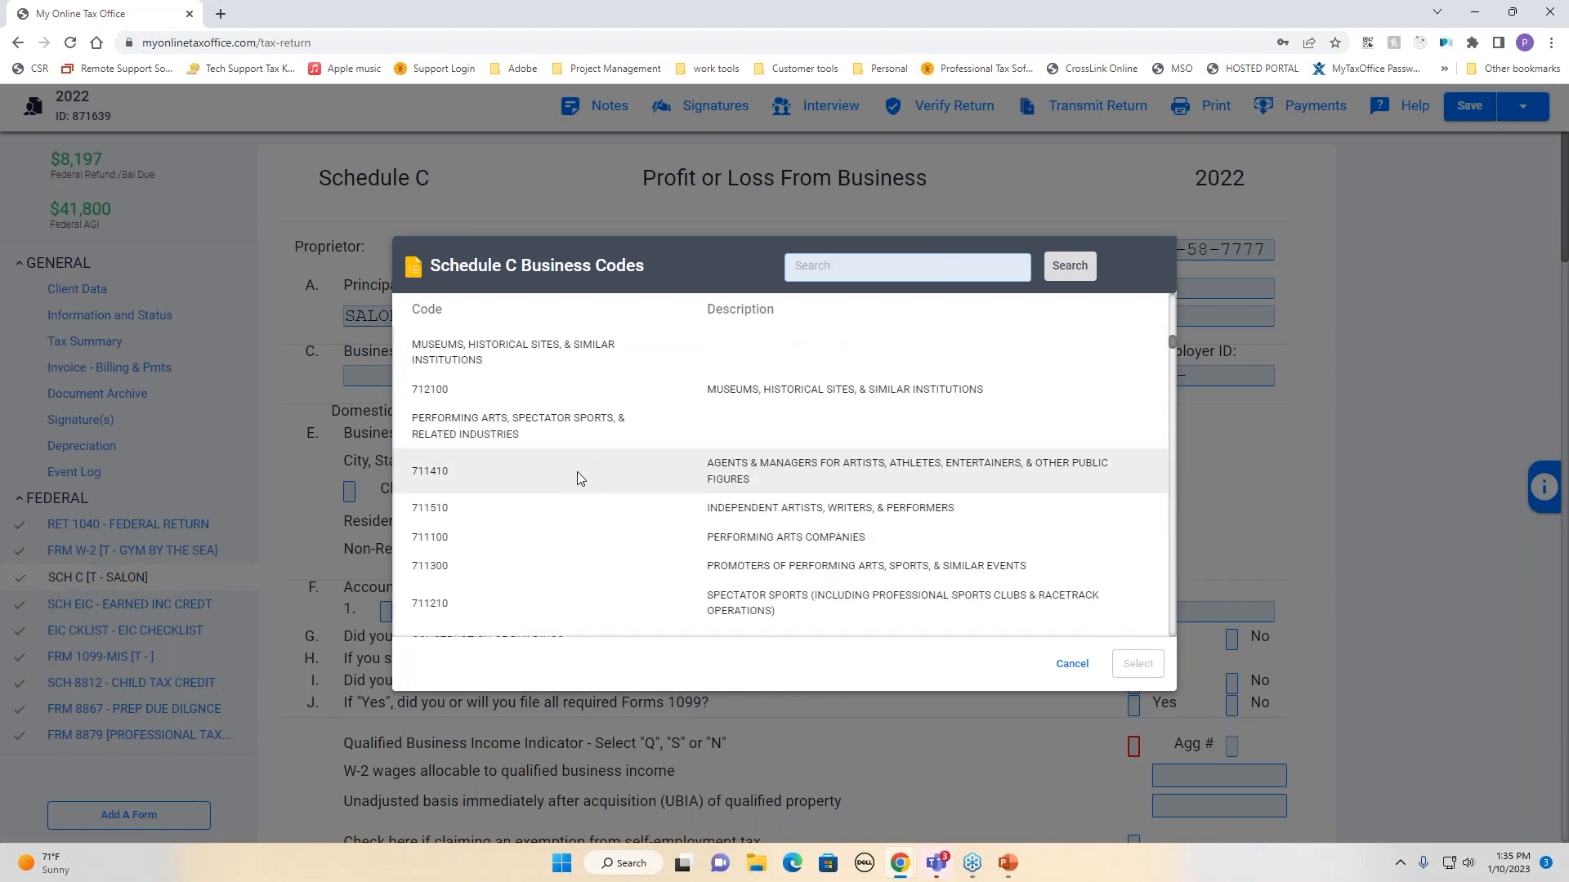
{"action": "scroll", "coordinate": [653, 494], "scroll_direction": "down", "scroll_amount": 3}
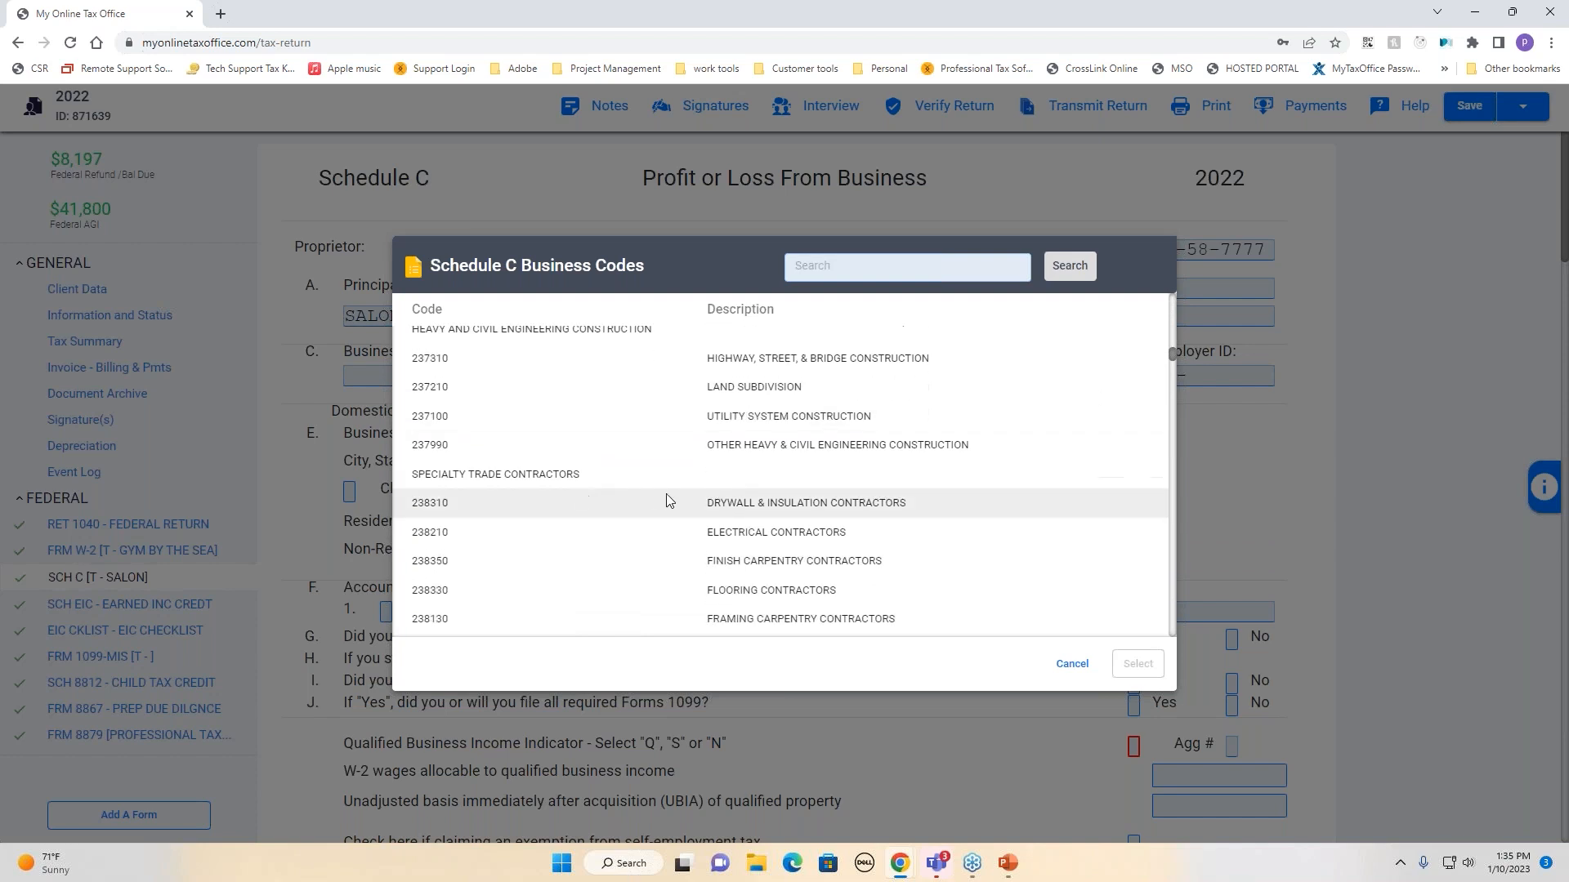
{"action": "scroll", "coordinate": [838, 546], "scroll_direction": "down", "scroll_amount": 4}
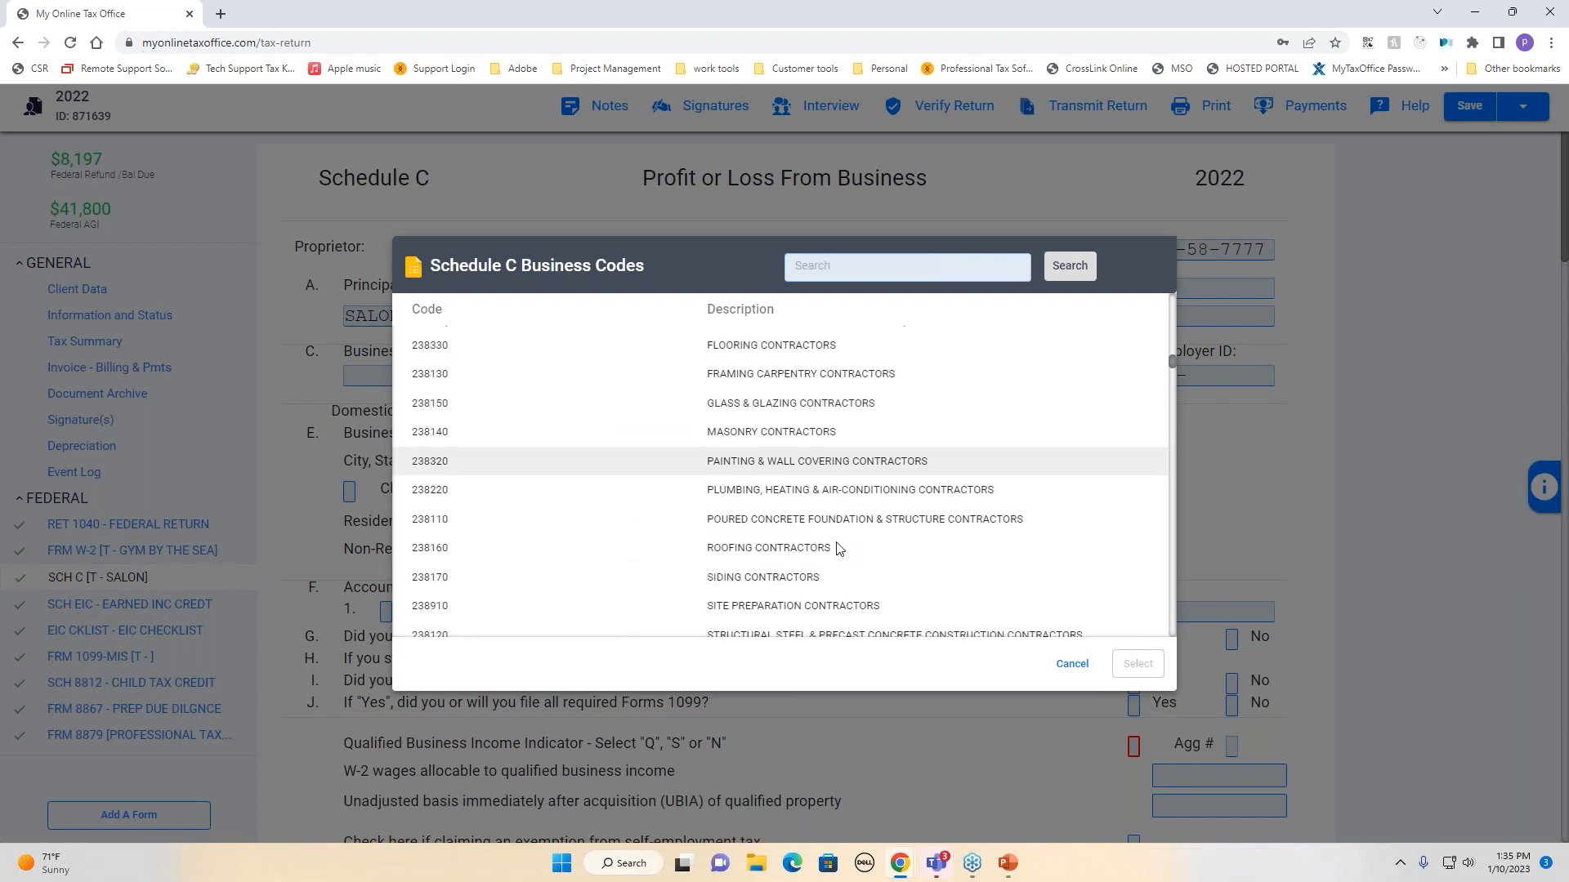
{"action": "scroll", "coordinate": [838, 545], "scroll_direction": "down", "scroll_amount": 5}
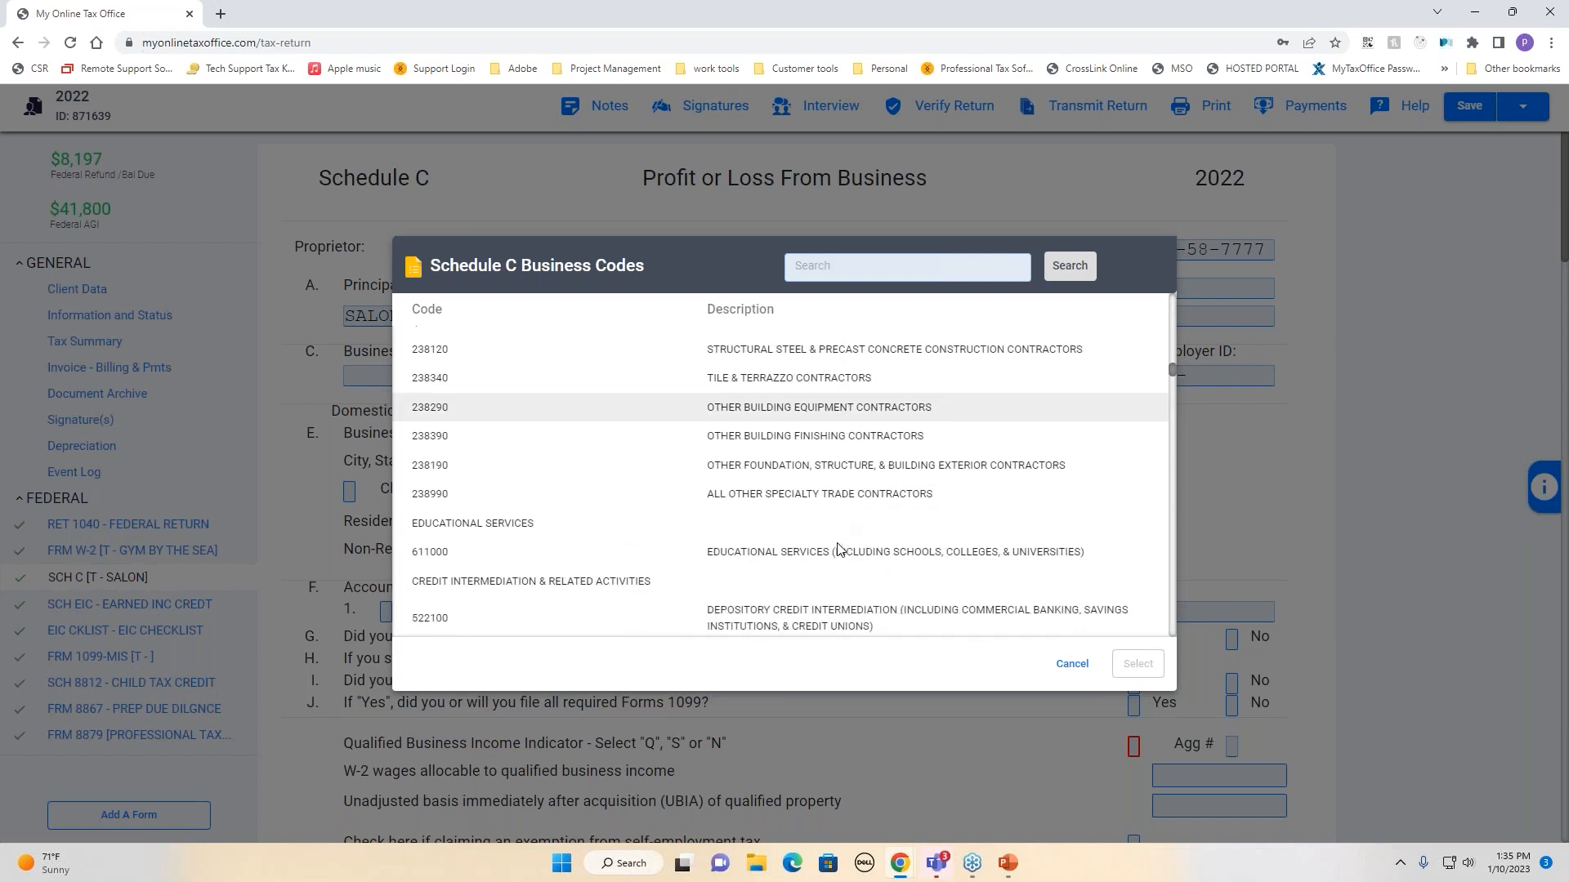
{"action": "scroll", "coordinate": [837, 549], "scroll_direction": "down", "scroll_amount": 3}
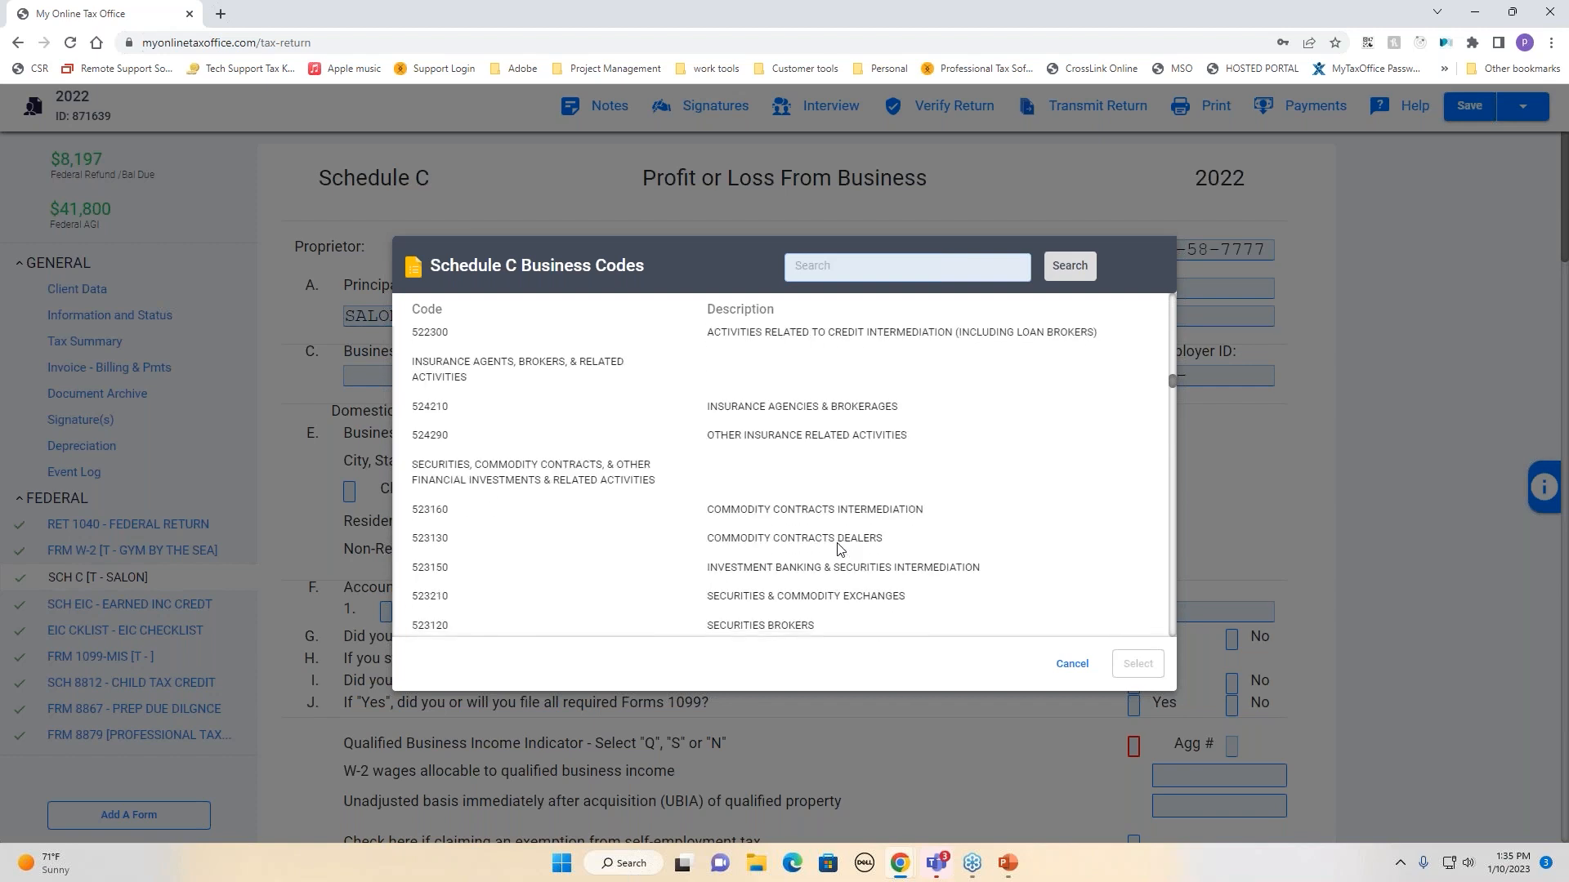
{"action": "scroll", "coordinate": [844, 547], "scroll_direction": "down", "scroll_amount": 1}
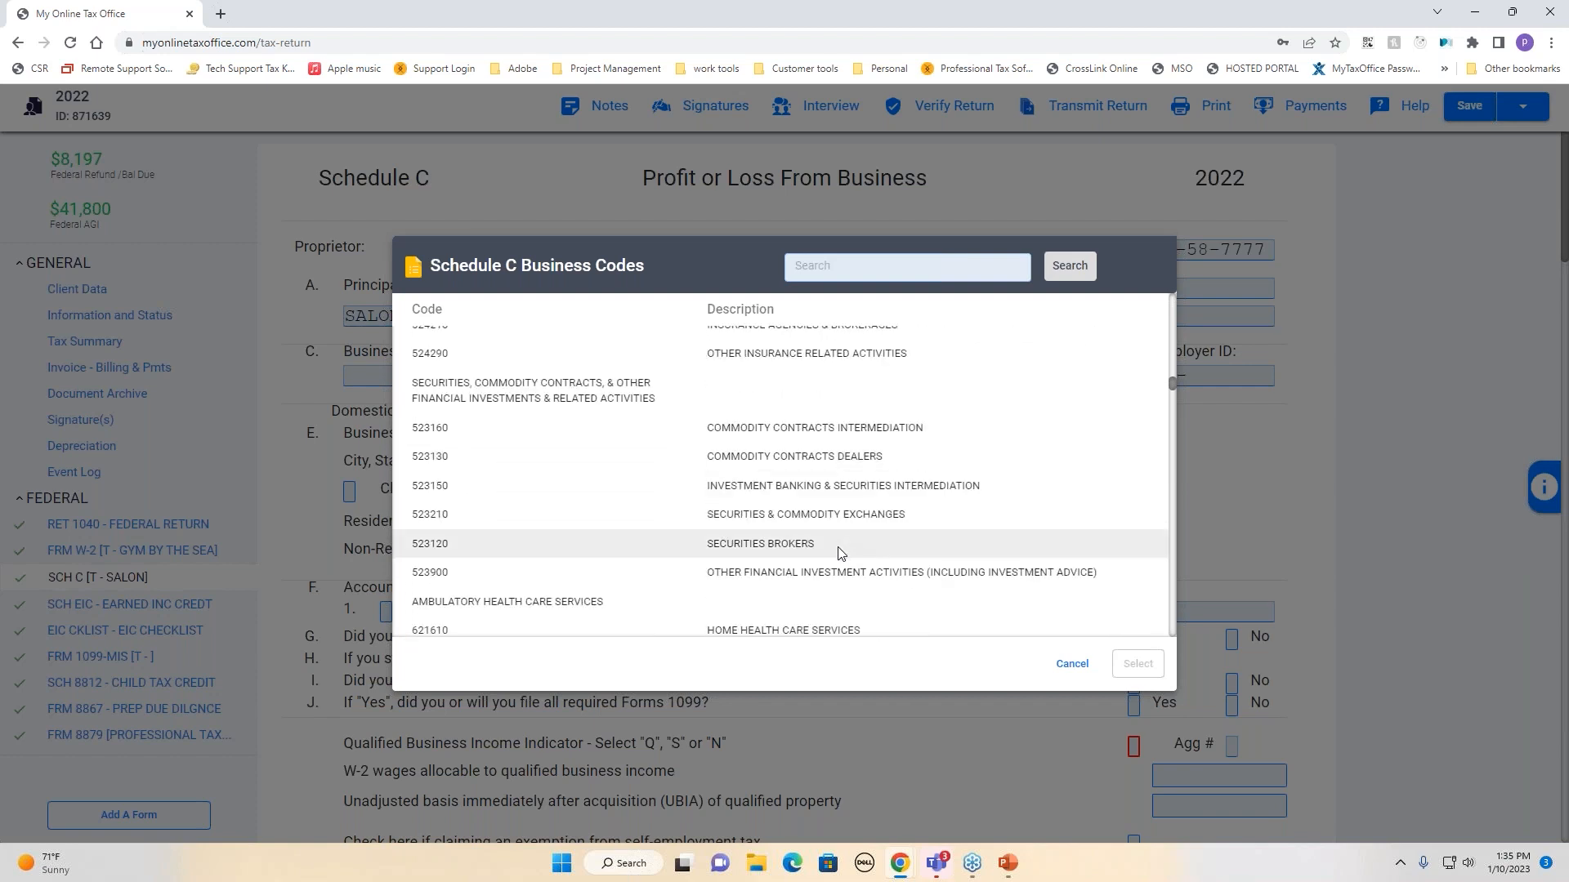
{"action": "left_click", "coordinate": [845, 626]}
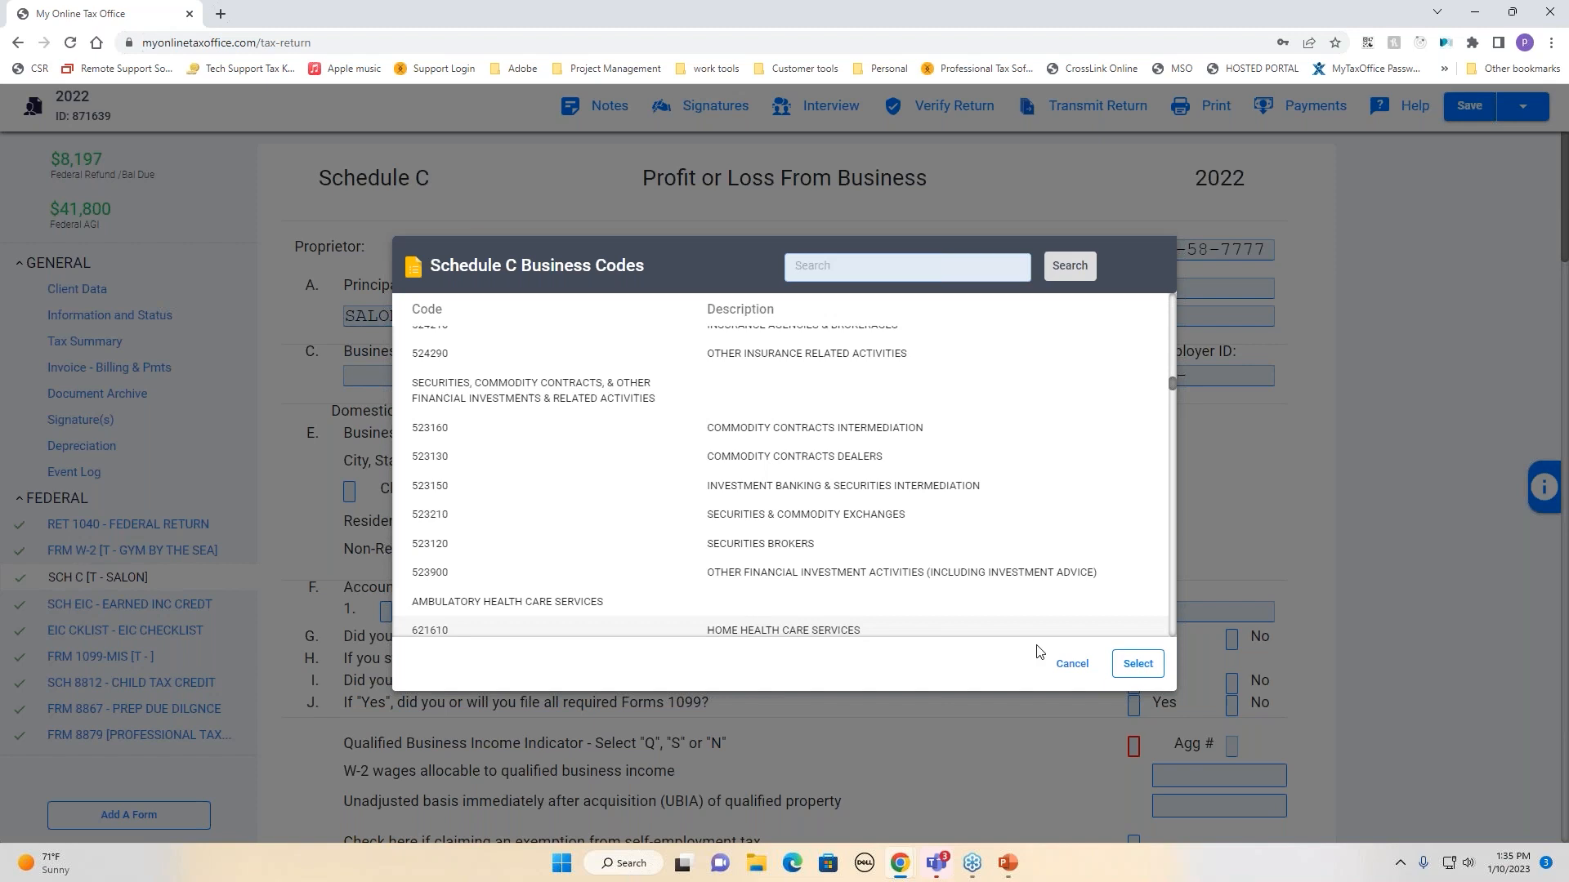
{"action": "left_click", "coordinate": [1137, 664]}
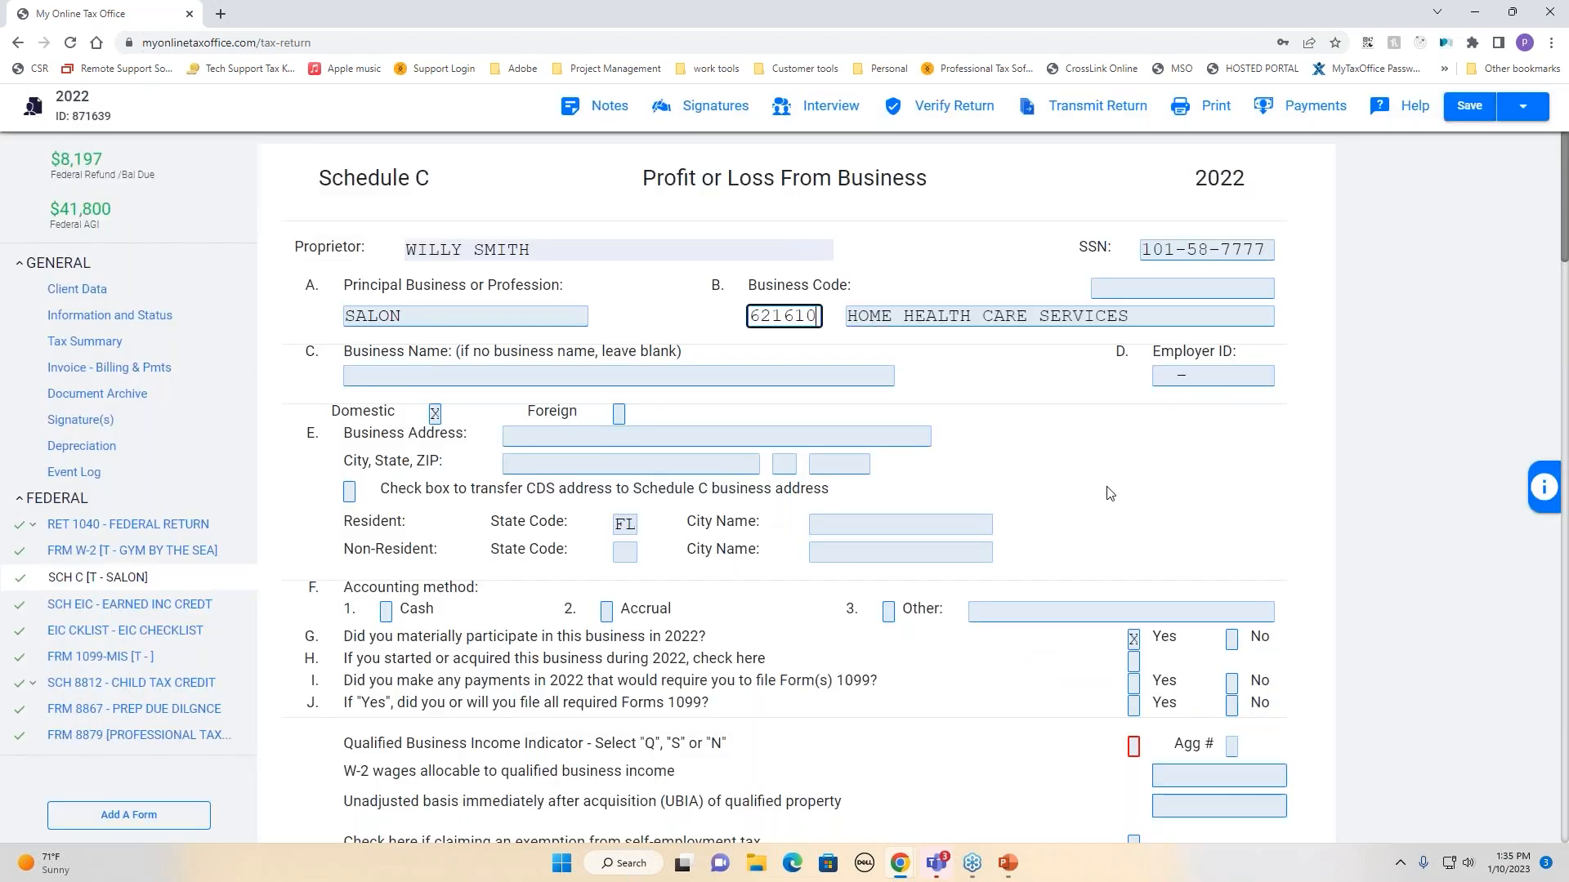
{"action": "key", "text": "Tab"}
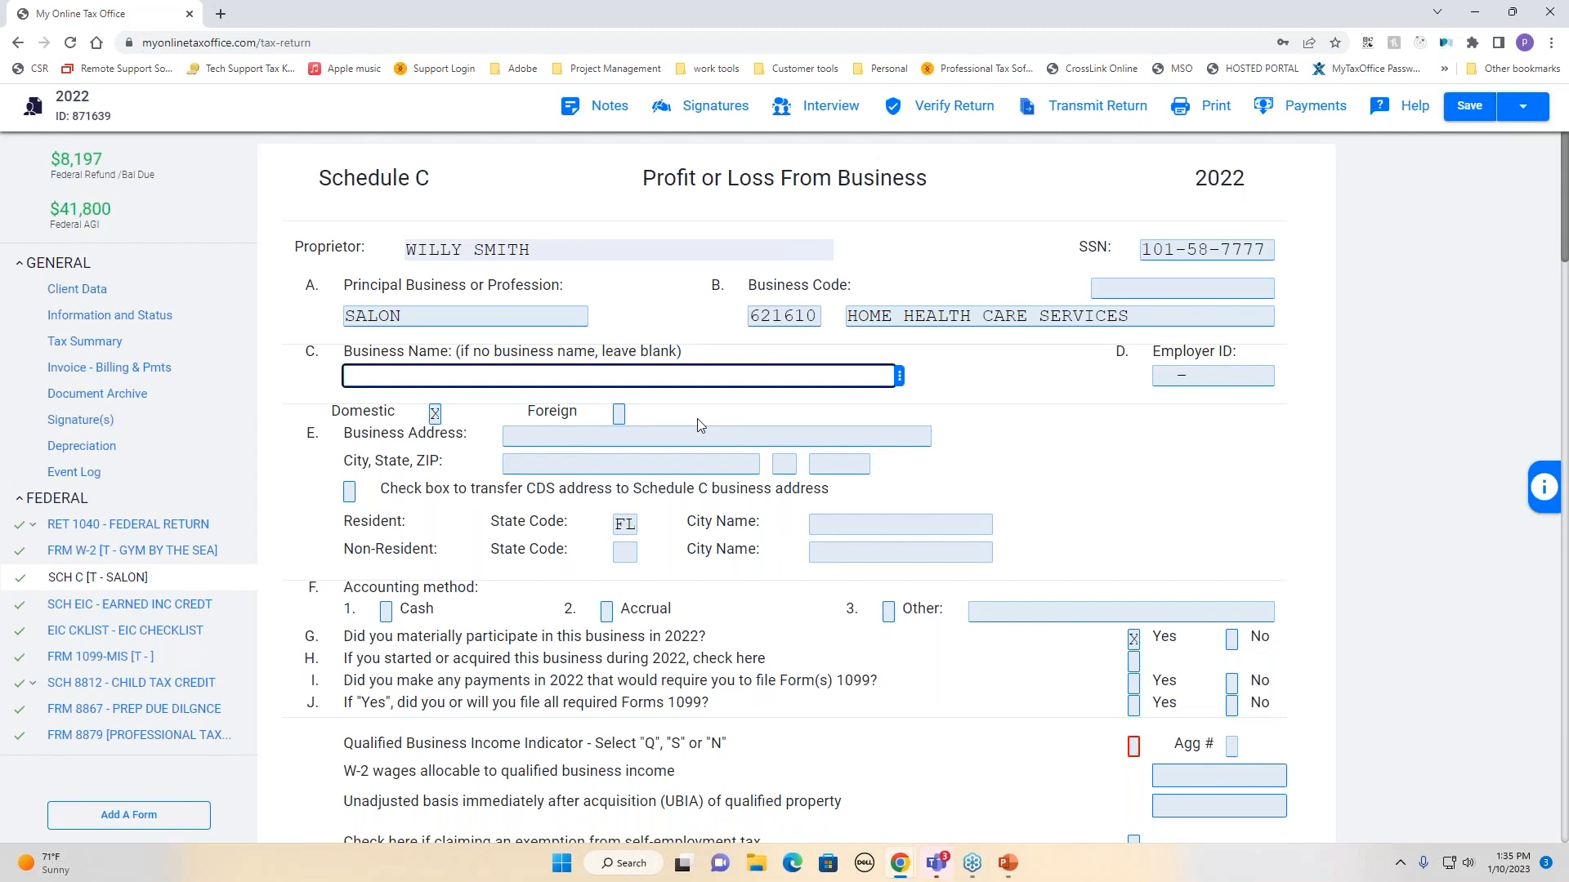
- Enter HEALTH CARE ABC as the Schedule C business name
{"action": "type", "text": "HEALTH CARE ABC"}
{"action": "scroll", "coordinate": [698, 423], "scroll_direction": "down", "scroll_amount": 8}
{"action": "scroll", "coordinate": [697, 423], "scroll_direction": "down", "scroll_amount": 2}
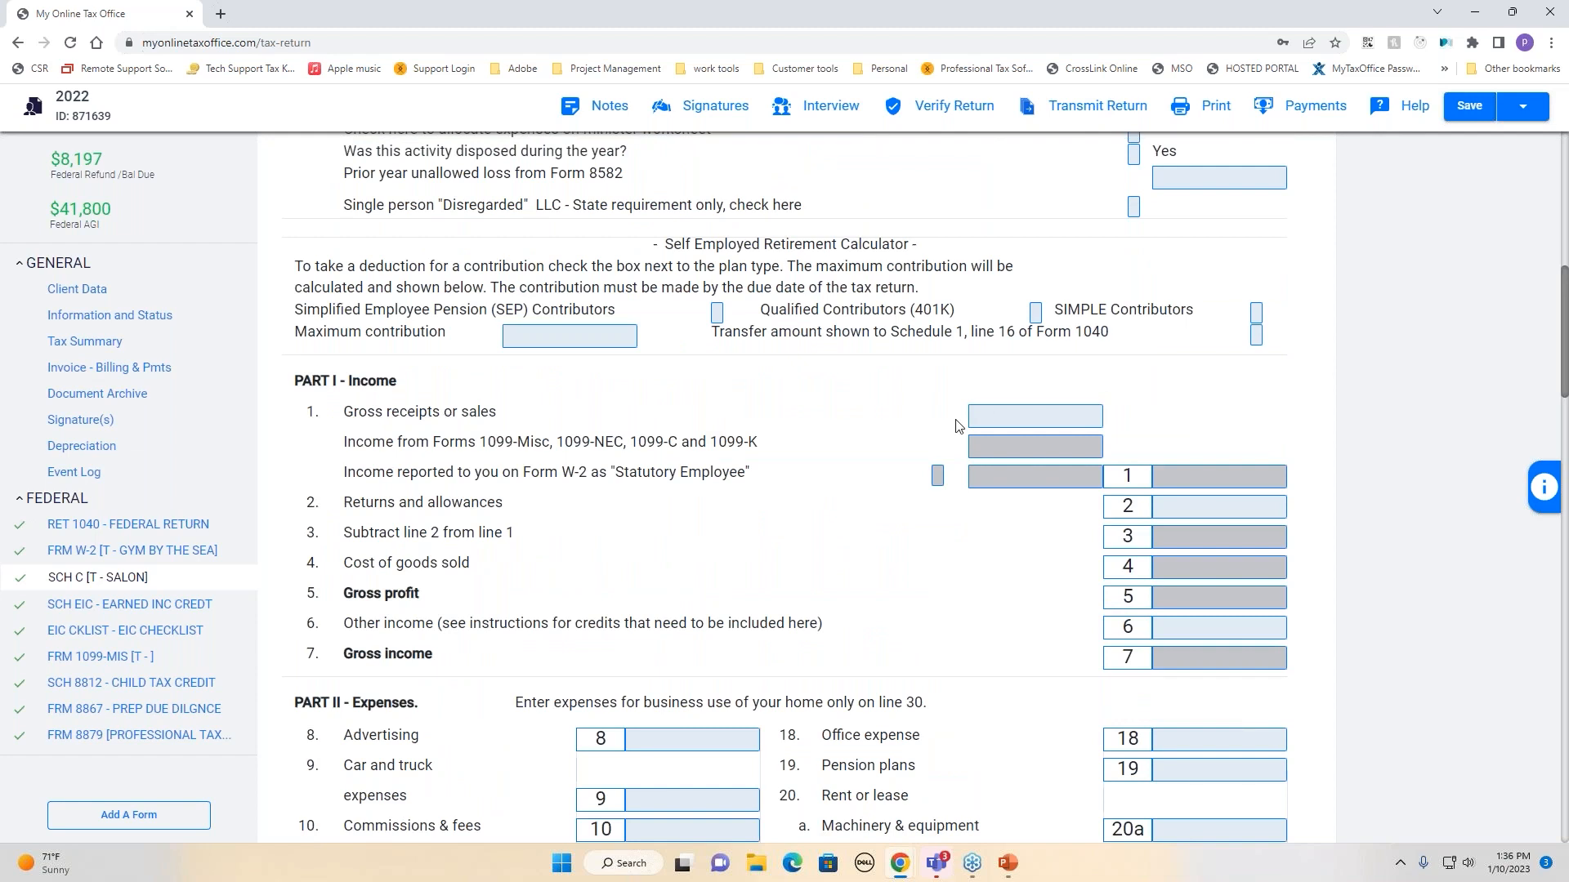
- Enter 600 gross receipts on line 1 and check the 600 tentative profit
{"action": "left_click", "coordinate": [988, 416]}
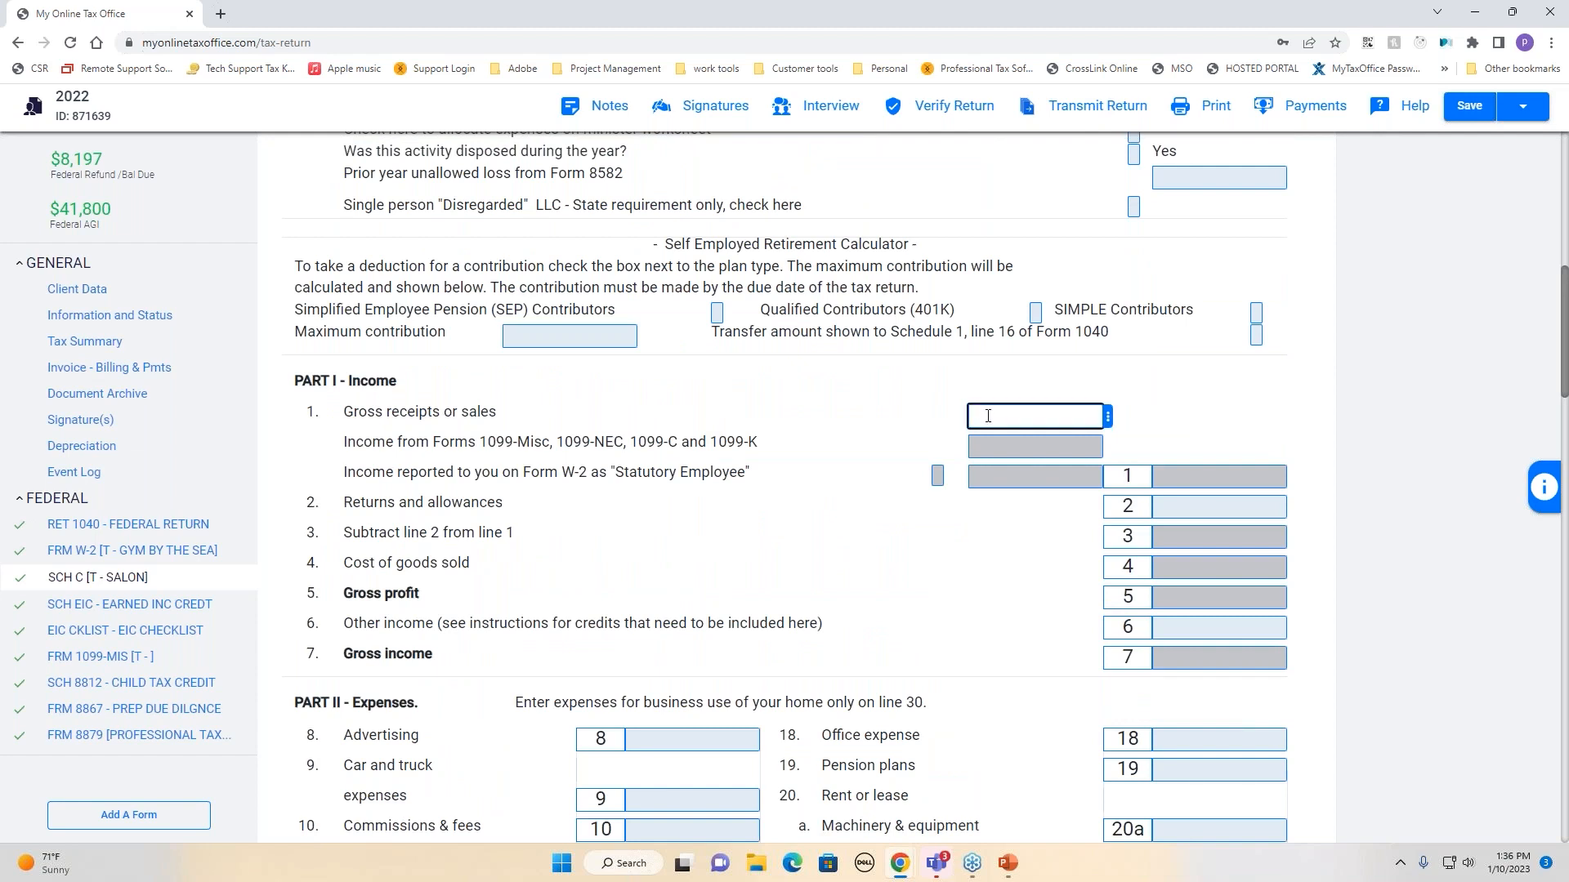
{"action": "type", "text": "600"}
{"action": "key", "text": "Tab"}
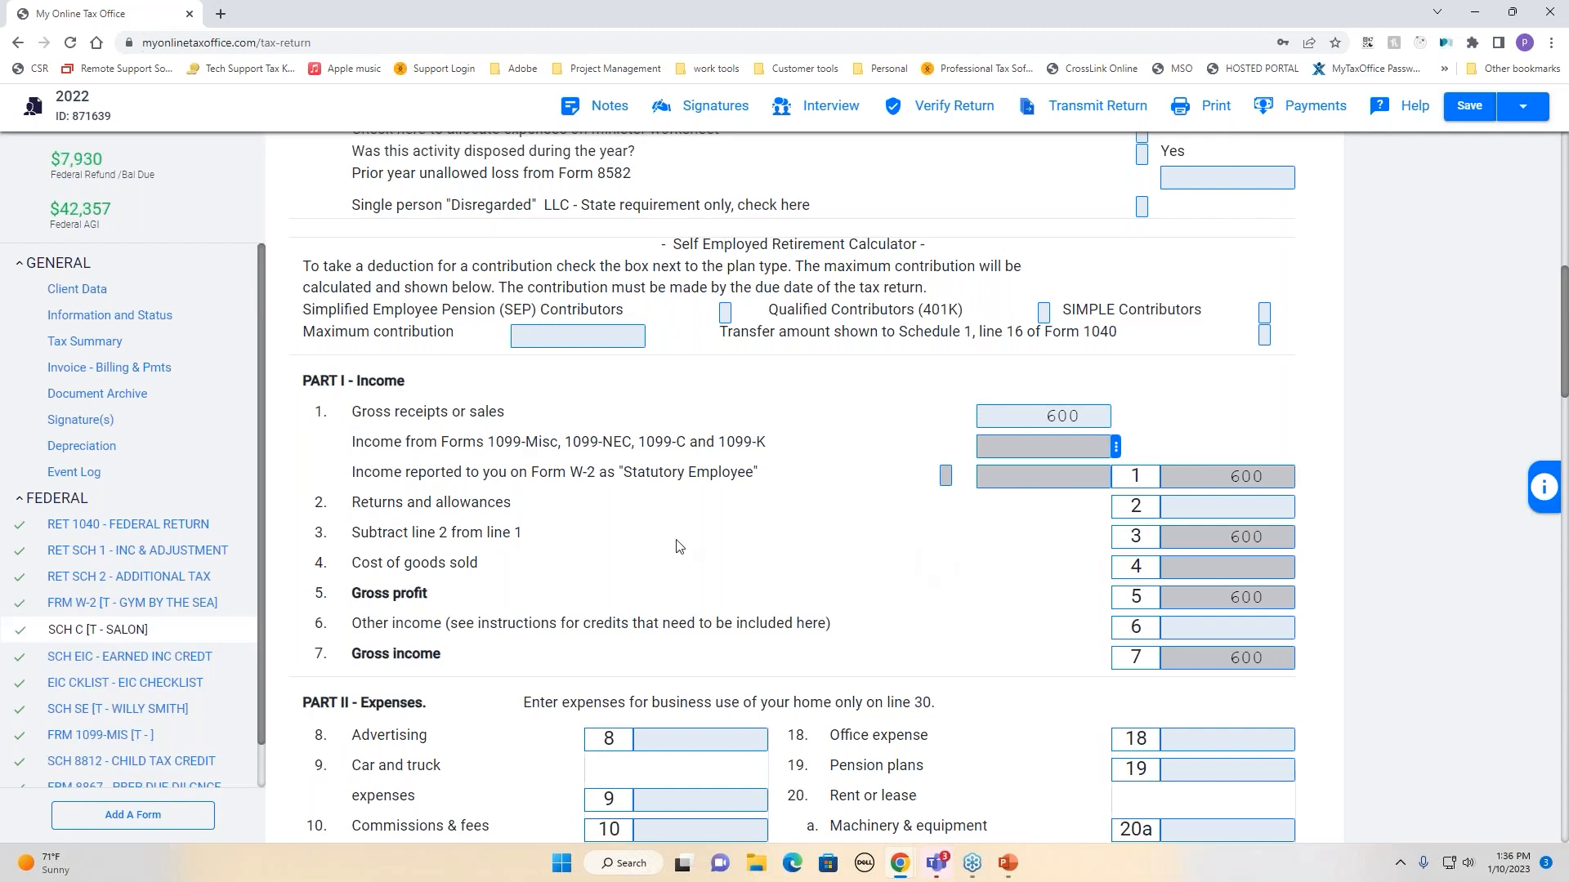
{"action": "scroll", "coordinate": [668, 546], "scroll_direction": "down", "scroll_amount": 3}
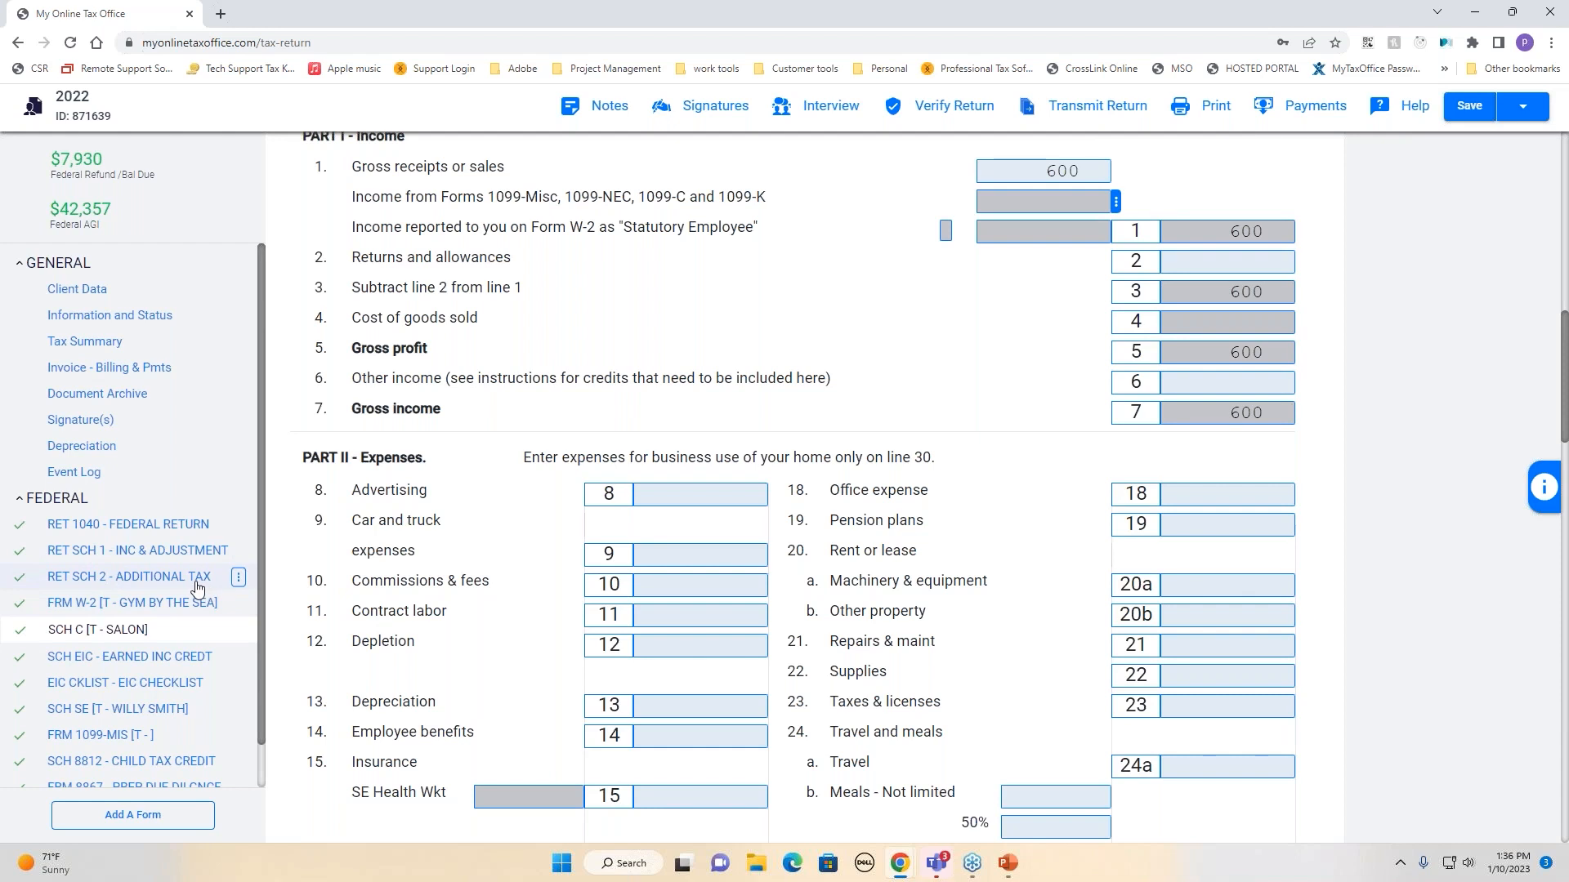
{"action": "scroll", "coordinate": [800, 490], "scroll_direction": "up", "scroll_amount": 3}
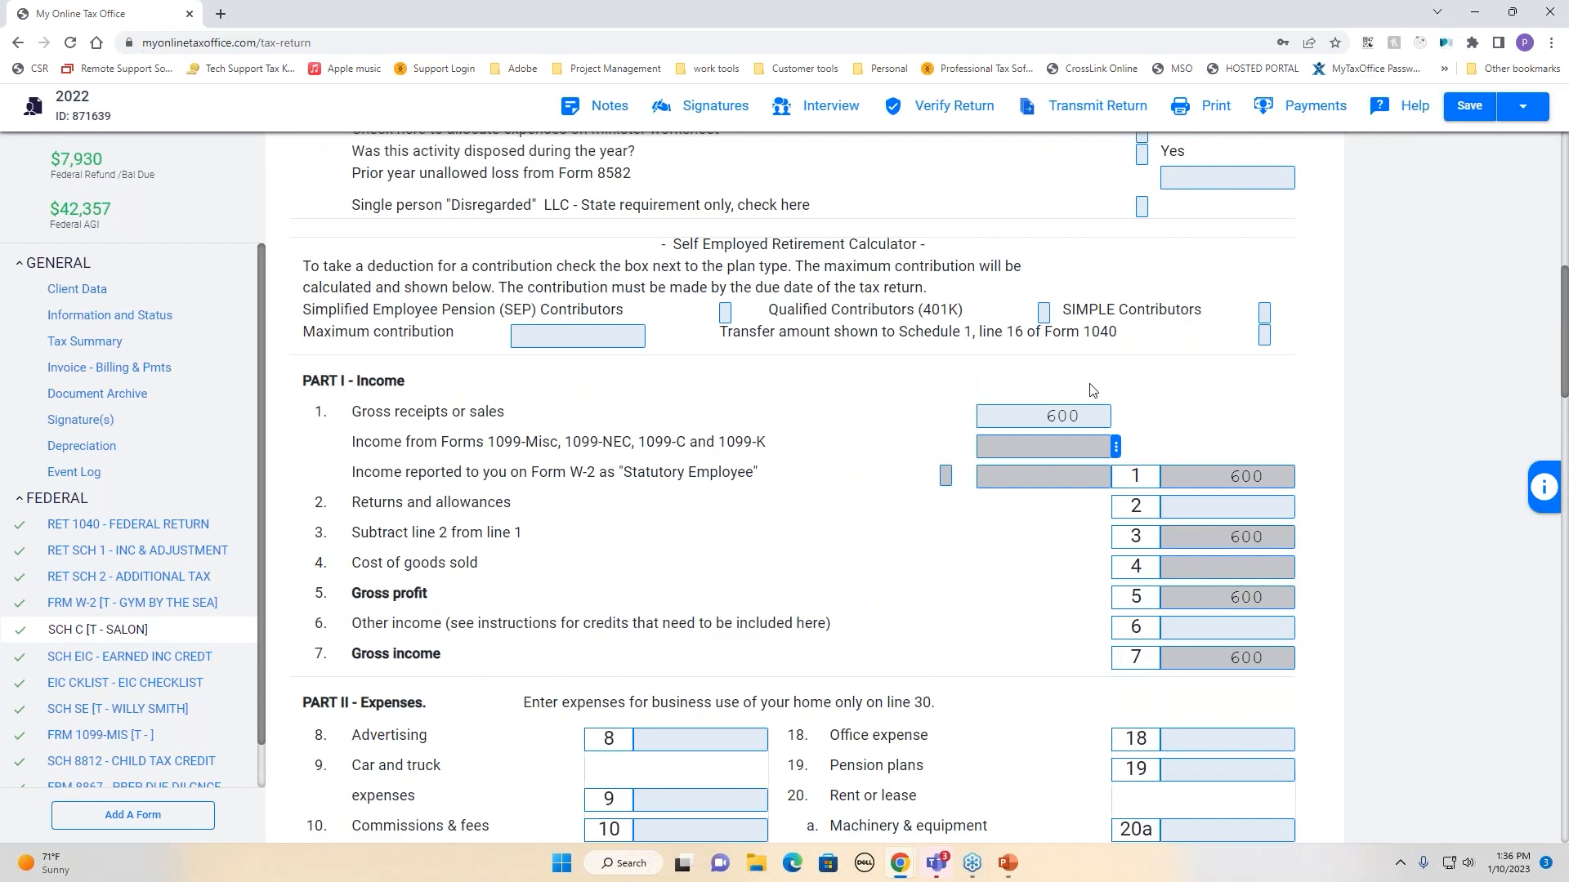
{"action": "scroll", "coordinate": [1136, 357], "scroll_direction": "up", "scroll_amount": 4}
{"action": "scroll", "coordinate": [1136, 357], "scroll_direction": "down", "scroll_amount": 5}
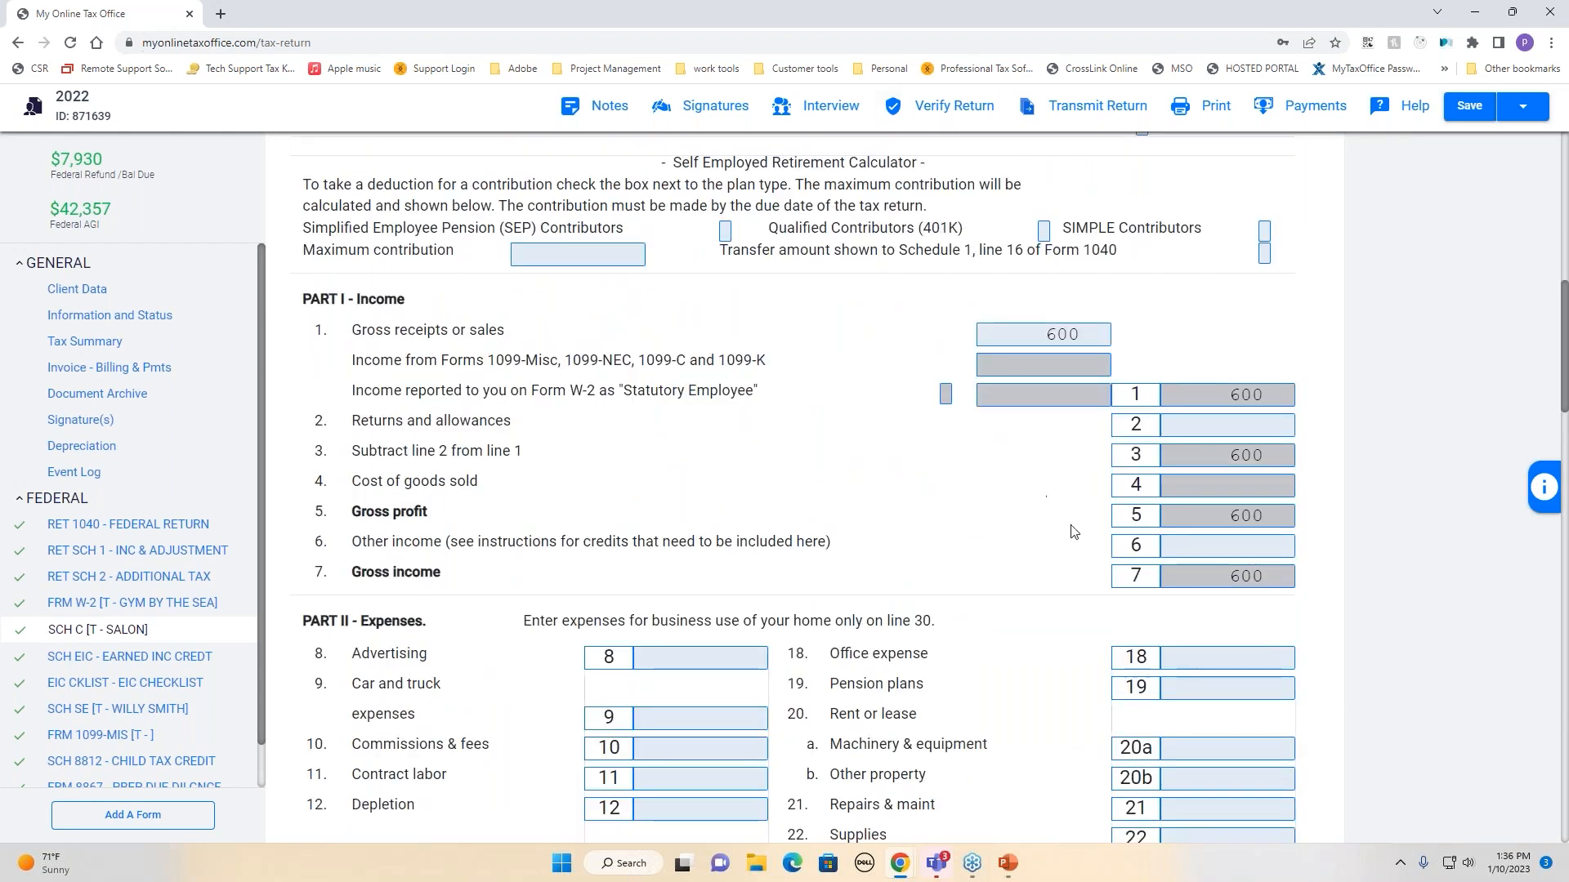
{"action": "scroll", "coordinate": [1073, 532], "scroll_direction": "down", "scroll_amount": 2}
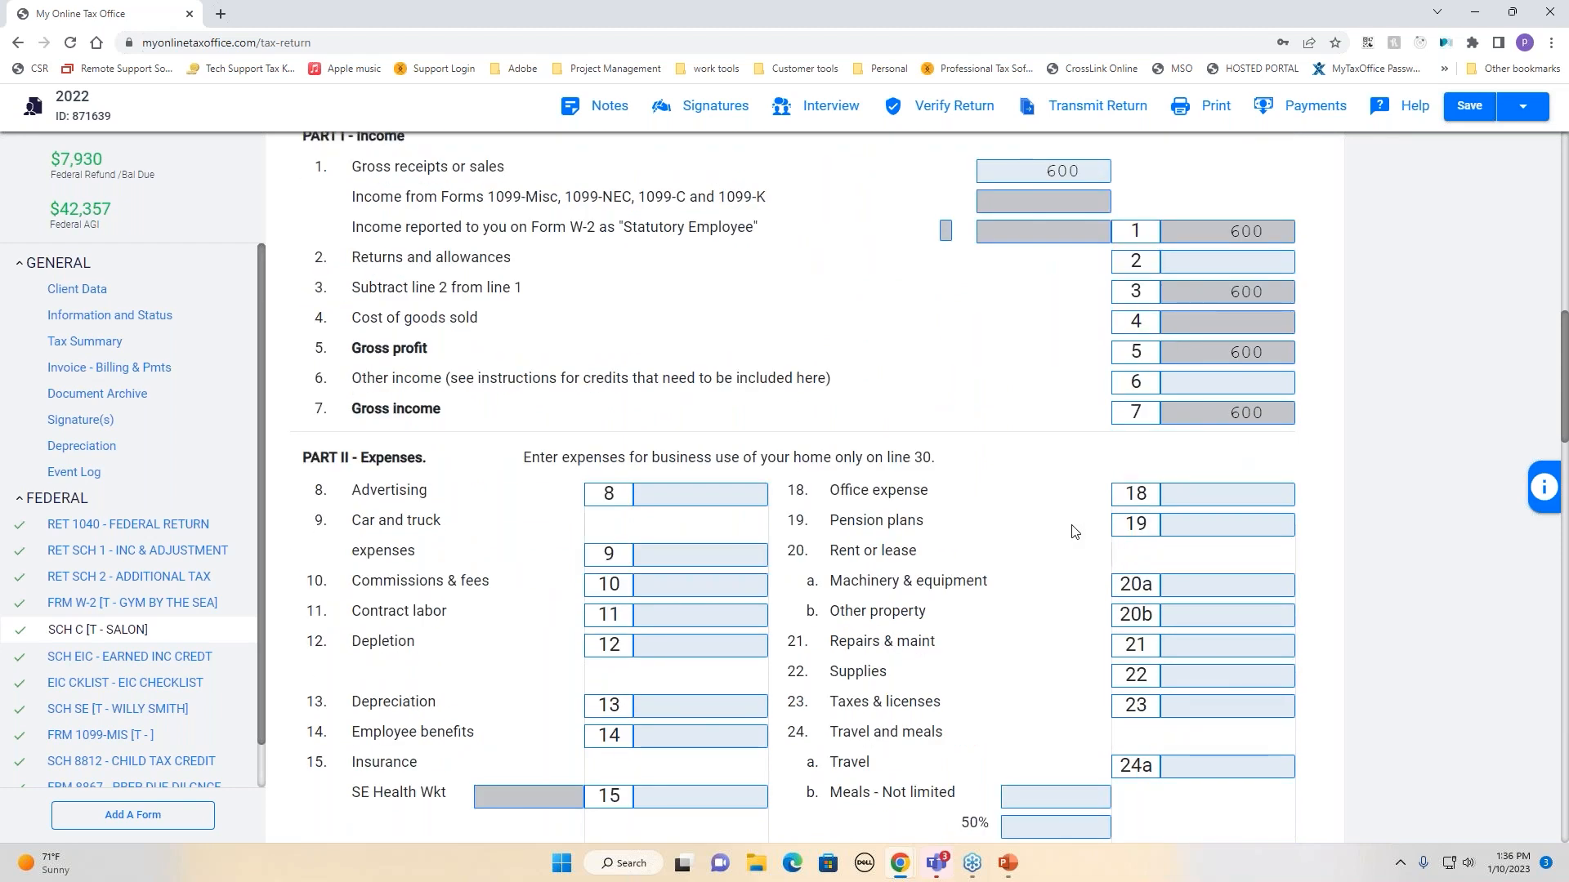
{"action": "scroll", "coordinate": [1073, 532], "scroll_direction": "down", "scroll_amount": 3}
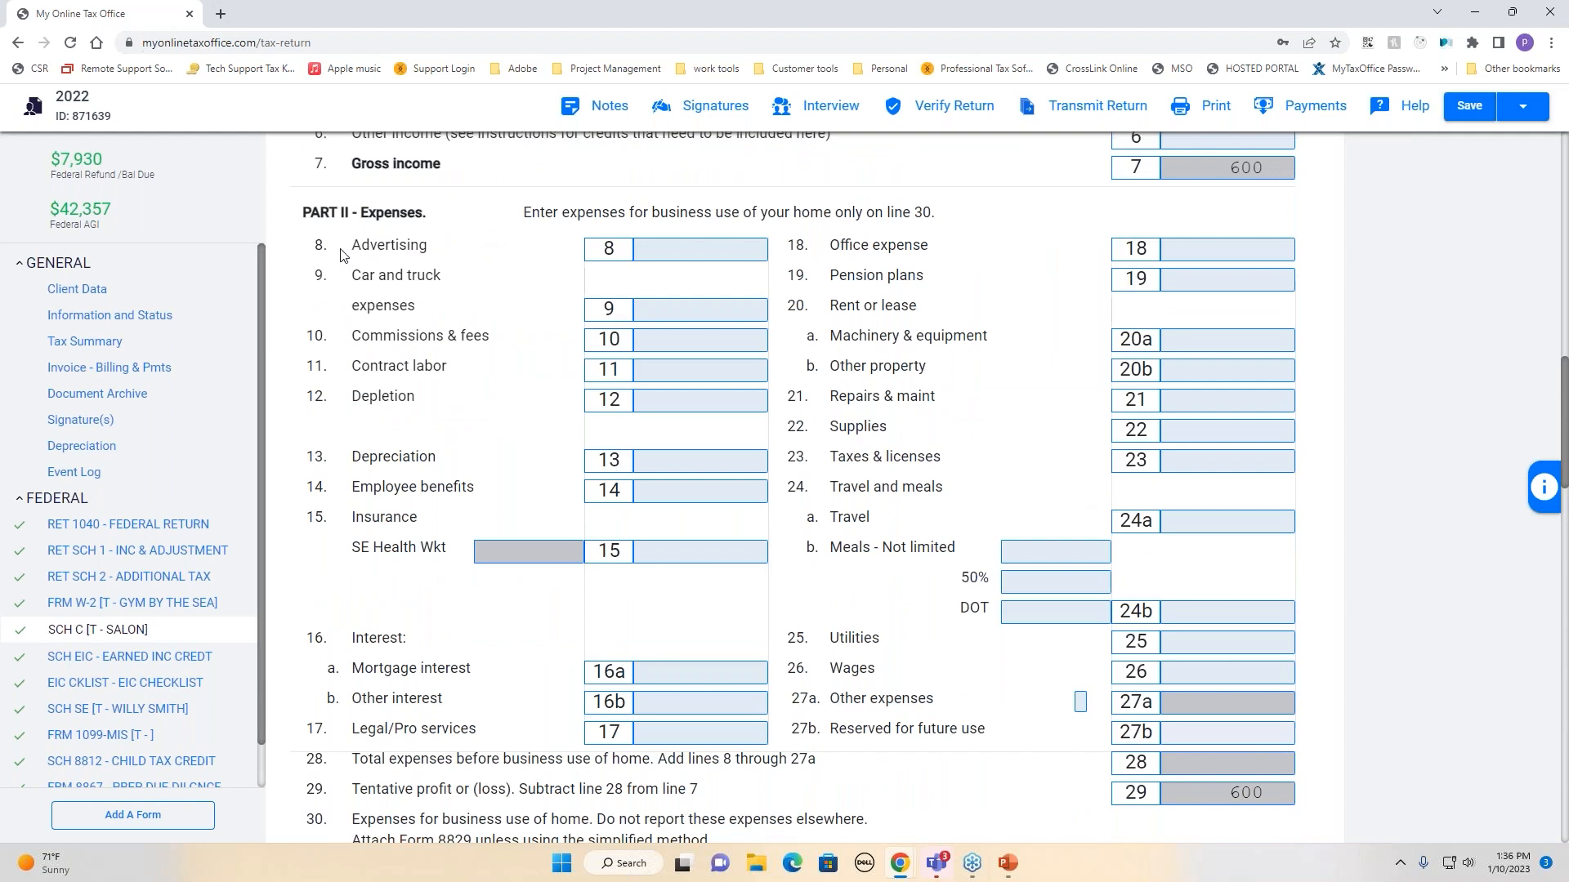
- Enter 200 as the line 8 advertising expense, correcting a mistaken 400
{"action": "triple_click", "coordinate": [417, 222]}
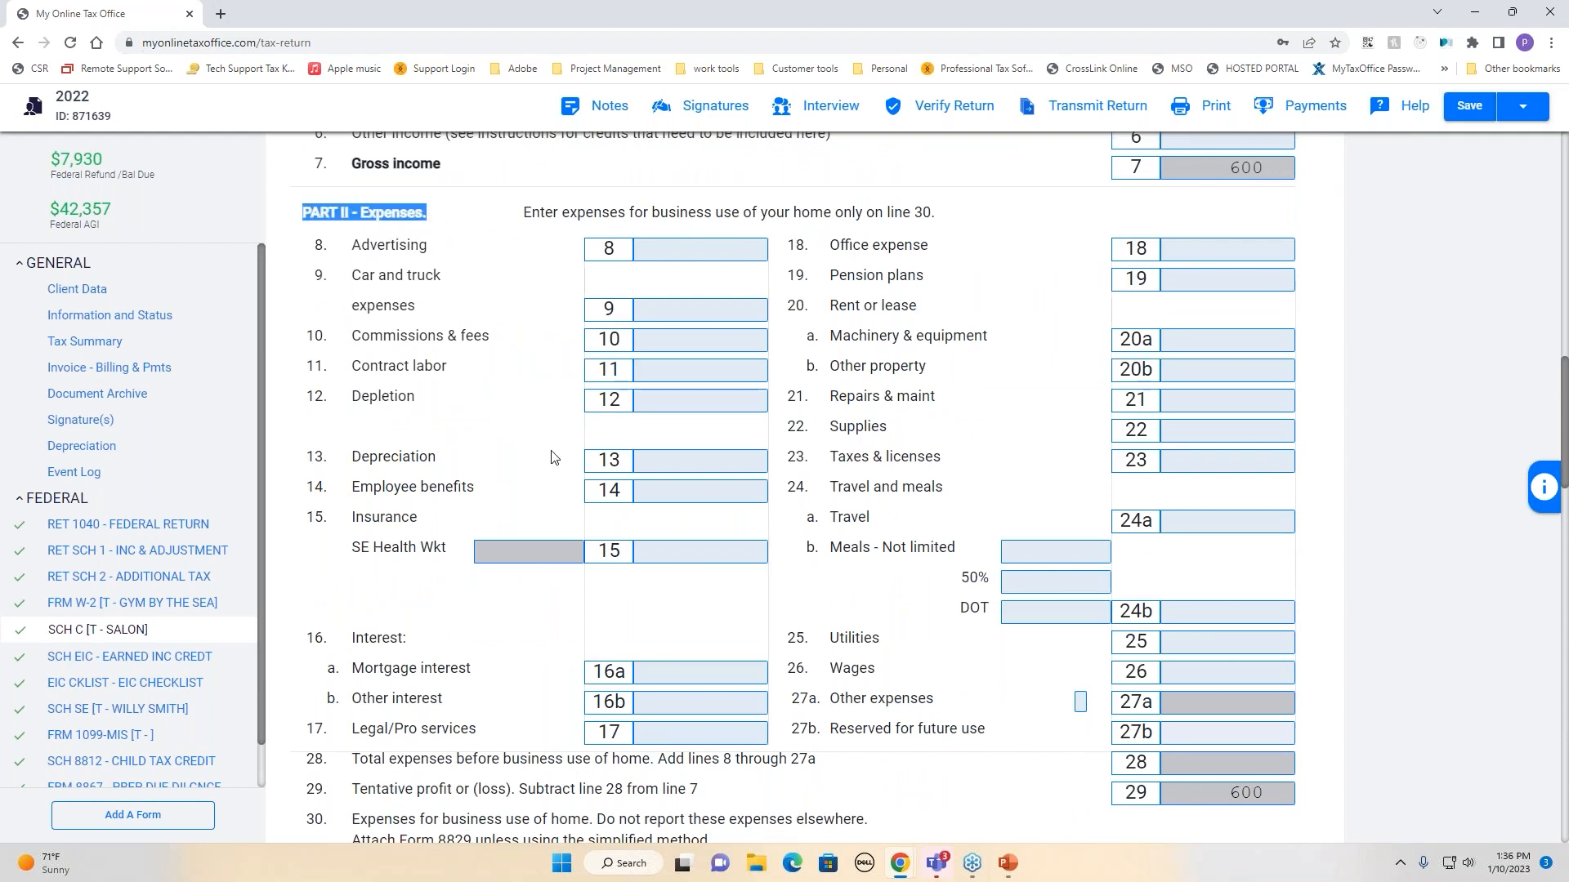
{"action": "left_click", "coordinate": [647, 248]}
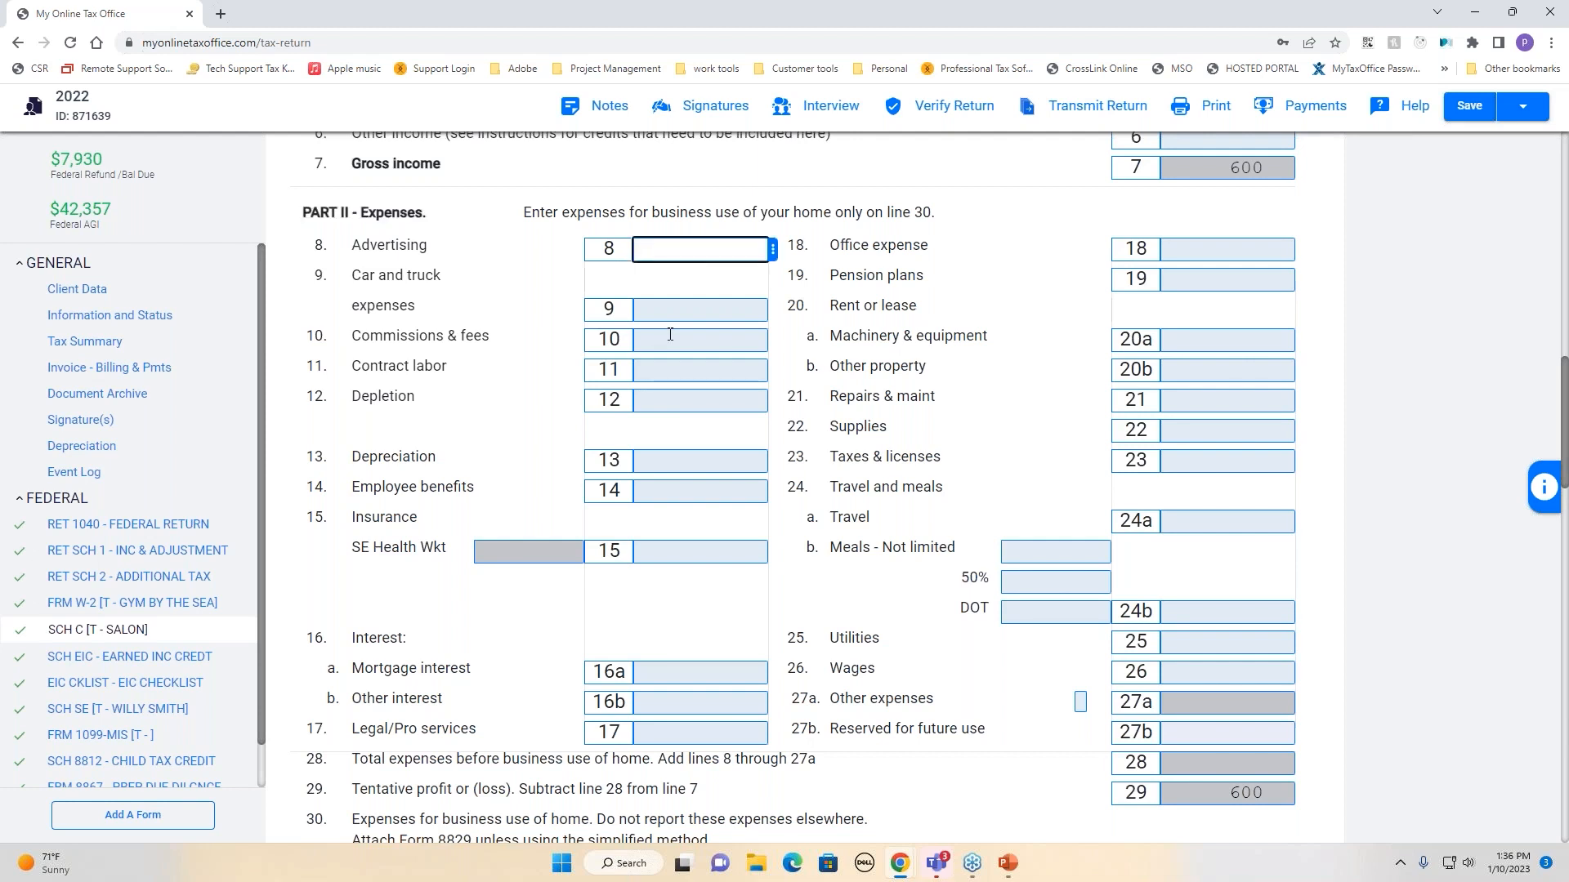
{"action": "type", "text": "400"}
{"action": "key", "text": "BackSpace"}
{"action": "key", "text": "BackSpace"}
{"action": "key", "text": "BackSpace"}
{"action": "type", "text": "200"}
{"action": "key", "text": "Tab"}
- Review Schedule C showing 200 total expenses and 400 net profit
{"action": "scroll", "coordinate": [756, 439], "scroll_direction": "down", "scroll_amount": 5}
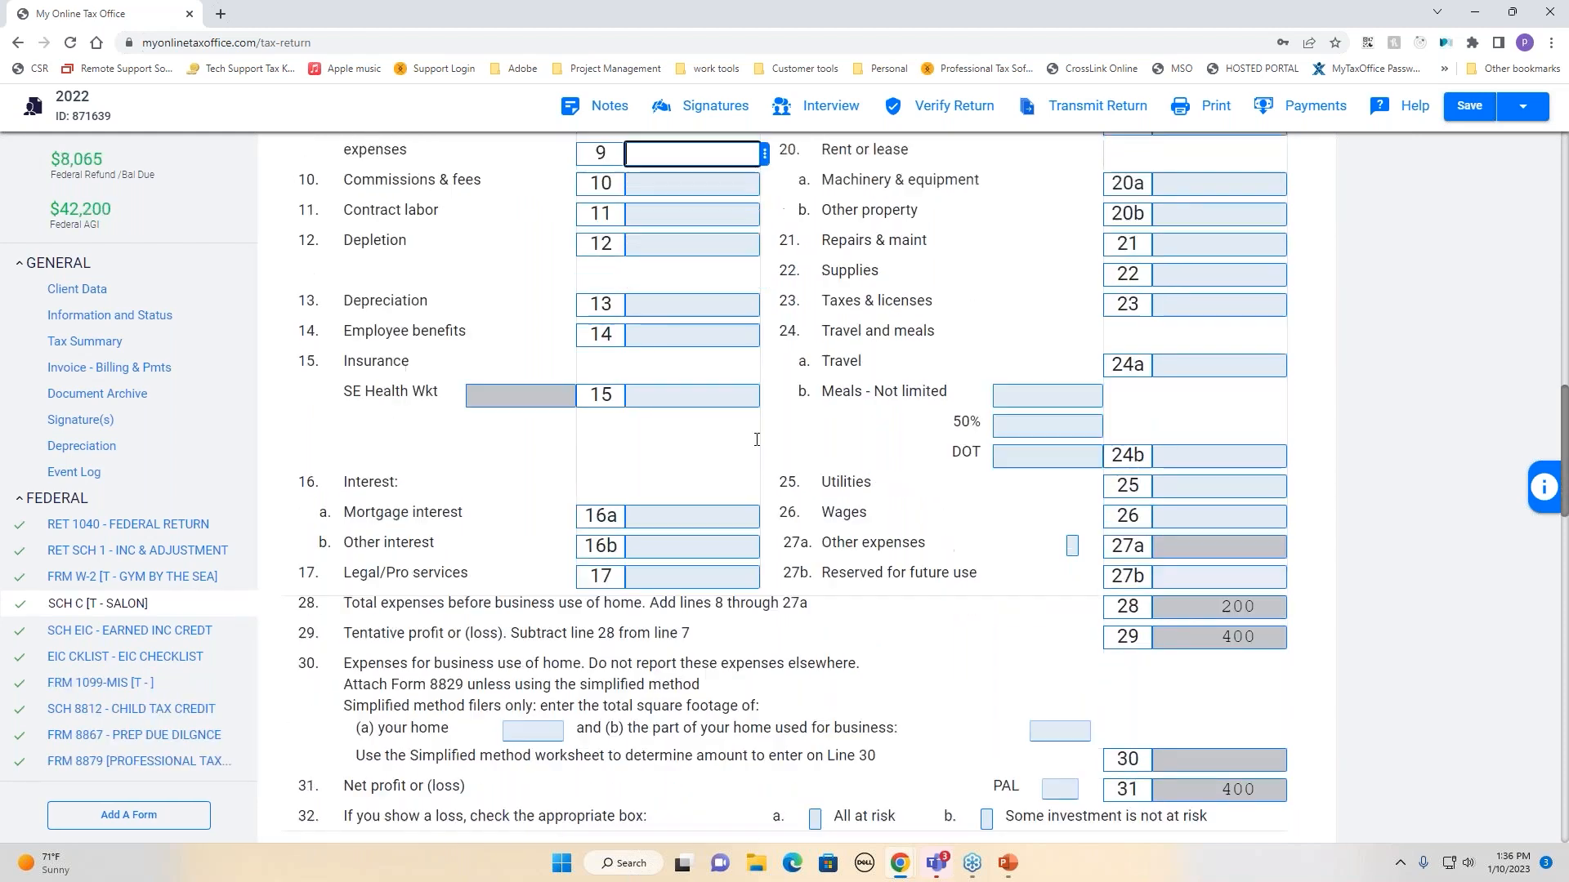
{"action": "scroll", "coordinate": [756, 439], "scroll_direction": "down", "scroll_amount": 4}
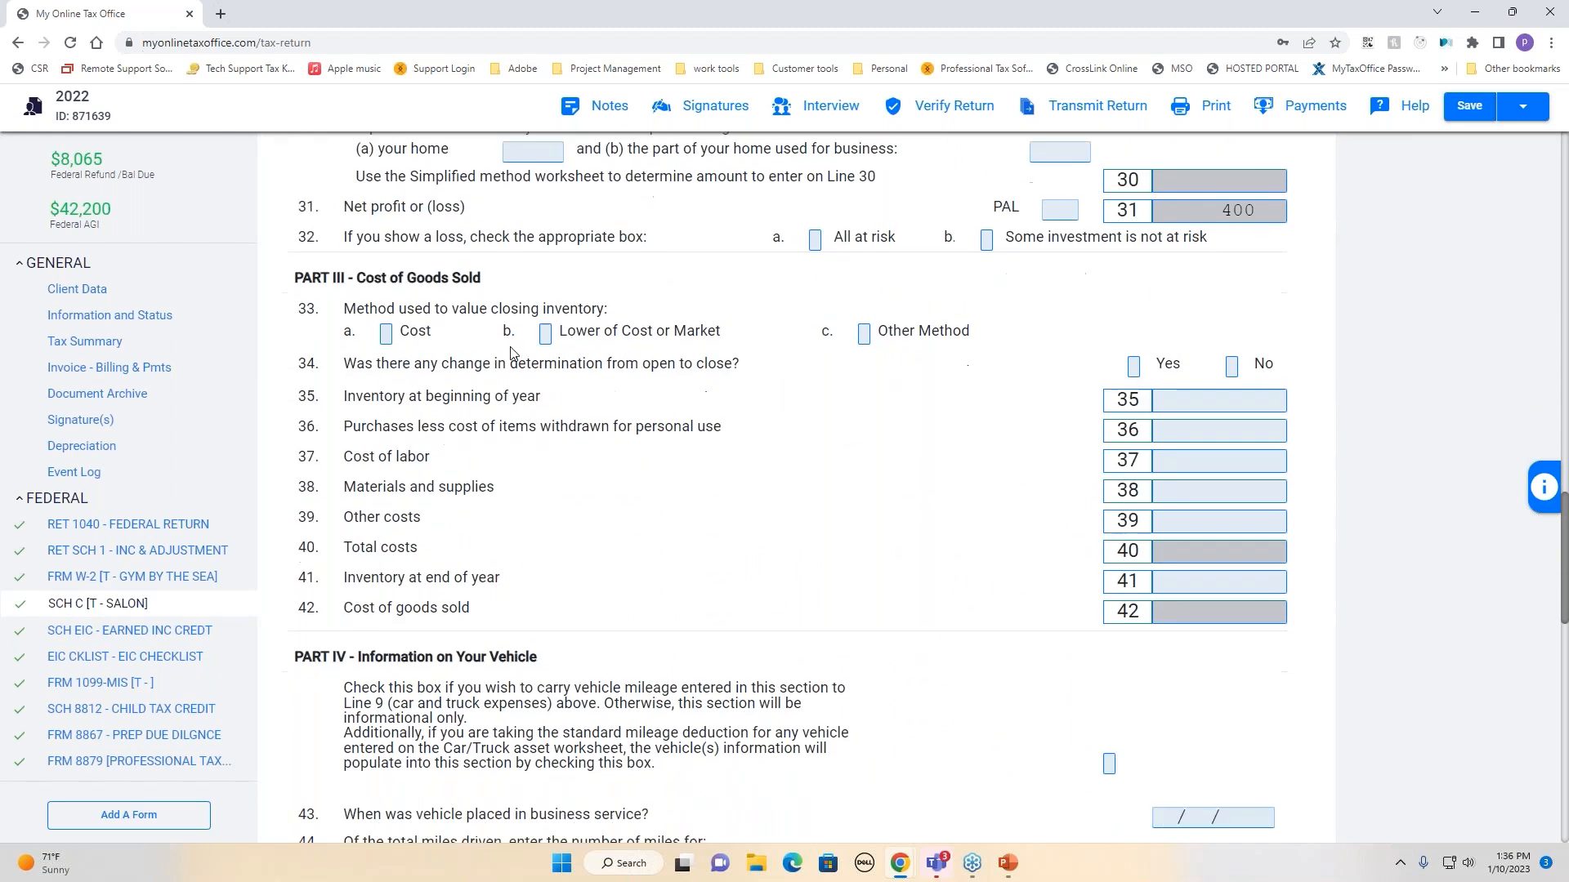
{"action": "scroll", "coordinate": [633, 414], "scroll_direction": "down", "scroll_amount": 2}
{"action": "scroll", "coordinate": [645, 415], "scroll_direction": "up", "scroll_amount": 2}
{"action": "scroll", "coordinate": [670, 417], "scroll_direction": "down", "scroll_amount": 6}
{"action": "scroll", "coordinate": [685, 420], "scroll_direction": "down", "scroll_amount": 2}
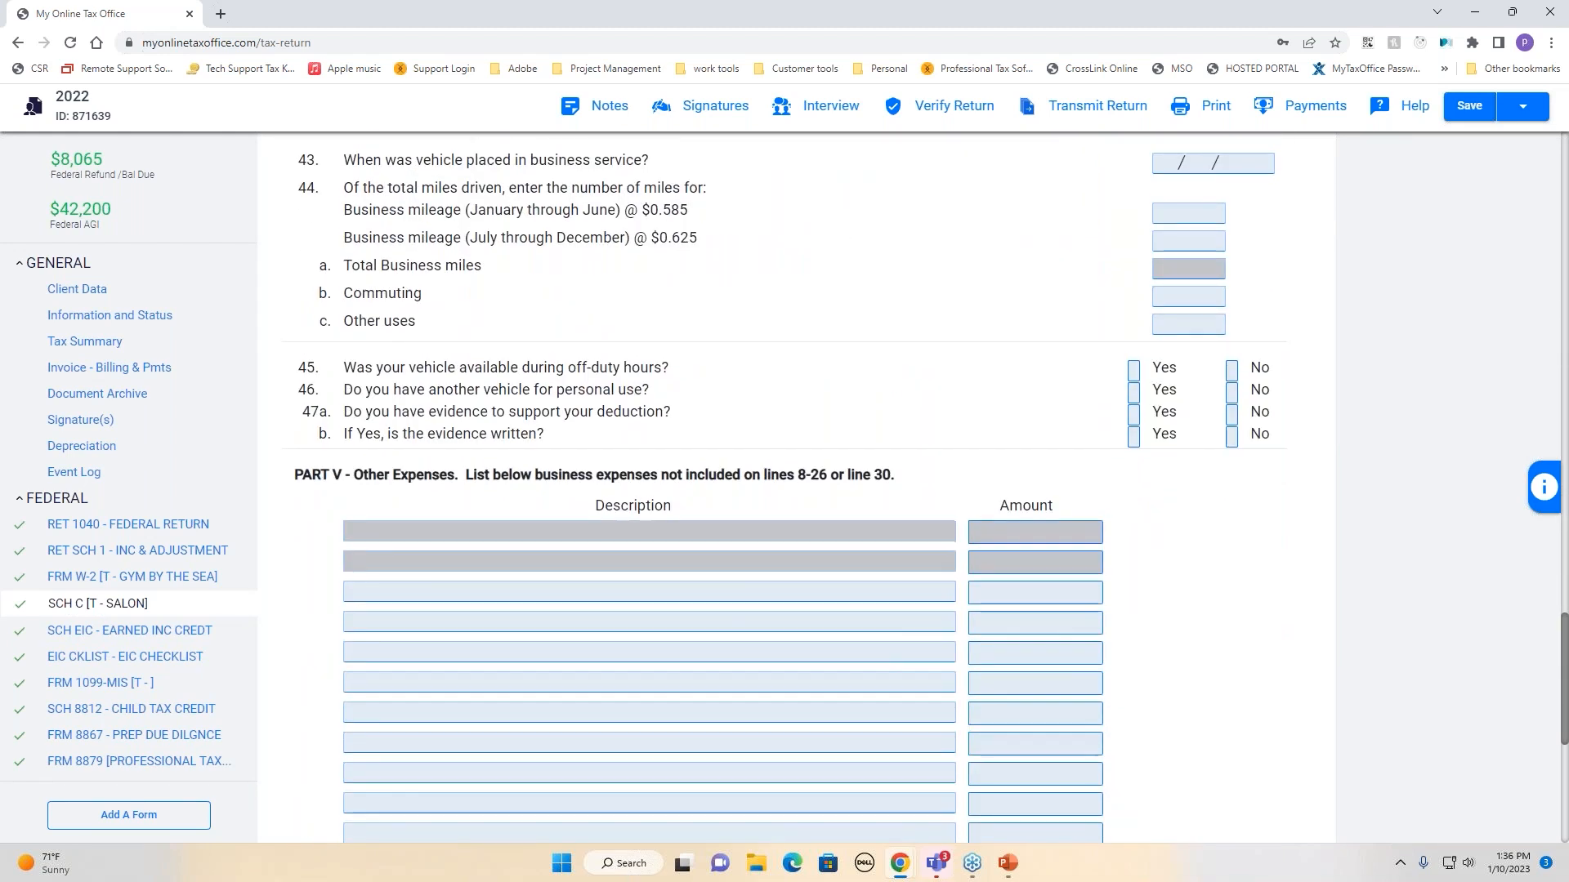
{"action": "scroll", "coordinate": [737, 630], "scroll_direction": "down", "scroll_amount": 2}
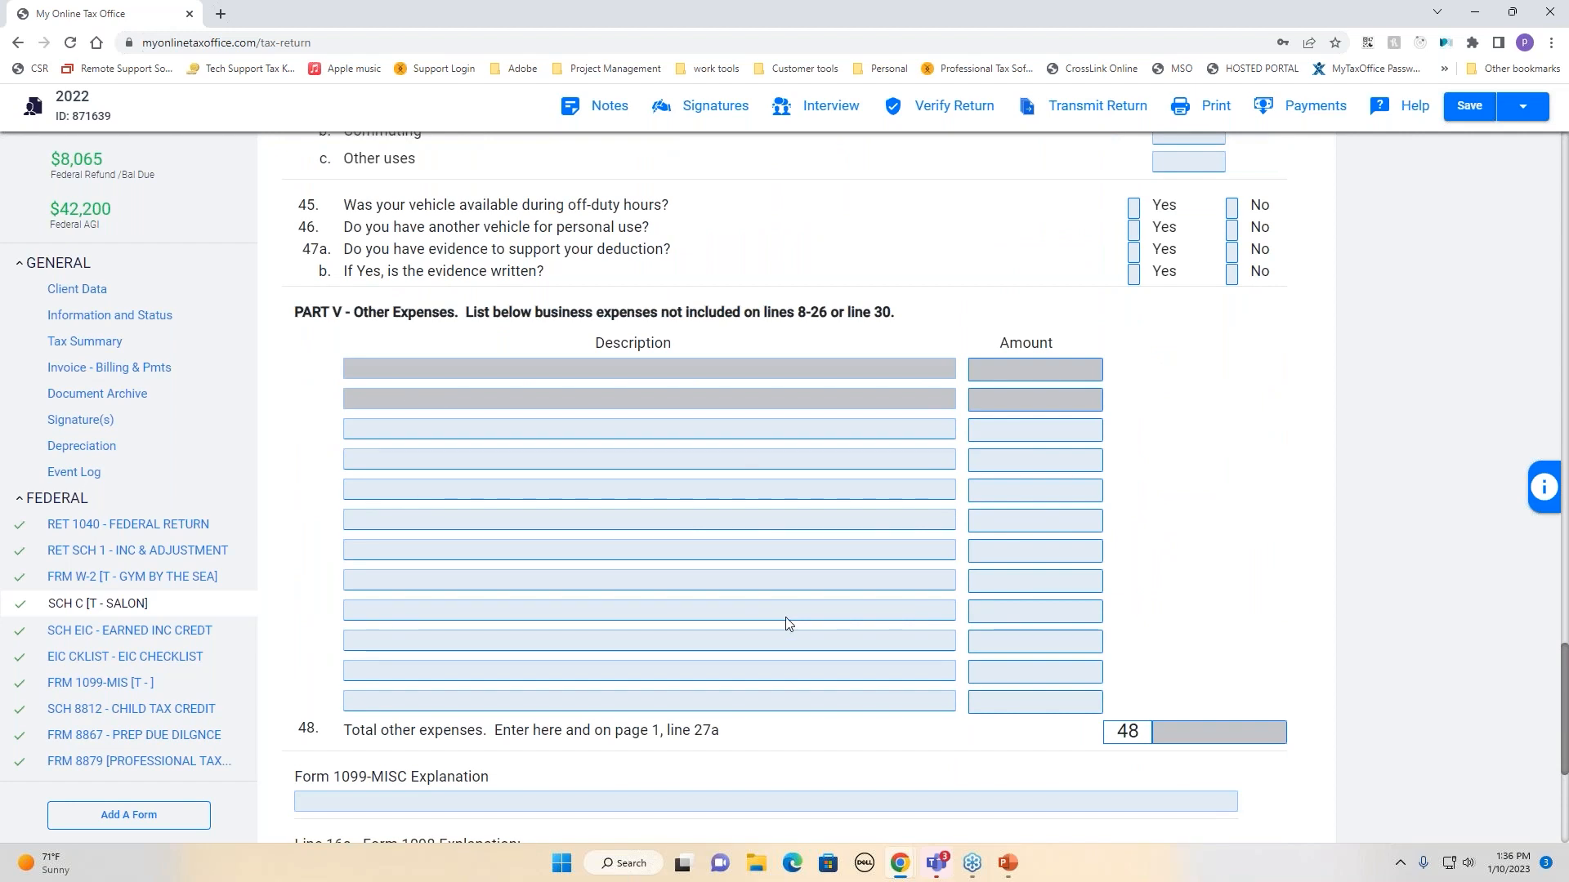
{"action": "scroll", "coordinate": [789, 623], "scroll_direction": "down", "scroll_amount": 4}
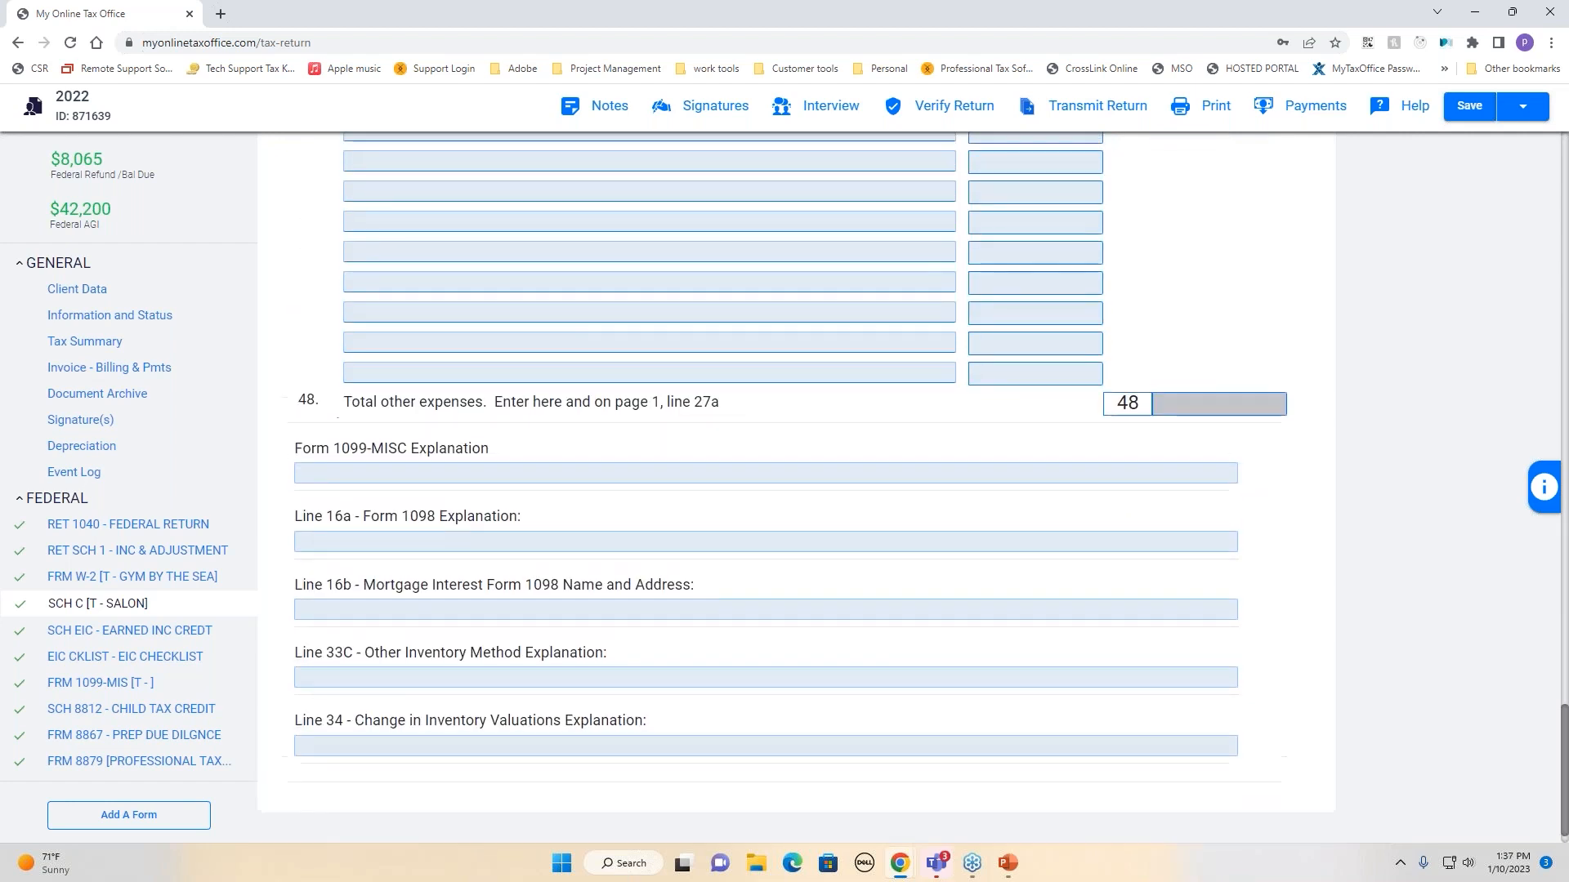
{"action": "scroll", "coordinate": [789, 623], "scroll_direction": "up", "scroll_amount": 6}
{"action": "scroll", "coordinate": [752, 596], "scroll_direction": "up", "scroll_amount": 15}
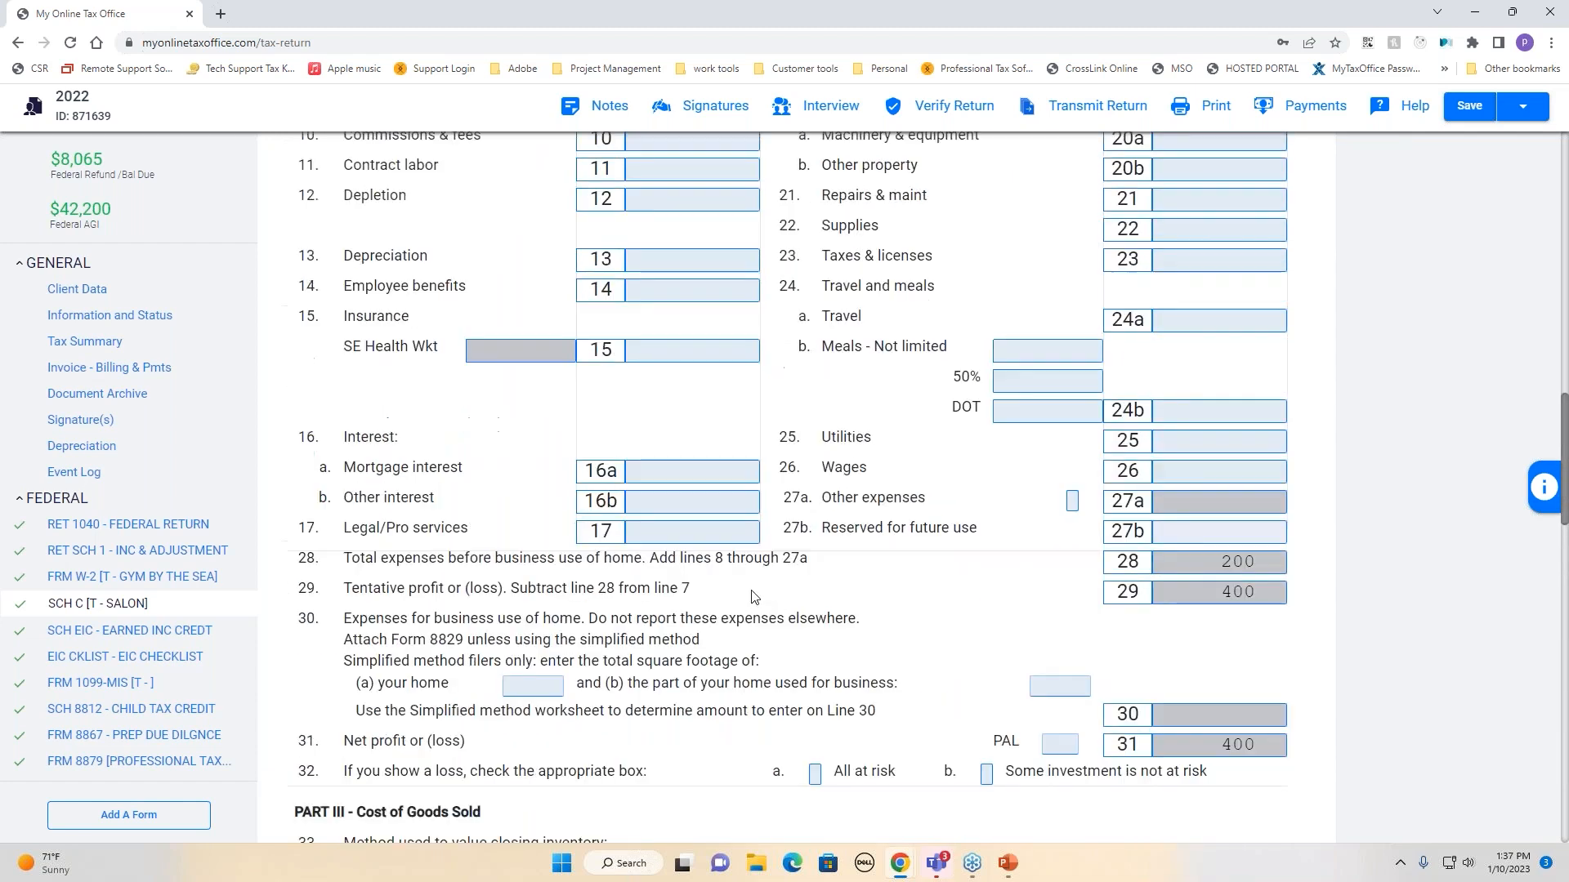
{"action": "scroll", "coordinate": [752, 595], "scroll_direction": "up", "scroll_amount": 10}
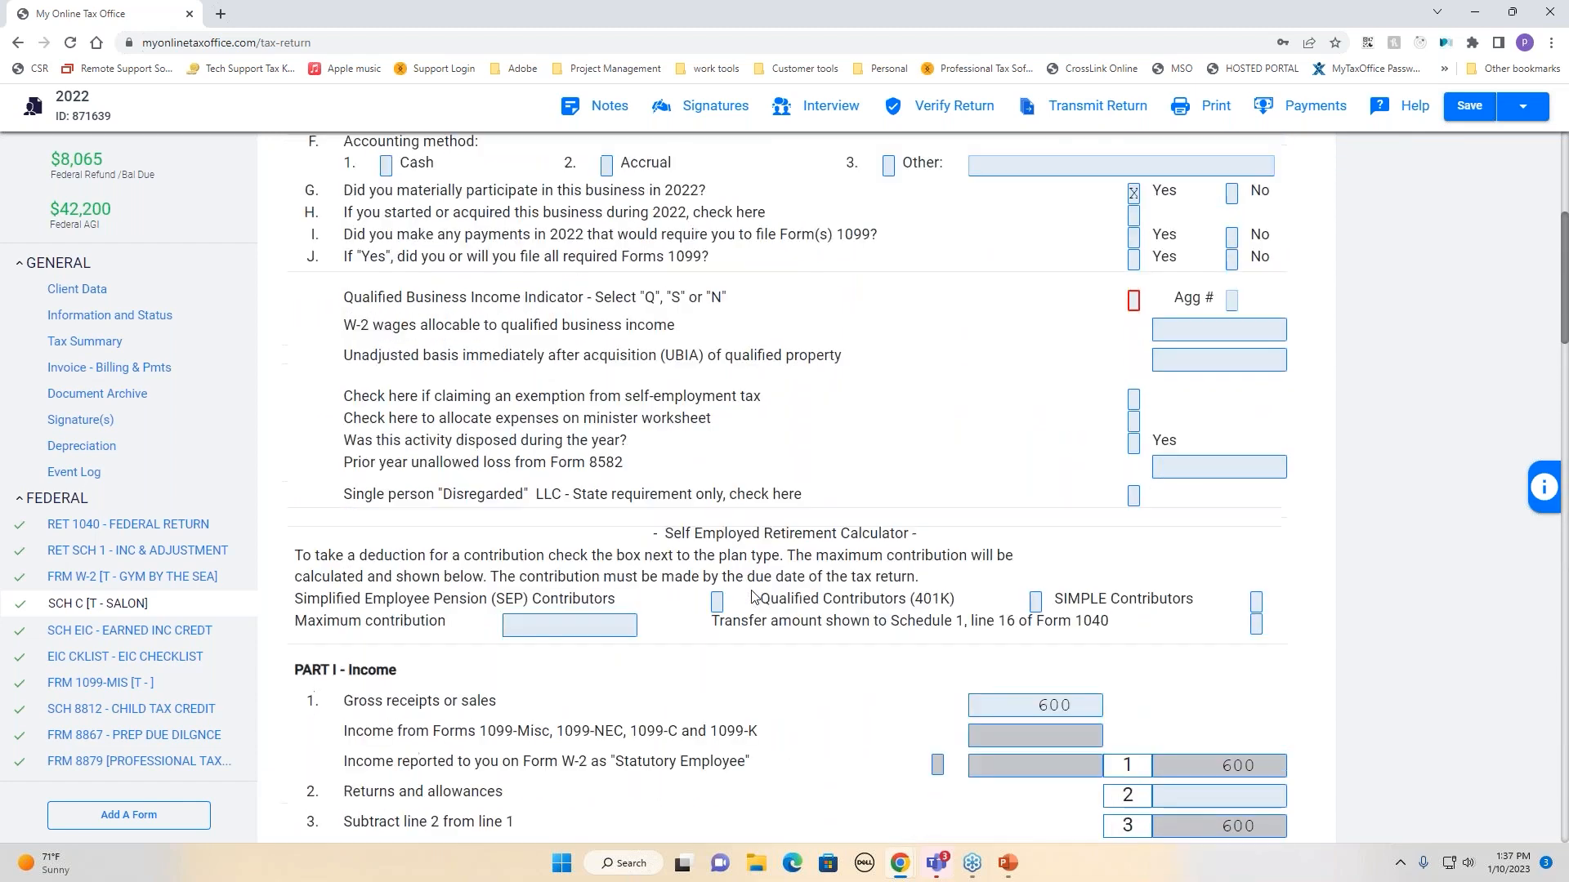
{"action": "scroll", "coordinate": [752, 595], "scroll_direction": "up", "scroll_amount": 3}
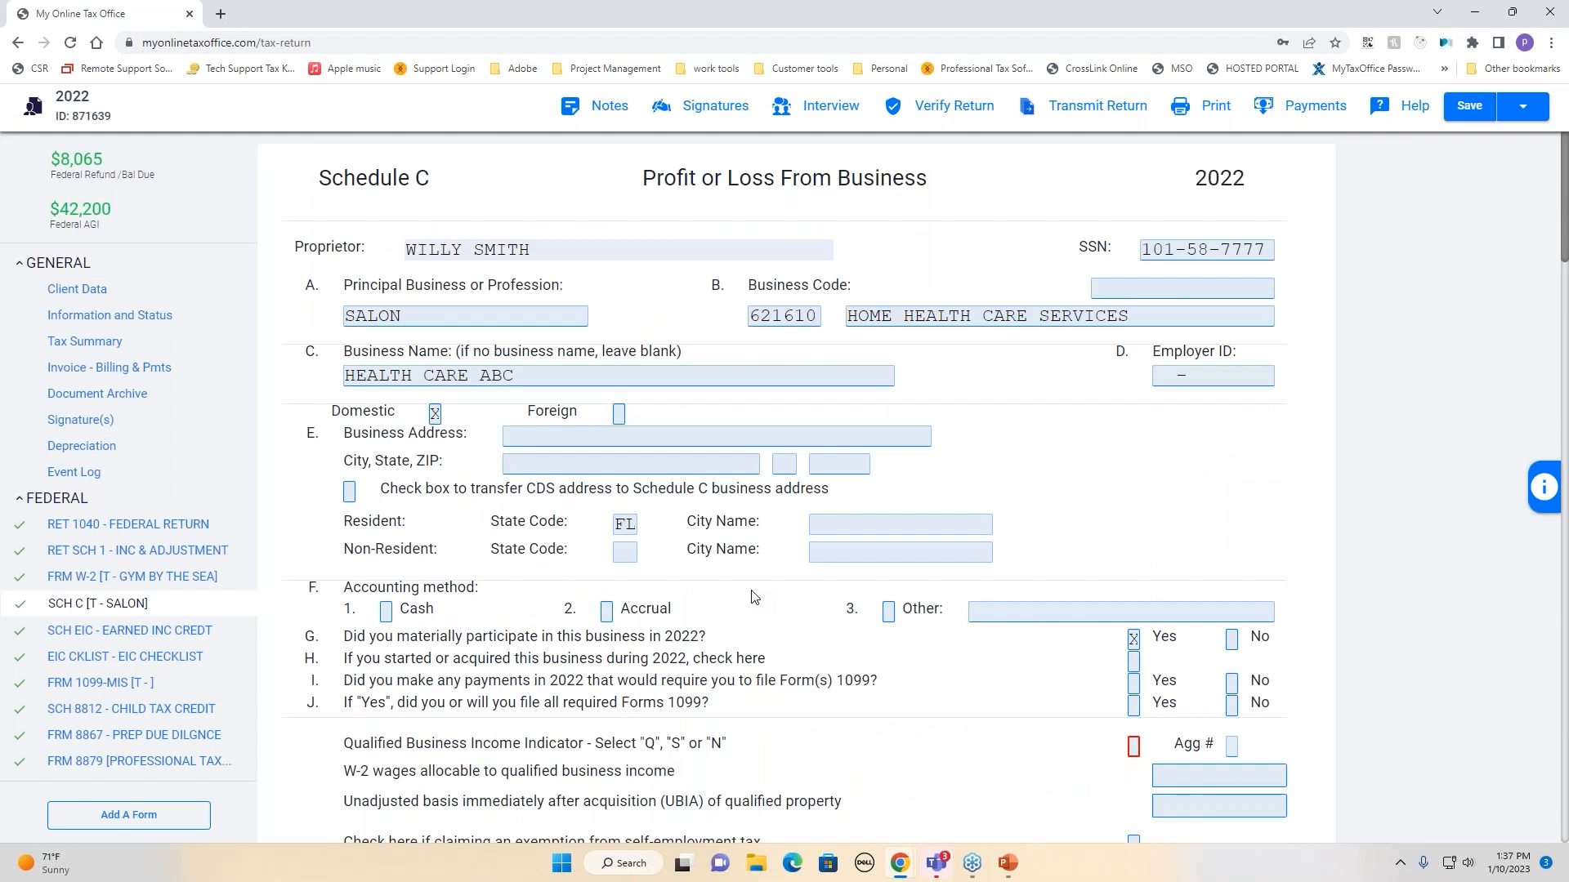
- Go back to the returns list, reload the blank page, and open the first listed return's profile
{"action": "left_click", "coordinate": [82, 446]}
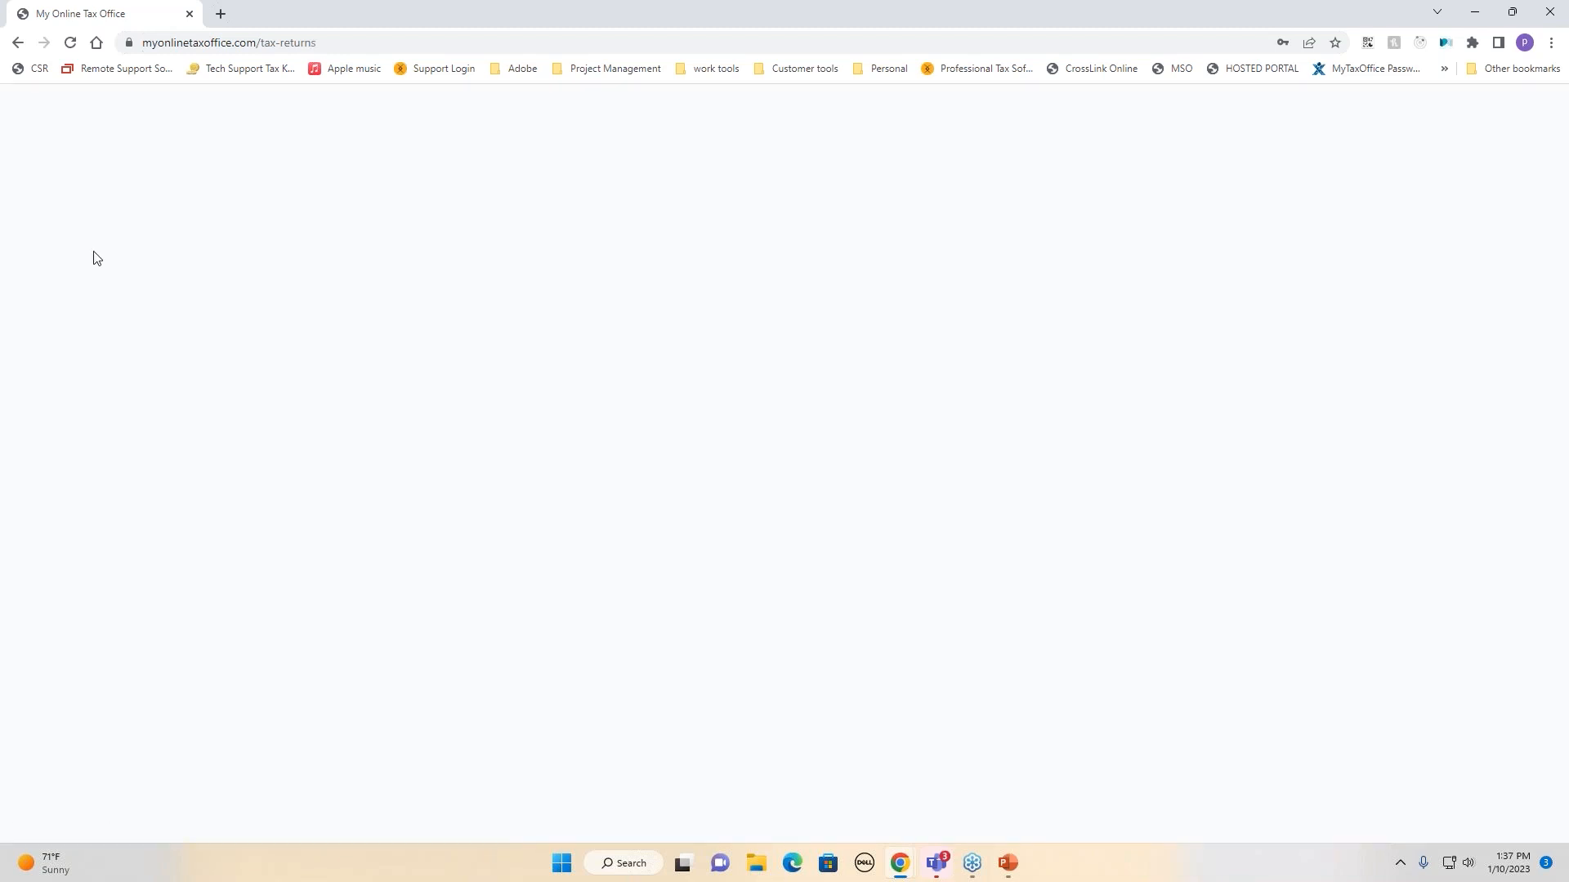
{"action": "left_click", "coordinate": [71, 45]}
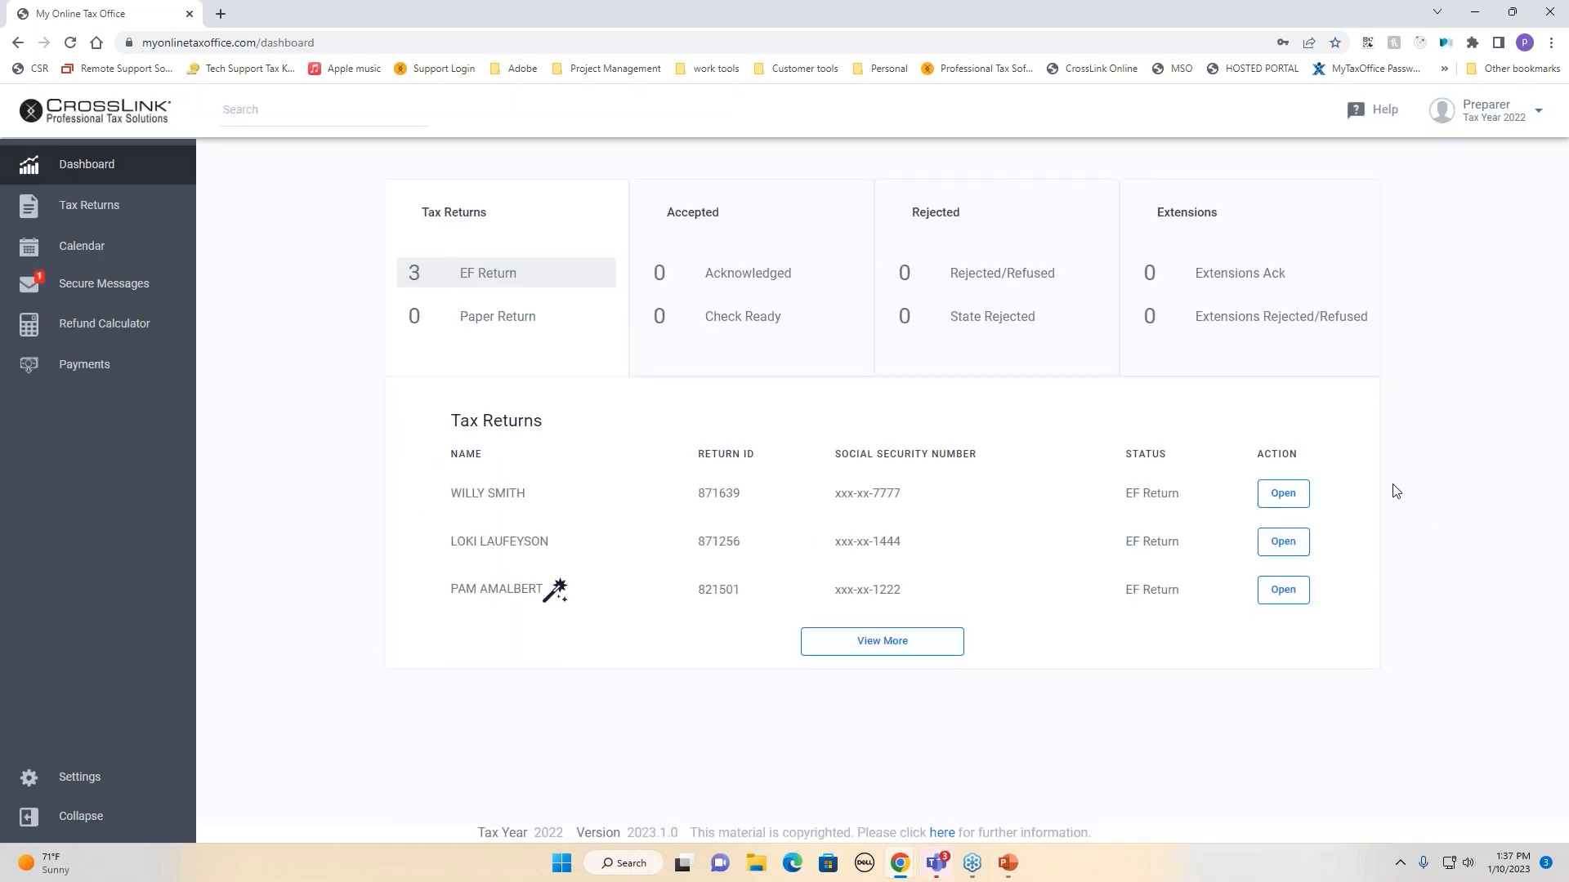
{"action": "left_click", "coordinate": [1305, 496]}
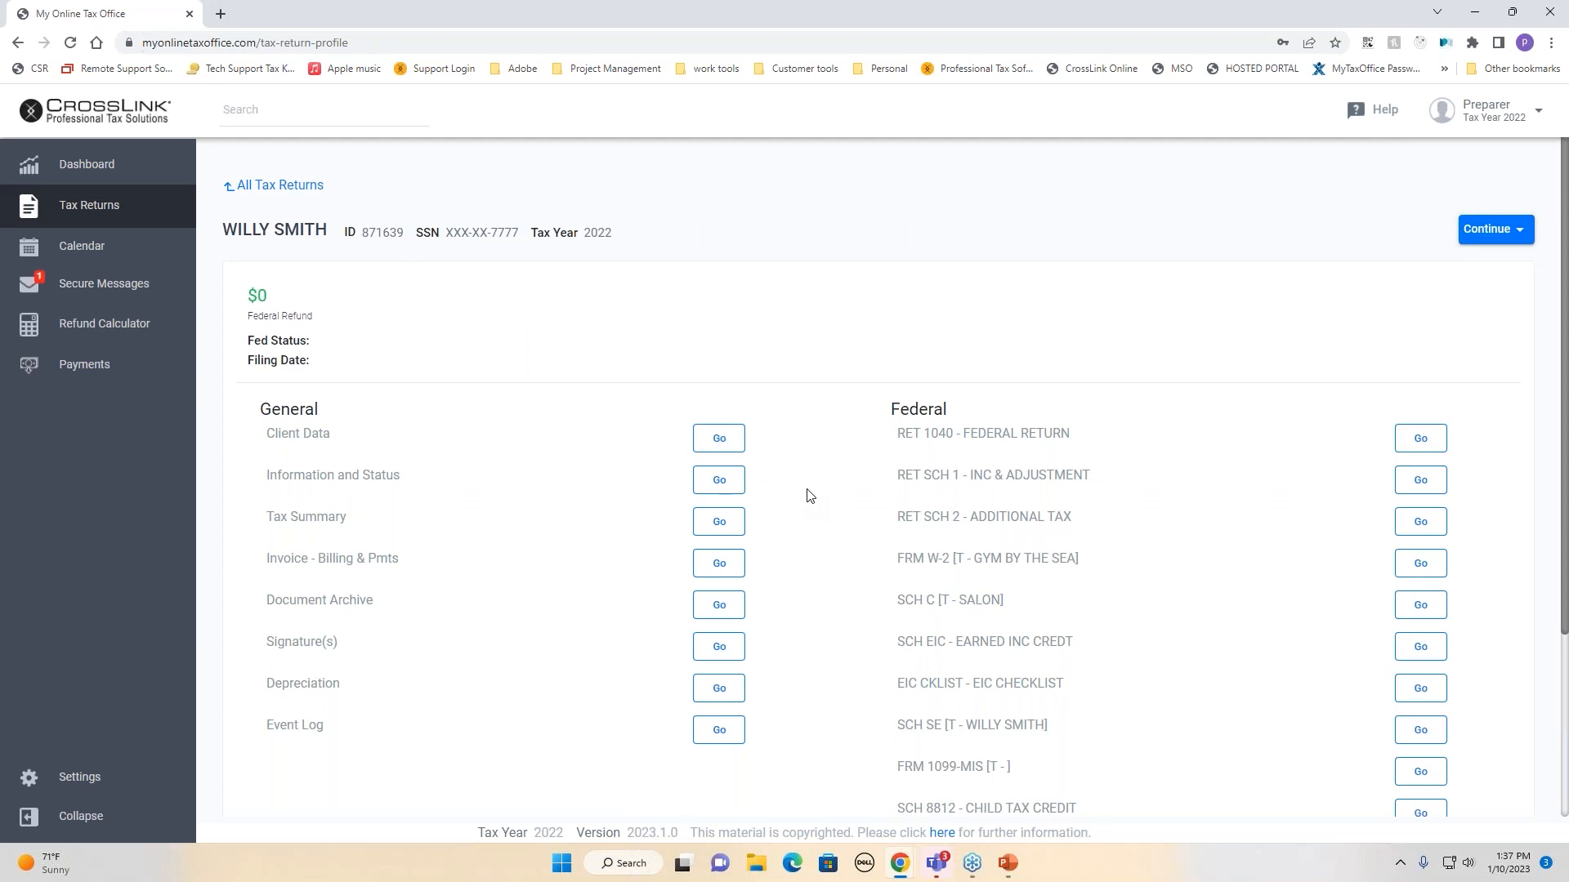
{"action": "scroll", "coordinate": [809, 495], "scroll_direction": "down", "scroll_amount": 3}
{"action": "scroll", "coordinate": [809, 495], "scroll_direction": "up", "scroll_amount": 2}
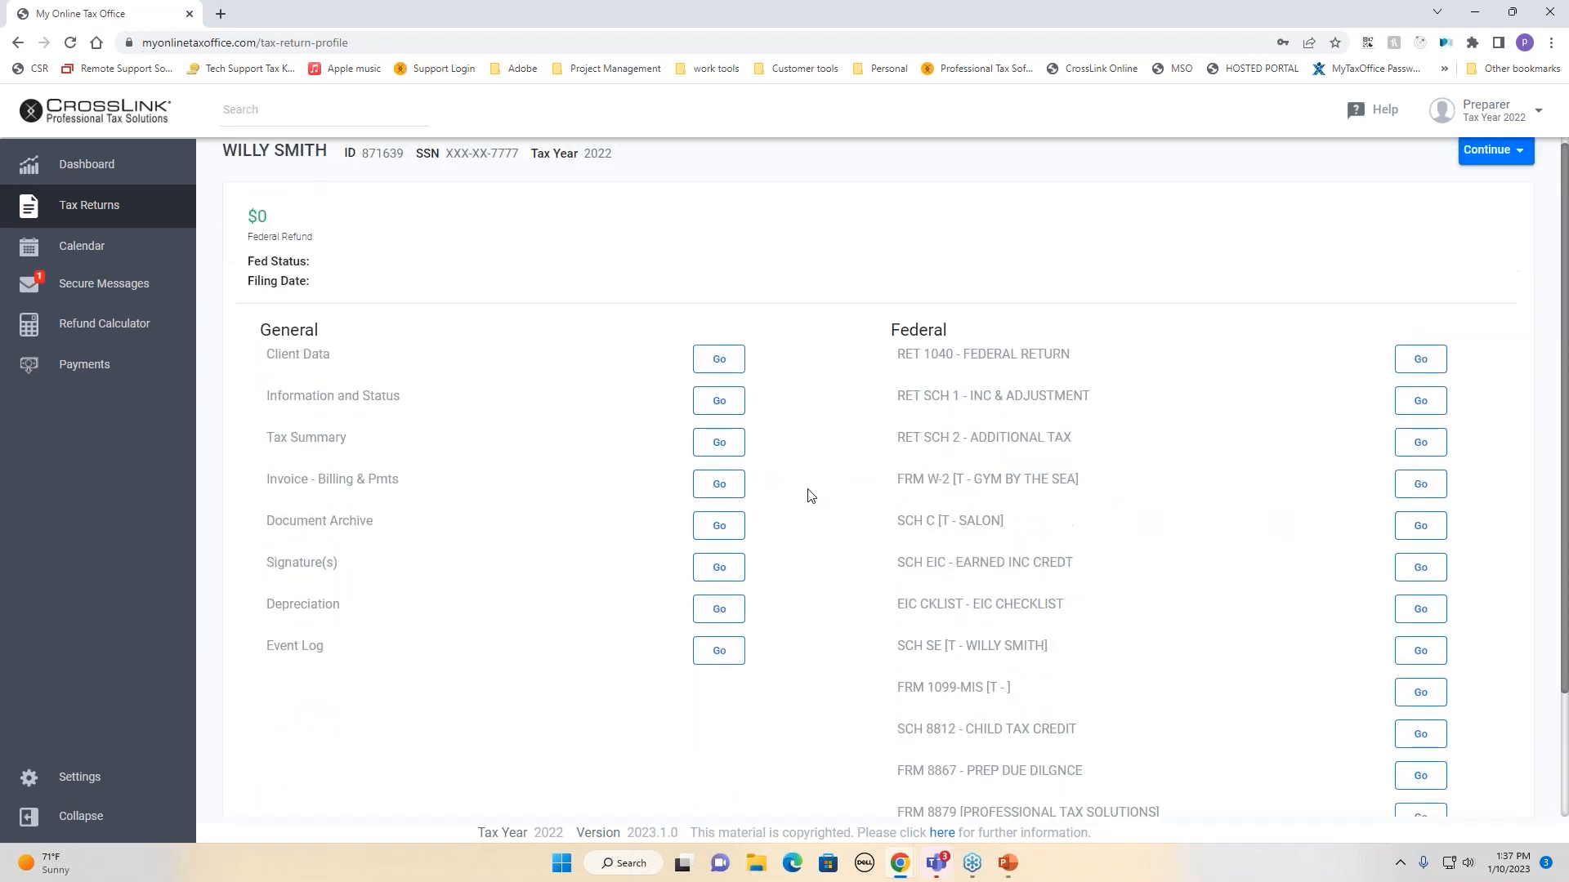
{"action": "scroll", "coordinate": [809, 496], "scroll_direction": "up", "scroll_amount": 1}
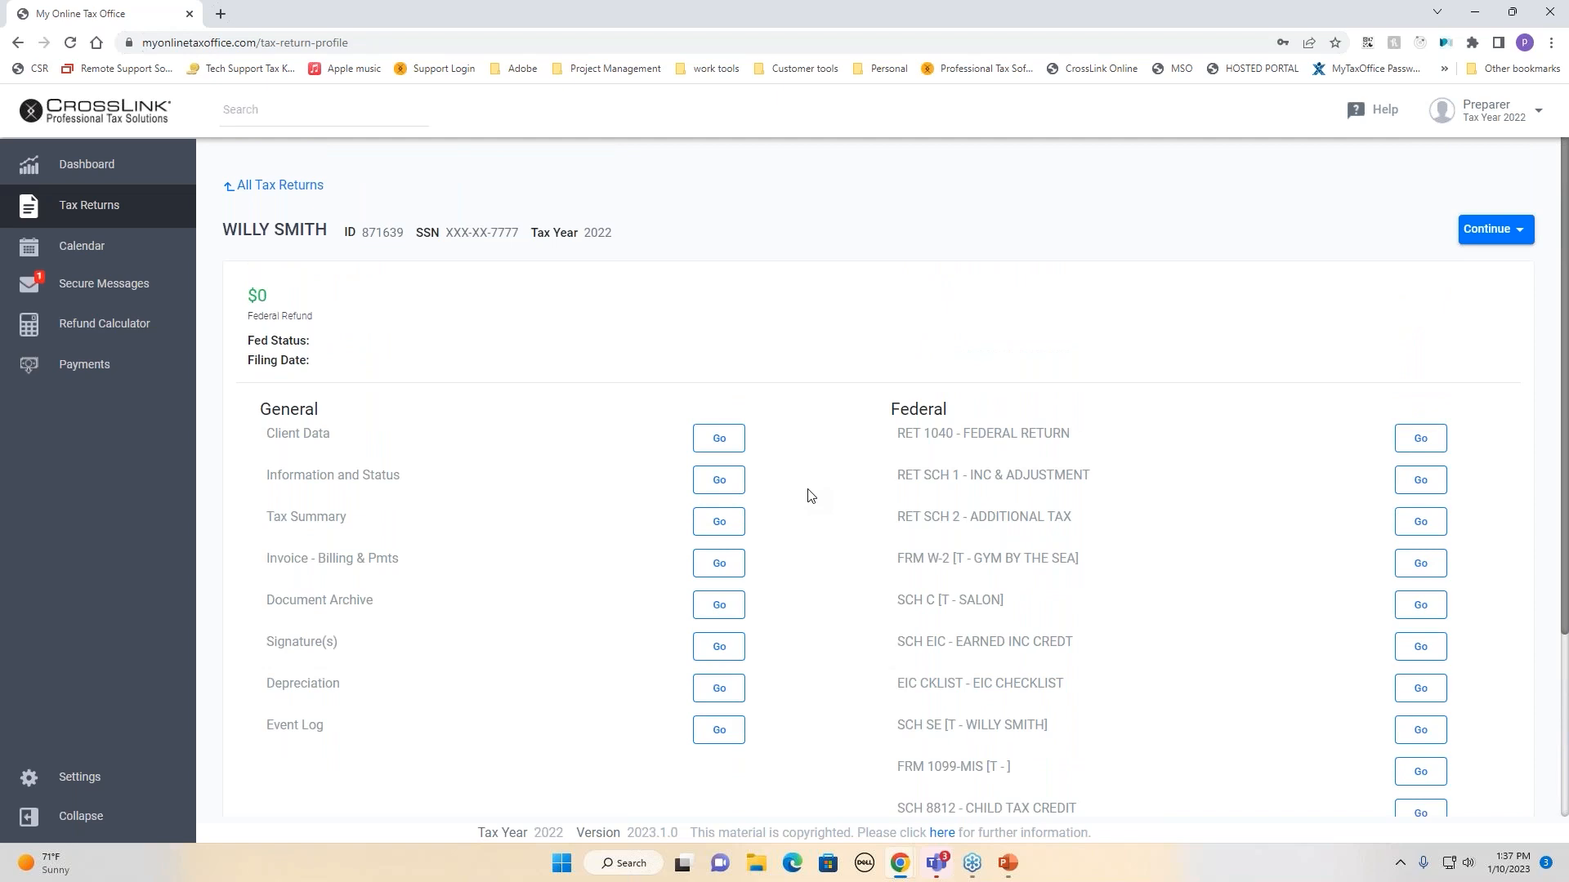
{"action": "scroll", "coordinate": [1103, 613], "scroll_direction": "down", "scroll_amount": 2}
{"action": "scroll", "coordinate": [1081, 606], "scroll_direction": "up", "scroll_amount": 2}
{"action": "scroll", "coordinate": [1221, 741], "scroll_direction": "down", "scroll_amount": 2}
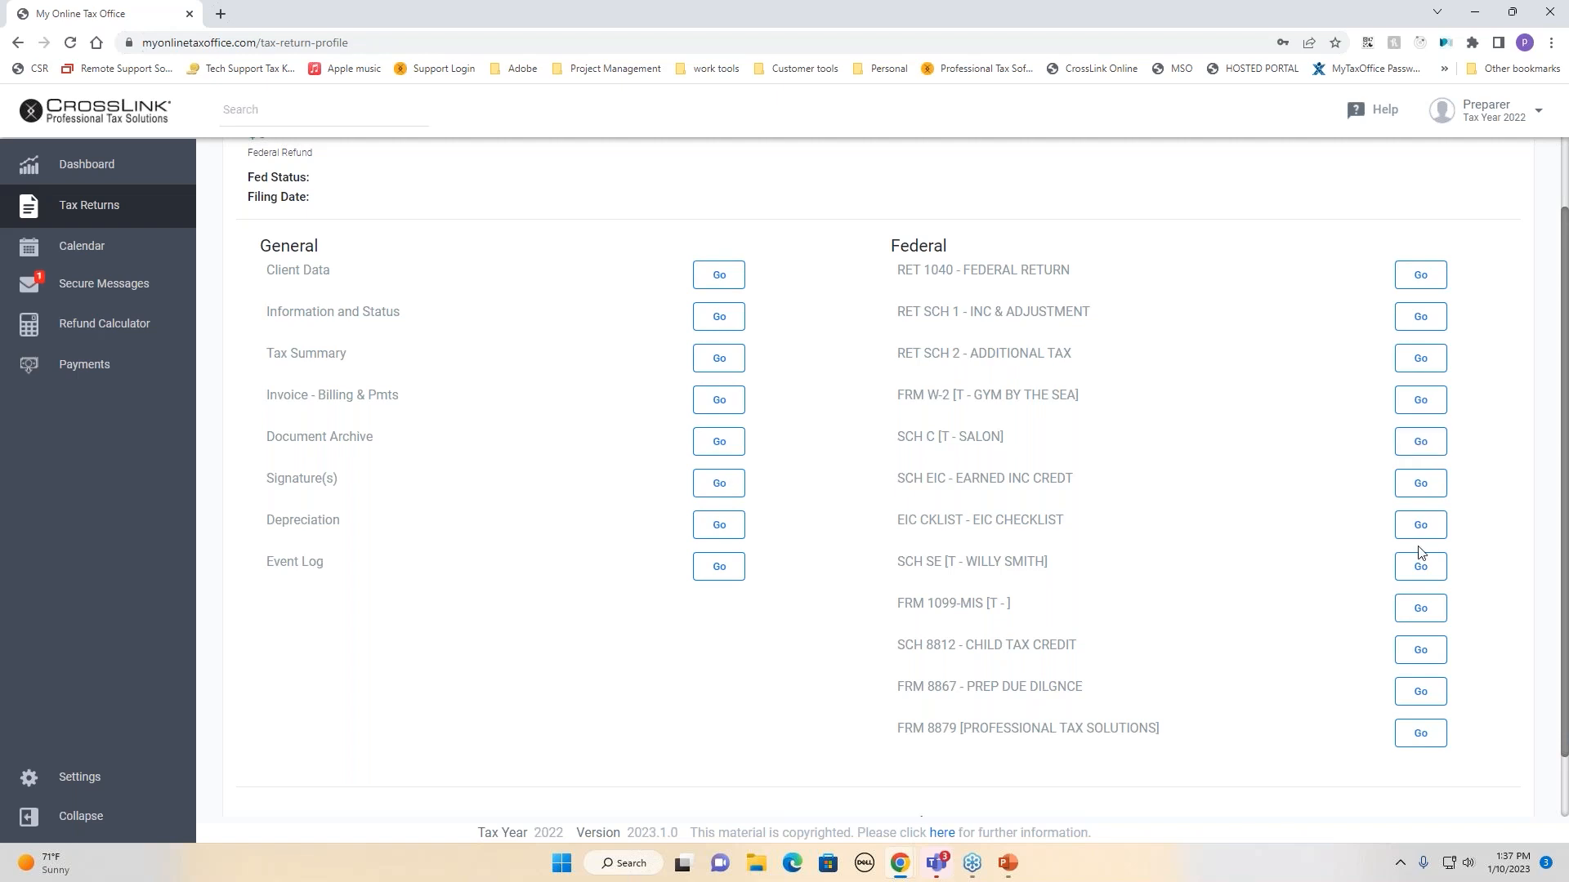
{"action": "scroll", "coordinate": [1418, 555], "scroll_direction": "down", "scroll_amount": 1}
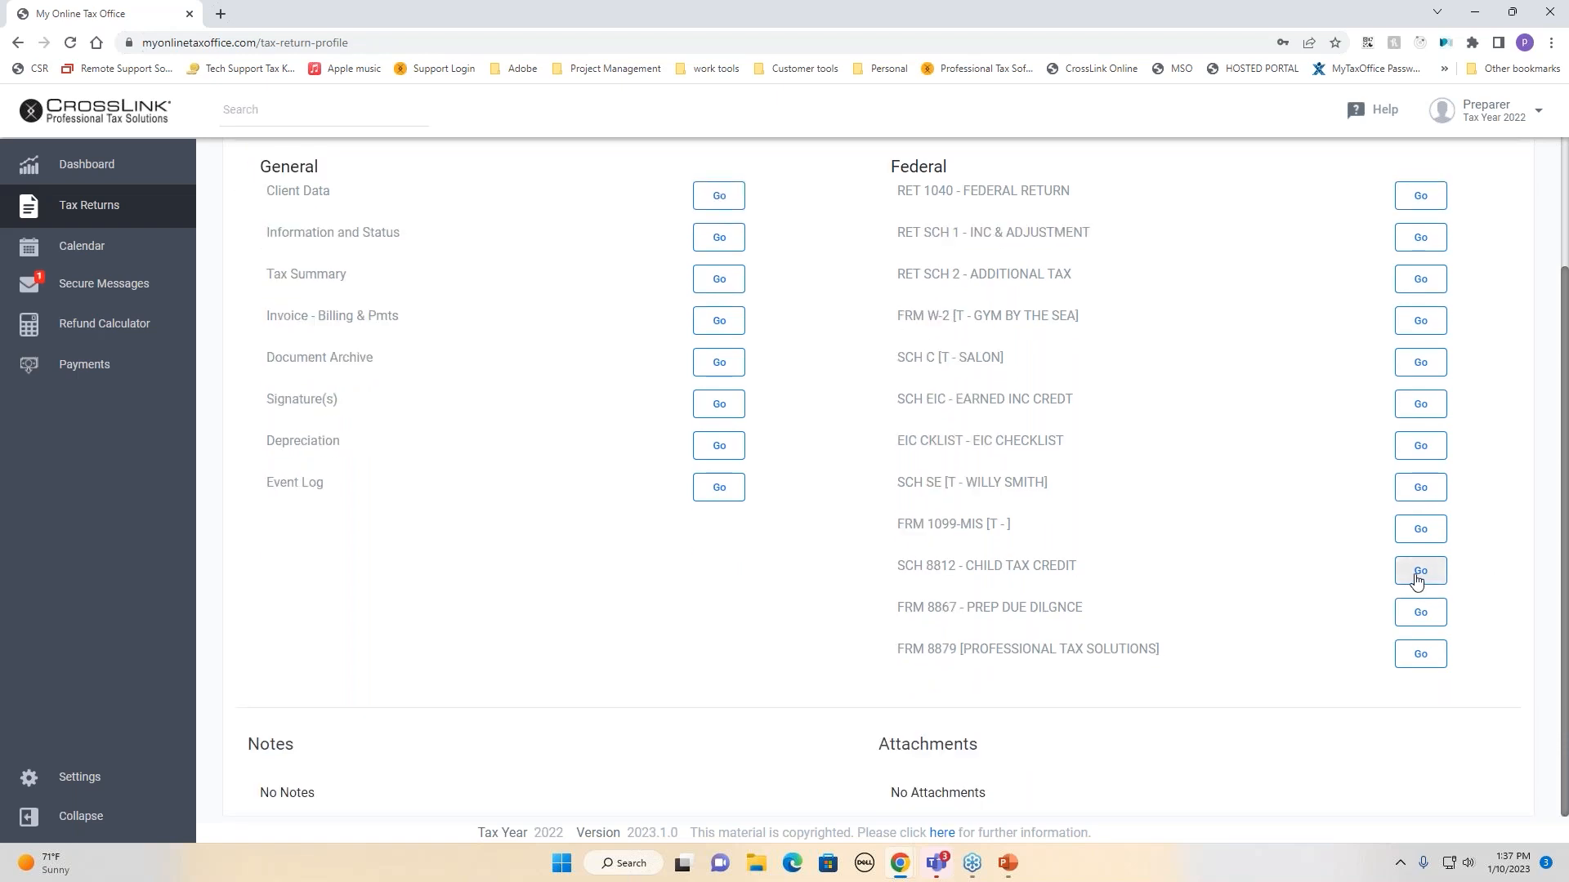
{"action": "scroll", "coordinate": [1411, 577], "scroll_direction": "up", "scroll_amount": 1}
{"action": "scroll", "coordinate": [1410, 577], "scroll_direction": "up", "scroll_amount": 3}
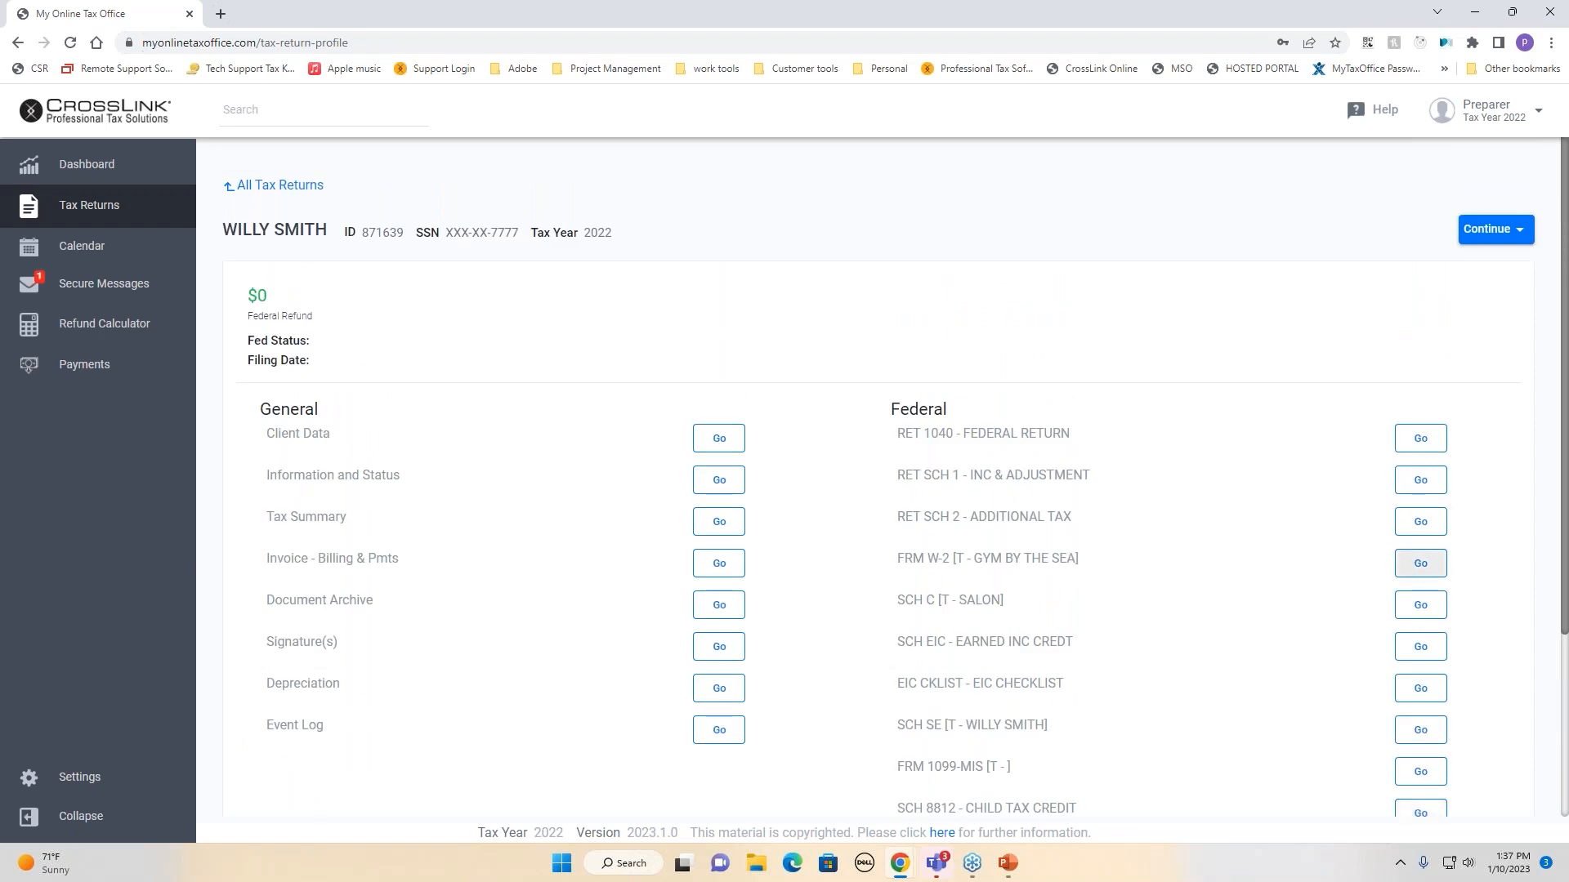
- Open the return in the forms editor and review its Tax Summary: 600 business income, 85 tax, $7,930 refund
{"action": "left_click", "coordinate": [1506, 232]}
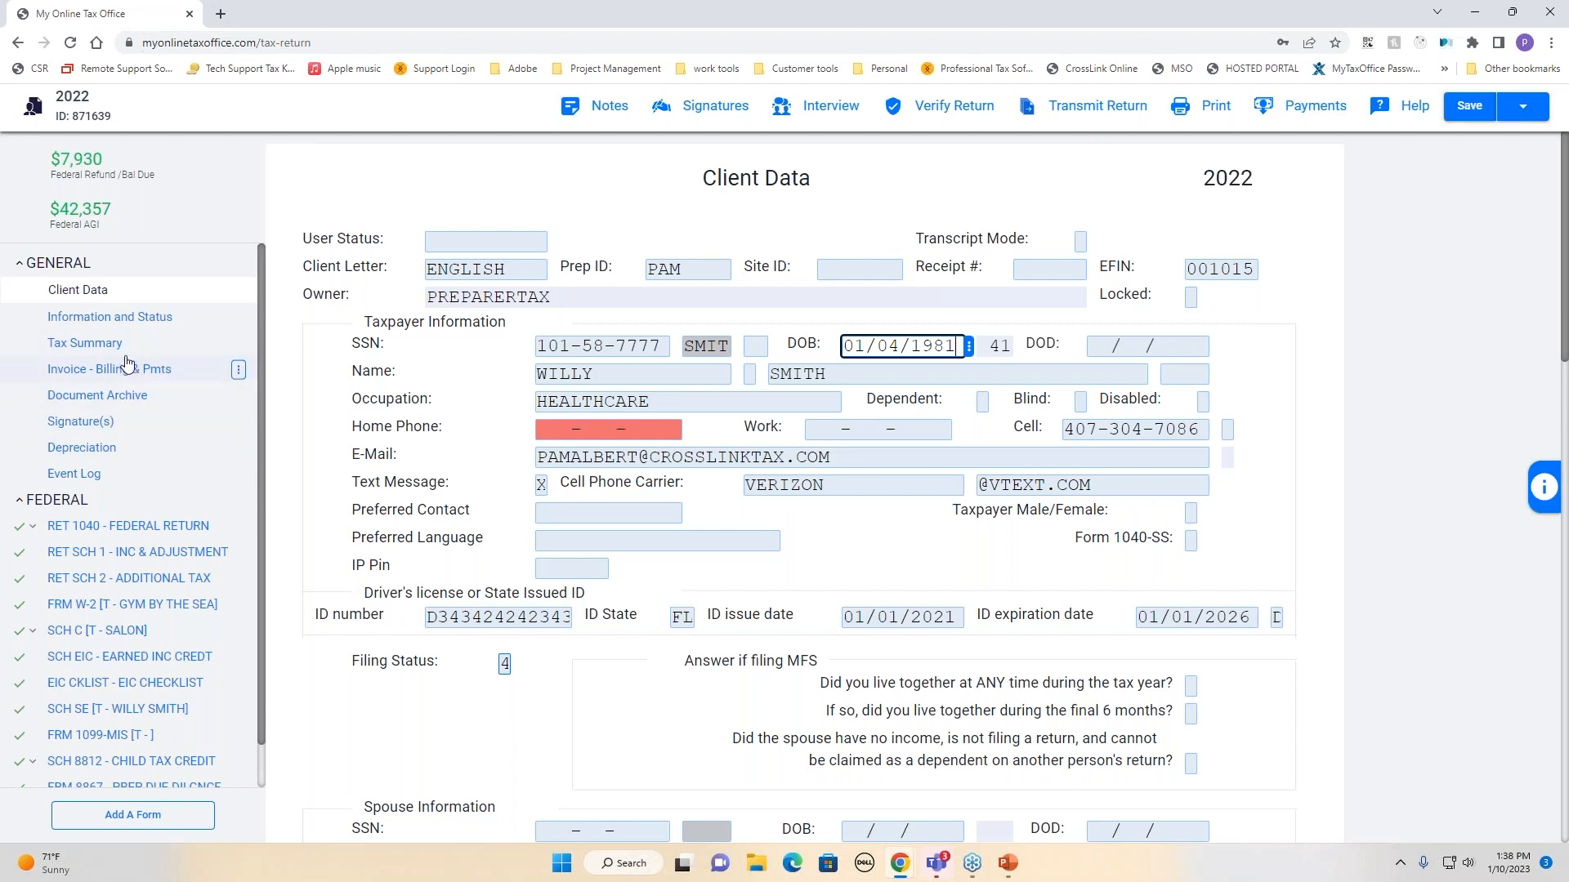
{"action": "left_click", "coordinate": [80, 344]}
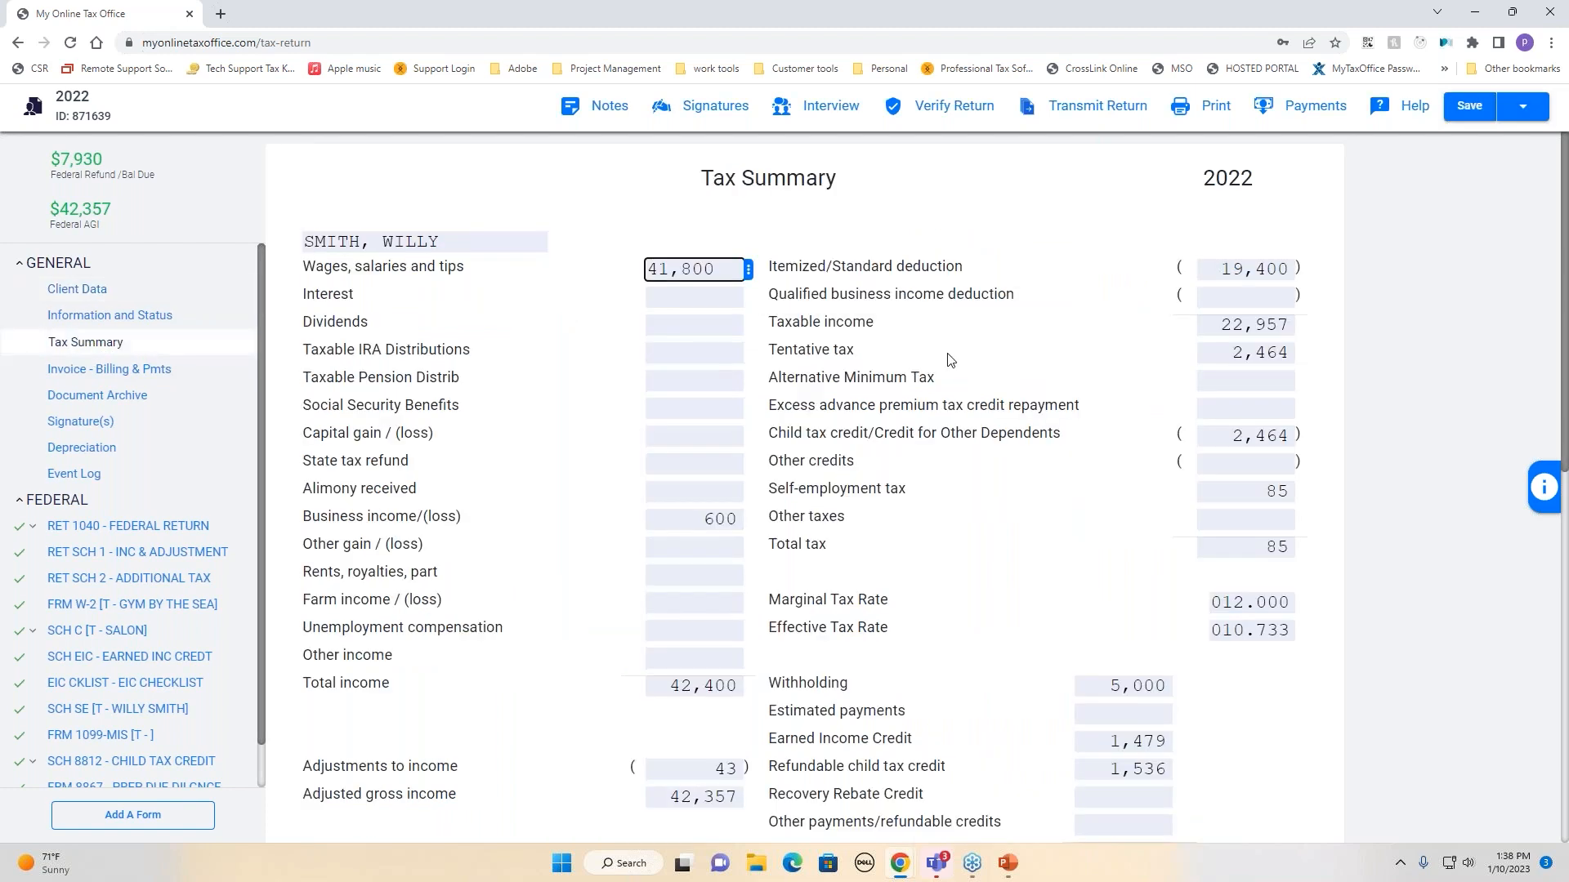
{"action": "scroll", "coordinate": [1071, 359], "scroll_direction": "down", "scroll_amount": 4}
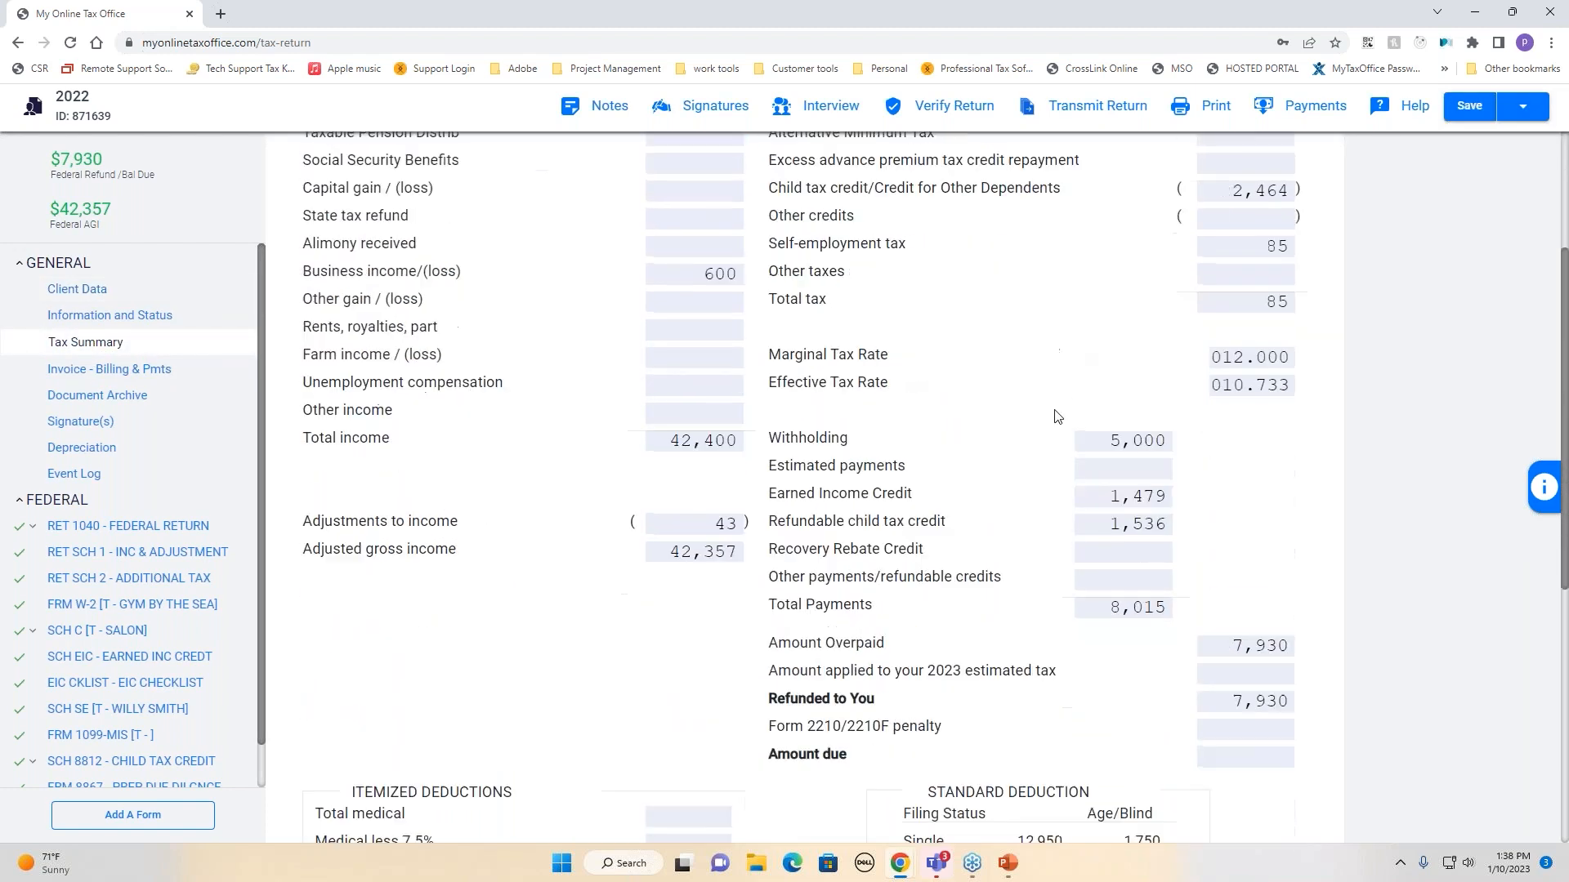
{"action": "scroll", "coordinate": [1095, 466], "scroll_direction": "up", "scroll_amount": 5}
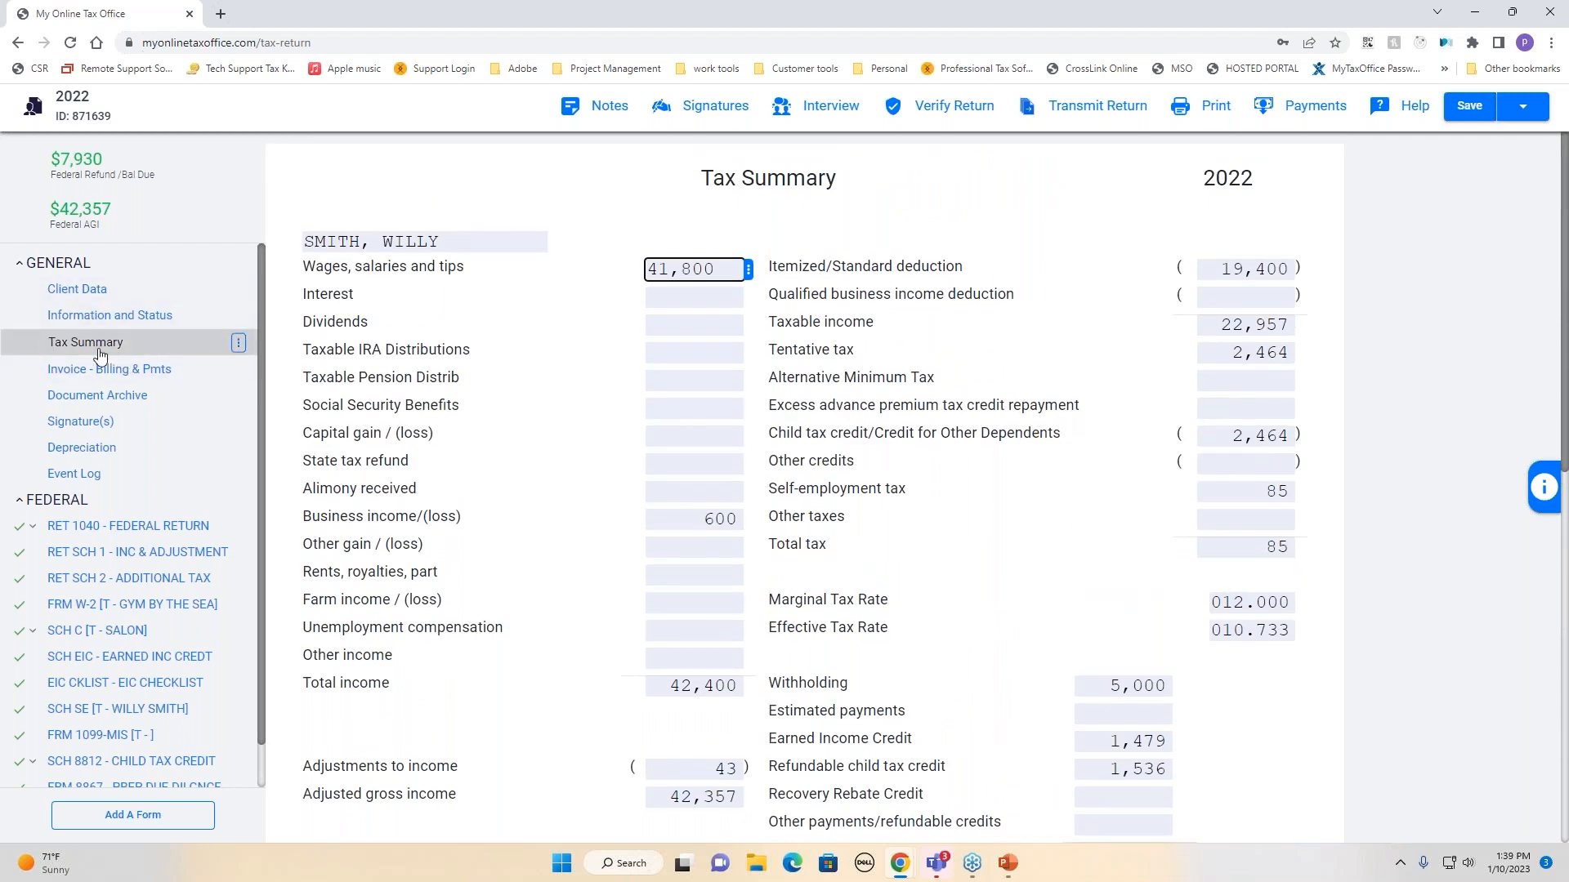
{"action": "scroll", "coordinate": [76, 597], "scroll_direction": "down", "scroll_amount": 1}
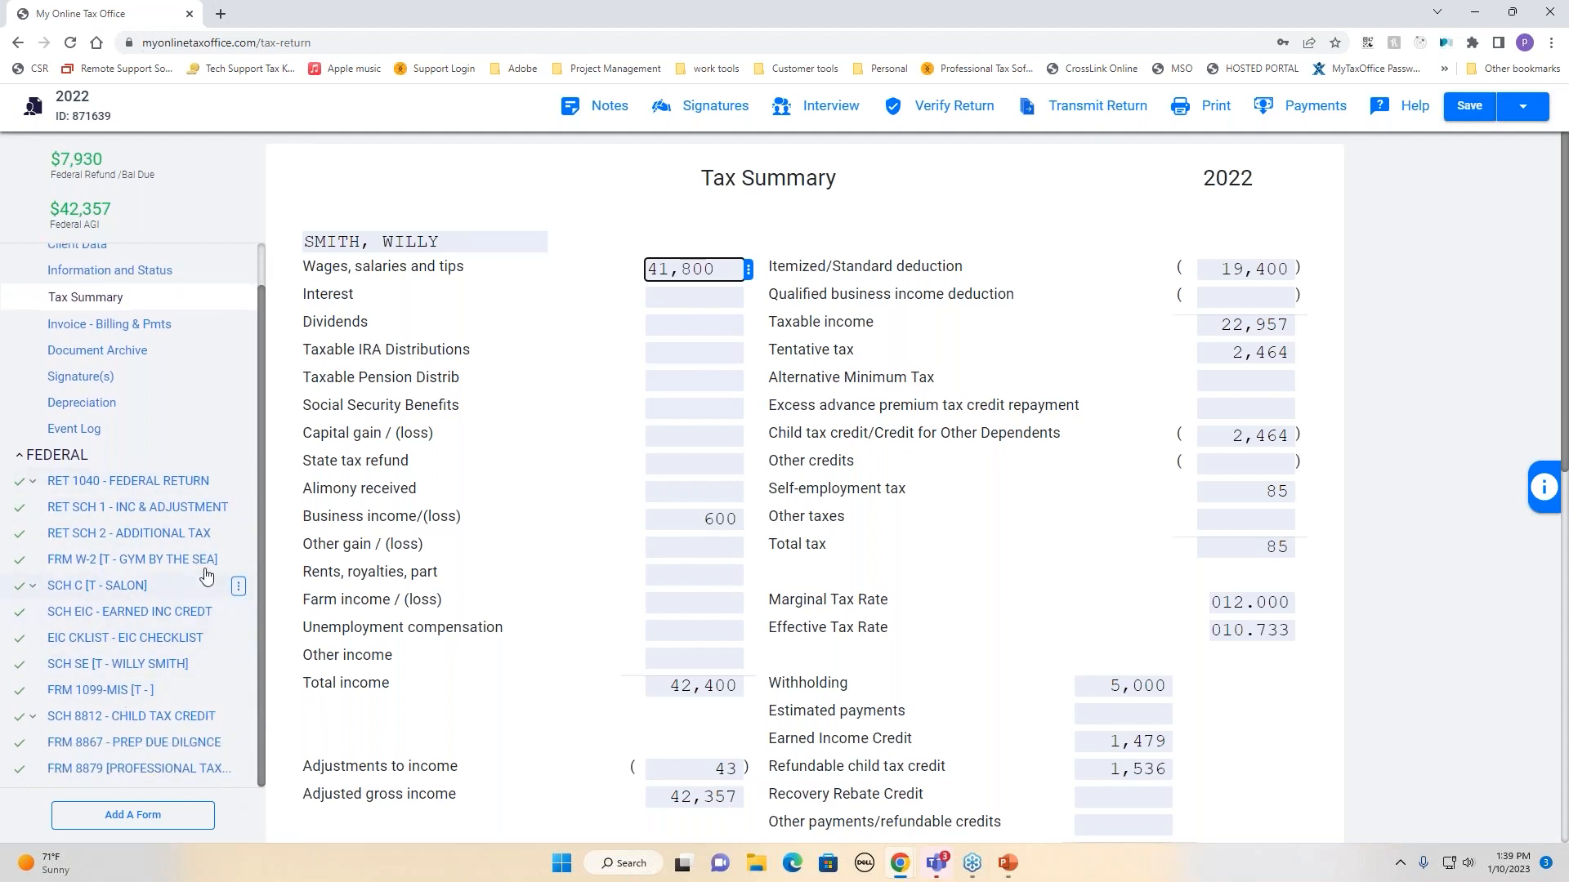
{"action": "scroll", "coordinate": [206, 582], "scroll_direction": "up", "scroll_amount": 1}
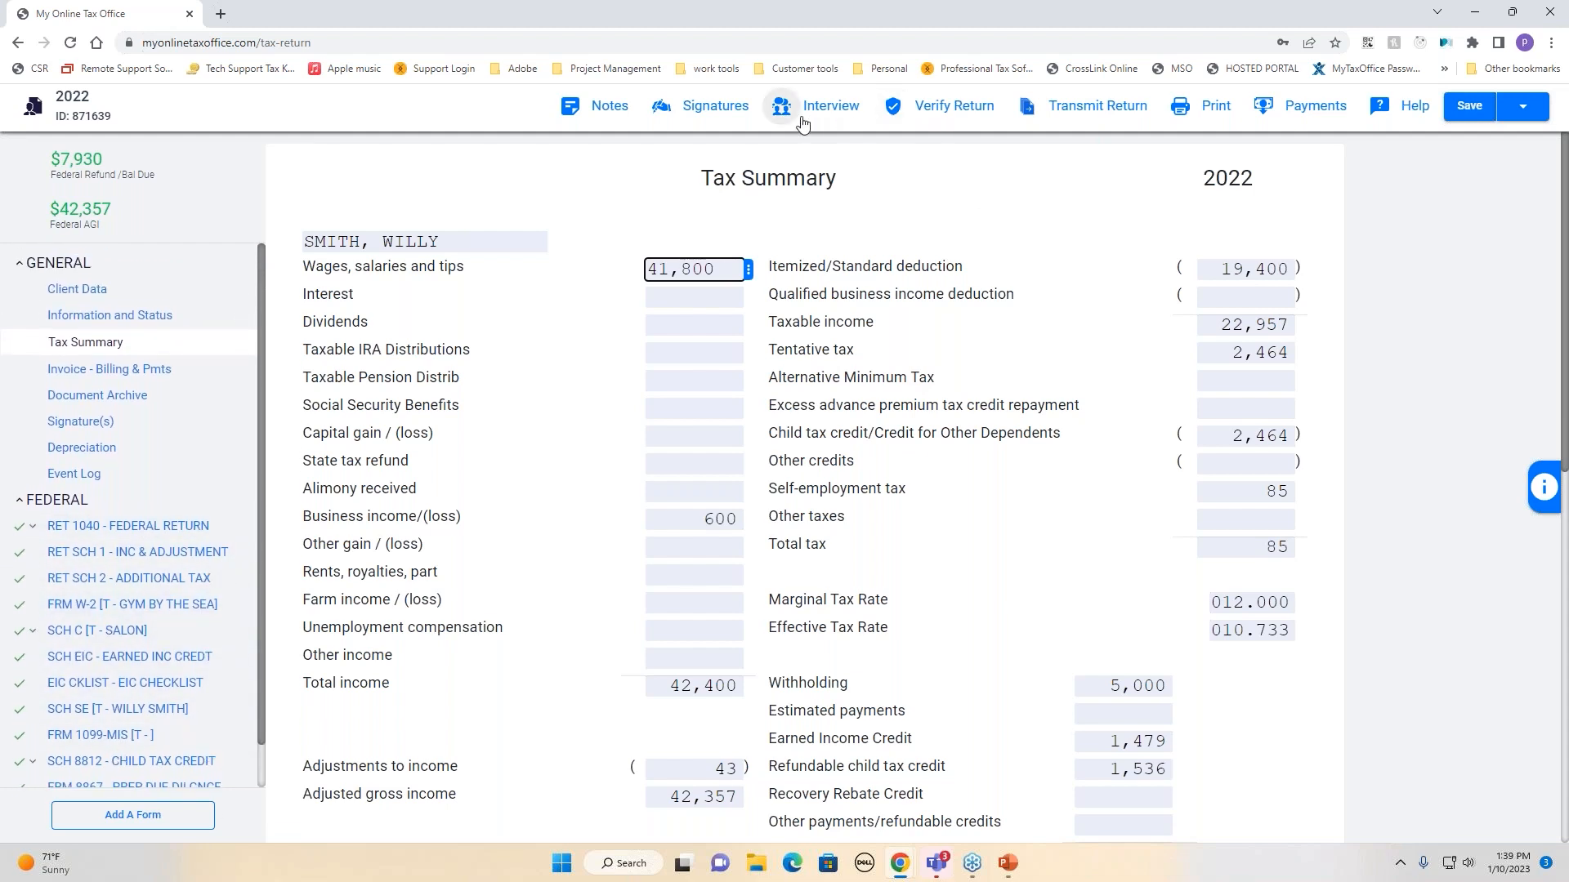
- Verify the return (0 errors, 29 warnings), then use Save And Close
{"action": "left_click", "coordinate": [919, 120]}
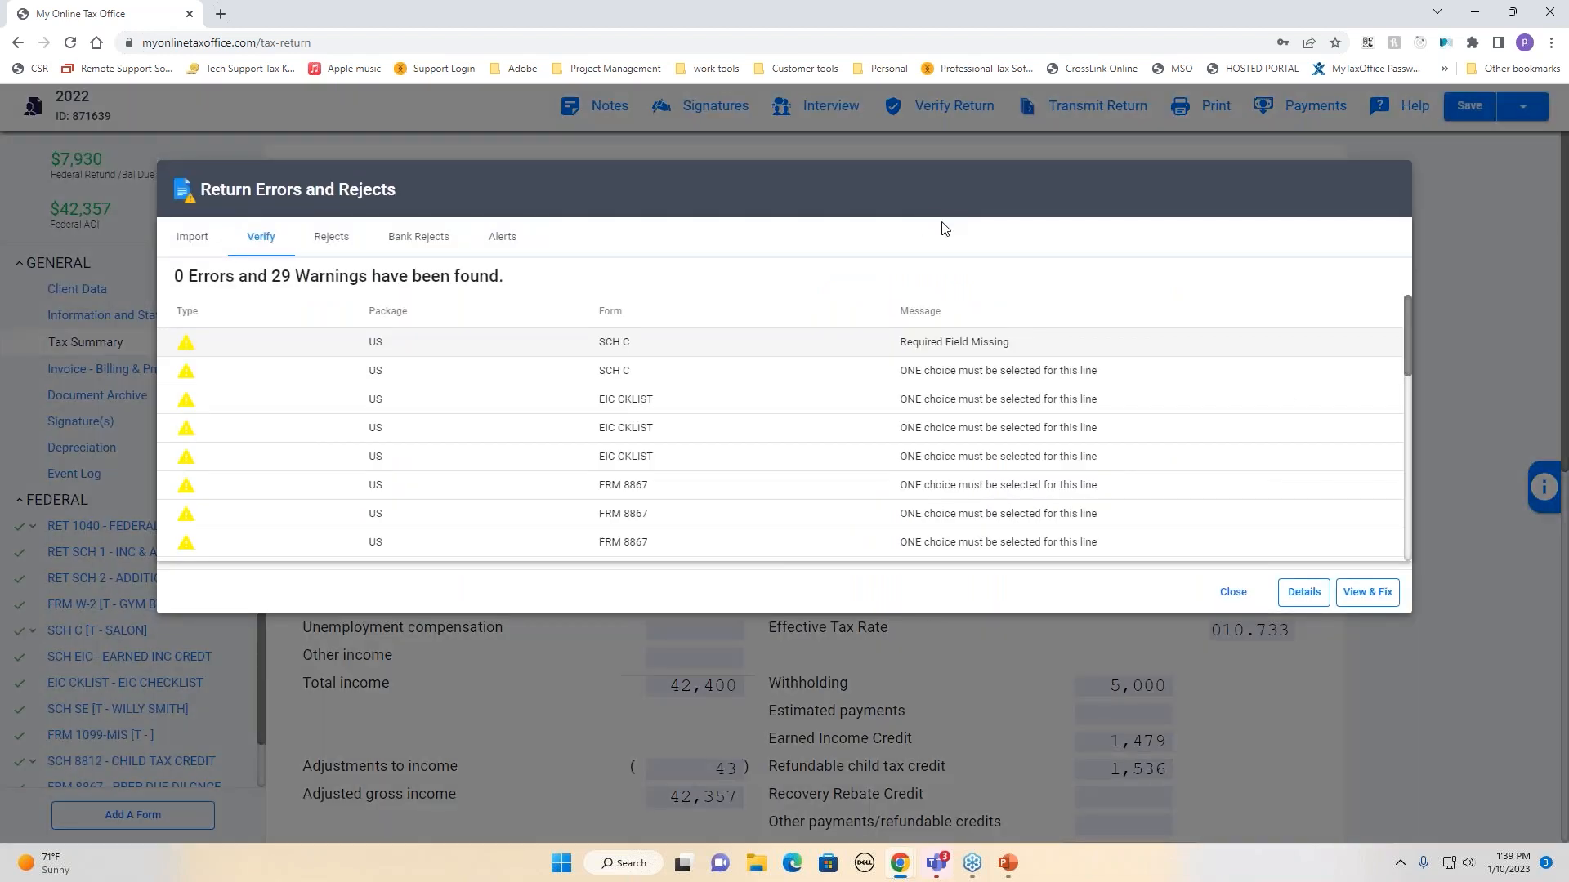
{"action": "scroll", "coordinate": [1135, 438], "scroll_direction": "down", "scroll_amount": 4}
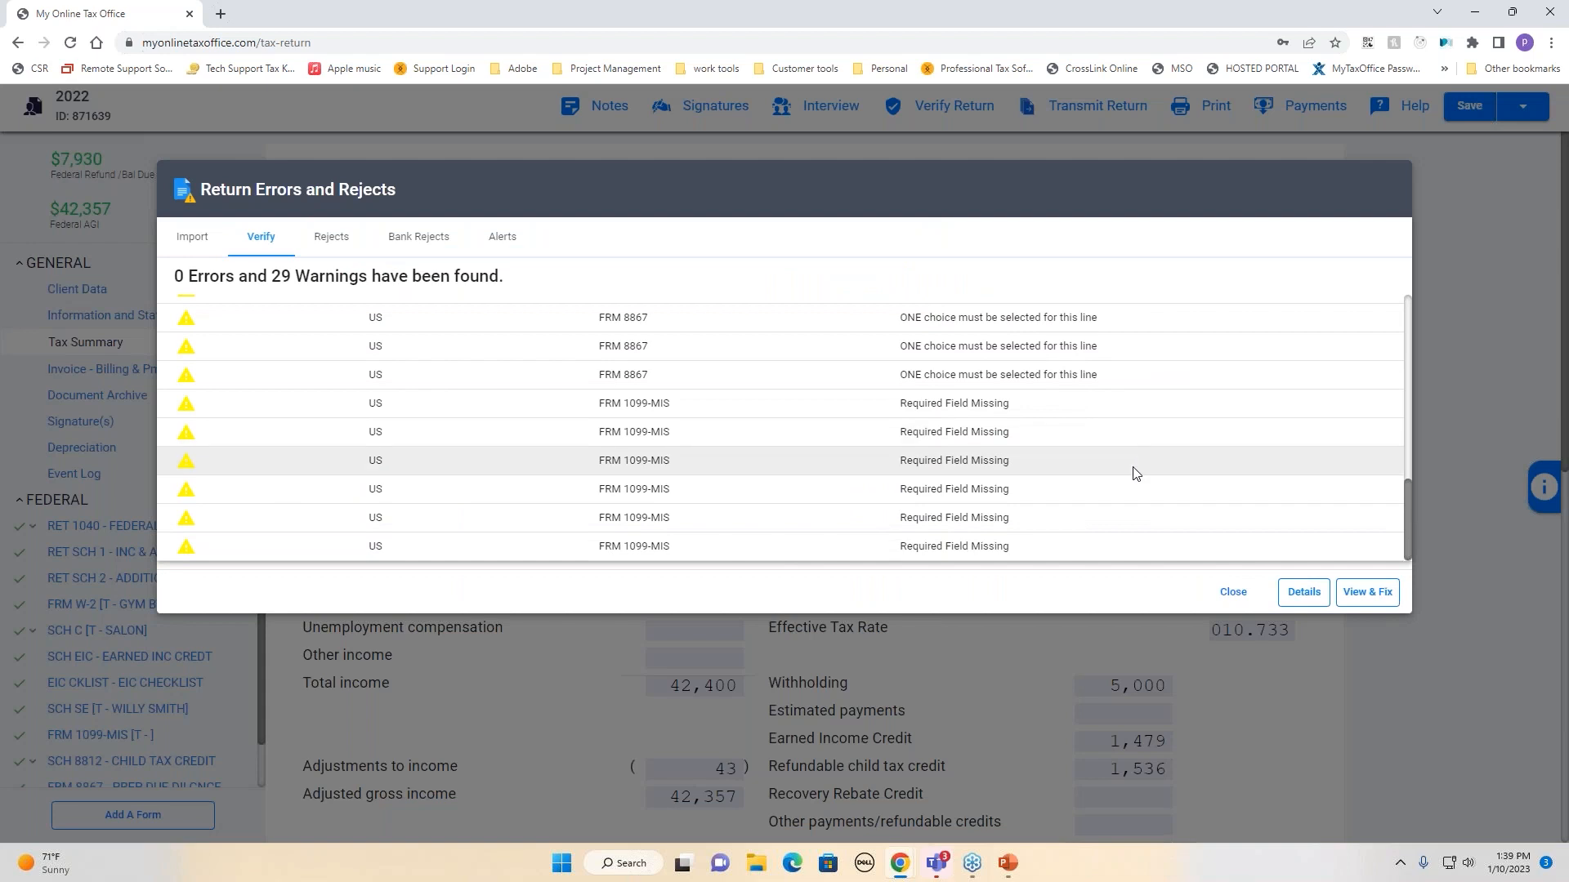
{"action": "left_click", "coordinate": [1234, 594]}
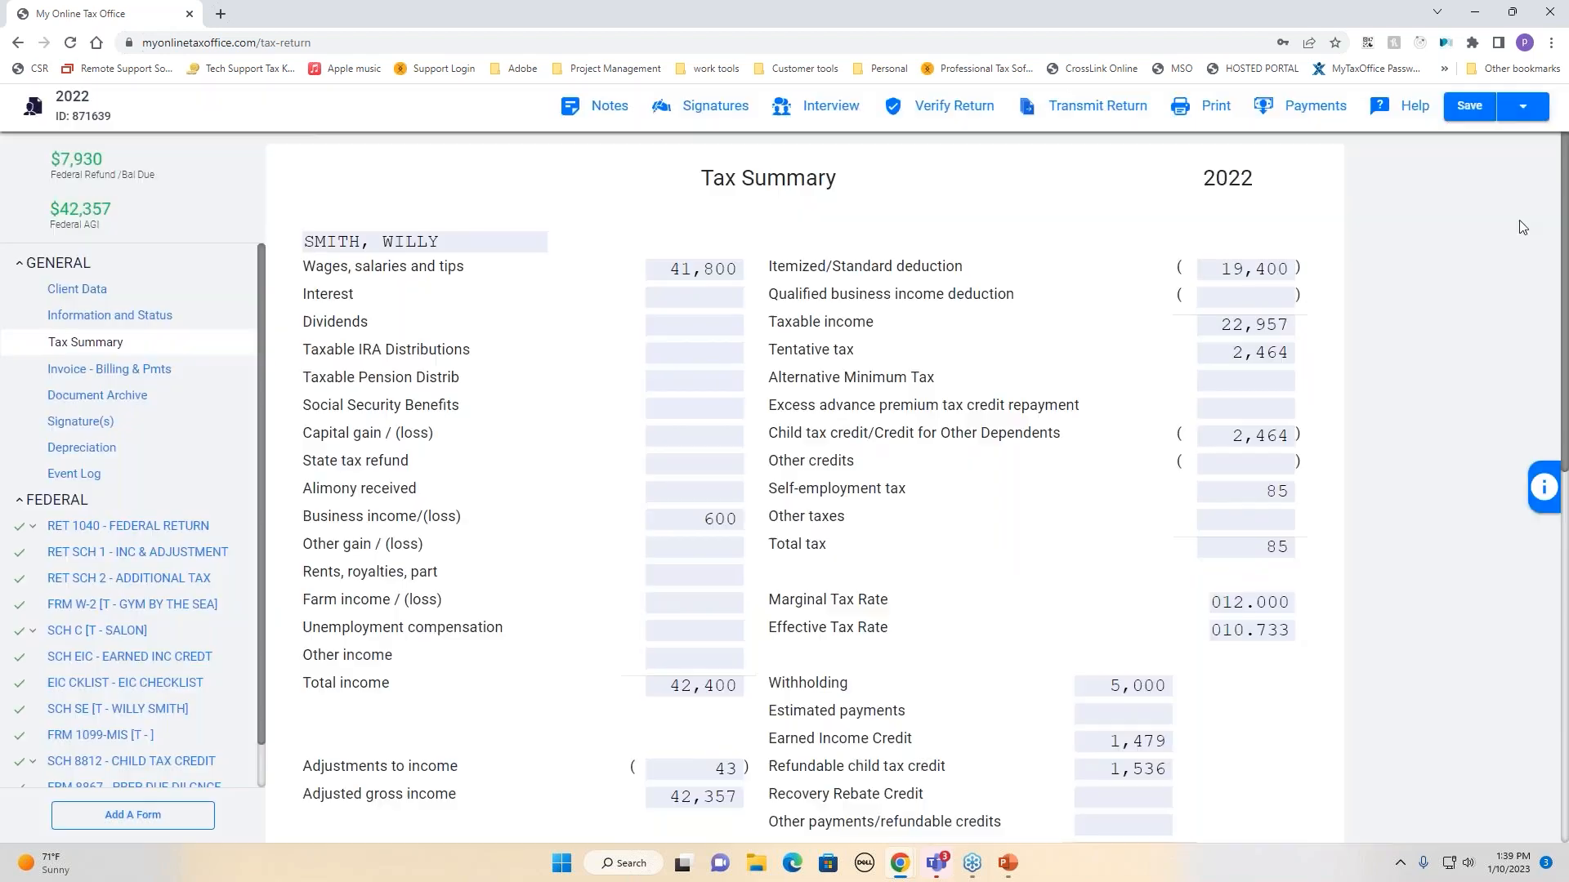
{"action": "left_click", "coordinate": [1523, 117]}
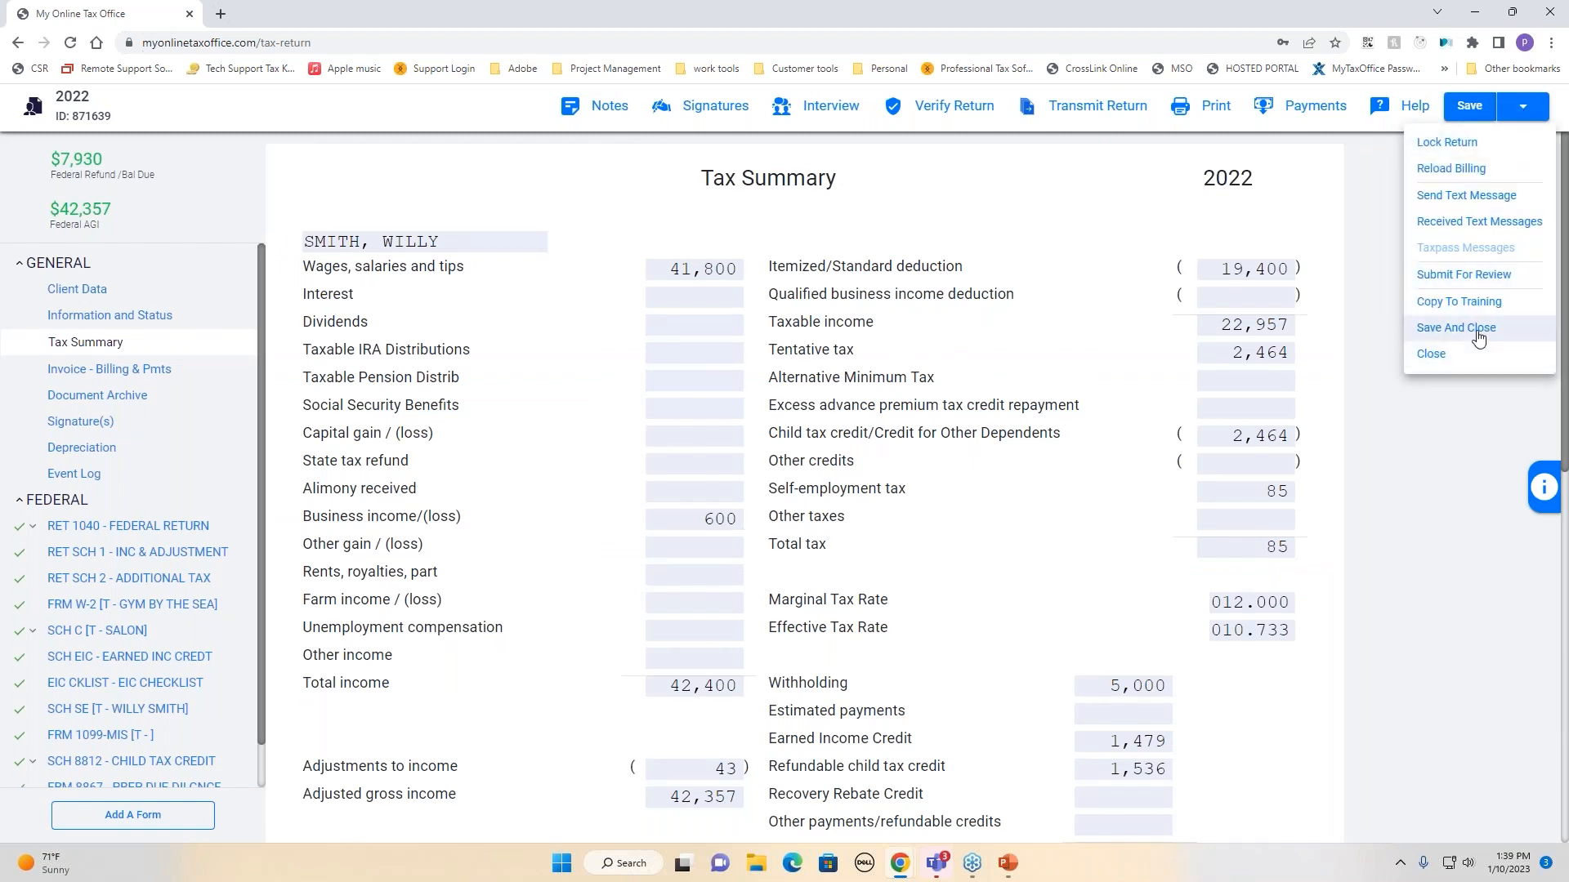
{"action": "left_click", "coordinate": [1463, 327]}
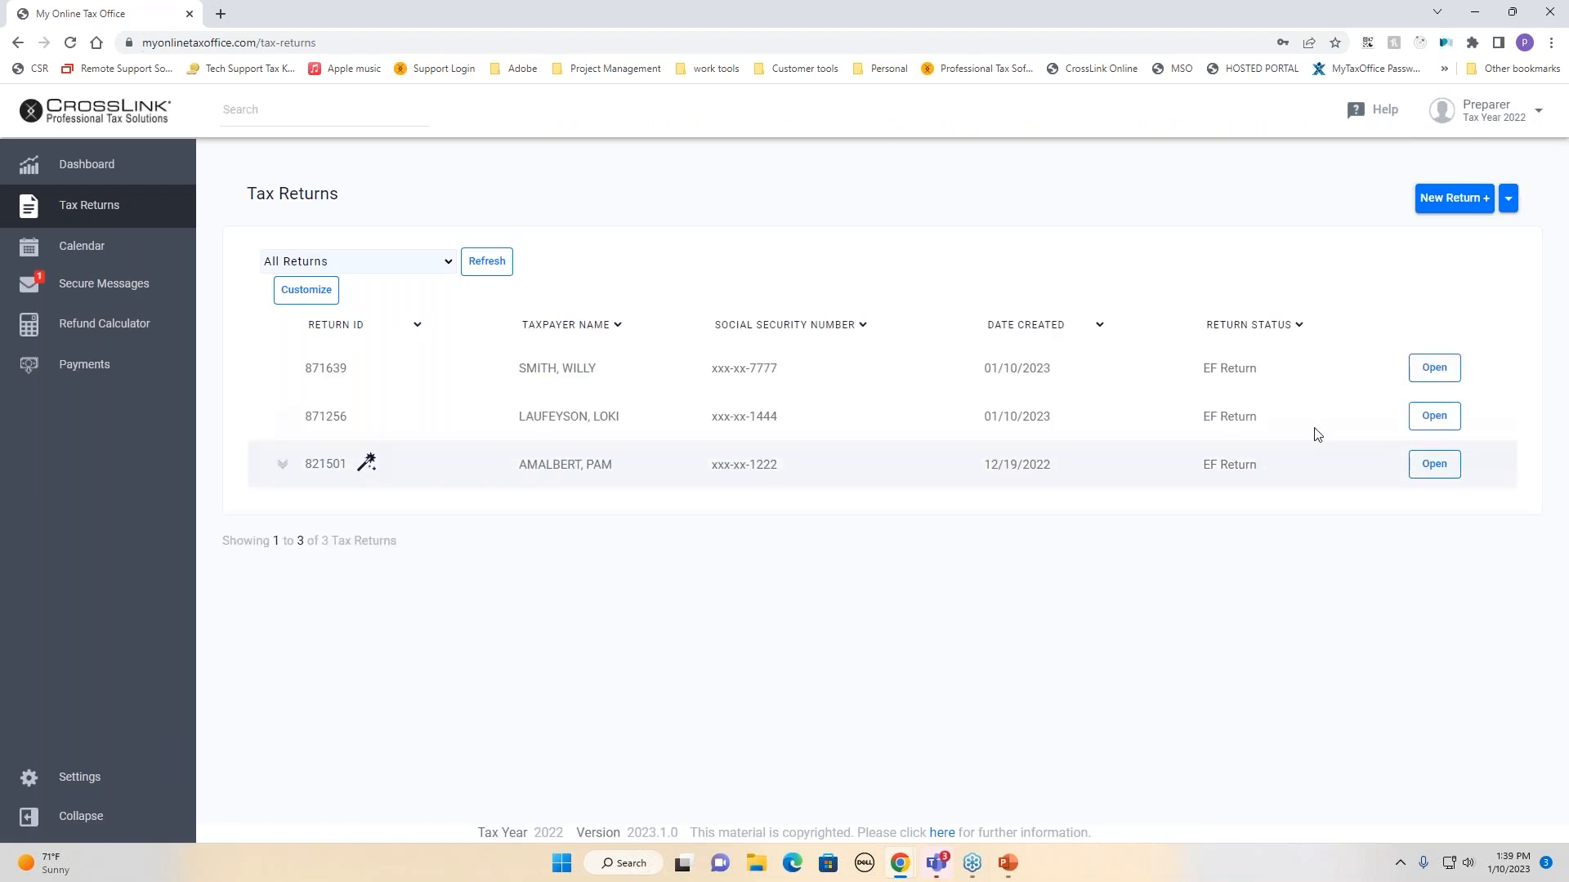
- Open the second client's return, verify it successfully, and check the $7,280 refund on Client Data
{"action": "left_click", "coordinate": [1435, 417]}
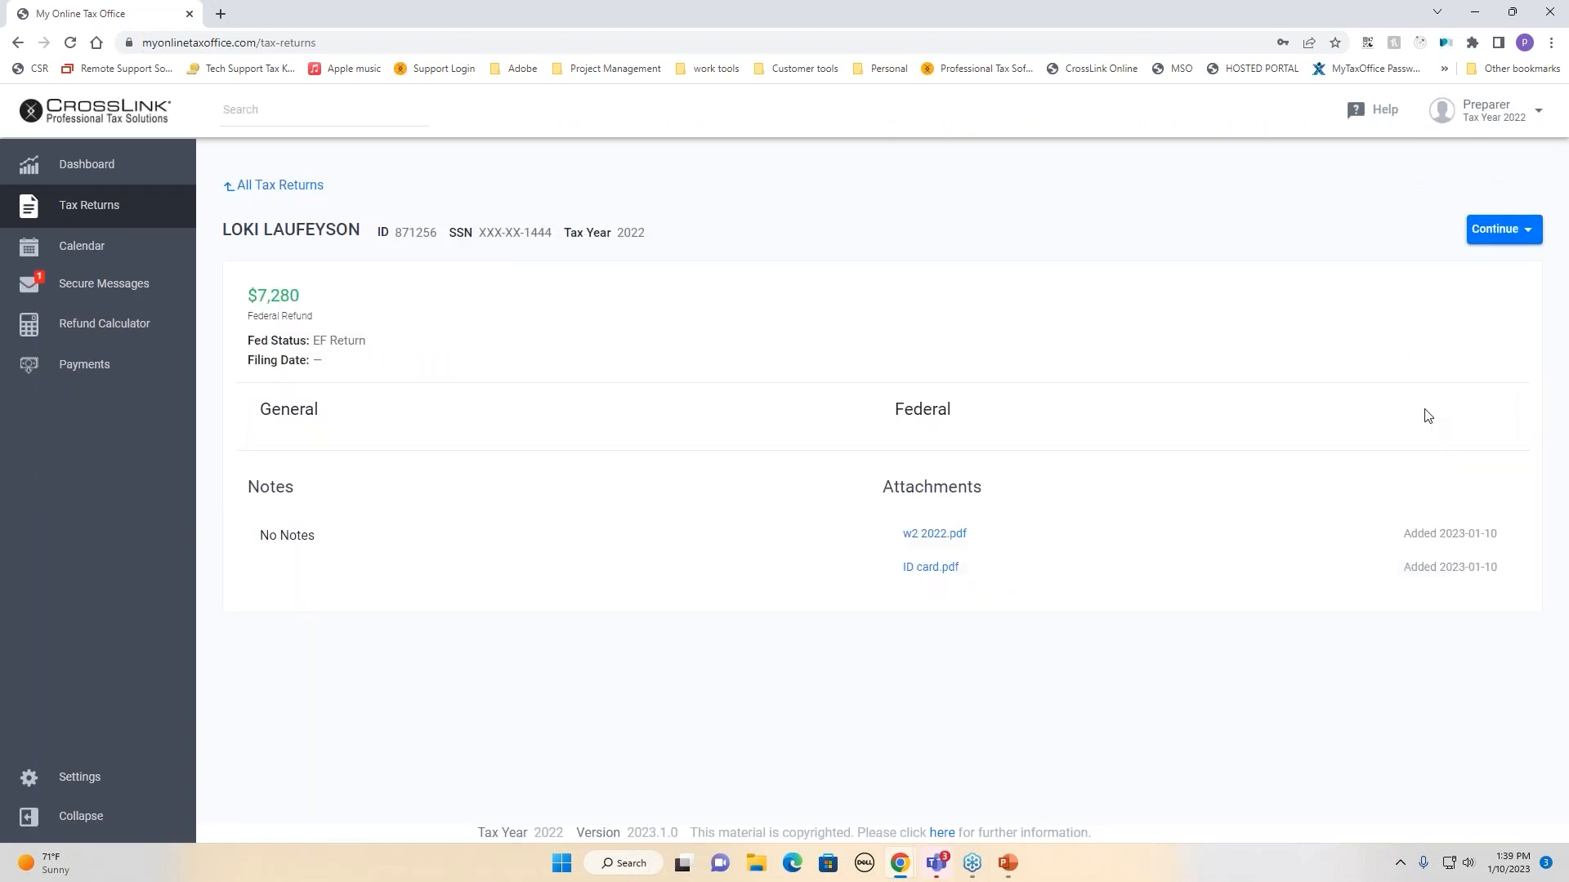
{"action": "left_click", "coordinate": [1484, 232]}
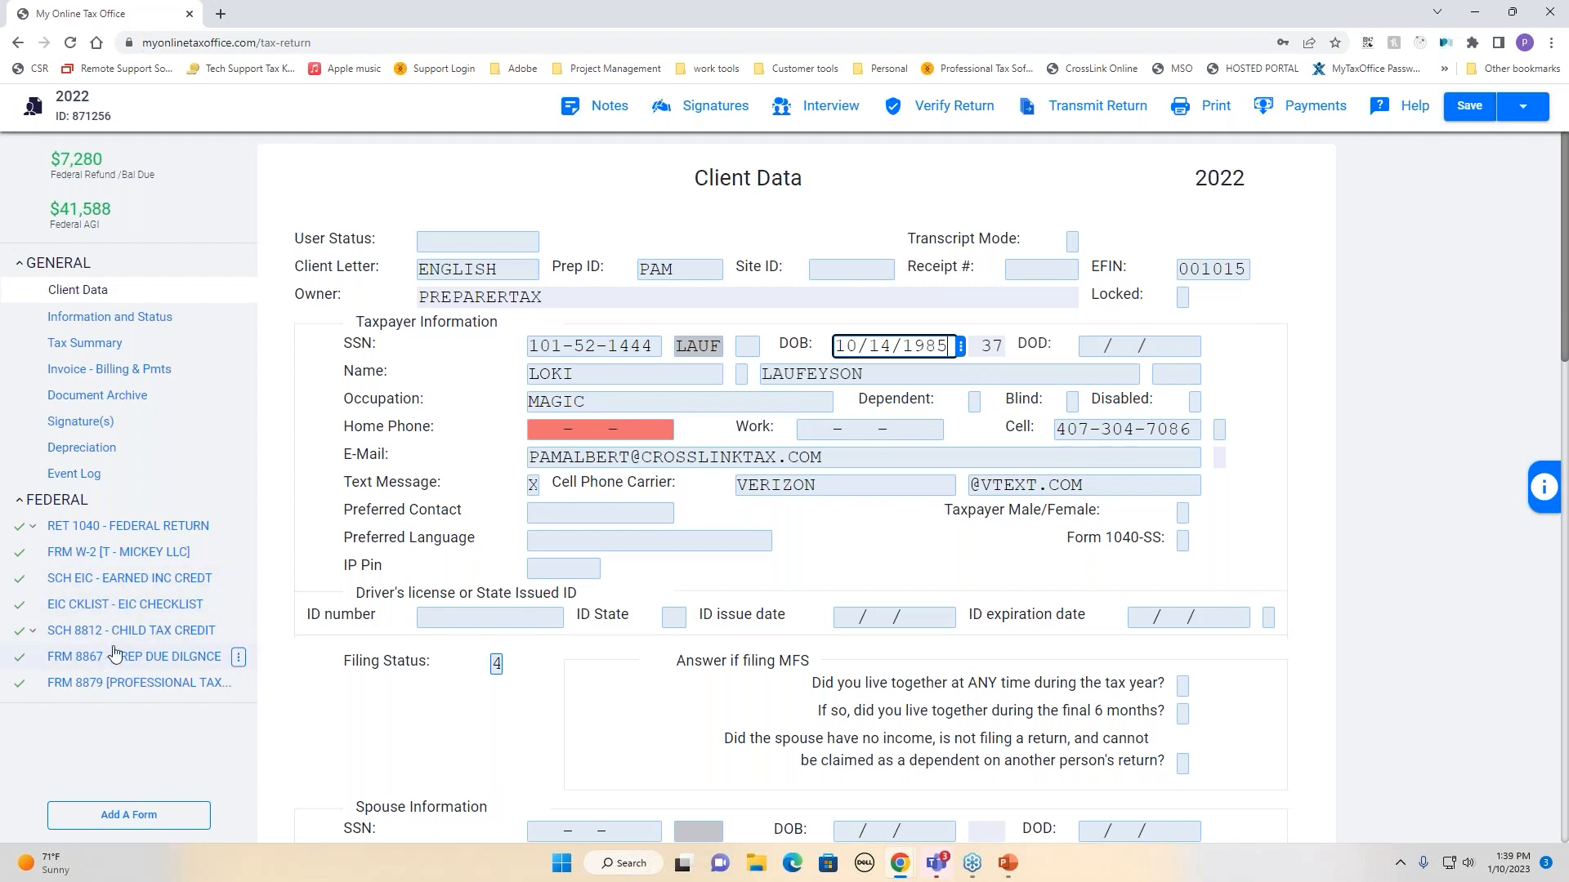
{"action": "left_click", "coordinate": [893, 106]}
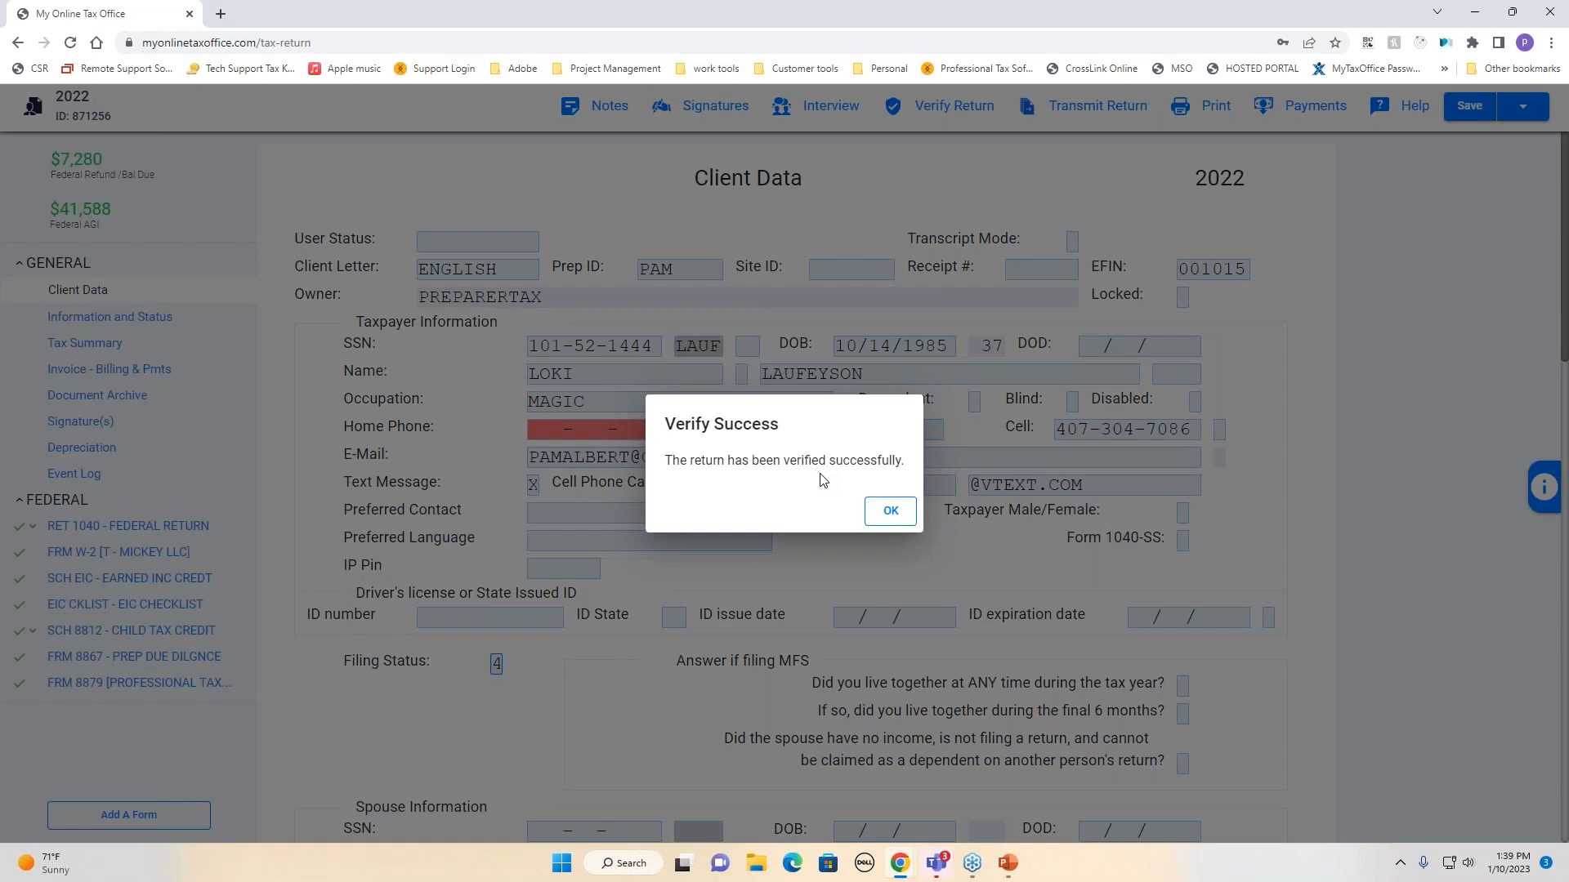
{"action": "left_click", "coordinate": [883, 512]}
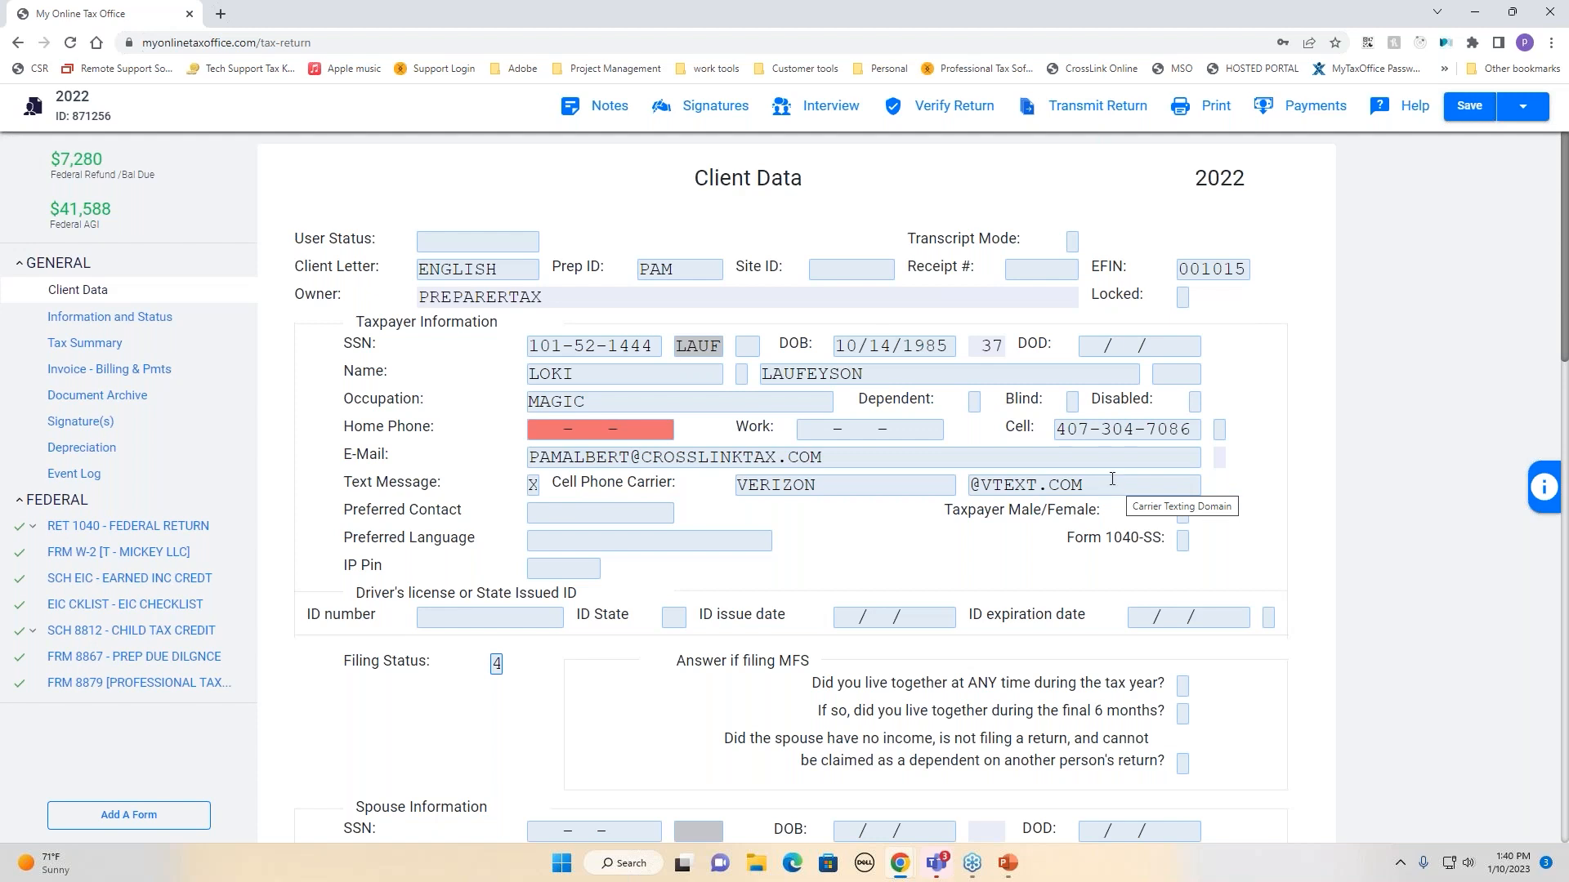
{"action": "scroll", "coordinate": [1063, 449], "scroll_direction": "down", "scroll_amount": 9}
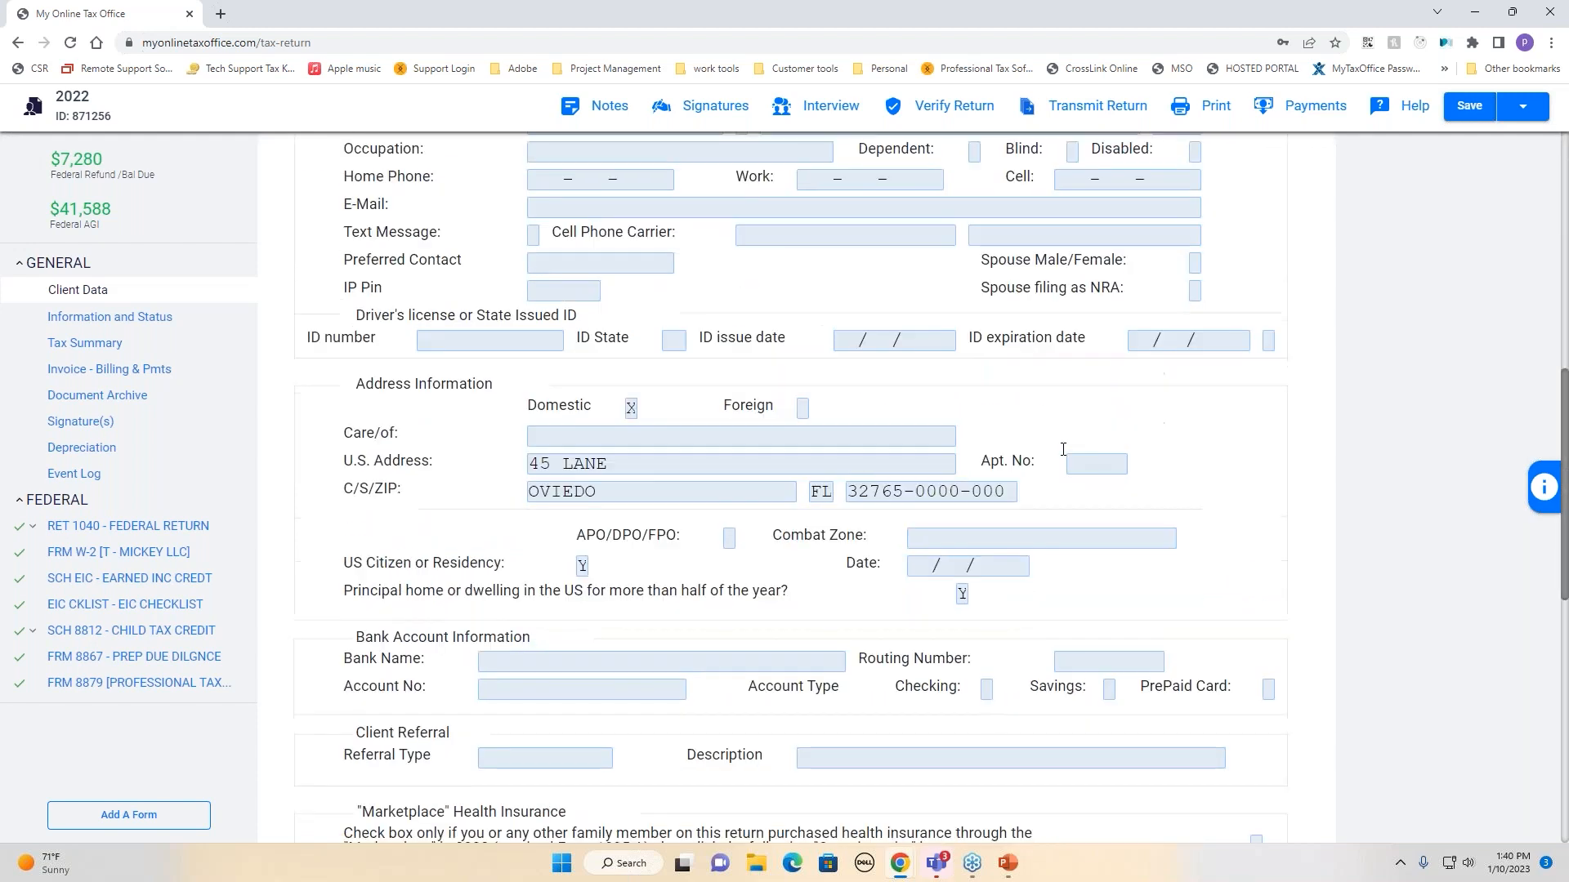
{"action": "scroll", "coordinate": [1063, 448], "scroll_direction": "down", "scroll_amount": 8}
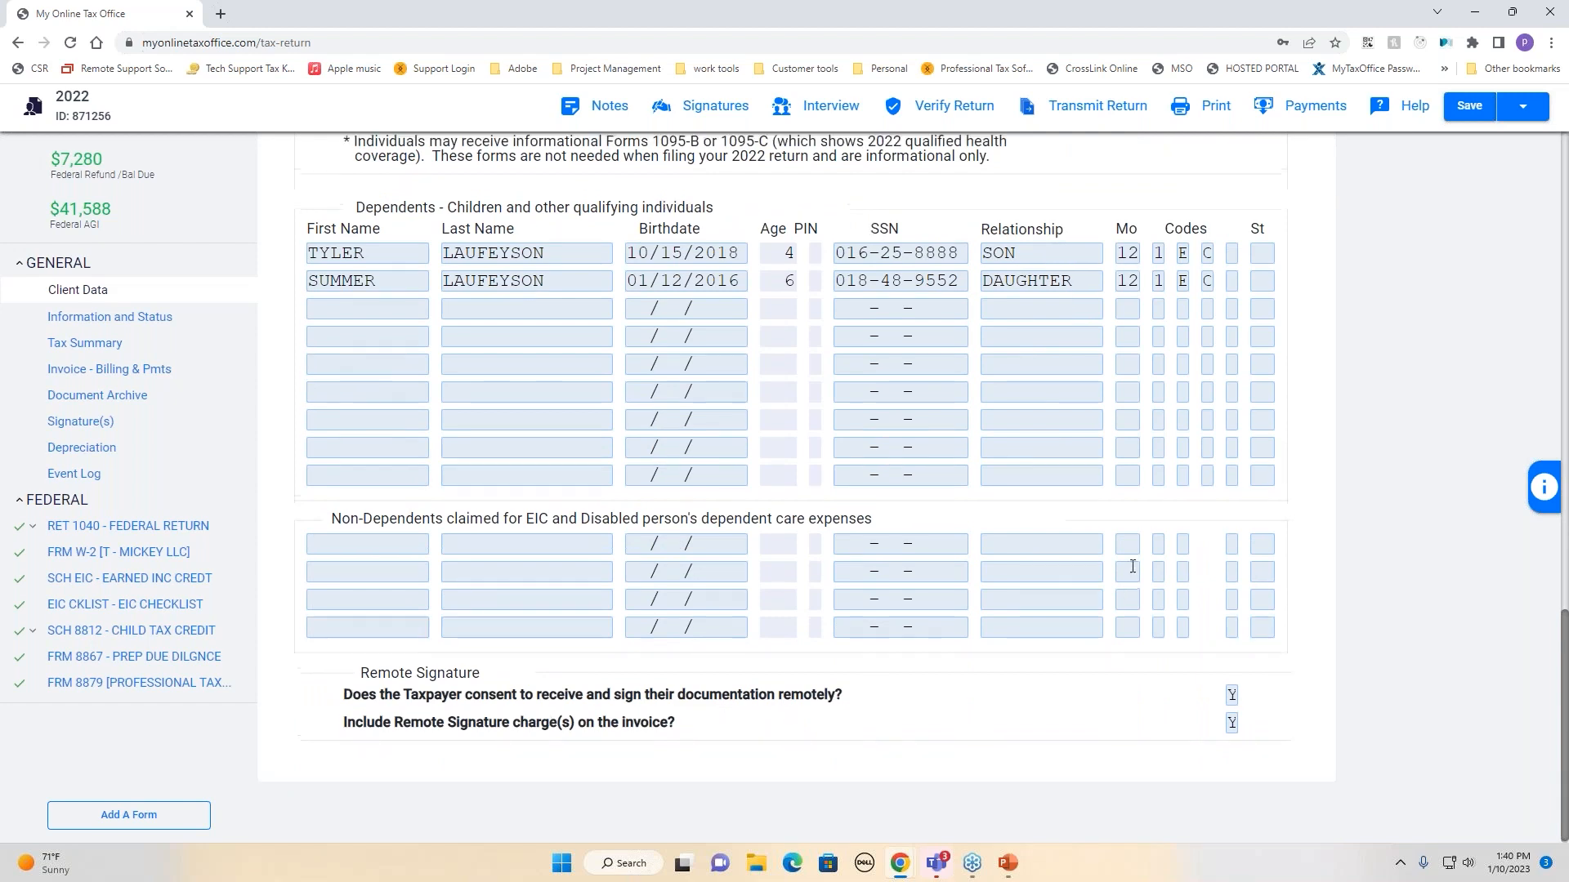
{"action": "scroll", "coordinate": [1133, 566], "scroll_direction": "up", "scroll_amount": 17}
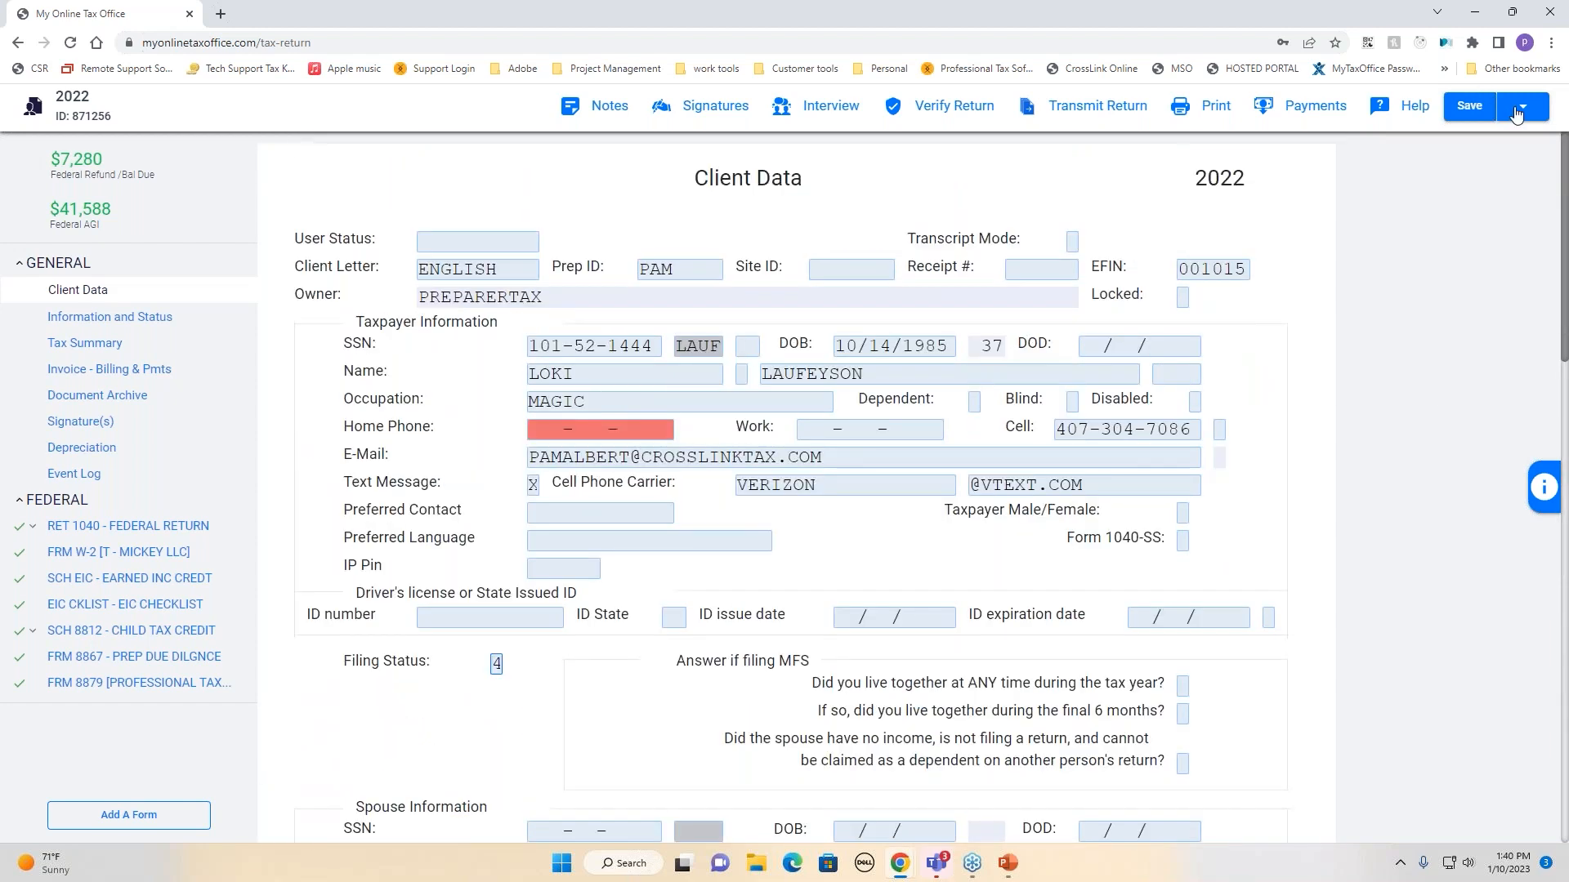
- Send the taxpayer a text message reading 'going to send remote sign request'
{"action": "left_click", "coordinate": [1523, 107]}
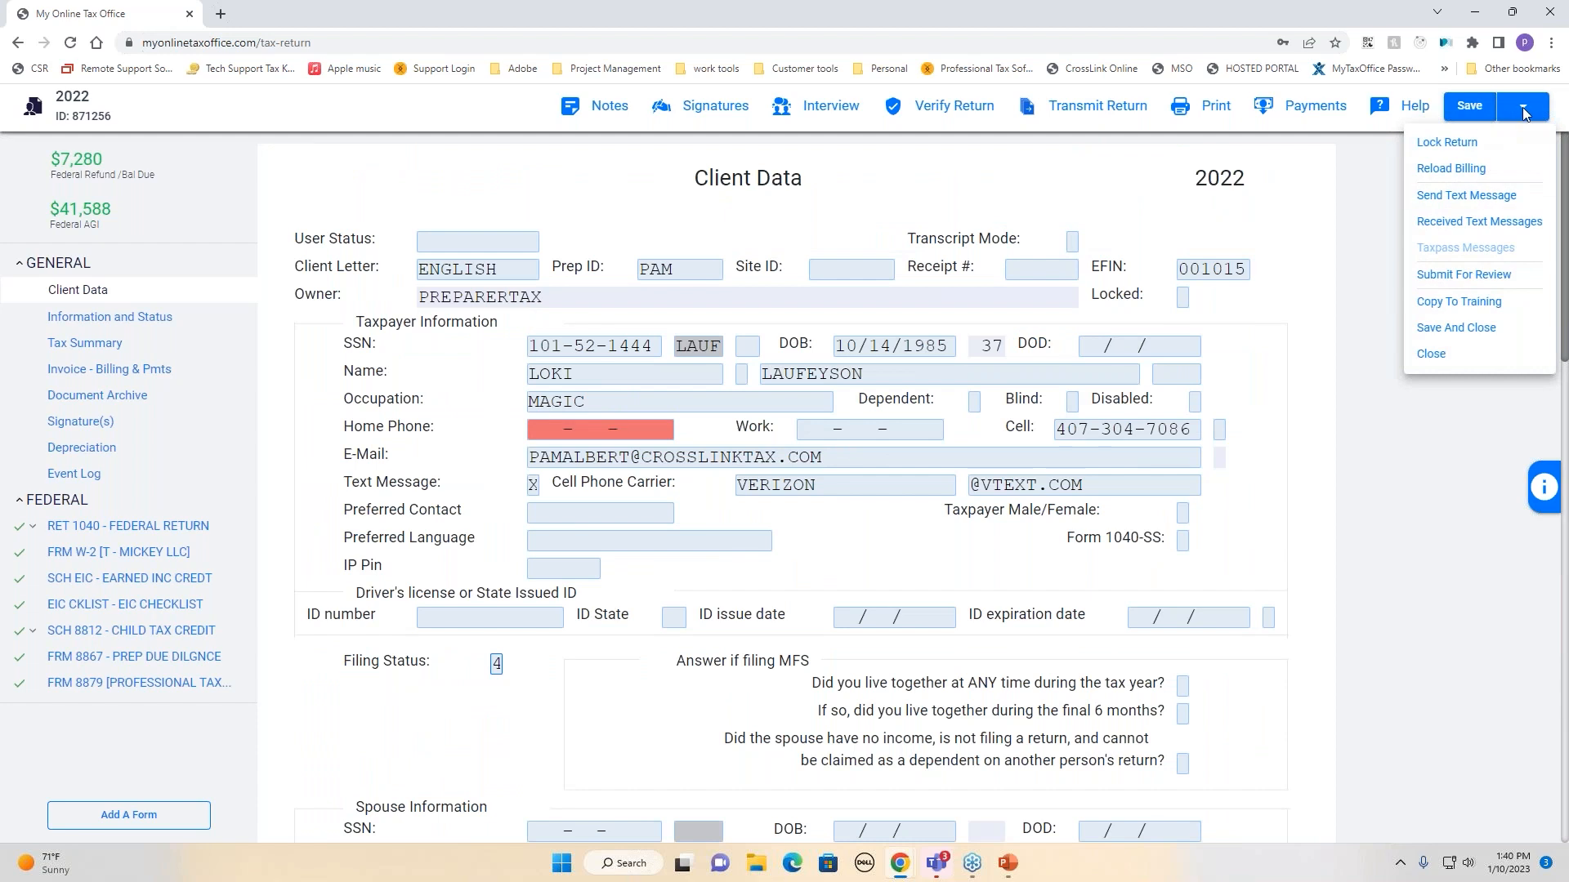
{"action": "left_click", "coordinate": [1509, 196]}
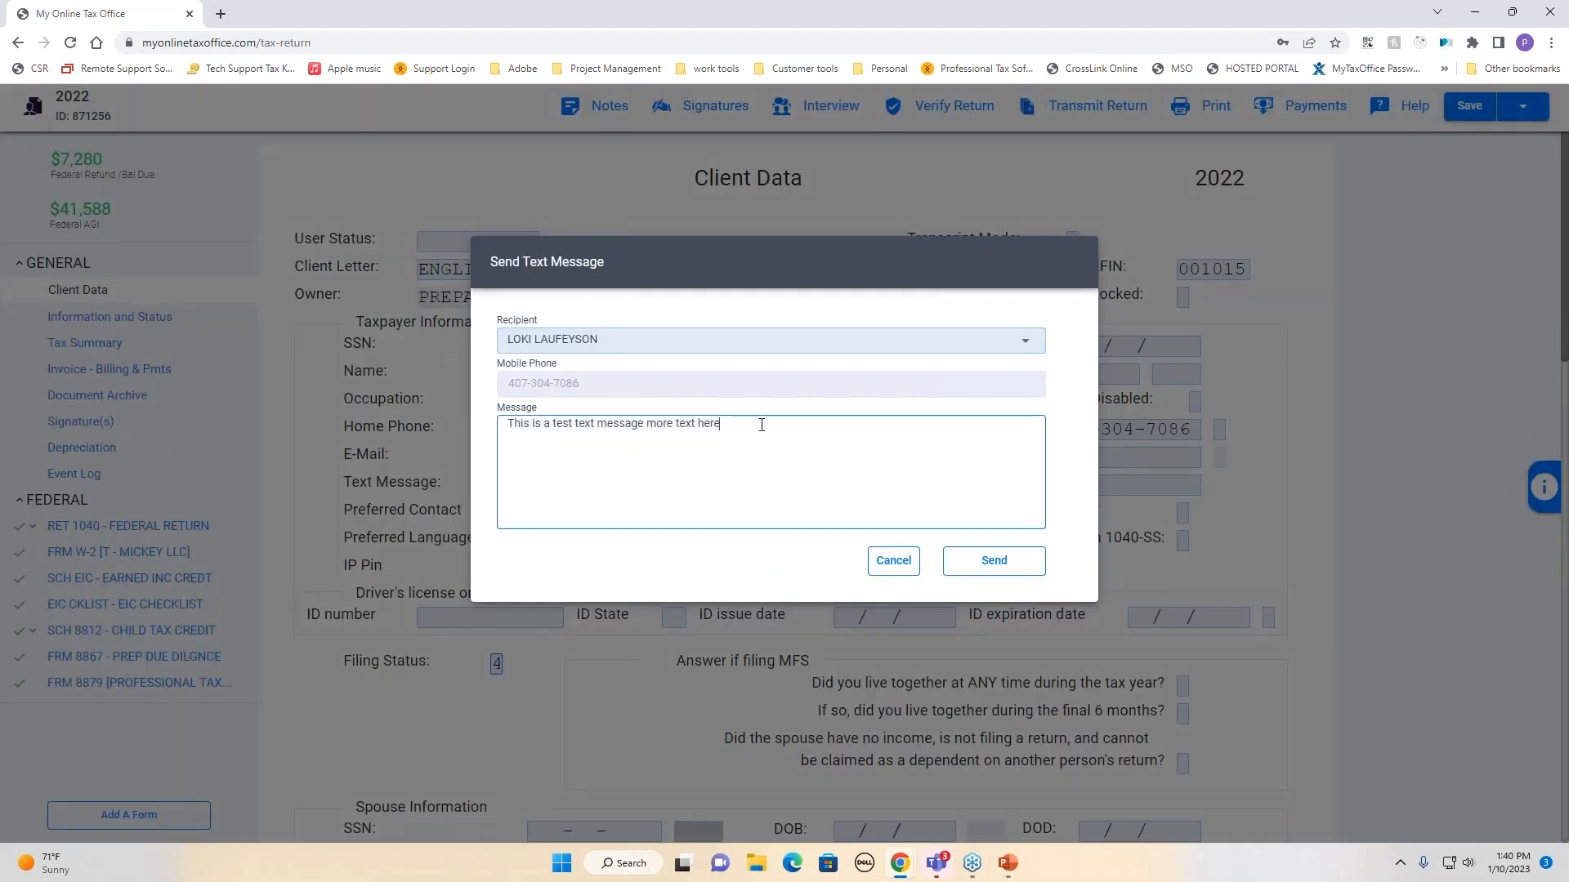
{"action": "left_click_drag", "start_coordinate": [763, 424], "coordinate": [386, 414]}
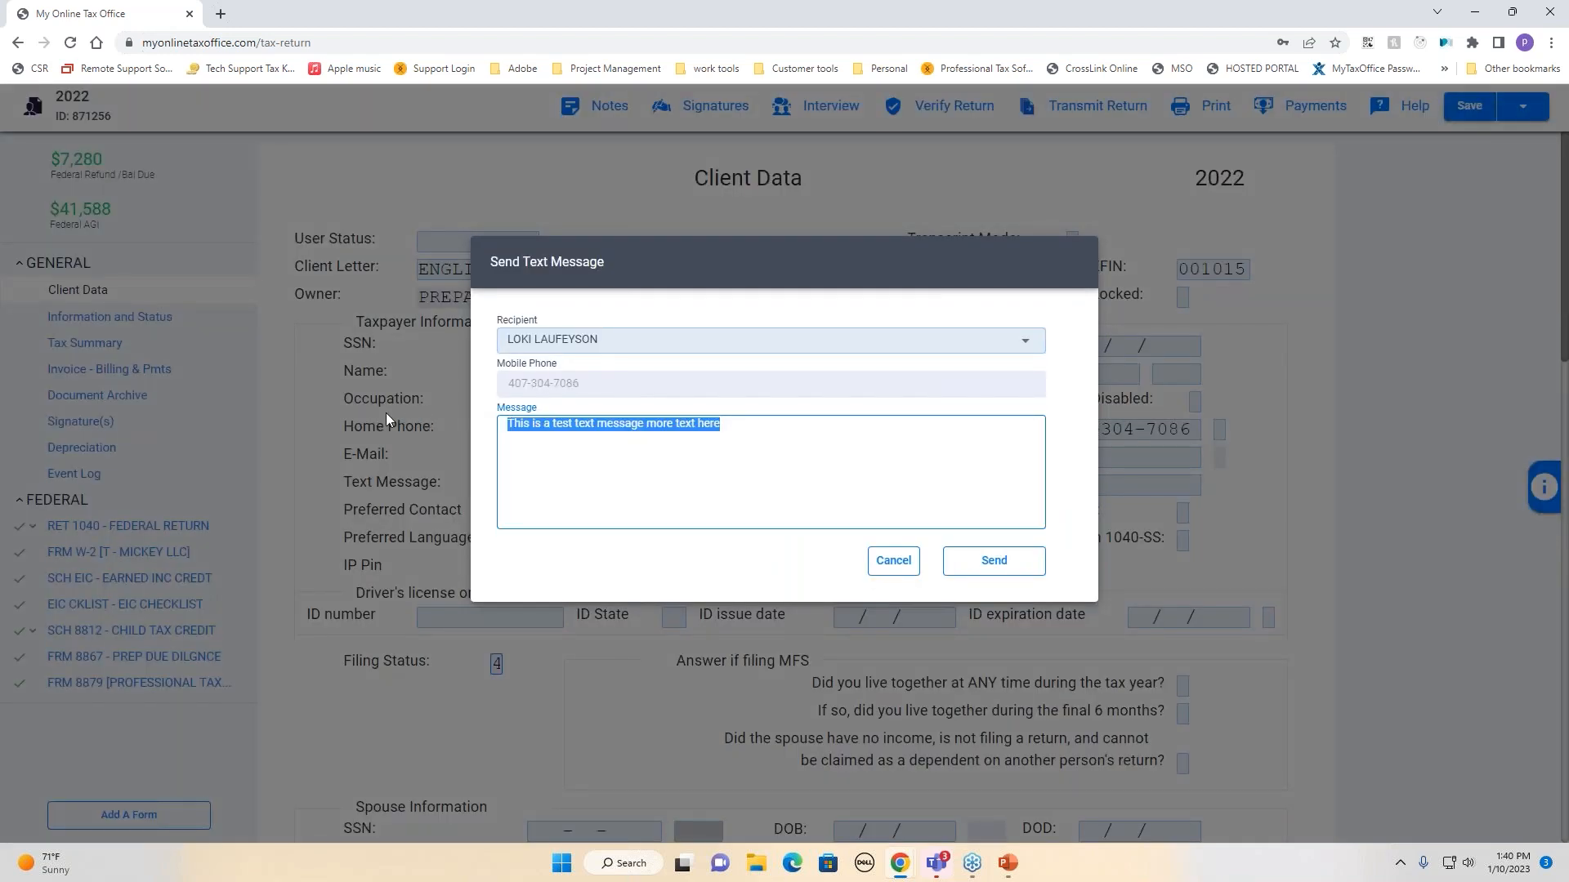
{"action": "type", "text": "going to send r"}
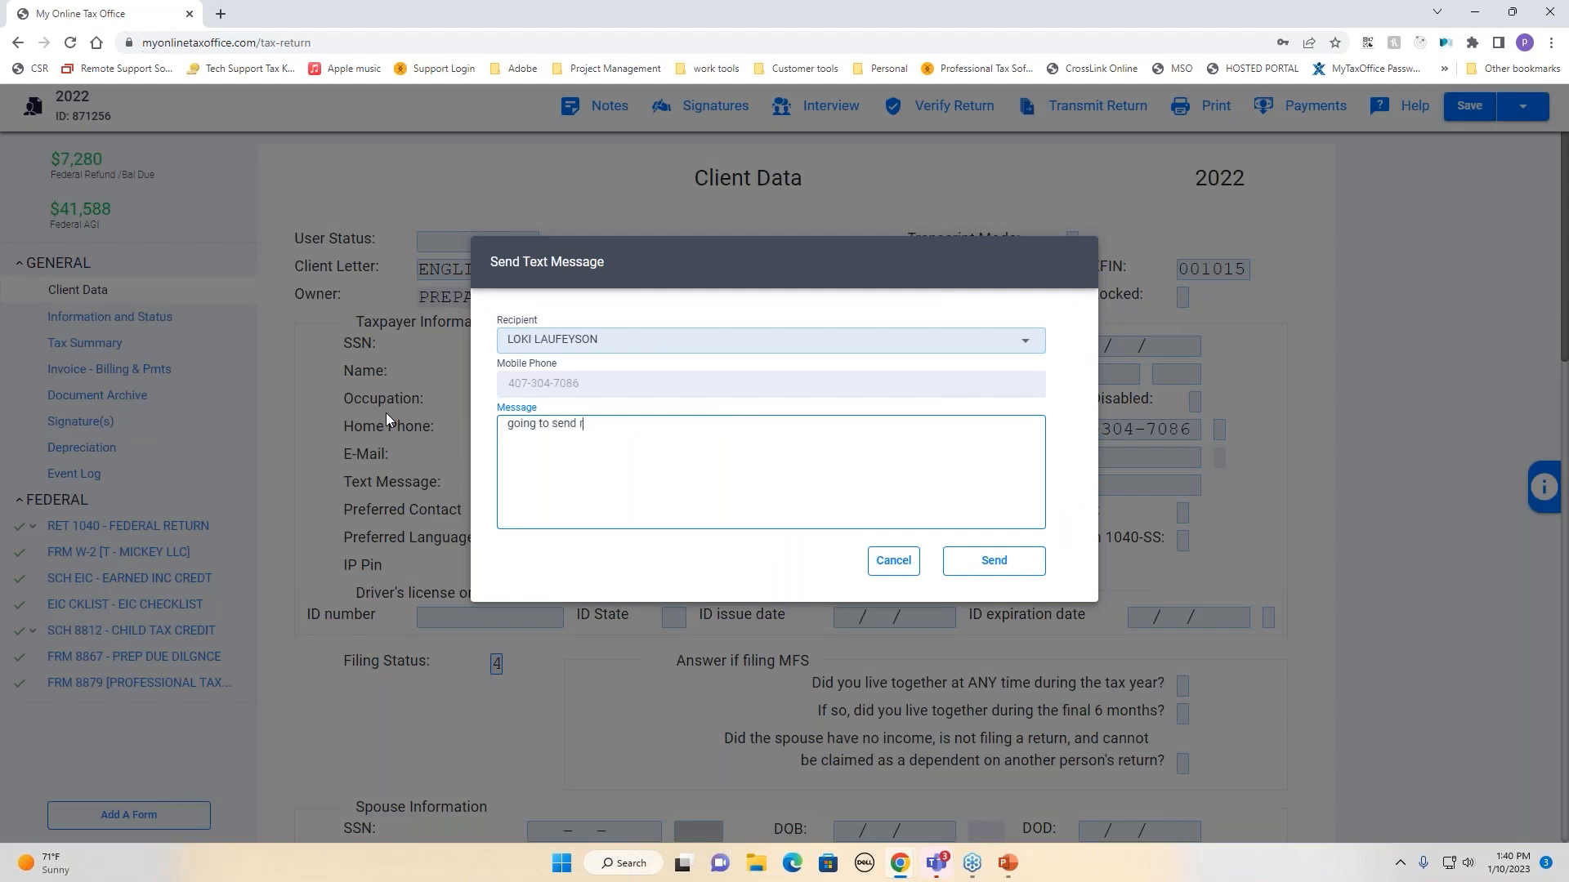
{"action": "type", "text": "emote sign request"}
{"action": "left_click", "coordinate": [992, 561]}
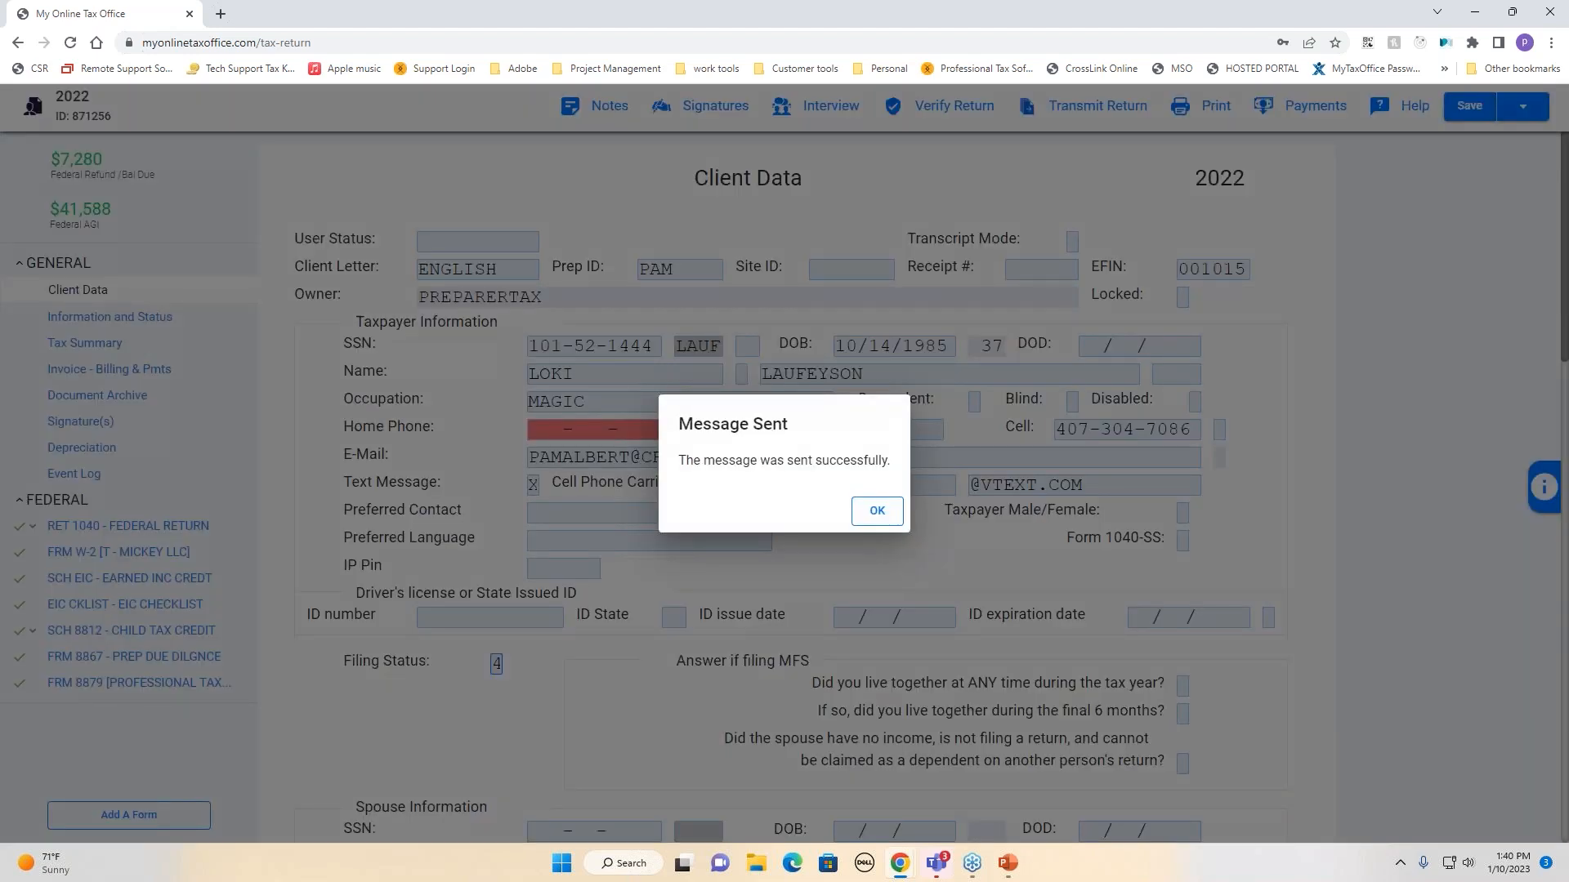
{"action": "left_click", "coordinate": [889, 515]}
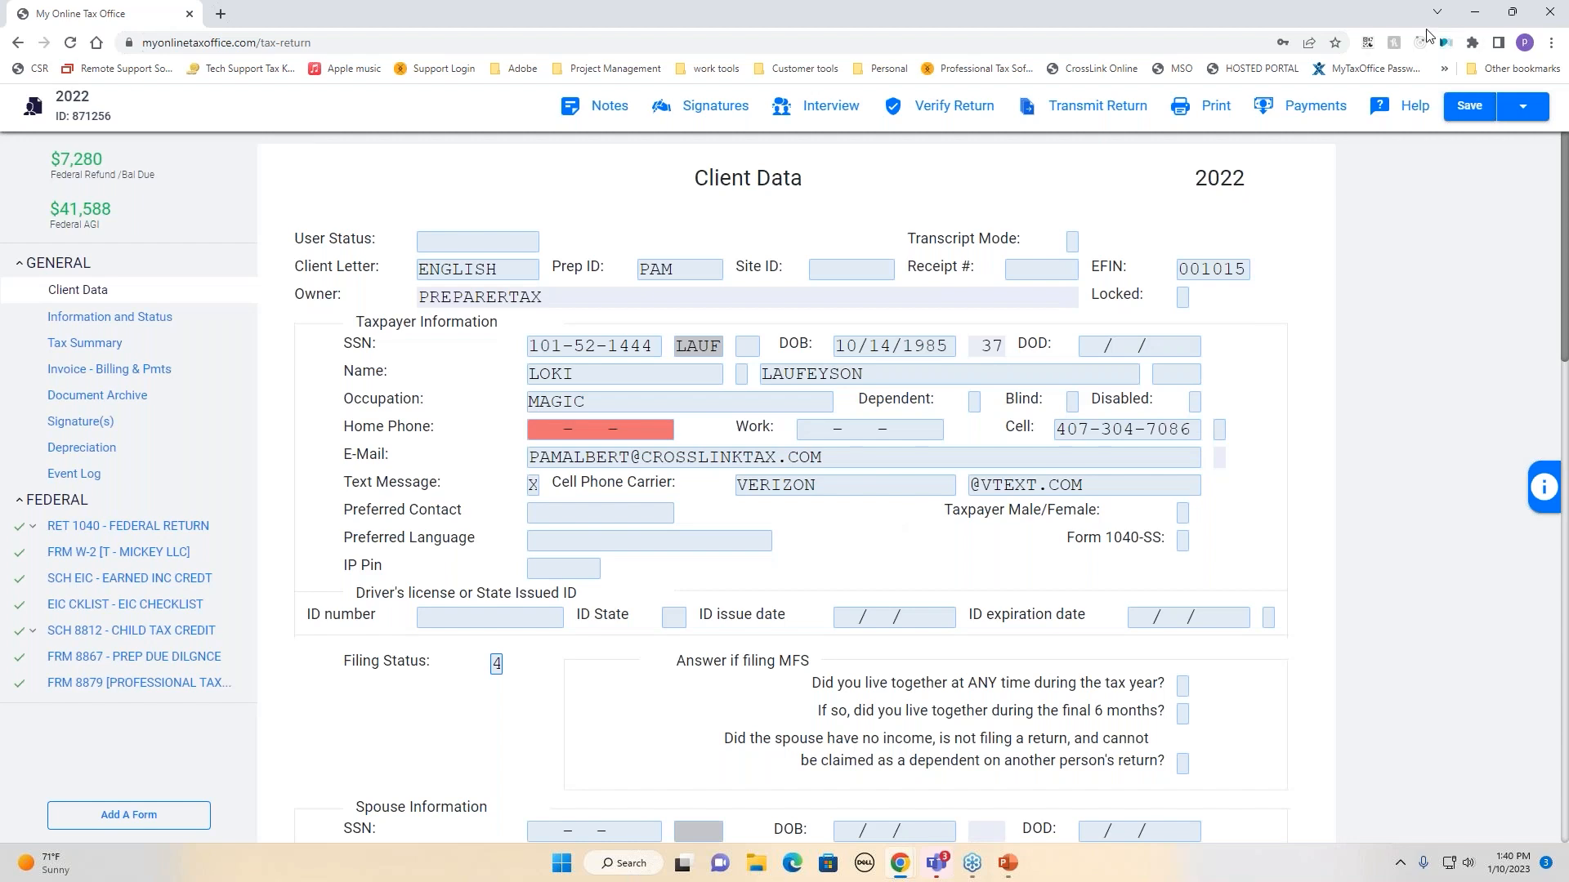
{"action": "left_click", "coordinate": [1522, 114]}
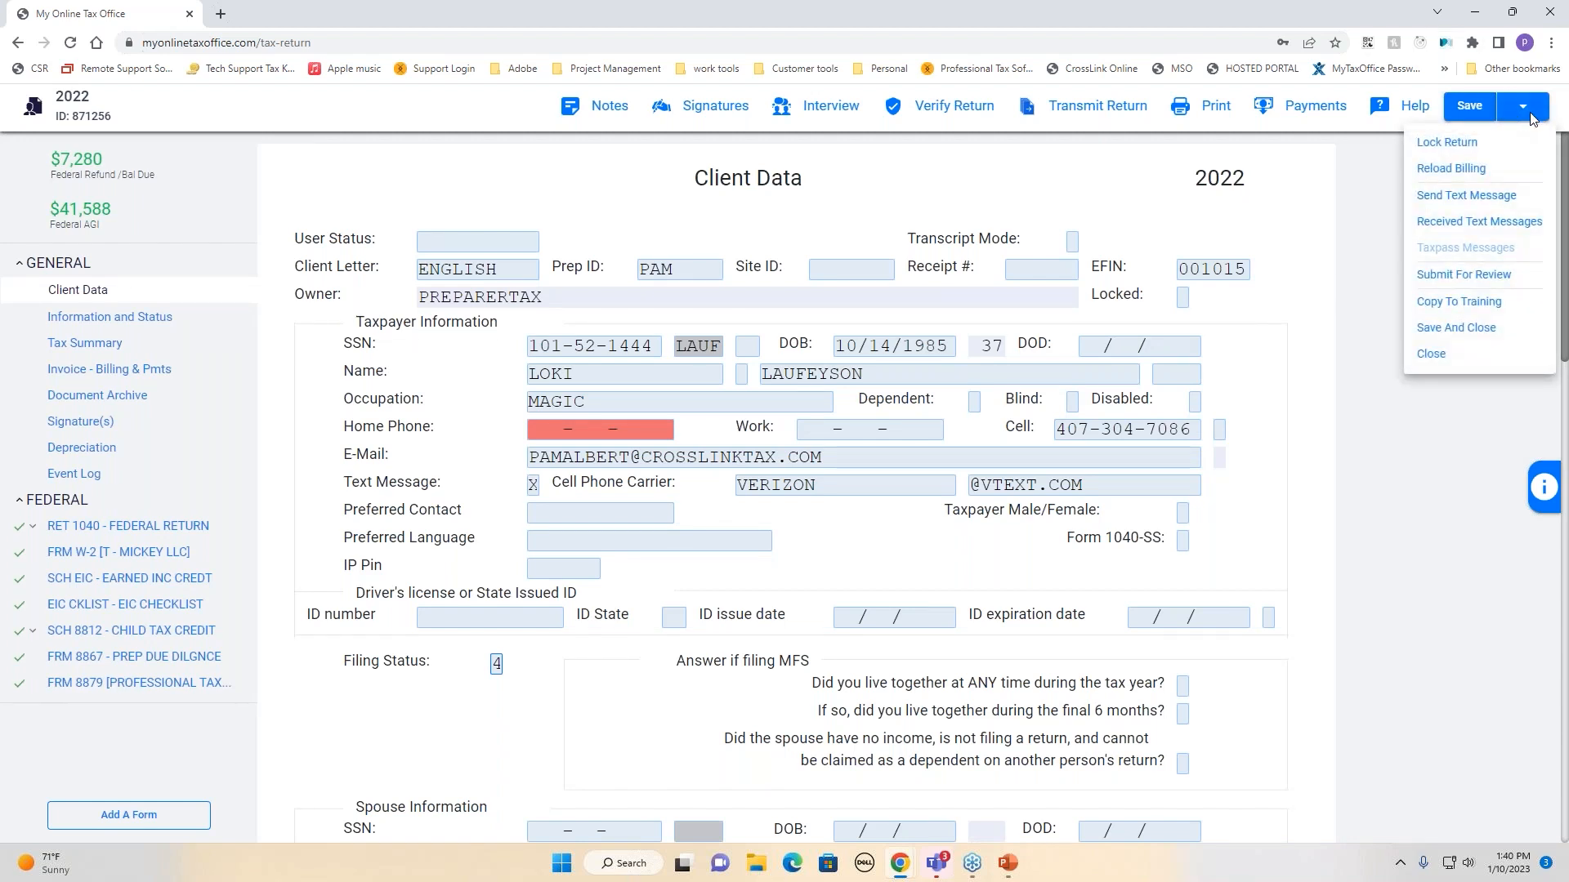
{"action": "left_click", "coordinate": [1485, 226]}
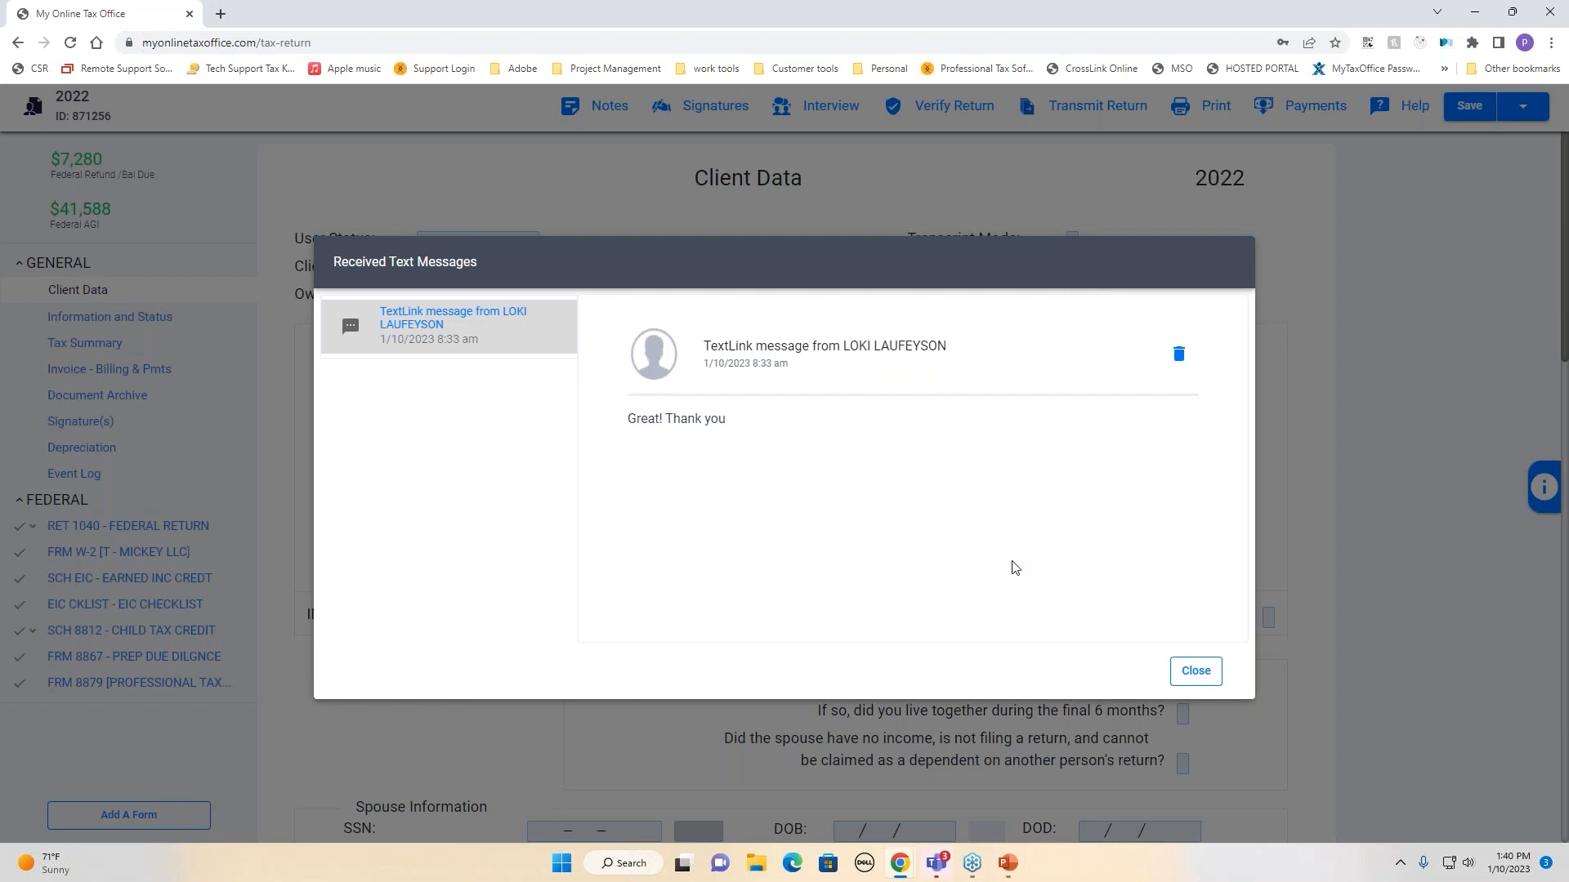
{"action": "left_click", "coordinate": [1198, 673]}
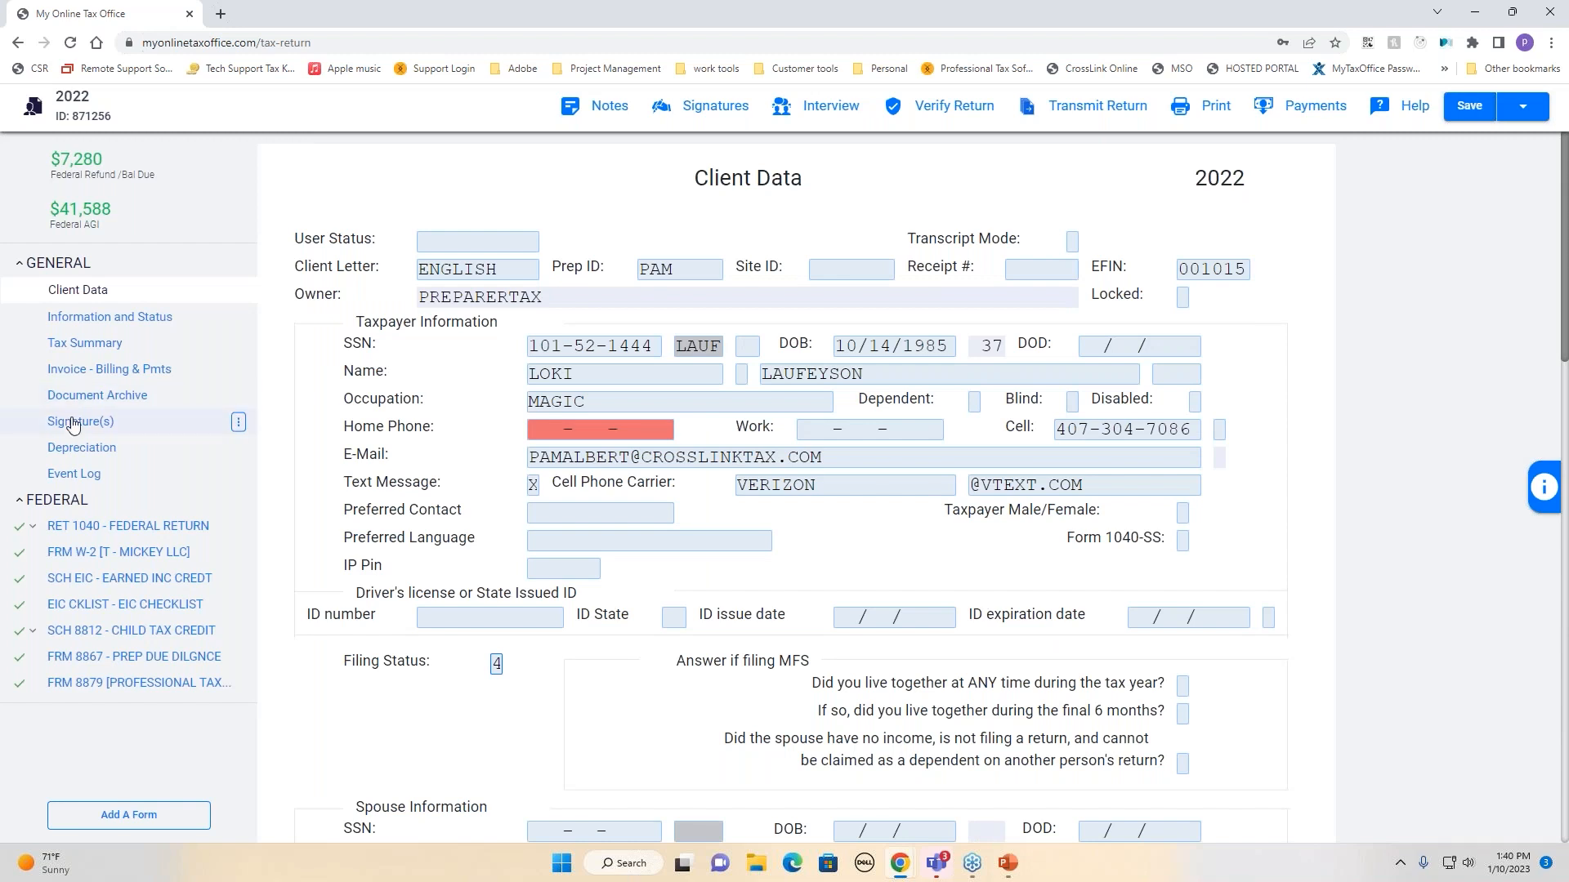
- Show the return's Signatures and start signing the Final Tax Return
{"action": "left_click", "coordinate": [713, 109]}
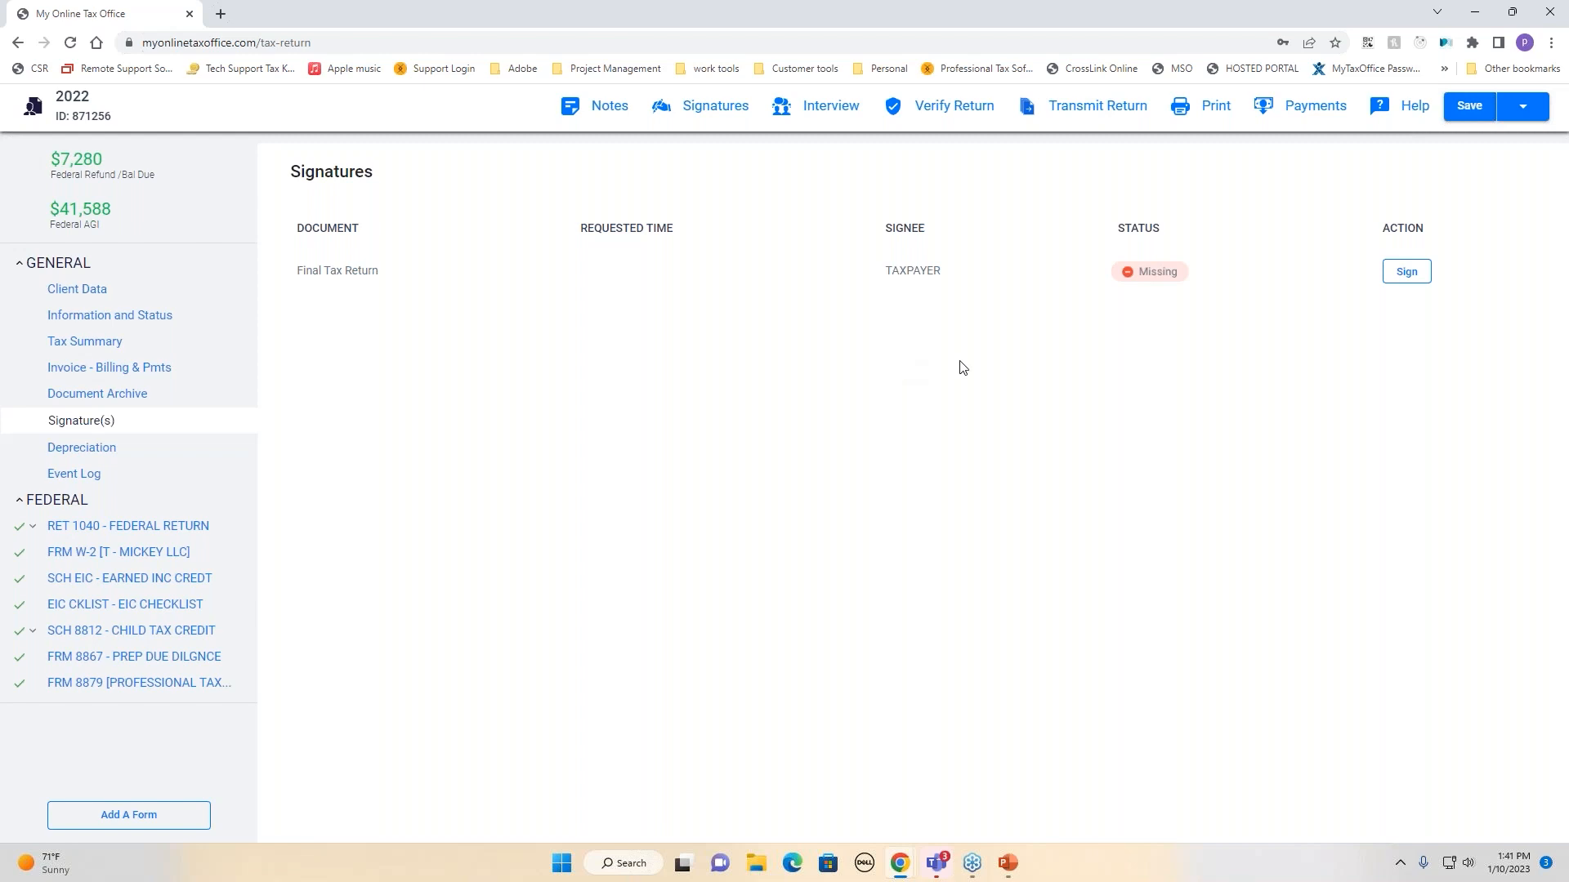
{"action": "left_click", "coordinate": [1404, 274]}
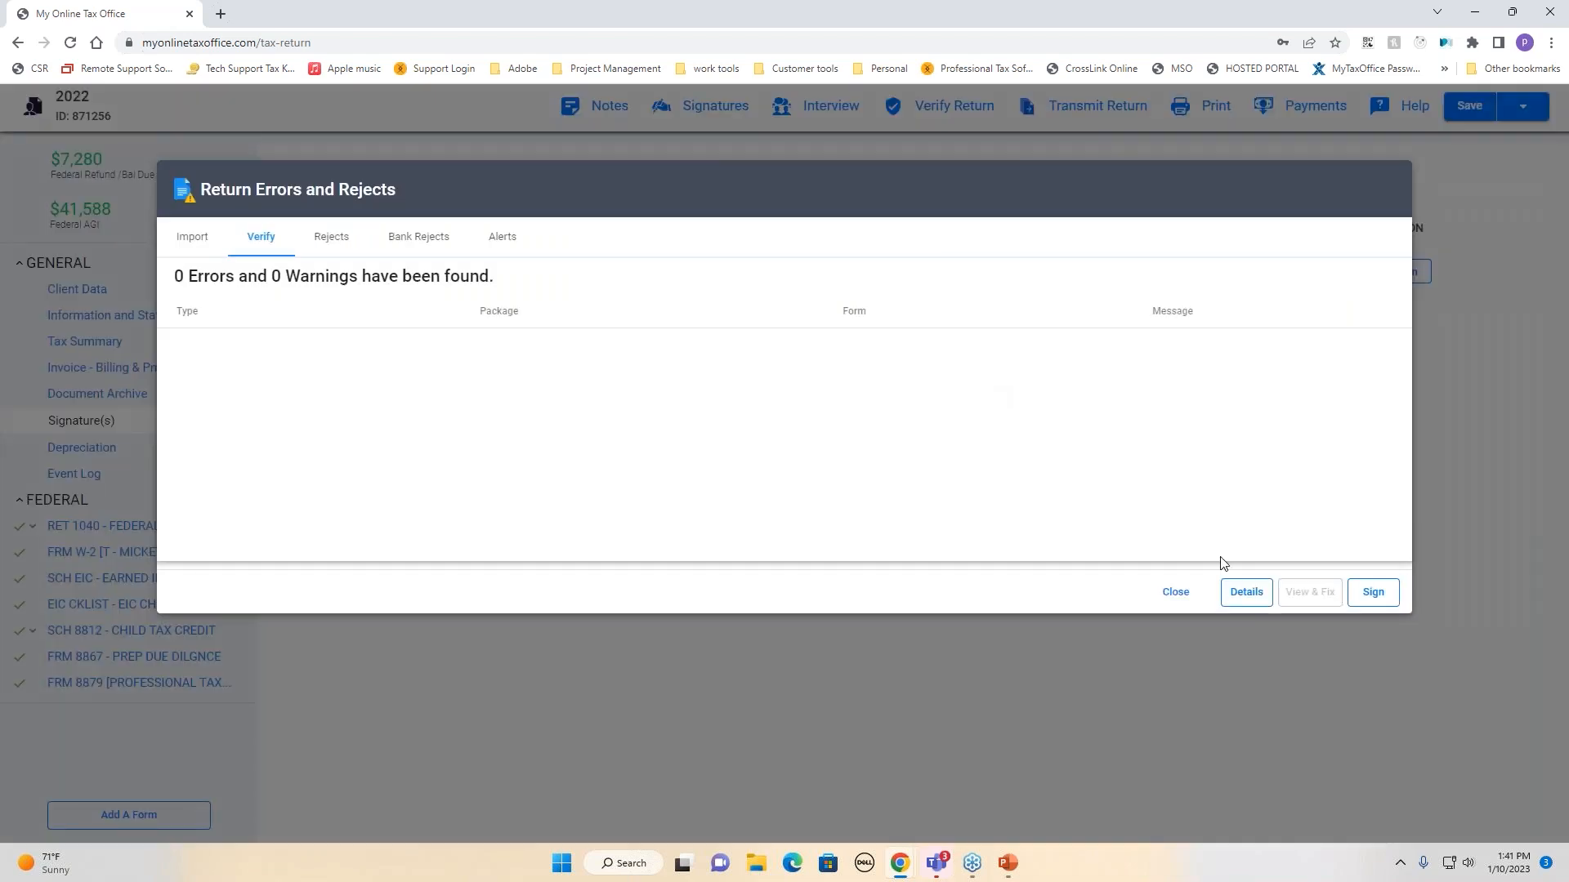
- Email the taxpayer a Remote Signature request for the Final Tax Return and view the Document Archive
{"action": "left_click", "coordinate": [1369, 596]}
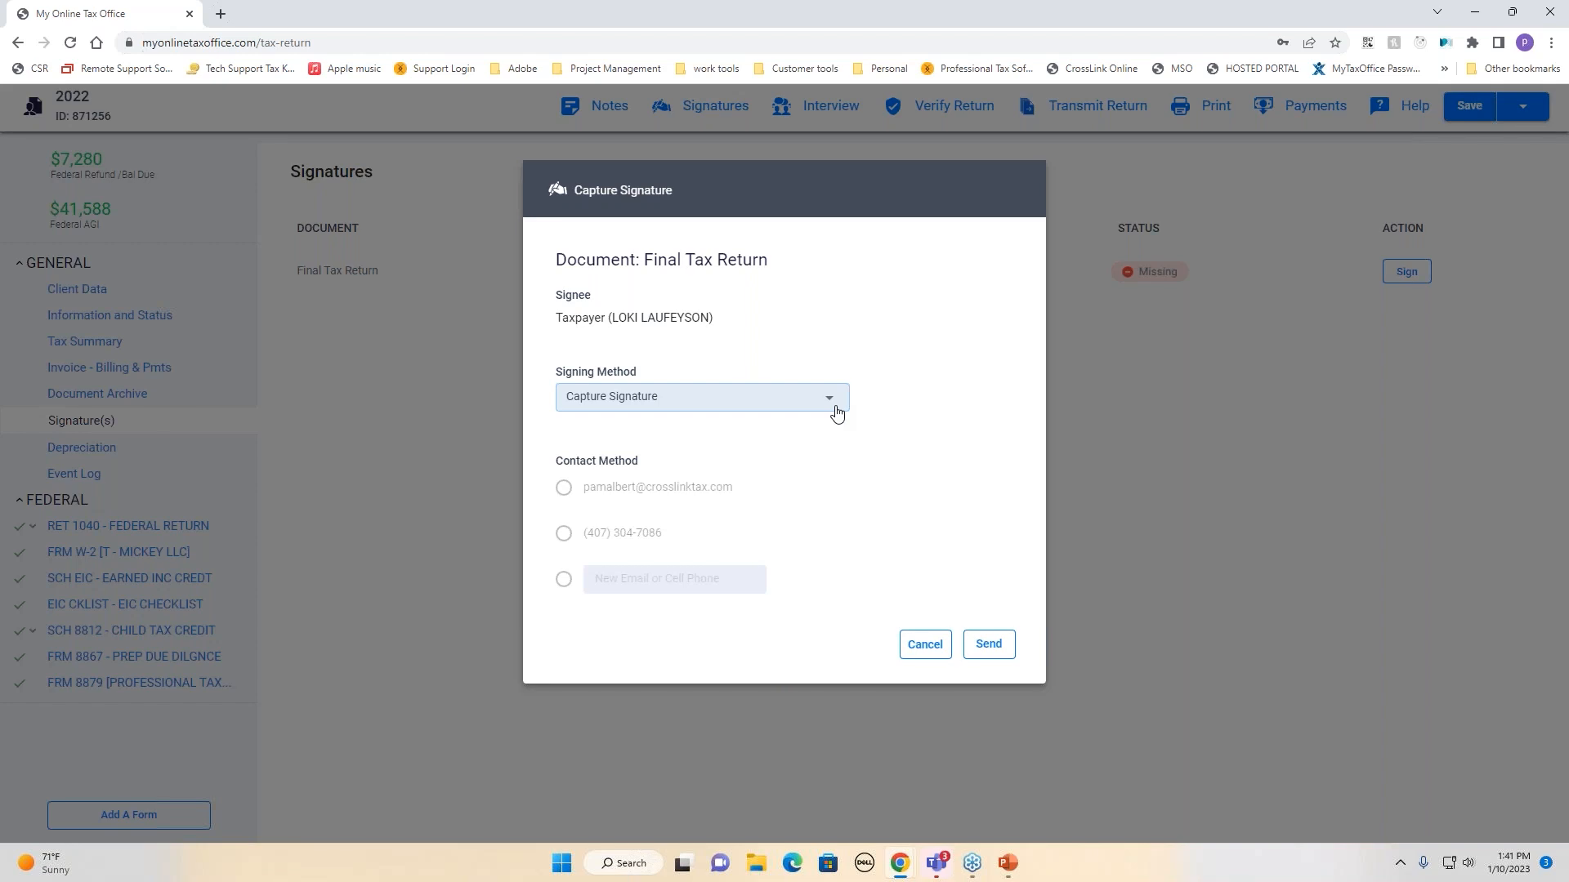
{"action": "left_click", "coordinate": [836, 413]}
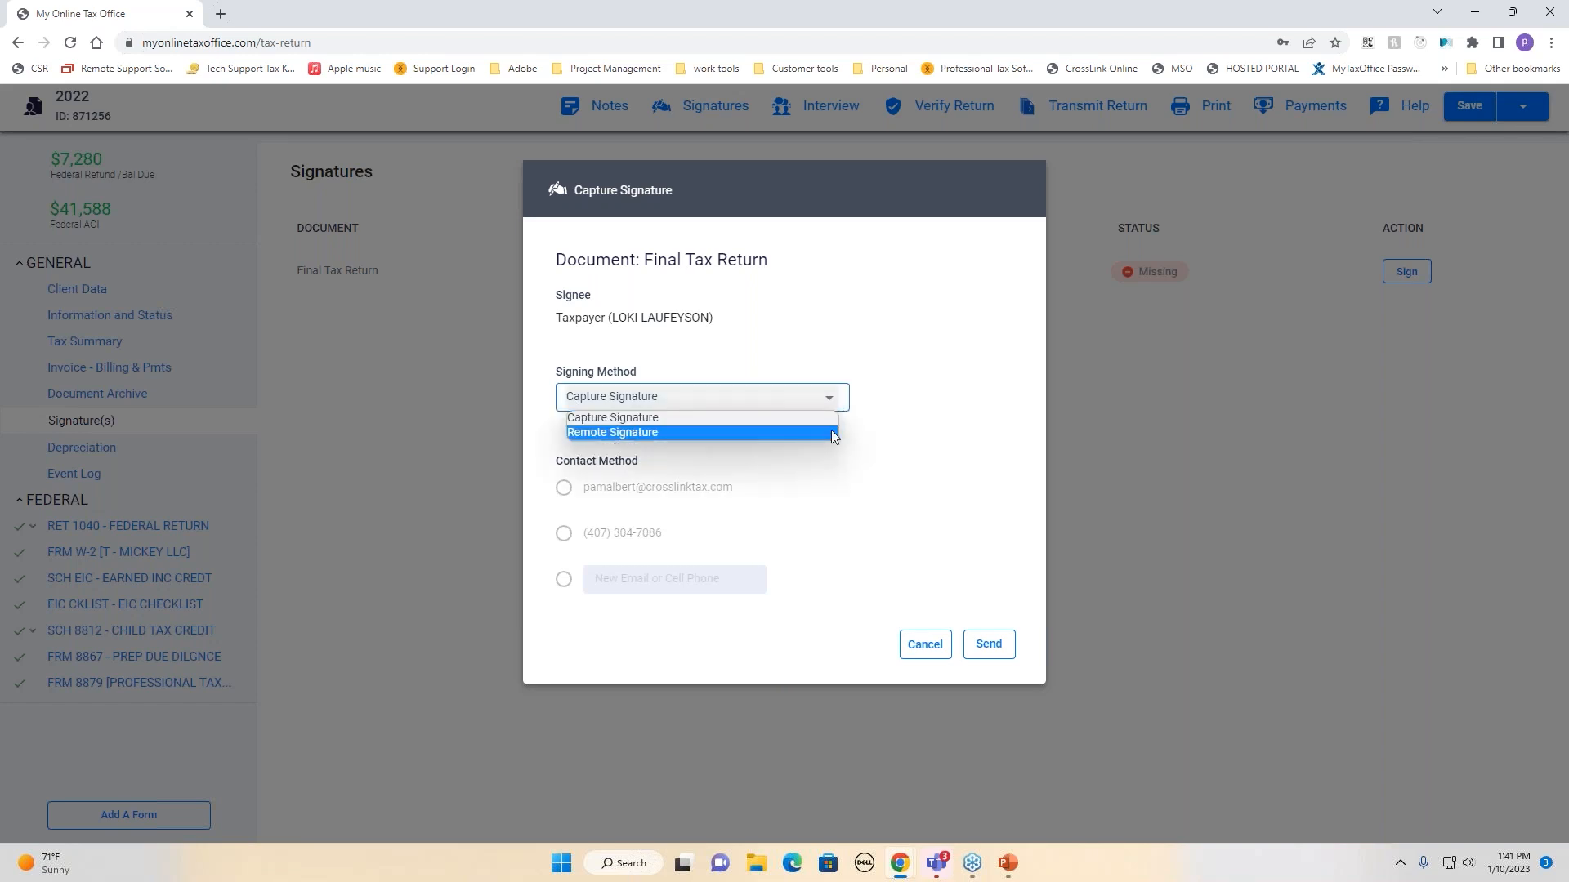
{"action": "left_click", "coordinate": [830, 433]}
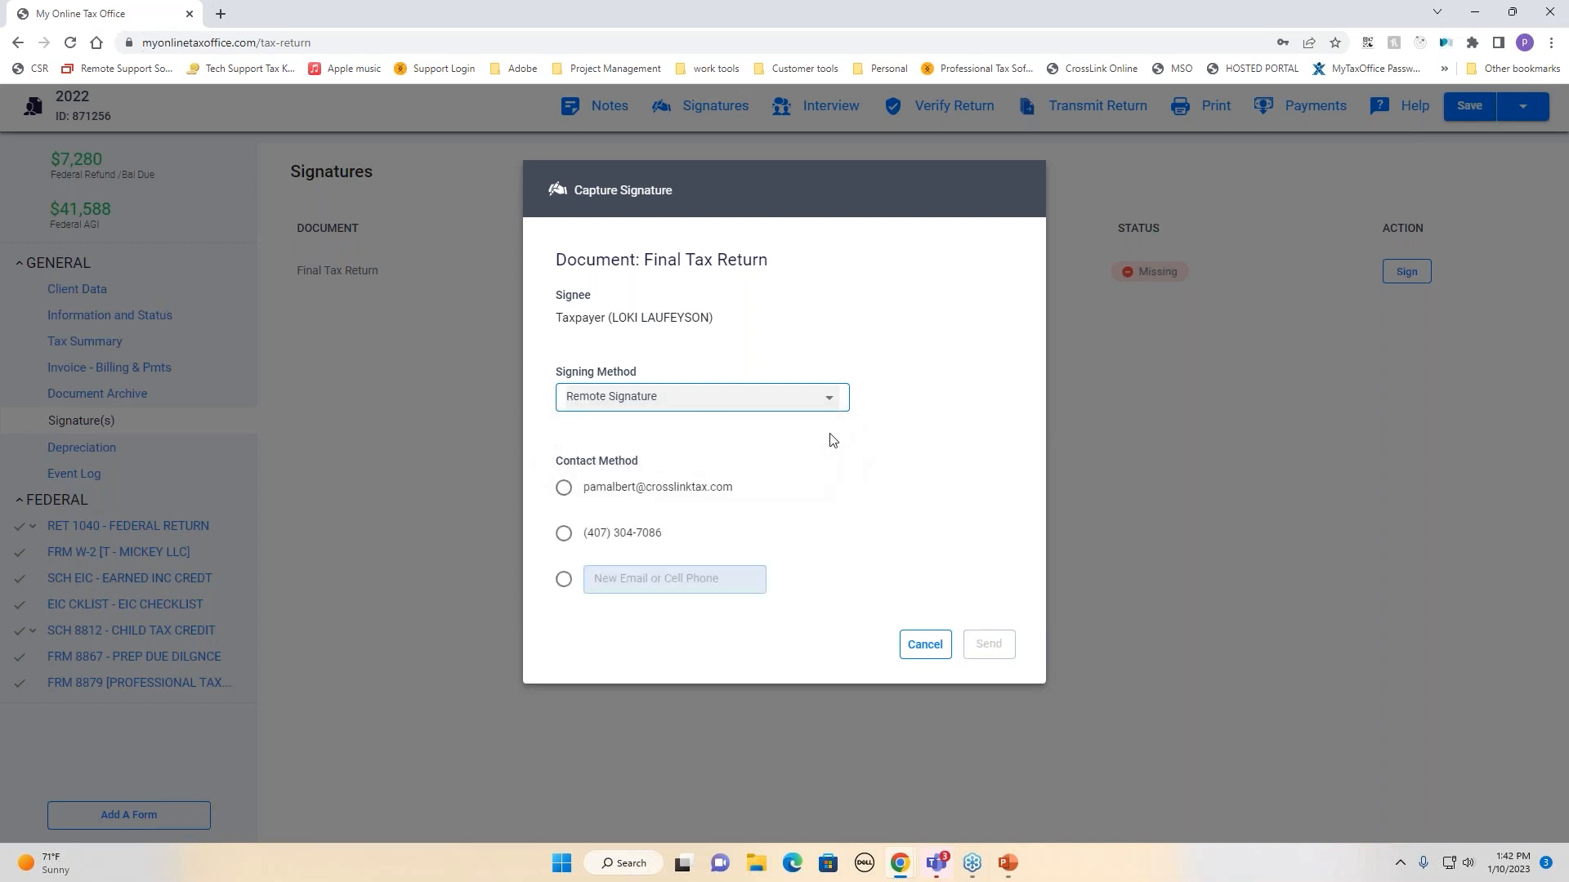
{"action": "left_click", "coordinate": [595, 492]}
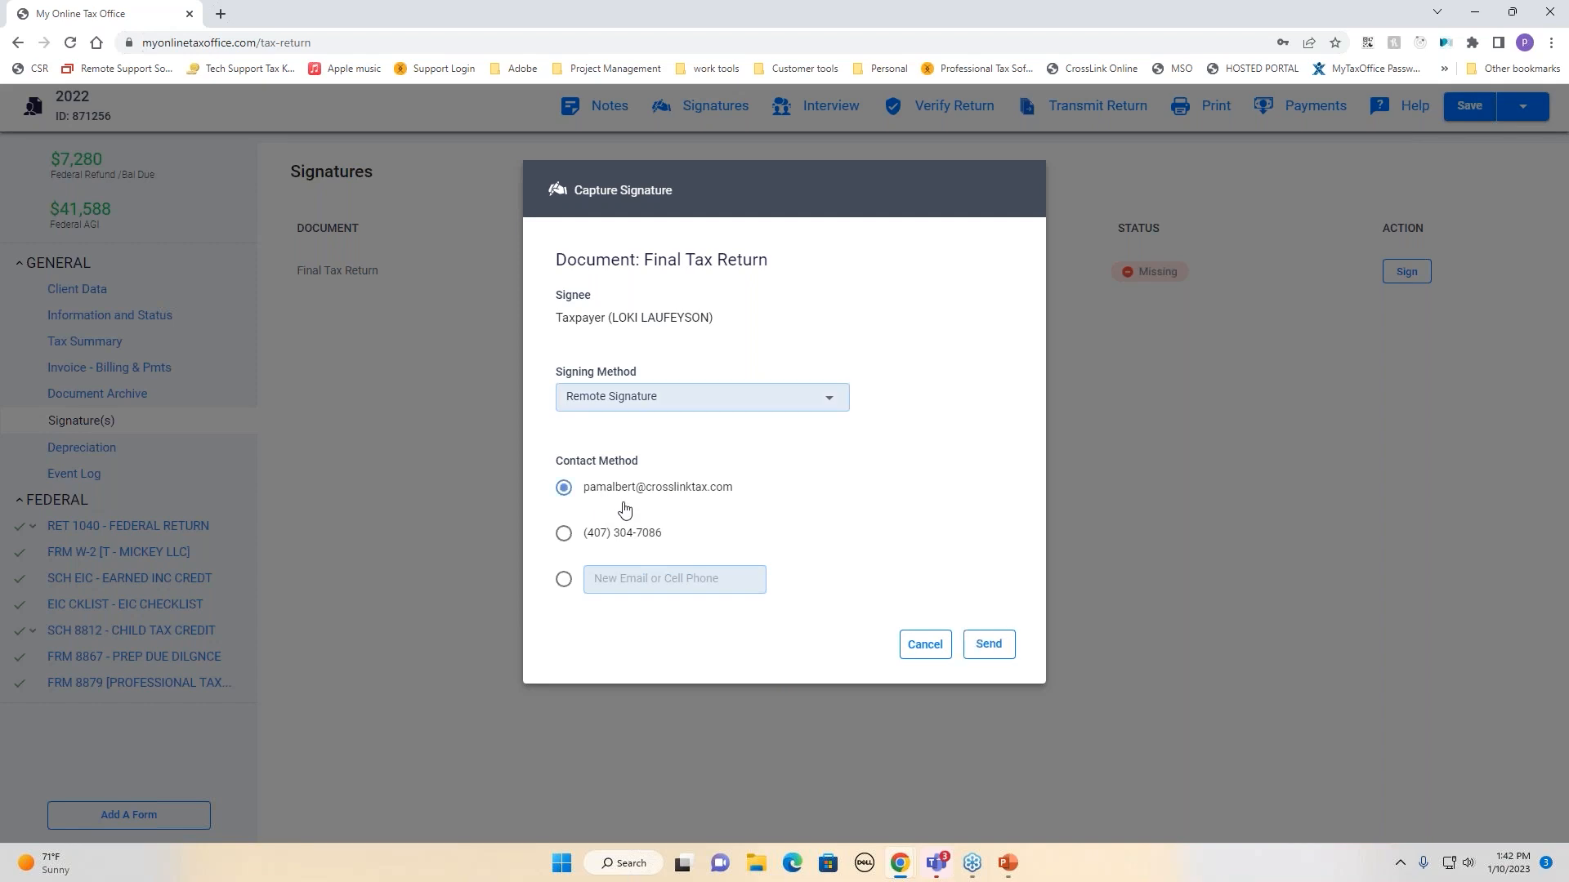
{"action": "left_click", "coordinate": [996, 648]}
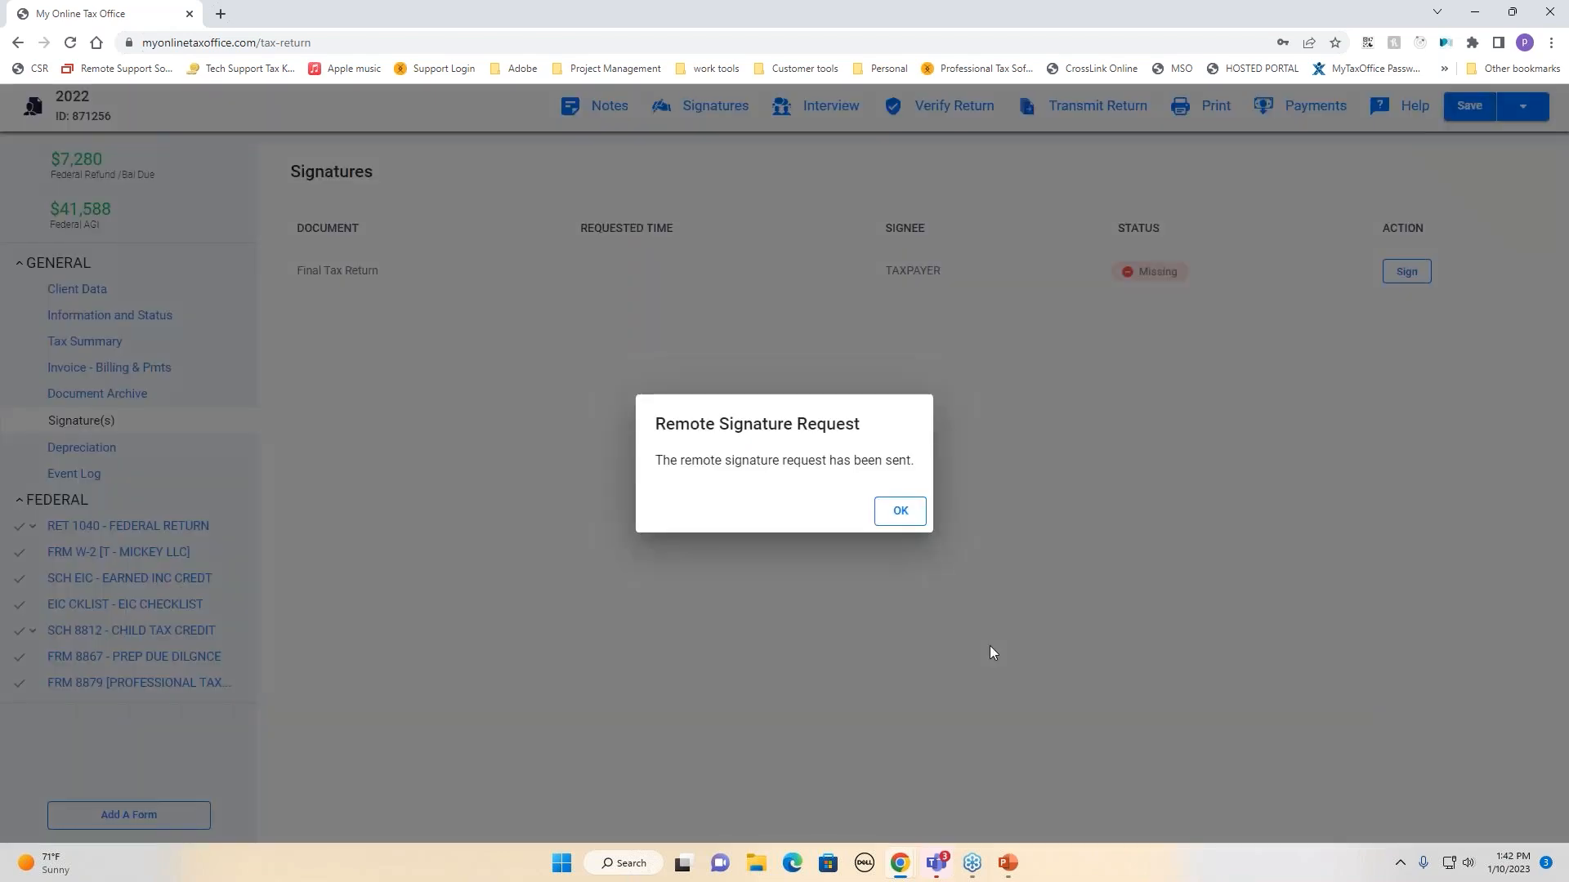
{"action": "left_click", "coordinate": [899, 511]}
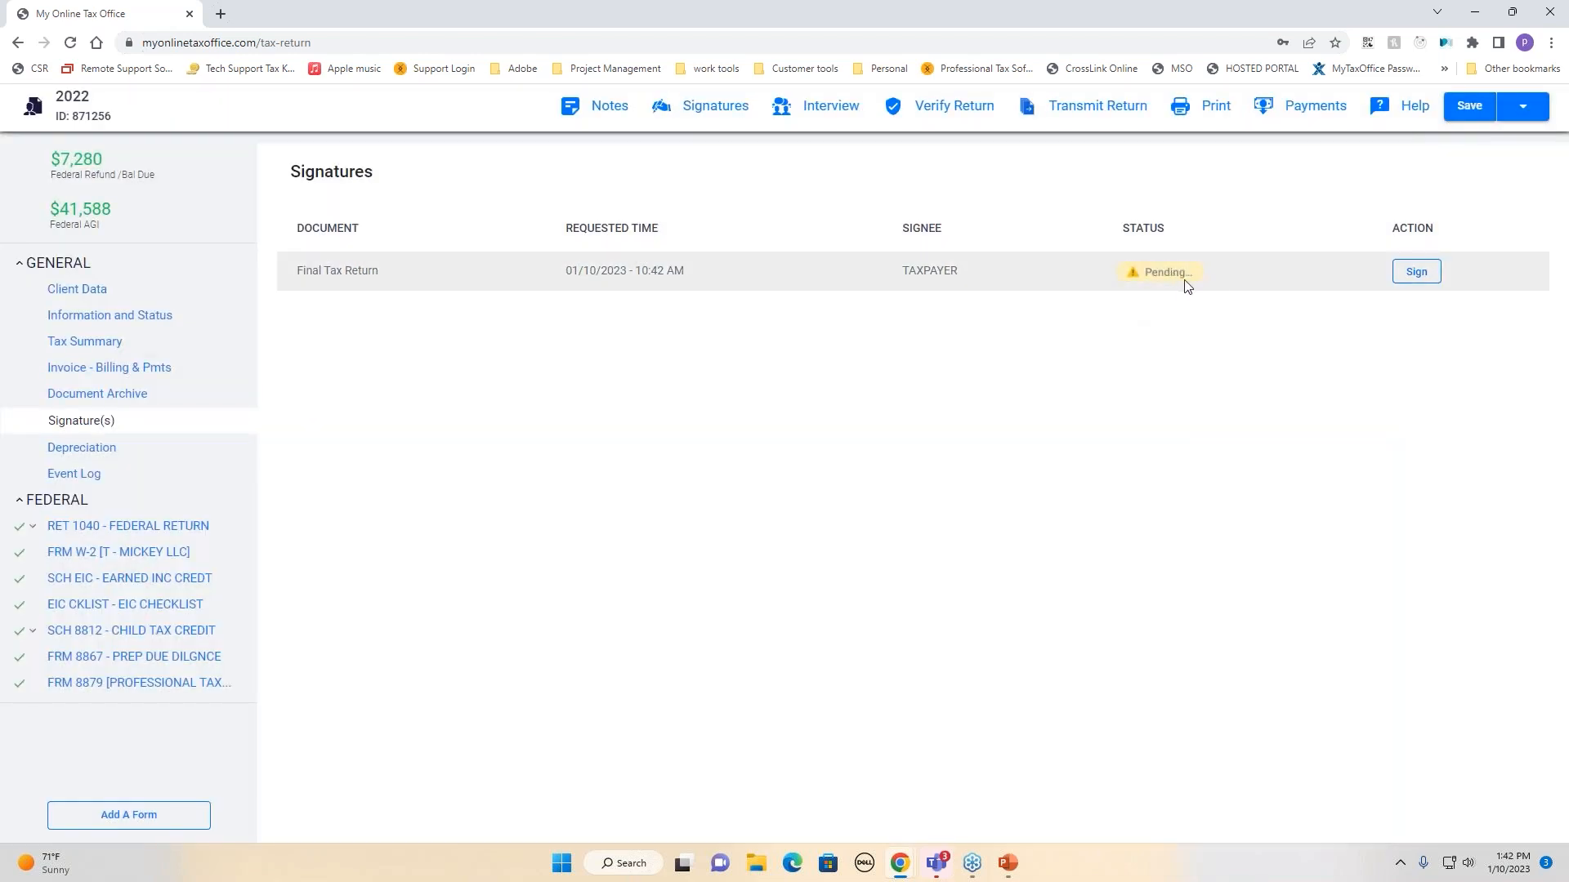
{"action": "left_click", "coordinate": [86, 404]}
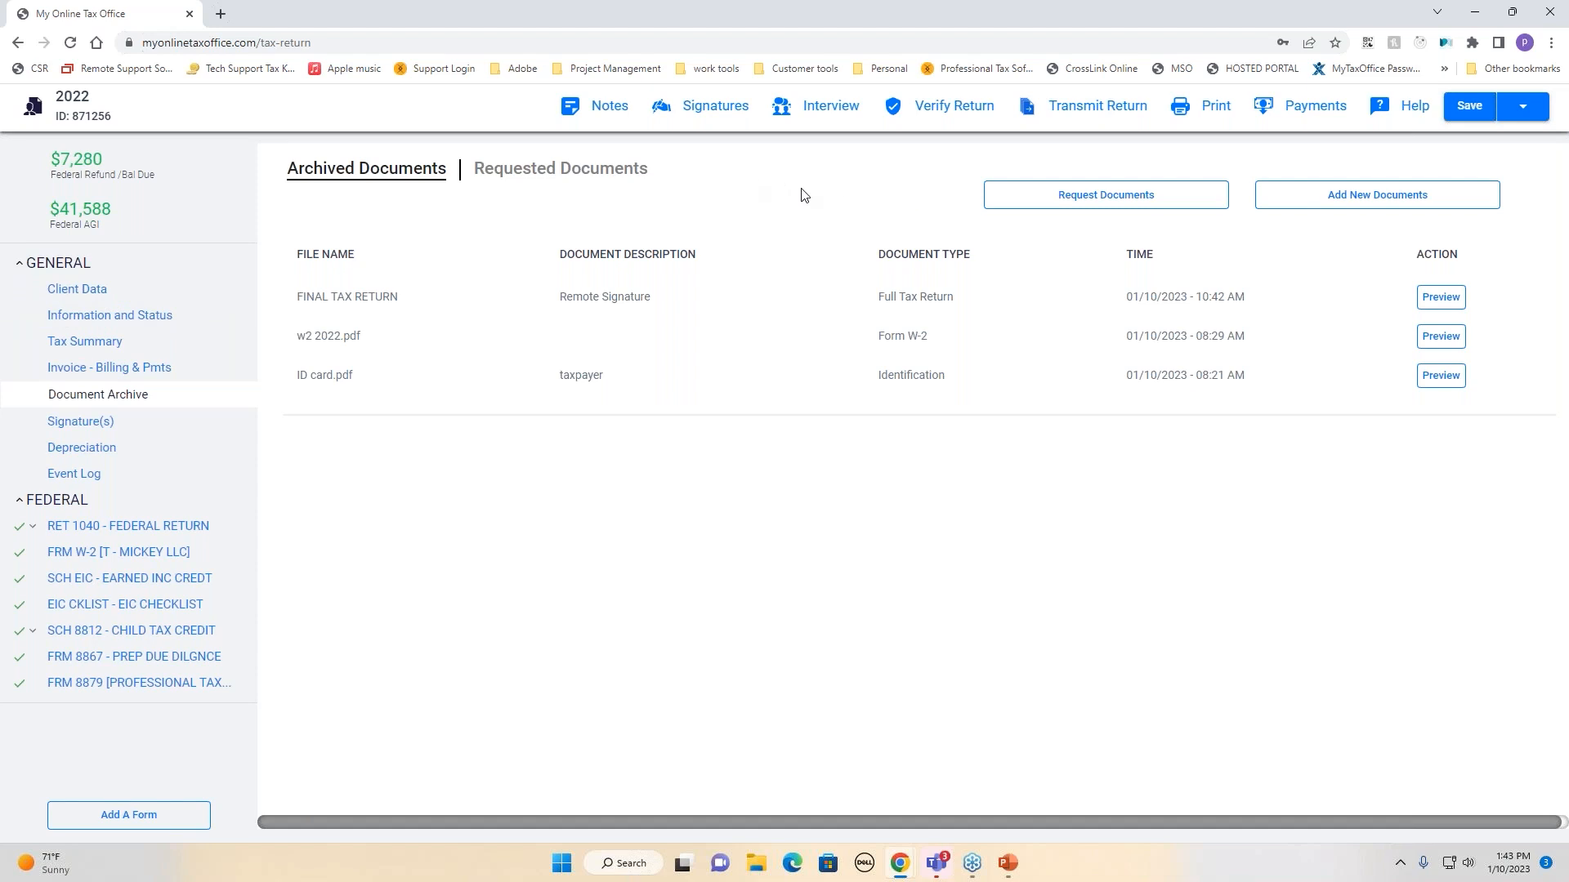
- Open Invoice - Billing & Pmts to see 308.00 in form charges plus the 5.00 remote signature fee
{"action": "left_click", "coordinate": [103, 374]}
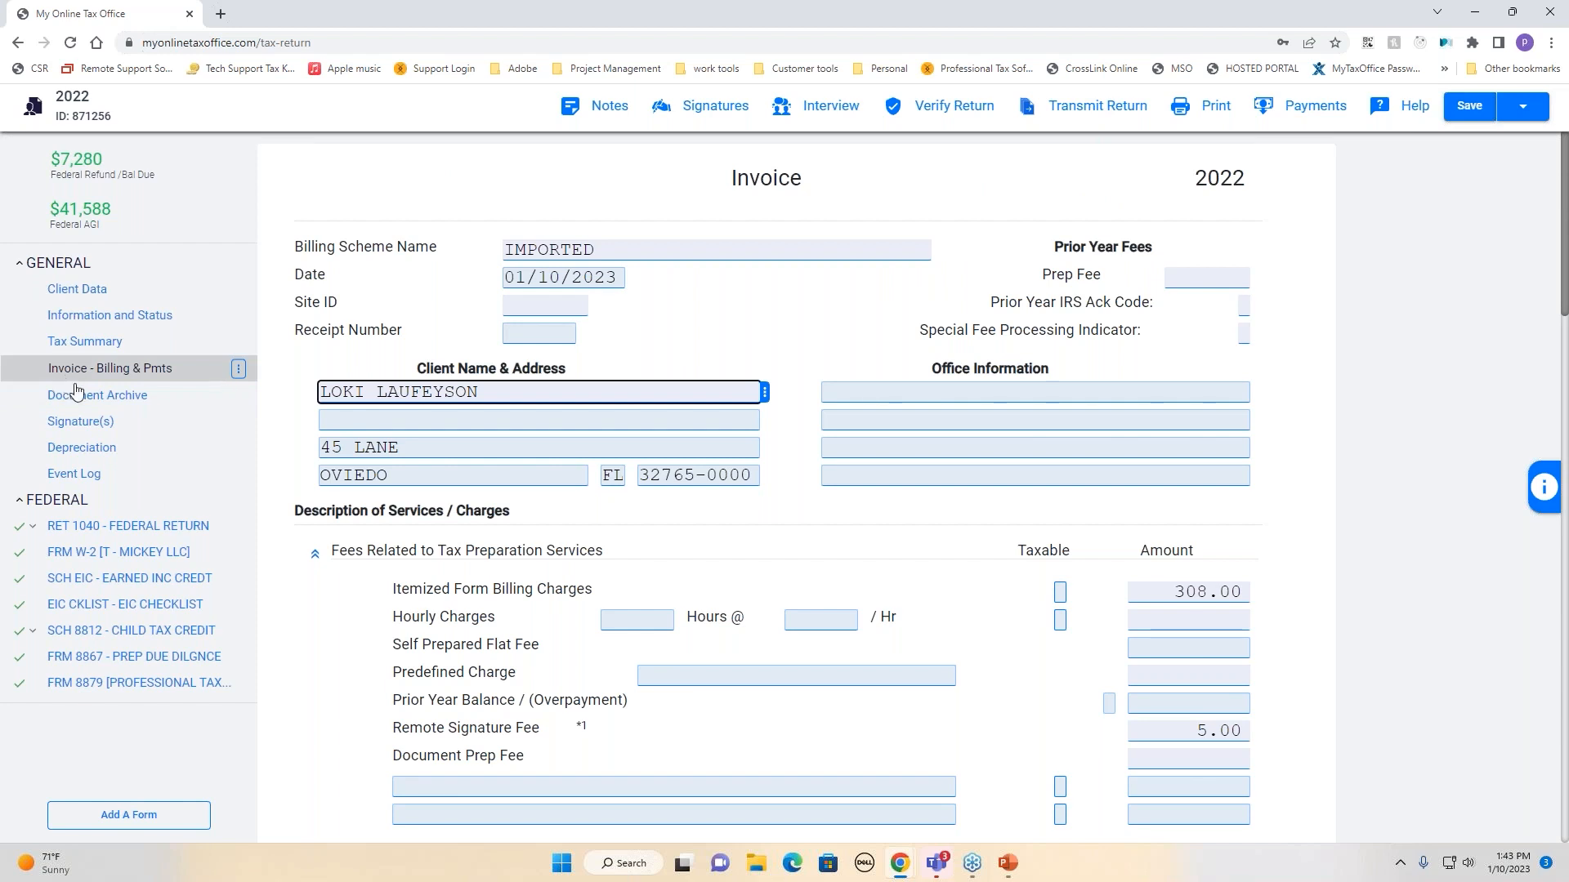
- Scroll through the invoice and bring up the Print menu of return documents and client letters
{"action": "scroll", "coordinate": [987, 538], "scroll_direction": "down", "scroll_amount": 2}
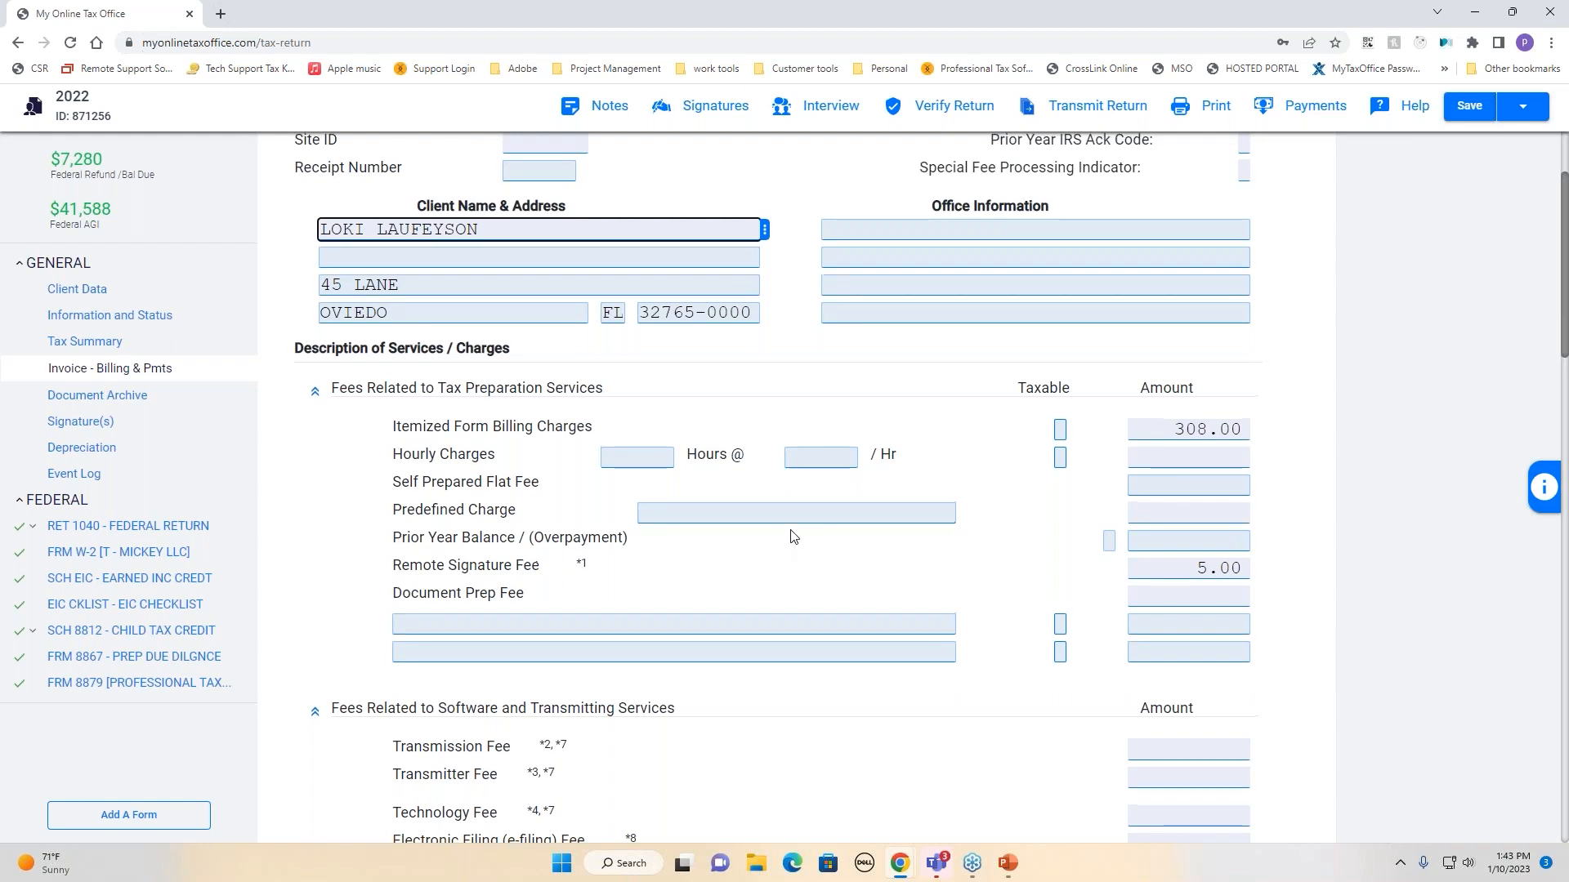
{"action": "scroll", "coordinate": [794, 537], "scroll_direction": "up", "scroll_amount": 2}
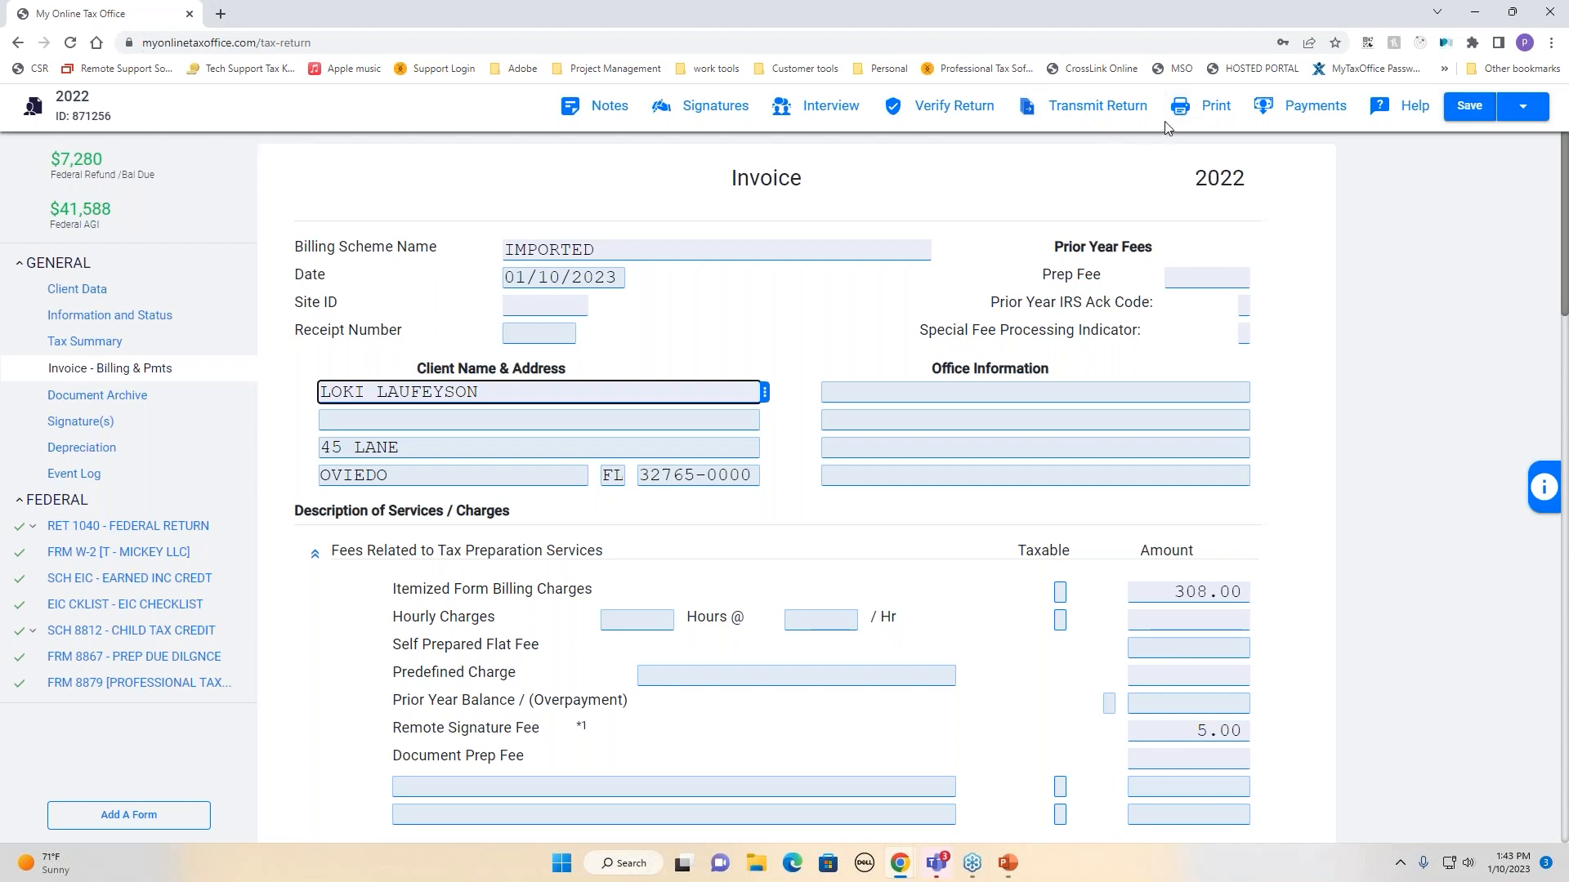
{"action": "left_click", "coordinate": [1190, 117]}
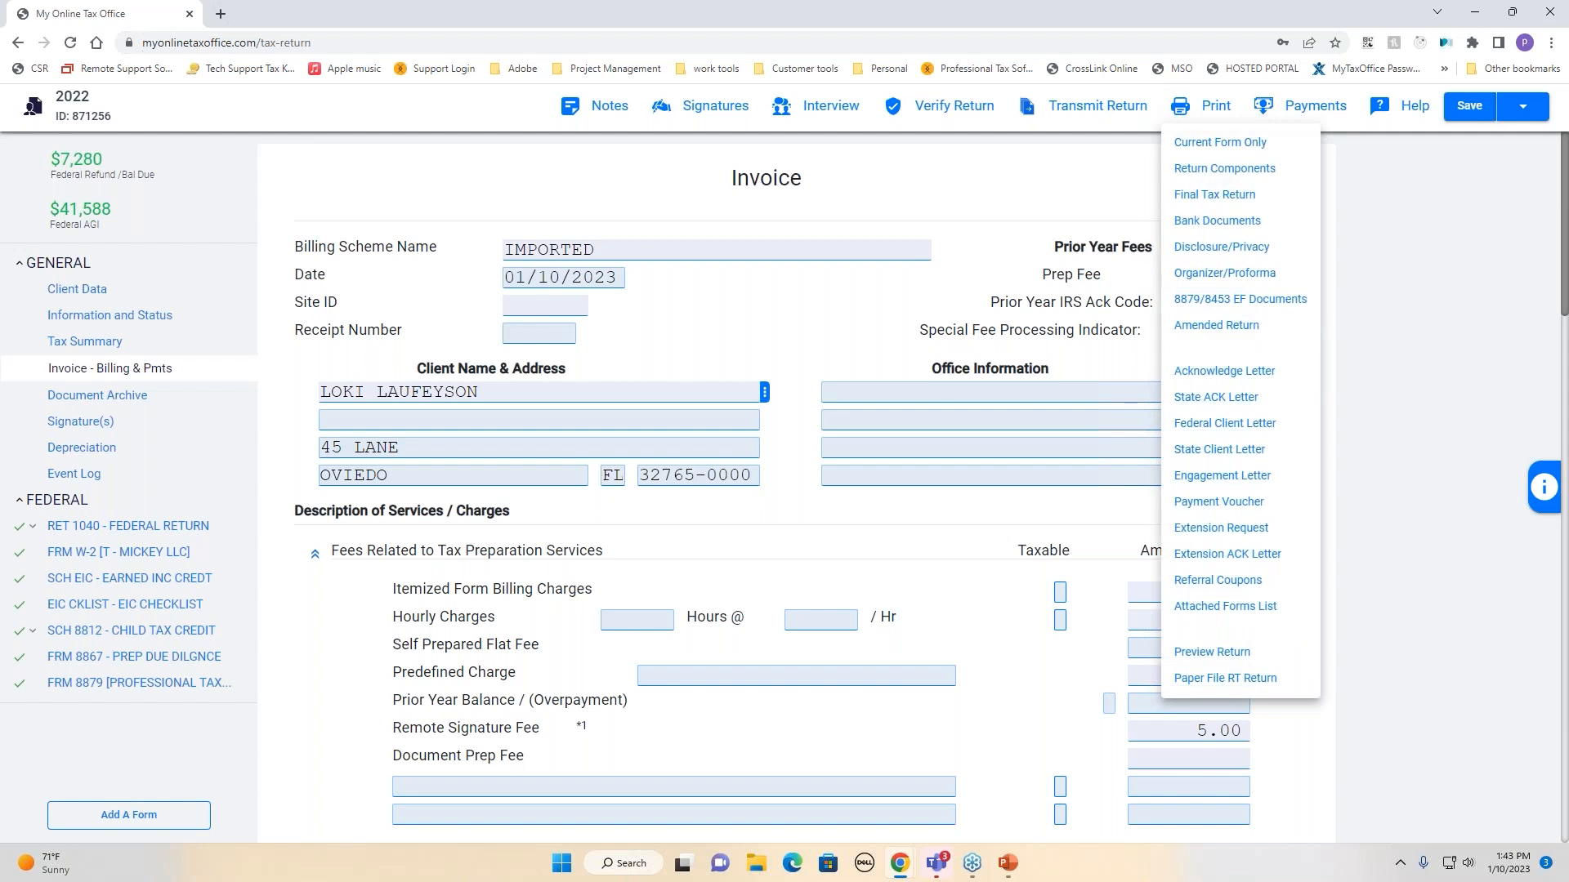
- Print the Final Tax Return as an encrypted PDF for email, saving the return first
{"action": "left_click", "coordinate": [1203, 195]}
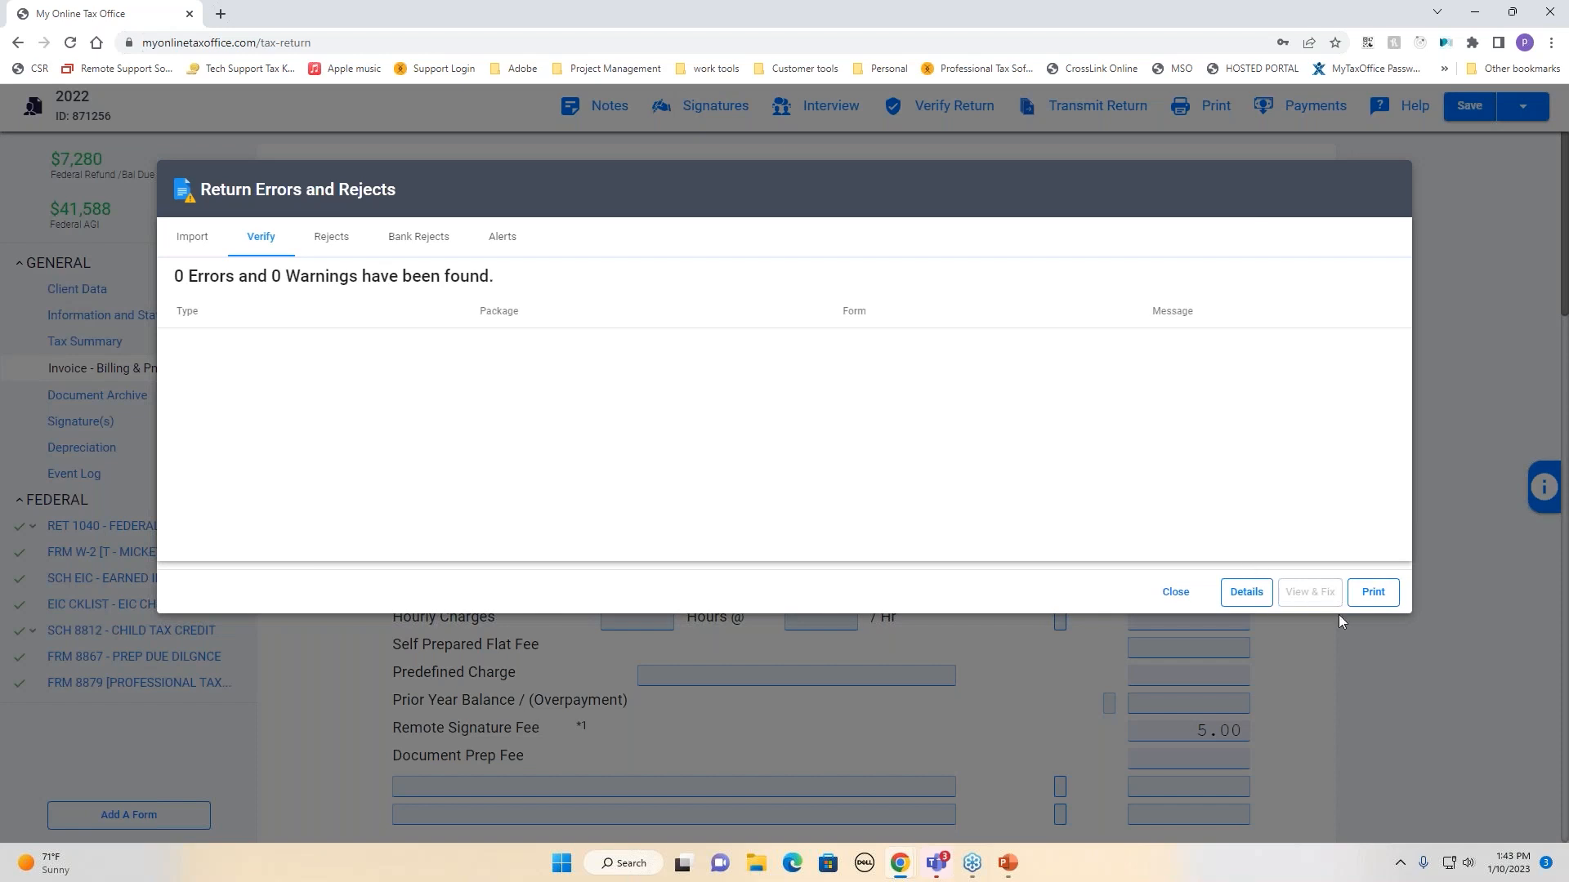
{"action": "left_click", "coordinate": [1373, 591]}
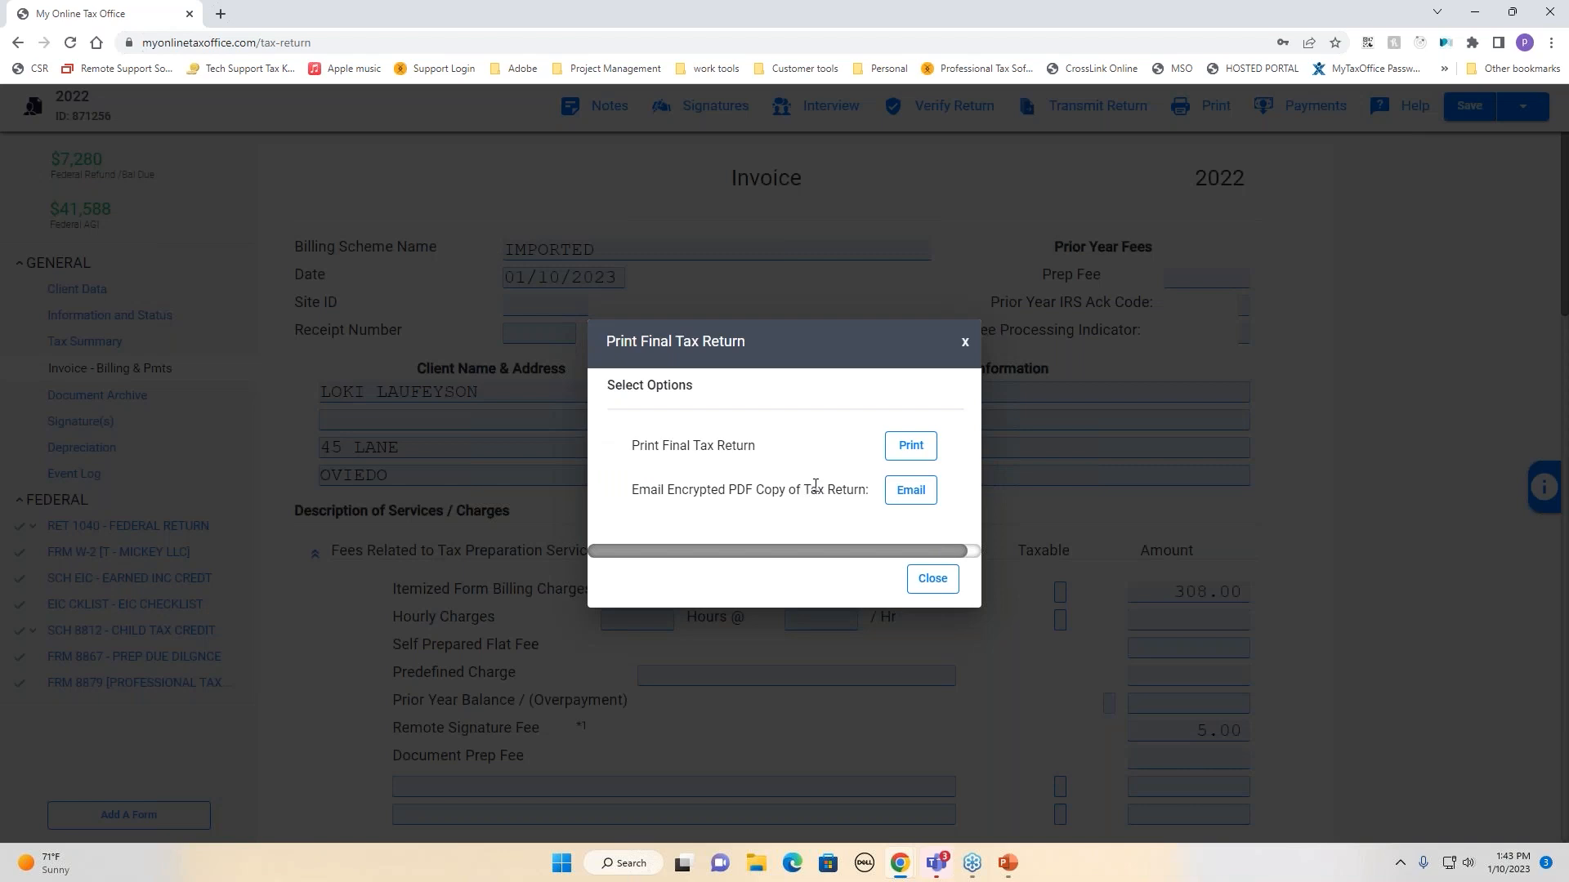
{"action": "left_click", "coordinate": [915, 497]}
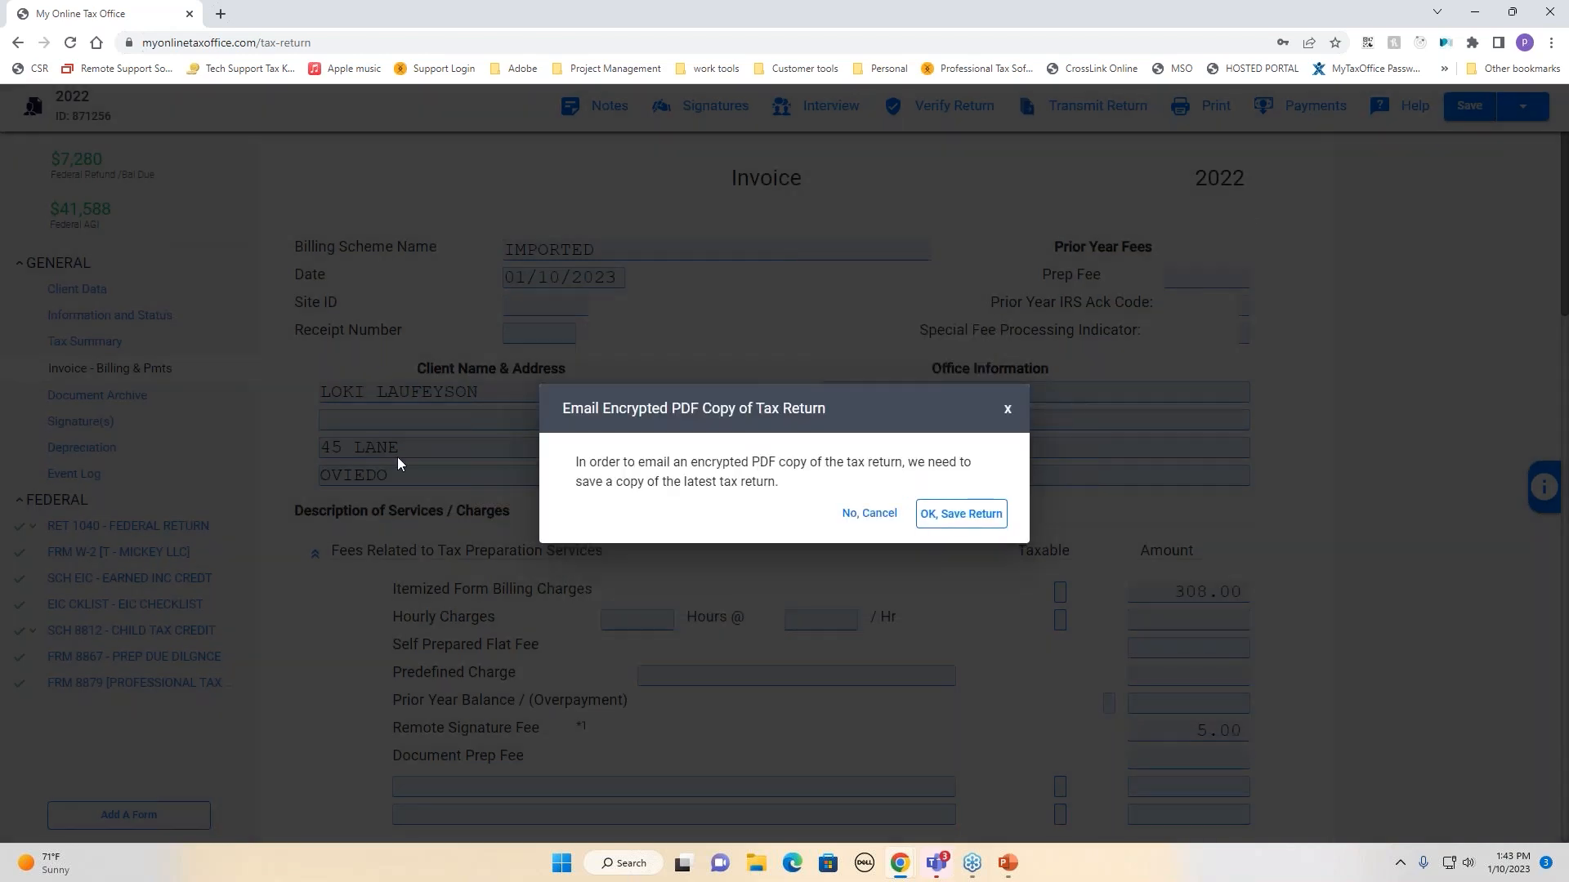
{"action": "left_click", "coordinate": [967, 530]}
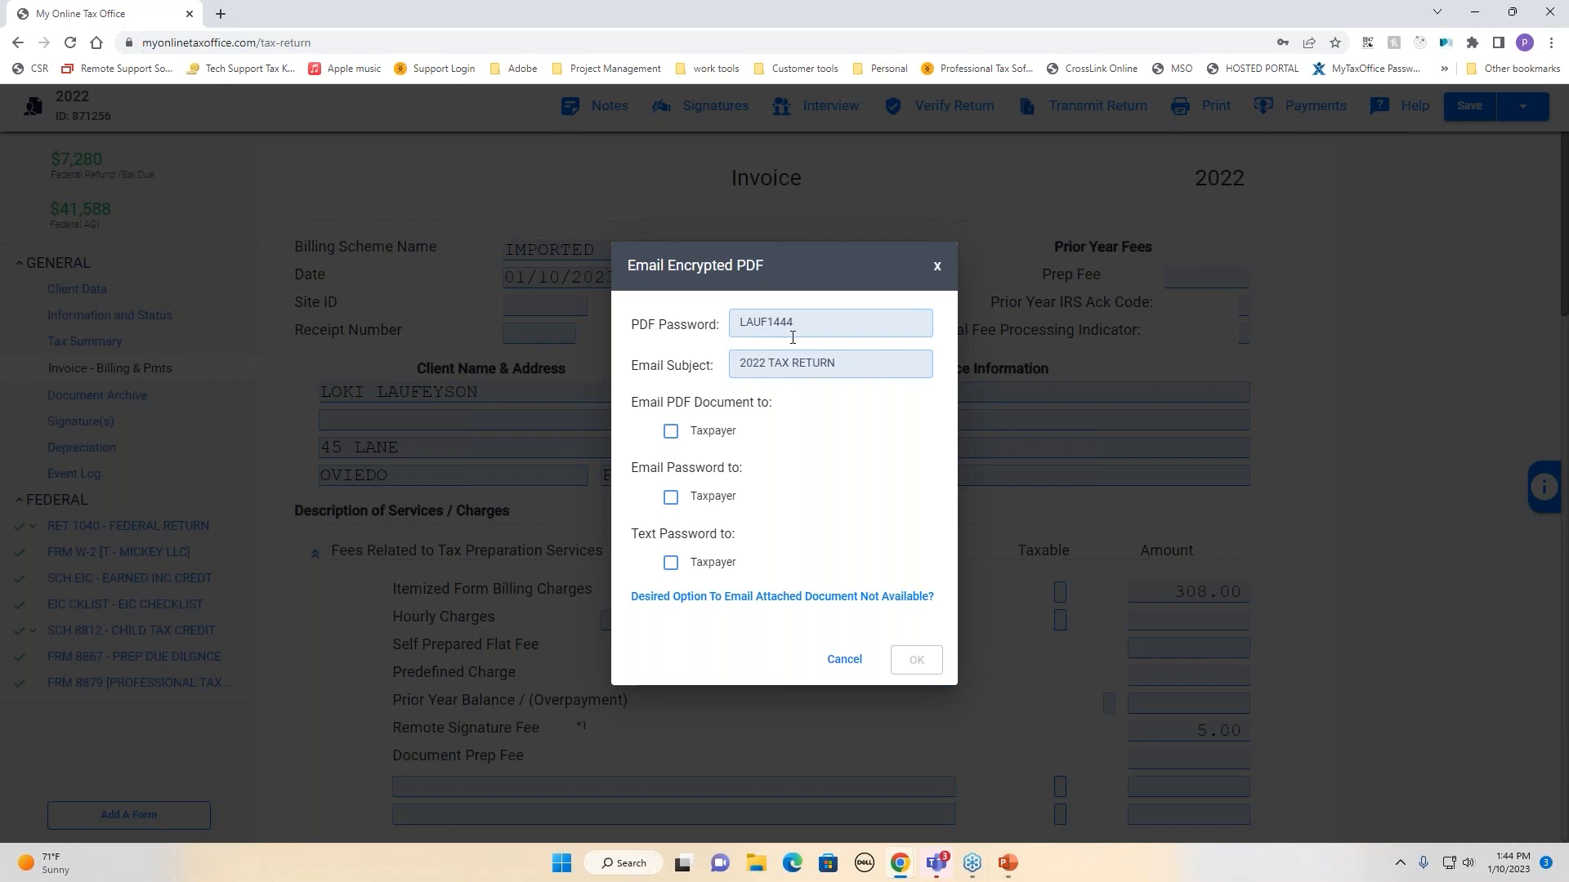
- Email the encrypted PDF to the taxpayer, sending its password by both email and text
{"action": "left_click", "coordinate": [668, 502]}
{"action": "left_click", "coordinate": [667, 571]}
{"action": "left_click", "coordinate": [675, 435]}
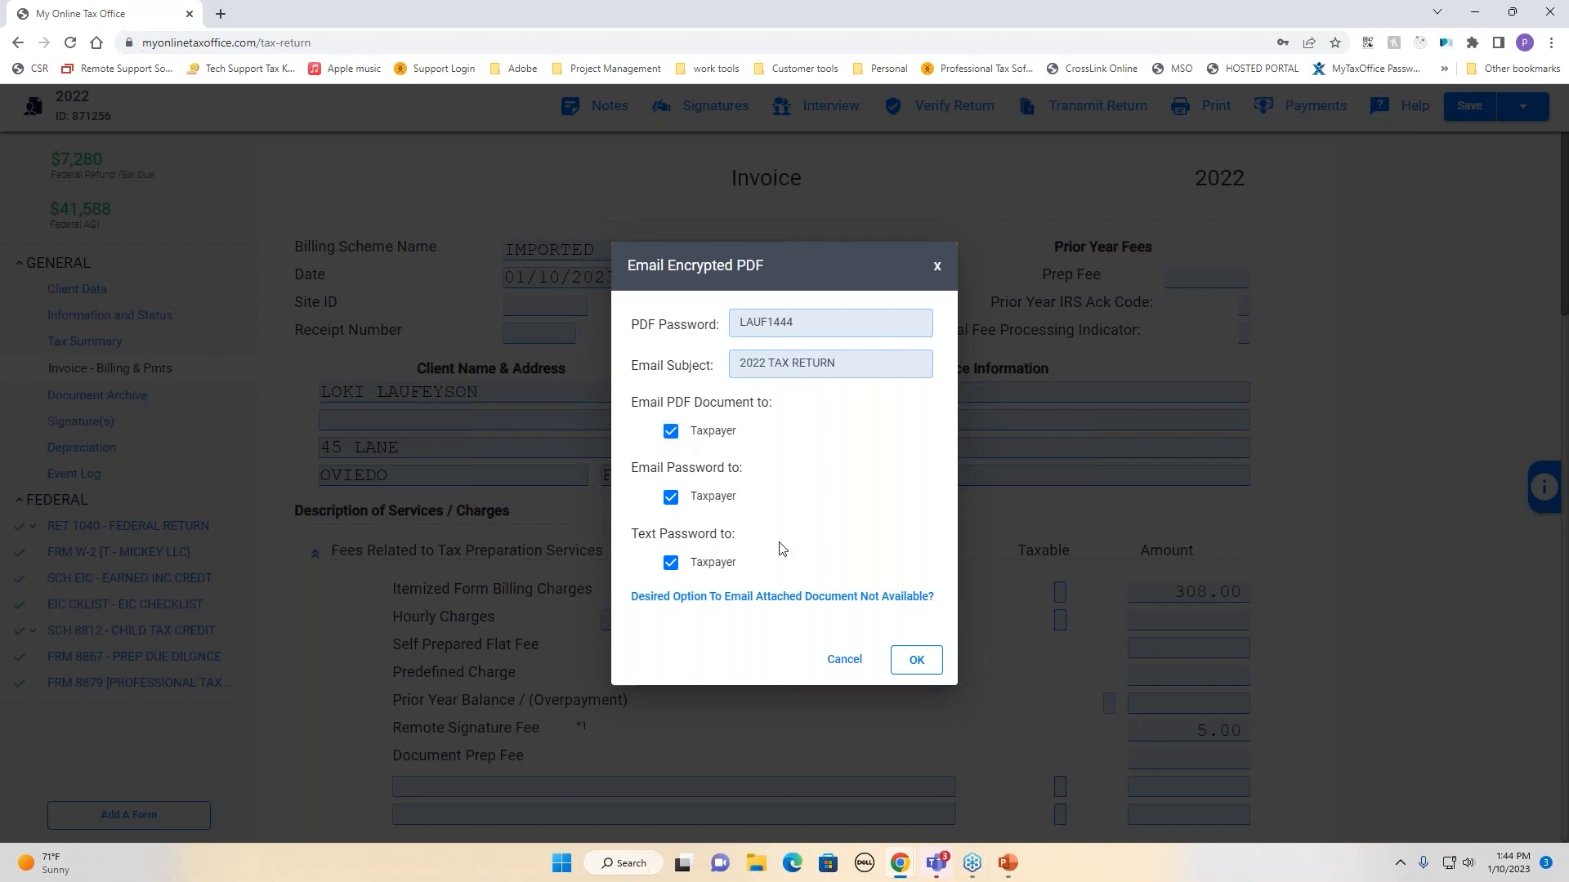
{"action": "left_click", "coordinate": [917, 660]}
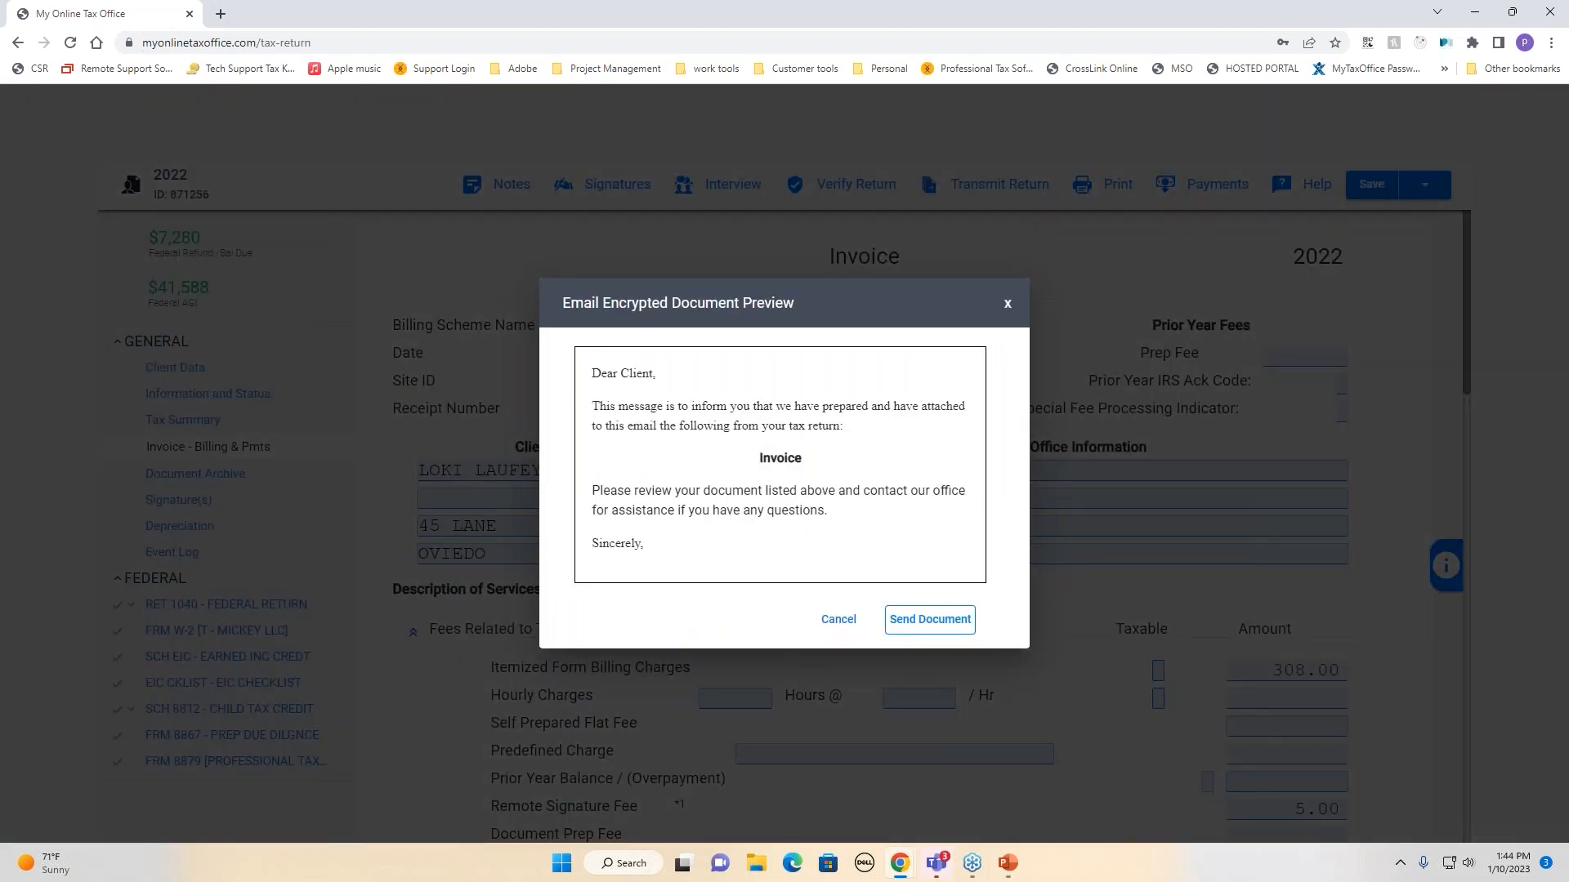
{"action": "left_click", "coordinate": [936, 630]}
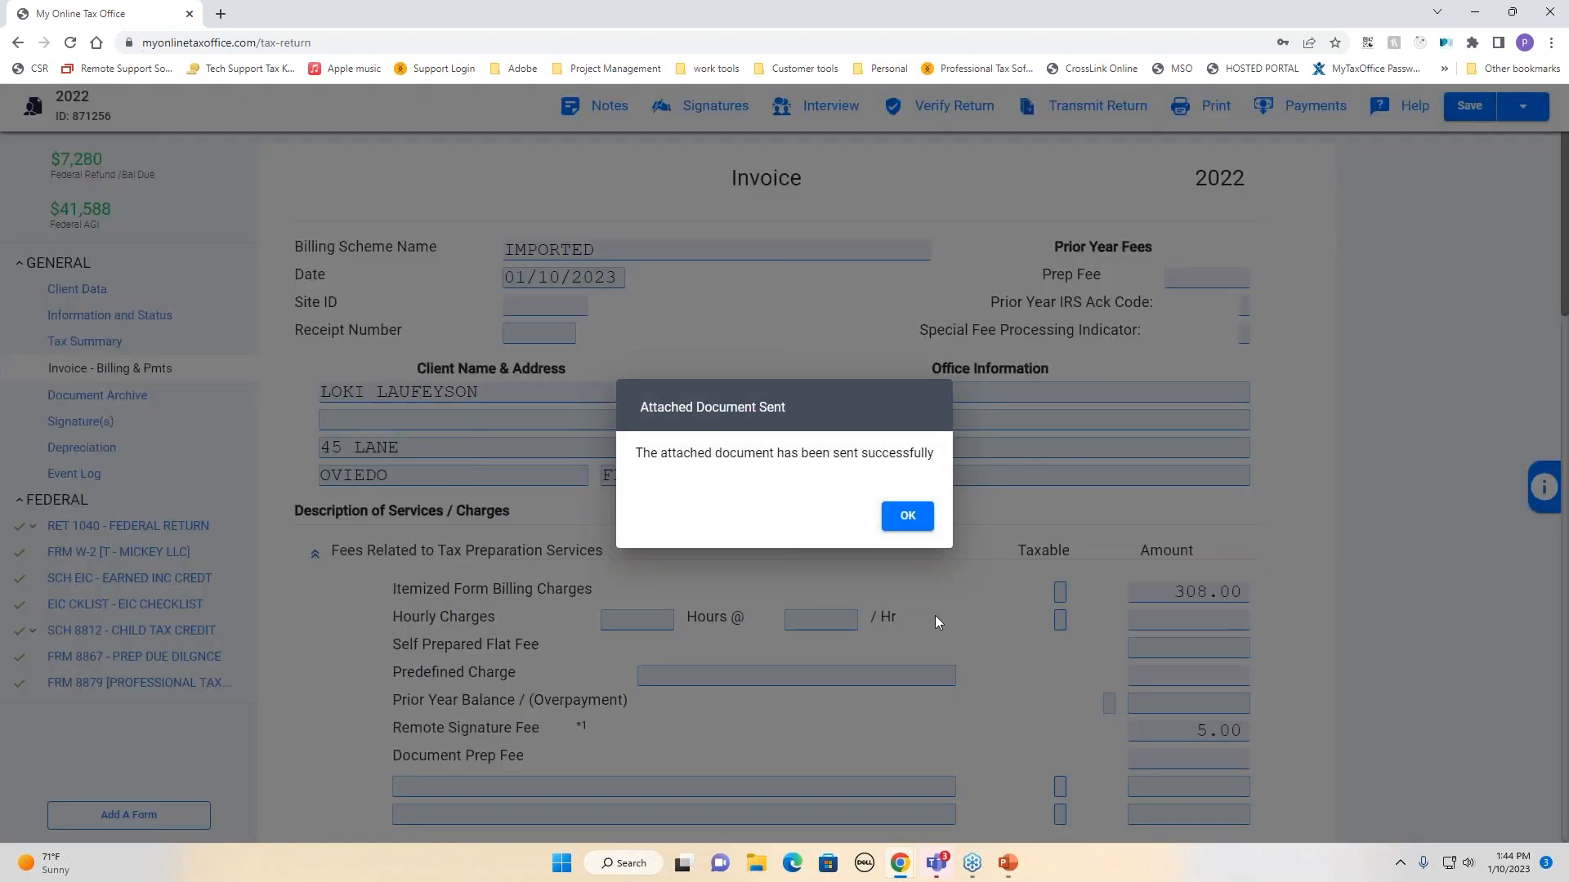
{"action": "left_click", "coordinate": [907, 516]}
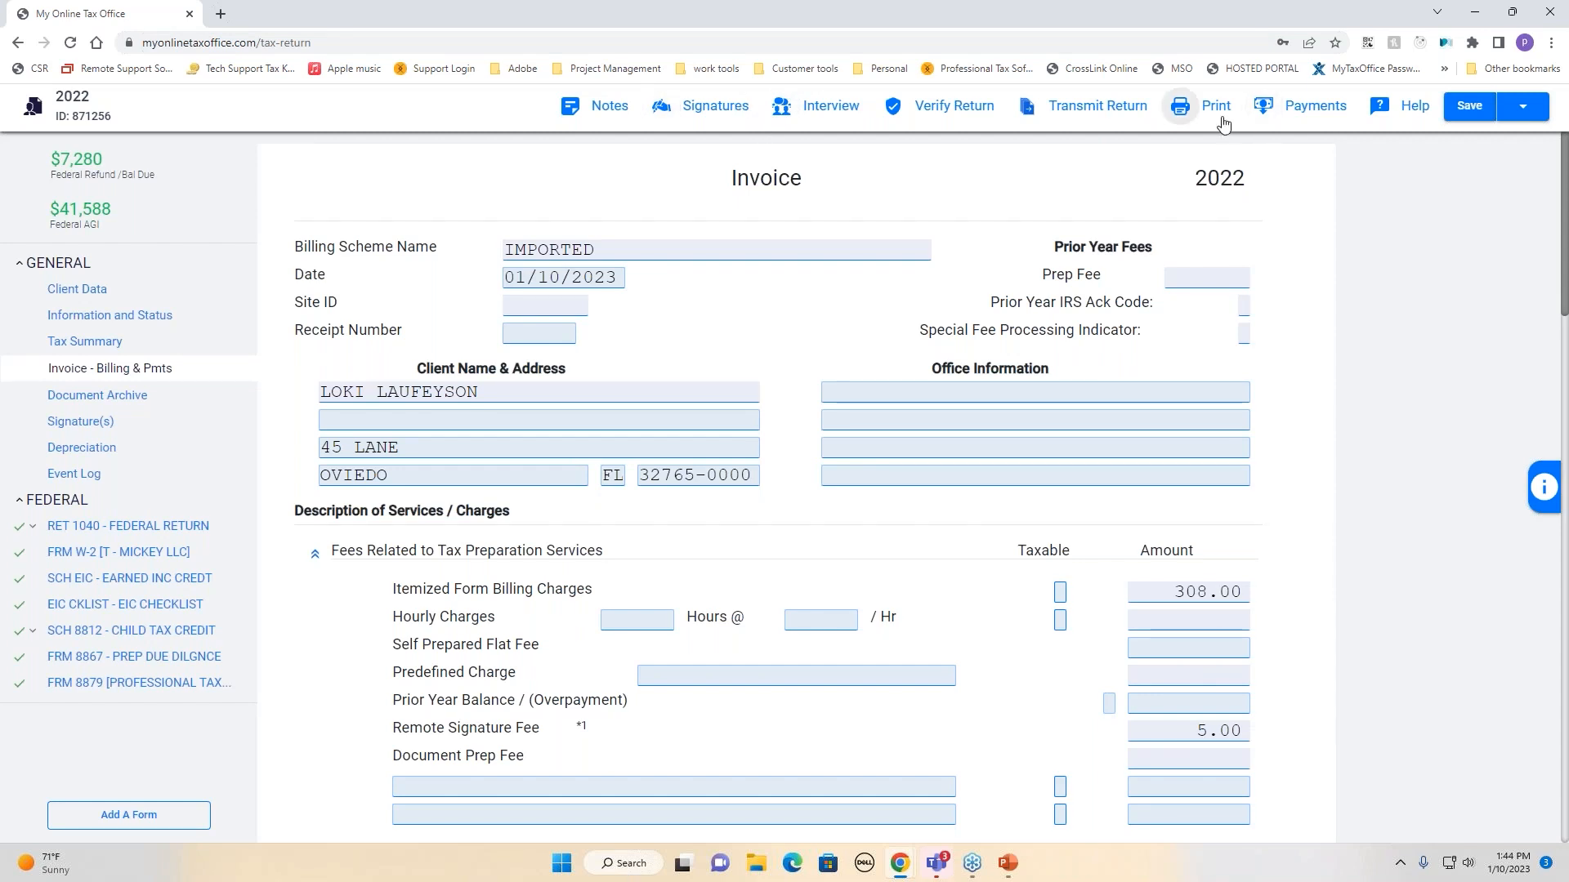
{"action": "left_click", "coordinate": [1094, 117]}
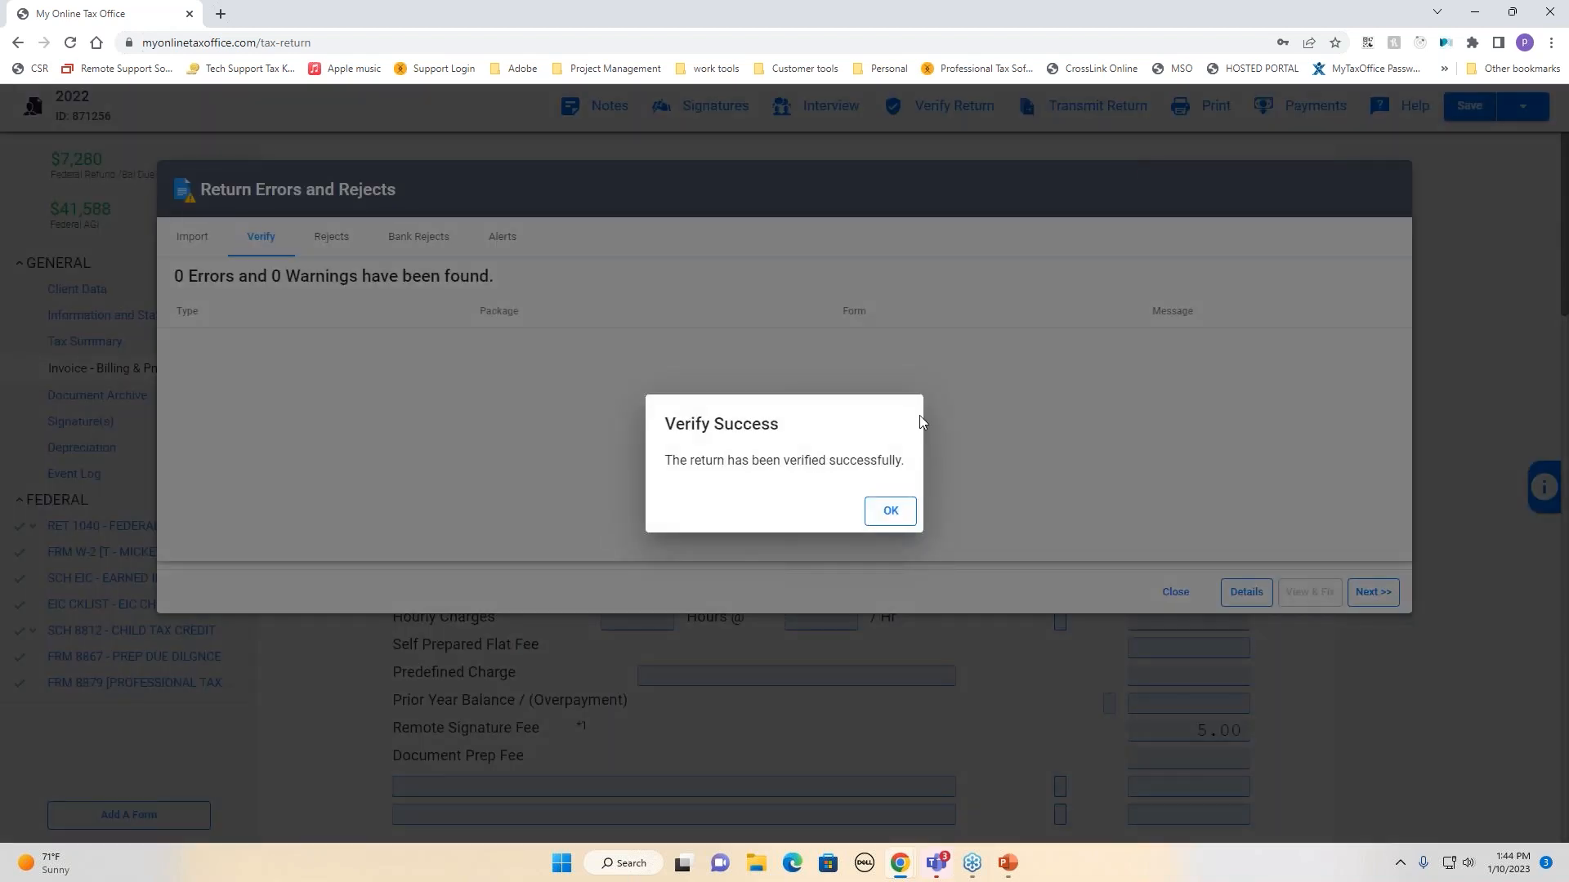
{"action": "left_click", "coordinate": [891, 510]}
{"action": "left_click", "coordinate": [1373, 591]}
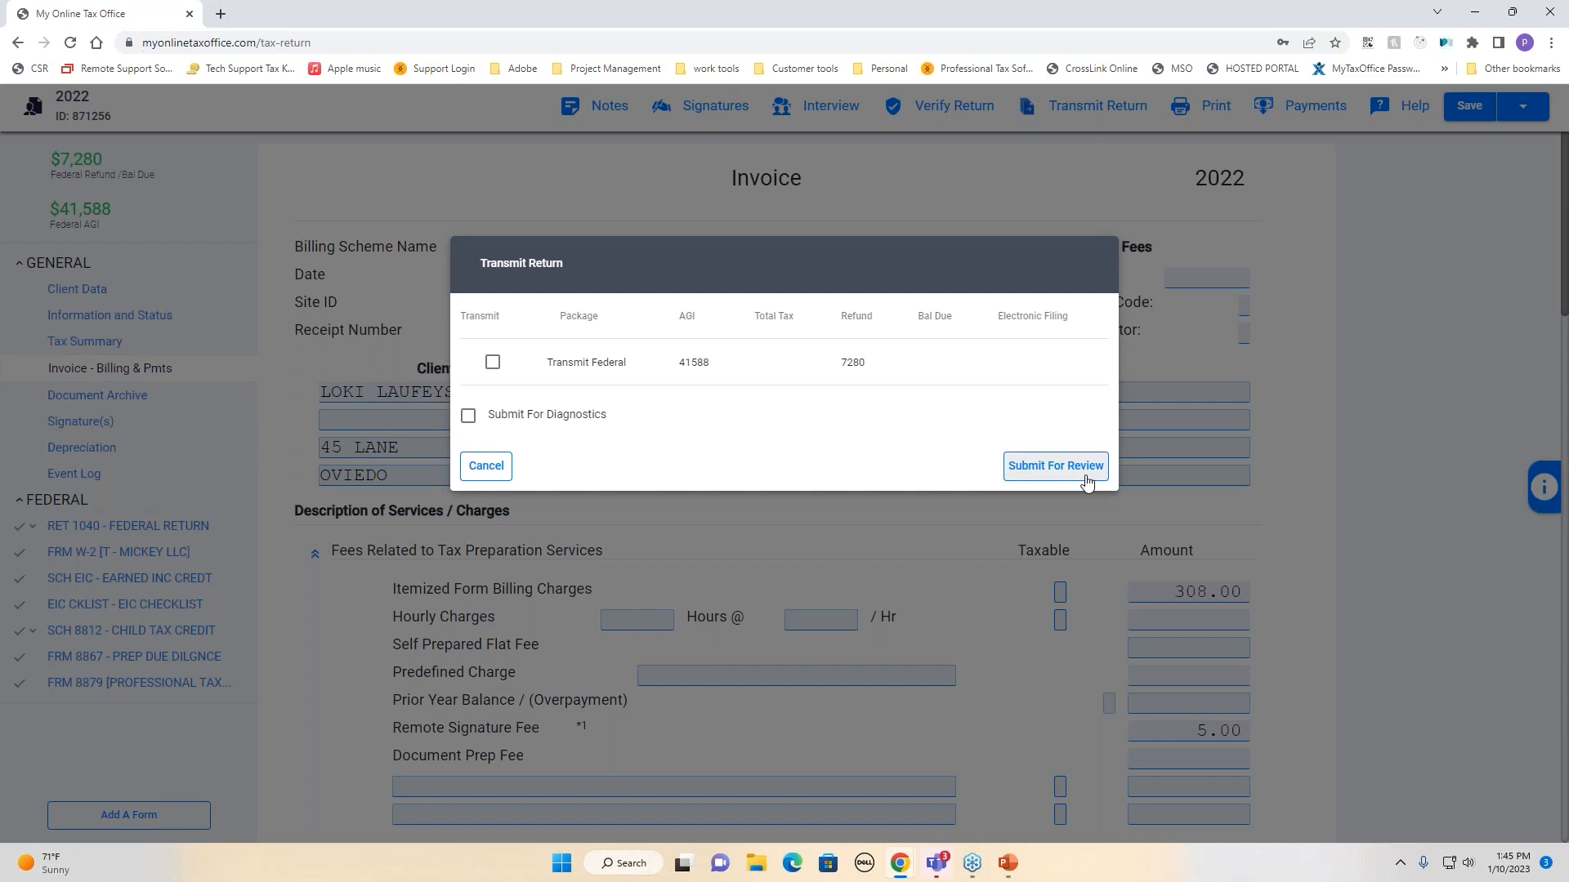
{"action": "left_click", "coordinate": [486, 466]}
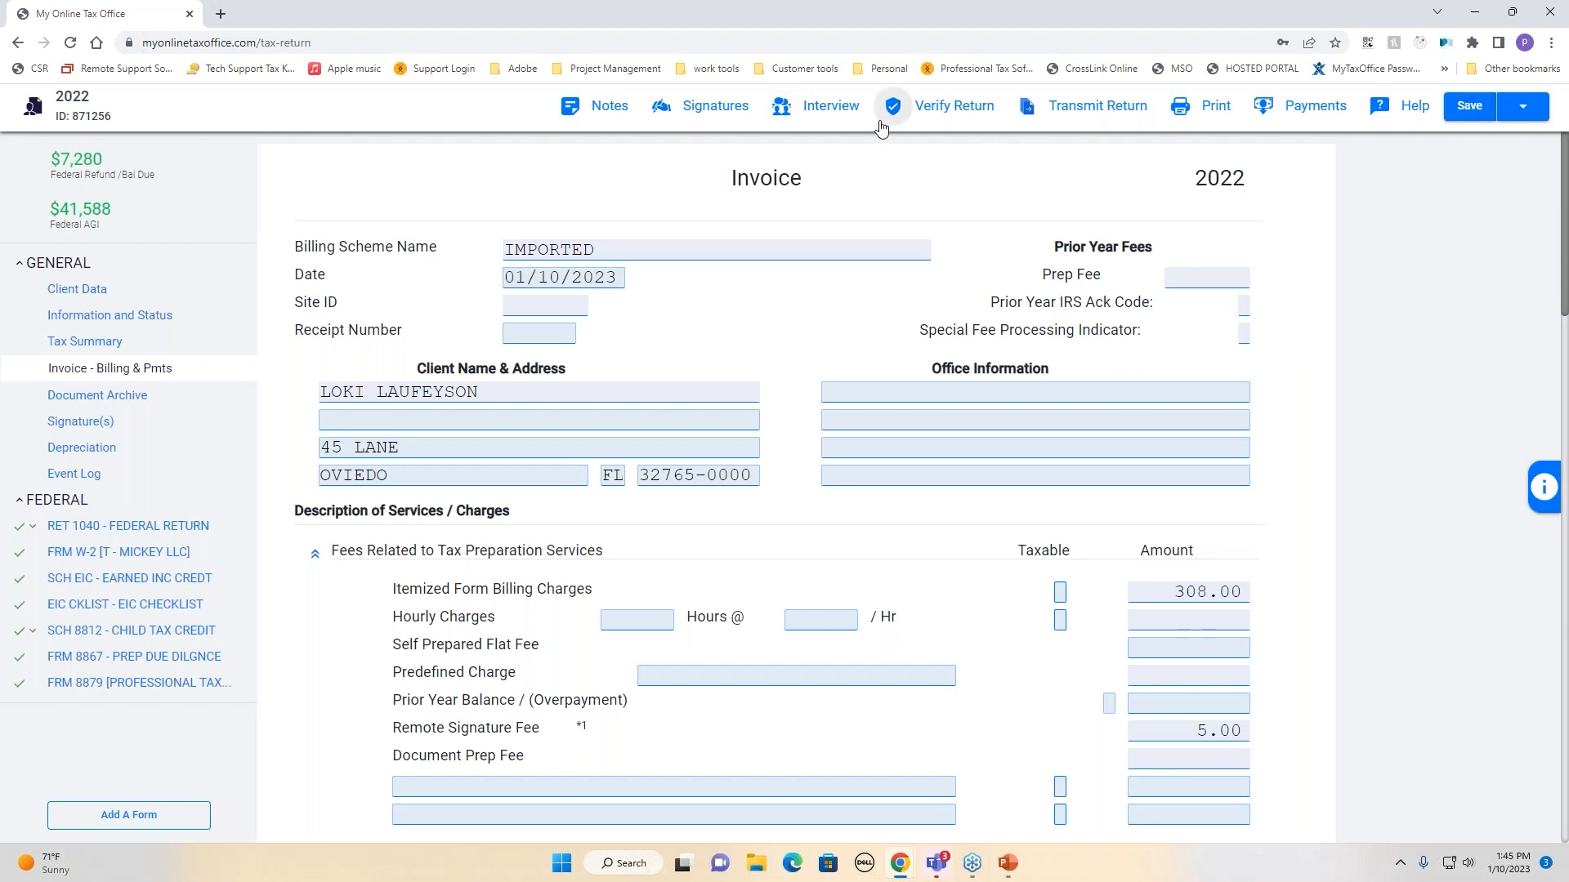
- Submit the return for review from the Save menu and confirm
{"action": "left_click", "coordinate": [1526, 113]}
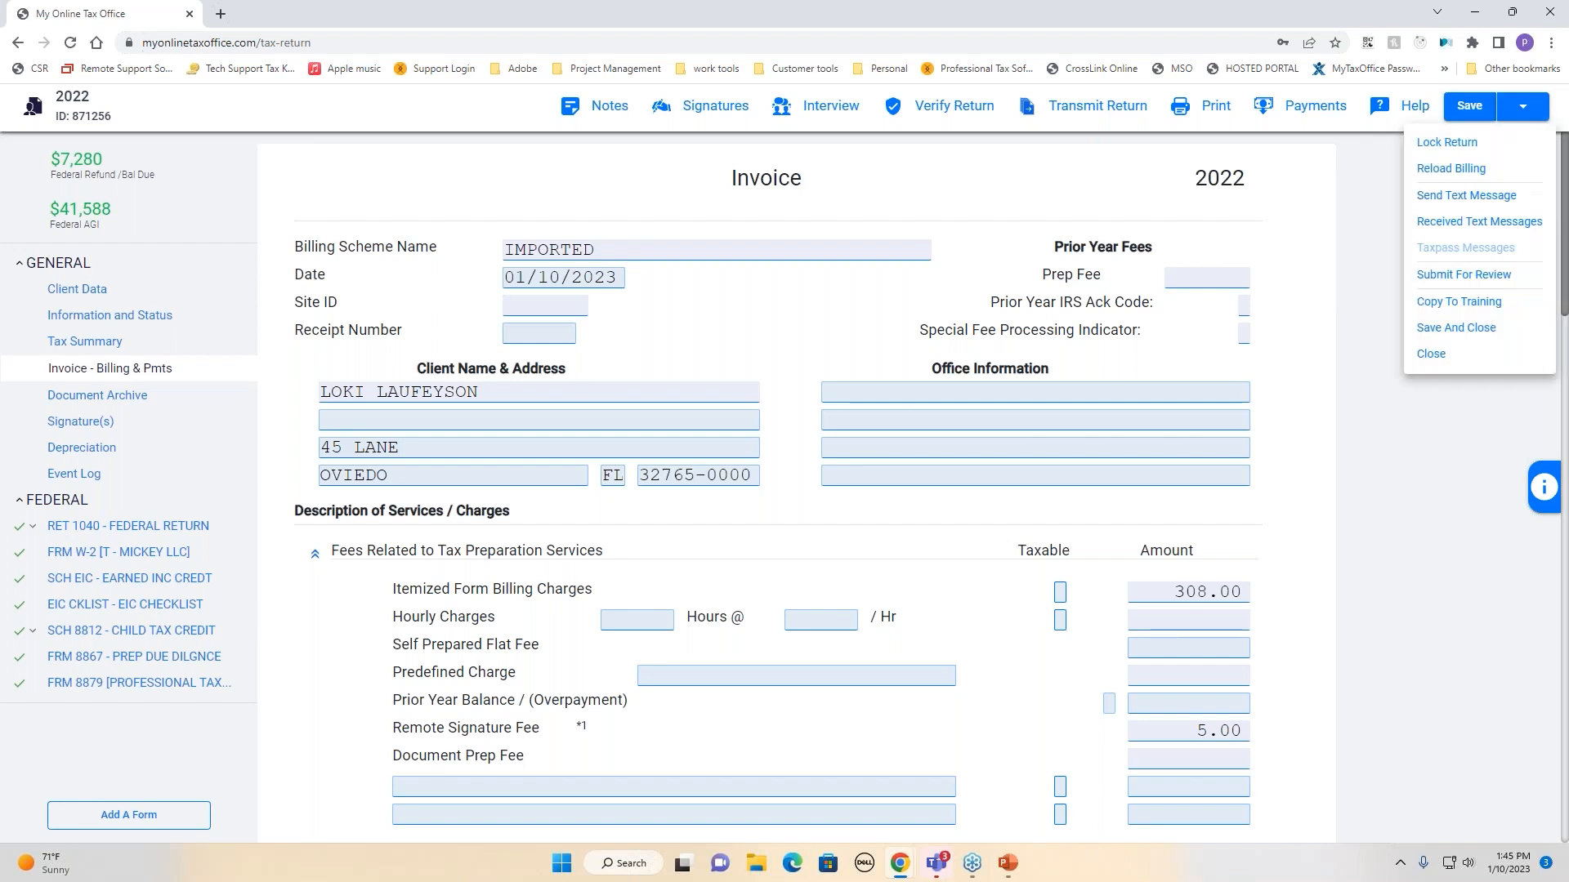
{"action": "left_click", "coordinate": [1492, 284]}
{"action": "left_click", "coordinate": [927, 507]}
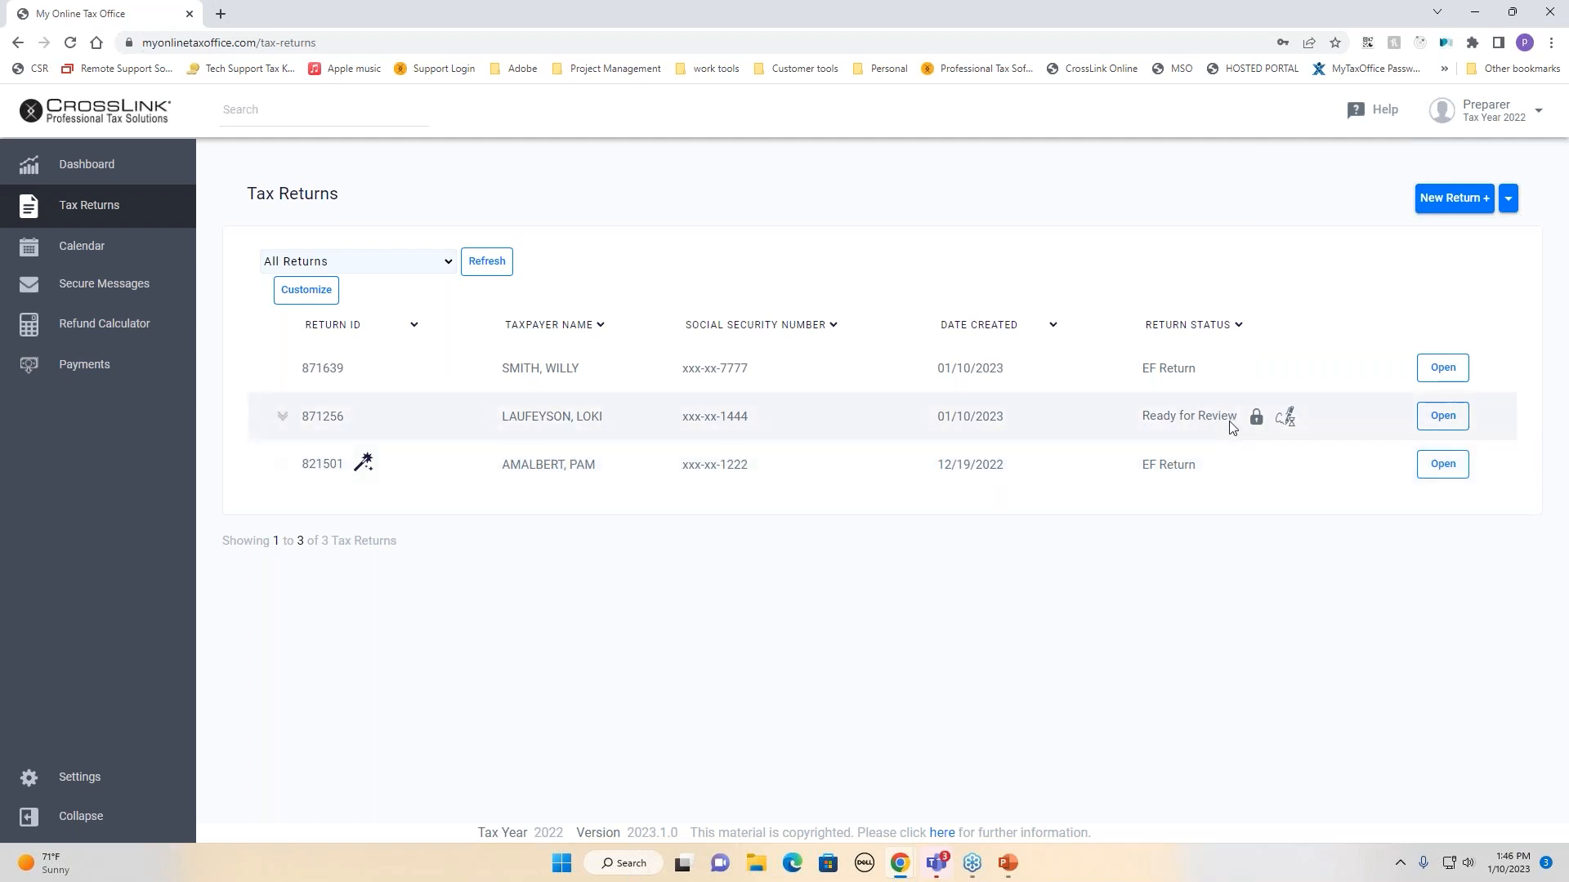
- Open the All Returns filter list and close it without changing it
{"action": "mouse_move", "coordinate": [1290, 428]}
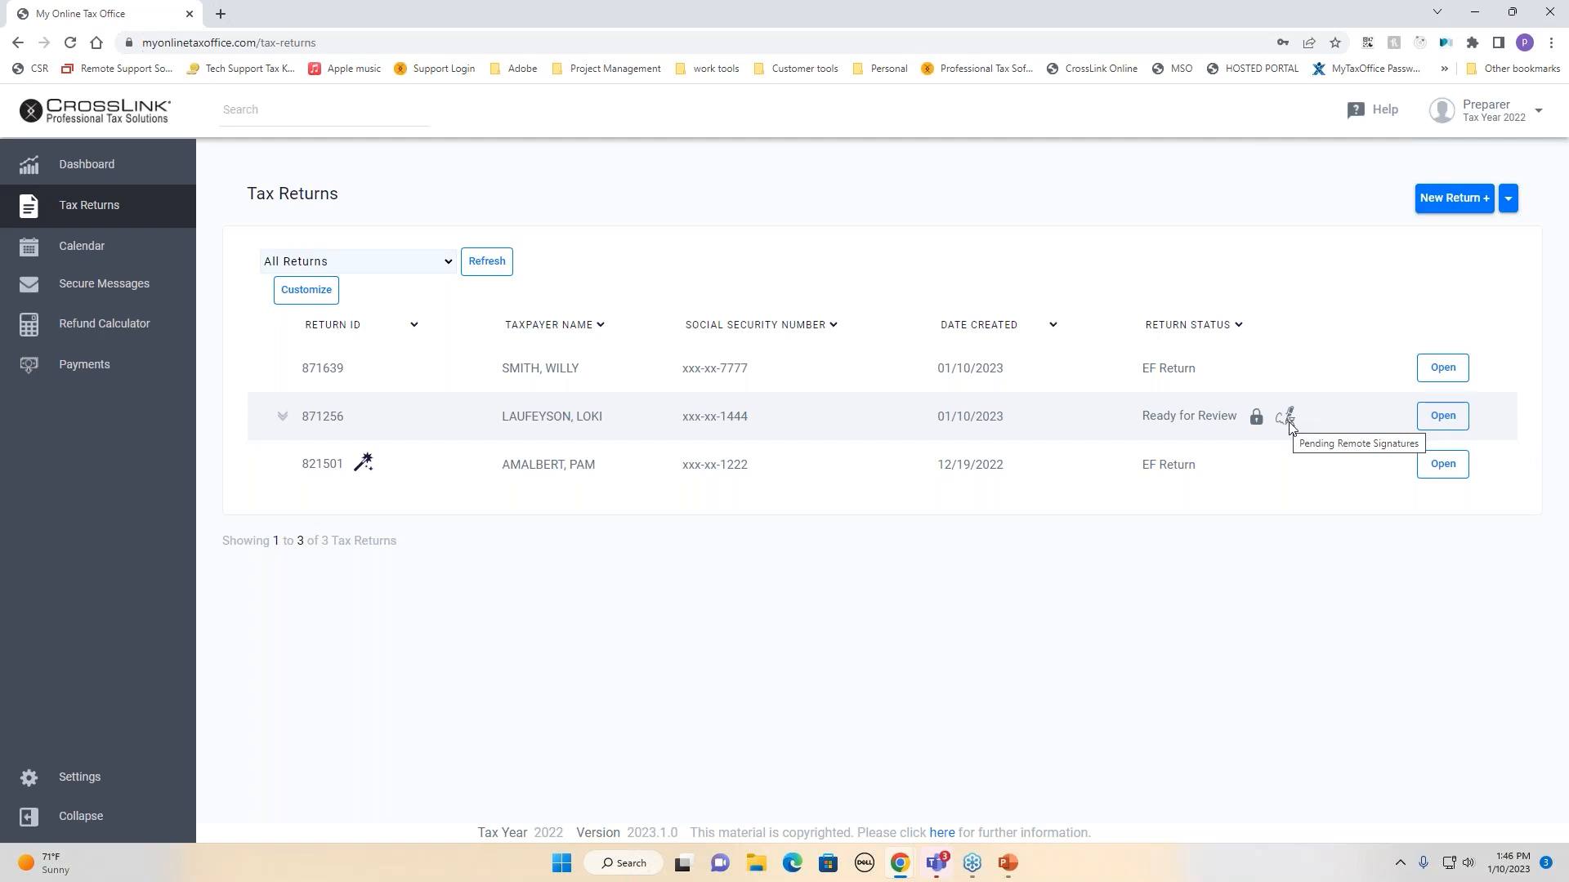
{"action": "left_click", "coordinate": [413, 261]}
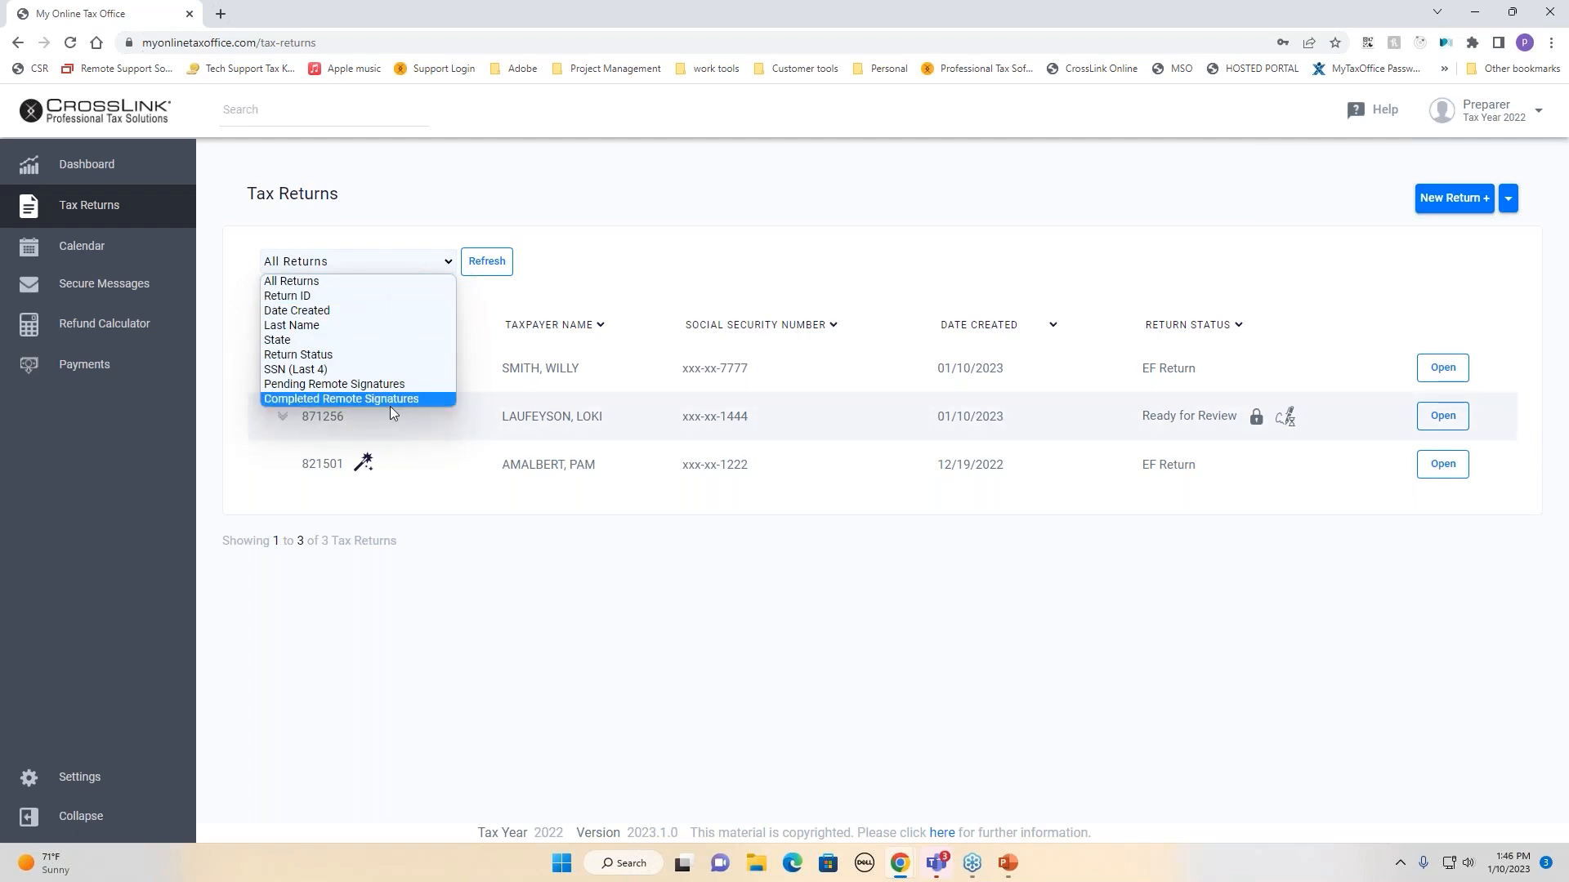
{"action": "left_click", "coordinate": [666, 242]}
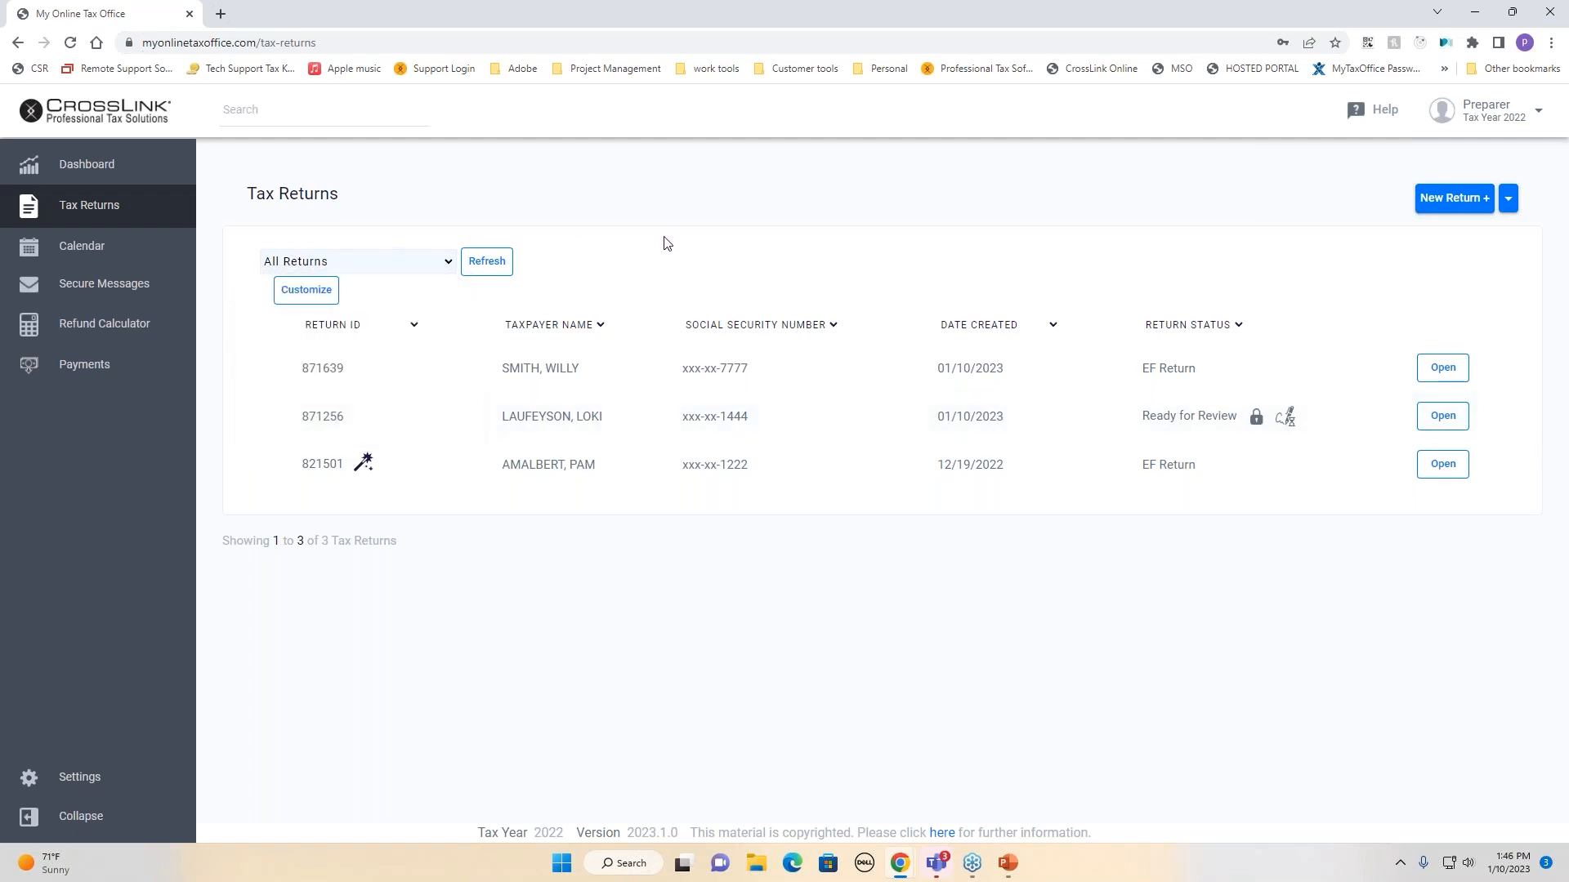
- Start a new return, enter and confirm the client's SSN, and create a Guided Estimator return
{"action": "left_click", "coordinate": [1437, 201]}
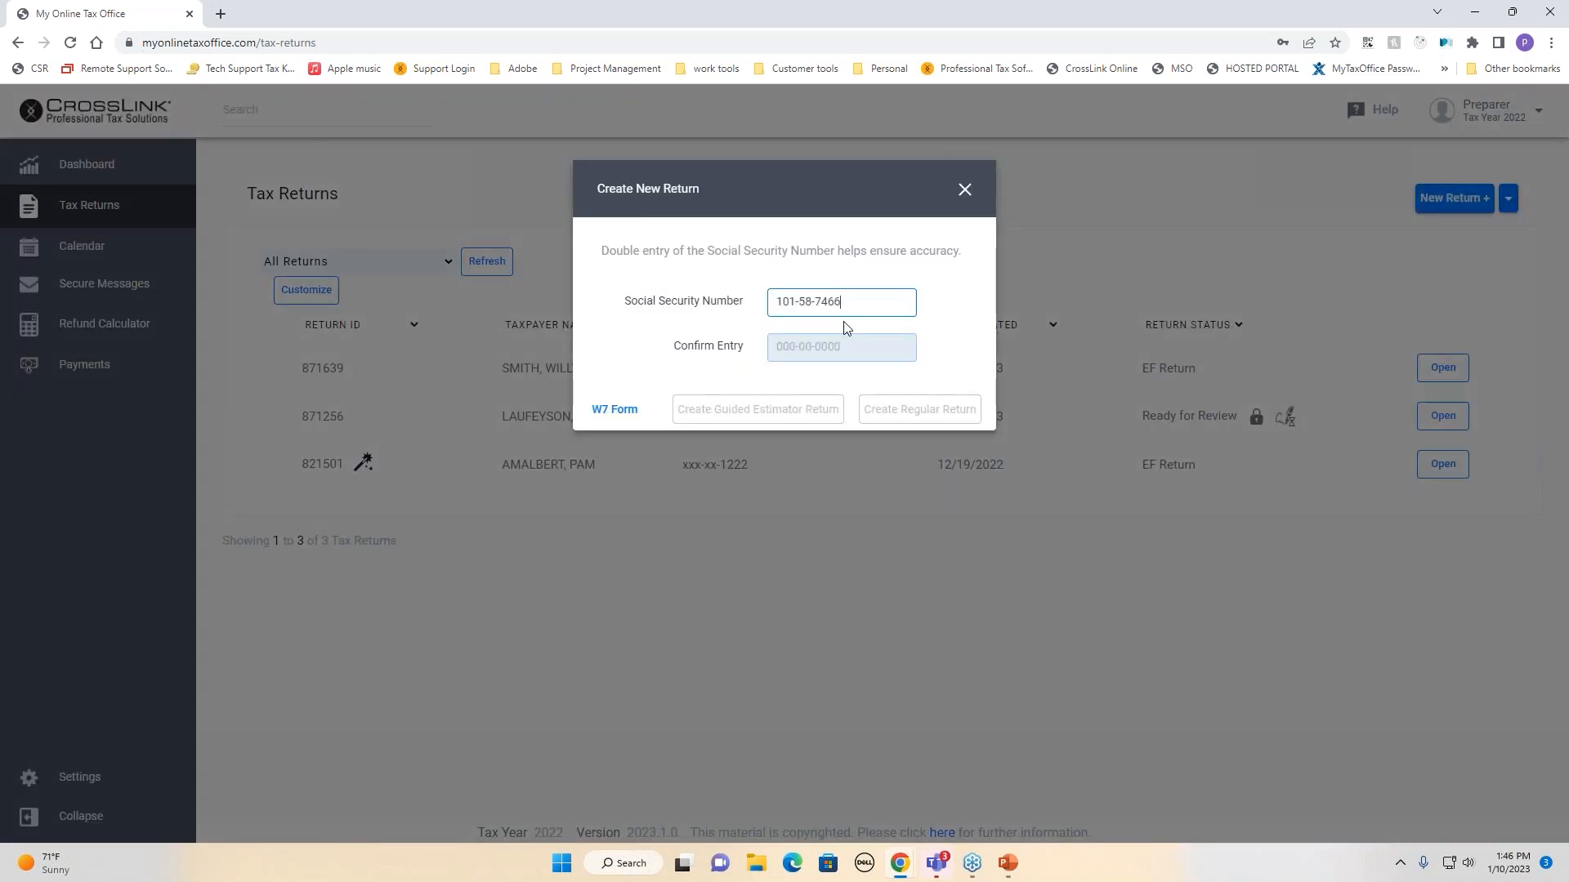
{"action": "key", "text": "Tab"}
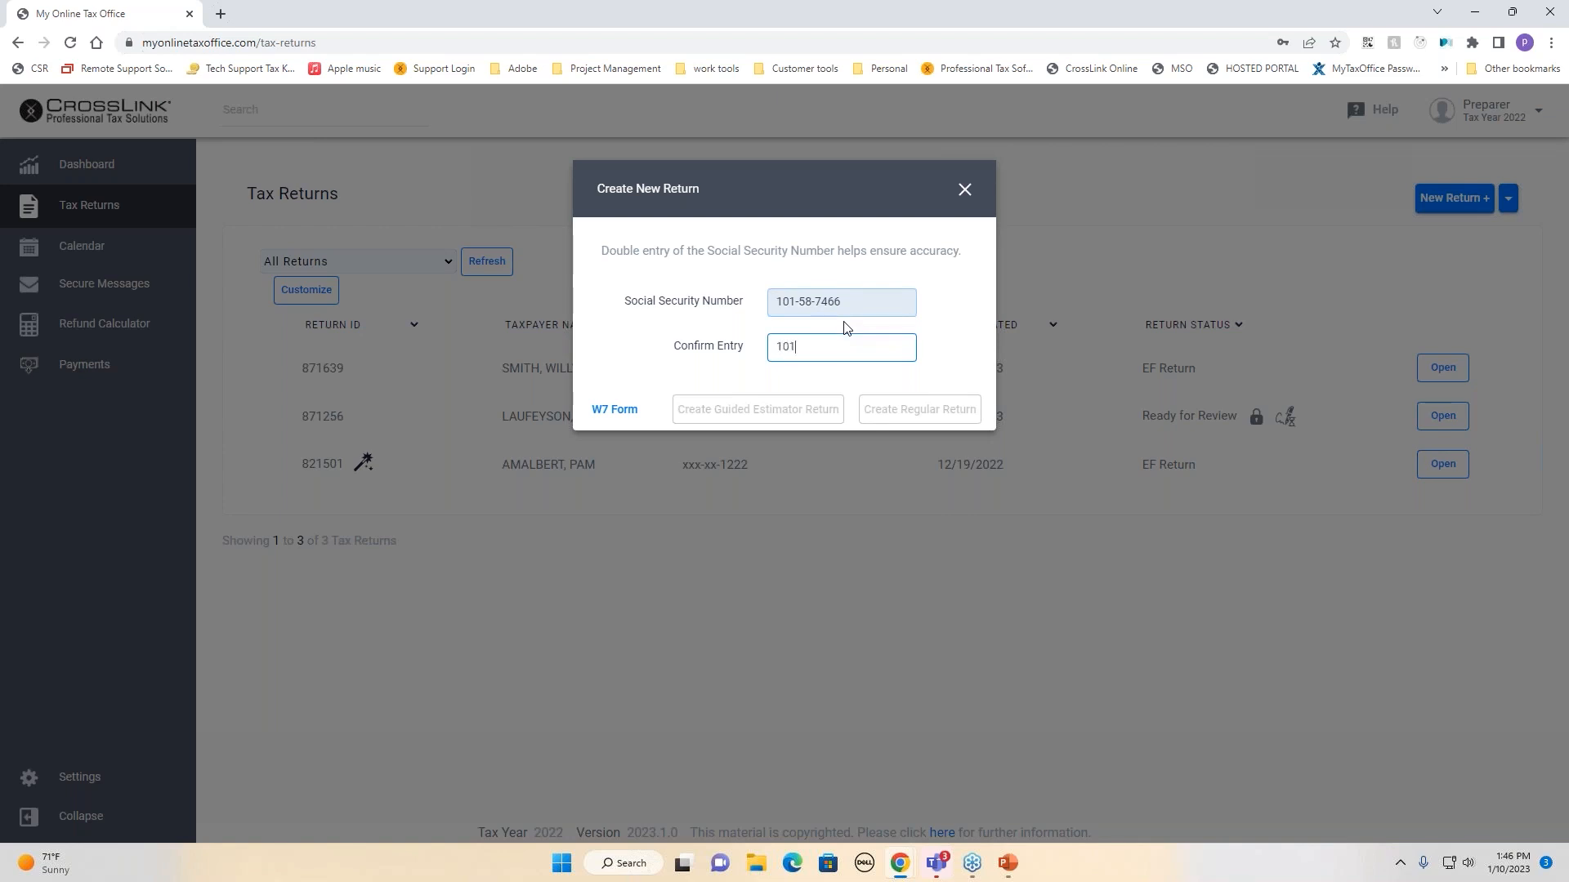
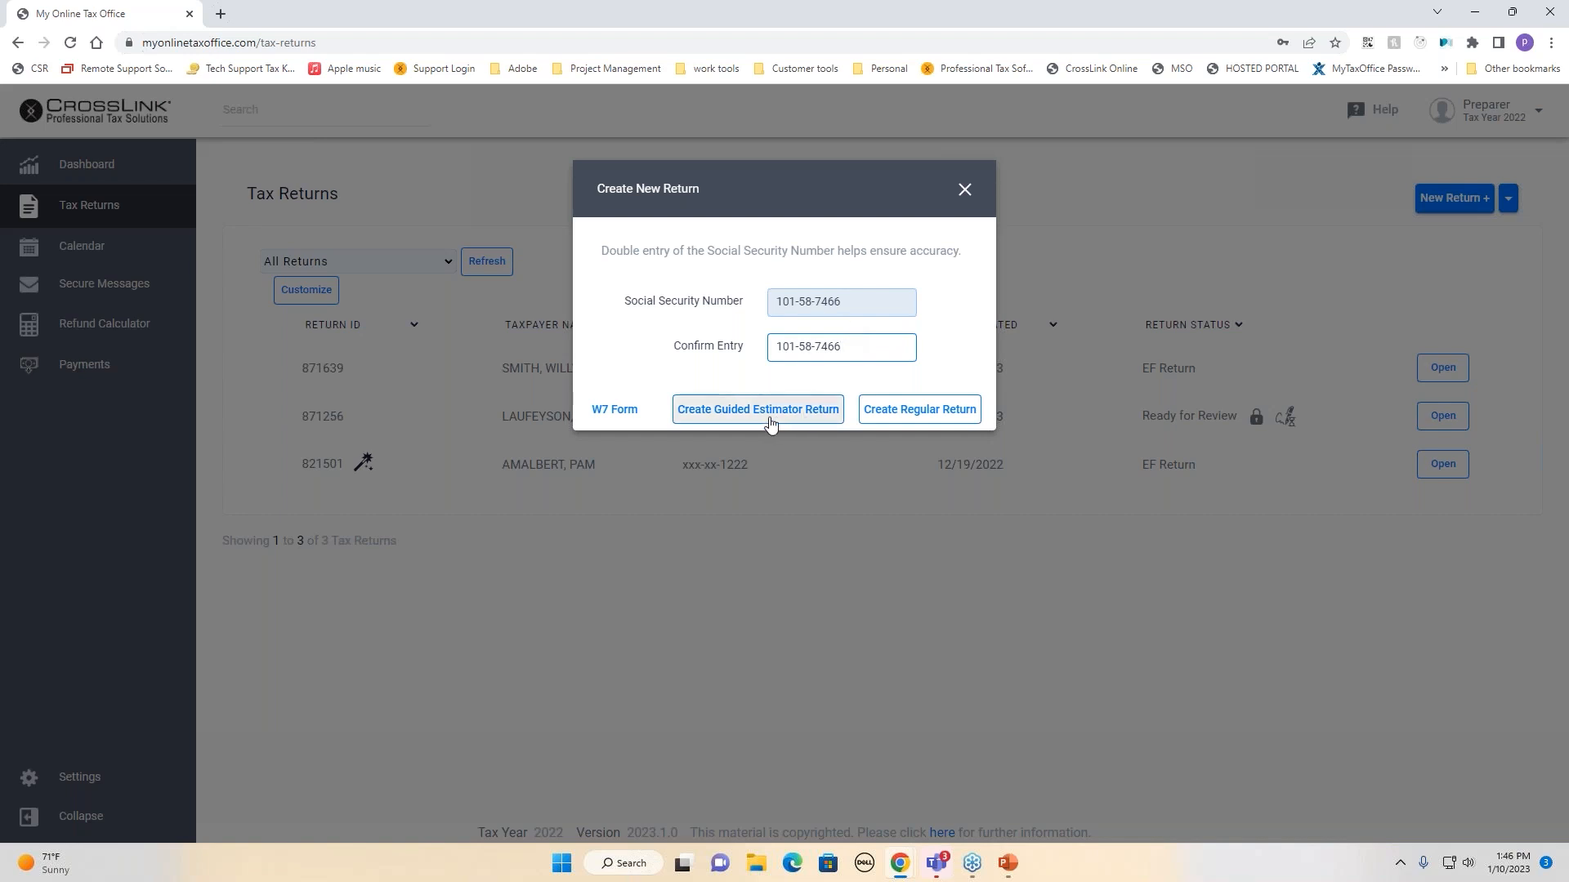
{"action": "left_click", "coordinate": [771, 420]}
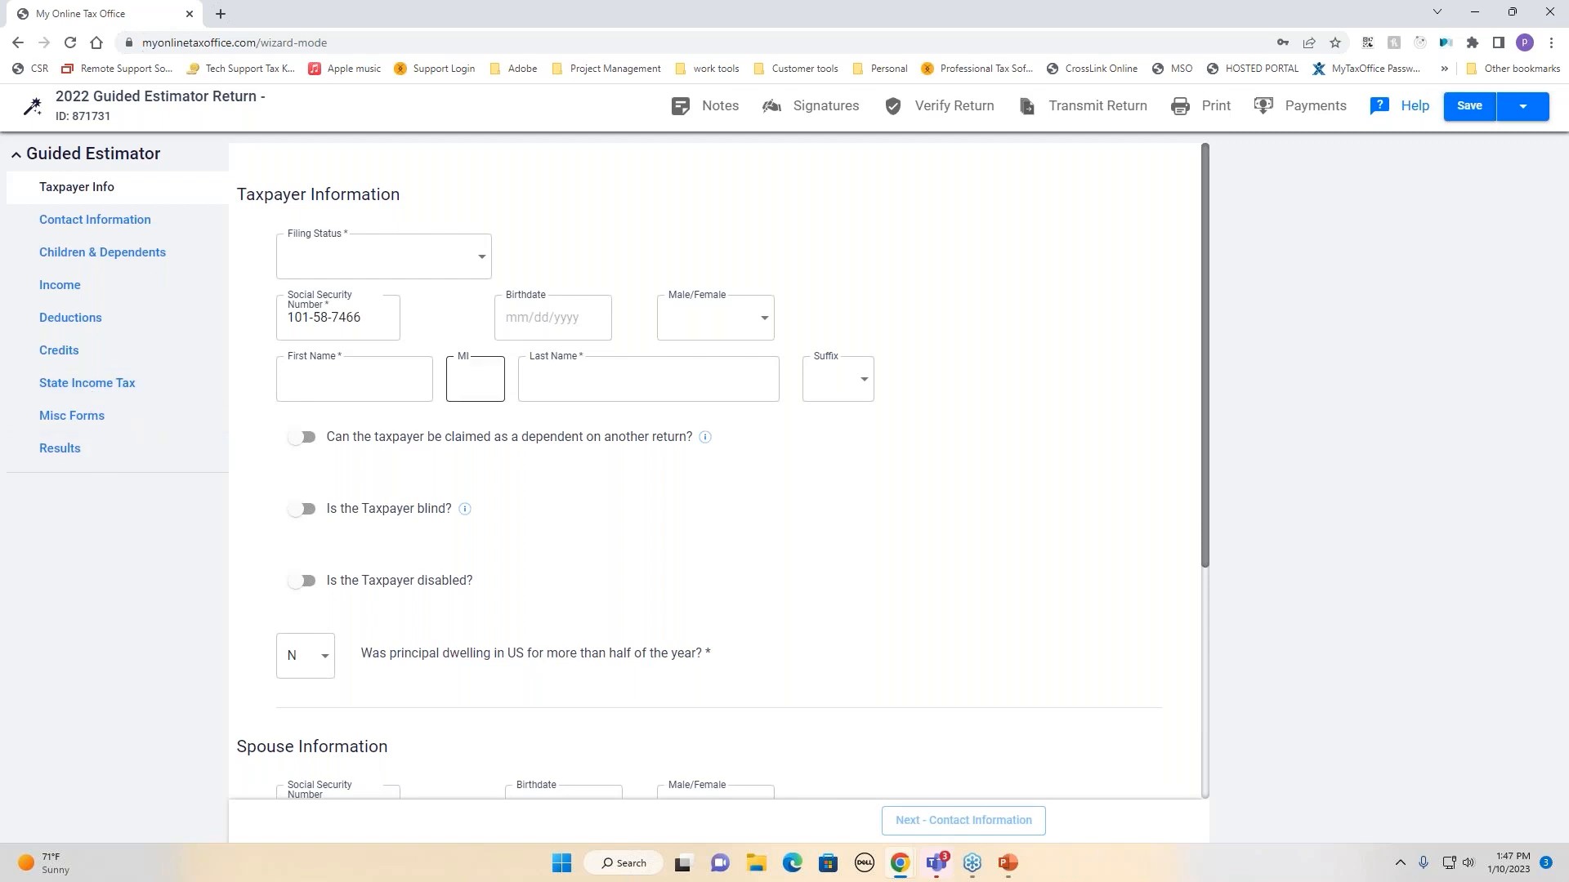
- Set filing status to SINGLE, enter the taxpayer's birthdate, and choose FEMALE gender
{"action": "left_click", "coordinate": [384, 270]}
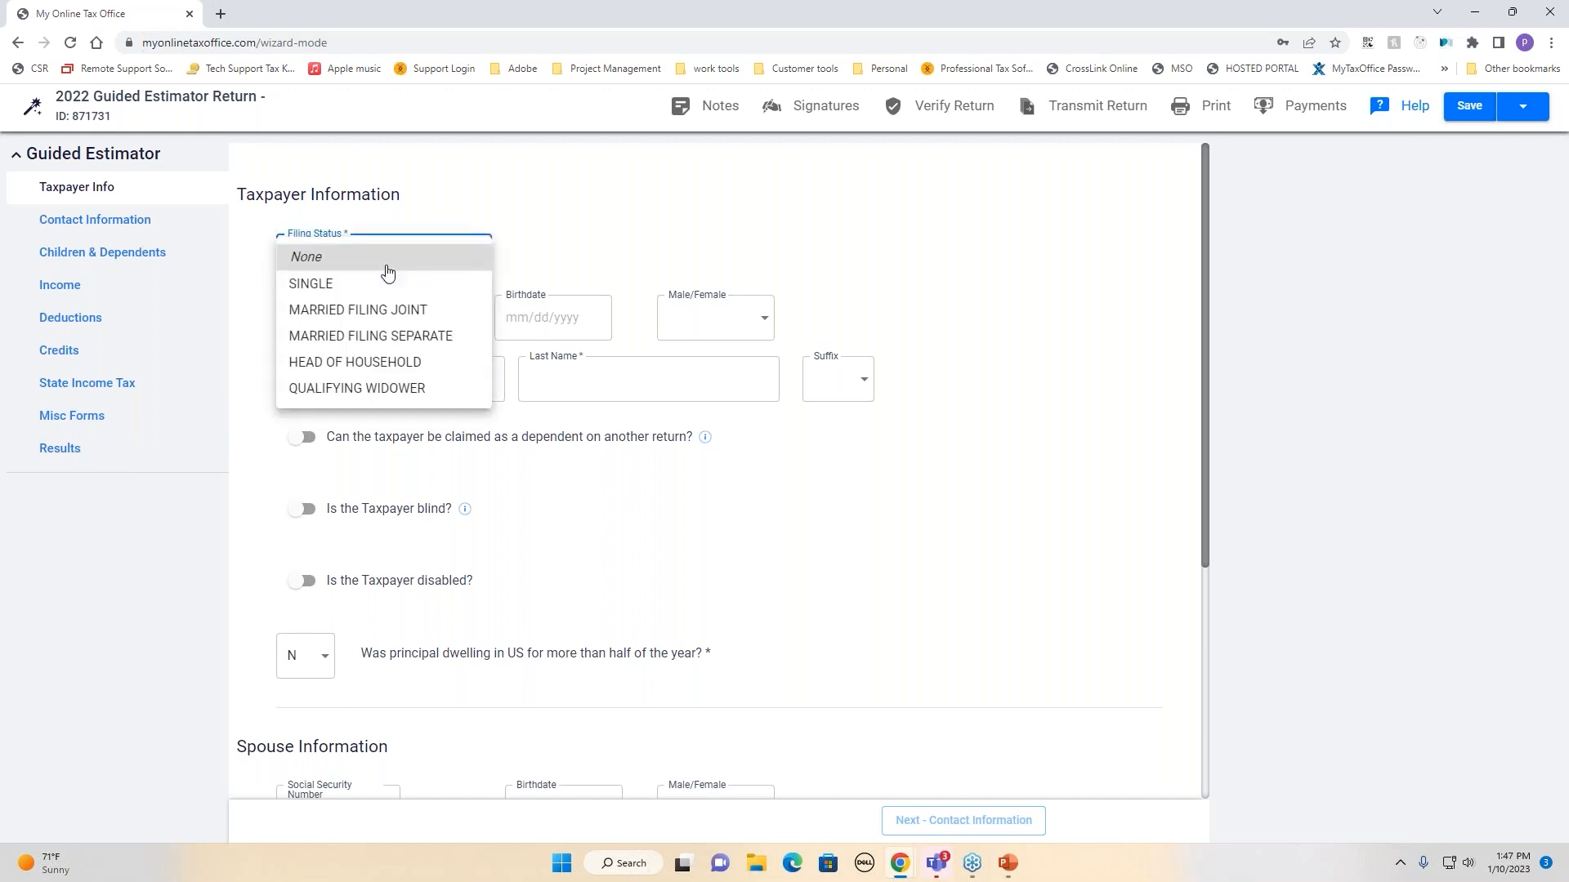
{"action": "left_click", "coordinate": [365, 298]}
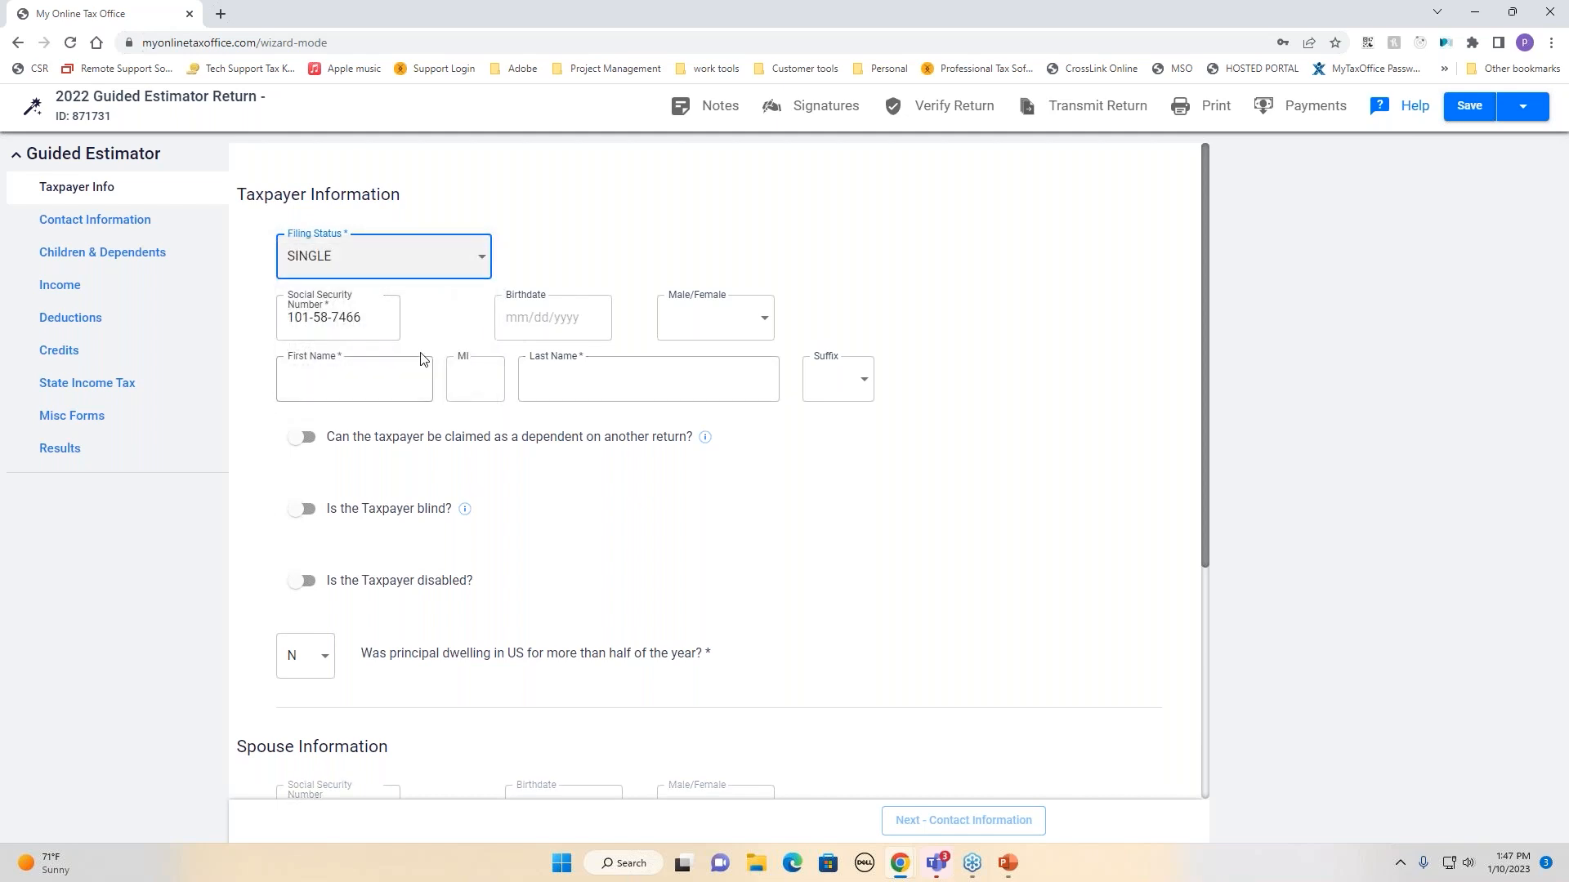
{"action": "left_click", "coordinate": [542, 318]}
{"action": "type", "text": "01/"}
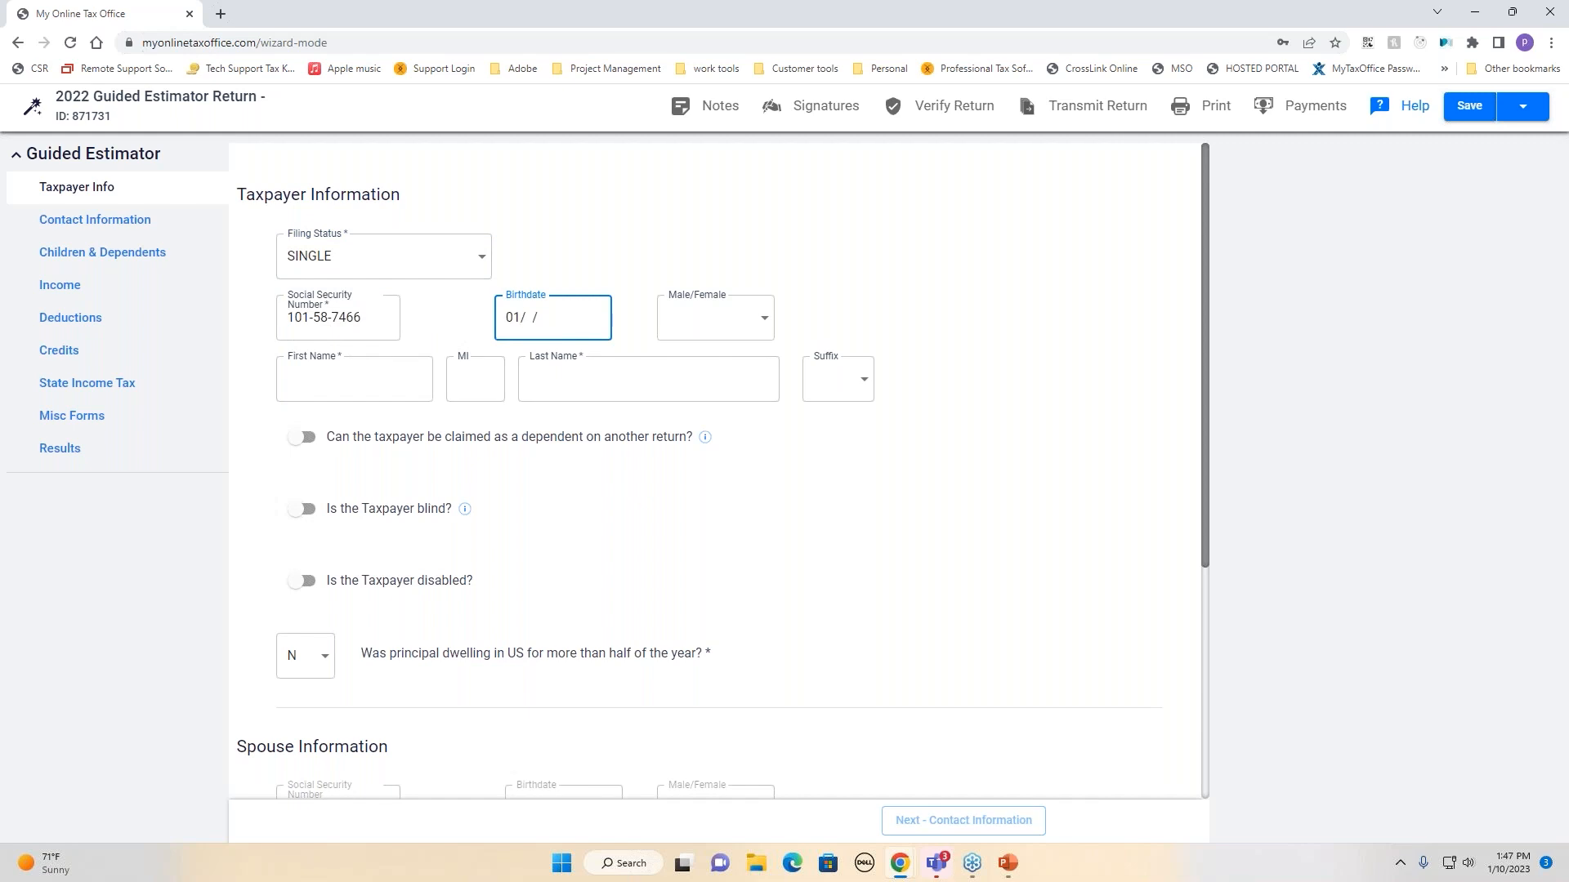
{"action": "type", "text": "15/1990"}
{"action": "left_click", "coordinate": [718, 320]}
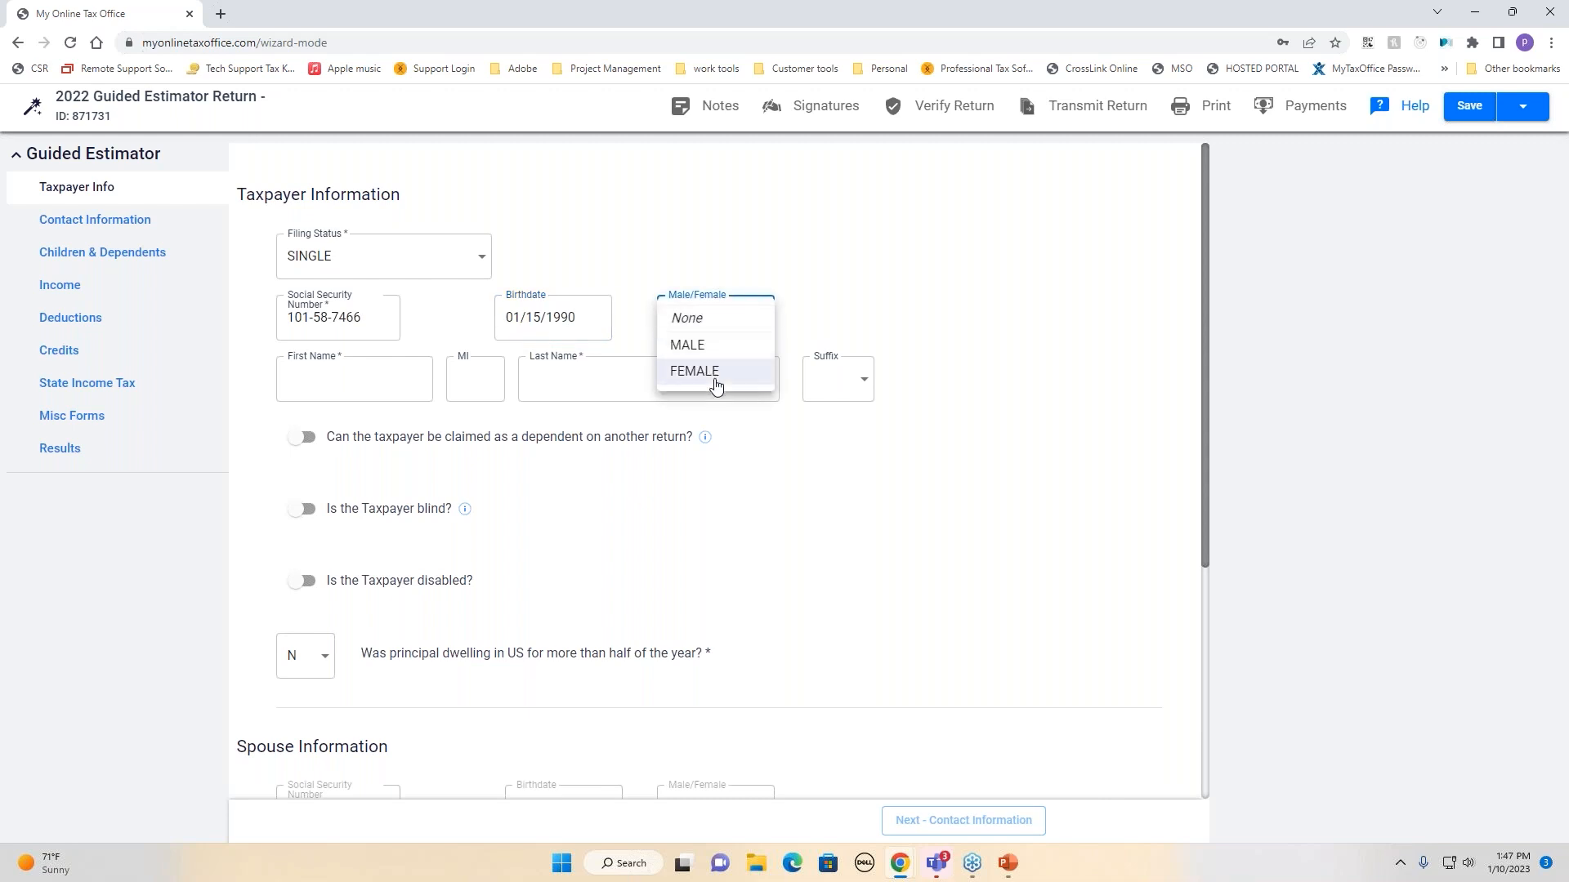
{"action": "left_click", "coordinate": [705, 373]}
- Enter the taxpayer's first and last name
{"action": "left_click", "coordinate": [335, 386]}
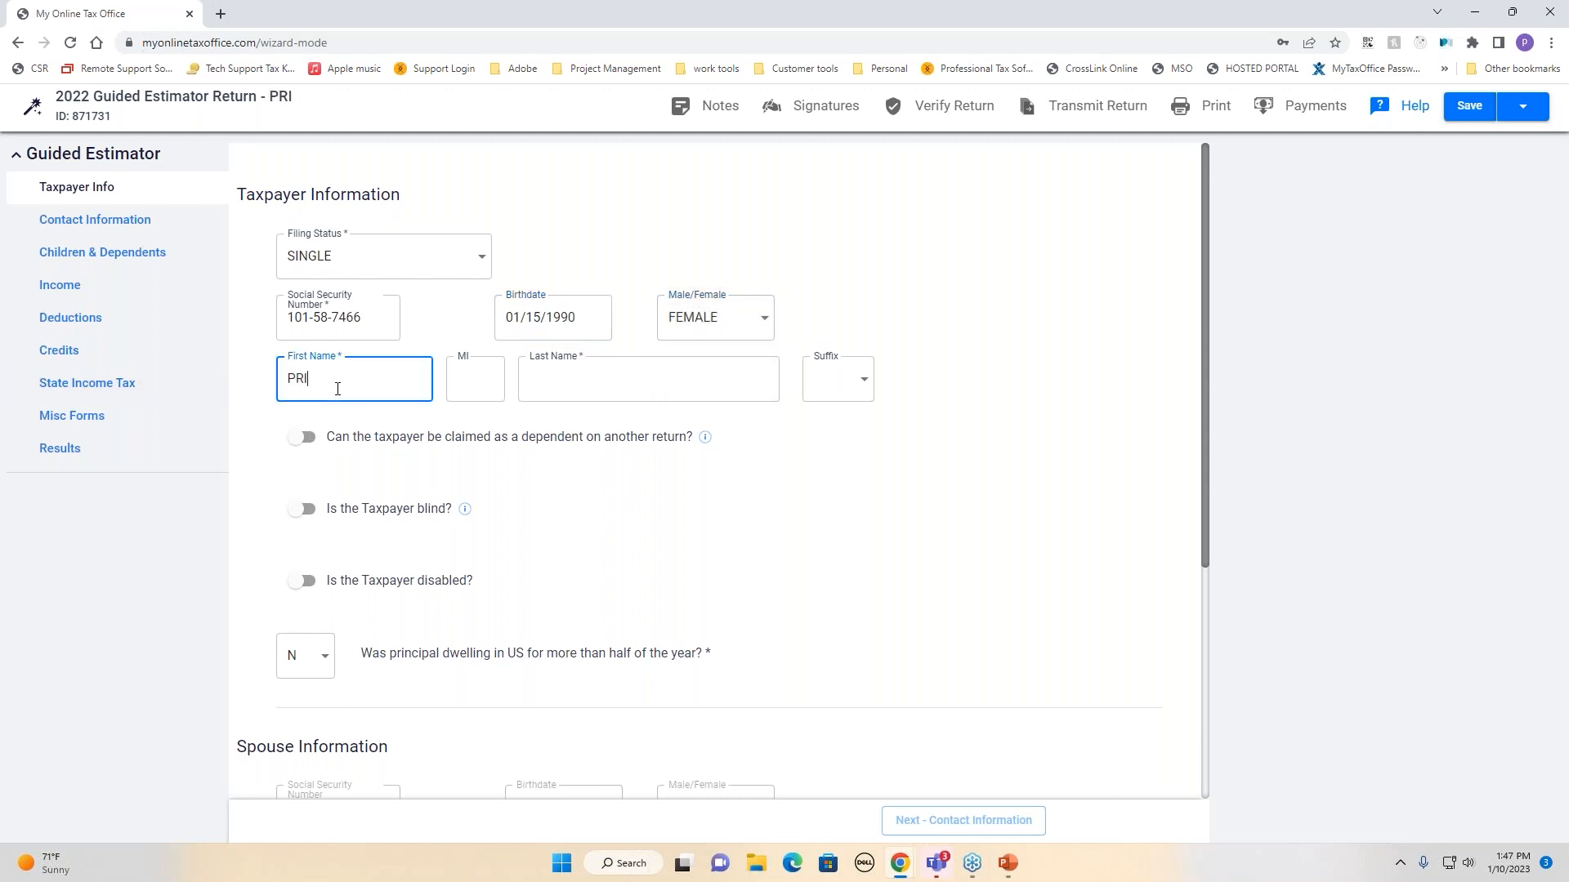
{"action": "key", "text": "Tab"}
{"action": "key", "text": "Tab"}
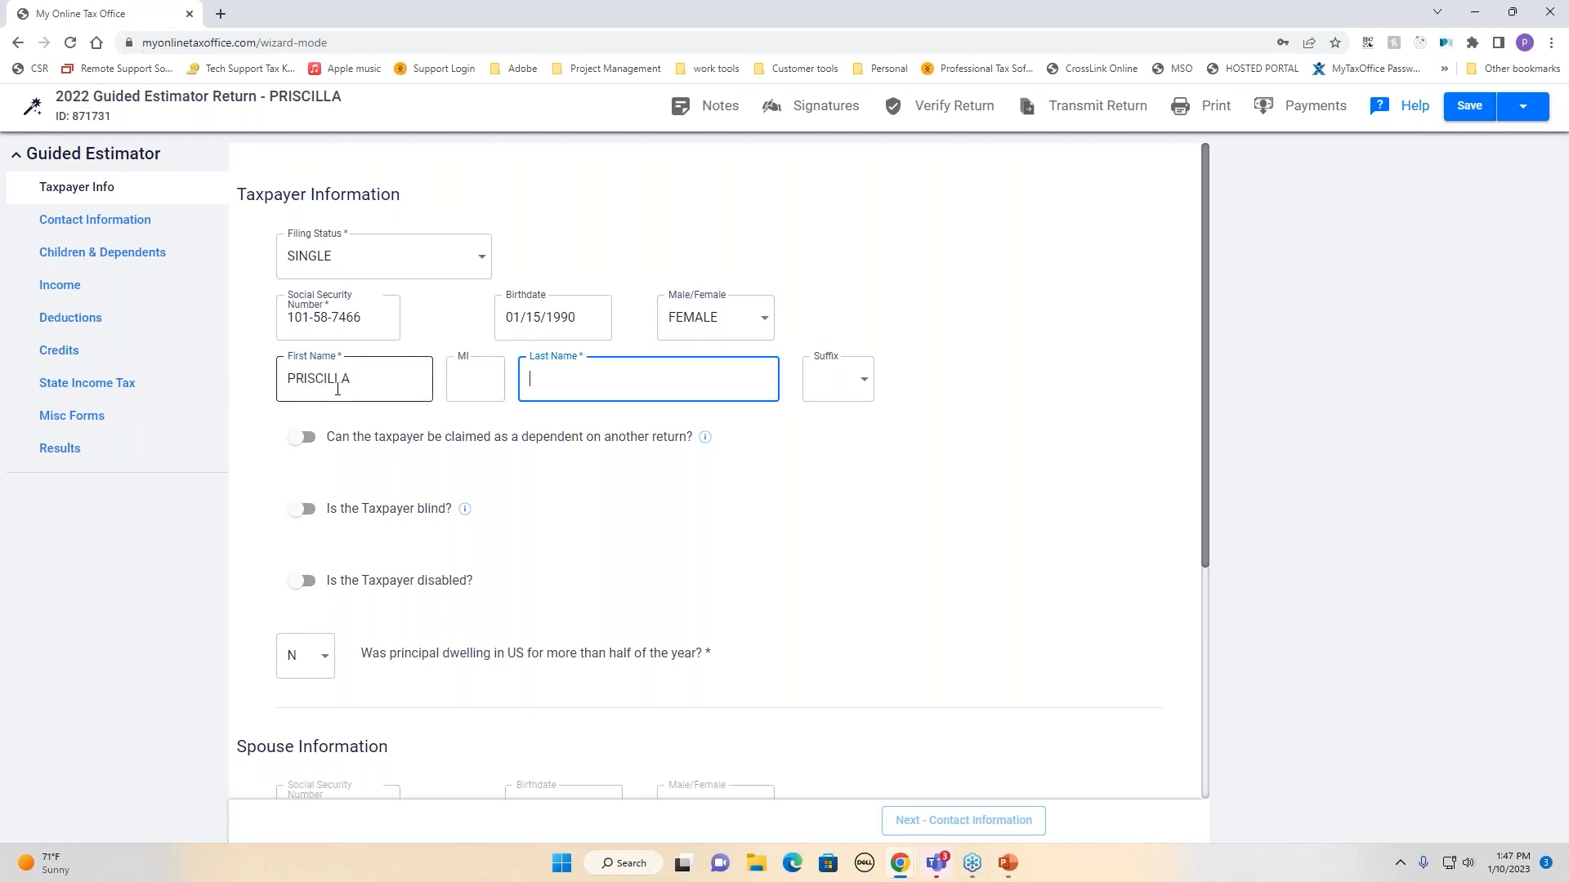
{"action": "key", "text": "Tab"}
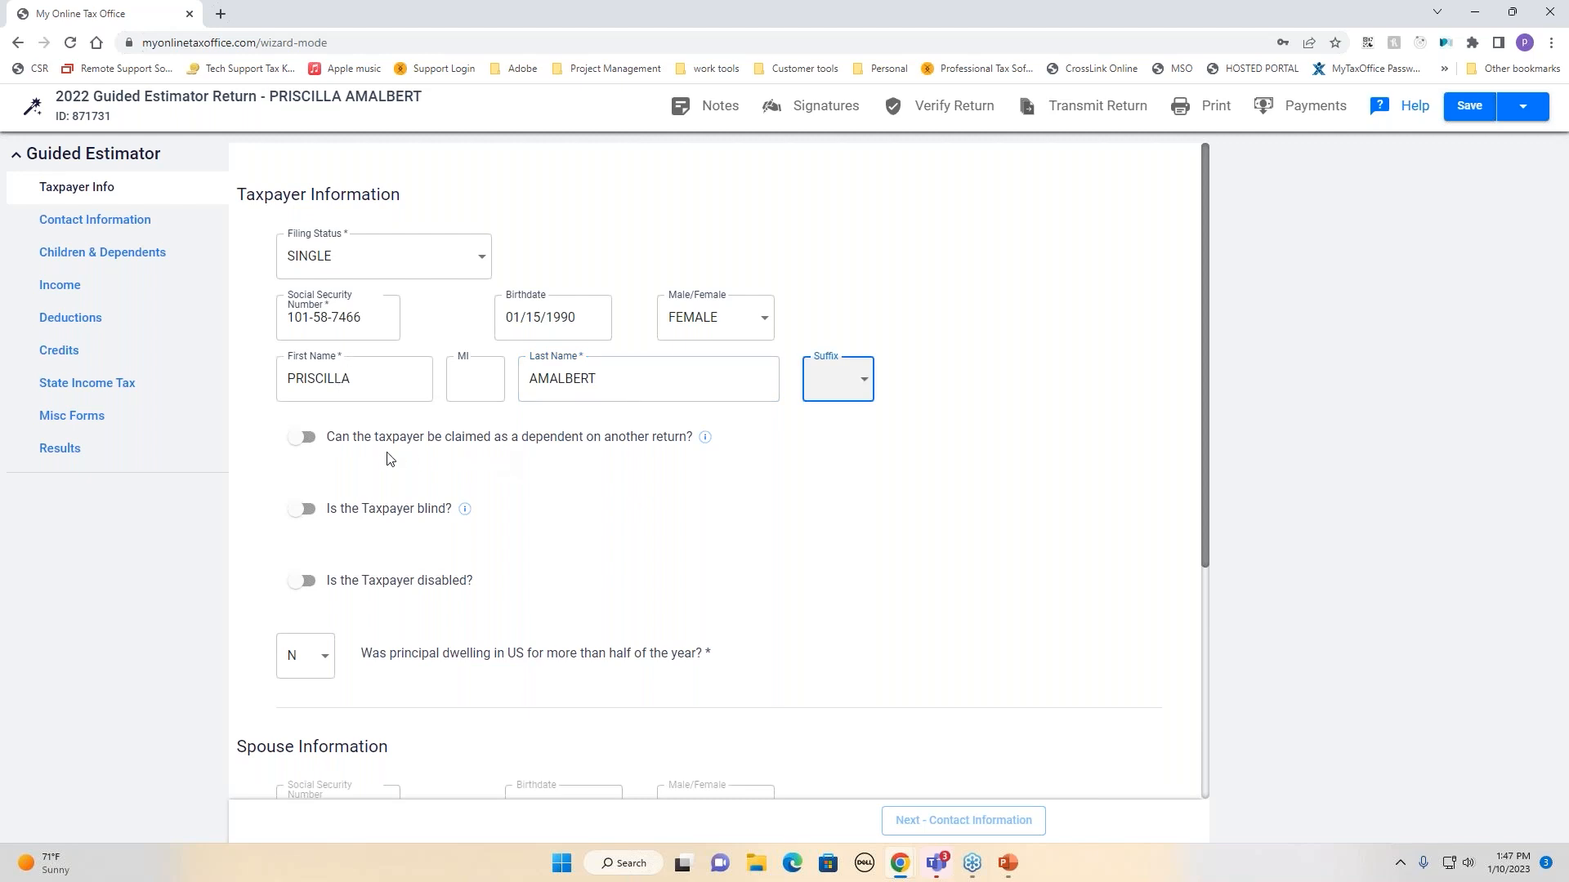
- Mark the taxpayer as blind, check the question's explanation, and continue to Contact Information
{"action": "left_click", "coordinate": [311, 510]}
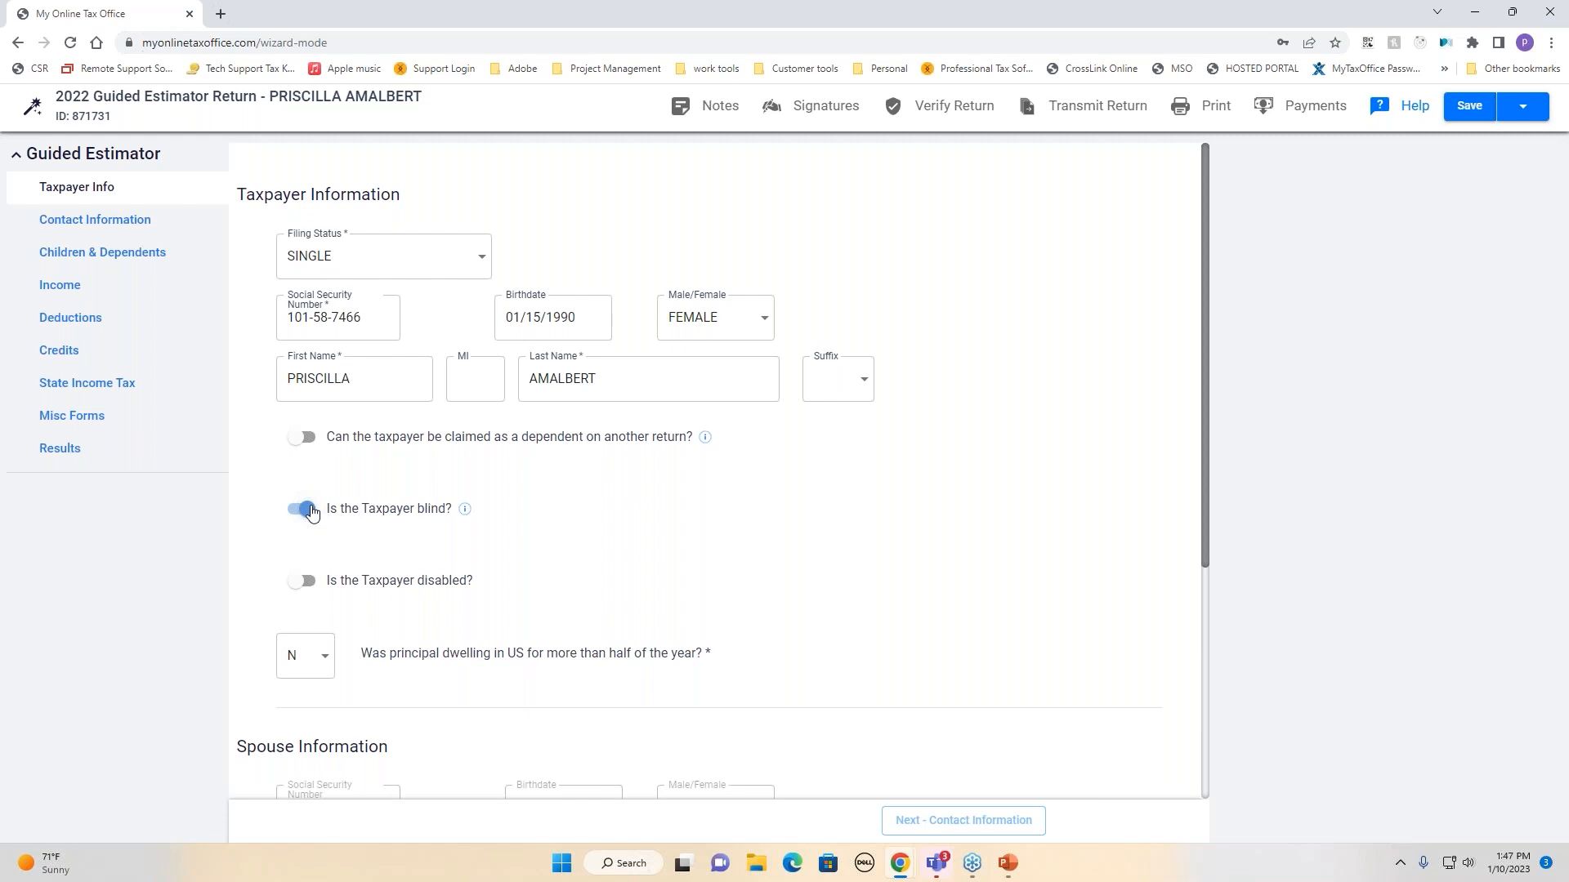
{"action": "left_click", "coordinate": [465, 510]}
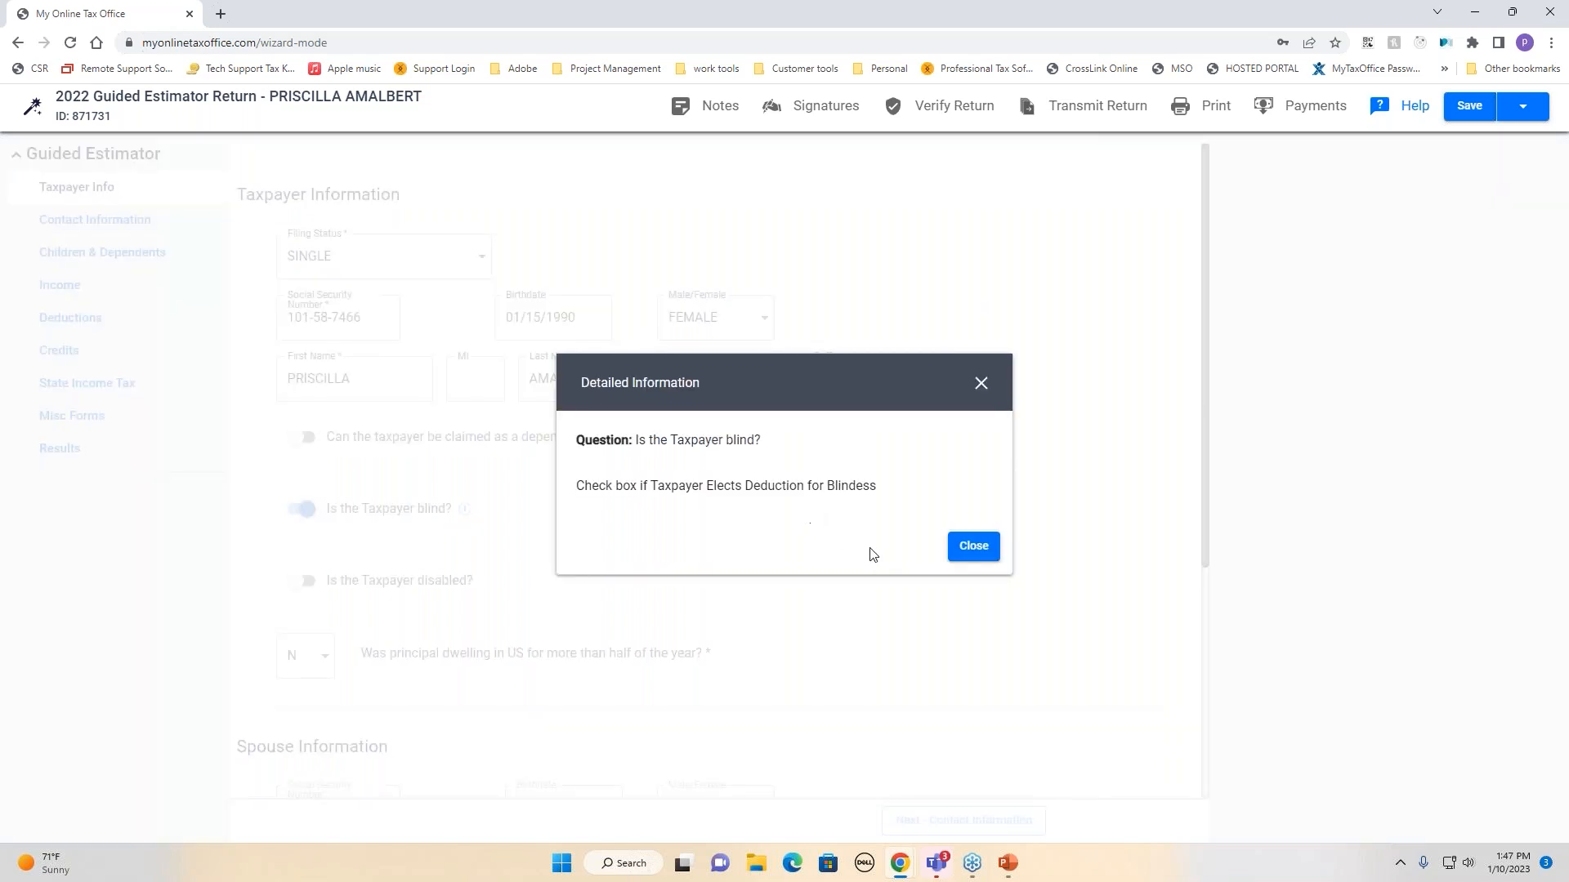
{"action": "left_click", "coordinate": [979, 552]}
{"action": "scroll", "coordinate": [983, 559], "scroll_direction": "down", "scroll_amount": 4}
{"action": "scroll", "coordinate": [984, 552], "scroll_direction": "up", "scroll_amount": 4}
{"action": "scroll", "coordinate": [518, 554], "scroll_direction": "down", "scroll_amount": 4}
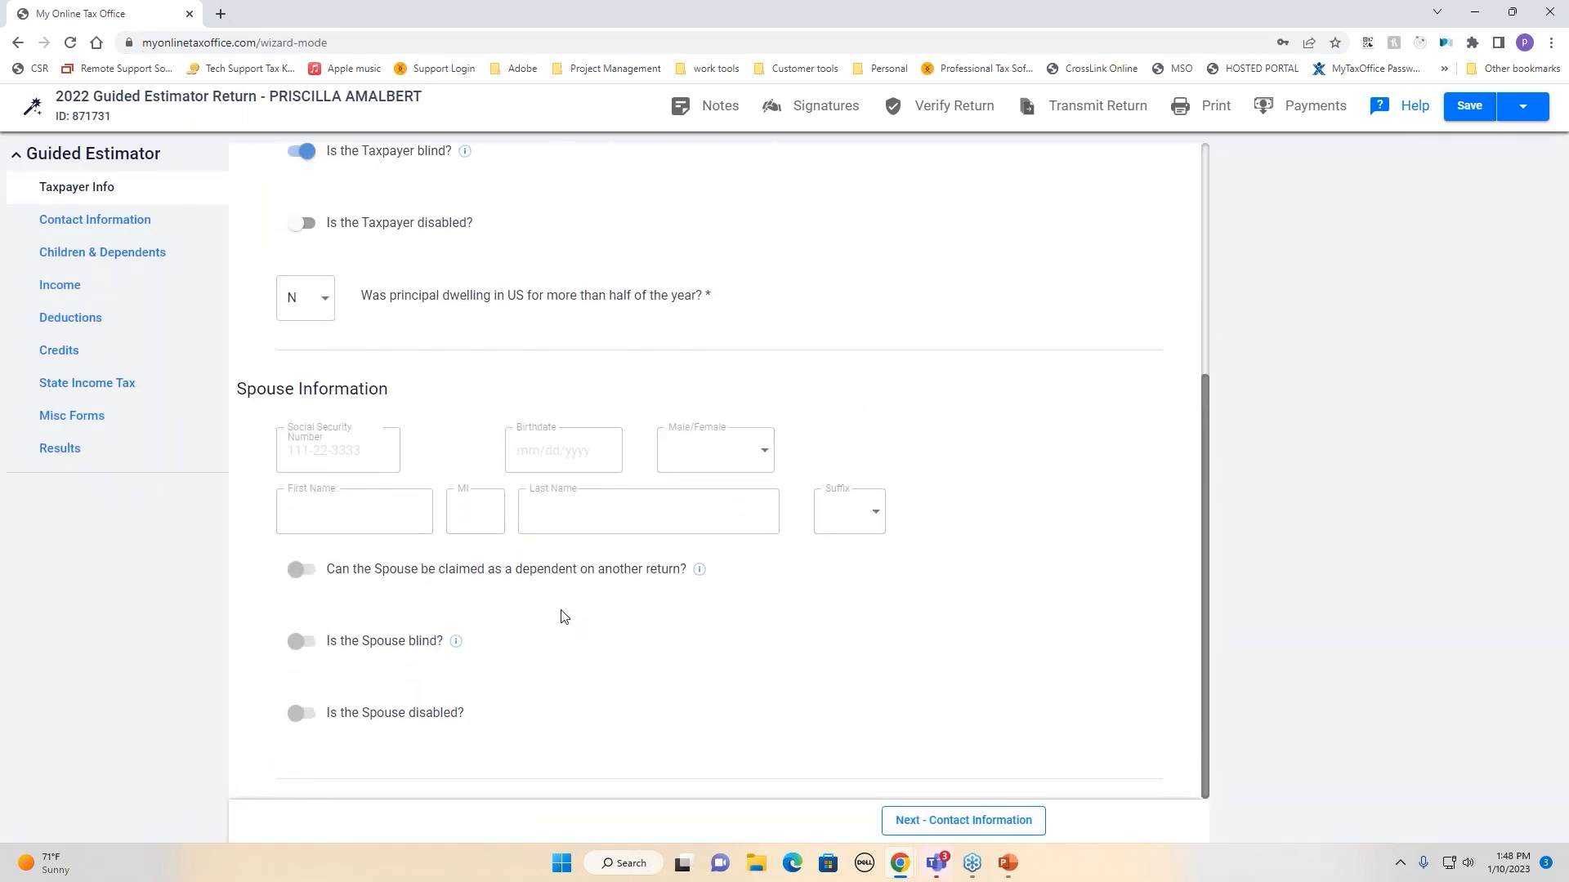
{"action": "left_click", "coordinate": [976, 833]}
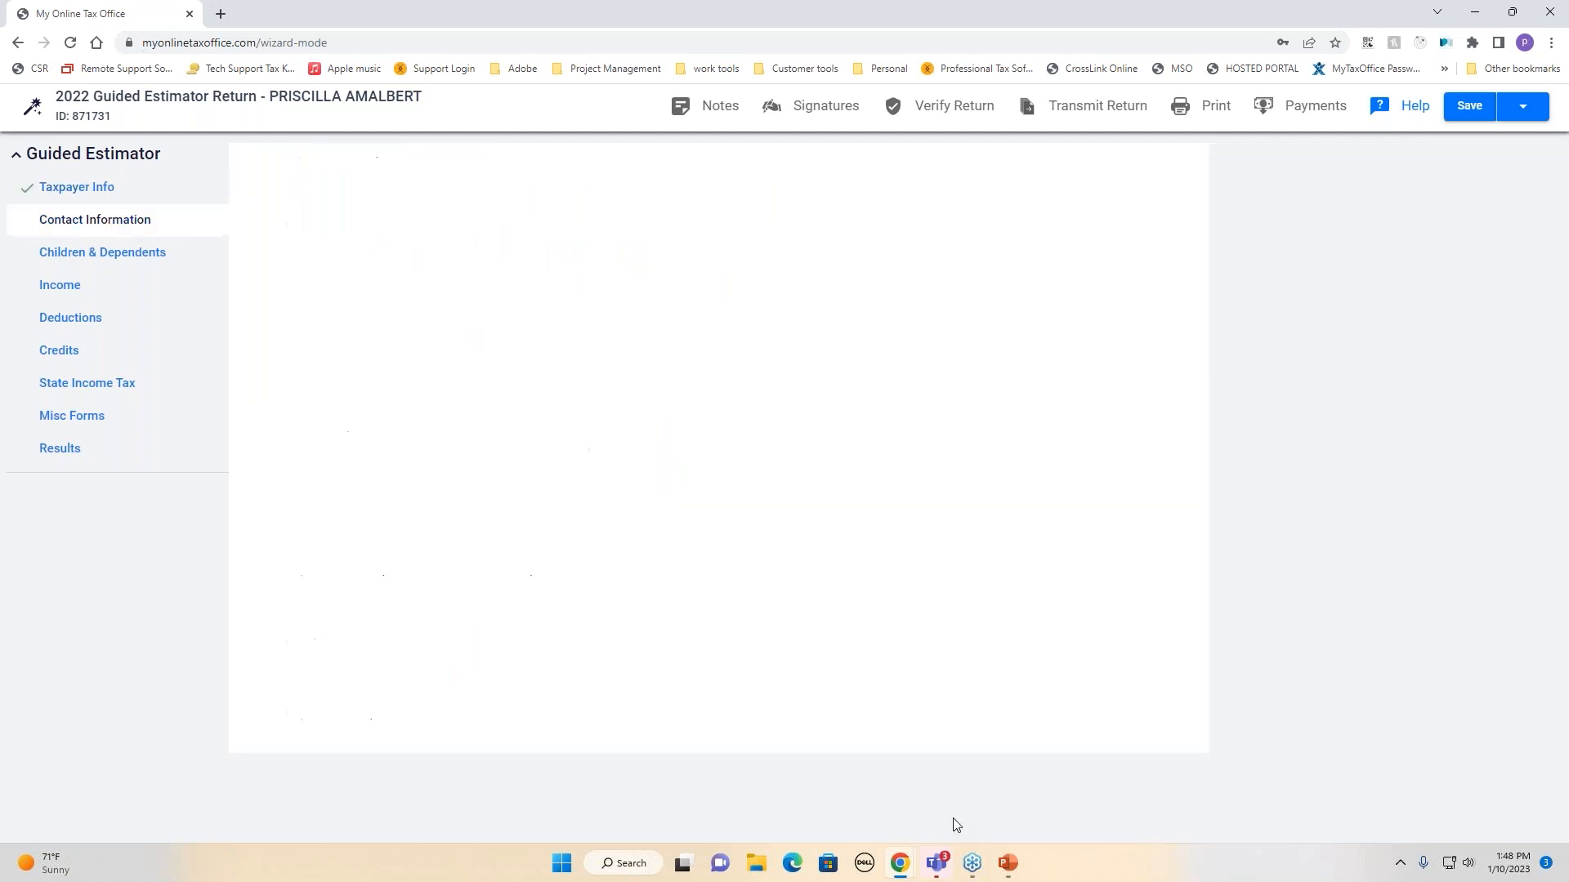
- Enter the taxpayer's street address and city, select FL as state, and fill the ZIP code
{"action": "left_click", "coordinate": [426, 380]}
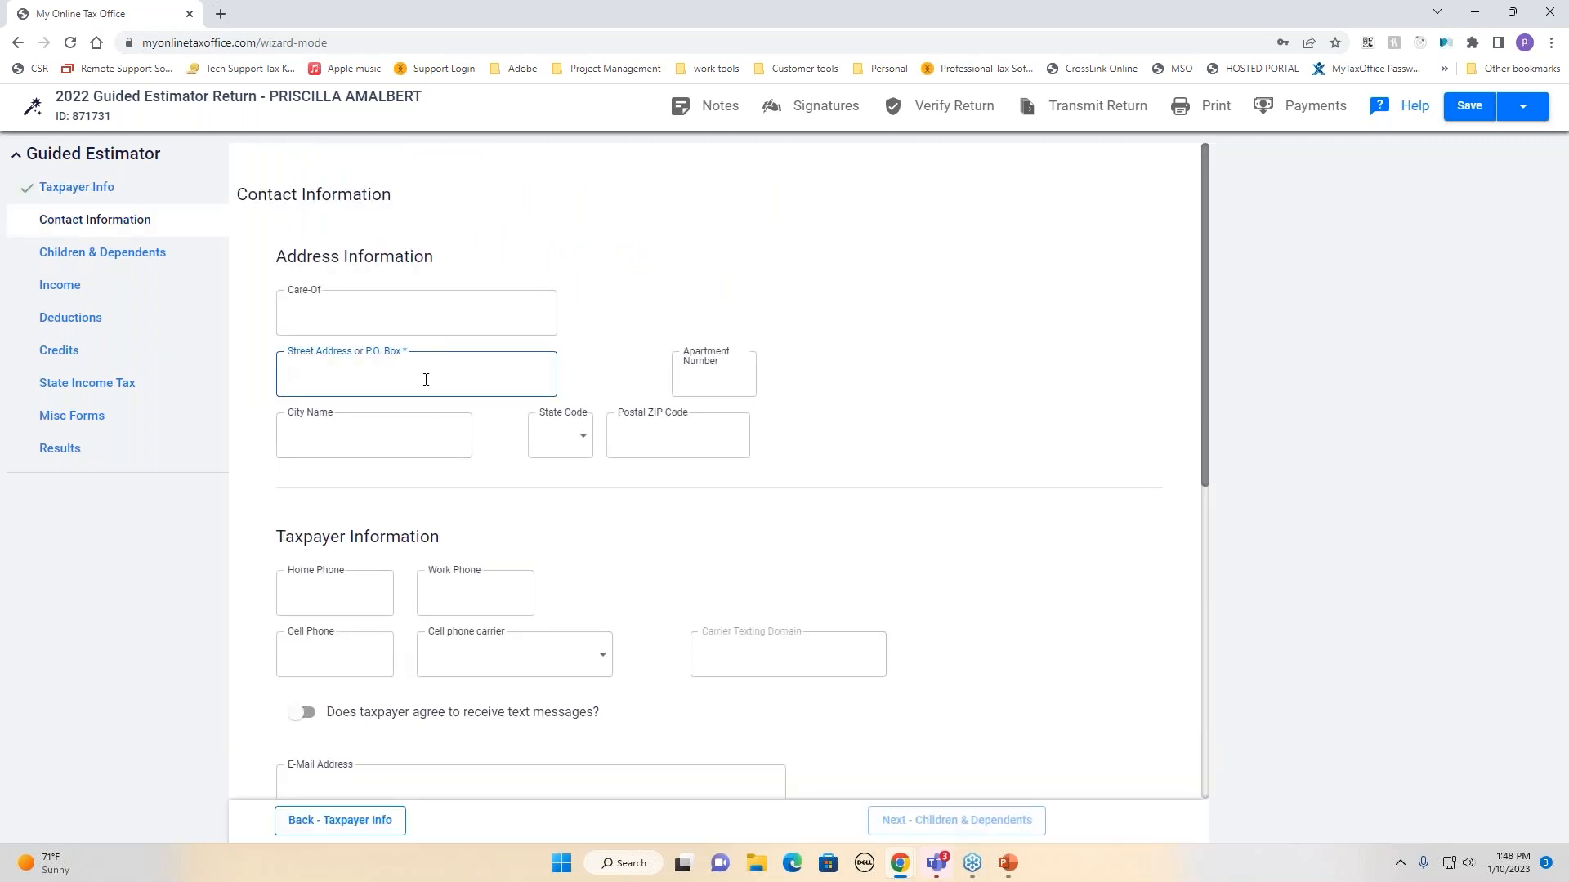
{"action": "key", "text": "Tab"}
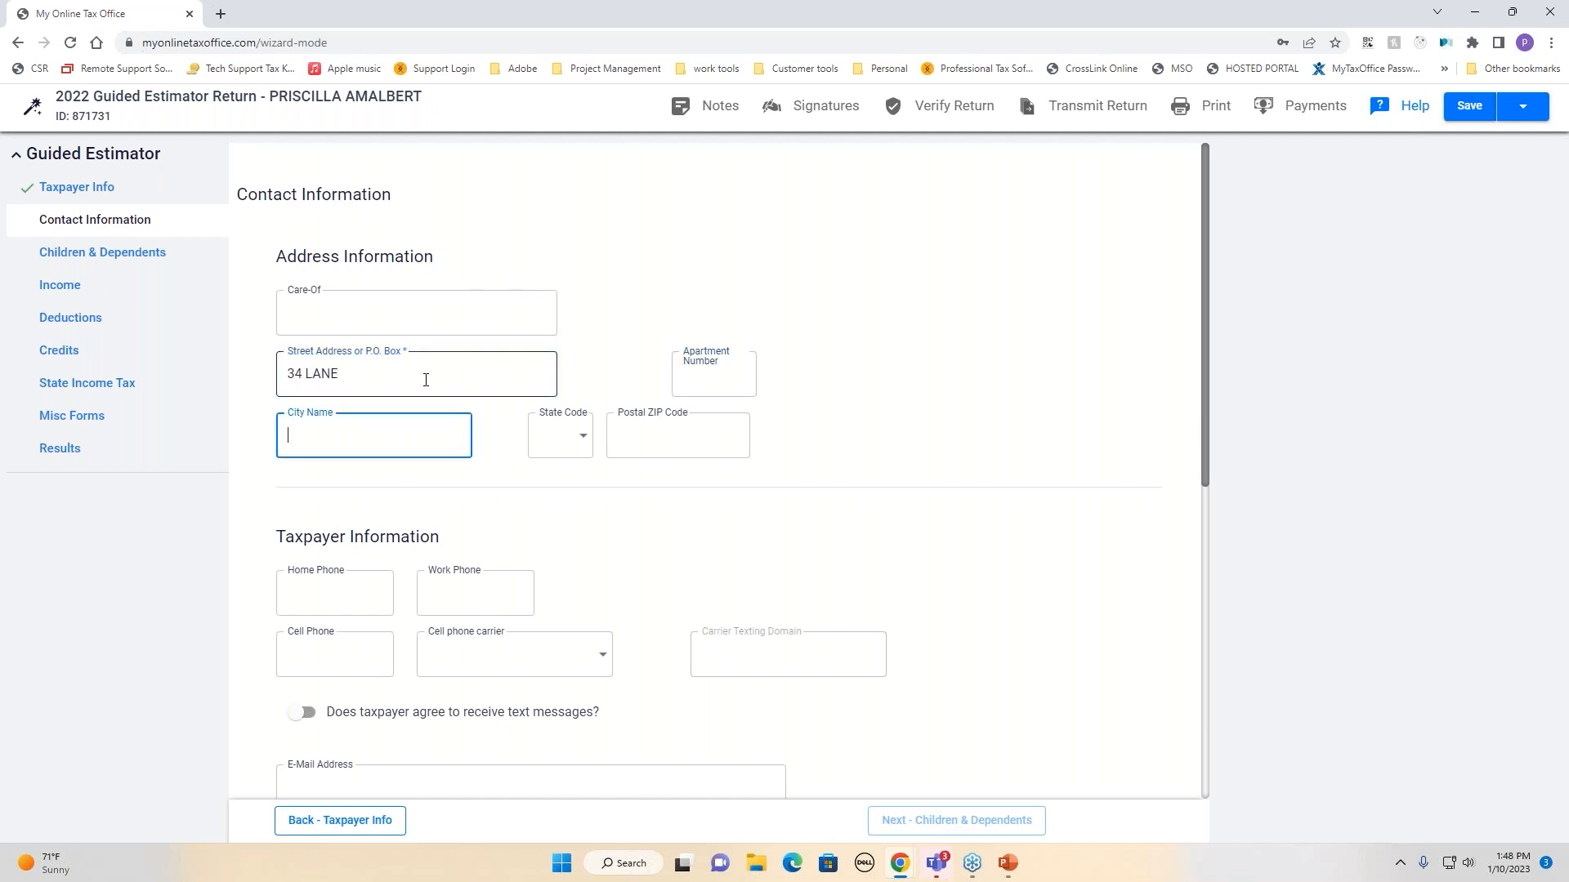
{"action": "key", "text": "Tab"}
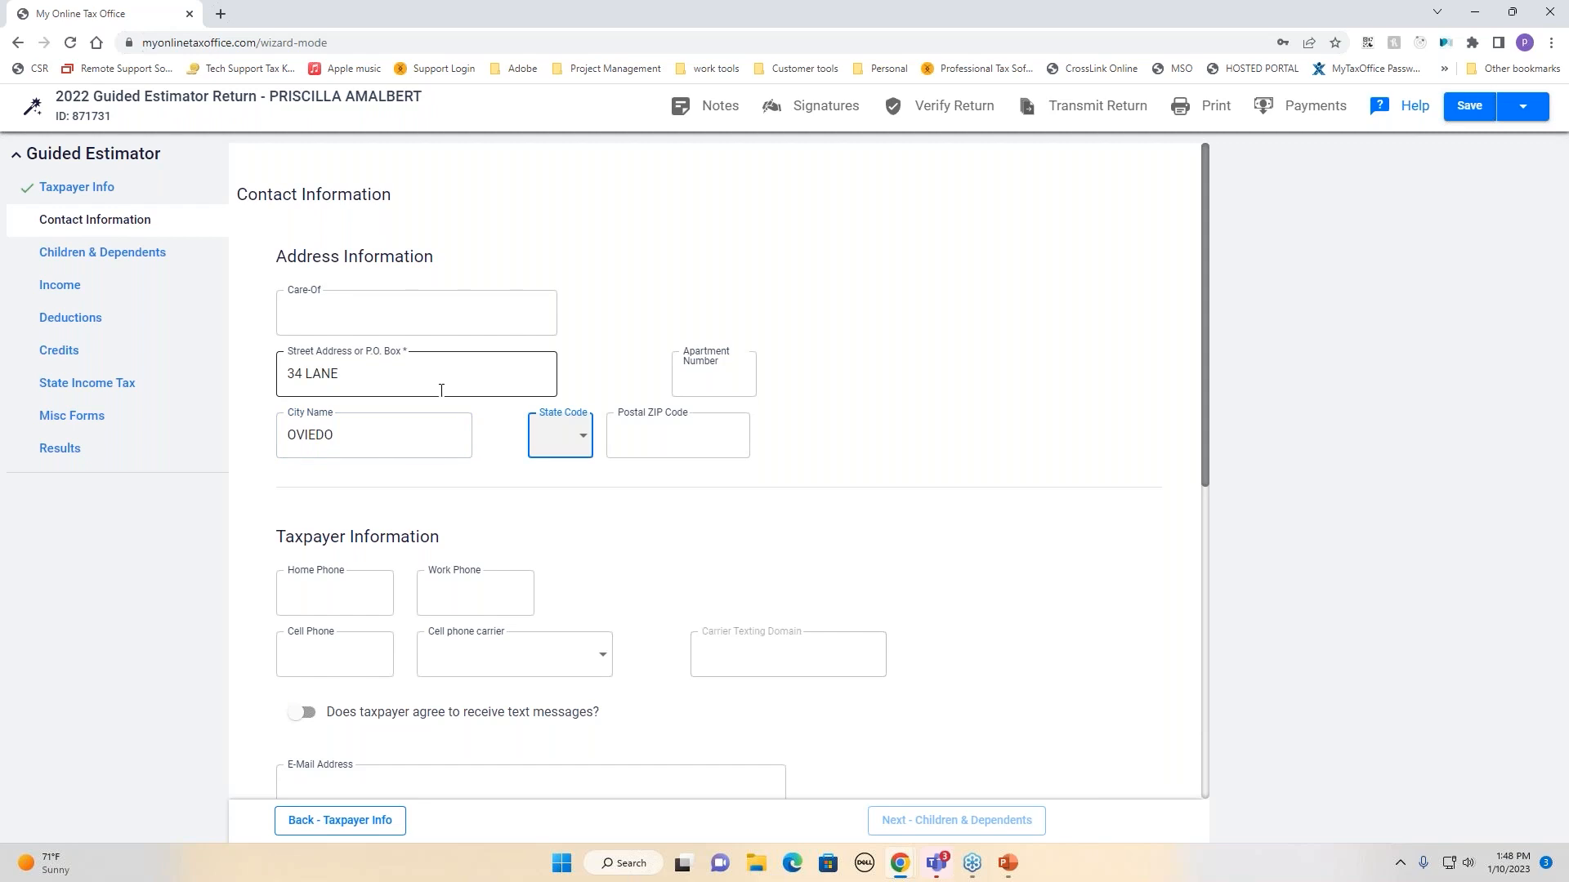
{"action": "left_click", "coordinate": [561, 436]}
{"action": "scroll", "coordinate": [561, 572], "scroll_direction": "down", "scroll_amount": 2}
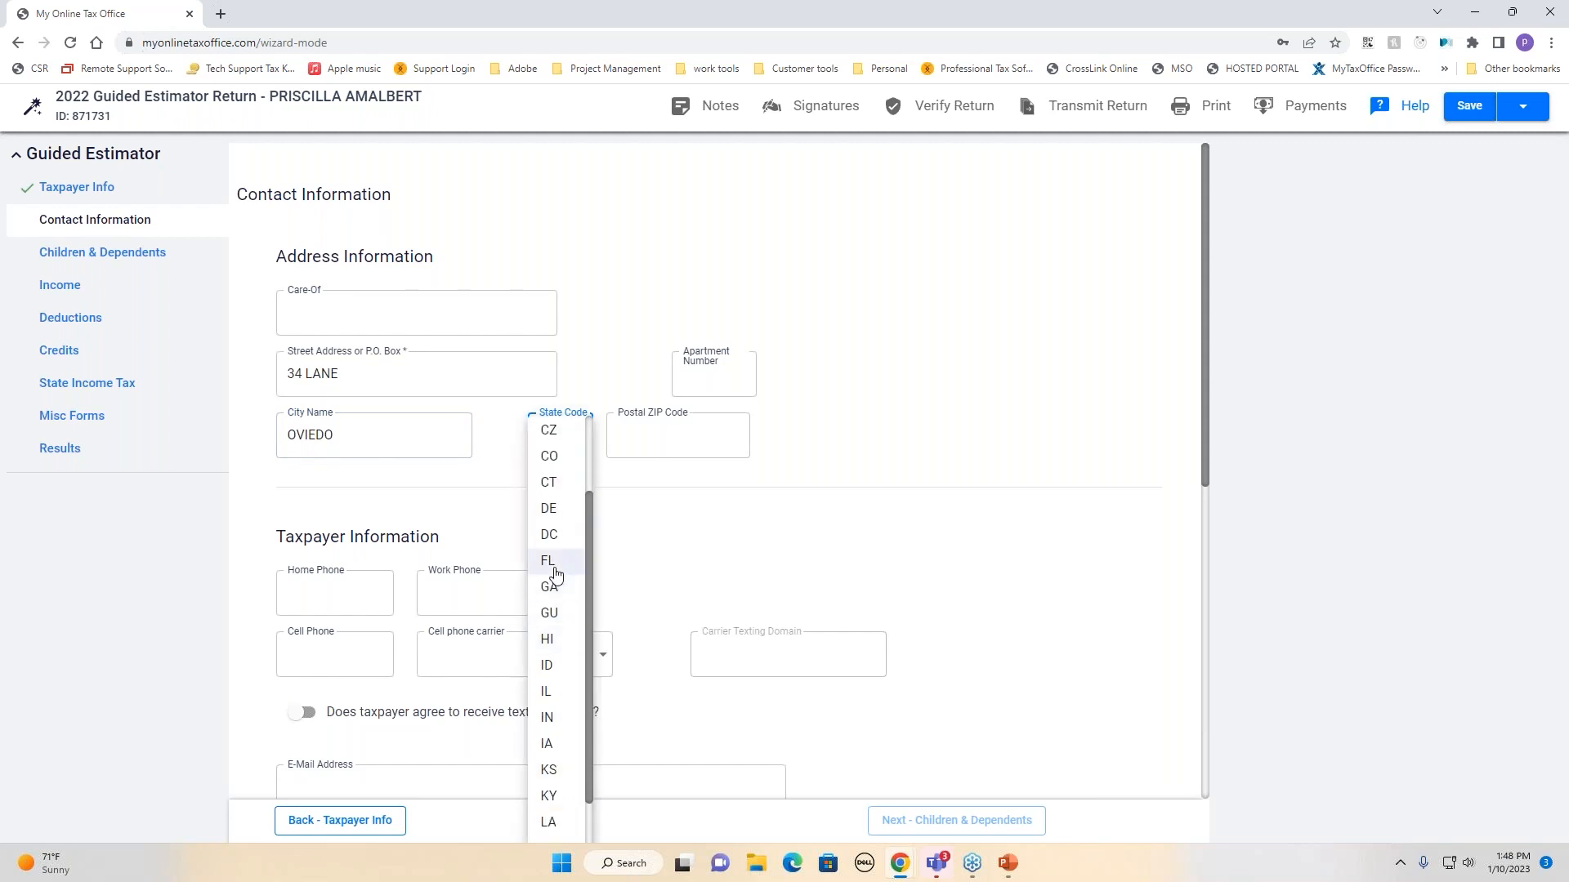
{"action": "left_click", "coordinate": [548, 561]}
{"action": "left_click", "coordinate": [653, 441]}
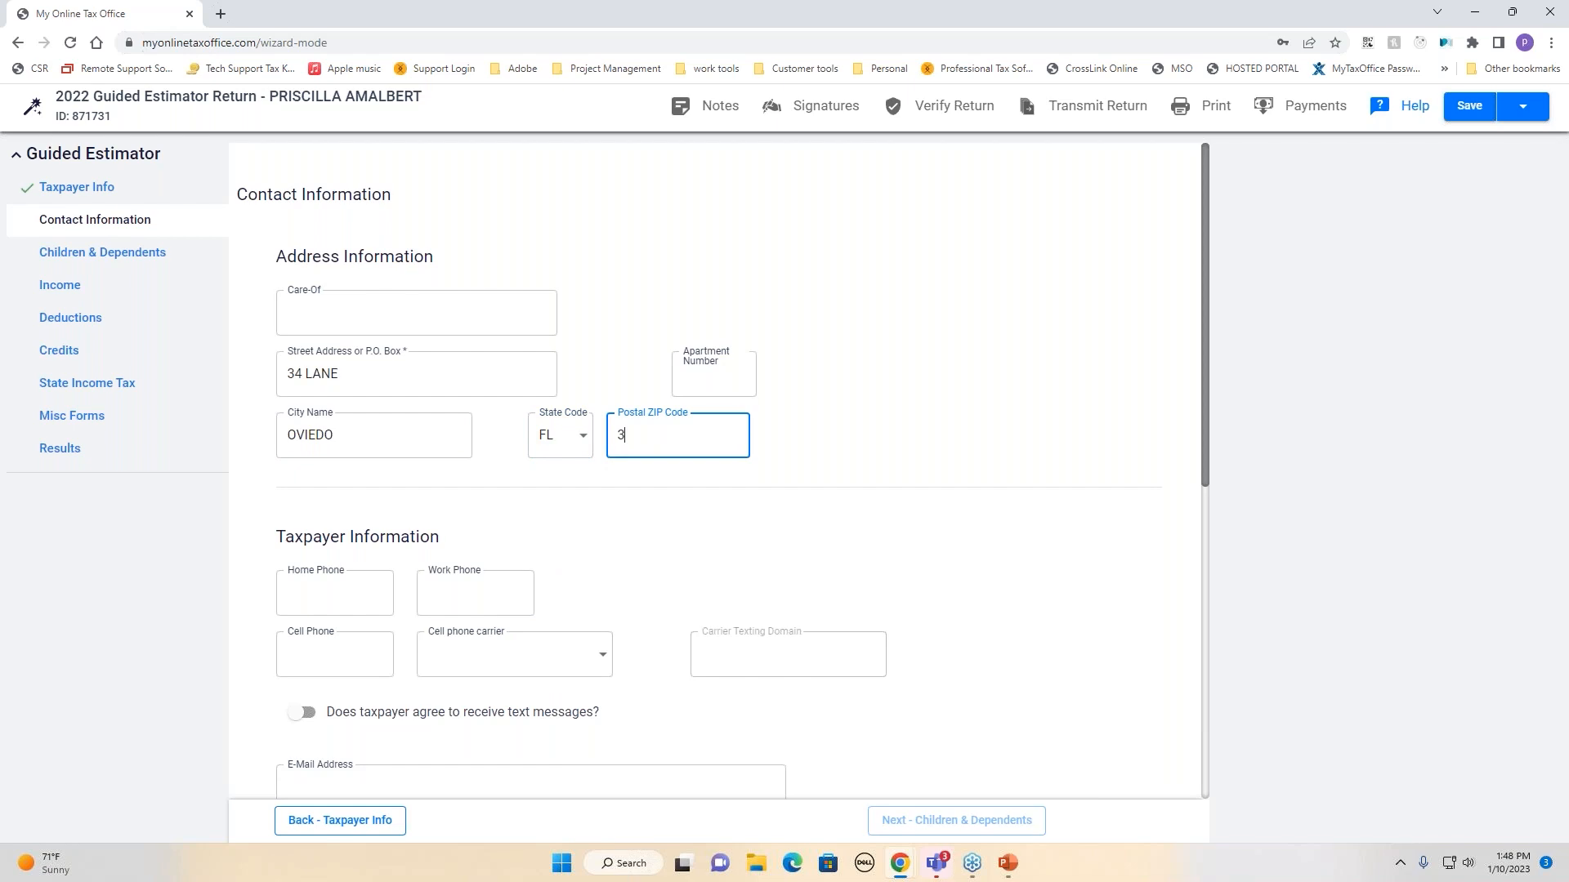
{"action": "scroll", "coordinate": [673, 530], "scroll_direction": "down", "scroll_amount": 3}
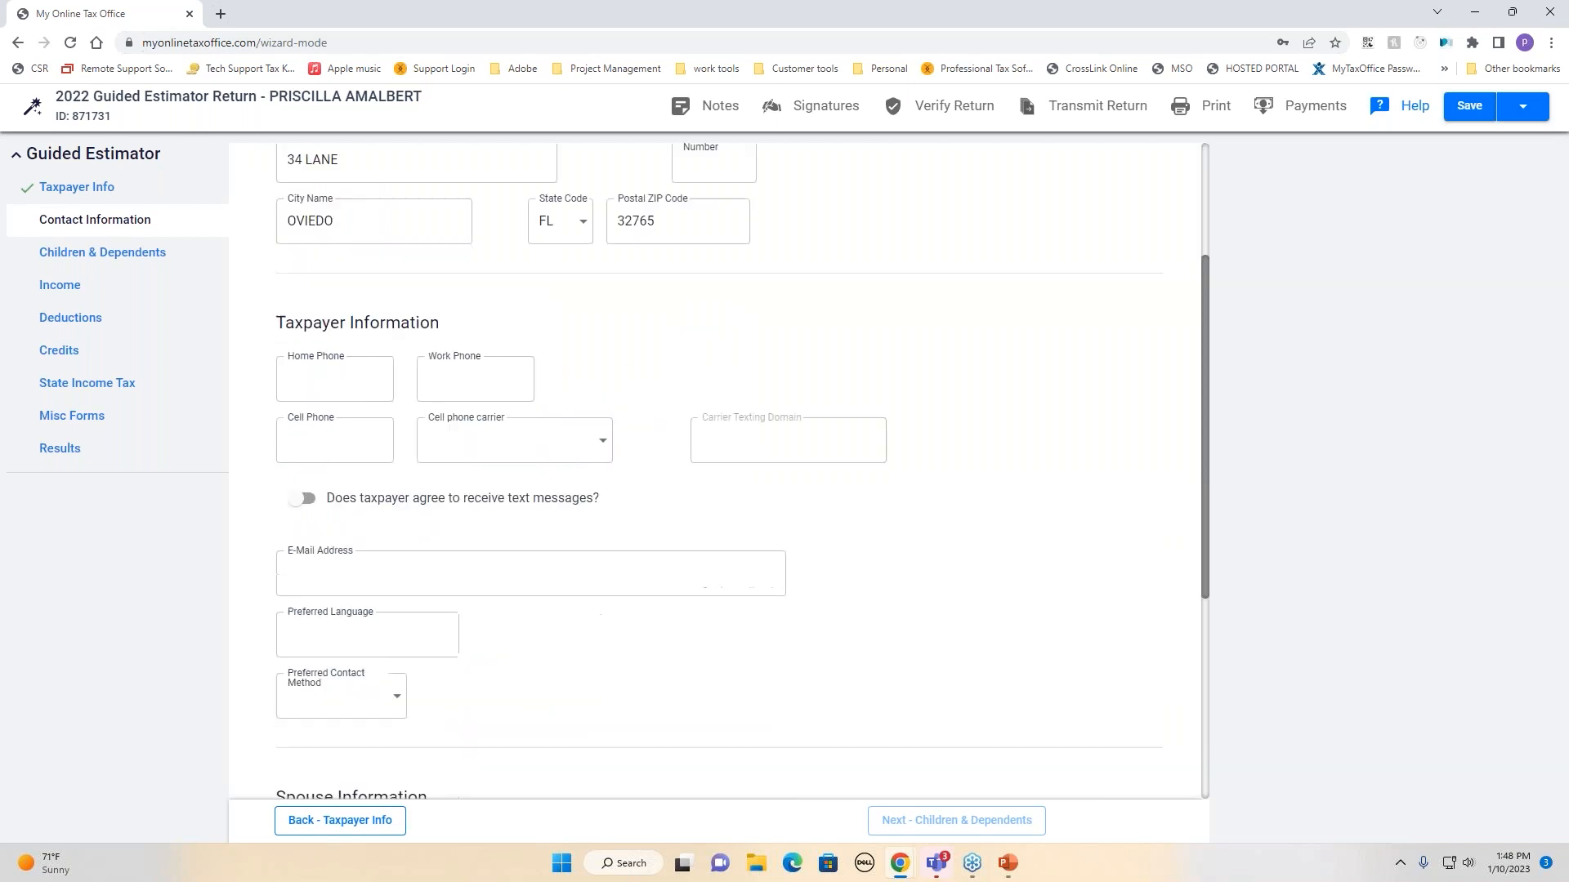
- Enter the cell phone with carrier GCI, consent to text messages, and add the e-mail address
{"action": "left_click", "coordinate": [341, 421]}
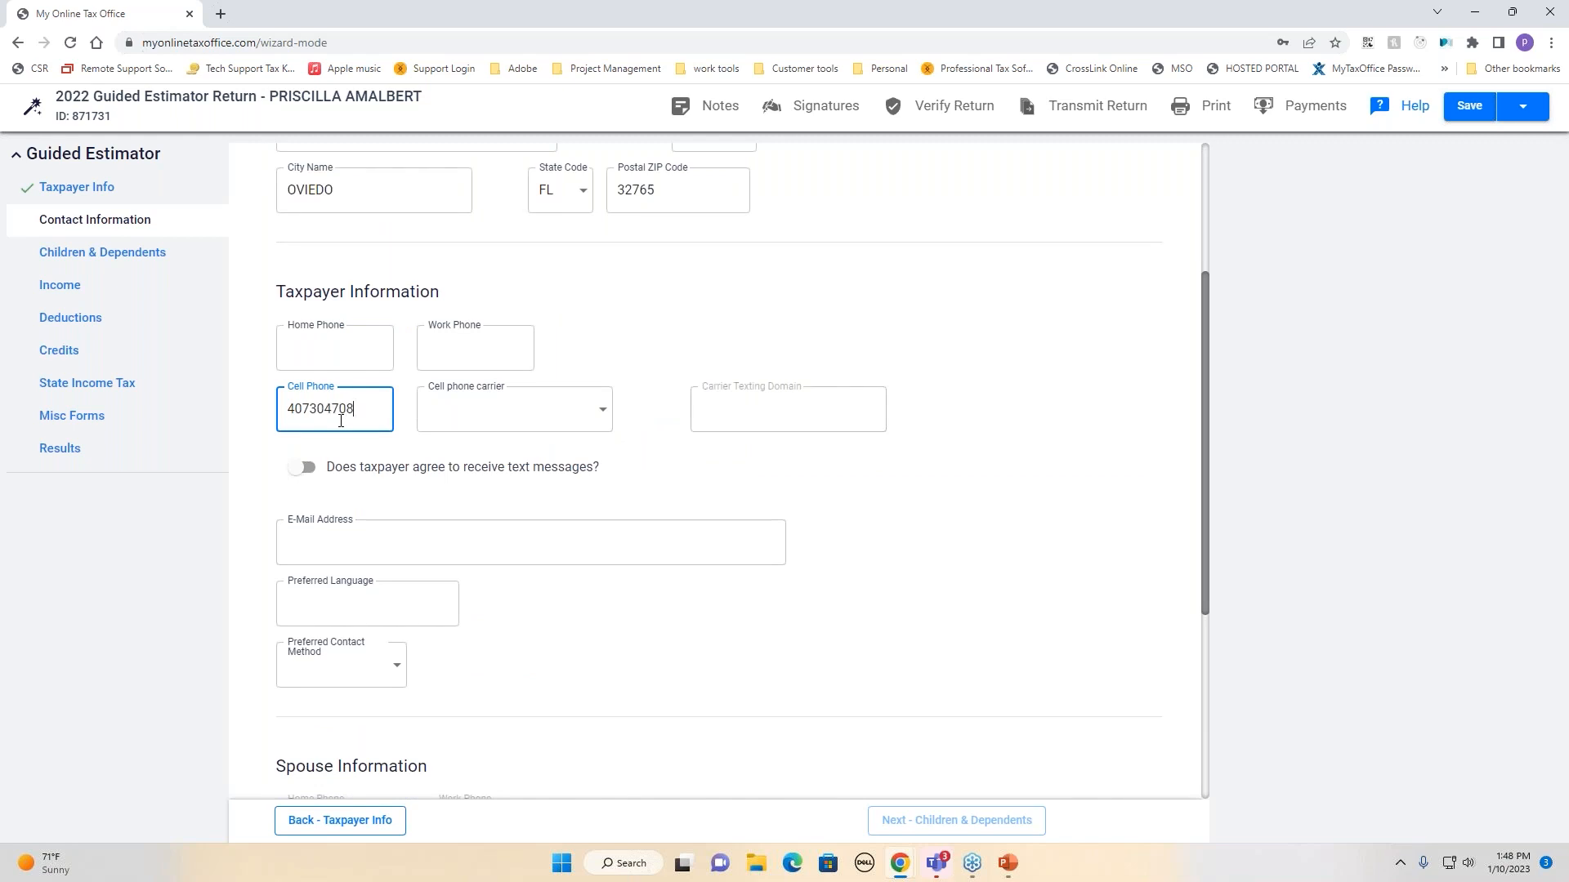
{"action": "key", "text": "Tab"}
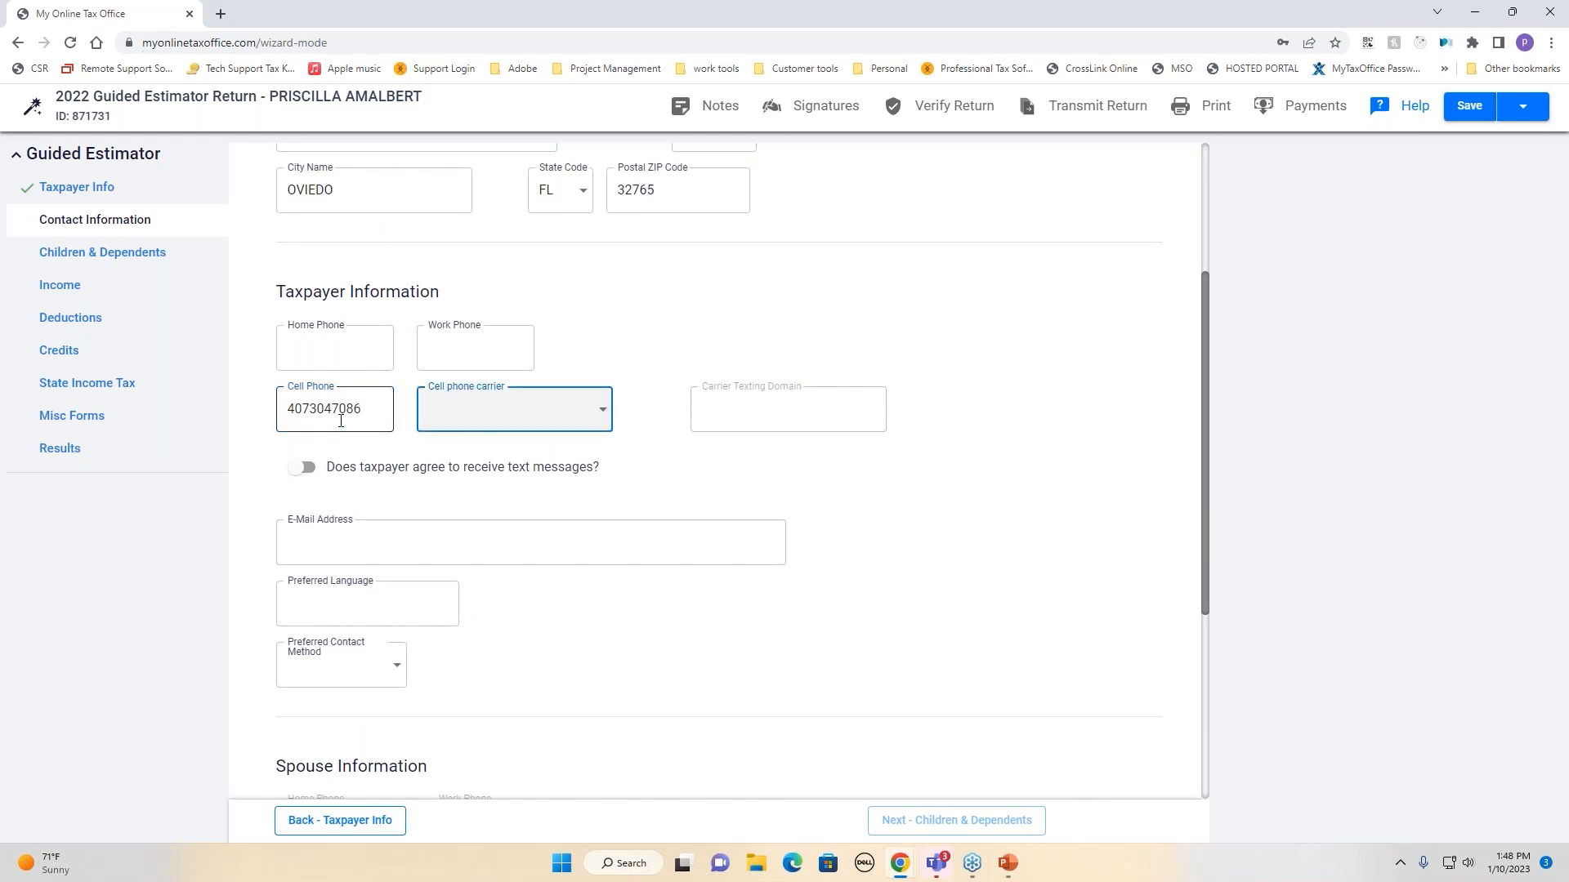
{"action": "left_click", "coordinate": [470, 417]}
{"action": "scroll", "coordinate": [486, 645], "scroll_direction": "down", "scroll_amount": 3}
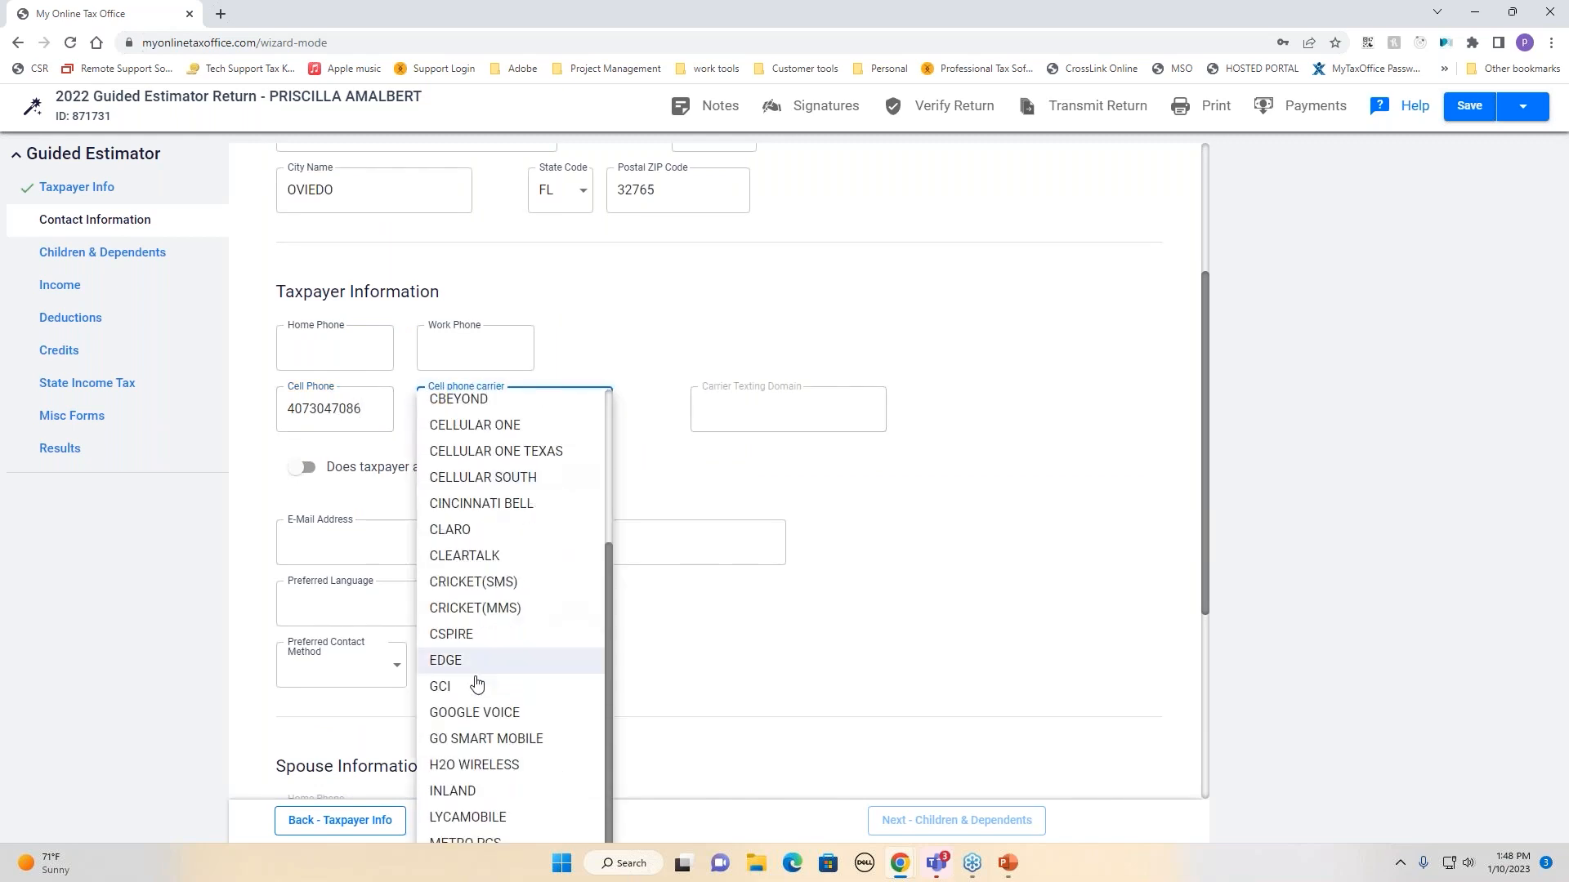
{"action": "left_click", "coordinate": [474, 686]}
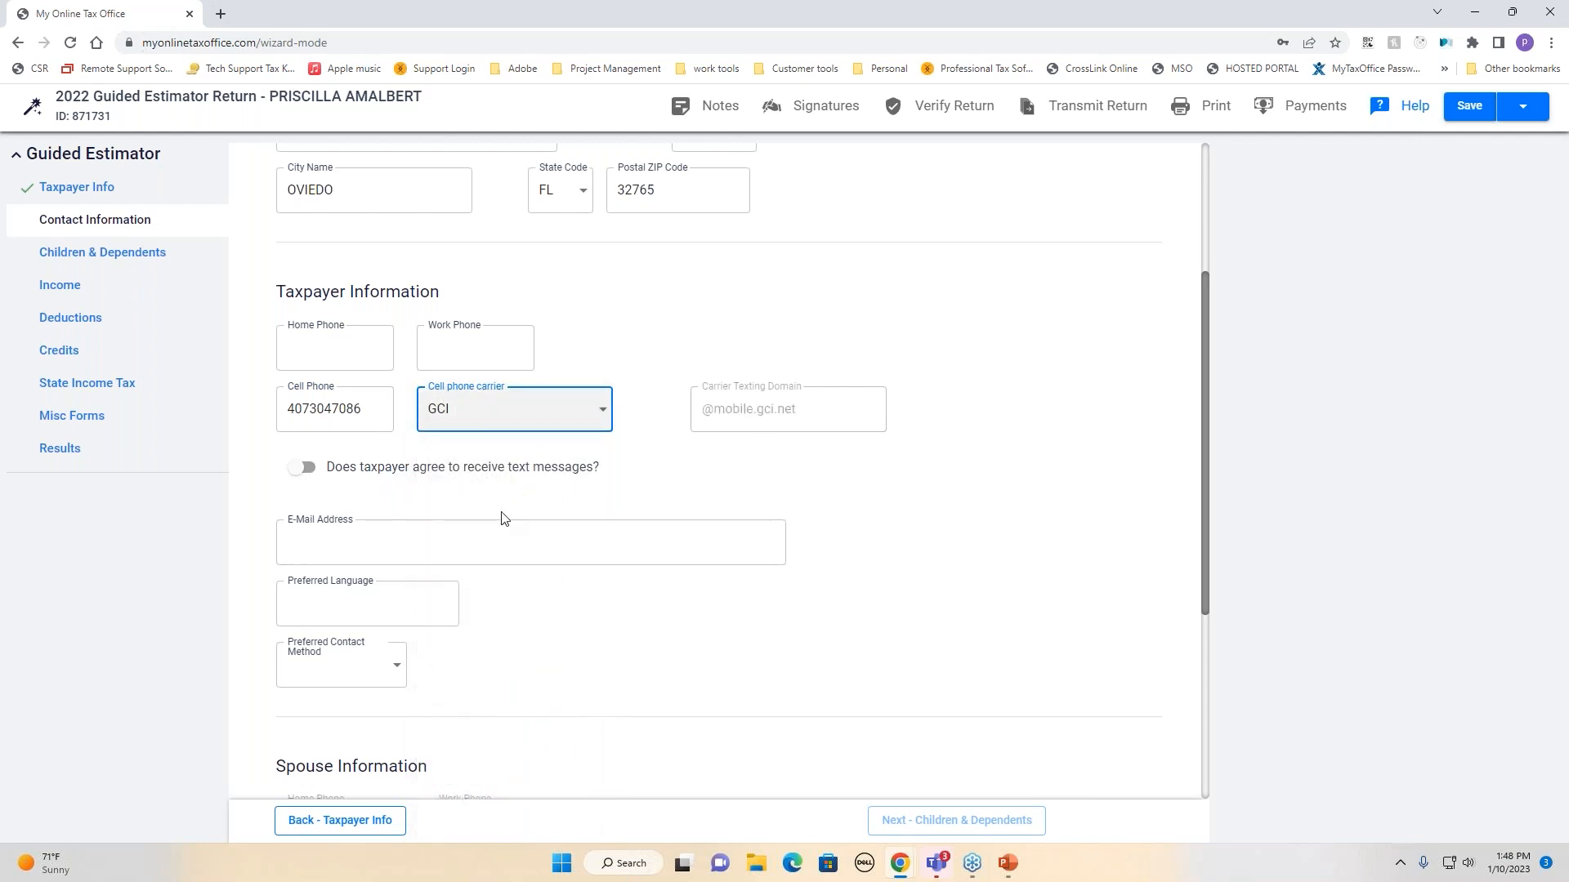
{"action": "left_click", "coordinate": [302, 468]}
{"action": "left_click", "coordinate": [328, 545]}
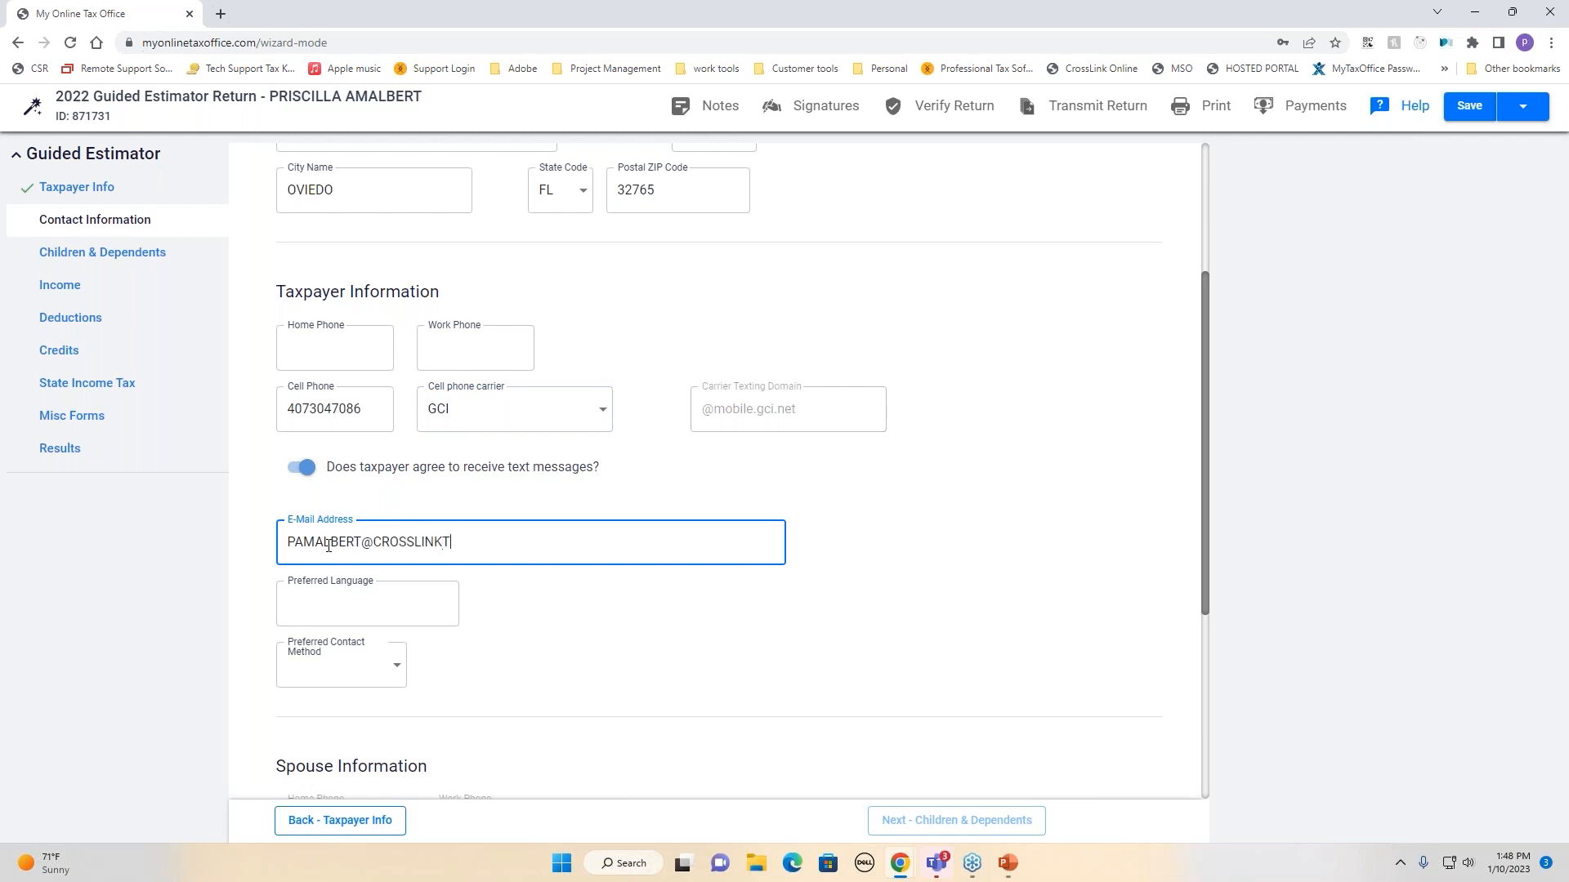
{"action": "scroll", "coordinate": [333, 547], "scroll_direction": "down", "scroll_amount": 4}
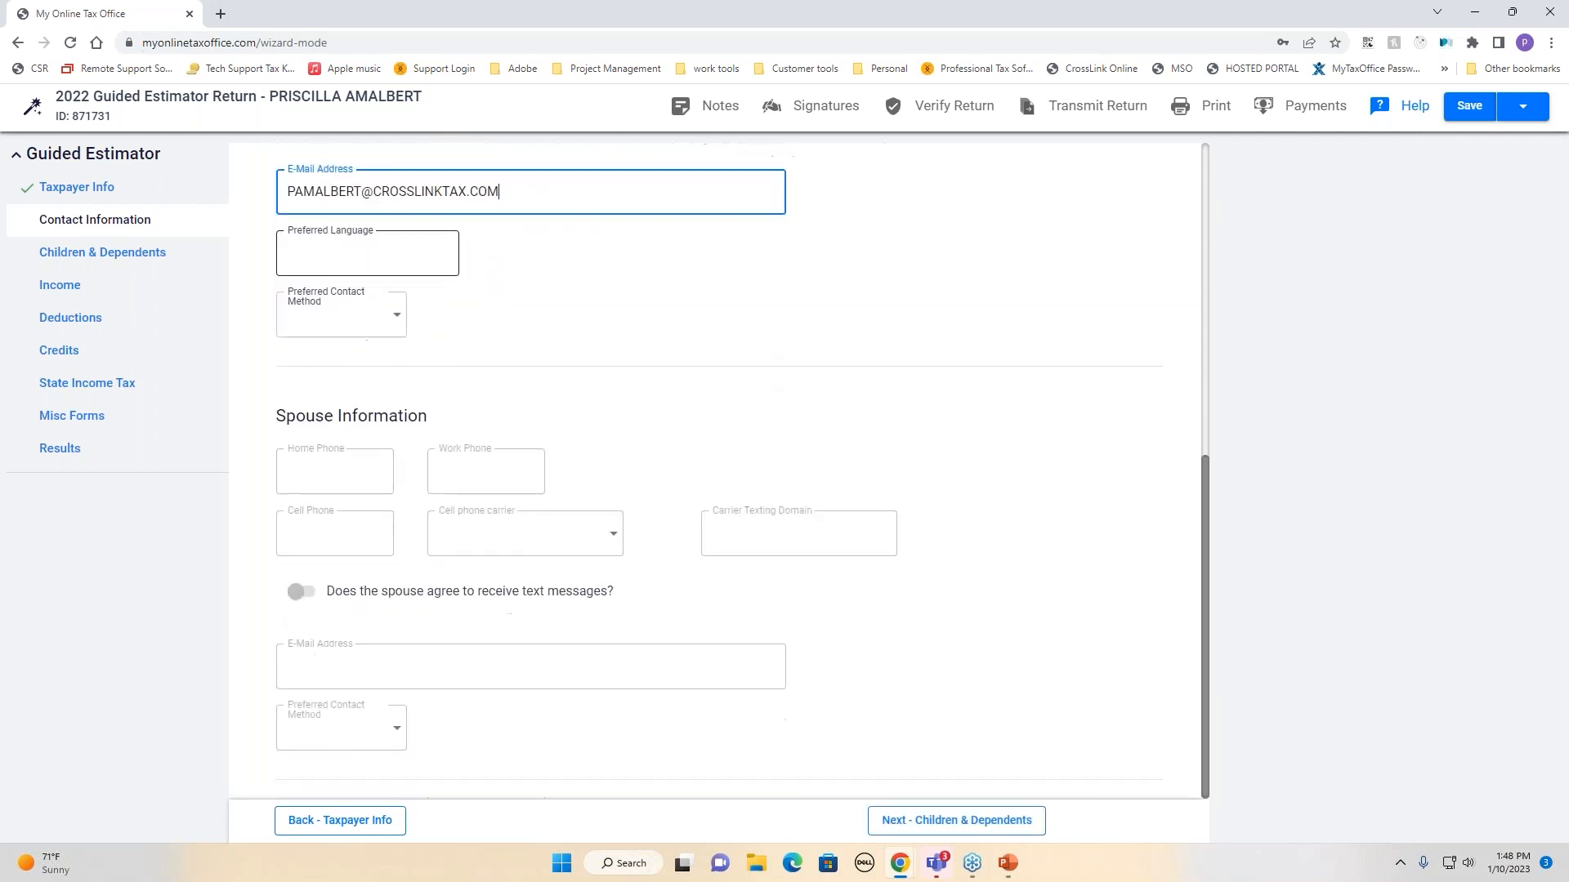
- On Children & Dependents, enter $1200 child care expenses for 1 child under 13
{"action": "left_click", "coordinate": [934, 826]}
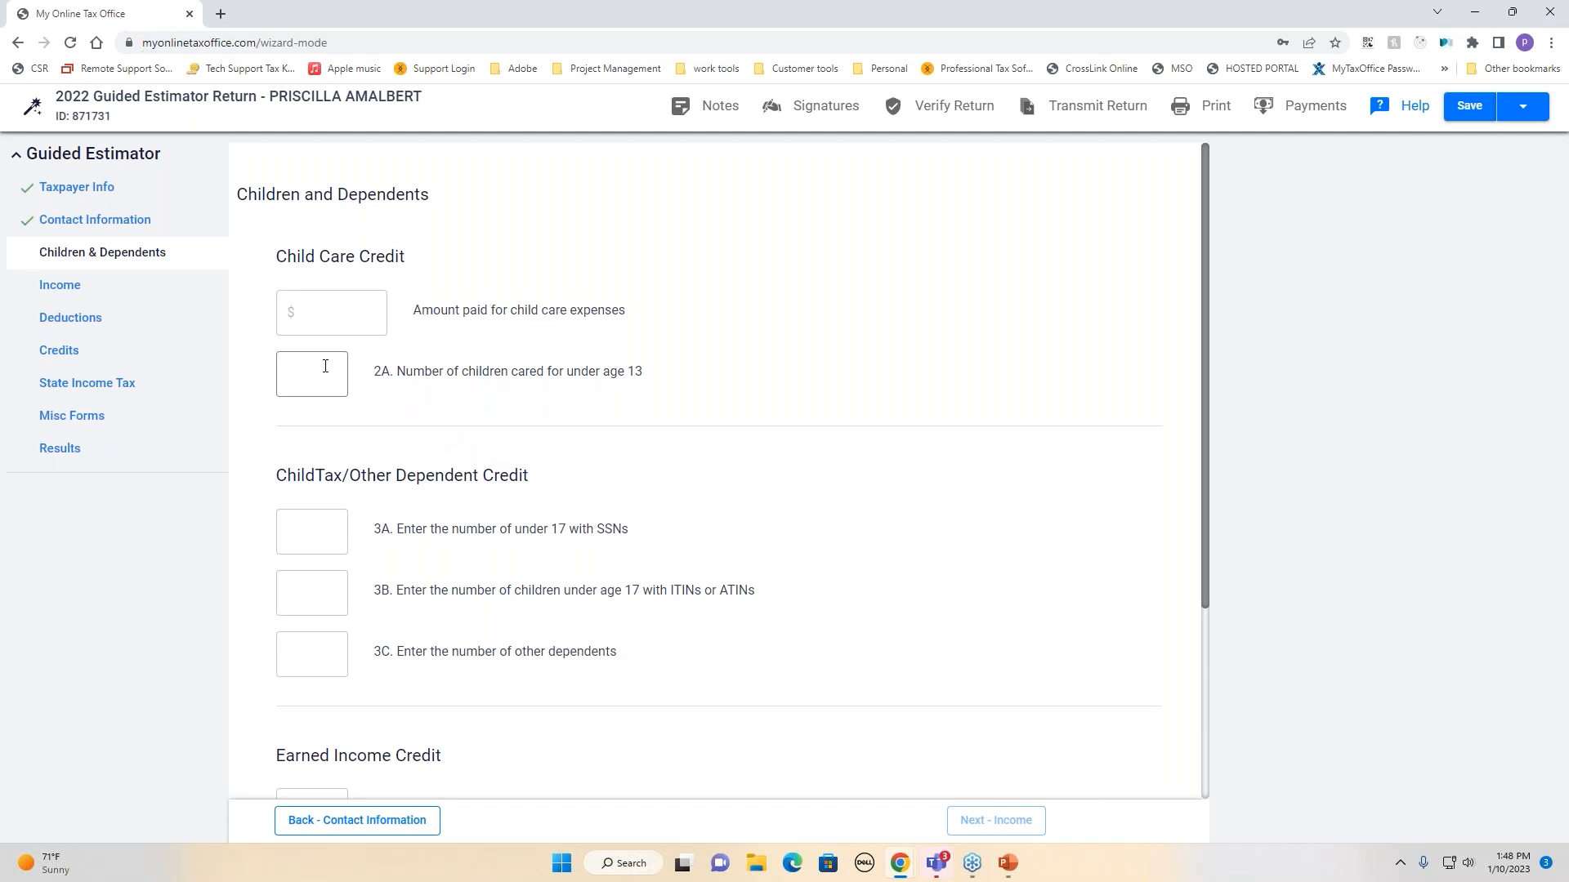
{"action": "left_click", "coordinate": [326, 320]}
{"action": "type", "text": "1200"}
{"action": "left_click", "coordinate": [326, 372]}
{"action": "type", "text": "1"}
{"action": "left_click", "coordinate": [602, 465]}
{"action": "scroll", "coordinate": [602, 466], "scroll_direction": "down", "scroll_amount": 1}
- Enter 1 child for lines 3A and 4A, then continue to Income
{"action": "left_click", "coordinate": [307, 456]}
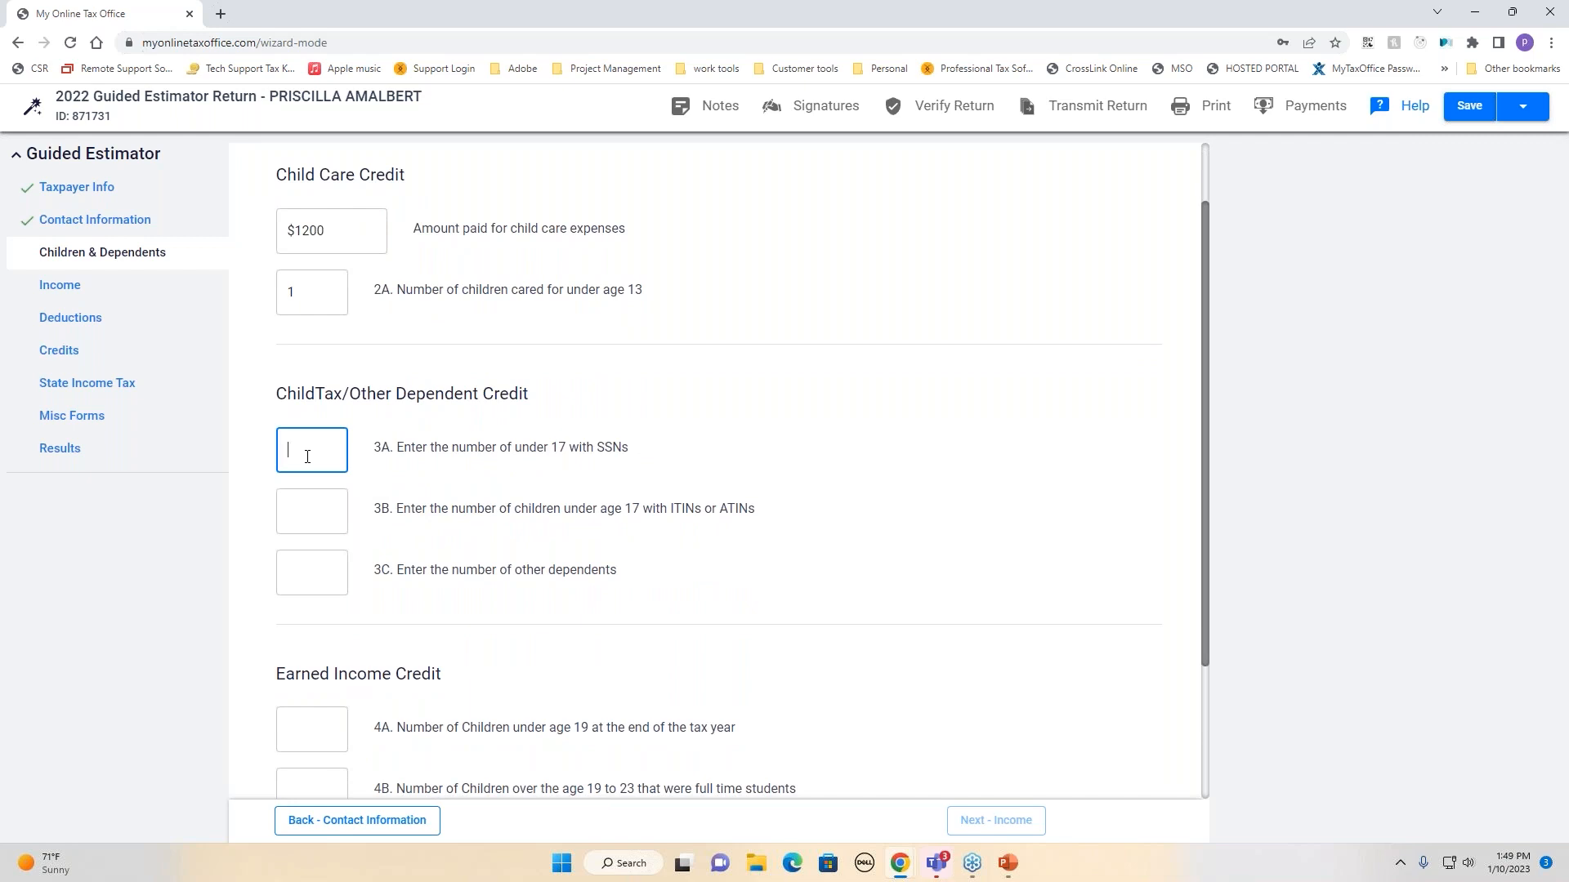
{"action": "left_click", "coordinate": [929, 455]}
{"action": "scroll", "coordinate": [929, 455], "scroll_direction": "down", "scroll_amount": 2}
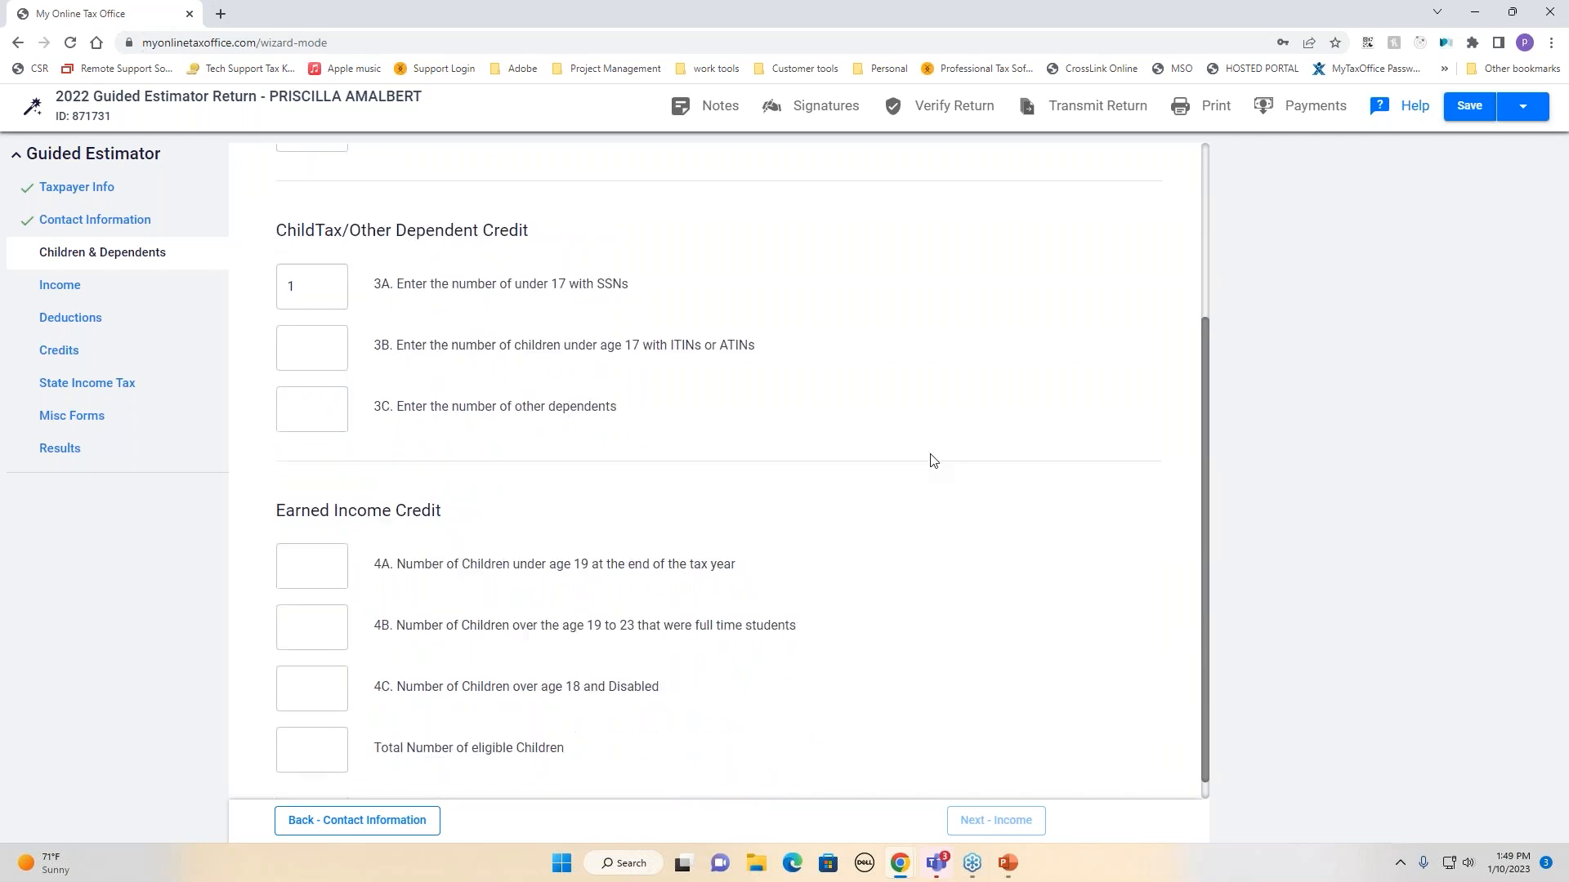
{"action": "left_click", "coordinate": [327, 549]}
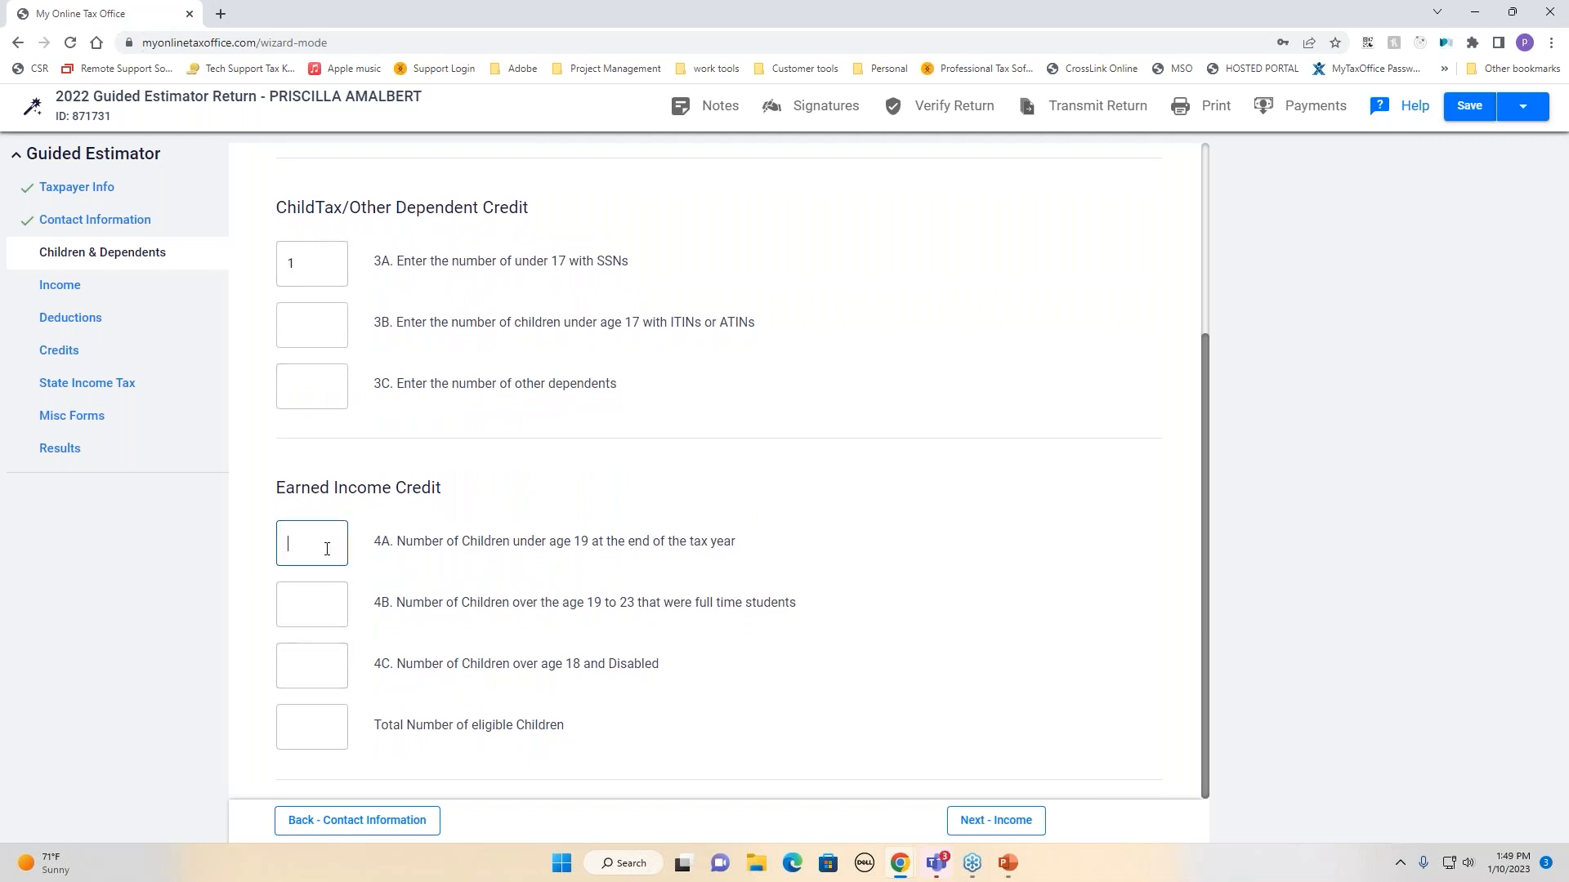
{"action": "left_click", "coordinate": [1011, 821]}
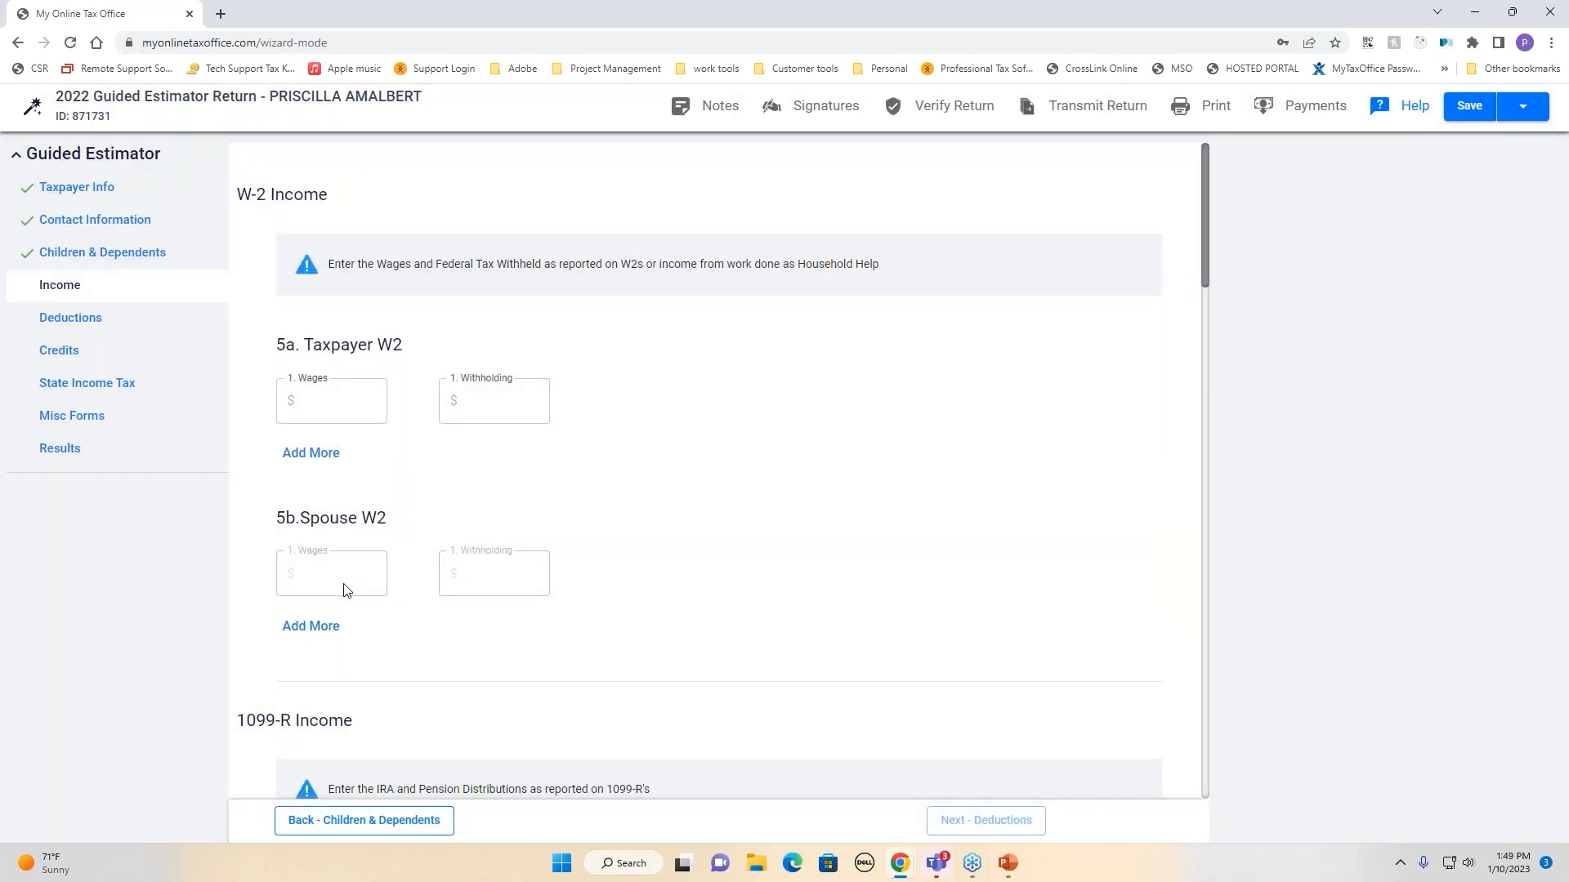
- Enter $35000 W-2 wages in 5a and $3000 federal withholding
{"action": "left_click", "coordinate": [303, 414]}
{"action": "key", "text": "Tab"}
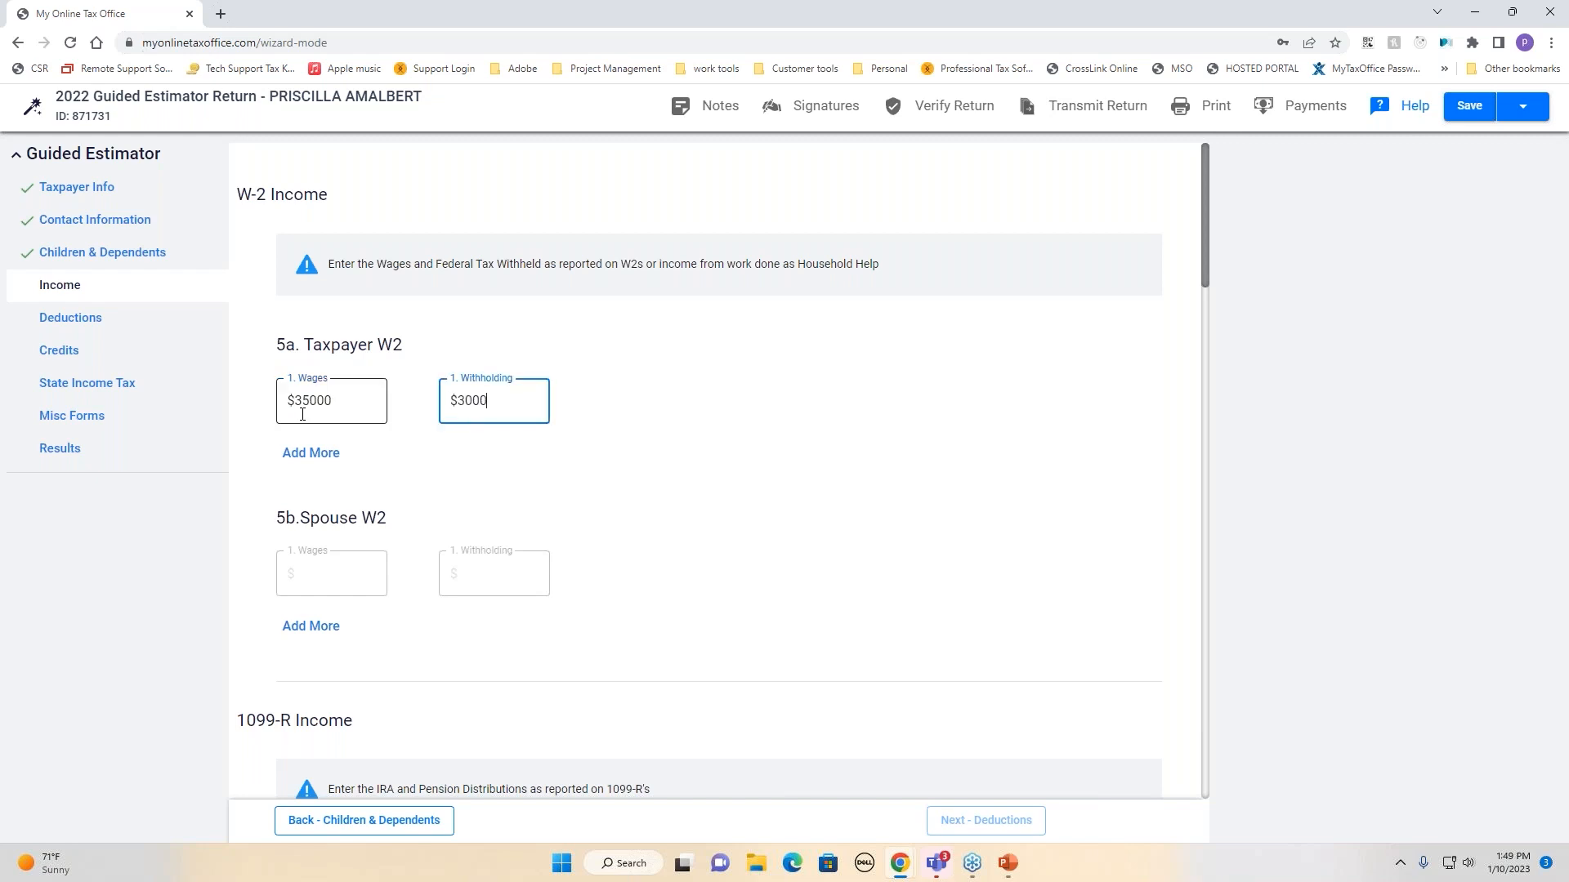
{"action": "scroll", "coordinate": [466, 542], "scroll_direction": "down", "scroll_amount": 3}
{"action": "scroll", "coordinate": [374, 235], "scroll_direction": "up", "scroll_amount": 1}
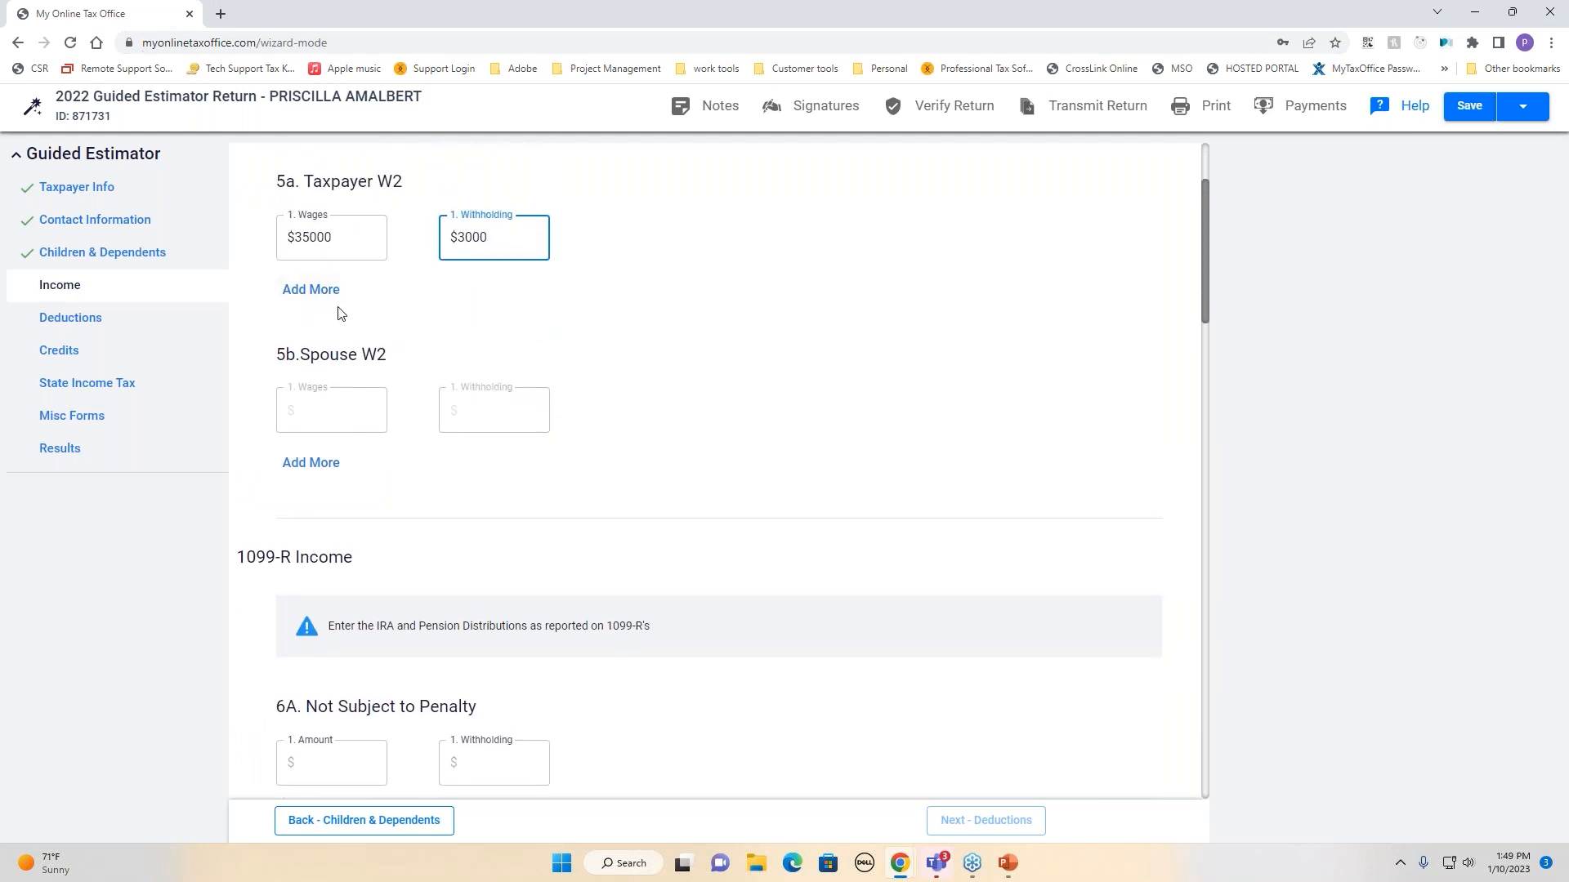
{"action": "scroll", "coordinate": [379, 403], "scroll_direction": "up", "scroll_amount": 2}
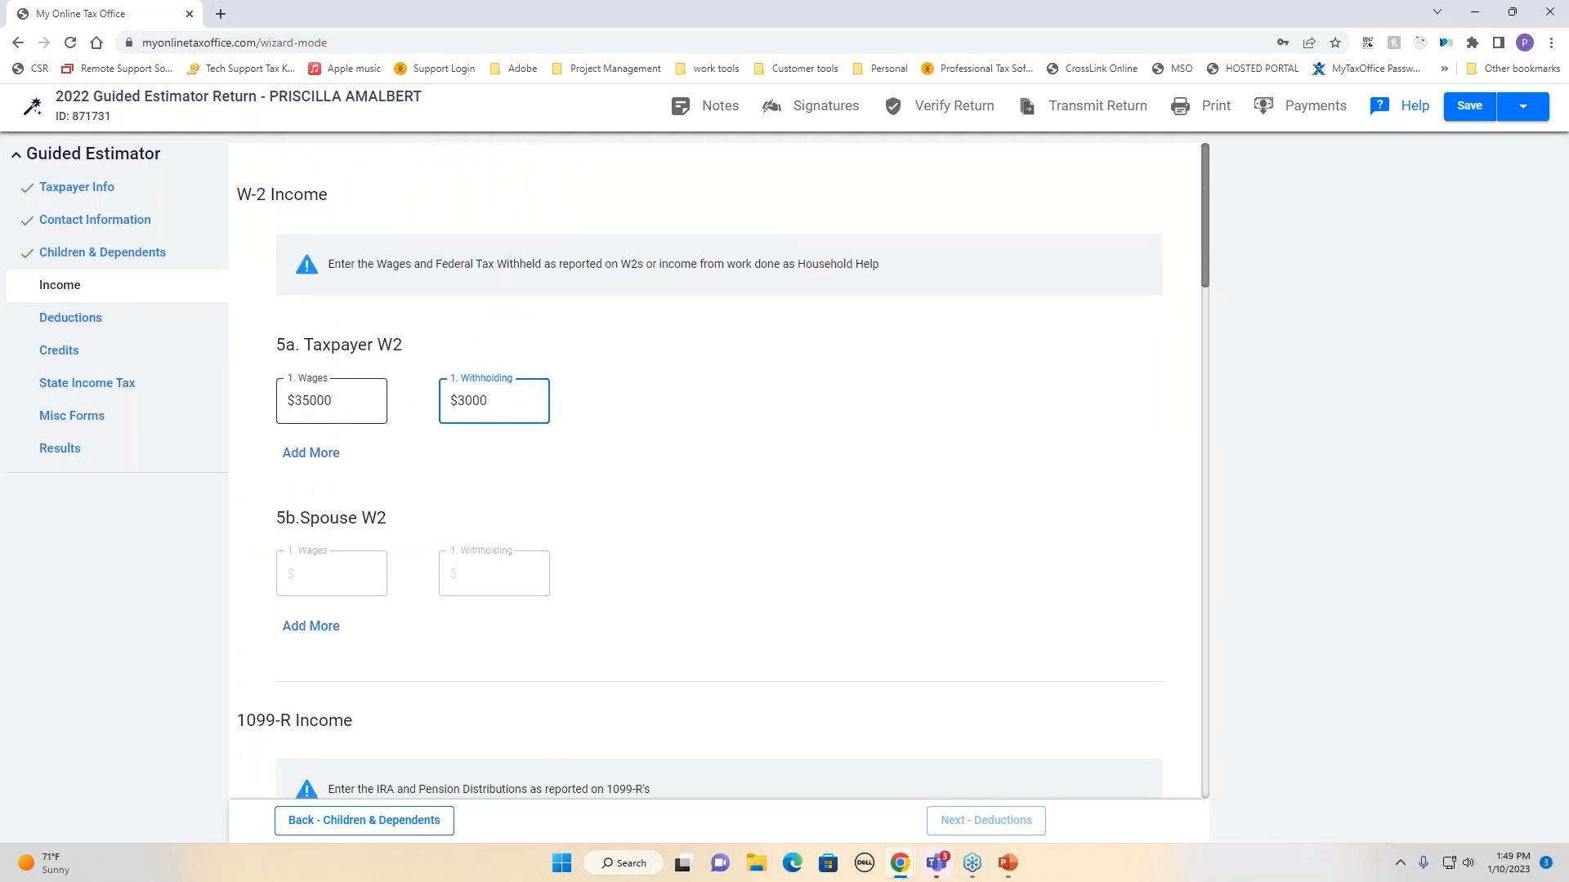
{"action": "scroll", "coordinate": [263, 363], "scroll_direction": "down", "scroll_amount": 5}
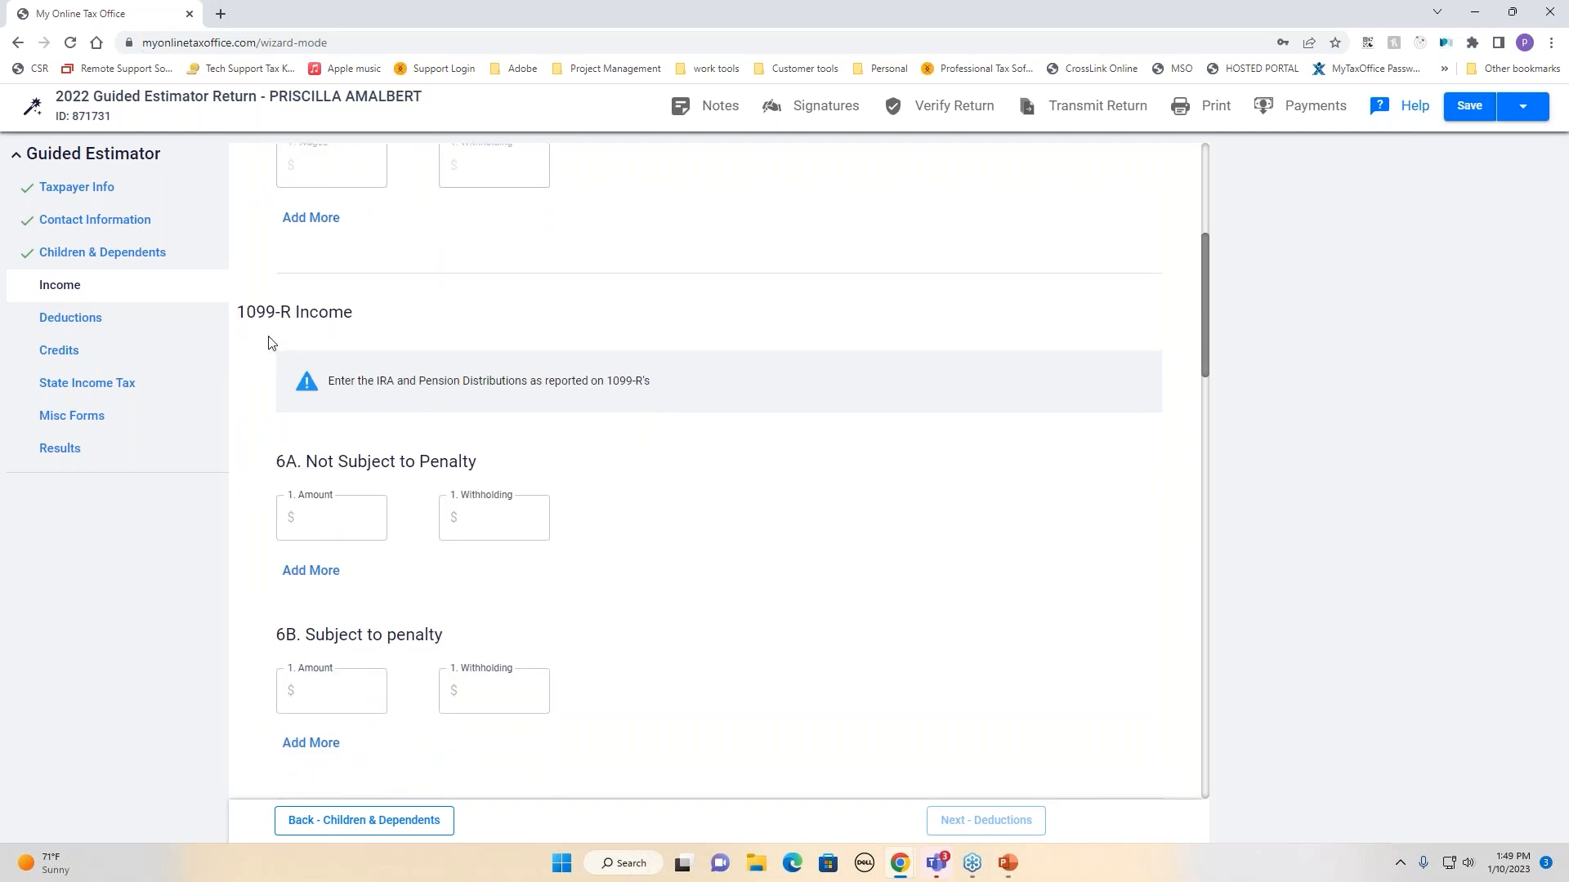
{"action": "scroll", "coordinate": [272, 342], "scroll_direction": "up", "scroll_amount": 1}
{"action": "scroll", "coordinate": [272, 342], "scroll_direction": "down", "scroll_amount": 5}
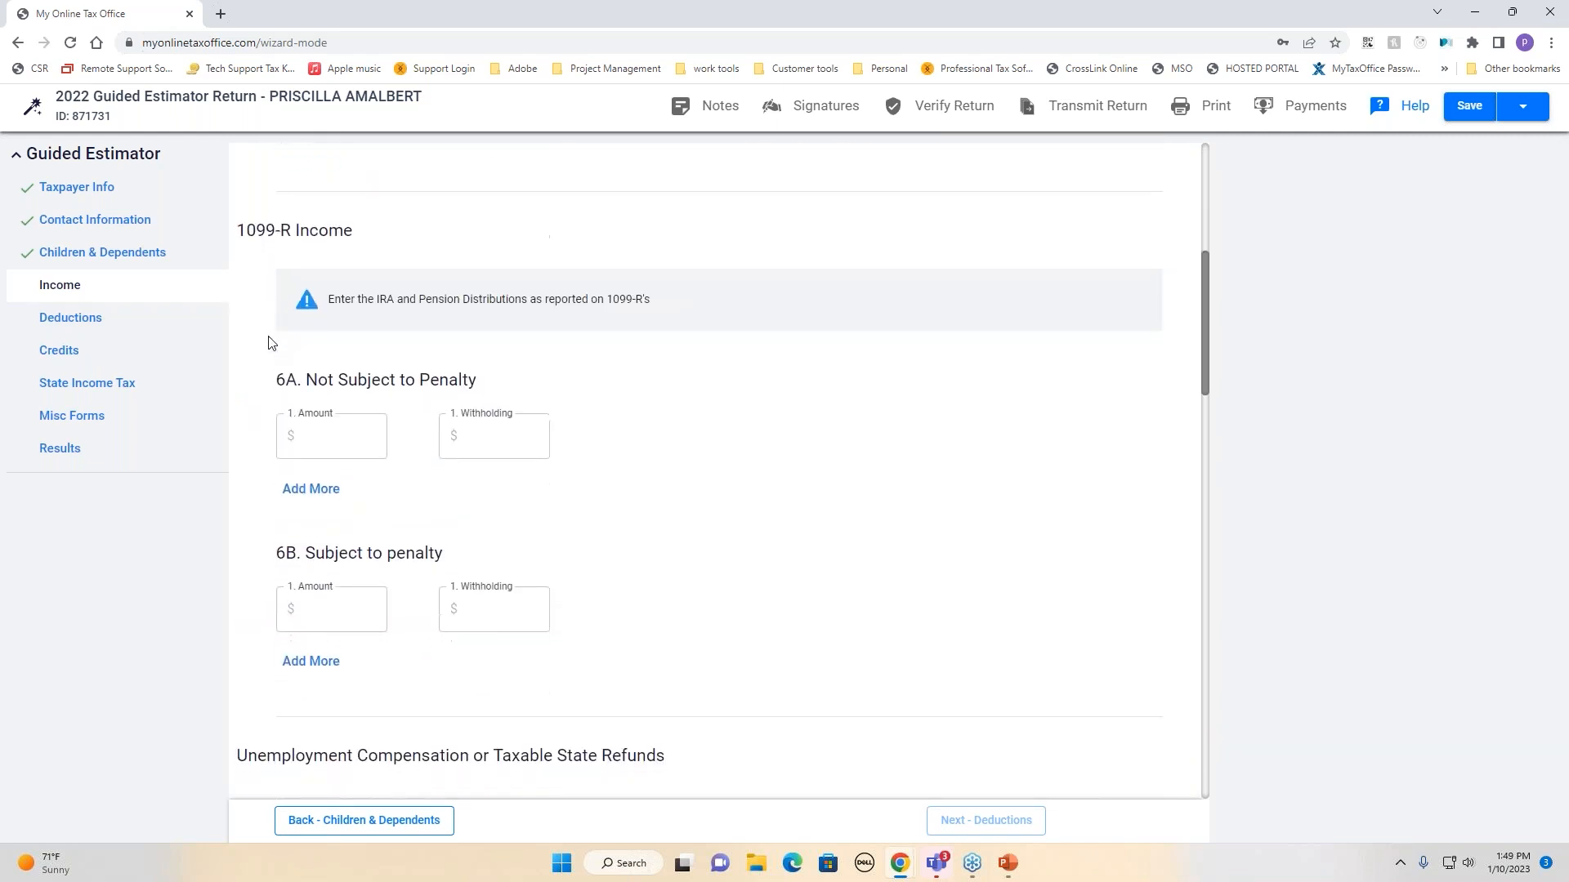
{"action": "scroll", "coordinate": [272, 342], "scroll_direction": "down", "scroll_amount": 7}
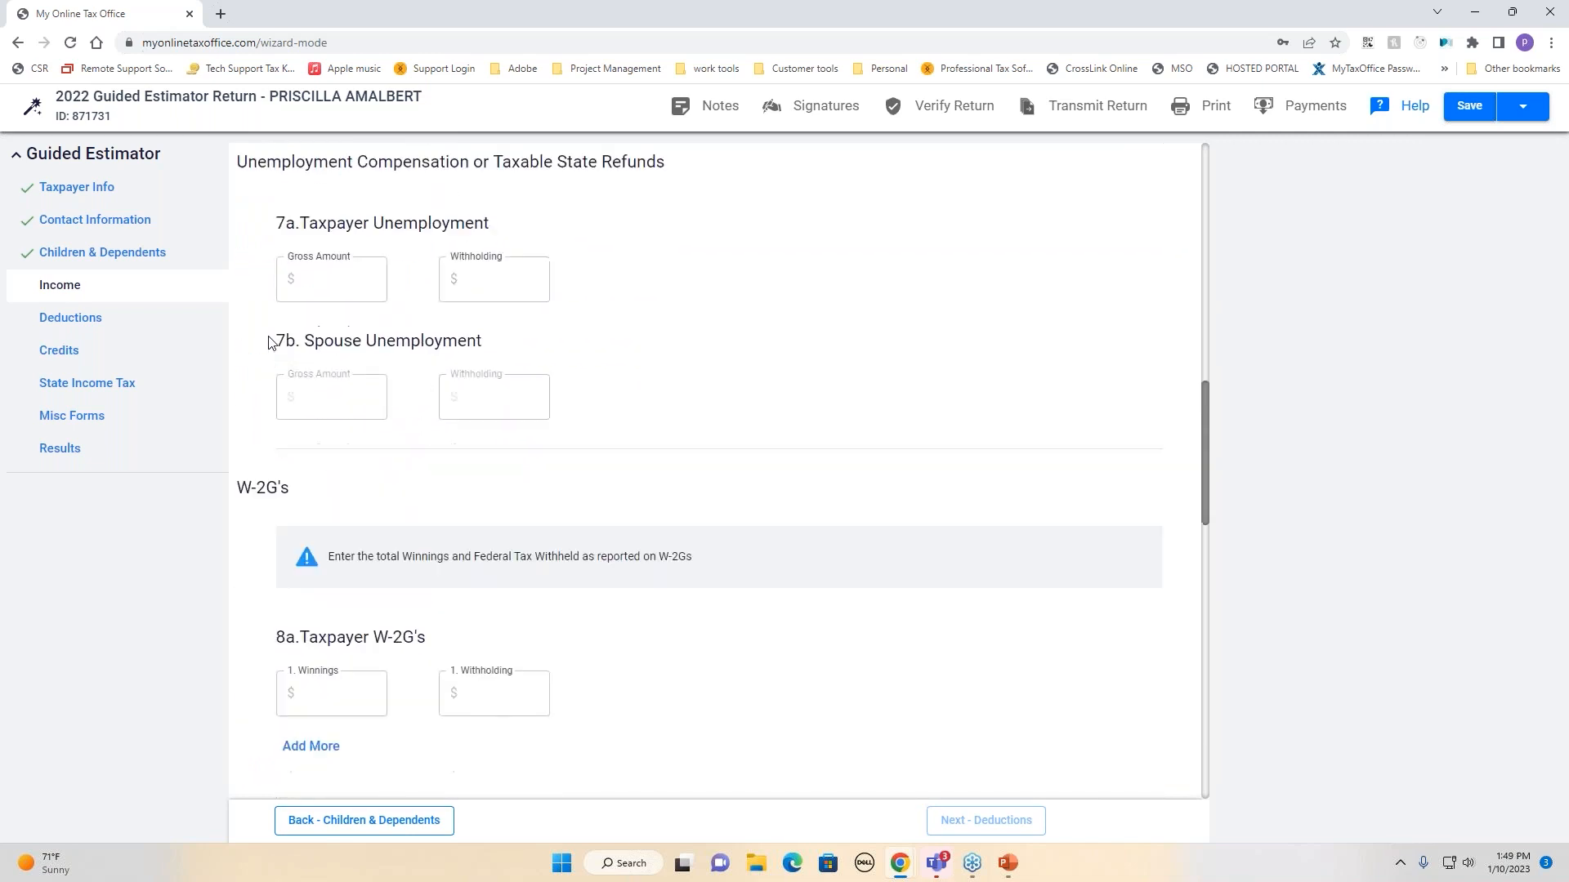
{"action": "scroll", "coordinate": [272, 341], "scroll_direction": "down", "scroll_amount": 7}
- Enter $900 household help in 9a and $900 Schedule C income in 11a, then go to Deductions
{"action": "left_click", "coordinate": [319, 410]}
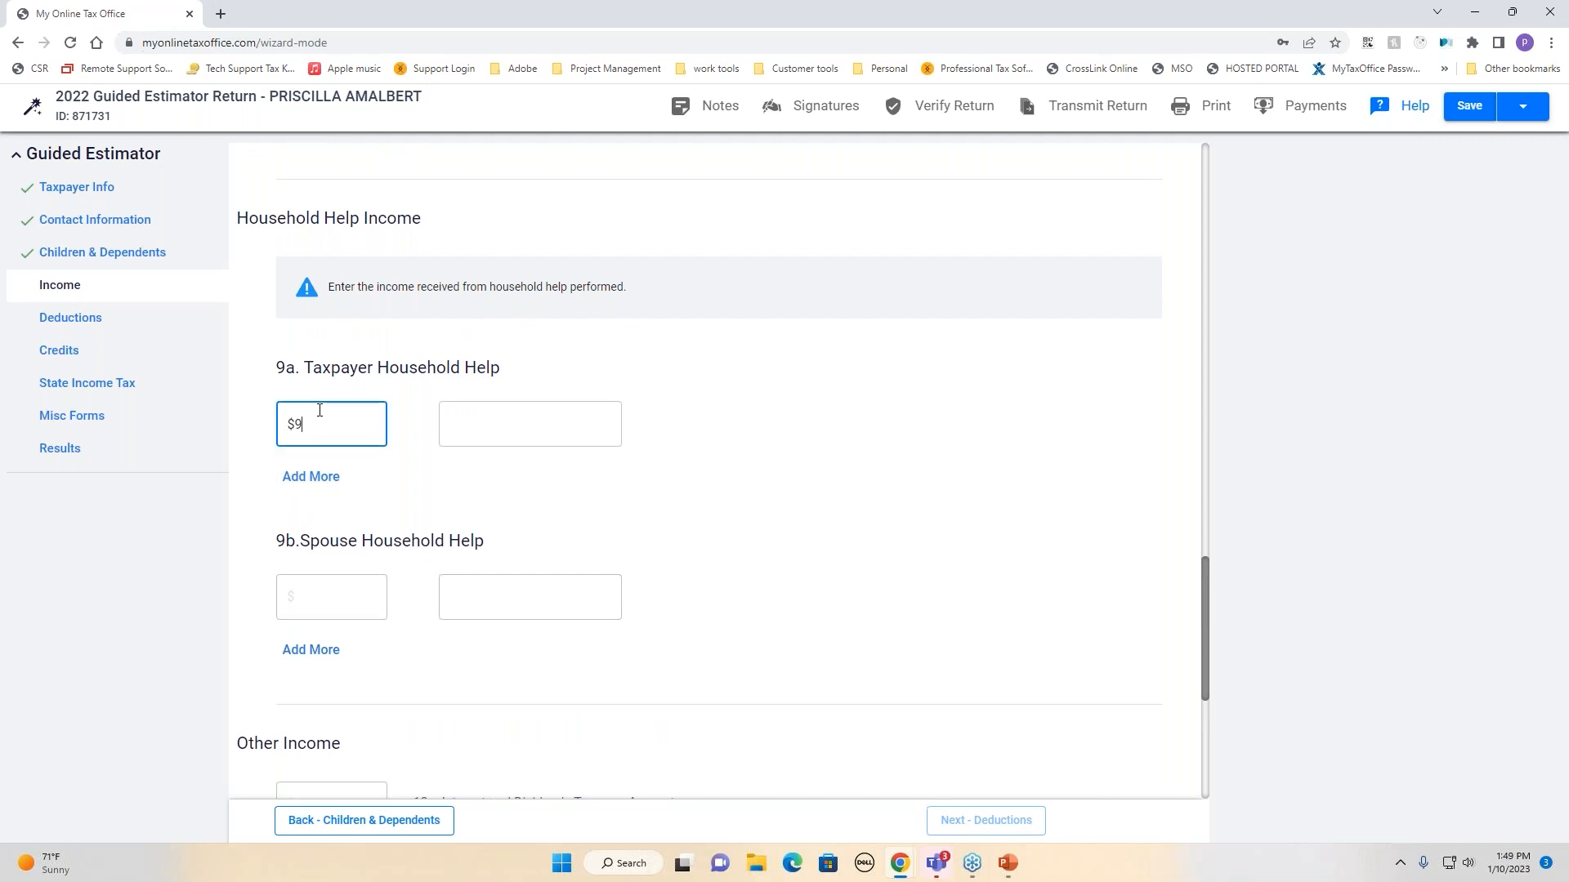
{"action": "key", "text": "Tab"}
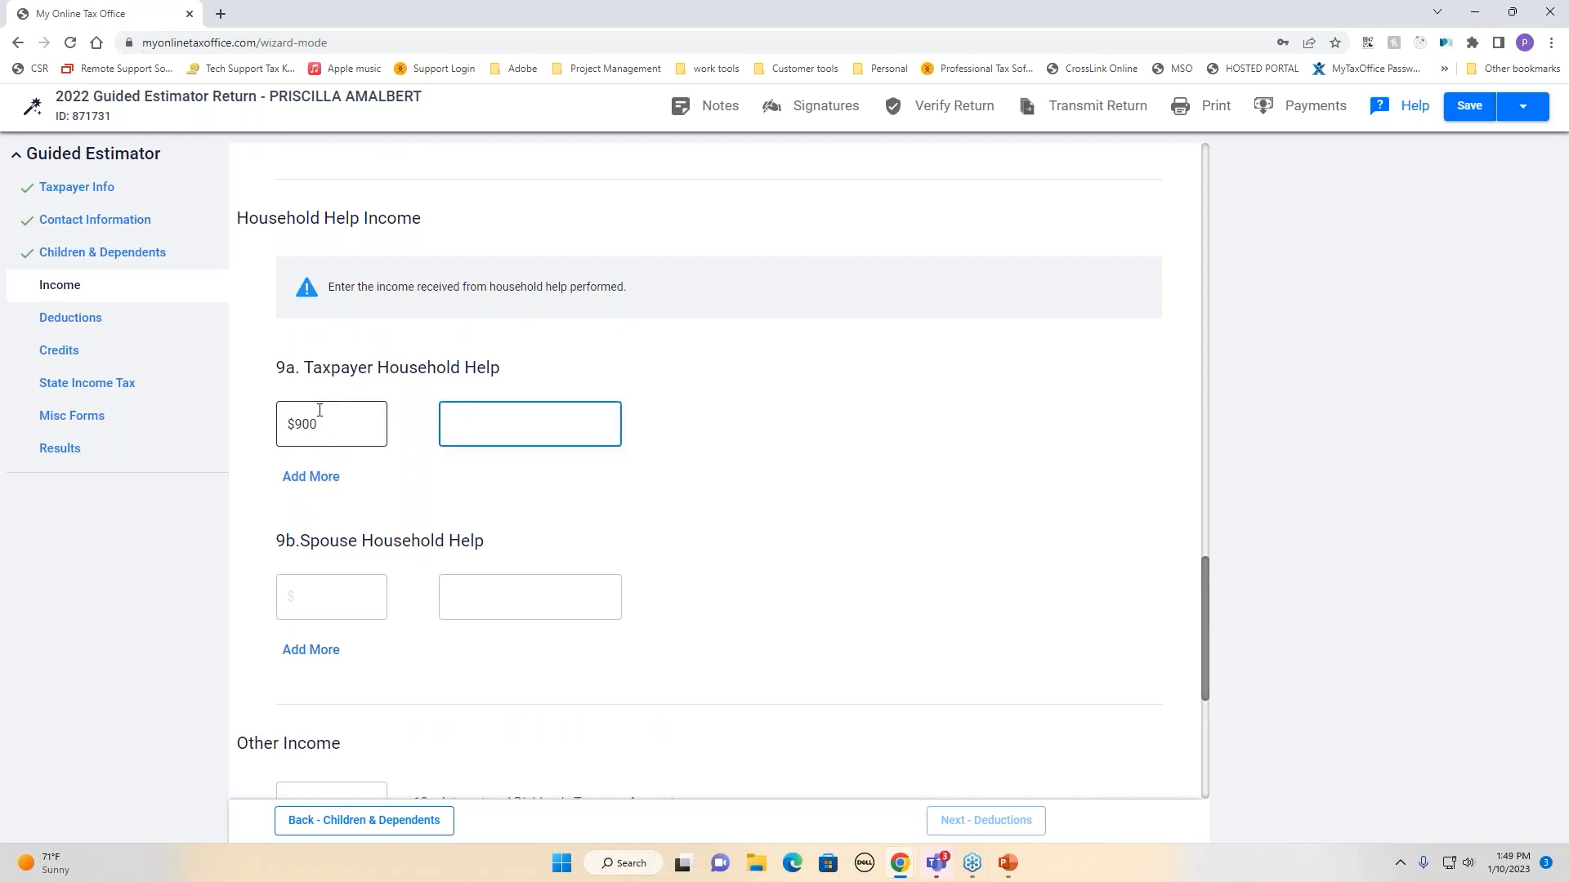
{"action": "scroll", "coordinate": [474, 531], "scroll_direction": "down", "scroll_amount": 5}
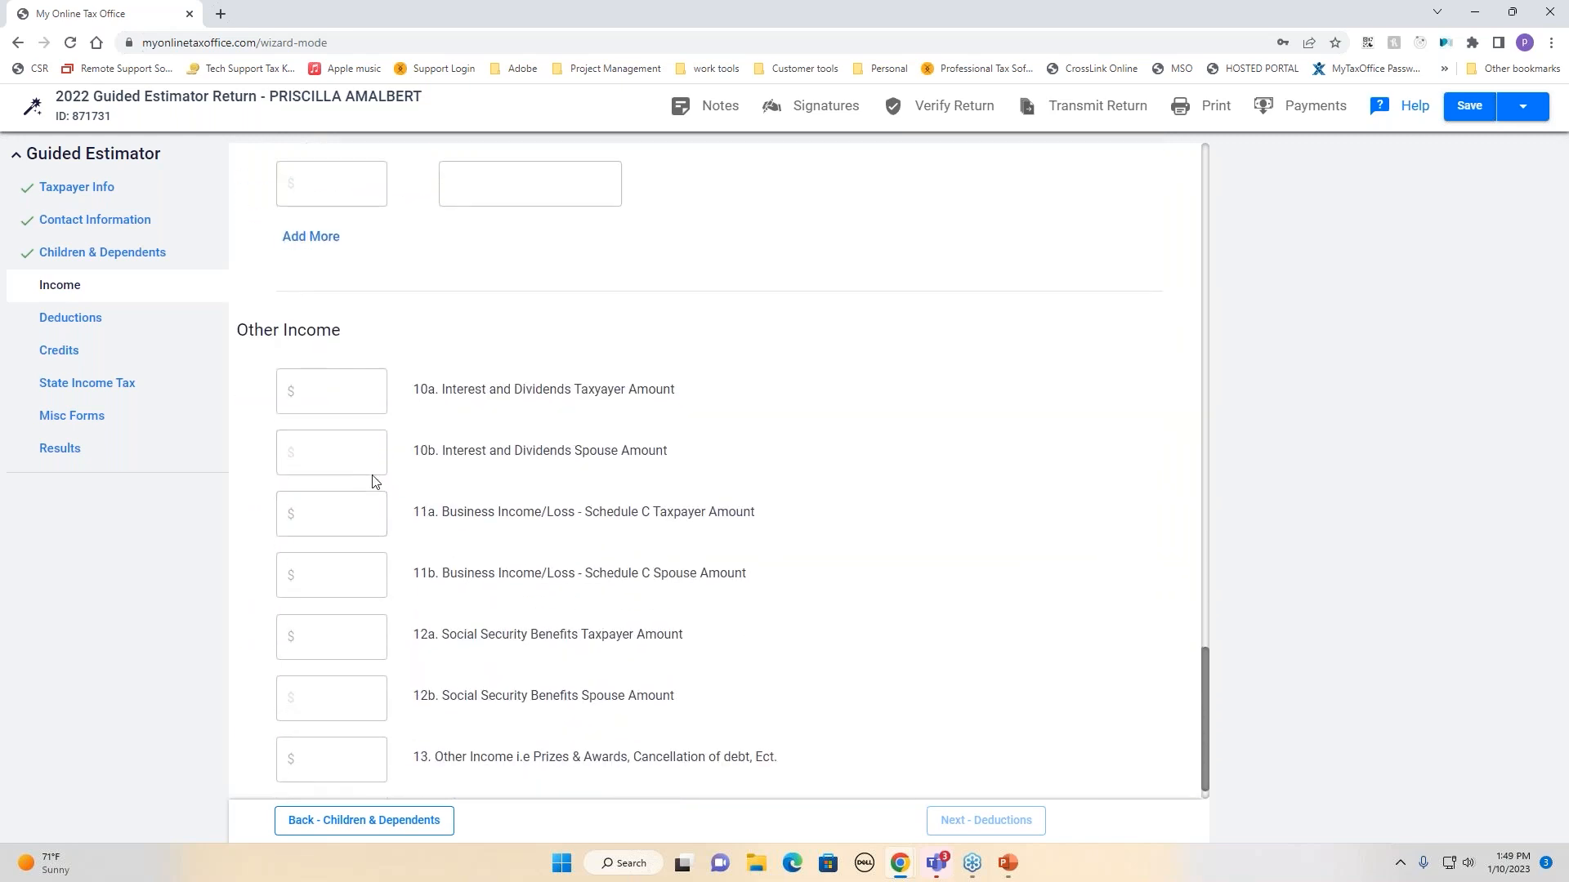
{"action": "scroll", "coordinate": [376, 421], "scroll_direction": "down", "scroll_amount": 1}
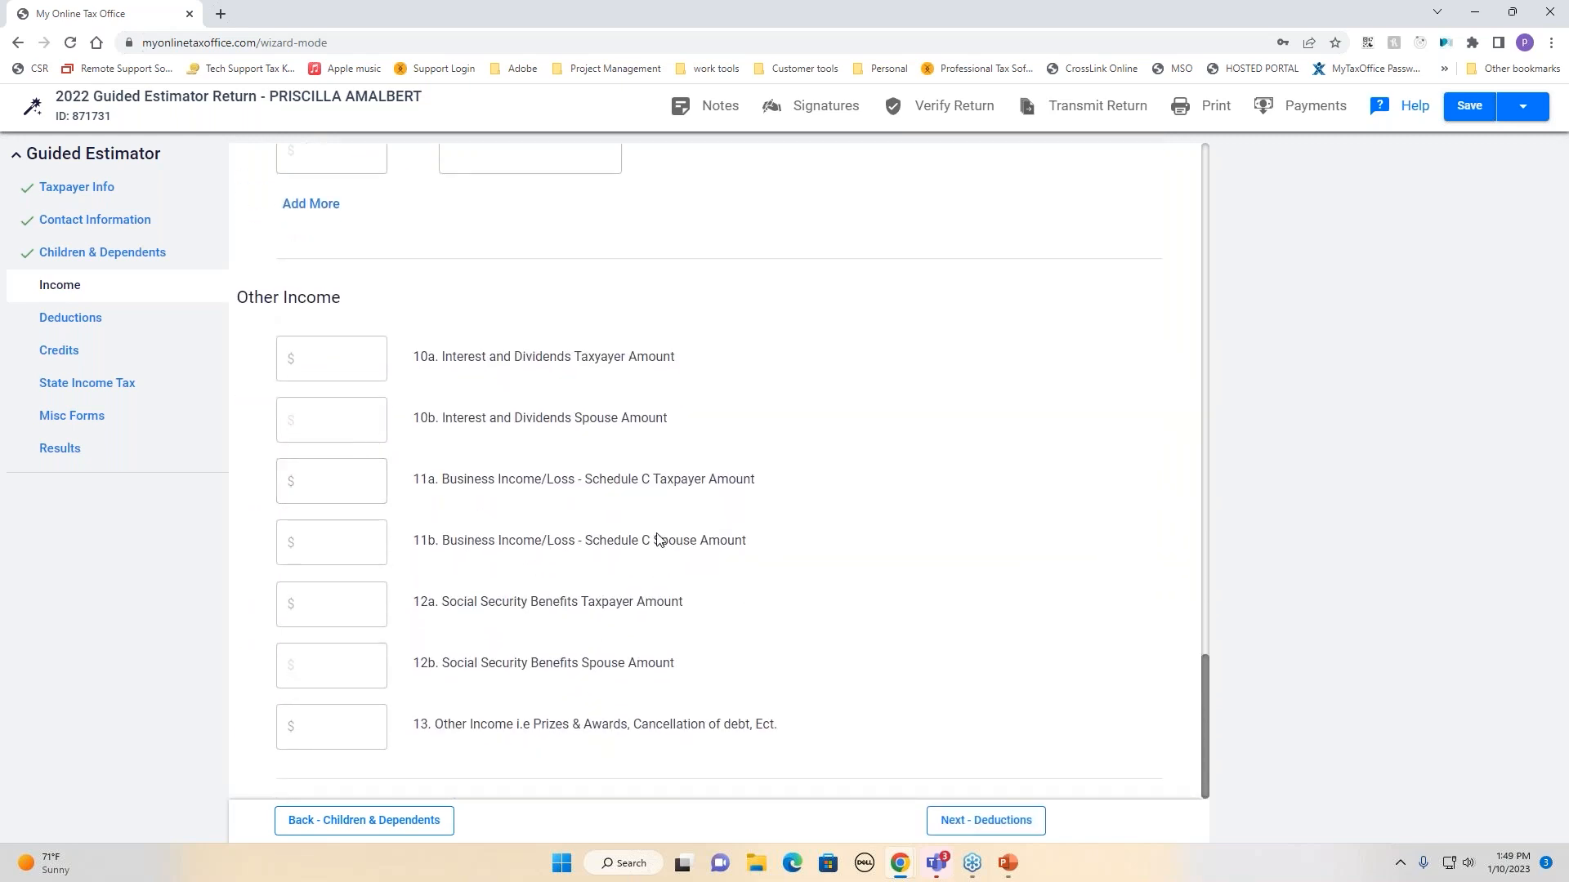
{"action": "left_click", "coordinate": [322, 494]}
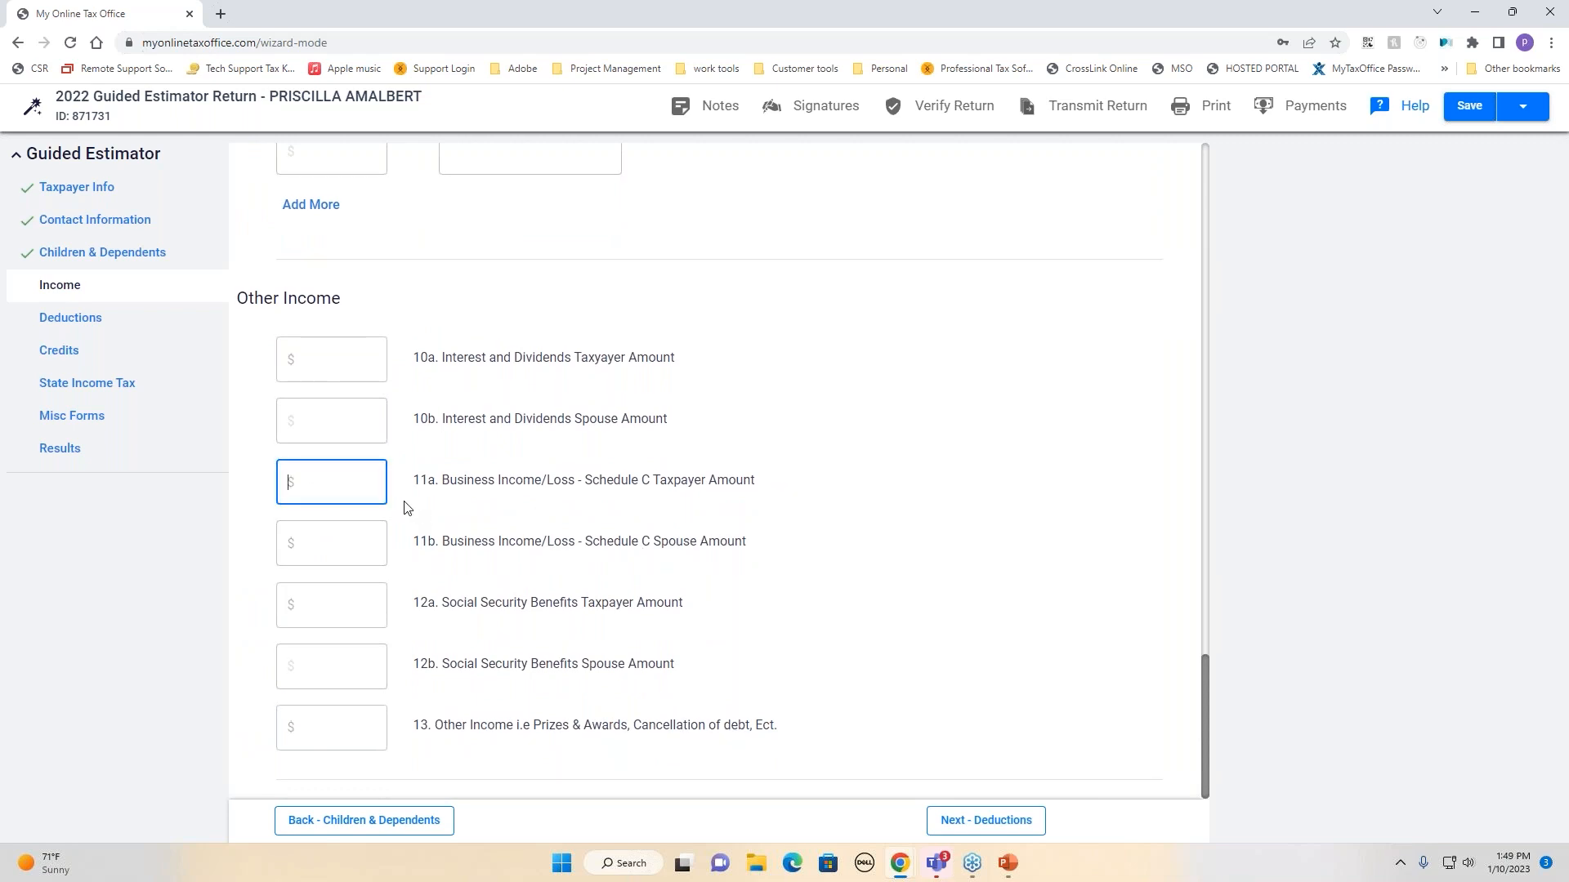
{"action": "left_click", "coordinate": [809, 544]}
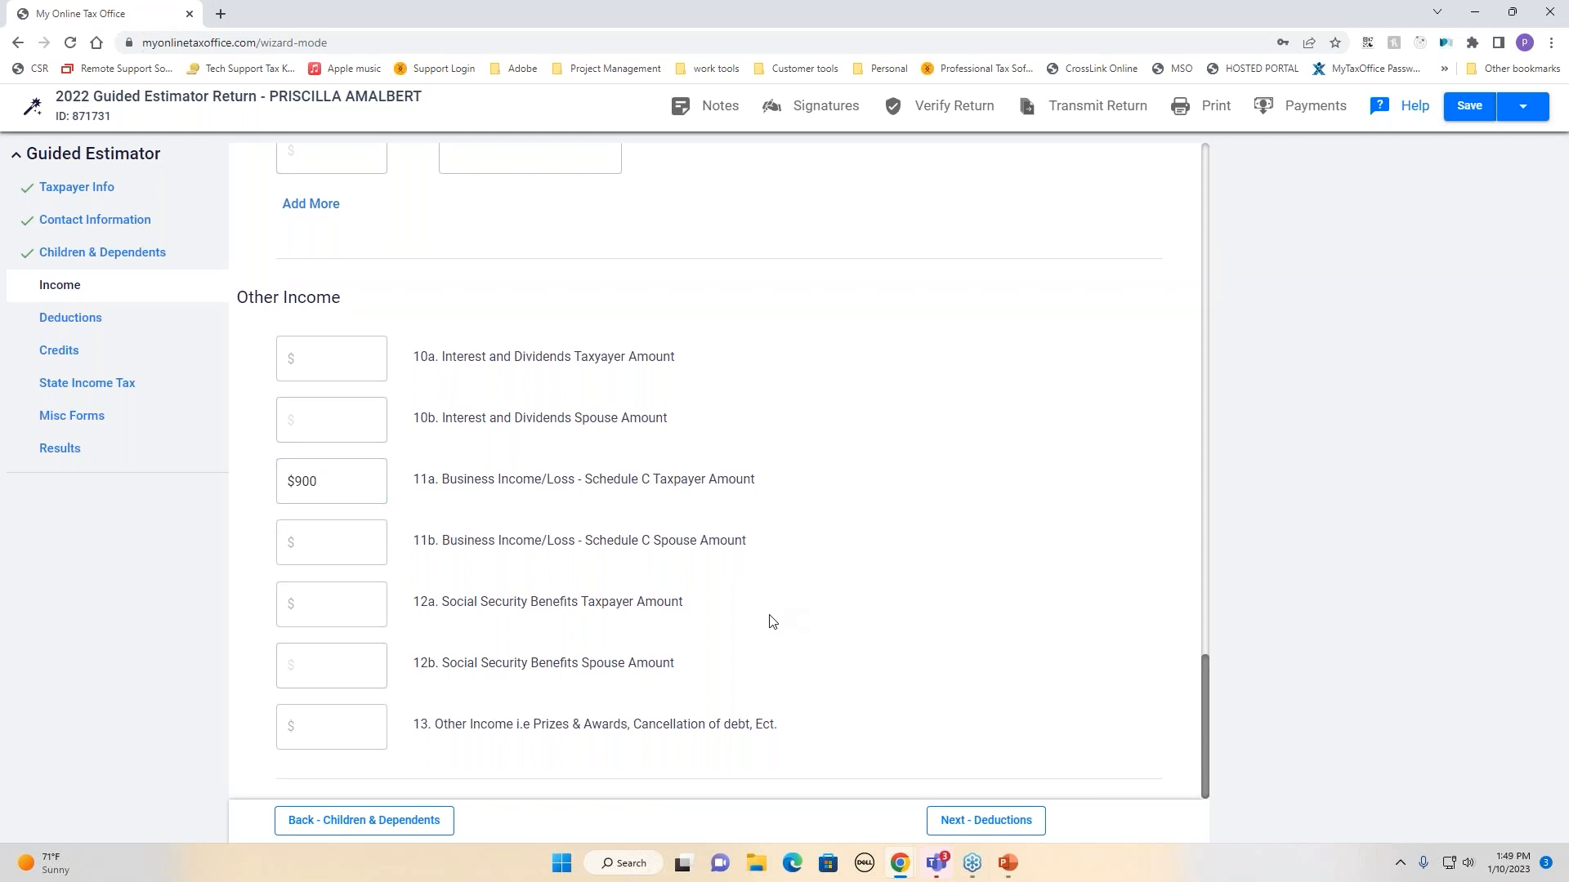
{"action": "left_click", "coordinate": [992, 813]}
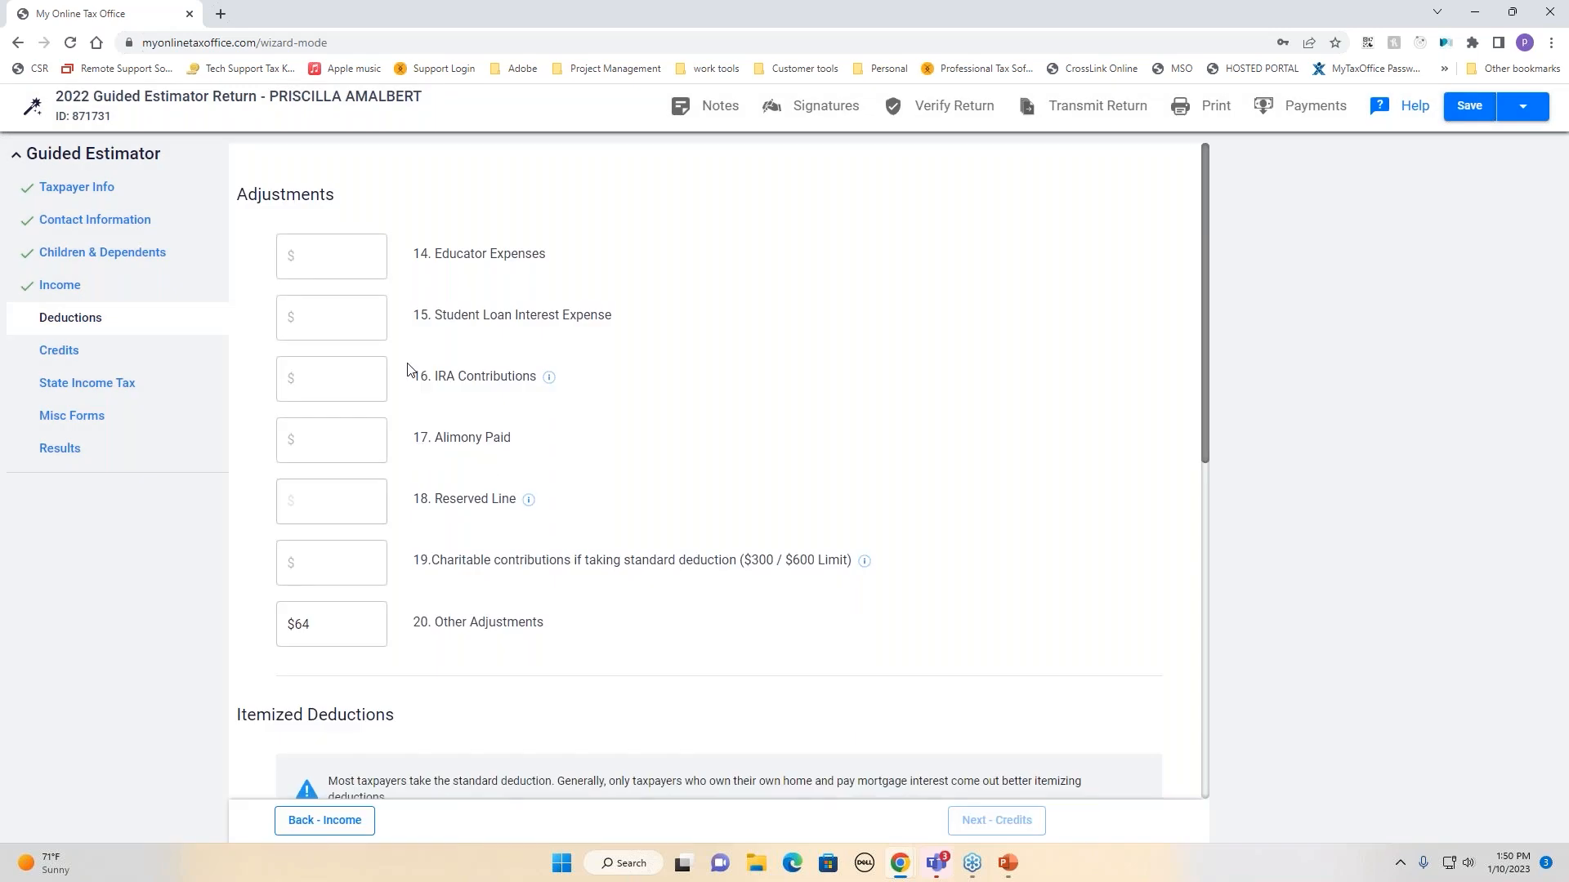
- Review the Deductions page and continue to Credits
{"action": "scroll", "coordinate": [410, 369], "scroll_direction": "down", "scroll_amount": 2}
{"action": "scroll", "coordinate": [411, 371], "scroll_direction": "up", "scroll_amount": 2}
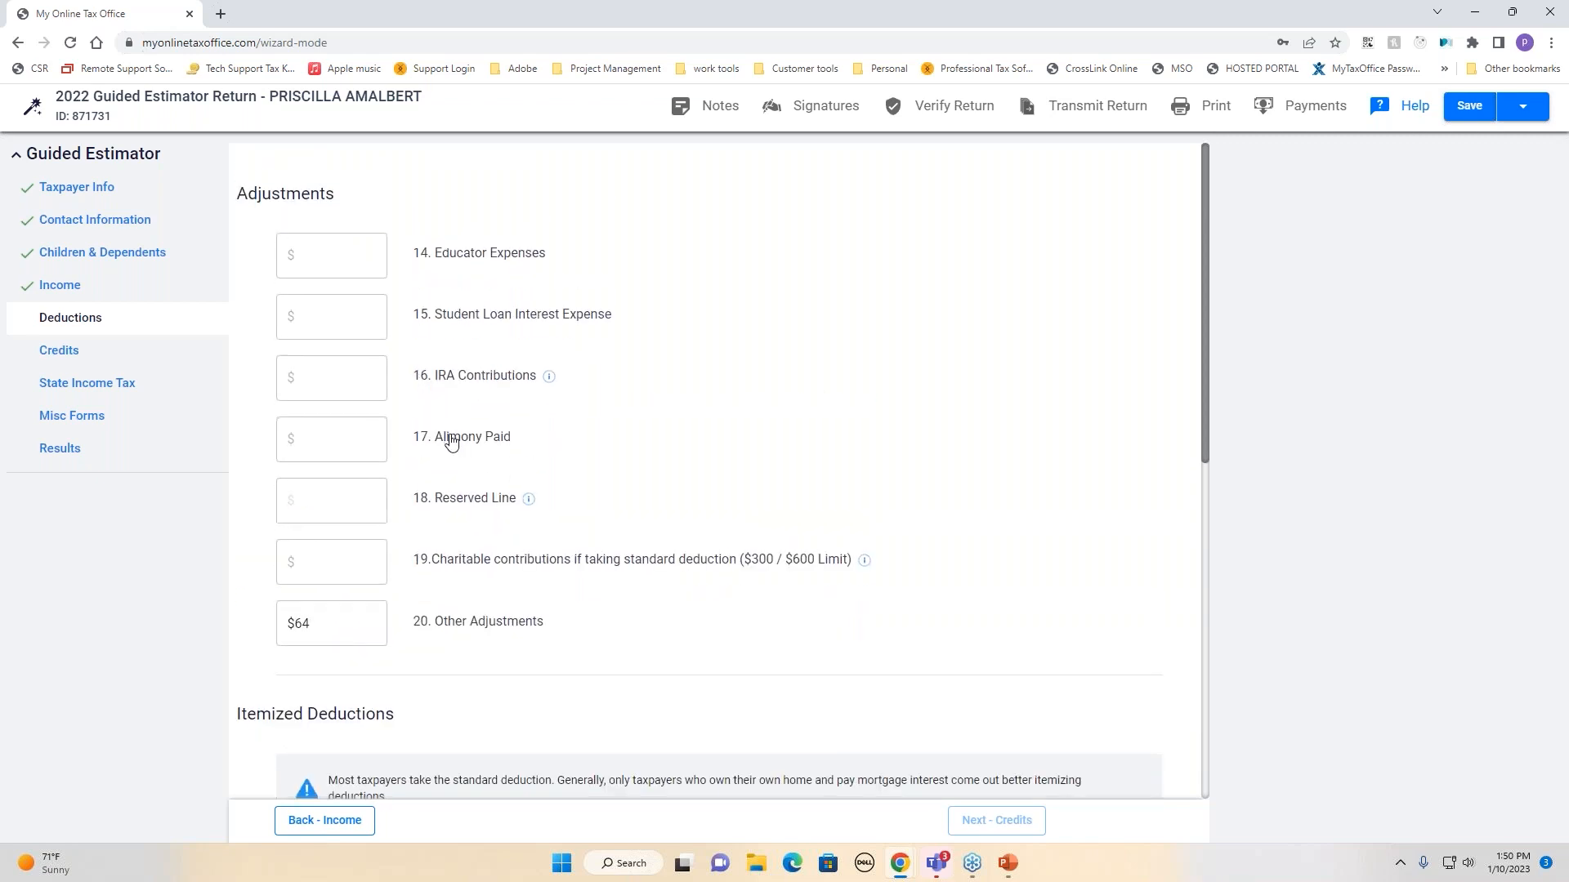
{"action": "scroll", "coordinate": [452, 442], "scroll_direction": "down", "scroll_amount": 7}
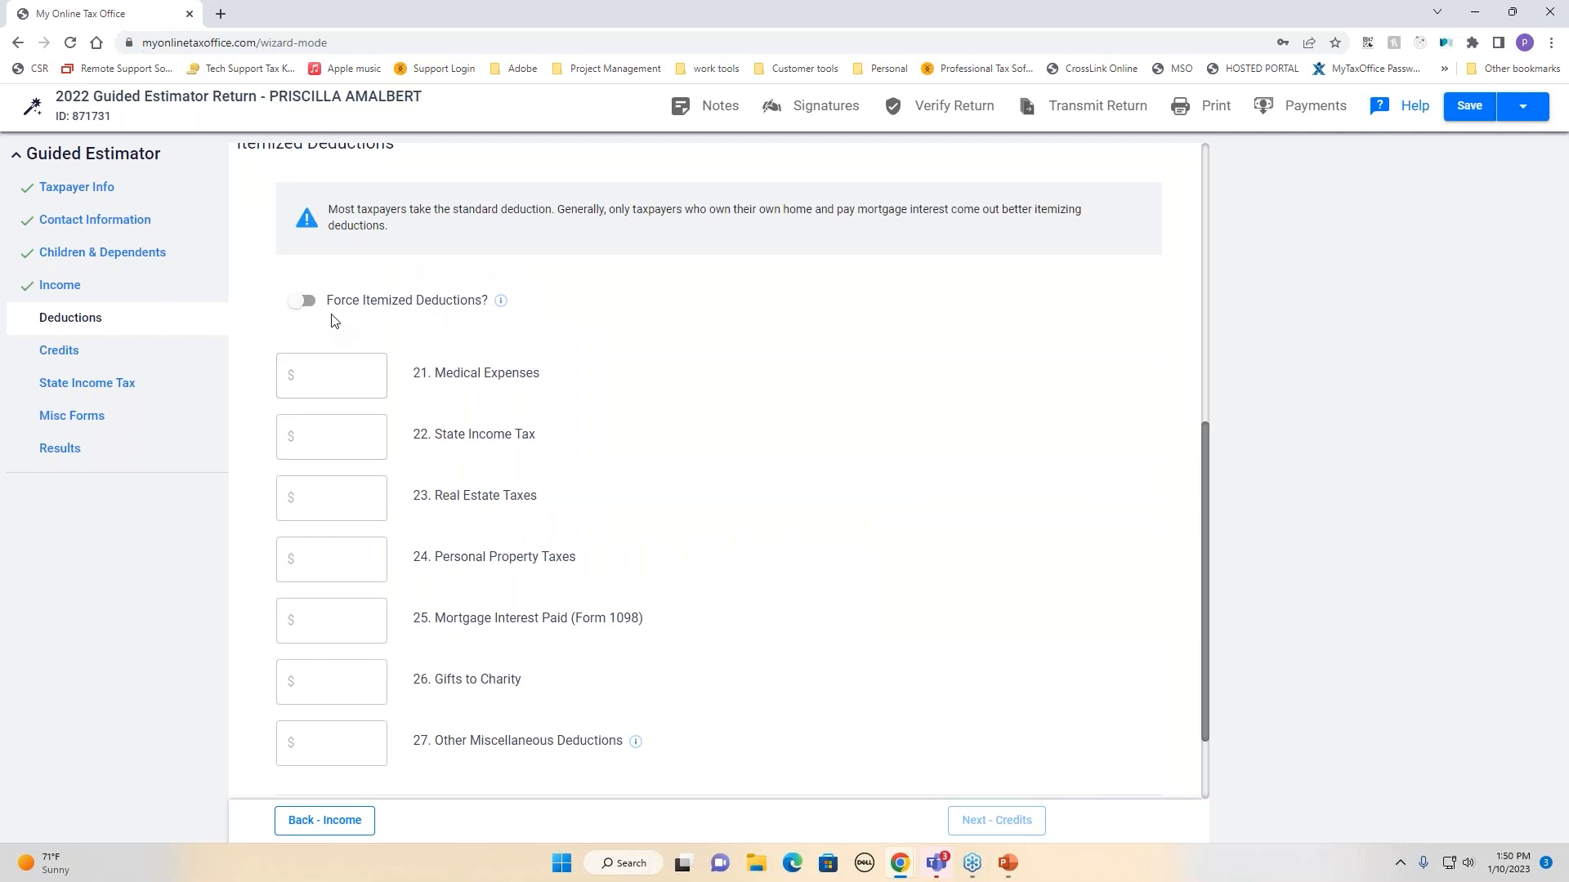
{"action": "scroll", "coordinate": [493, 354], "scroll_direction": "up", "scroll_amount": 1}
{"action": "scroll", "coordinate": [1029, 388], "scroll_direction": "down", "scroll_amount": 3}
{"action": "left_click", "coordinate": [1013, 819]}
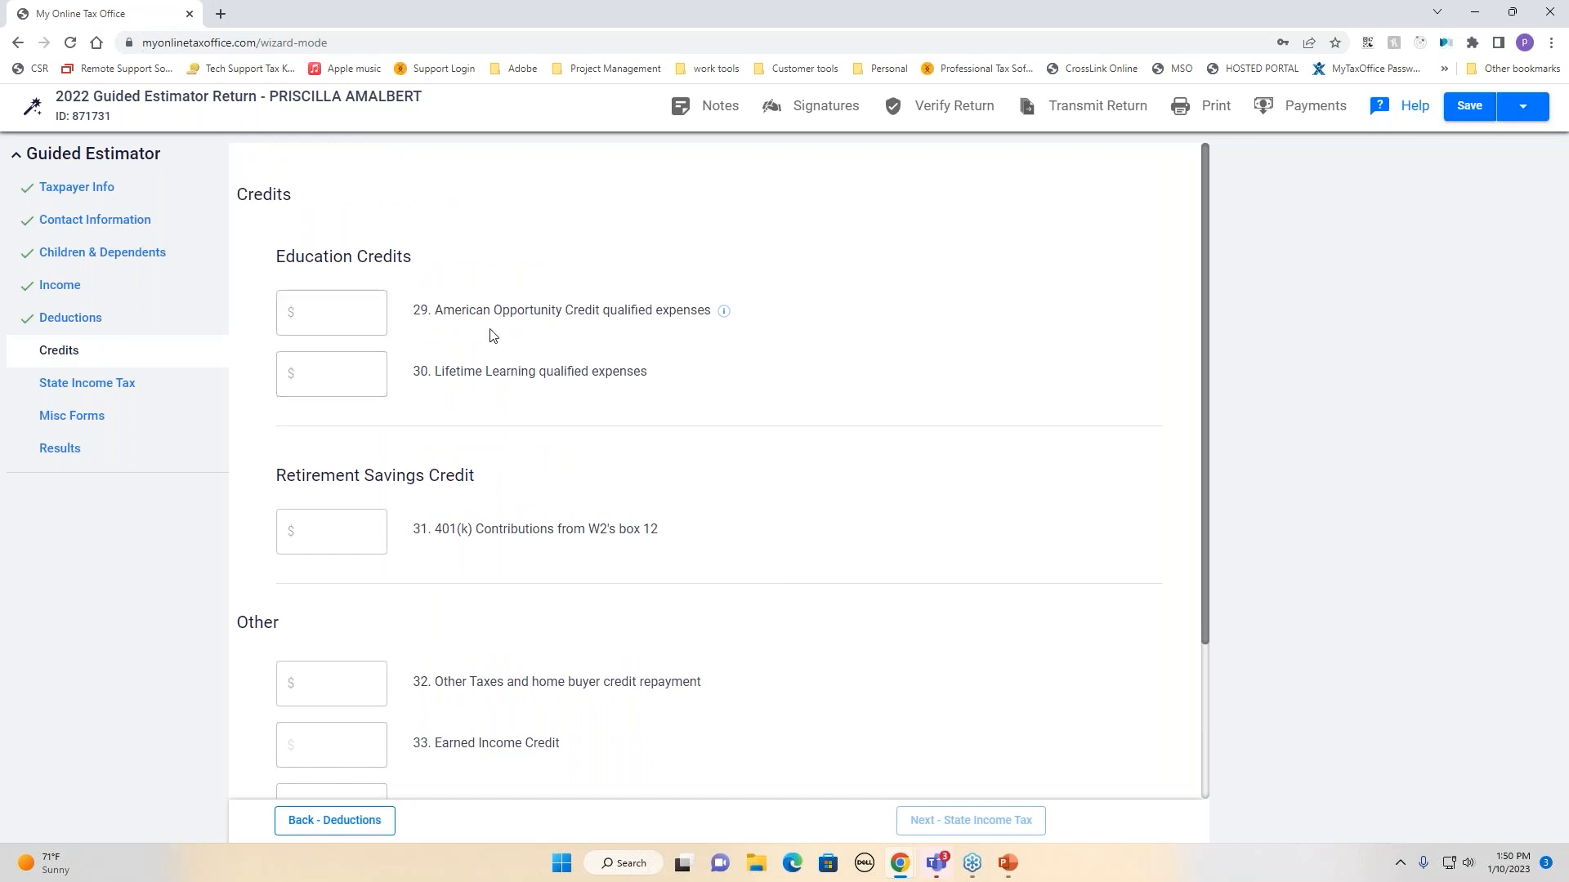
- Enter $500 qualified expenses in field 29, American Opportunity Credit
{"action": "scroll", "coordinate": [593, 437], "scroll_direction": "down", "scroll_amount": 2}
{"action": "scroll", "coordinate": [596, 438], "scroll_direction": "up", "scroll_amount": 1}
{"action": "left_click", "coordinate": [343, 237]}
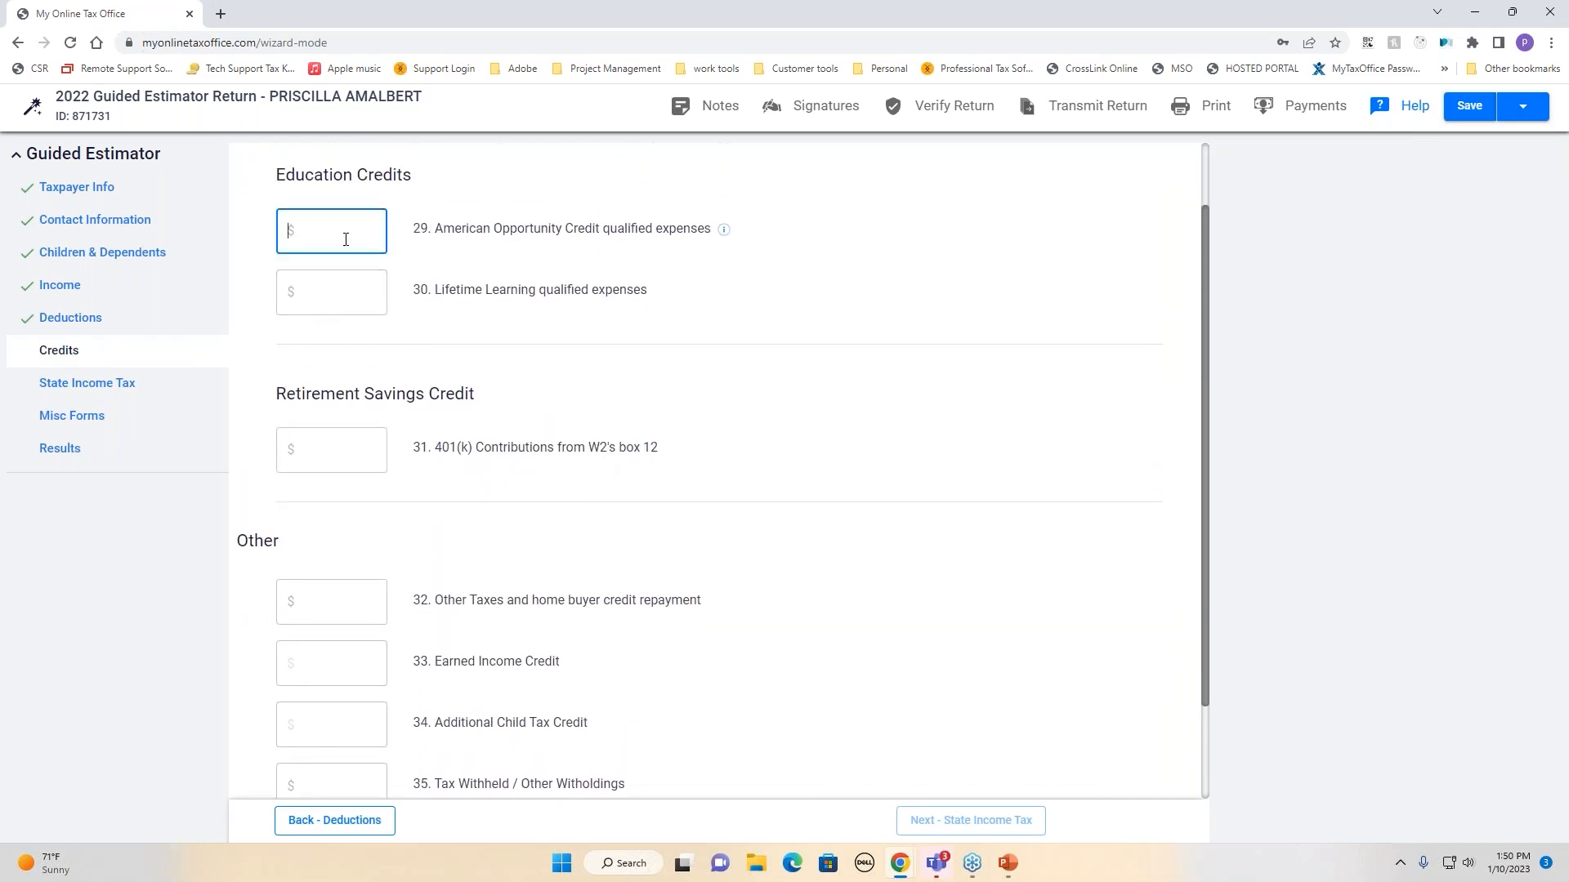
{"action": "left_click", "coordinate": [707, 391]}
{"action": "scroll", "coordinate": [719, 474], "scroll_direction": "down", "scroll_amount": 2}
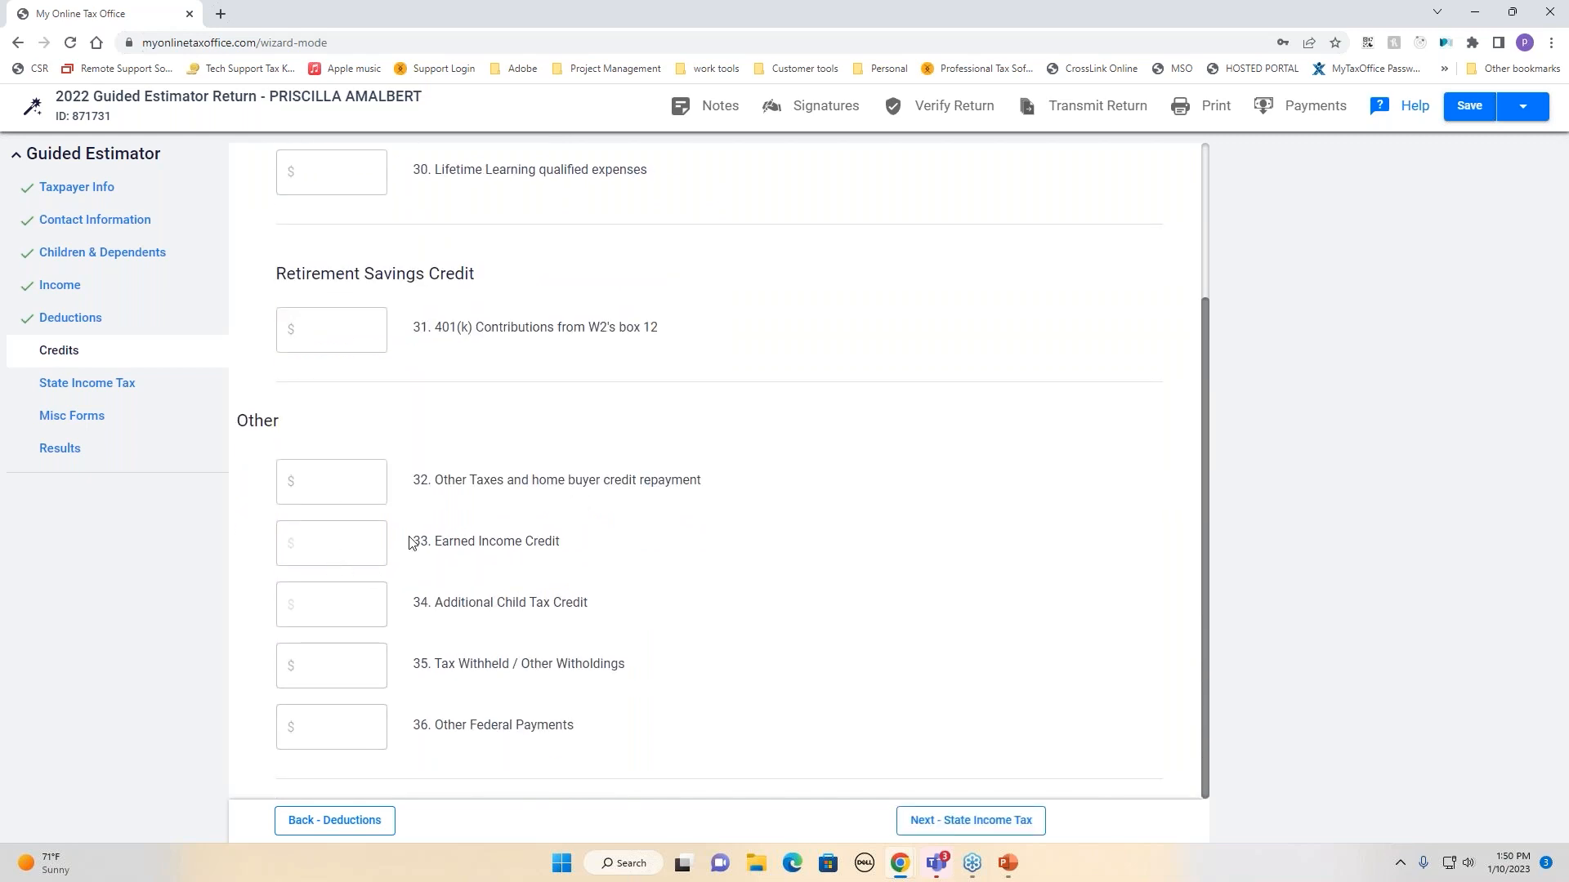
- On State Income Tax, choose GEORGIA as resident state and tick South Carolina
{"action": "left_click", "coordinate": [998, 827]}
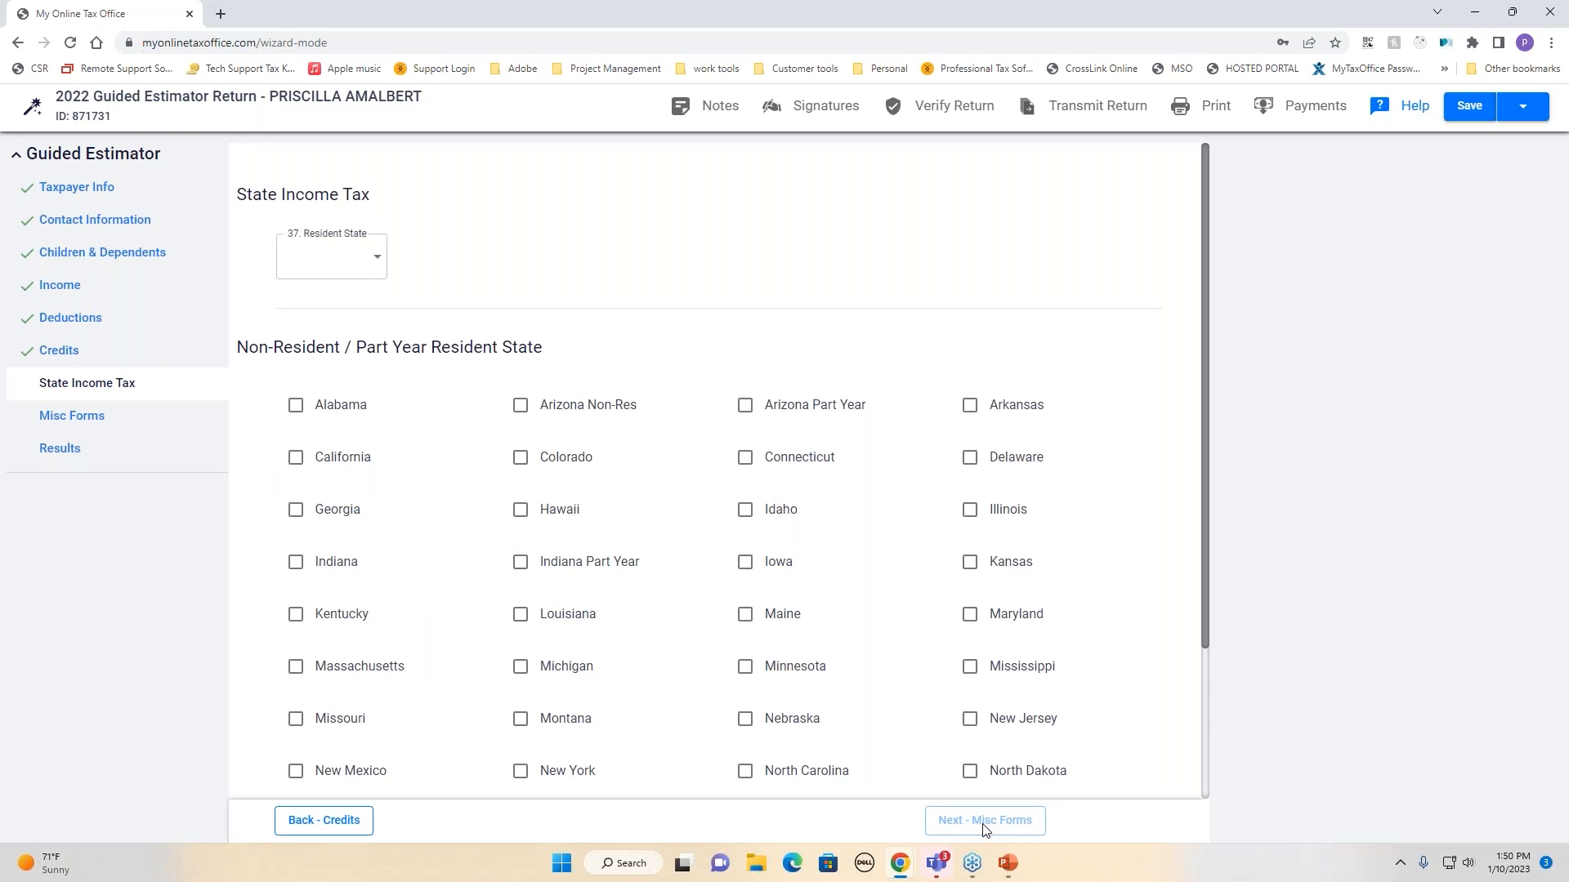
{"action": "left_click", "coordinate": [335, 258]}
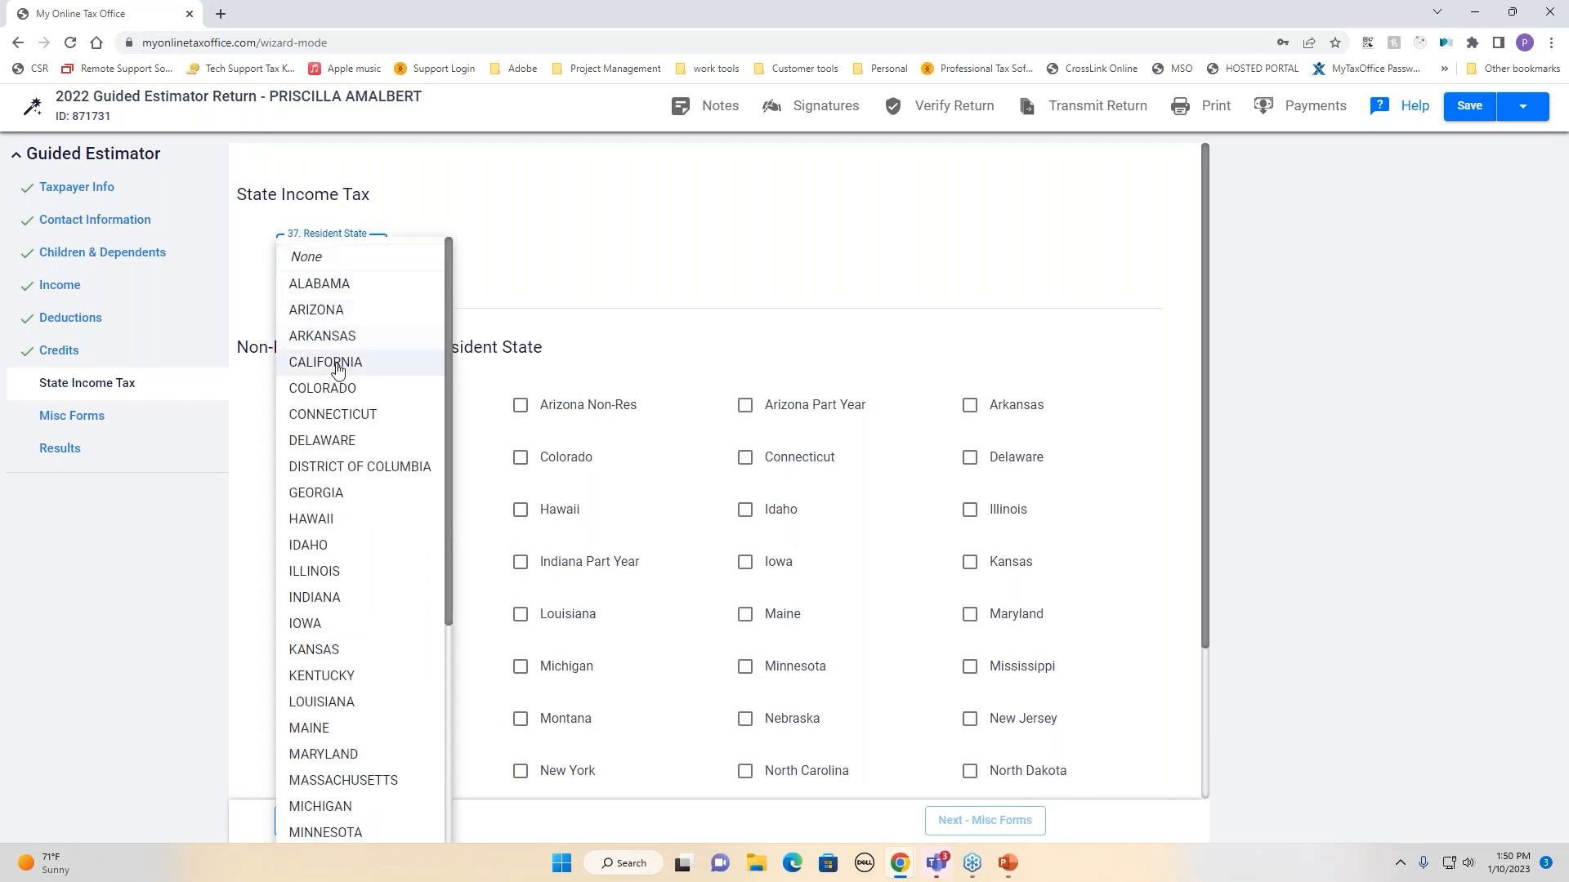
{"action": "left_click", "coordinate": [345, 494]}
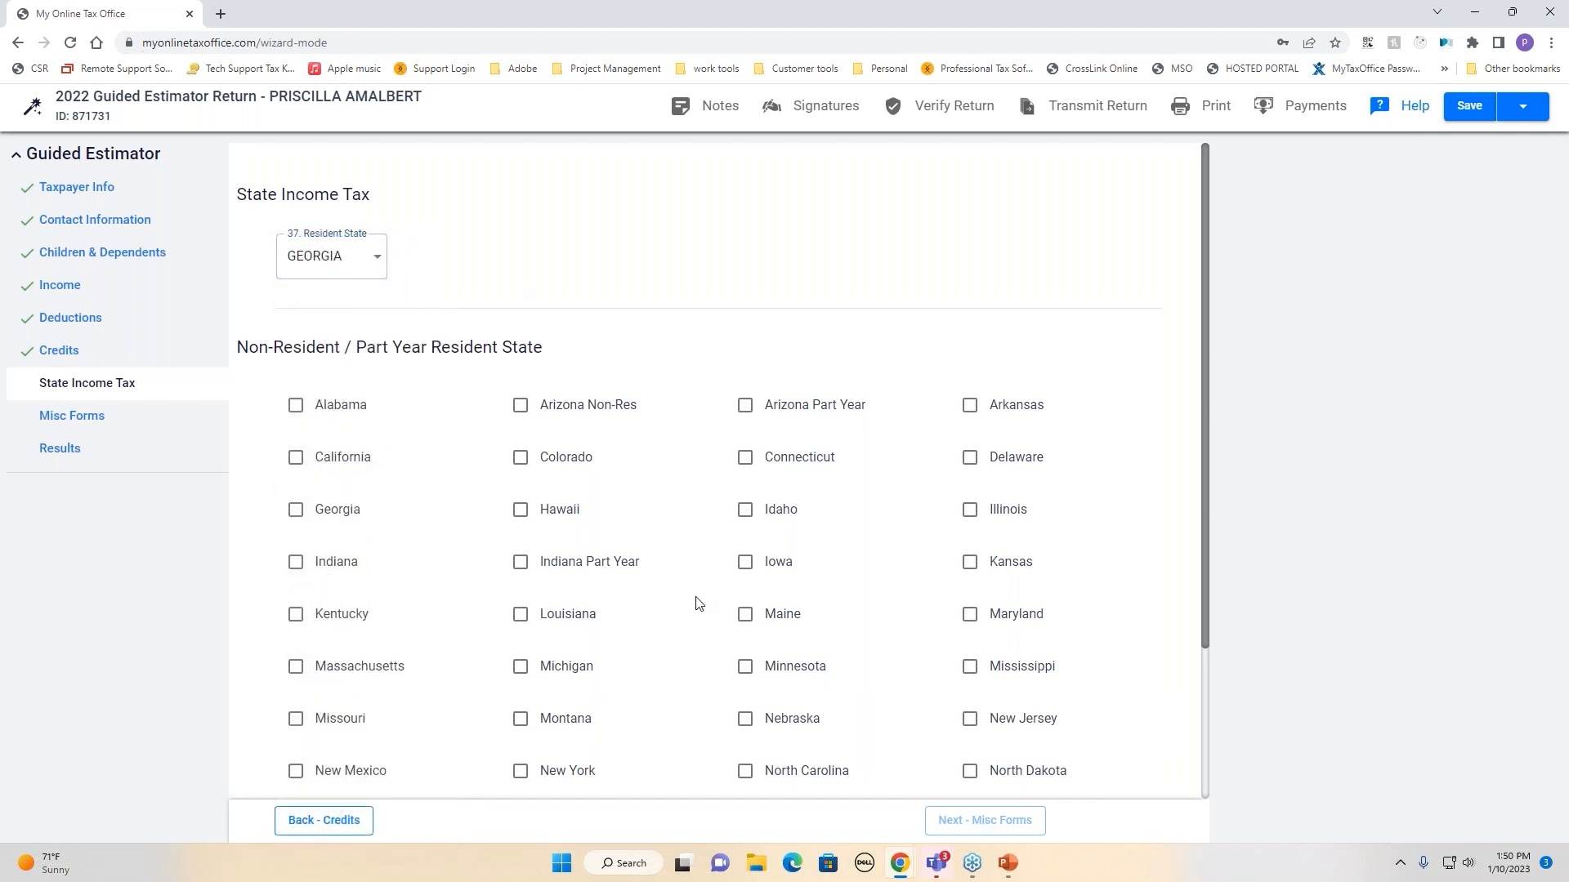
{"action": "scroll", "coordinate": [419, 553], "scroll_direction": "down", "scroll_amount": 2}
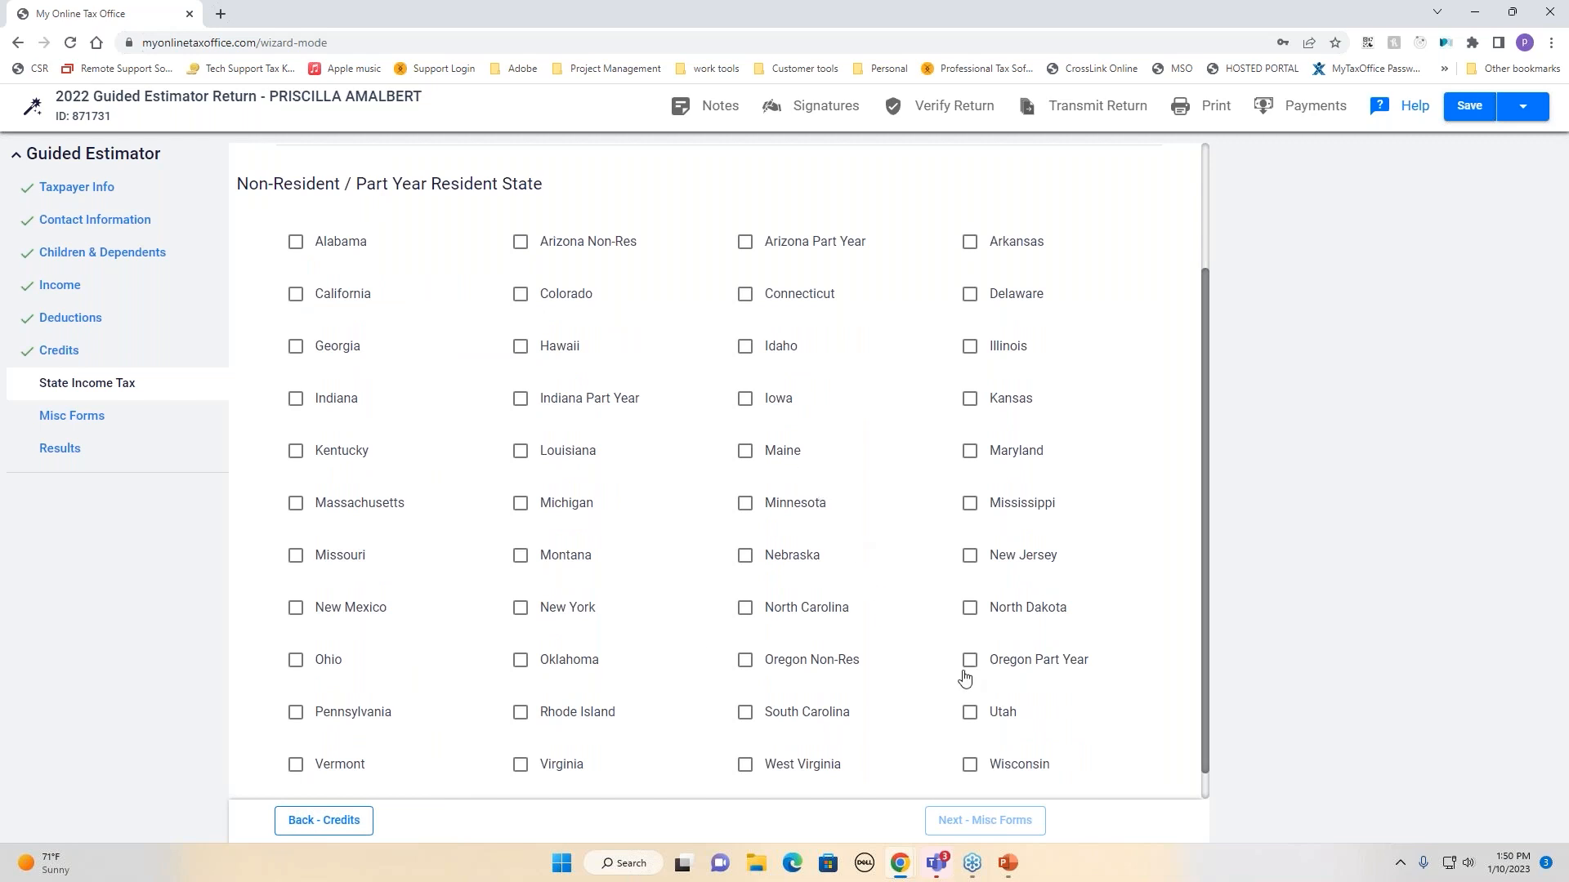
{"action": "left_click", "coordinate": [744, 711]}
- Tick Form 1099-MISC on Misc Forms and continue to the estimate Results
{"action": "left_click", "coordinate": [1000, 827]}
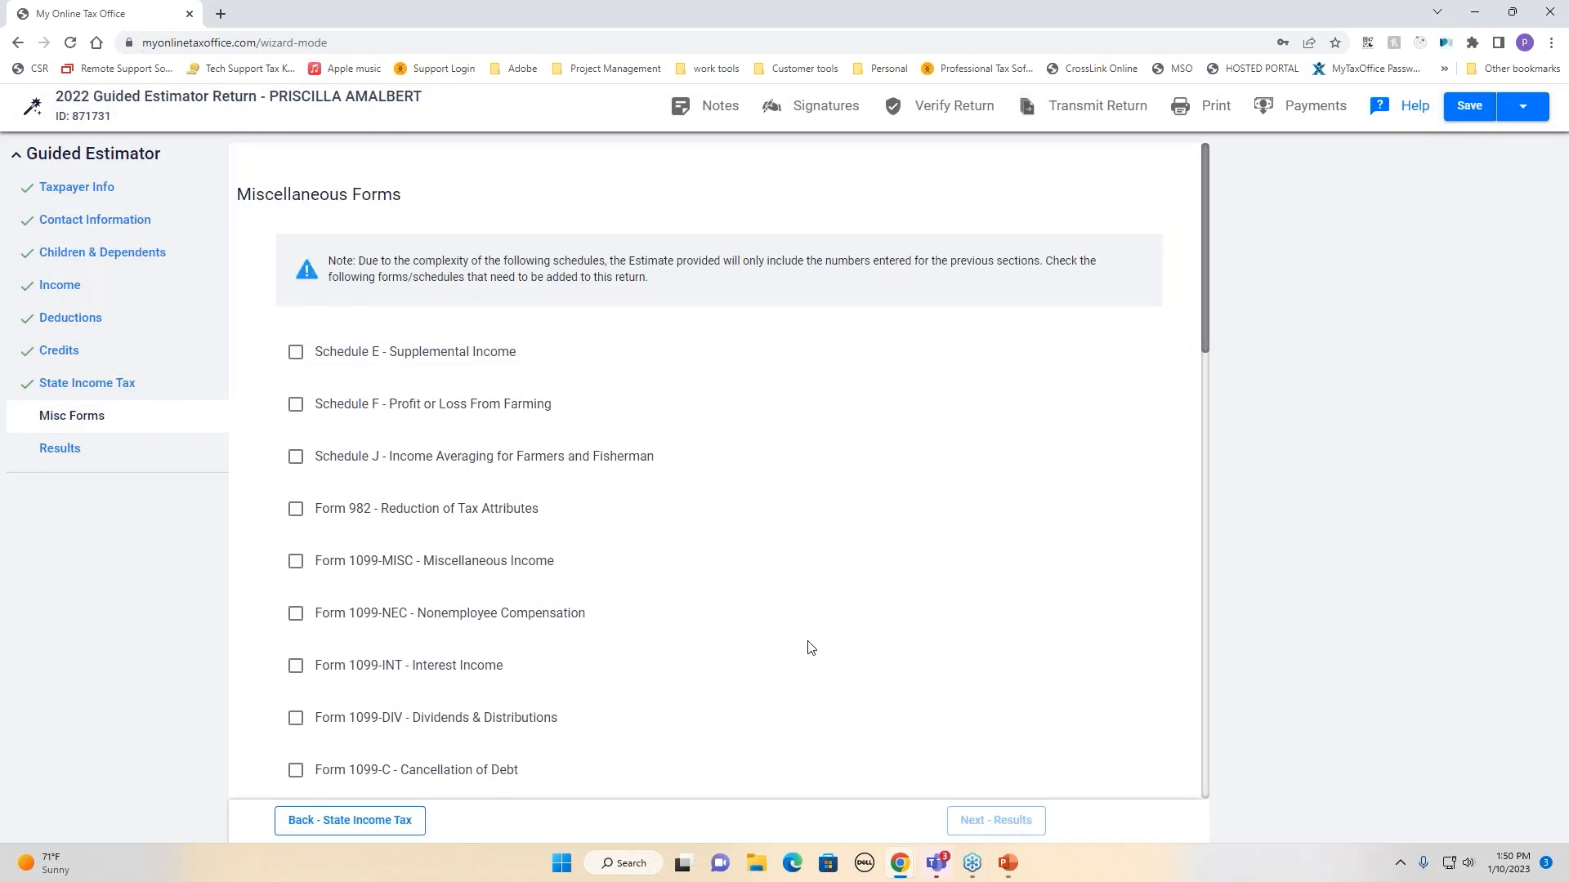
{"action": "scroll", "coordinate": [462, 447], "scroll_direction": "down", "scroll_amount": 2}
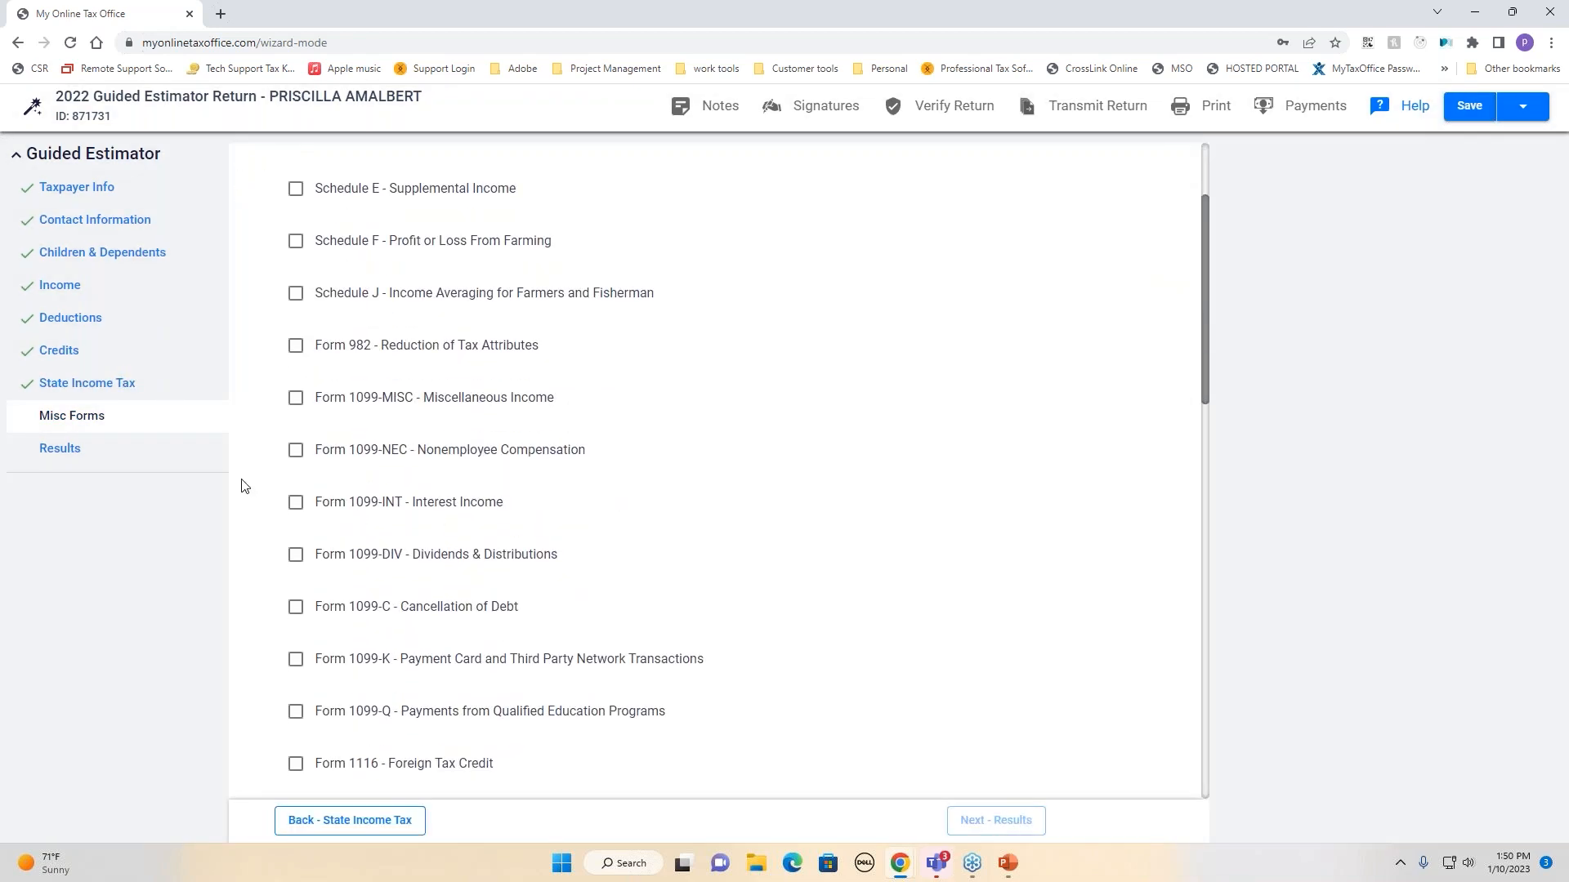
{"action": "left_click", "coordinate": [296, 398]}
{"action": "scroll", "coordinate": [743, 594], "scroll_direction": "down", "scroll_amount": 11}
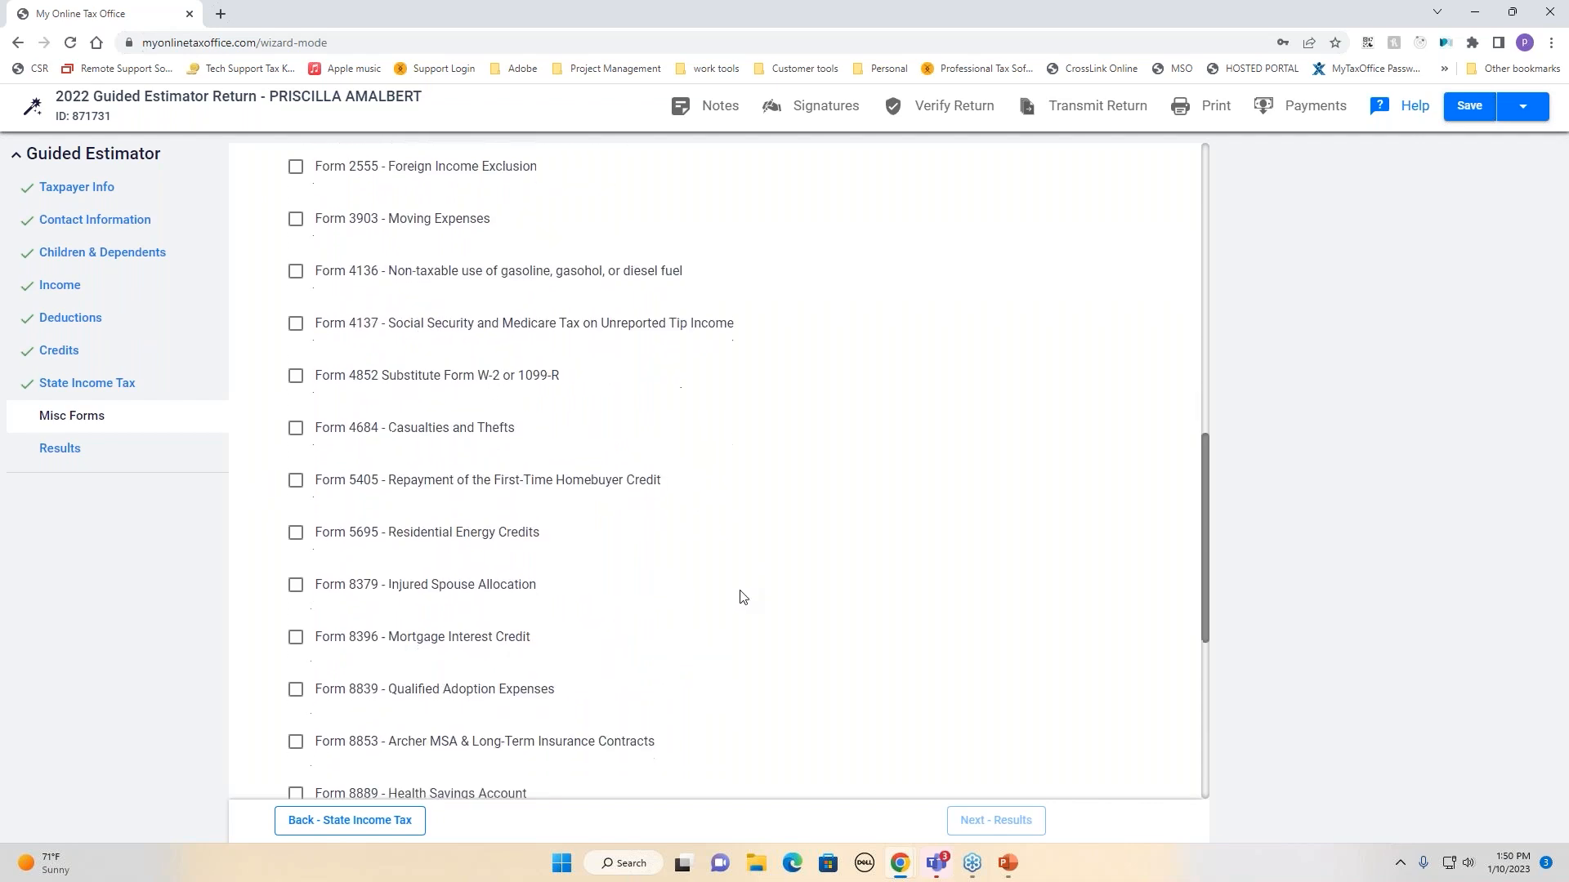
{"action": "scroll", "coordinate": [743, 596], "scroll_direction": "down", "scroll_amount": 4}
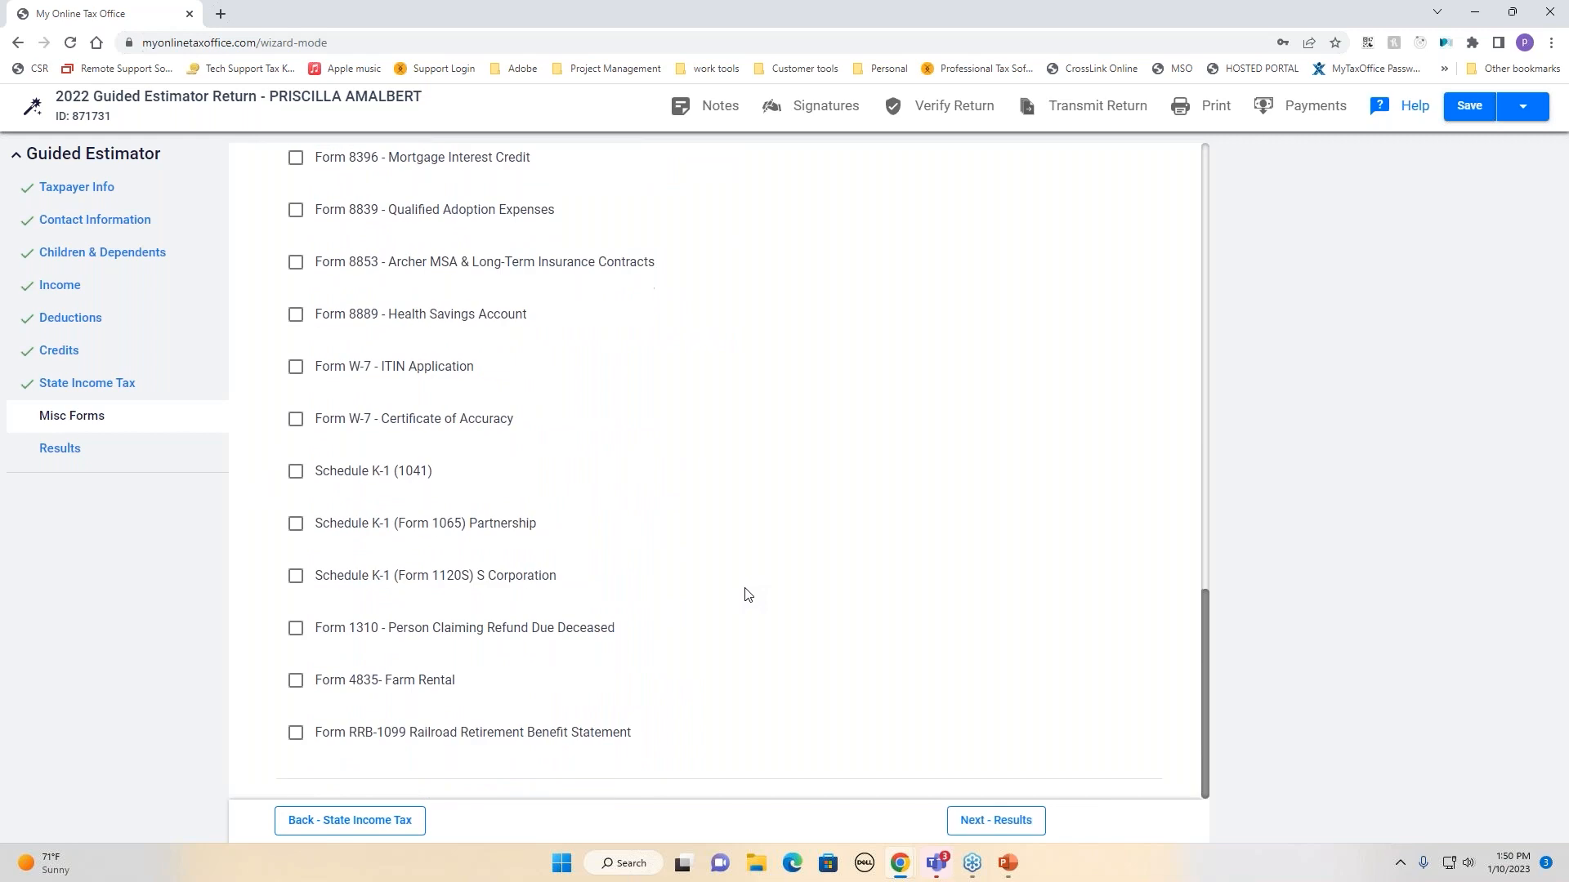
{"action": "left_click", "coordinate": [996, 821]}
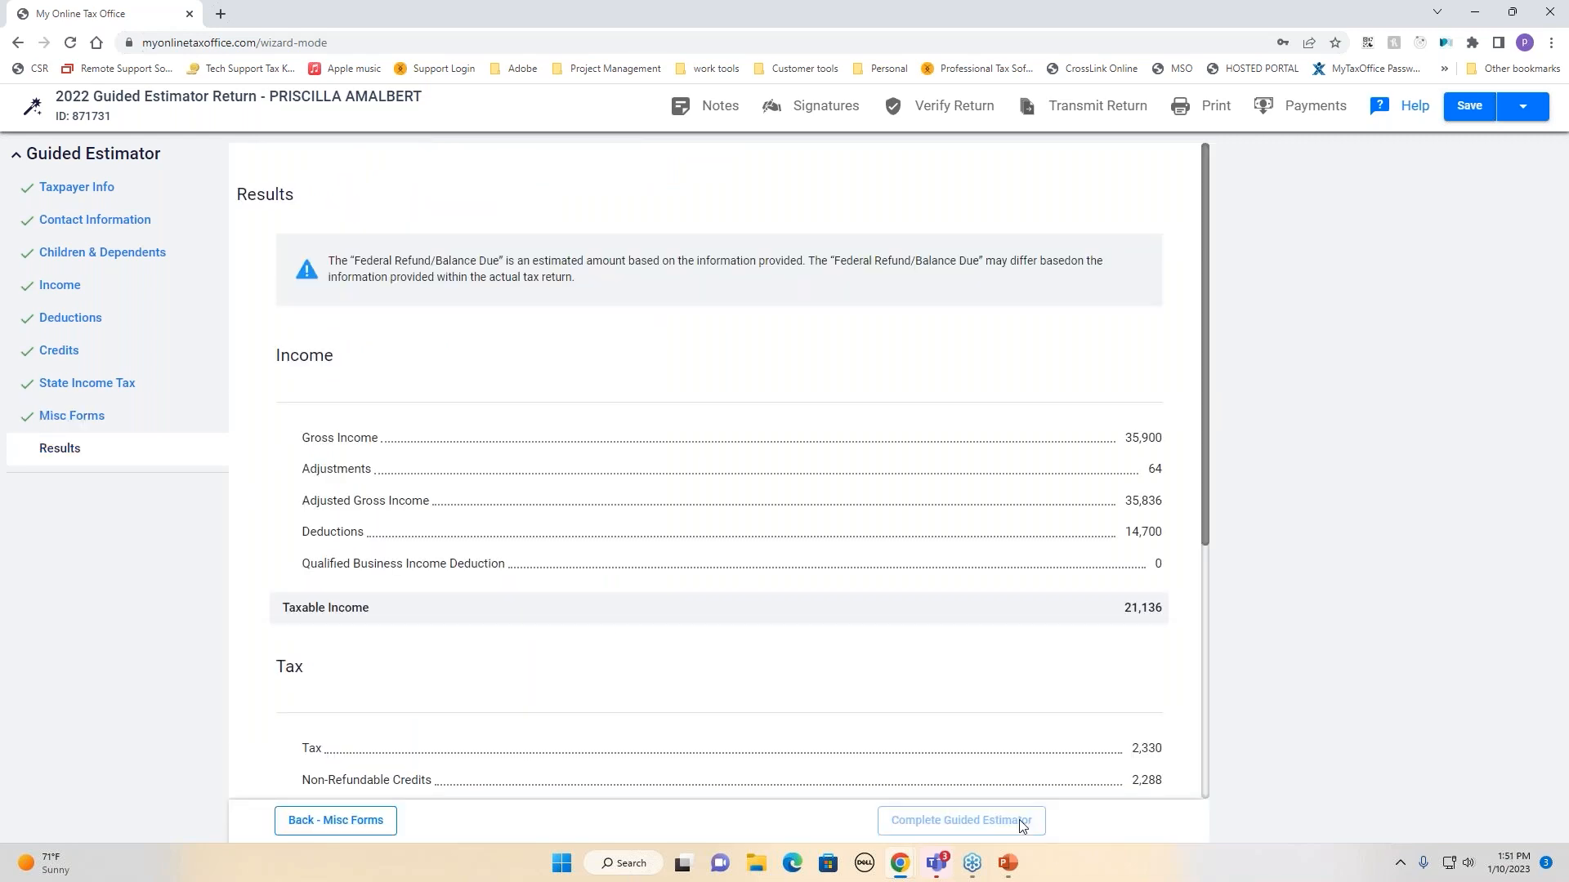
- Scroll the Results down to the $2,831 Federal Refund line
{"action": "scroll", "coordinate": [719, 625], "scroll_direction": "down", "scroll_amount": 2}
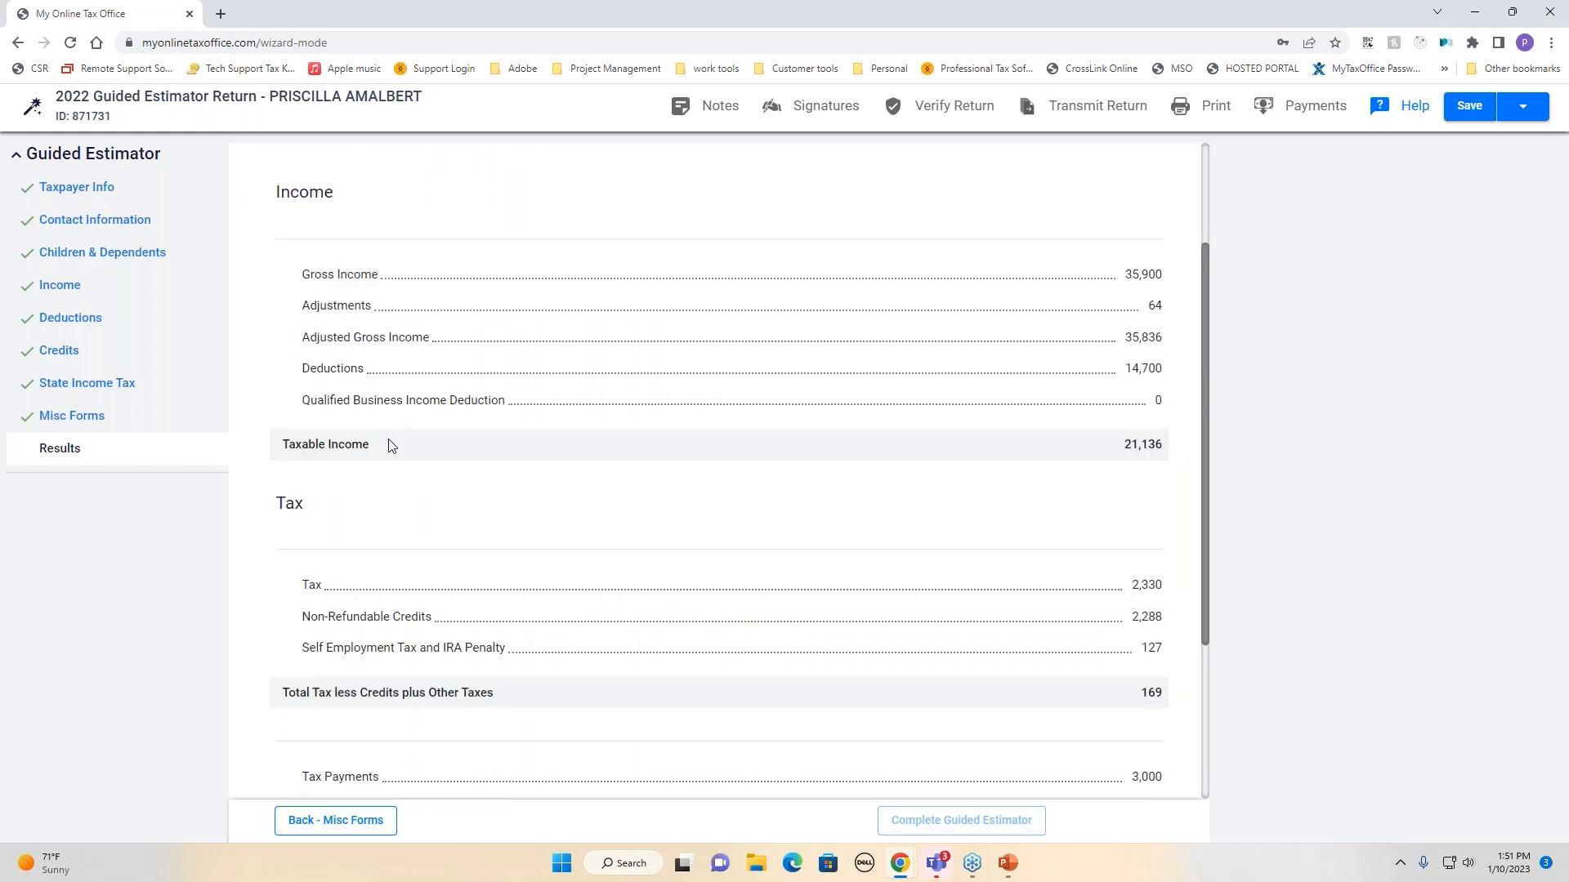
{"action": "scroll", "coordinate": [700, 588], "scroll_direction": "down", "scroll_amount": 2}
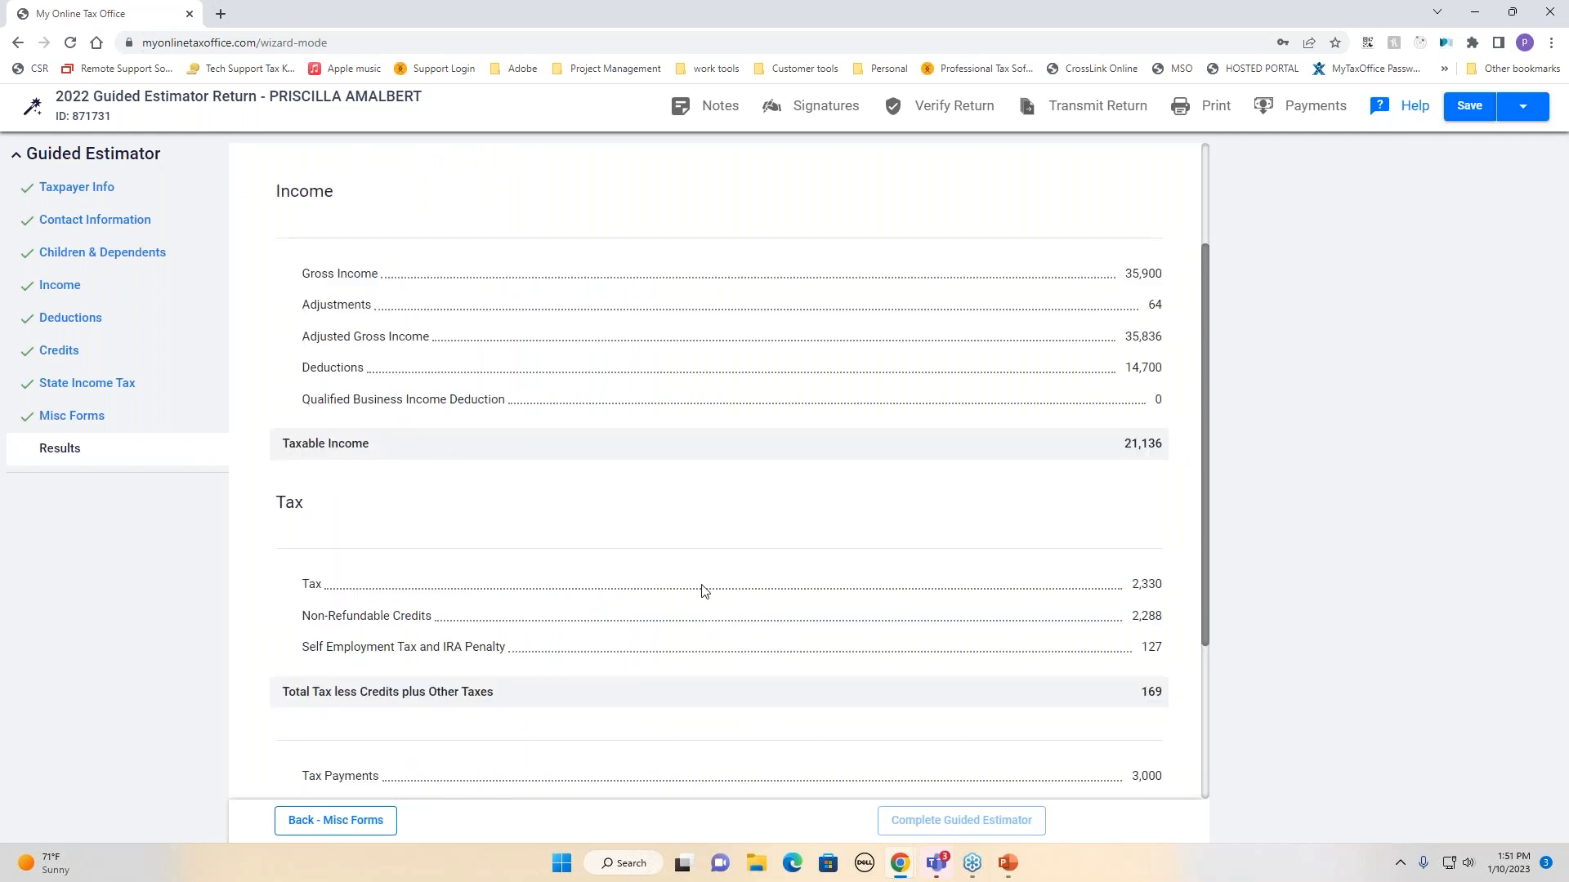
{"action": "scroll", "coordinate": [664, 585], "scroll_direction": "down", "scroll_amount": 1}
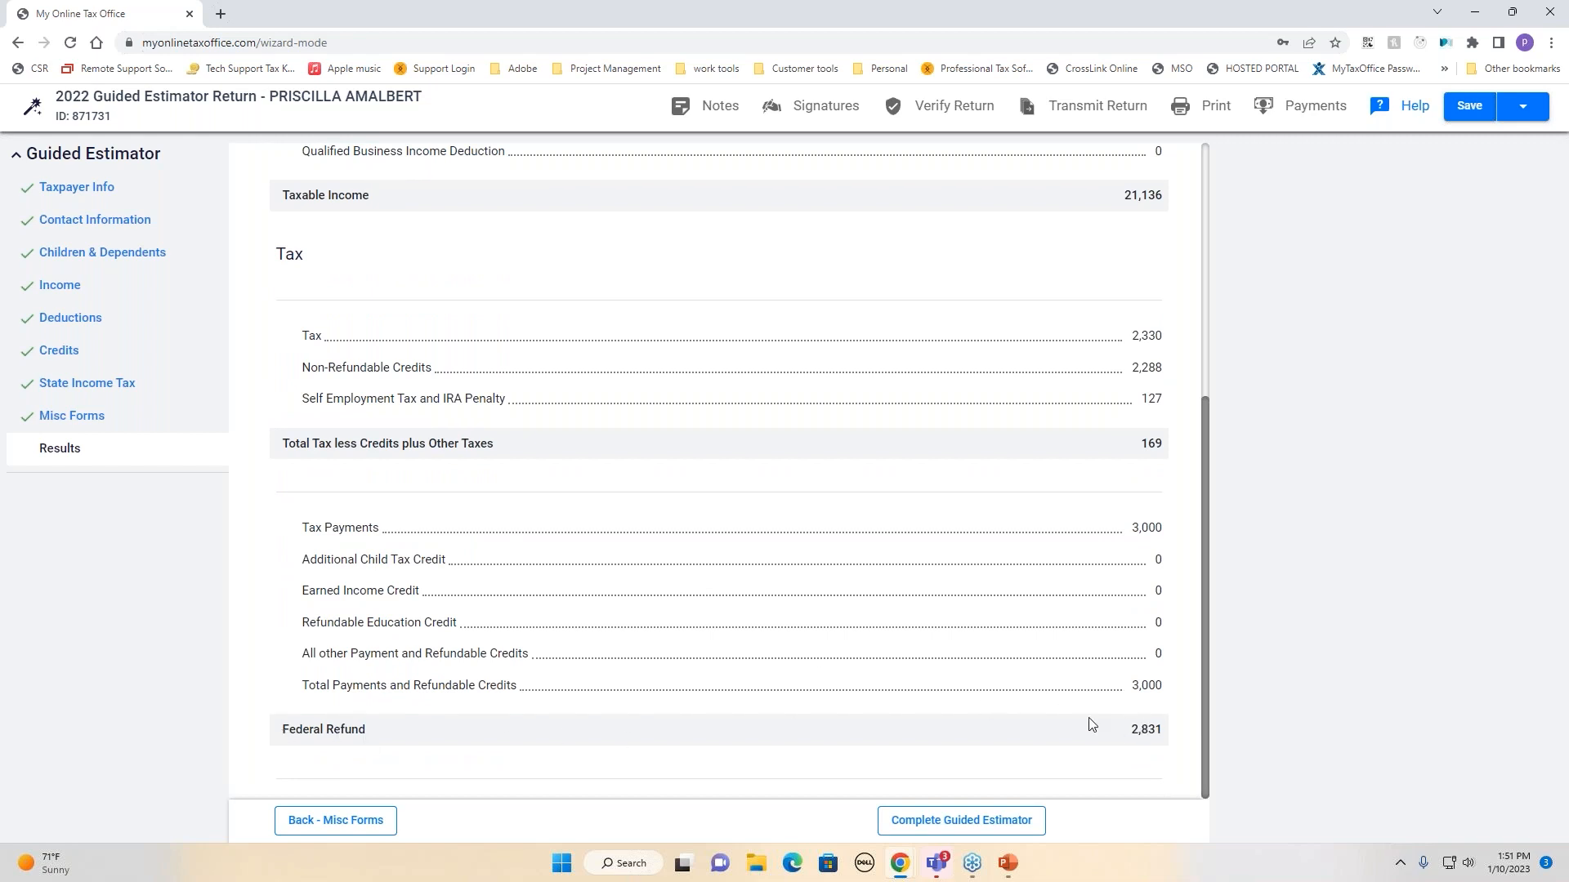
- Finish the Guided Estimator and review the full Tax Estimator: $670 federal refund, $35,836 AGI
{"action": "left_click", "coordinate": [967, 823]}
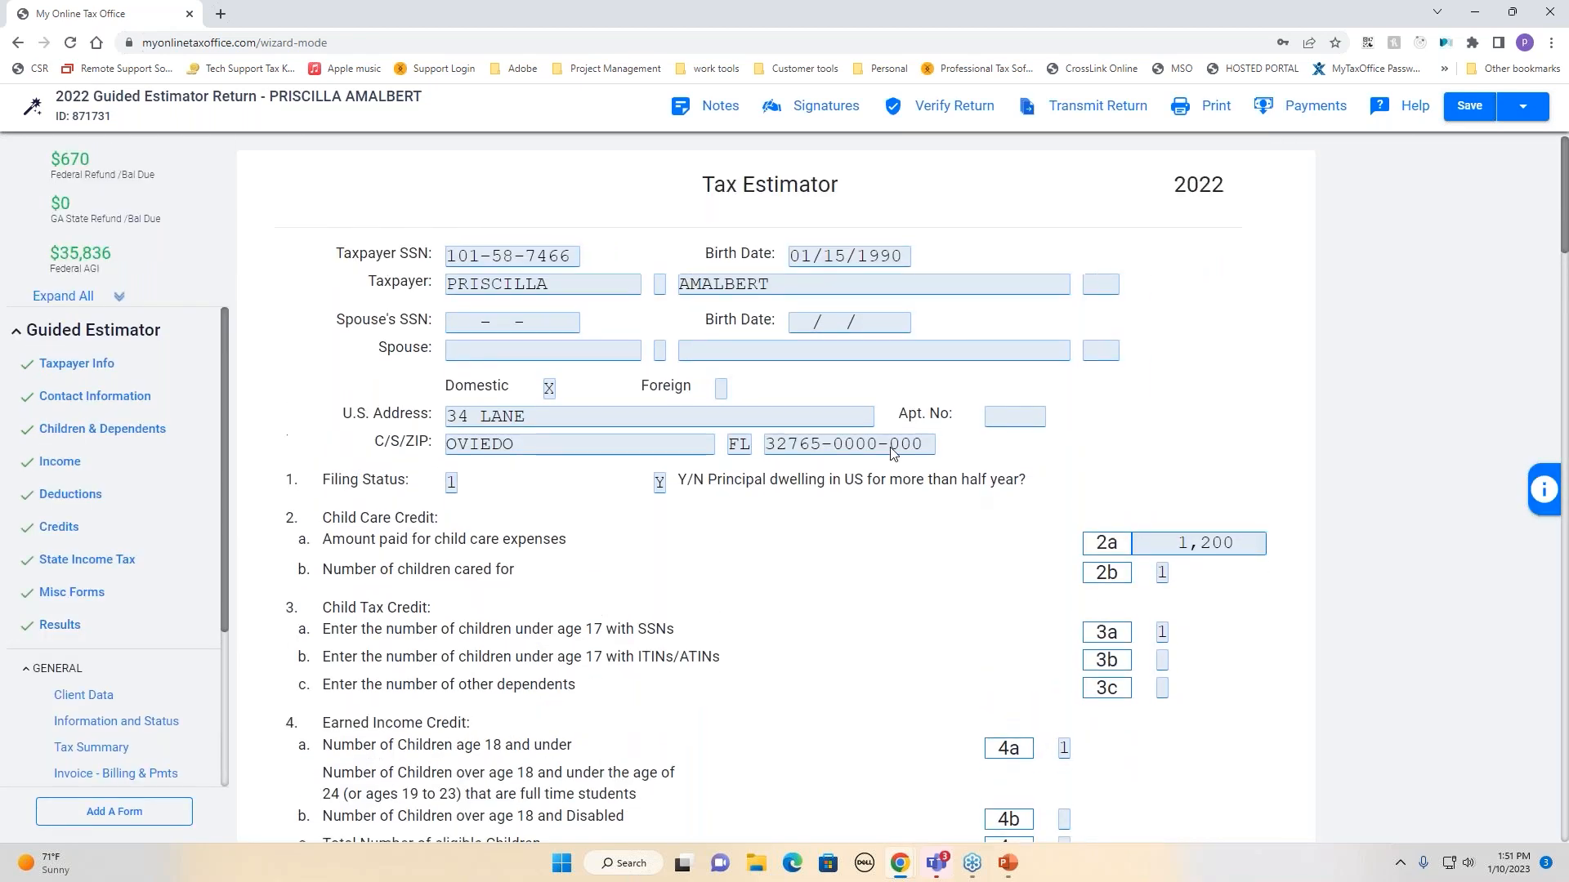
{"action": "scroll", "coordinate": [892, 454], "scroll_direction": "down", "scroll_amount": 15}
{"action": "scroll", "coordinate": [887, 480], "scroll_direction": "down", "scroll_amount": 5}
{"action": "scroll", "coordinate": [886, 480], "scroll_direction": "down", "scroll_amount": 8}
{"action": "scroll", "coordinate": [170, 469], "scroll_direction": "down", "scroll_amount": 1}
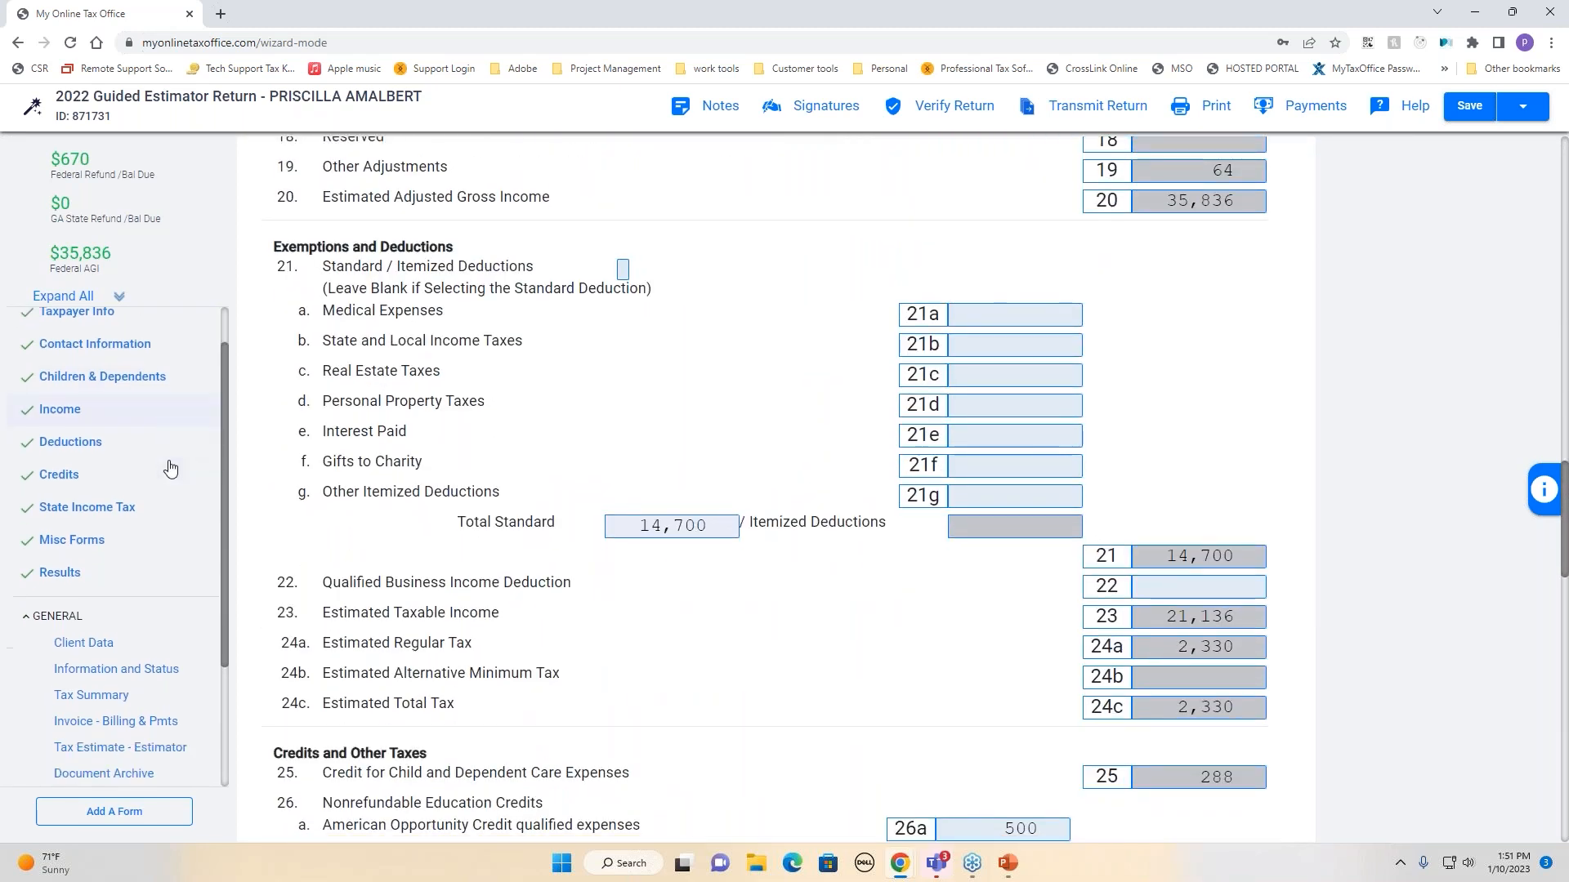
{"action": "scroll", "coordinate": [170, 469], "scroll_direction": "down", "scroll_amount": 3}
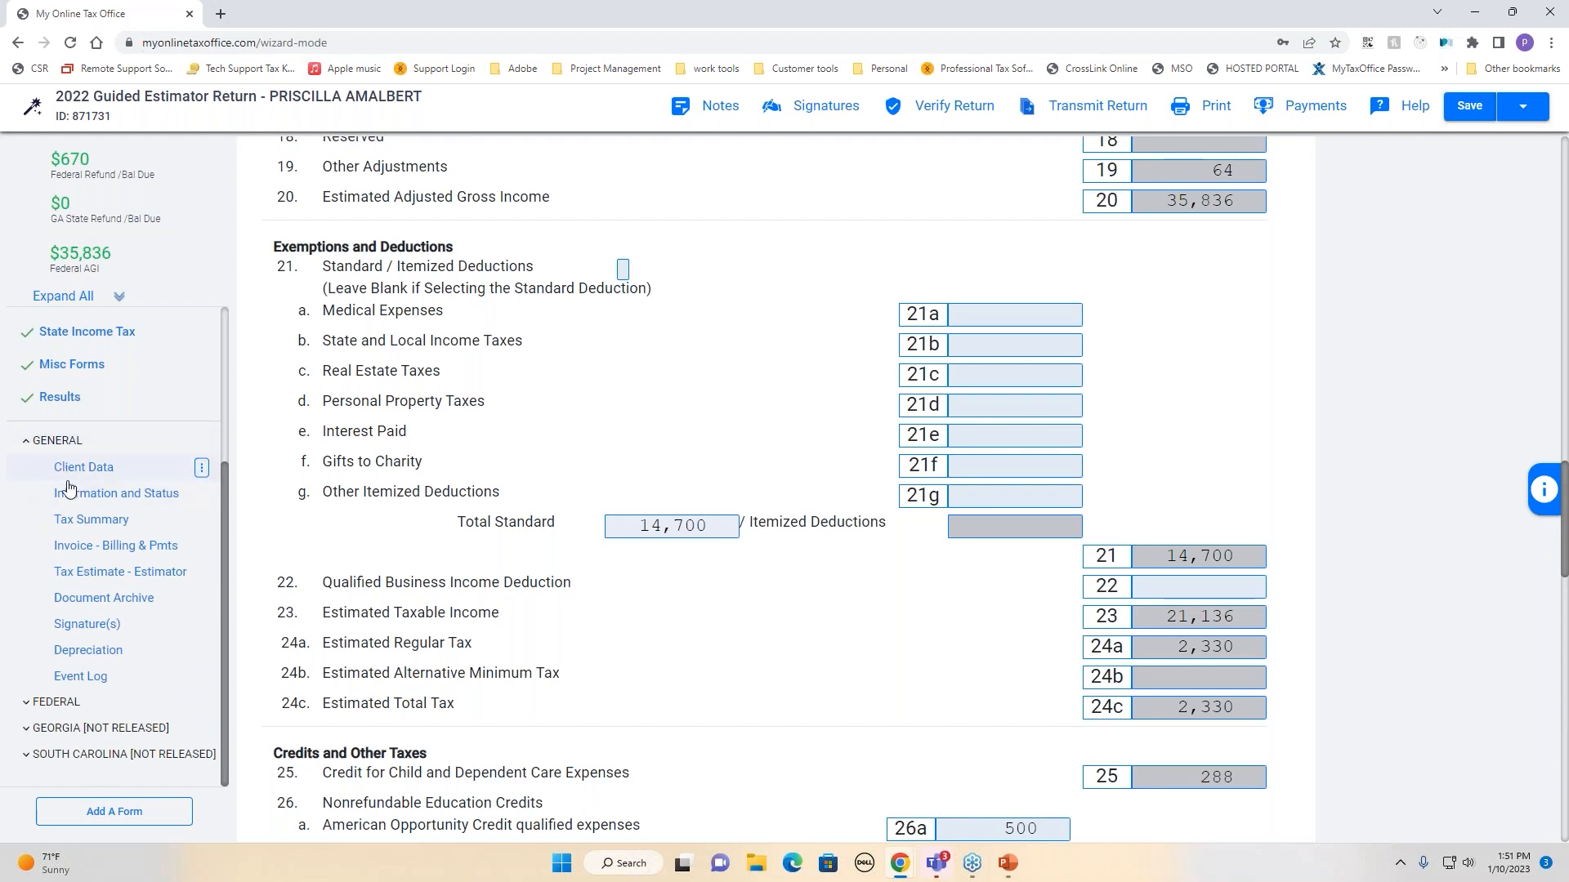
- Expand the FEDERAL, GEORGIA and SOUTH CAROLINA sidebar lists to reveal forms like 2441, 8879 and GA-500
{"action": "left_click", "coordinate": [26, 702]}
{"action": "scroll", "coordinate": [33, 679], "scroll_direction": "down", "scroll_amount": 3}
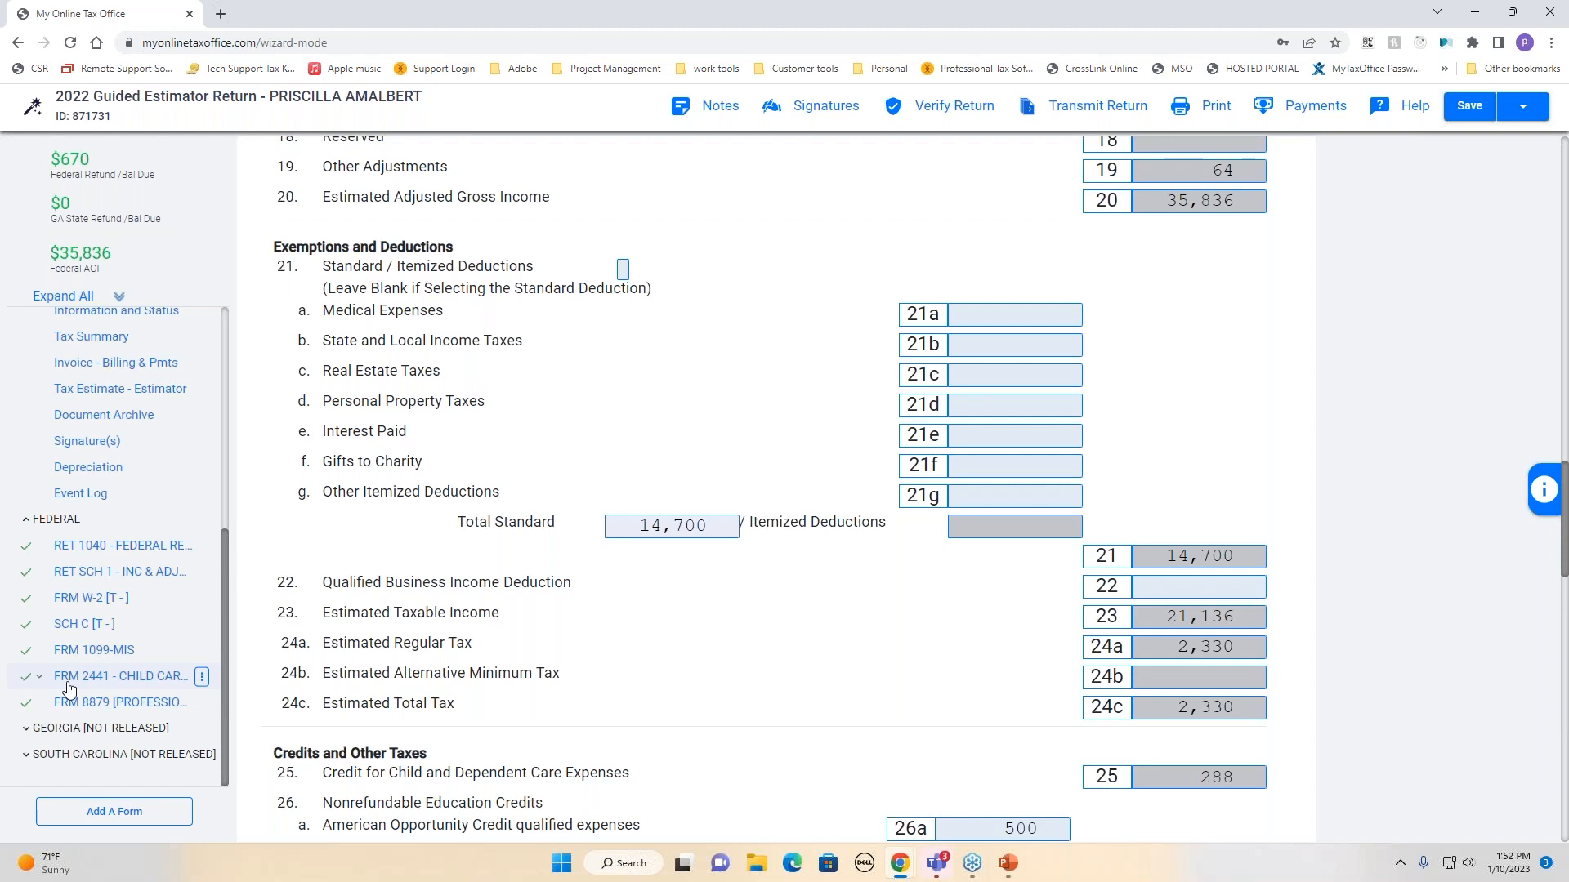
{"action": "left_click", "coordinate": [24, 728]}
{"action": "scroll", "coordinate": [25, 760], "scroll_direction": "down", "scroll_amount": 1}
{"action": "left_click", "coordinate": [24, 760]}
{"action": "scroll", "coordinate": [24, 756], "scroll_direction": "down", "scroll_amount": 1}
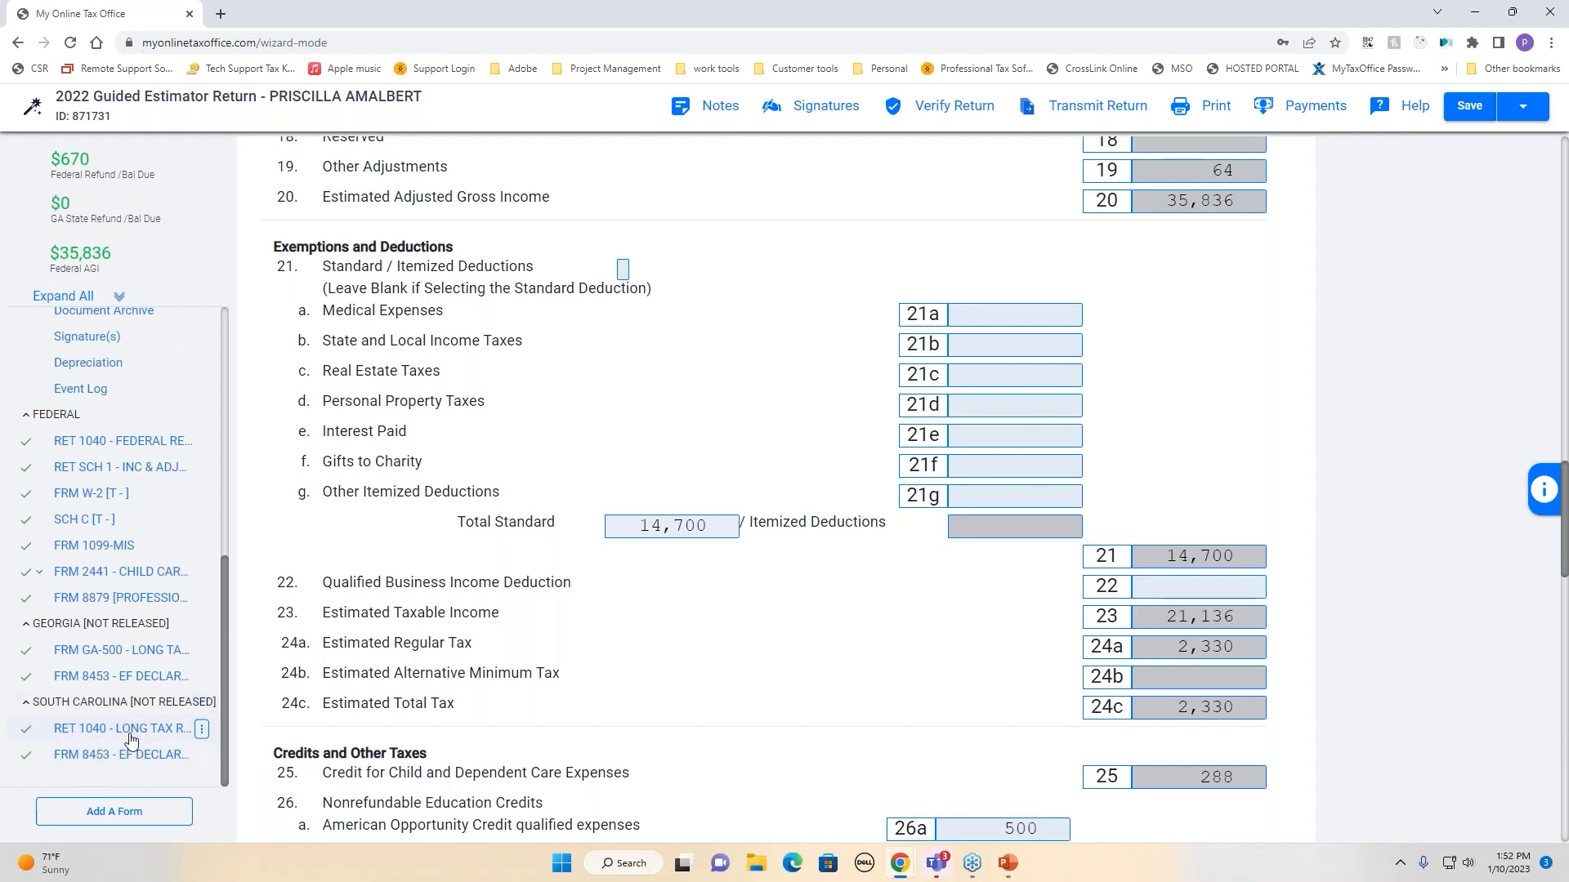
{"action": "scroll", "coordinate": [131, 741], "scroll_direction": "up", "scroll_amount": 8}
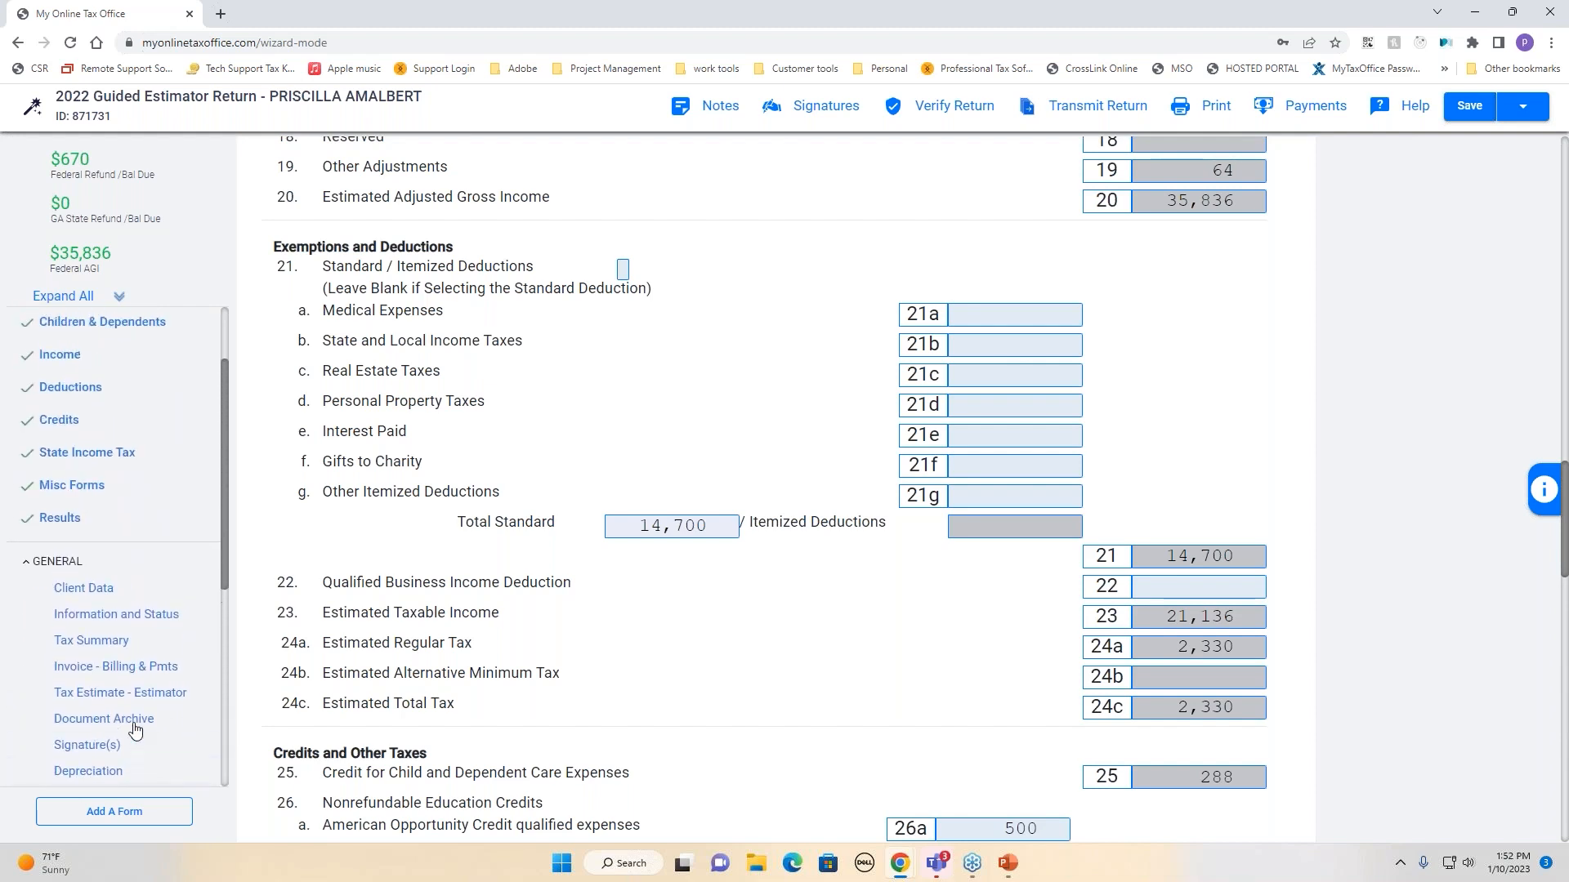
{"action": "scroll", "coordinate": [130, 719], "scroll_direction": "down", "scroll_amount": 2}
{"action": "scroll", "coordinate": [107, 491], "scroll_direction": "up", "scroll_amount": 5}
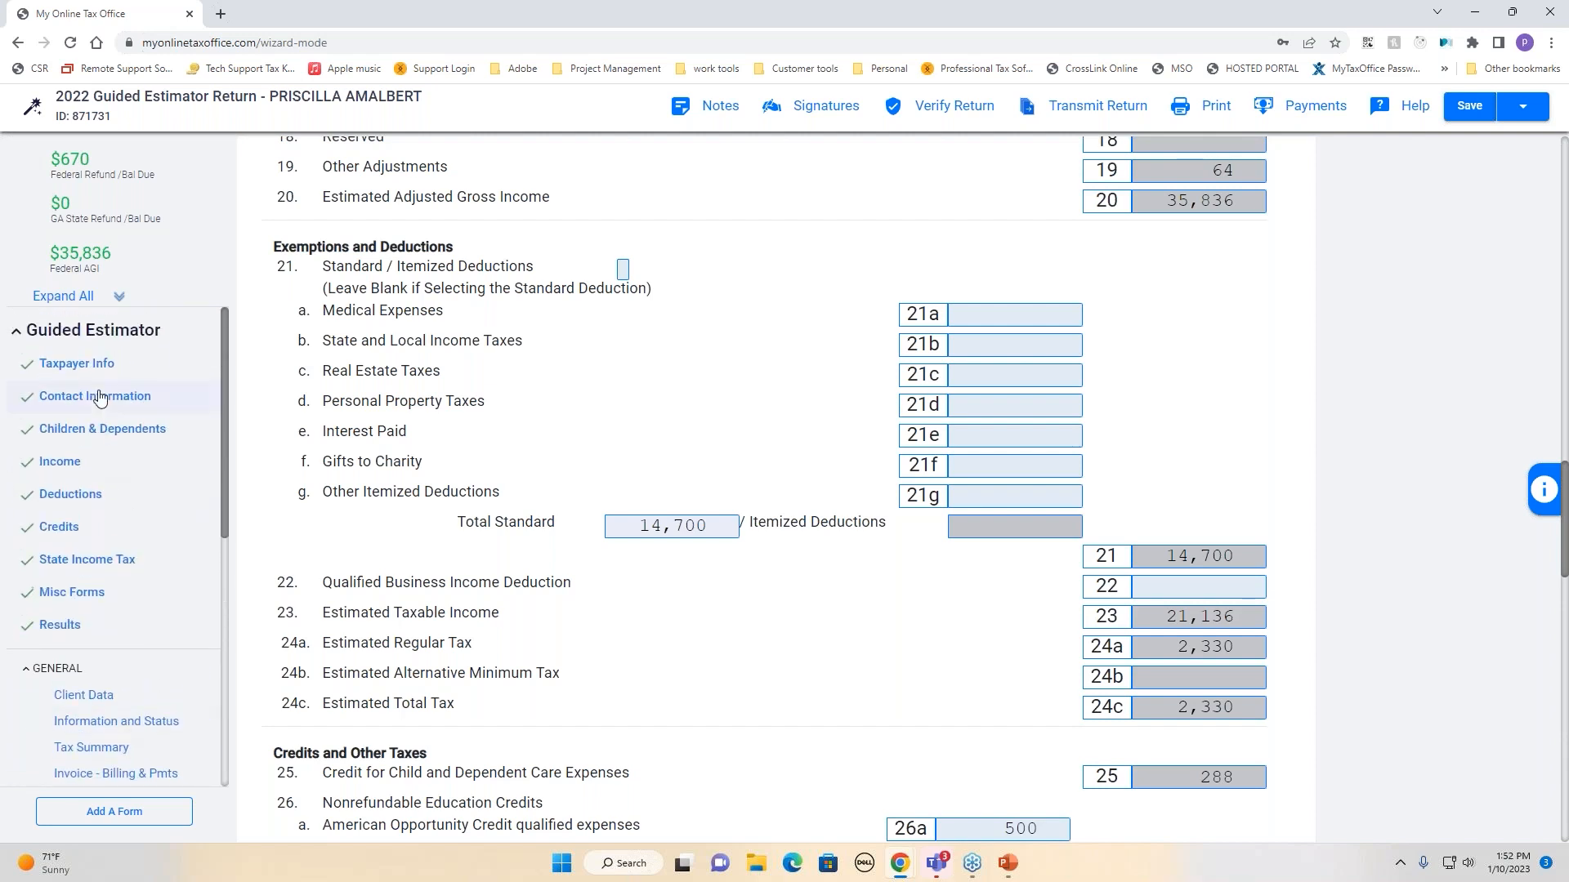
- Review the taxpayer's Client Data page of the converted return
{"action": "left_click", "coordinate": [82, 697]}
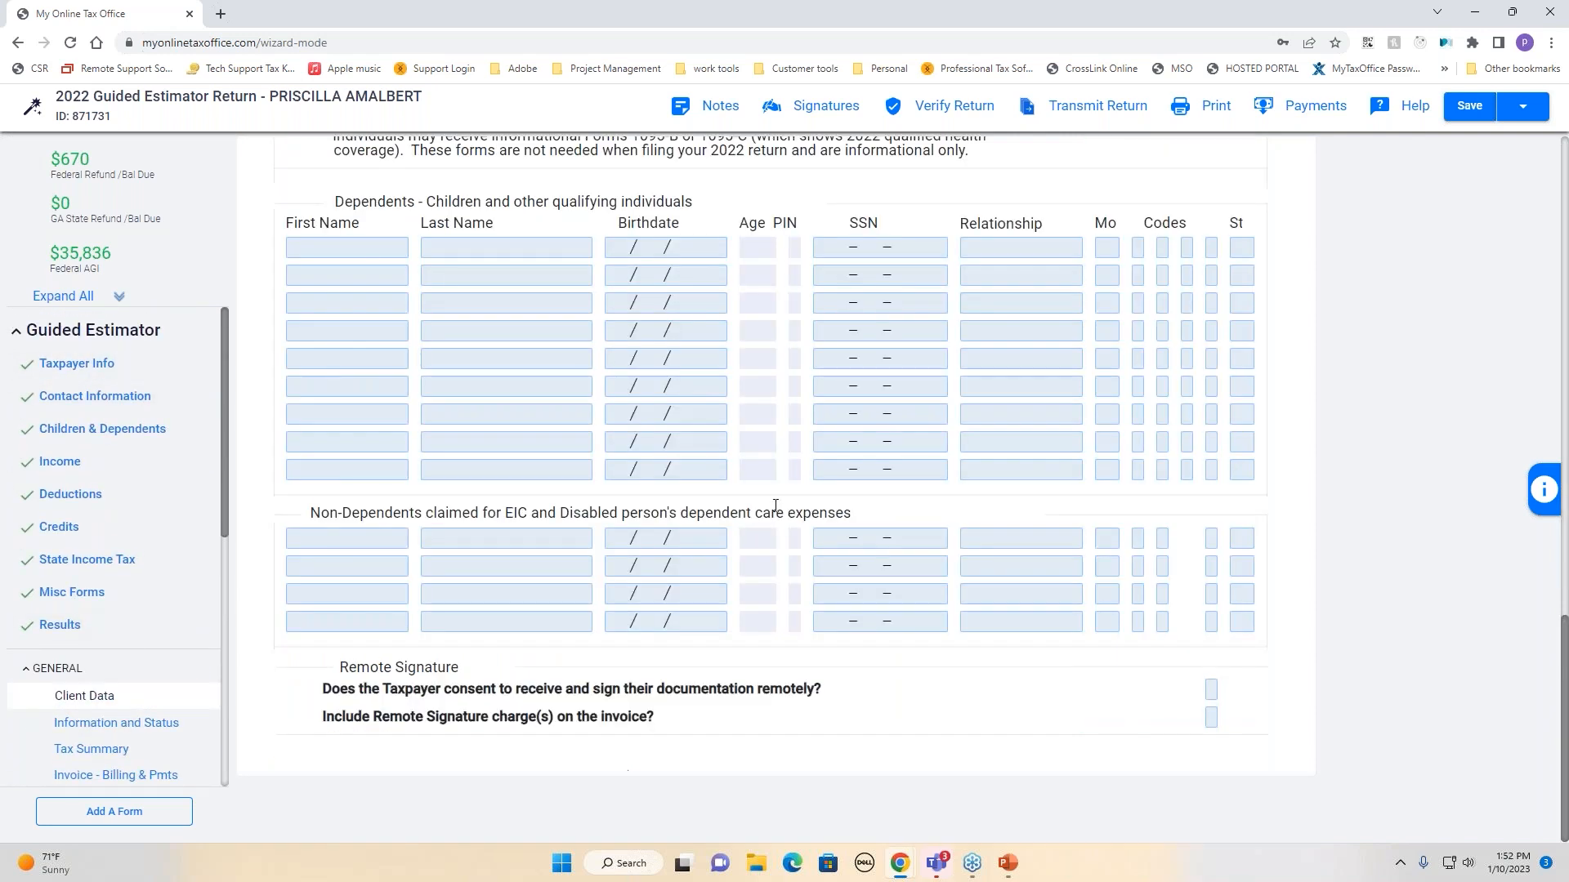
{"action": "scroll", "coordinate": [512, 586], "scroll_direction": "up", "scroll_amount": 4}
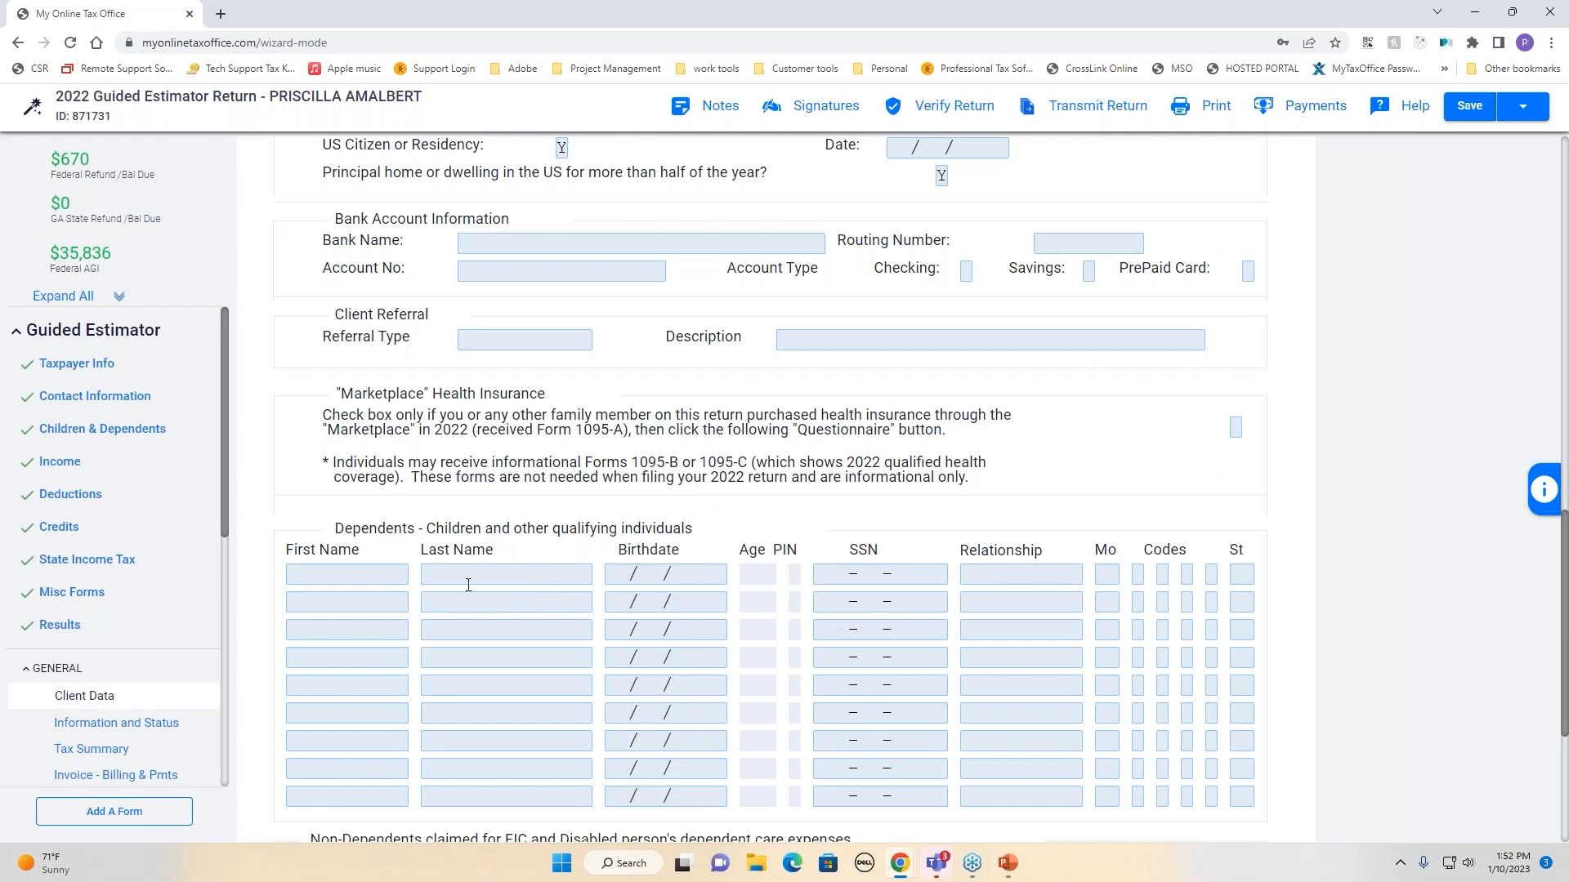
{"action": "scroll", "coordinate": [567, 590], "scroll_direction": "up", "scroll_amount": 13}
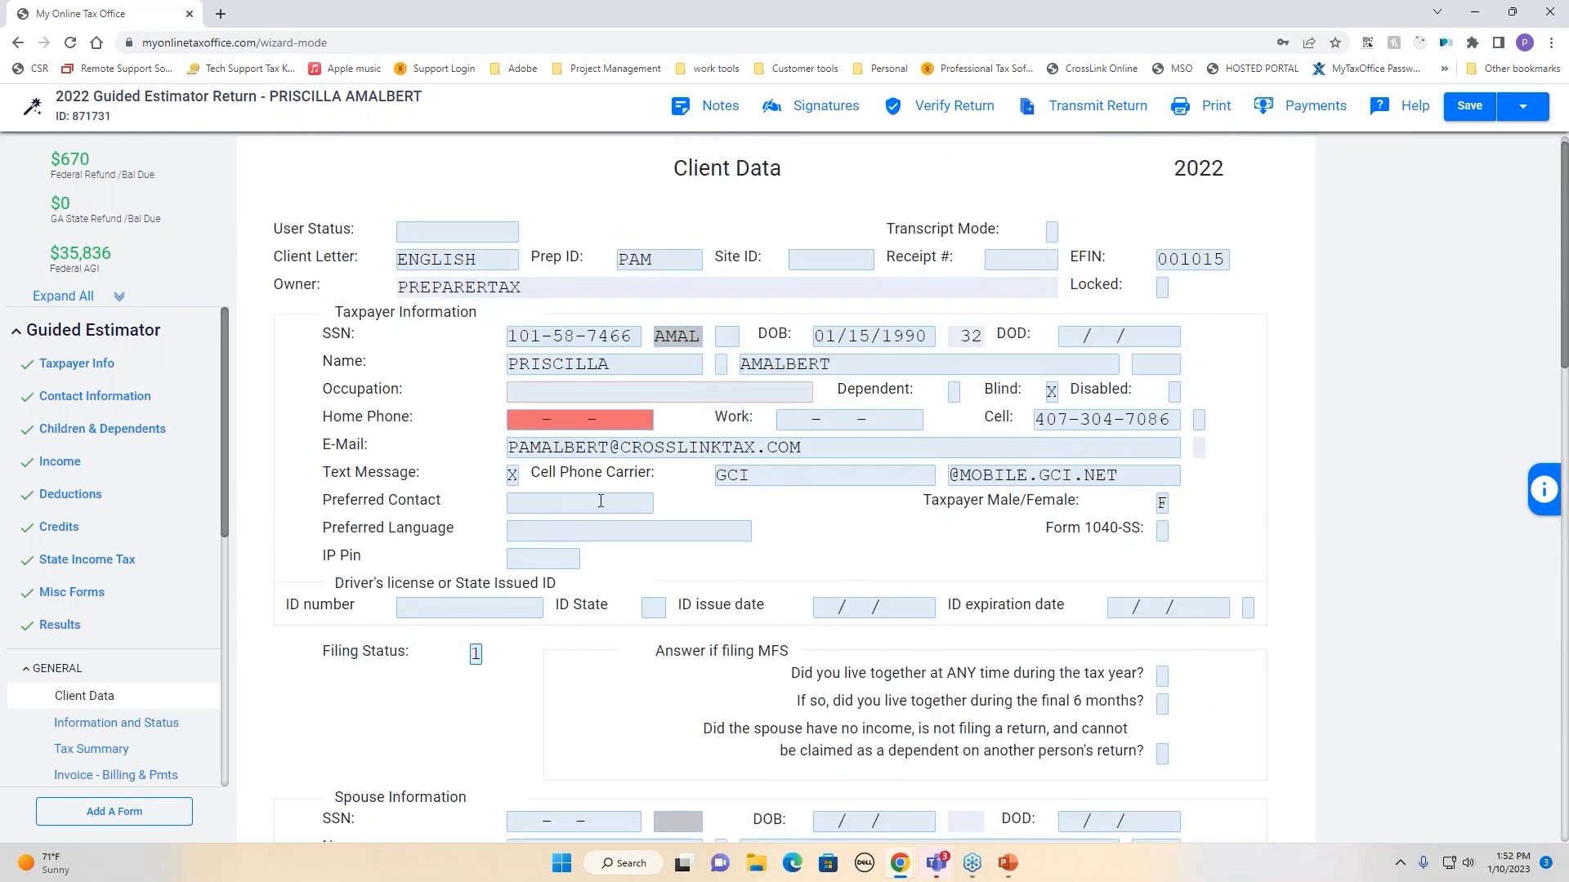
{"action": "scroll", "coordinate": [578, 728], "scroll_direction": "down", "scroll_amount": 4}
{"action": "scroll", "coordinate": [79, 457], "scroll_direction": "down", "scroll_amount": 5}
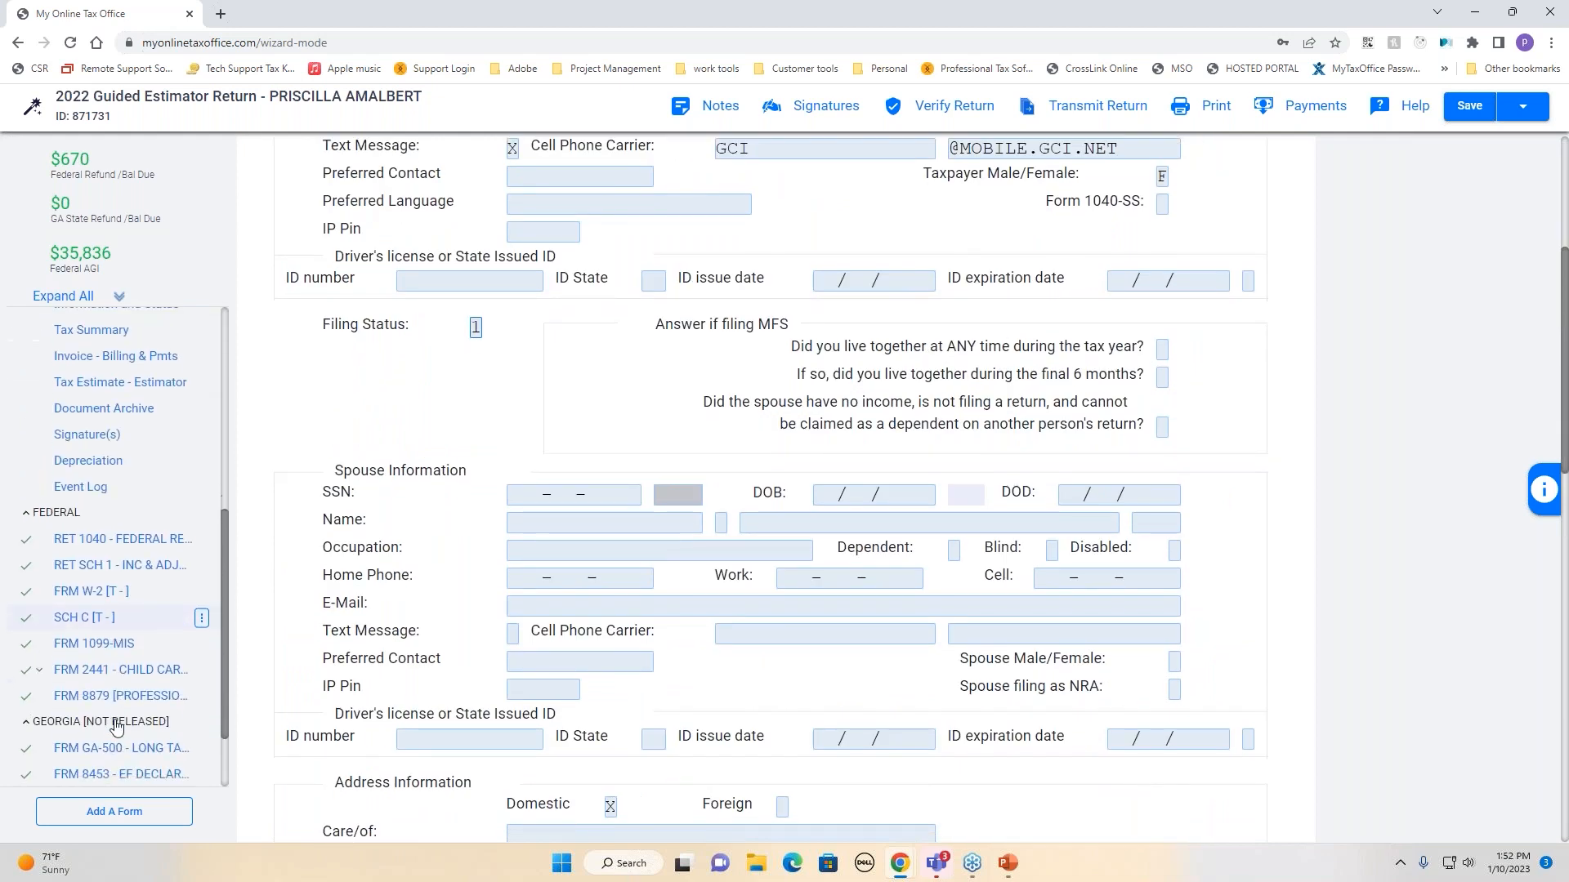
- Check the FRM W-2 wage statement, then close the return back to the Tax Returns list
{"action": "left_click", "coordinate": [73, 494]}
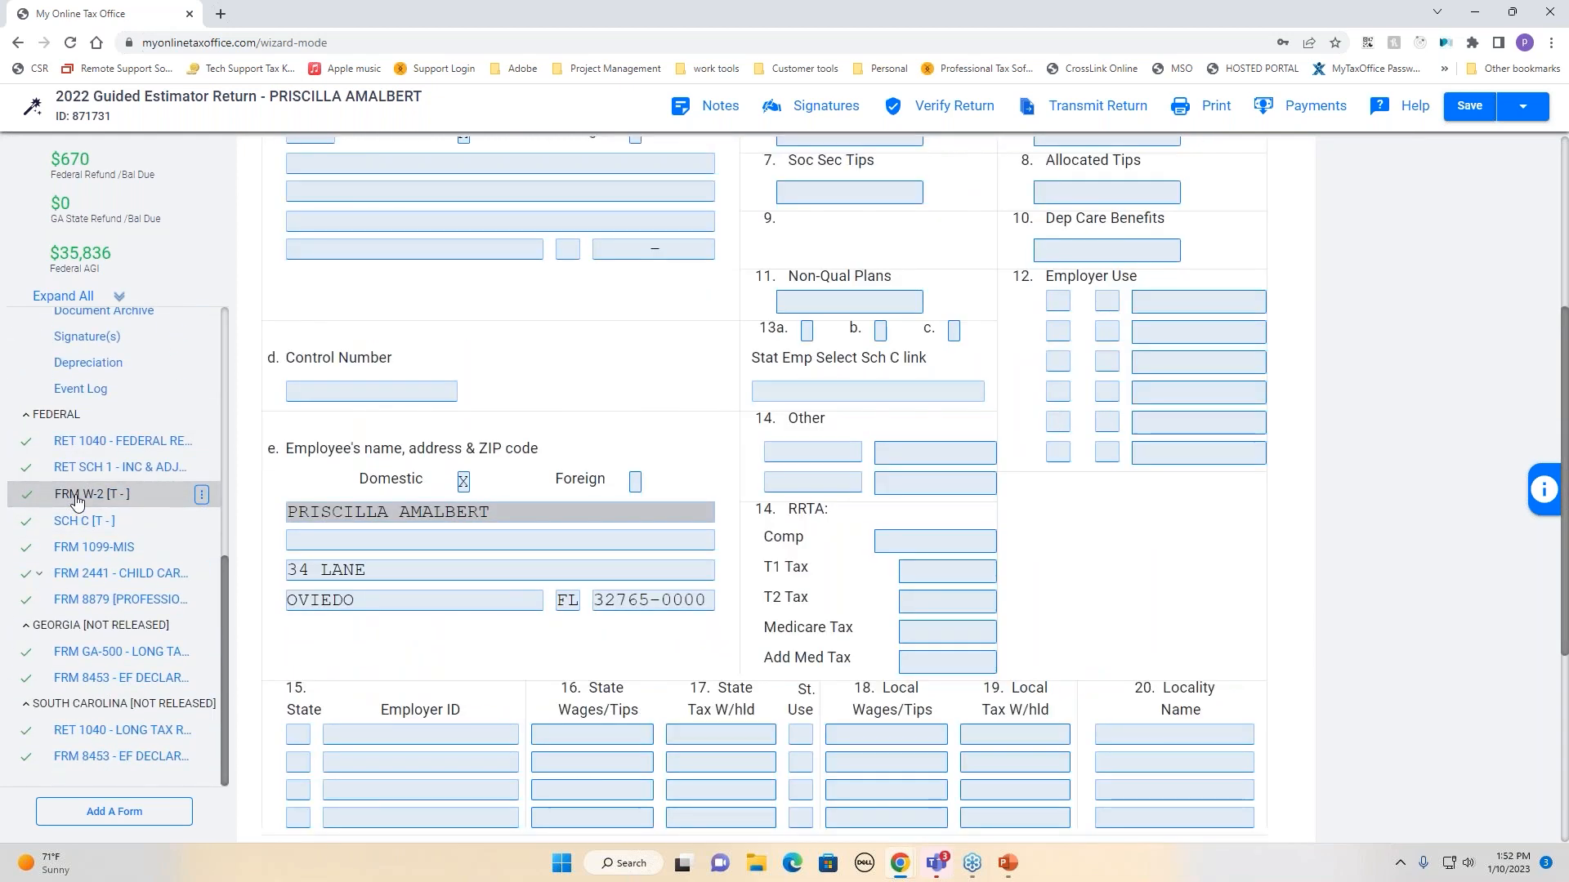
{"action": "scroll", "coordinate": [764, 490], "scroll_direction": "up", "scroll_amount": 4}
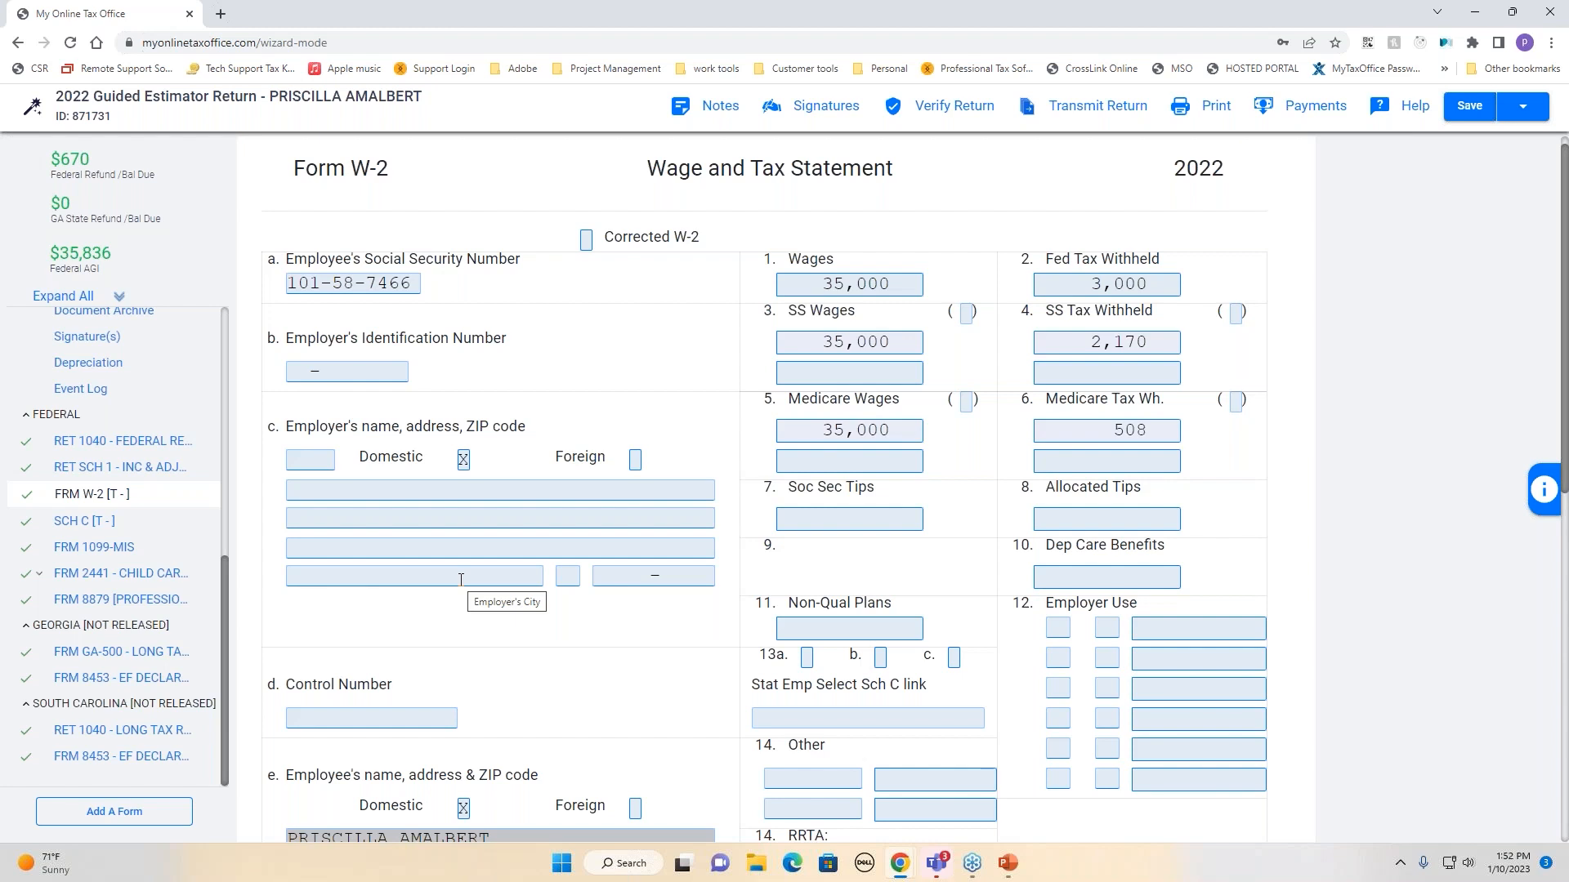
{"action": "left_click", "coordinate": [1523, 106]}
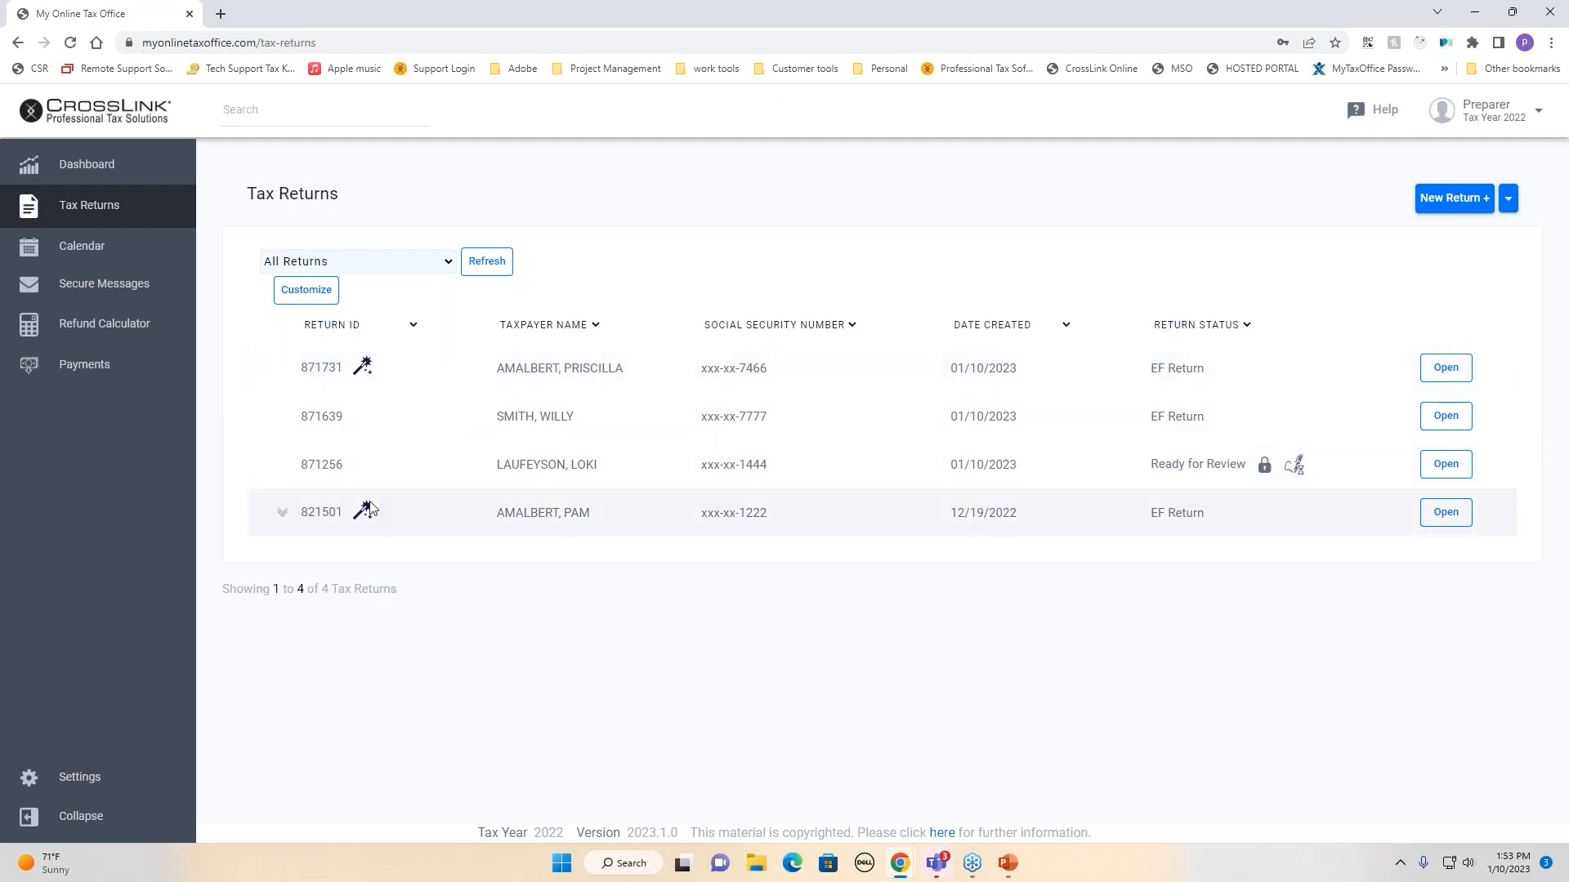
{"action": "left_click", "coordinate": [282, 418]}
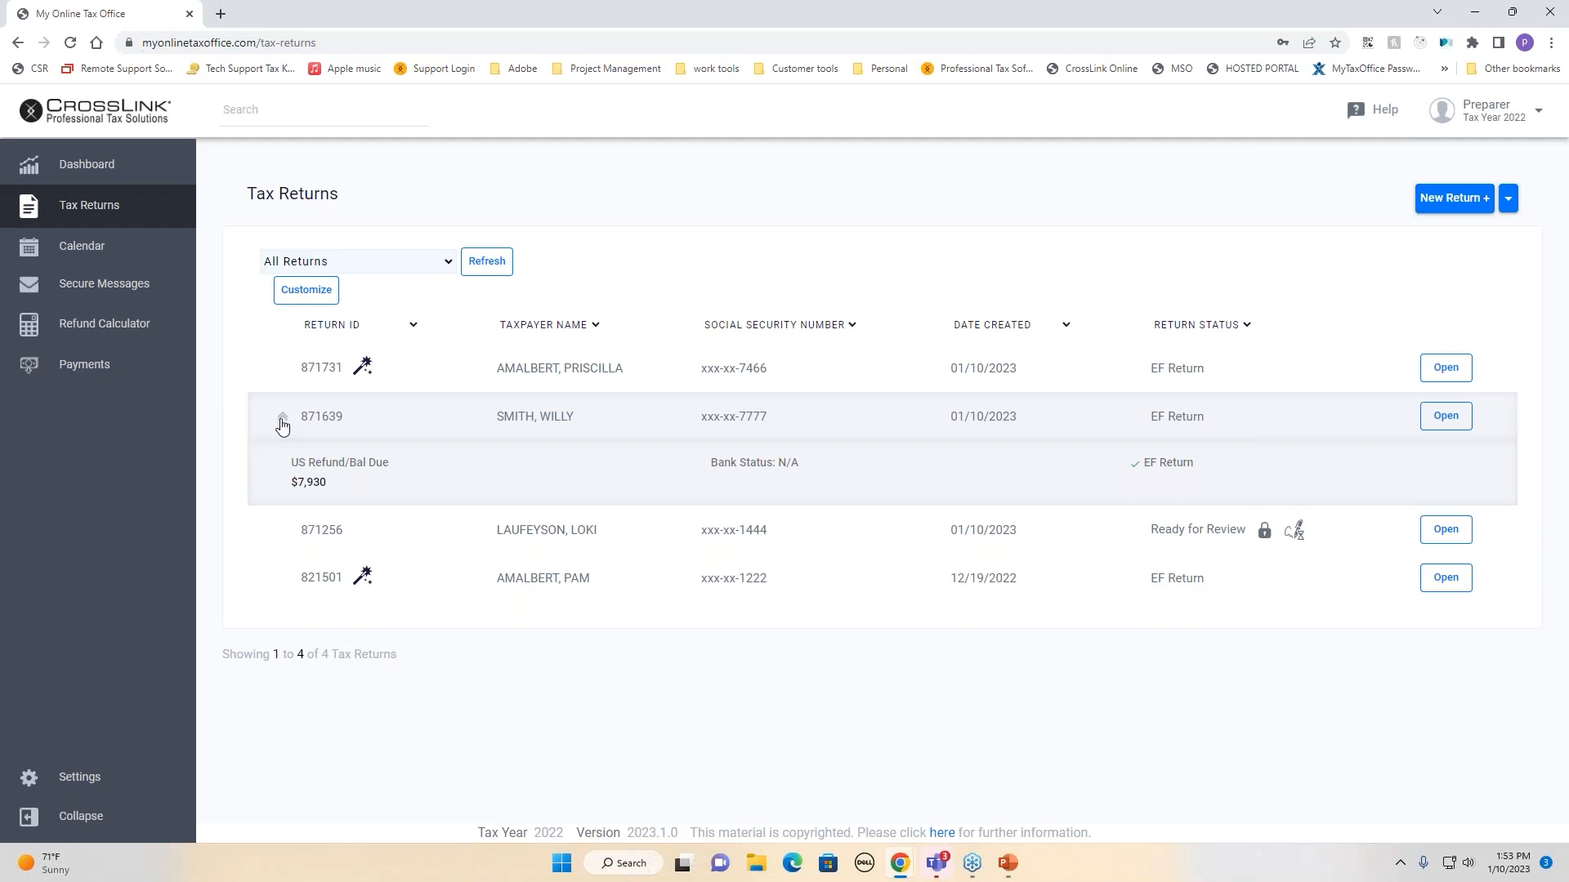
{"action": "left_click", "coordinate": [282, 529]}
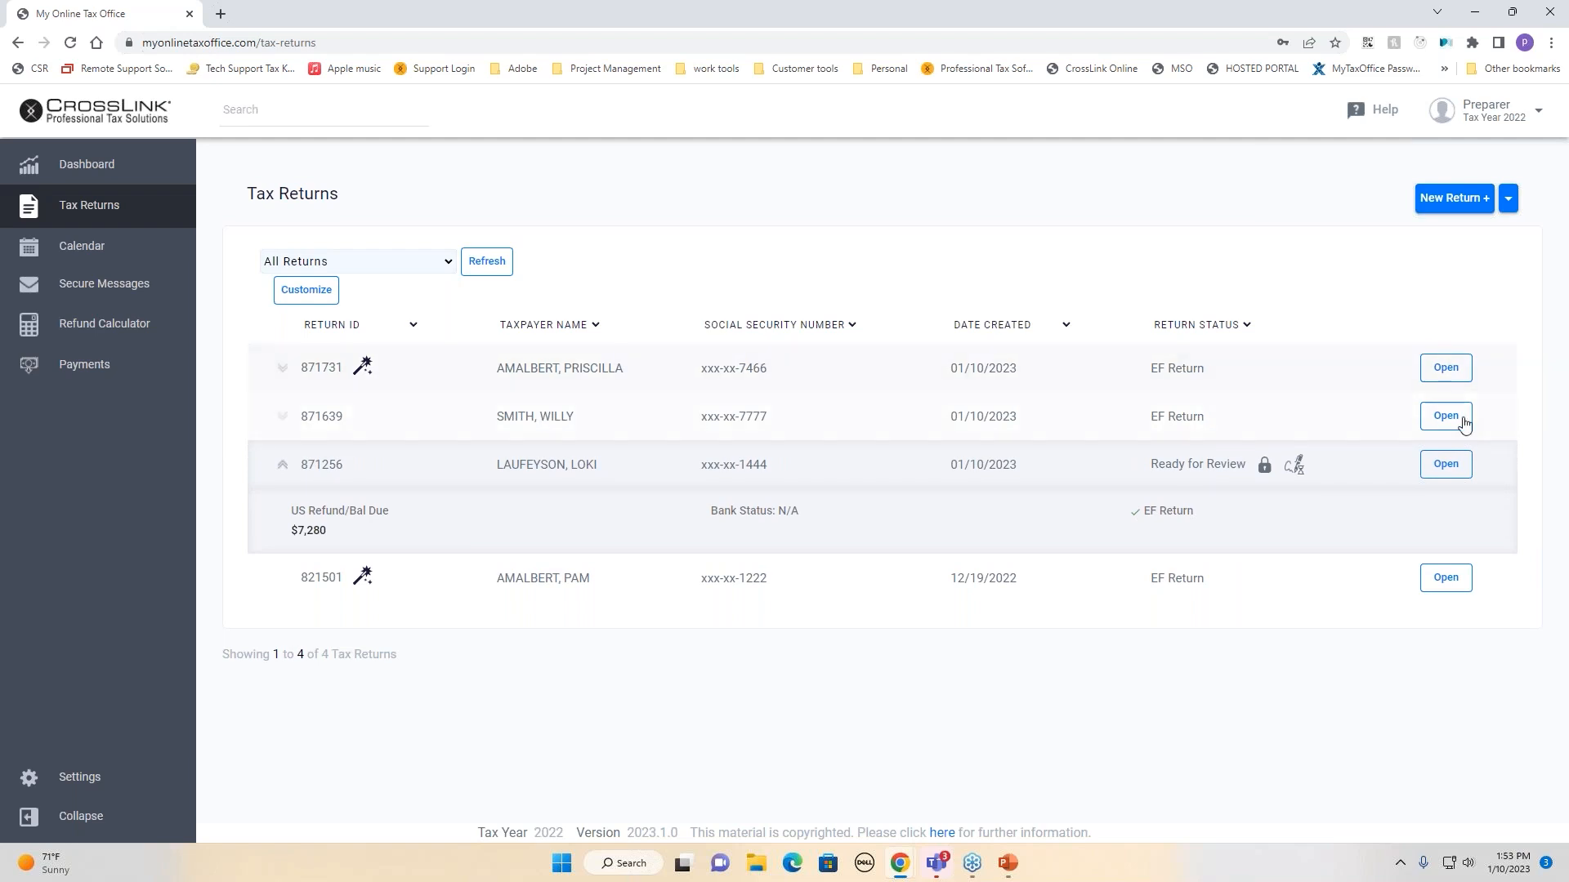
{"action": "left_click", "coordinate": [1445, 464]}
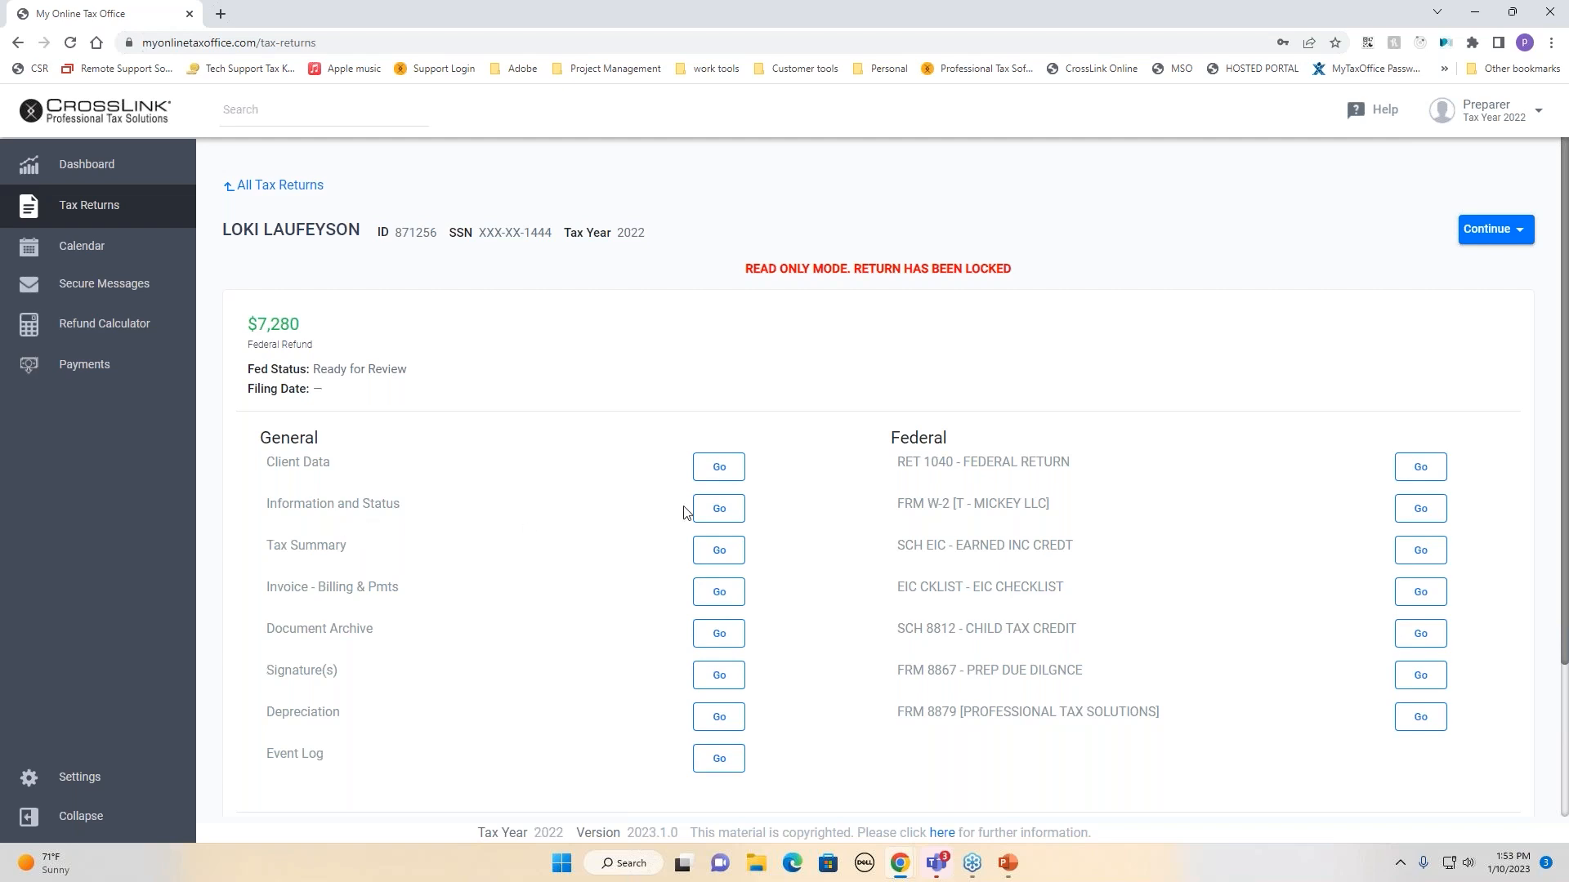
- Open the locked return's Information and Status page showing return type IRS CHECK and 313.00 prep fee
{"action": "left_click", "coordinate": [718, 509]}
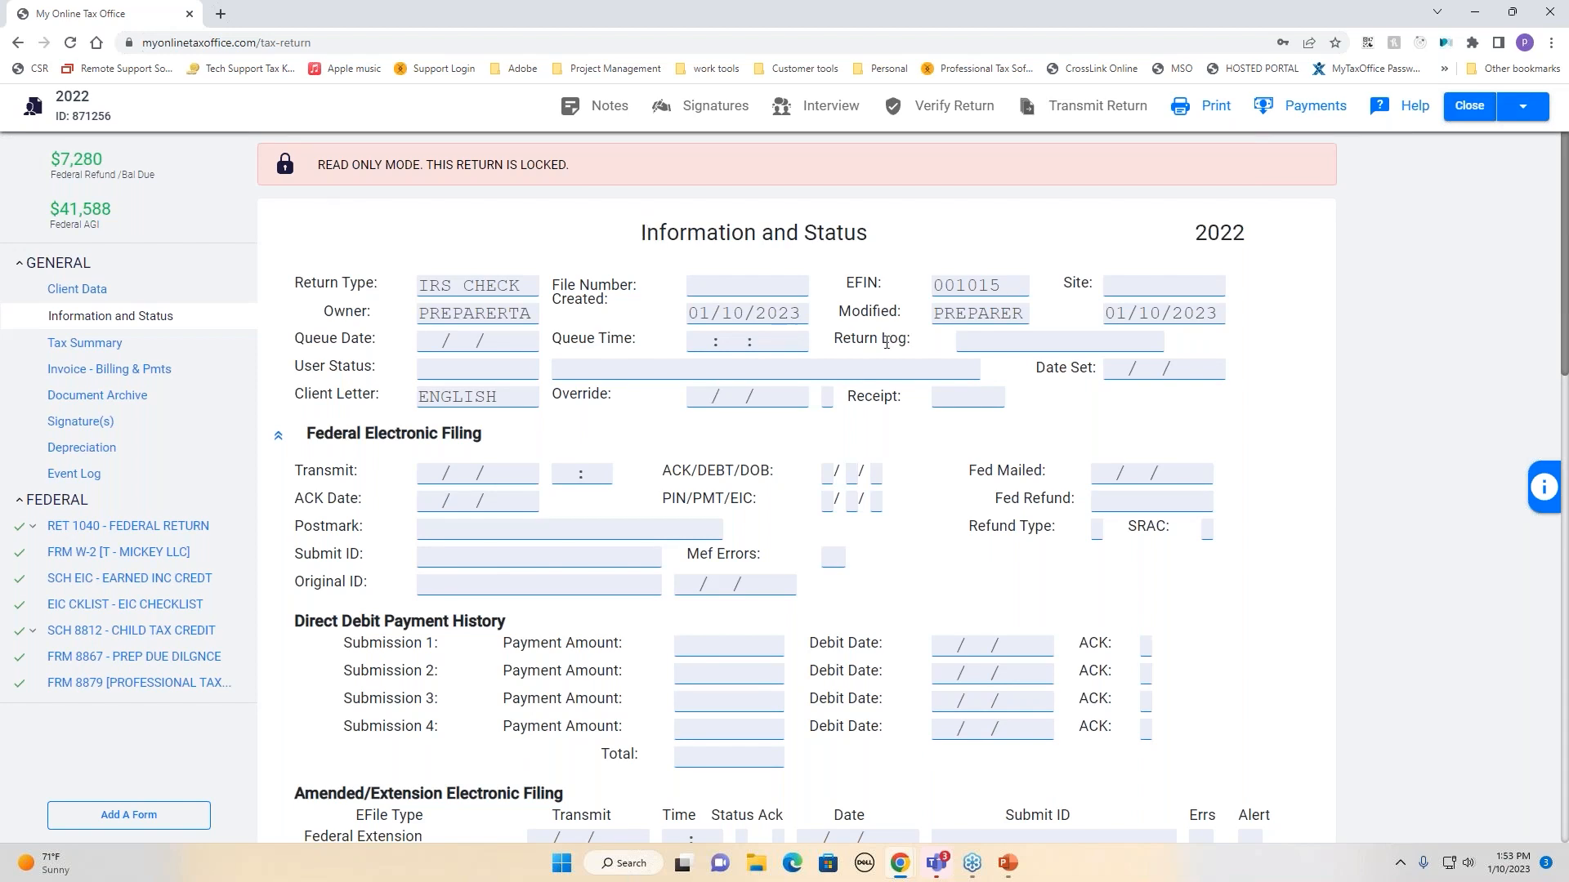
{"action": "scroll", "coordinate": [893, 490], "scroll_direction": "down", "scroll_amount": 4}
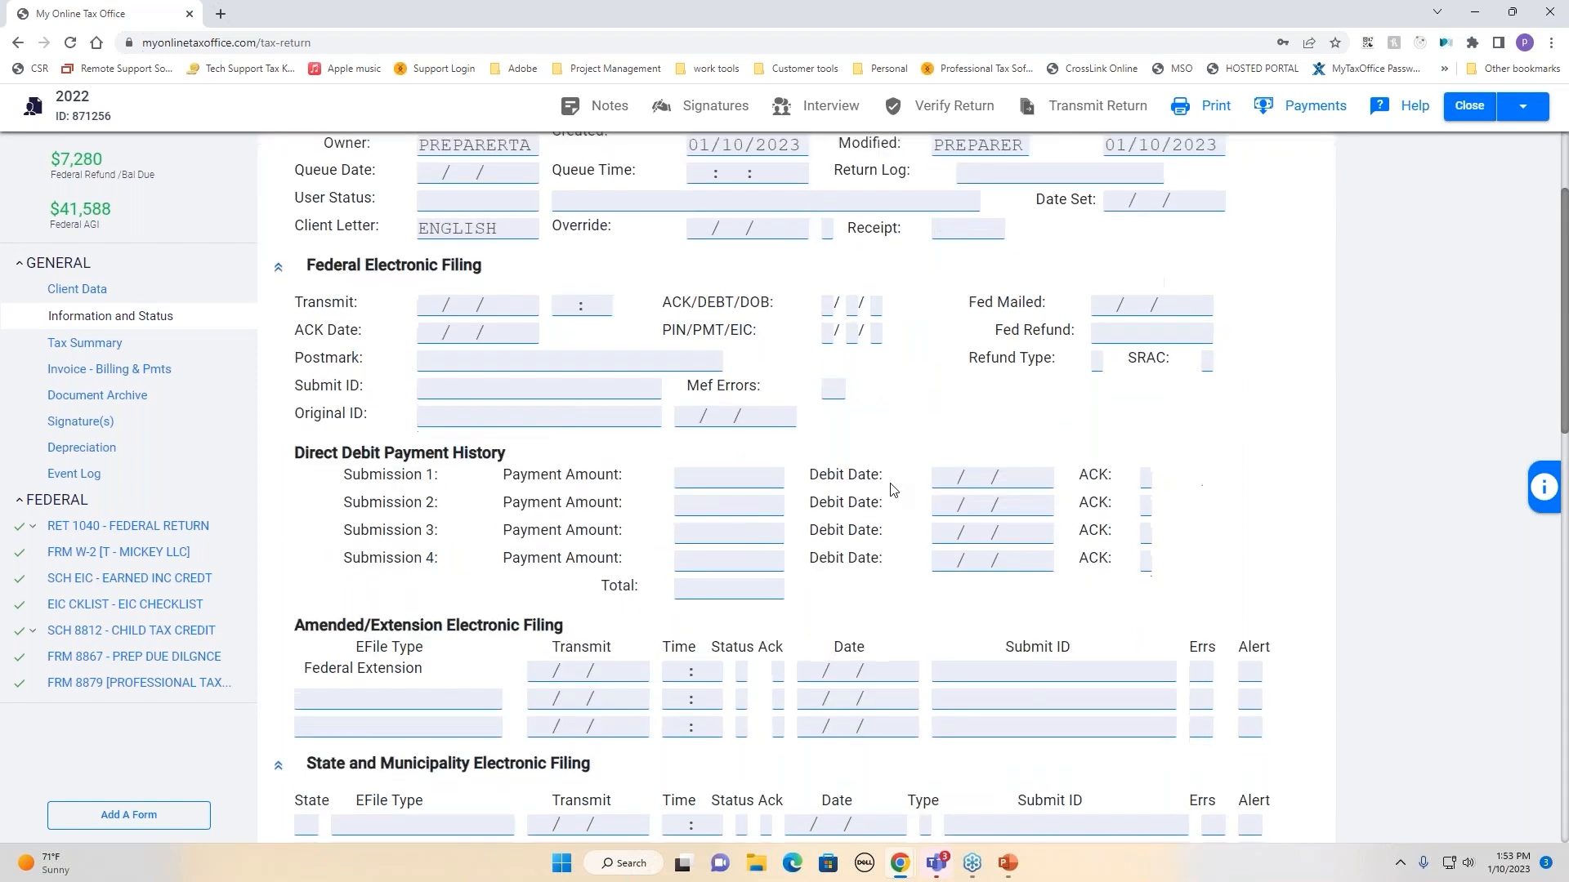
{"action": "scroll", "coordinate": [893, 490], "scroll_direction": "up", "scroll_amount": 2}
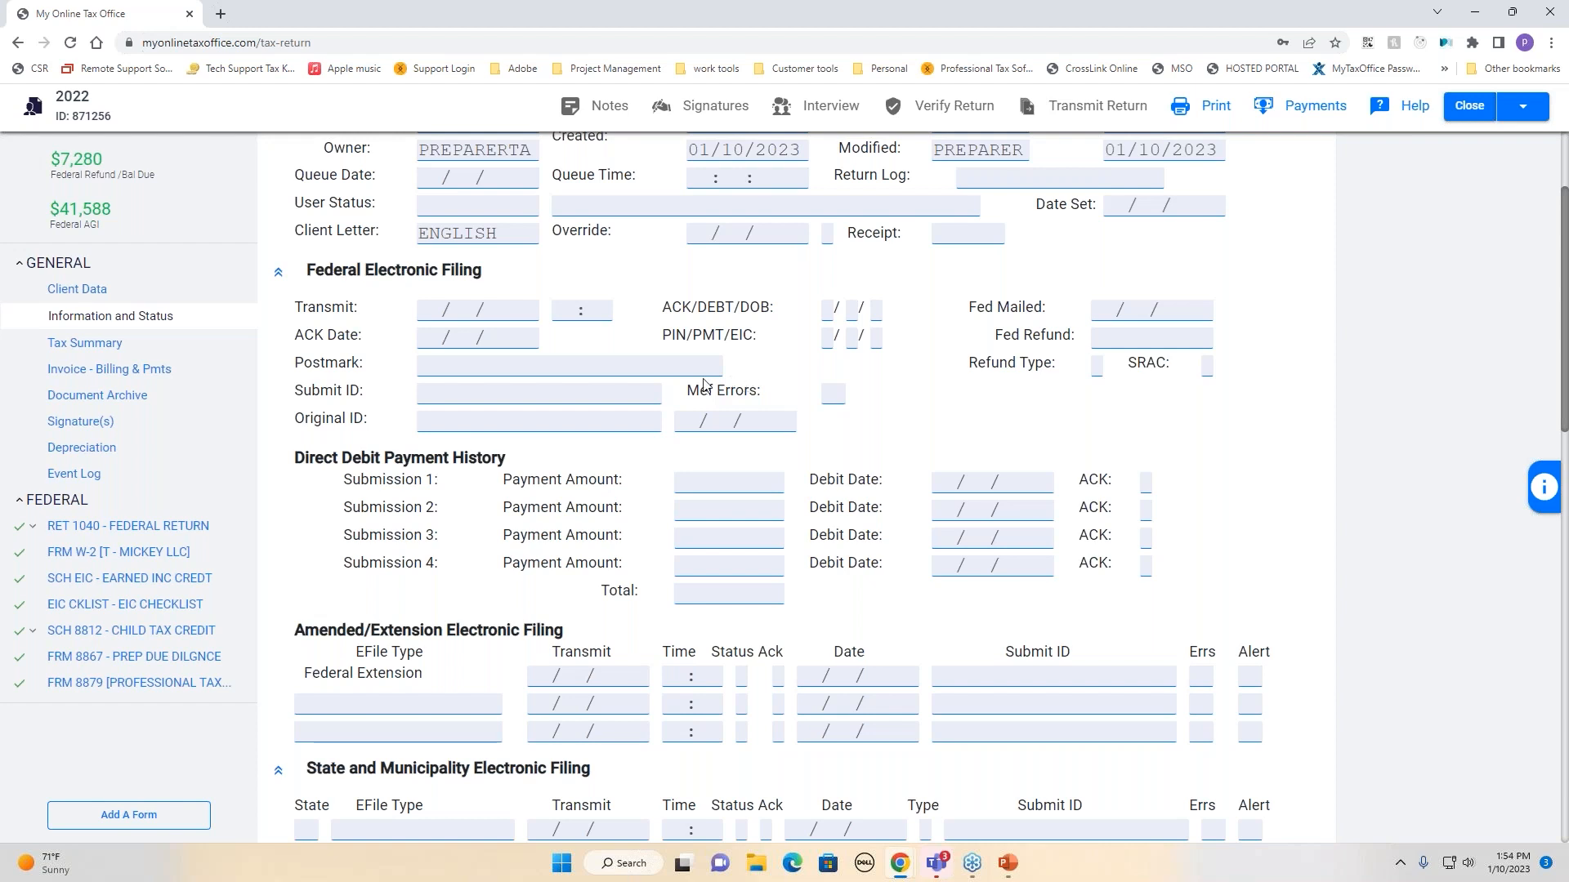
{"action": "scroll", "coordinate": [686, 395], "scroll_direction": "down", "scroll_amount": 5}
{"action": "scroll", "coordinate": [682, 398], "scroll_direction": "up", "scroll_amount": 3}
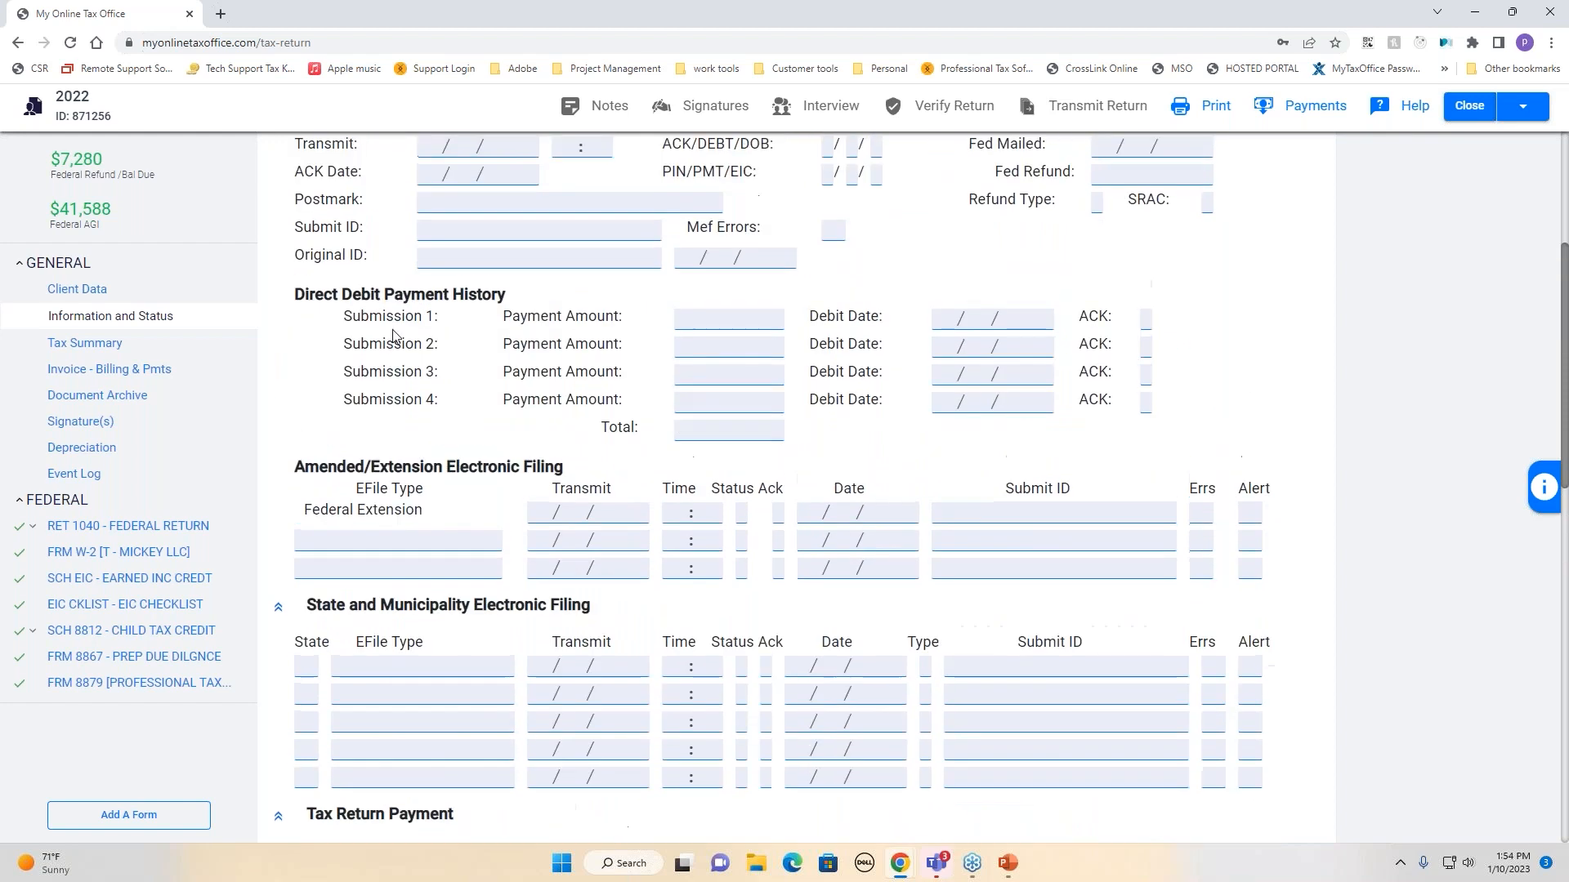
{"action": "scroll", "coordinate": [523, 340], "scroll_direction": "up", "scroll_amount": 1}
{"action": "scroll", "coordinate": [559, 341], "scroll_direction": "down", "scroll_amount": 3}
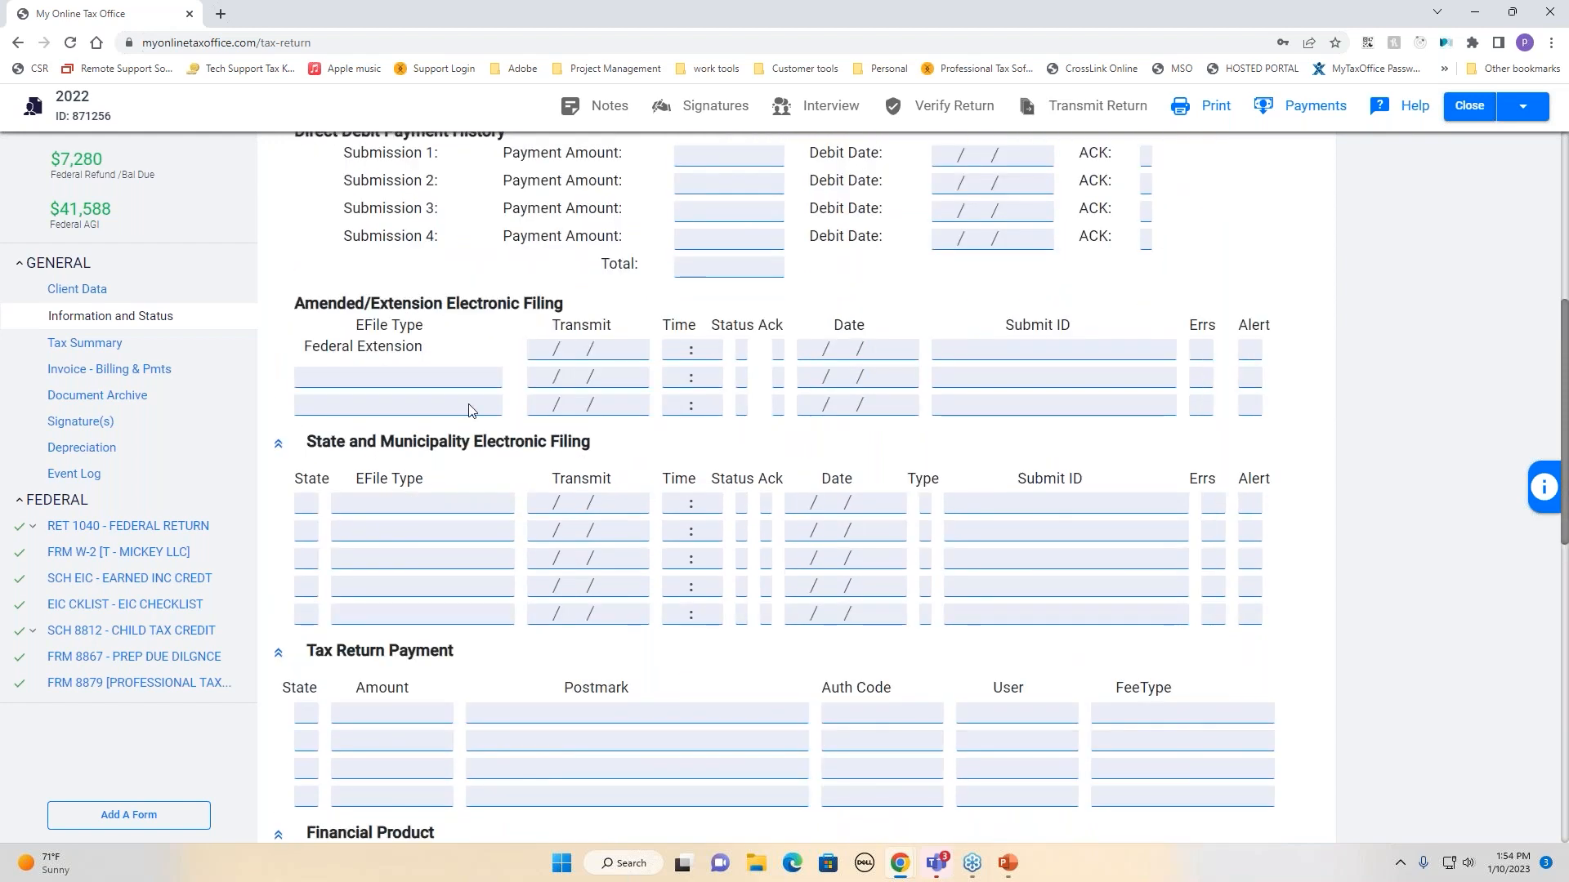
{"action": "scroll", "coordinate": [471, 410], "scroll_direction": "down", "scroll_amount": 1}
- Finish reviewing the e-filing status details, then save and close the return
{"action": "scroll", "coordinate": [441, 404], "scroll_direction": "down", "scroll_amount": 5}
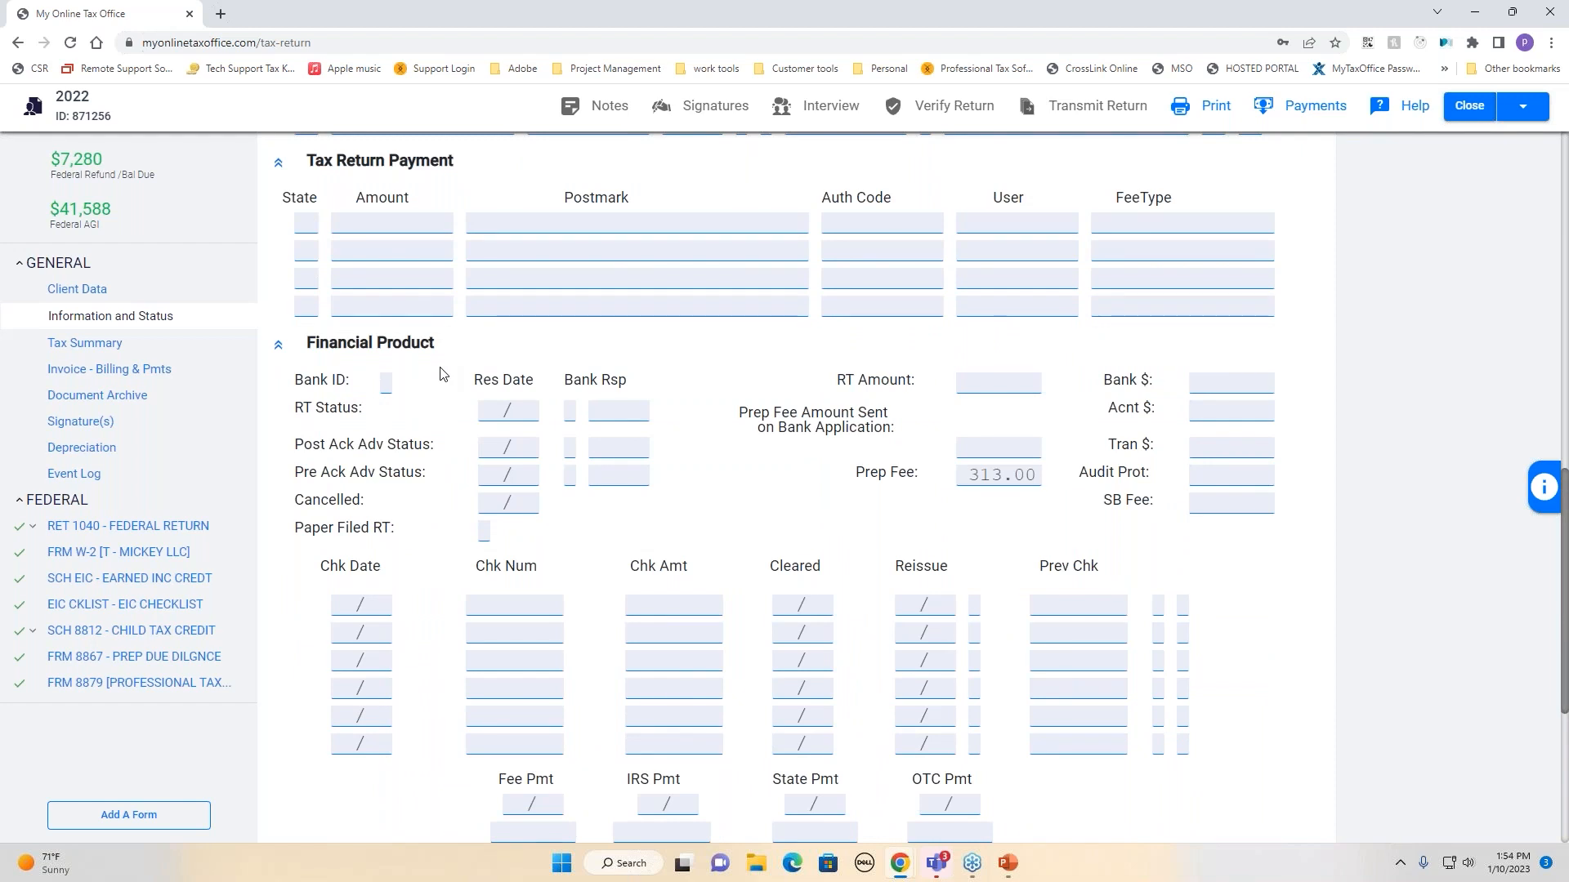
{"action": "scroll", "coordinate": [423, 546], "scroll_direction": "down", "scroll_amount": 1}
{"action": "scroll", "coordinate": [422, 547], "scroll_direction": "down", "scroll_amount": 2}
{"action": "scroll", "coordinate": [423, 549], "scroll_direction": "up", "scroll_amount": 2}
{"action": "scroll", "coordinate": [424, 552], "scroll_direction": "down", "scroll_amount": 1}
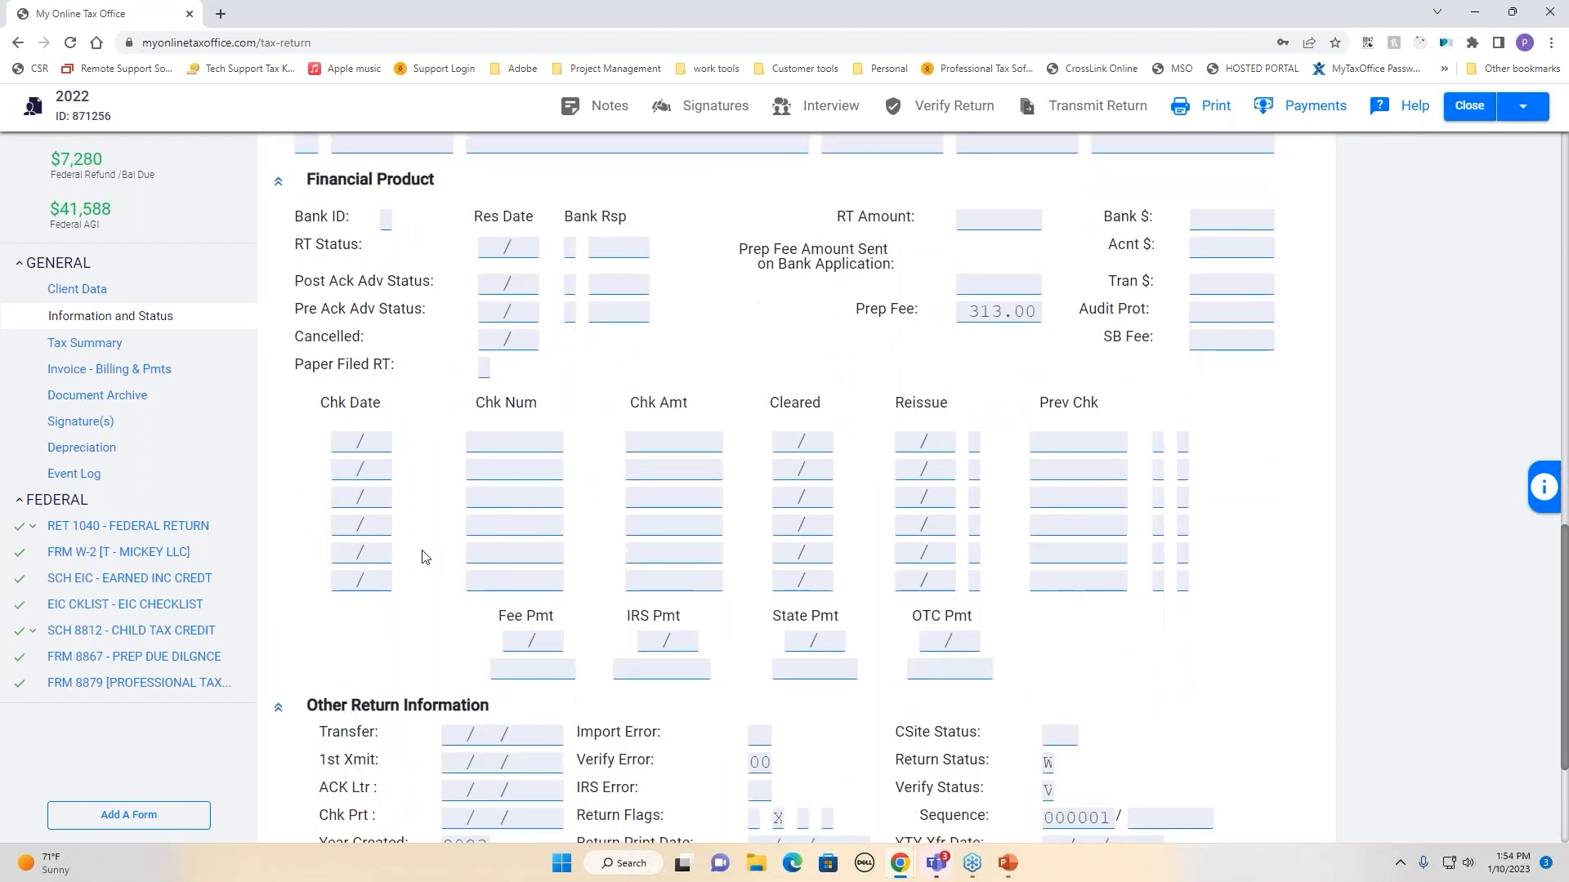
{"action": "scroll", "coordinate": [422, 556], "scroll_direction": "up", "scroll_amount": 10}
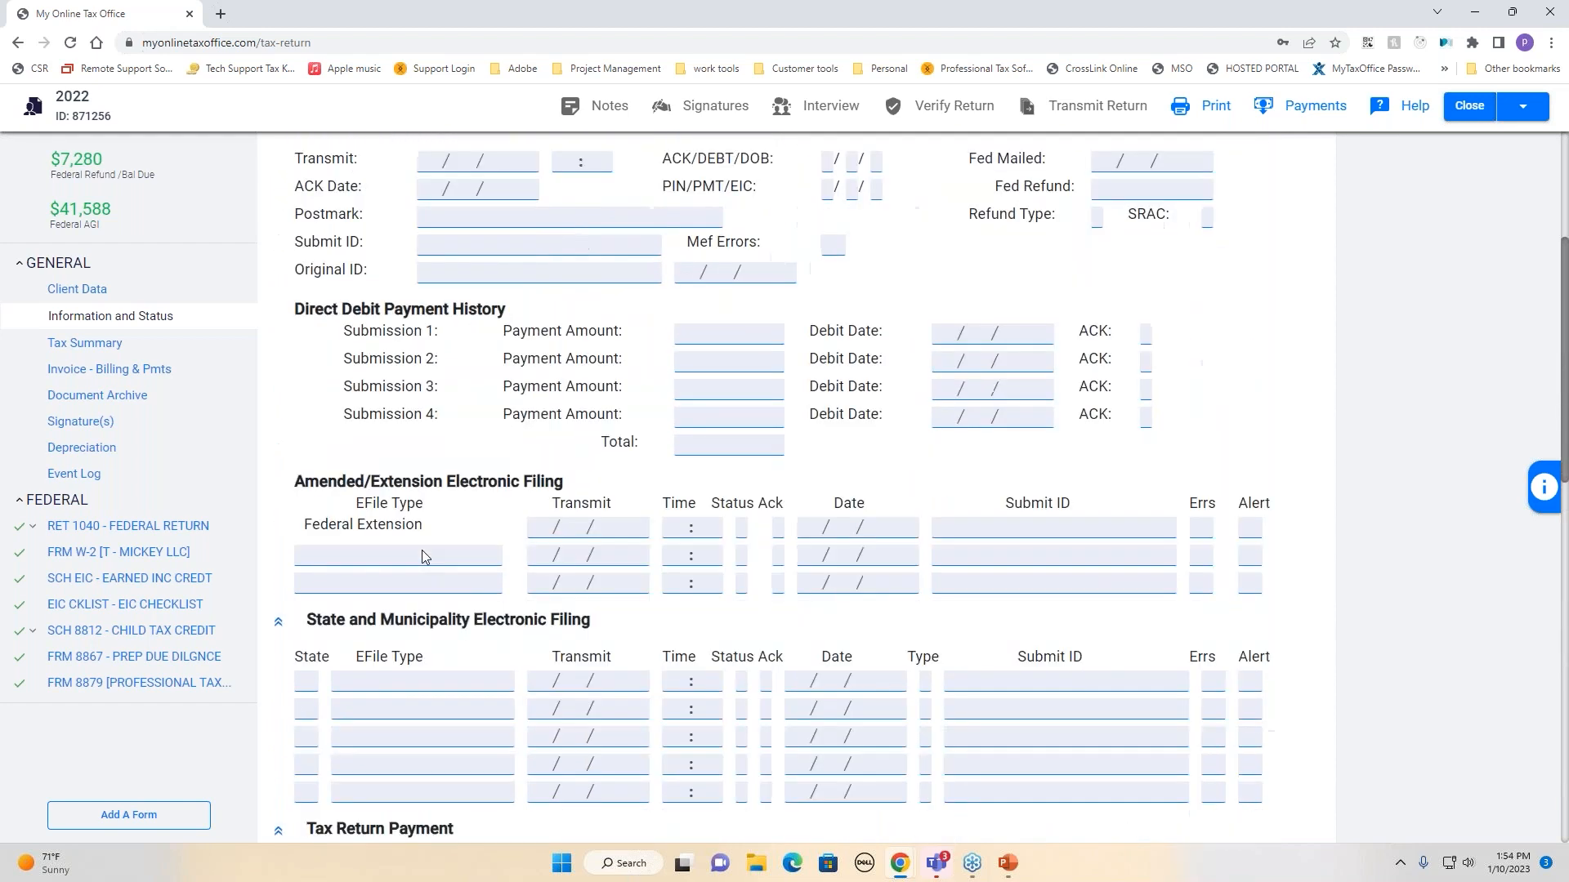
{"action": "scroll", "coordinate": [423, 556], "scroll_direction": "up", "scroll_amount": 2}
{"action": "scroll", "coordinate": [827, 282], "scroll_direction": "up", "scroll_amount": 2}
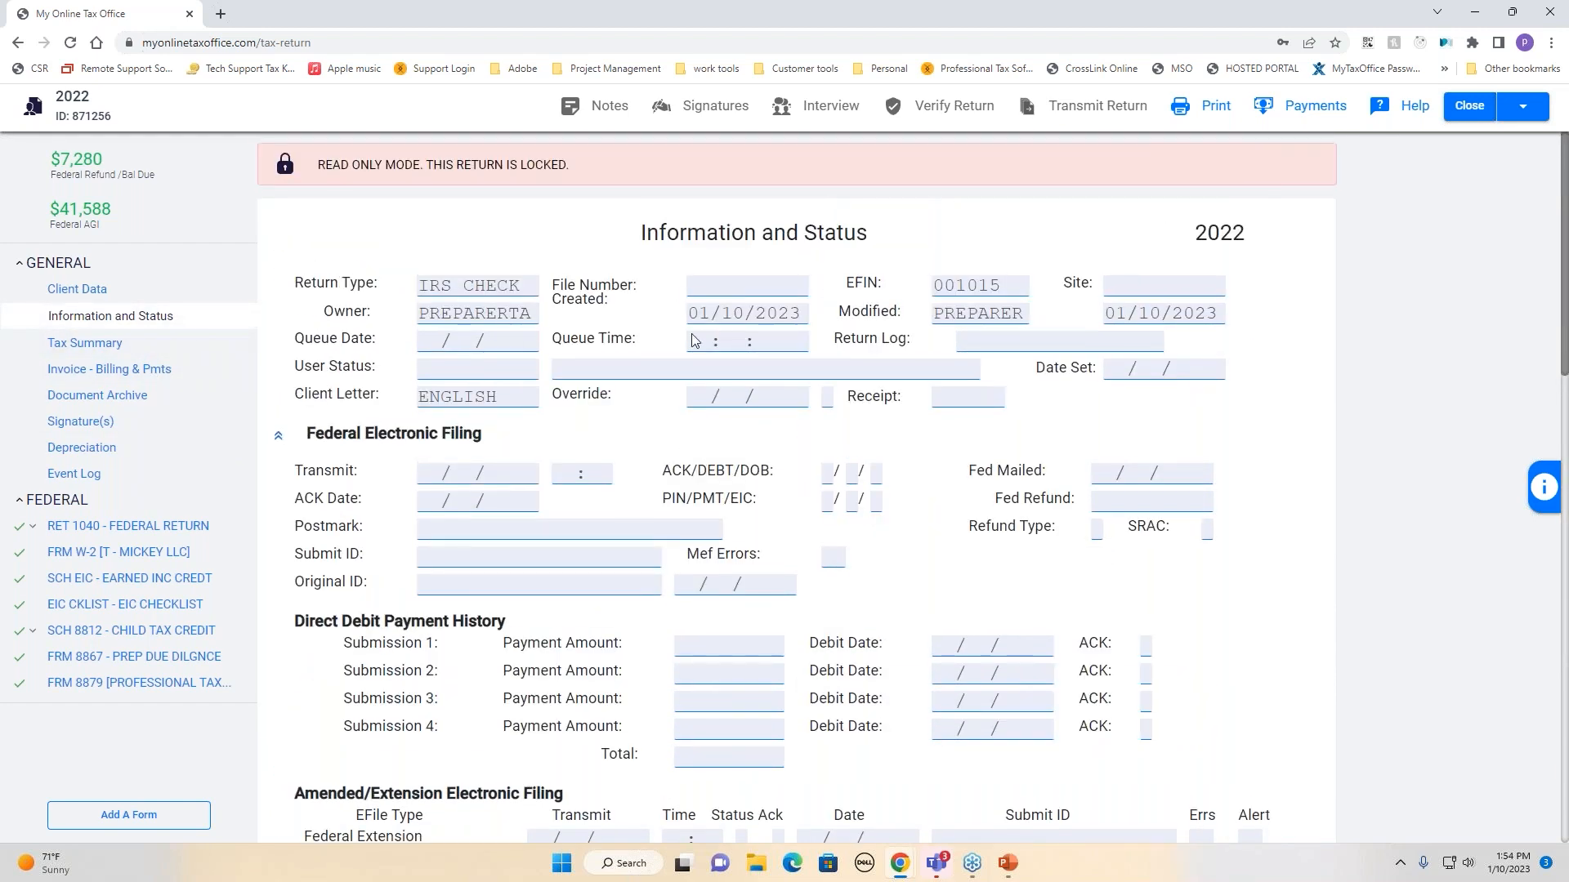
{"action": "left_click", "coordinate": [1521, 112]}
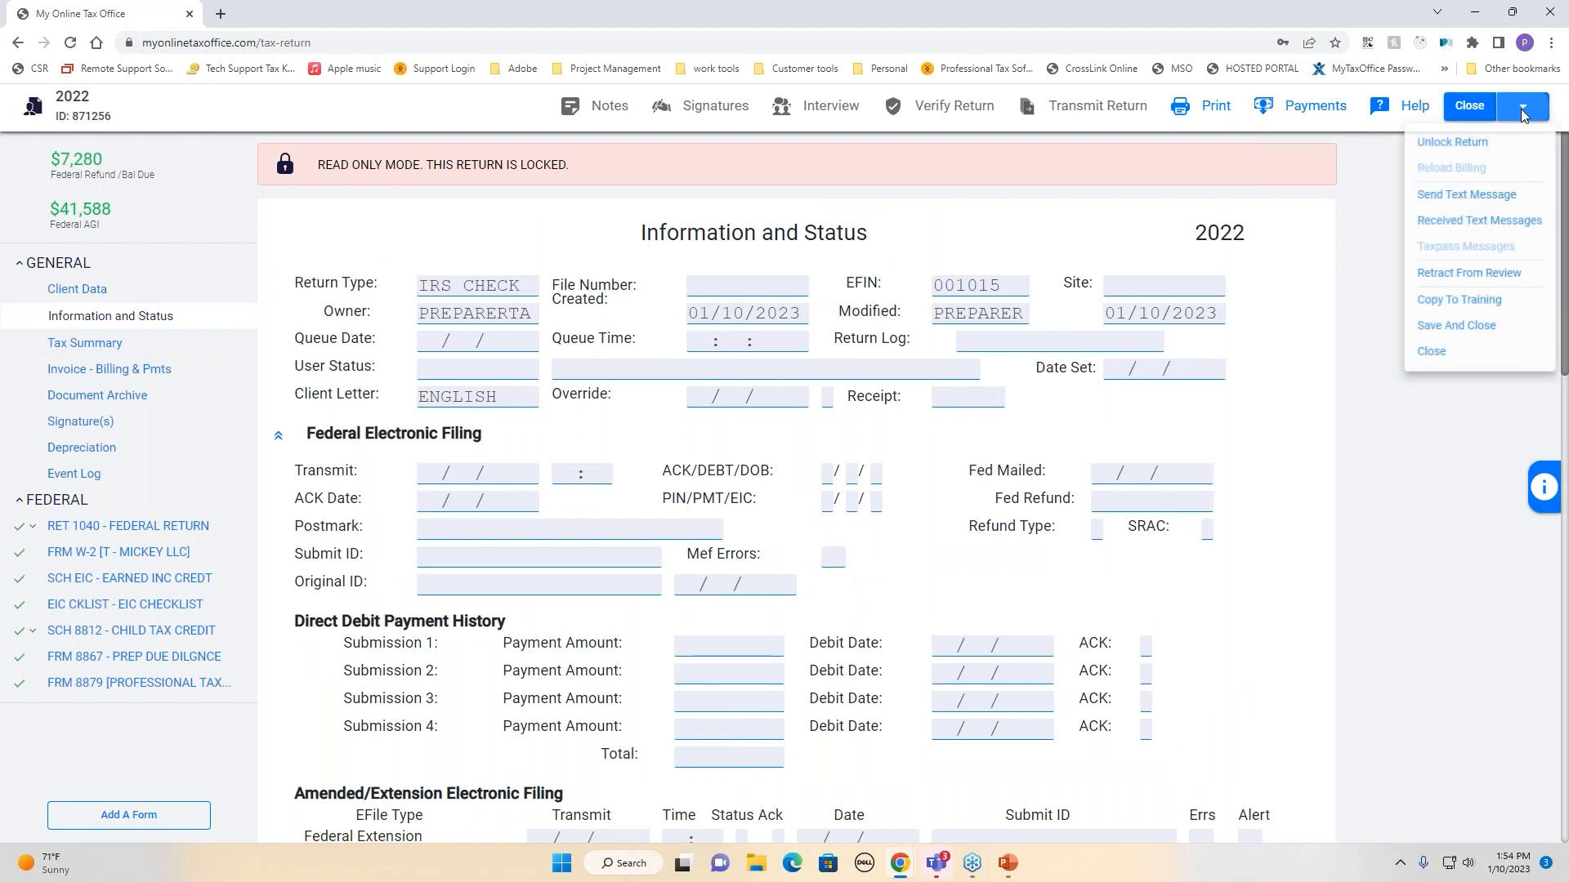
{"action": "left_click", "coordinate": [1463, 328]}
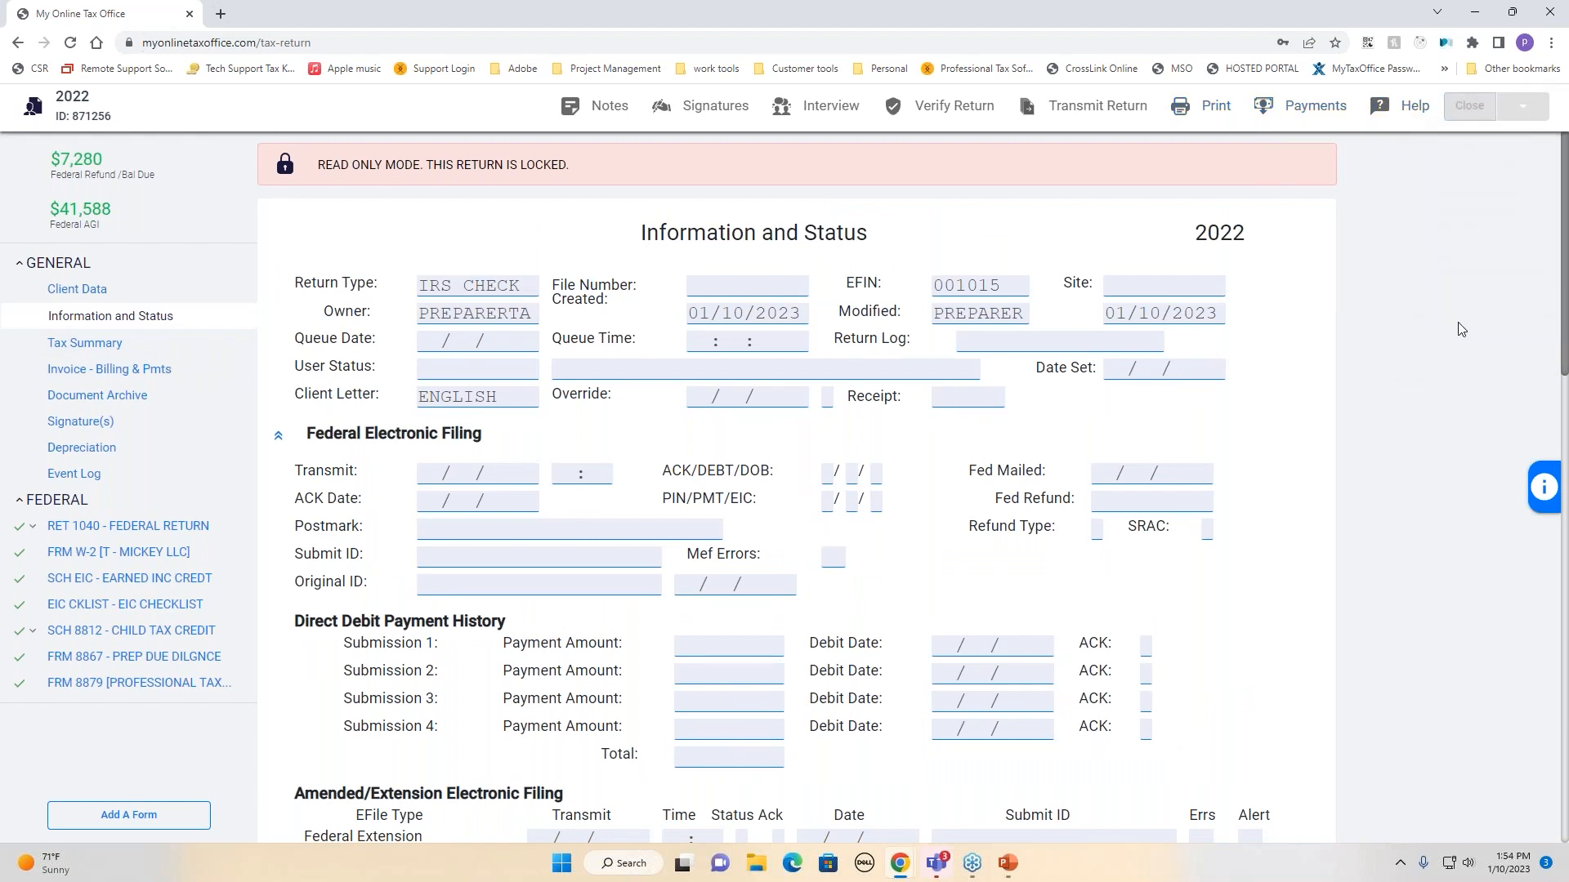